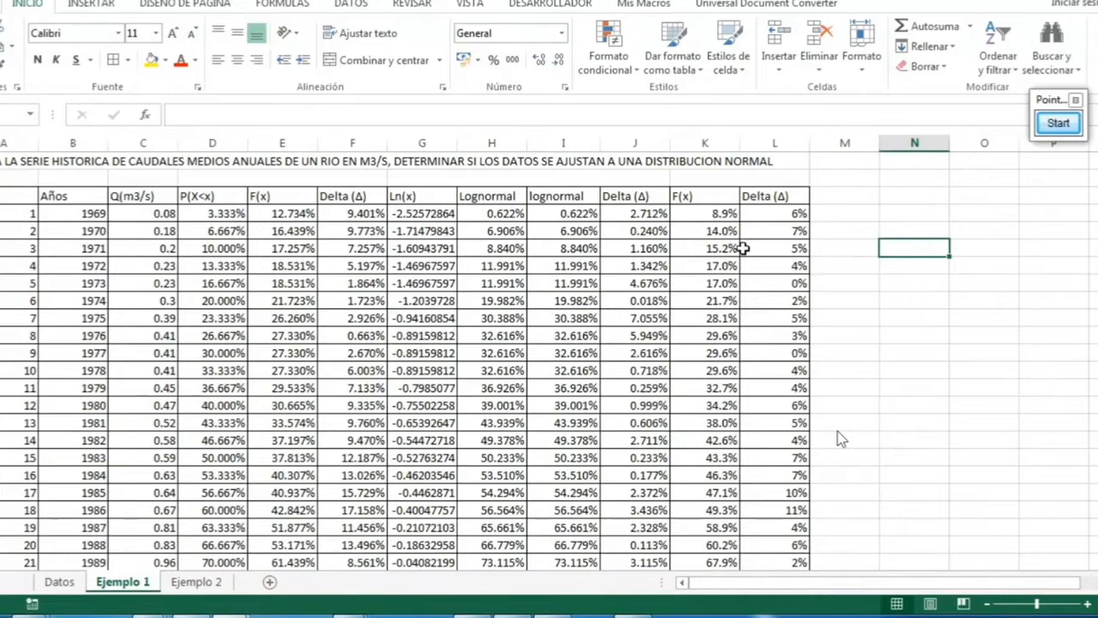
# Step: Switch to the PowerPoint presentation and review the exercise, Log-Normal, Normal and goodness-of-fit test slides
pyautogui.moveTo(463, 0); pyautogui.dragTo(1097, 193)
pyautogui.click(161, 307)
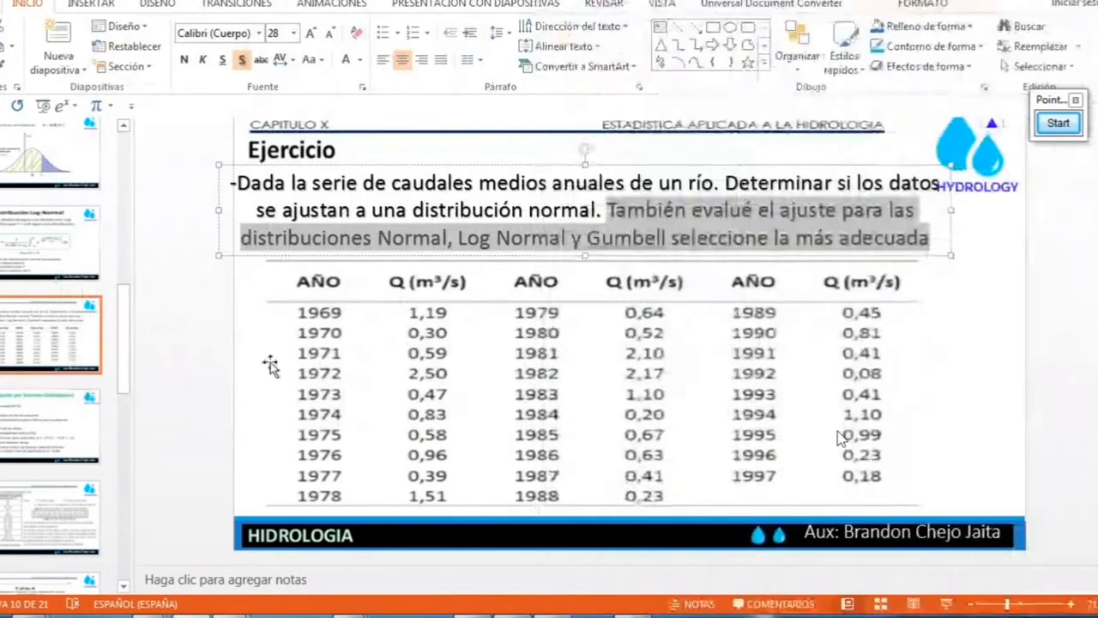
pyautogui.click(28, 270)
pyautogui.scroll(2, 38, 318)
pyautogui.scroll(1, 45, 328)
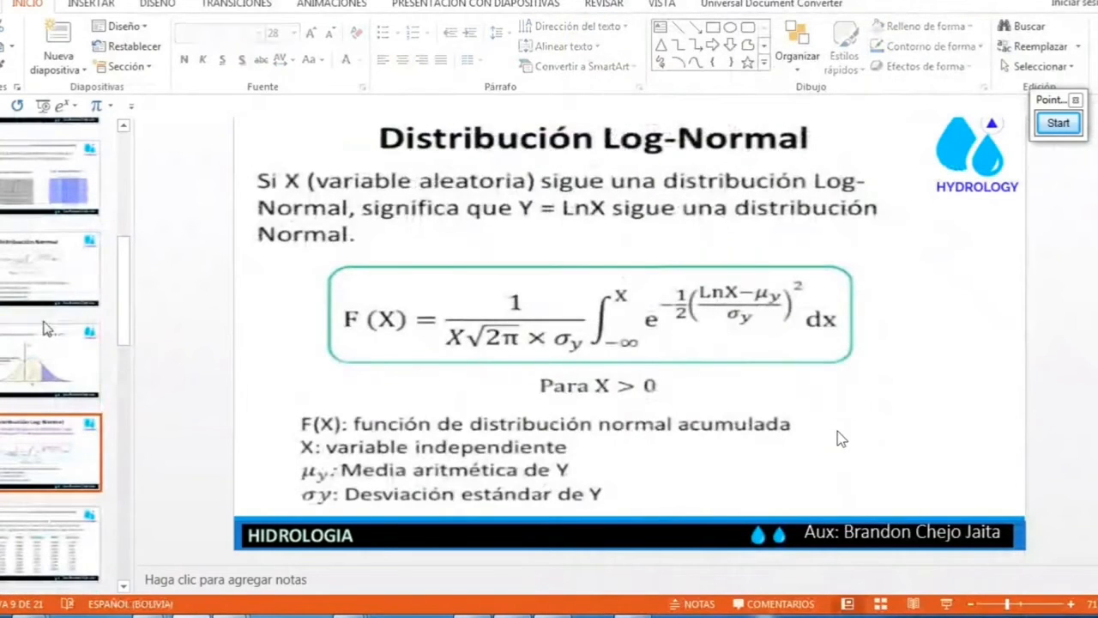
pyautogui.click(27, 277)
pyautogui.scroll(-1, 53, 330)
pyautogui.scroll(3, 53, 331)
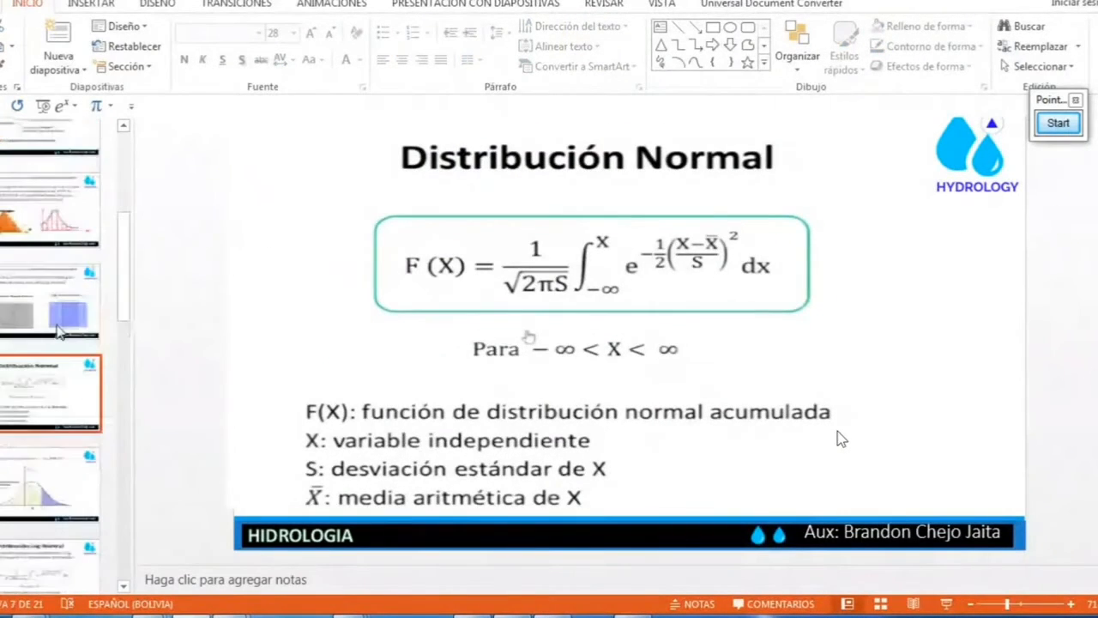
pyautogui.click(30, 253)
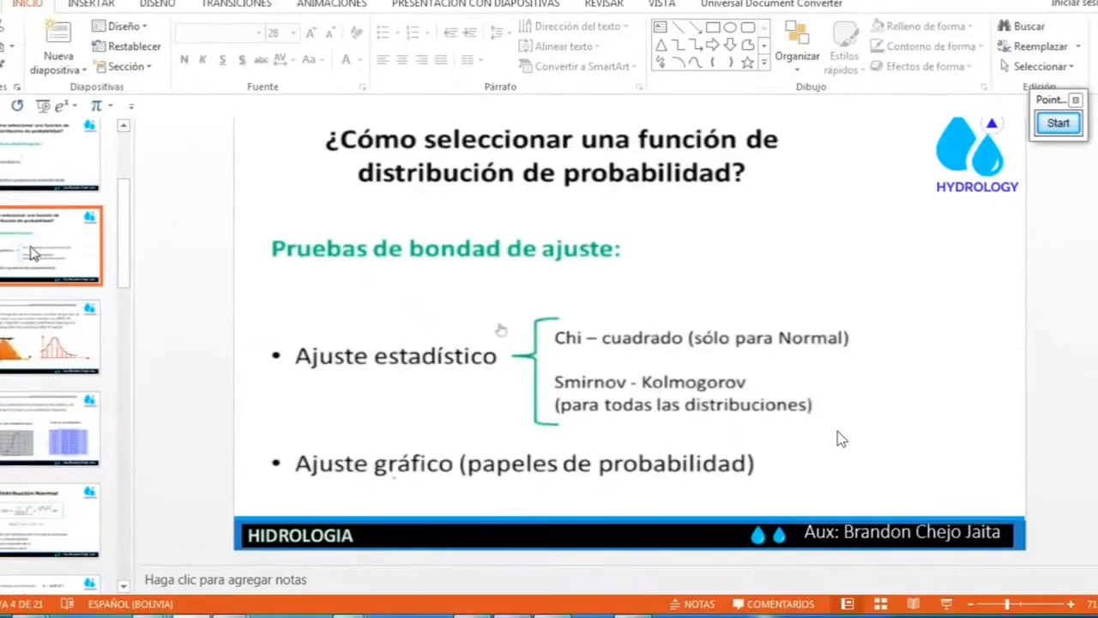
pyautogui.scroll(-3, 51, 327)
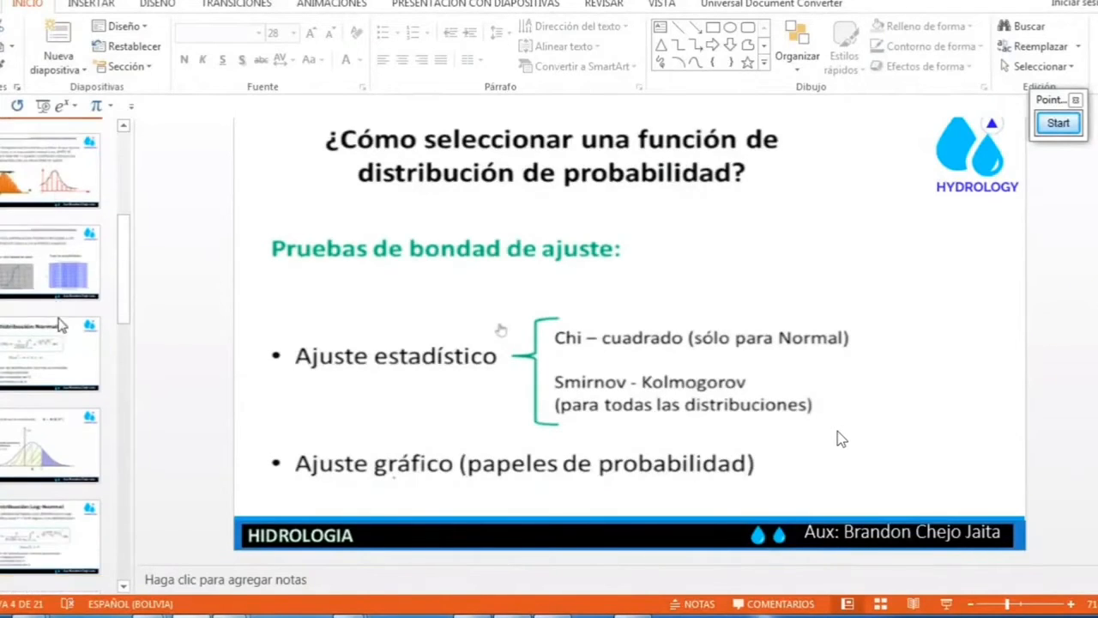
# Step: Review the Normal and Log-Normal slides and bring up the Smirnov-Kolmogorov solution procedure slide
pyautogui.click(49, 336)
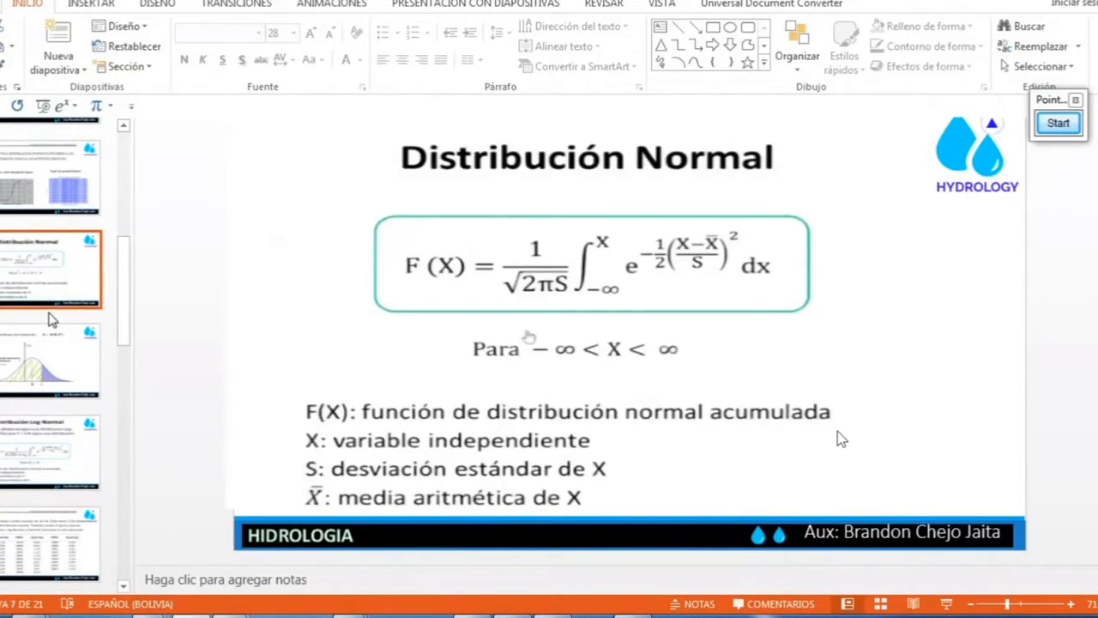
pyautogui.scroll(-2, 49, 319)
pyautogui.click(54, 371)
pyautogui.scroll(-1, 43, 374)
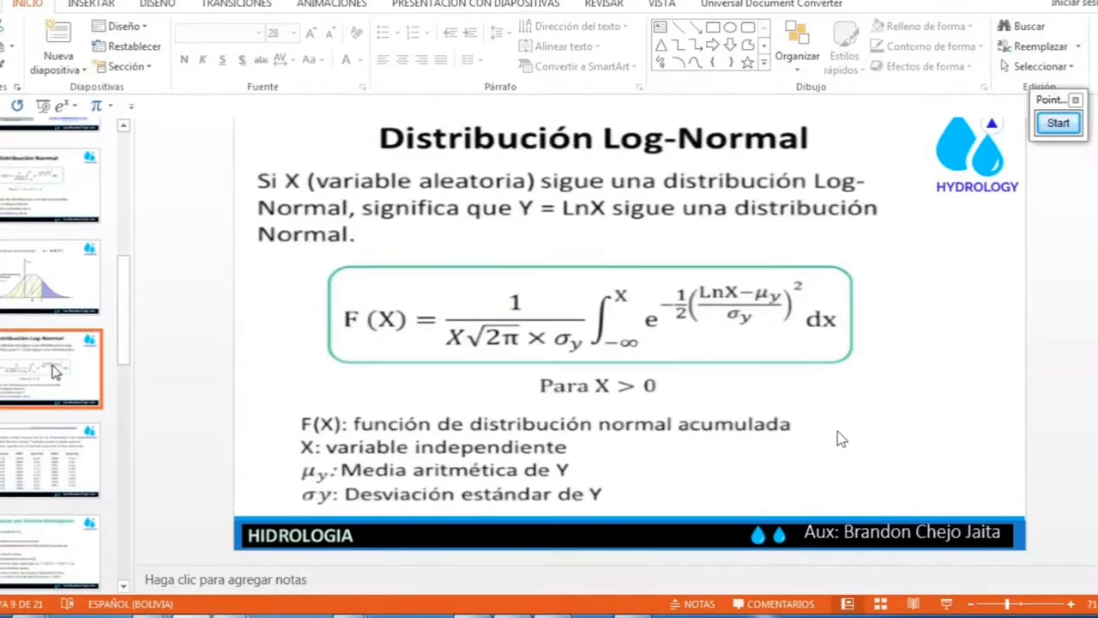
pyautogui.click(28, 375)
pyautogui.click(28, 375)
pyautogui.scroll(-1, 60, 290)
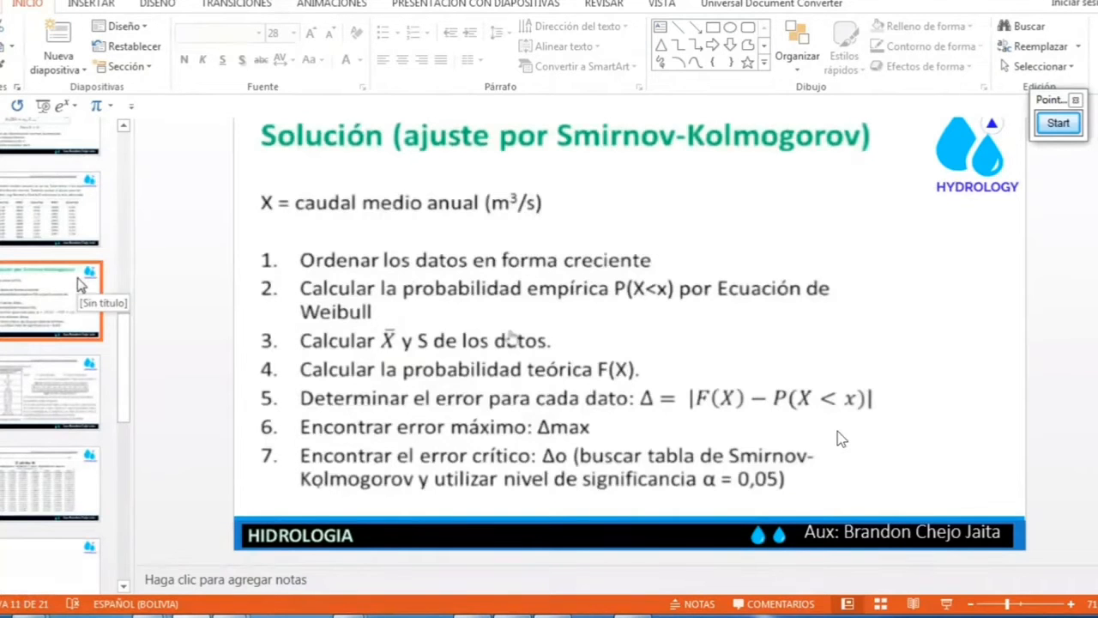
# Step: Arrange the presentation and the Excel workbook side by side, with the solution slide zoomed to 50% and centred
pyautogui.moveTo(605, 3); pyautogui.dragTo(1, 118)
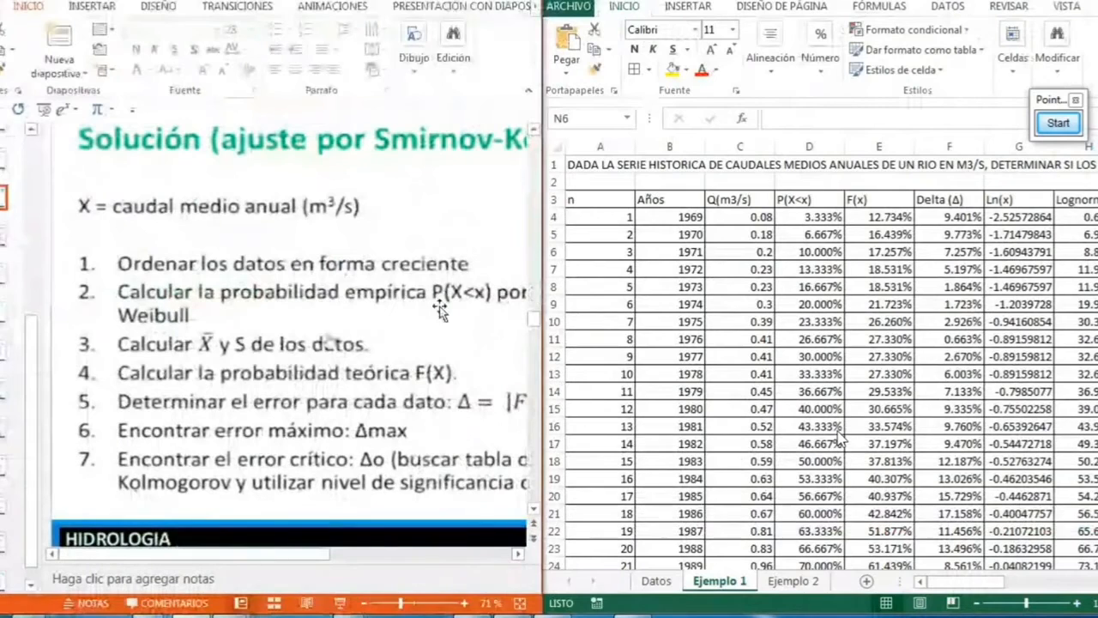
pyautogui.moveTo(399, 607); pyautogui.dragTo(391, 606)
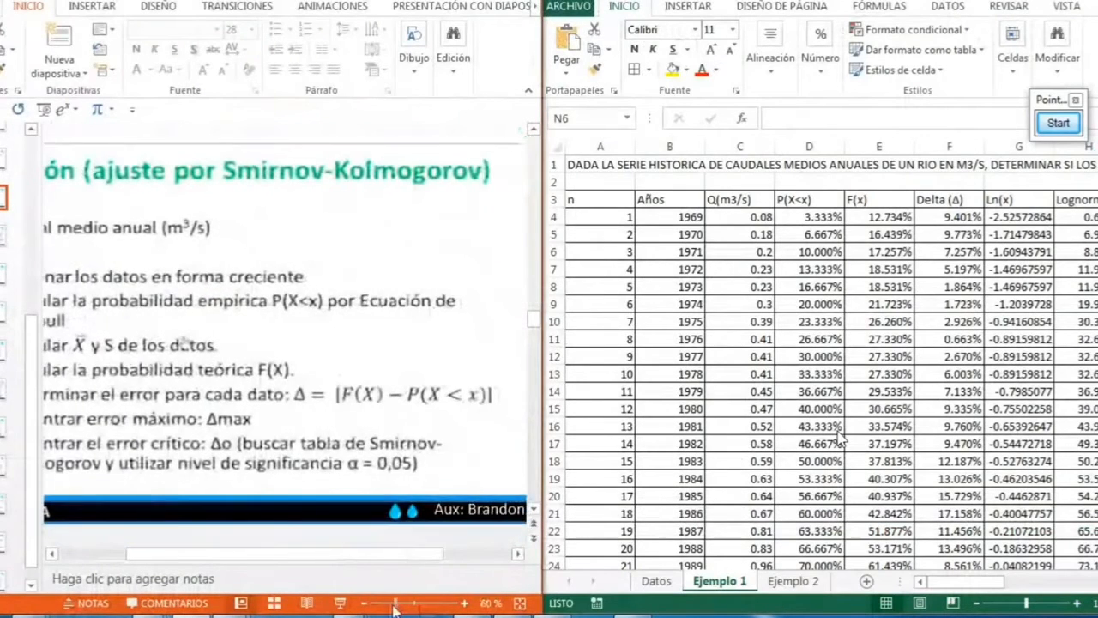
pyautogui.moveTo(342, 562); pyautogui.dragTo(305, 563)
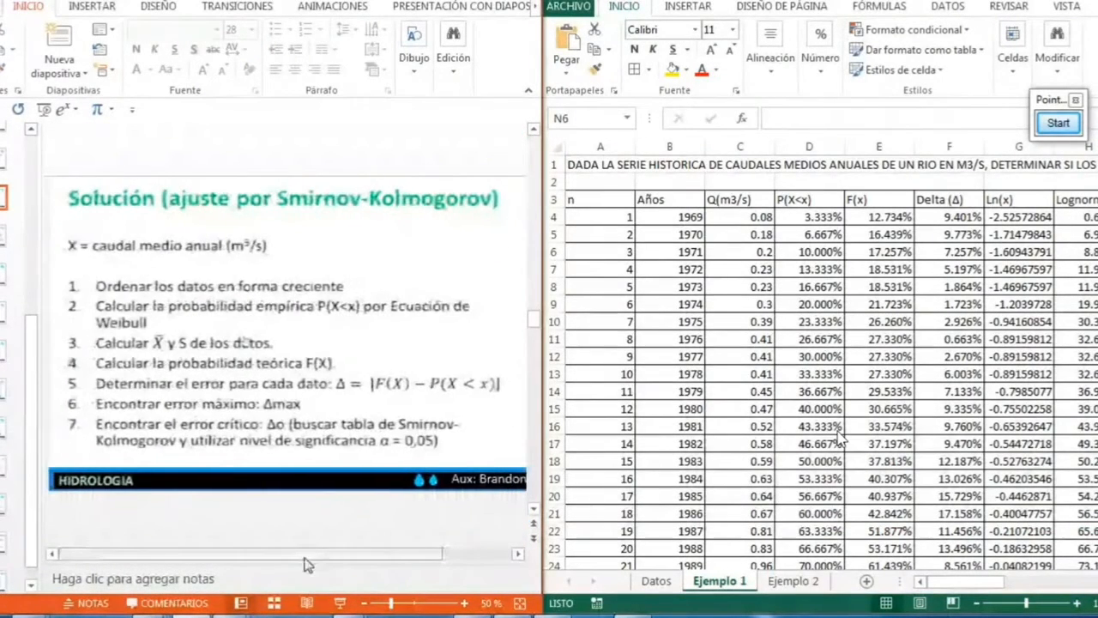
pyautogui.click(710, 296)
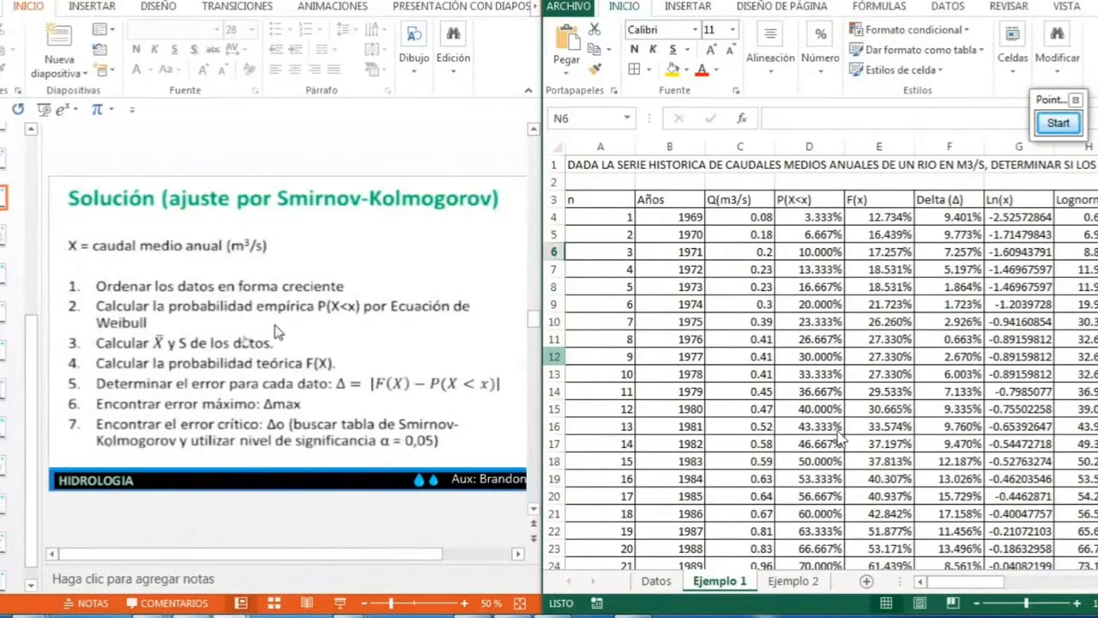
pyautogui.click(735, 269)
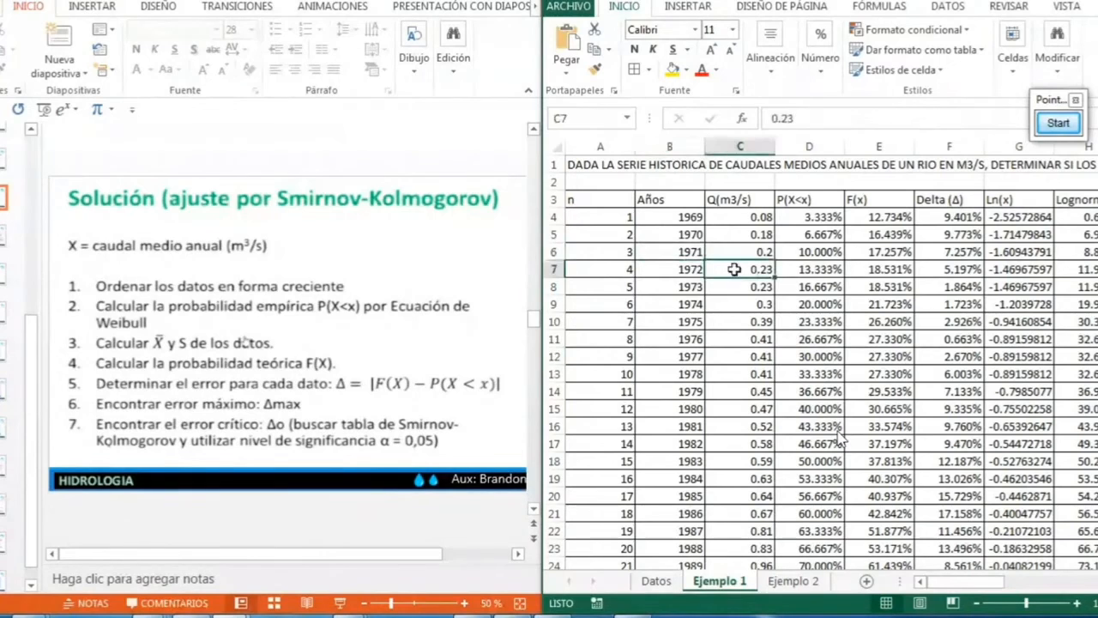
# Step: Copy the flow values in C4:C32 of the Datos sheet and paste them as values from C4 on Ejemplo 1
pyautogui.click(658, 585)
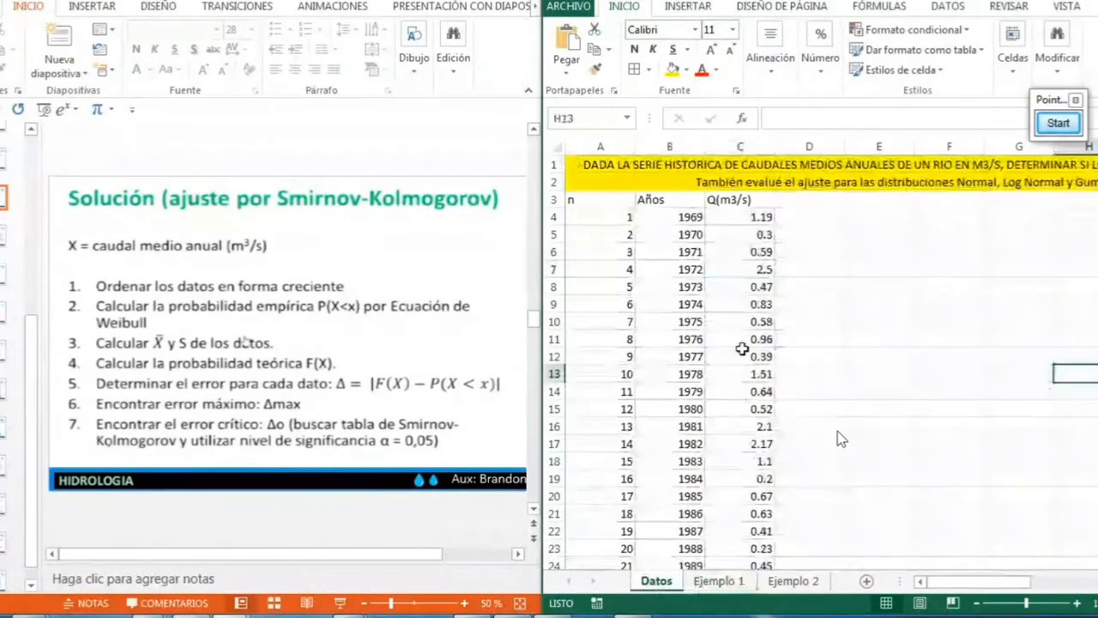
pyautogui.moveTo(745, 220); pyautogui.dragTo(764, 498)
pyautogui.rightClick(750, 415)
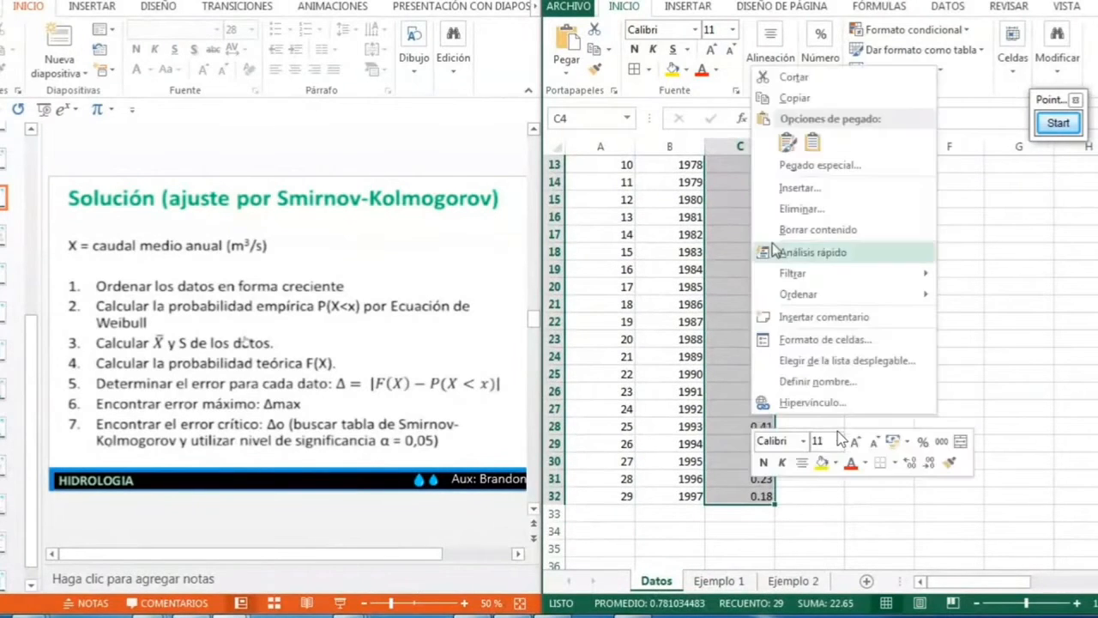
pyautogui.click(790, 97)
pyautogui.scroll(4, 721, 533)
pyautogui.click(717, 581)
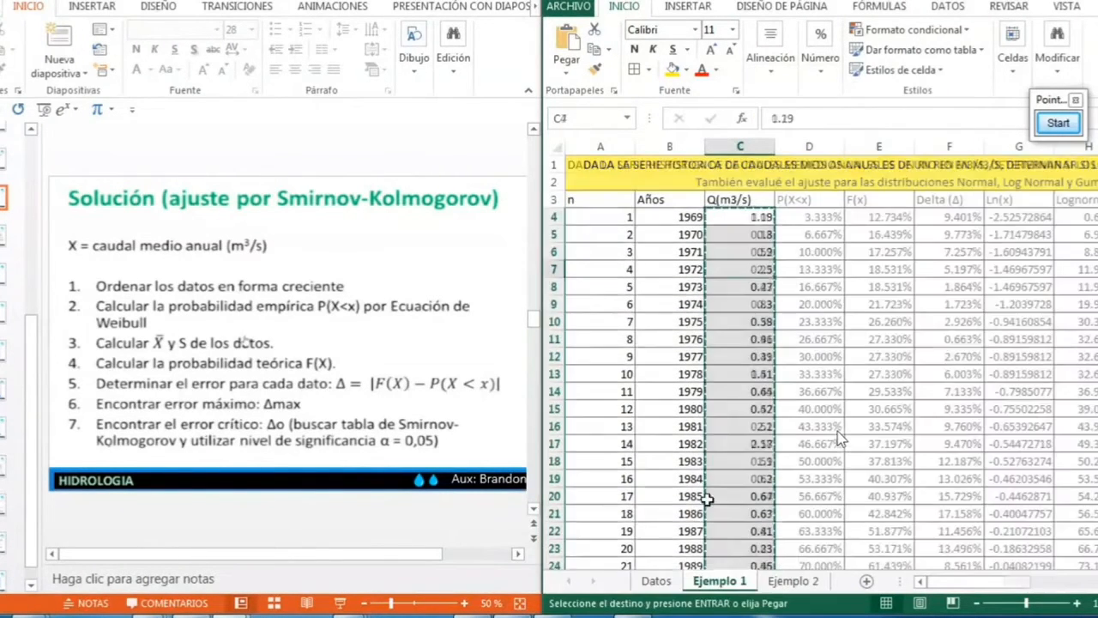
pyautogui.click(738, 217)
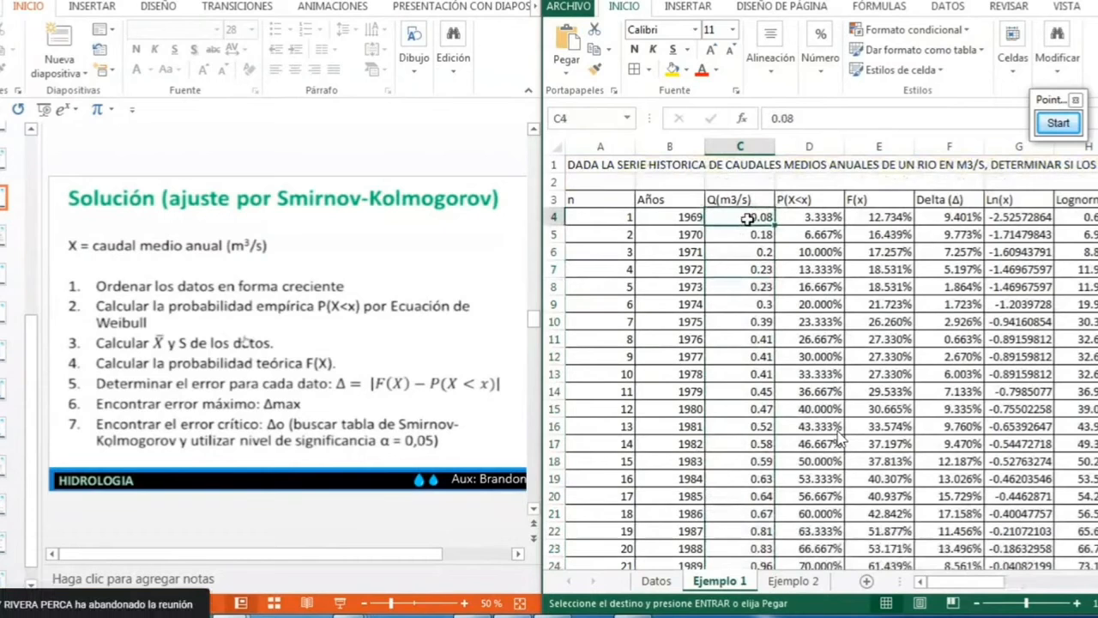
pyautogui.rightClick(741, 217)
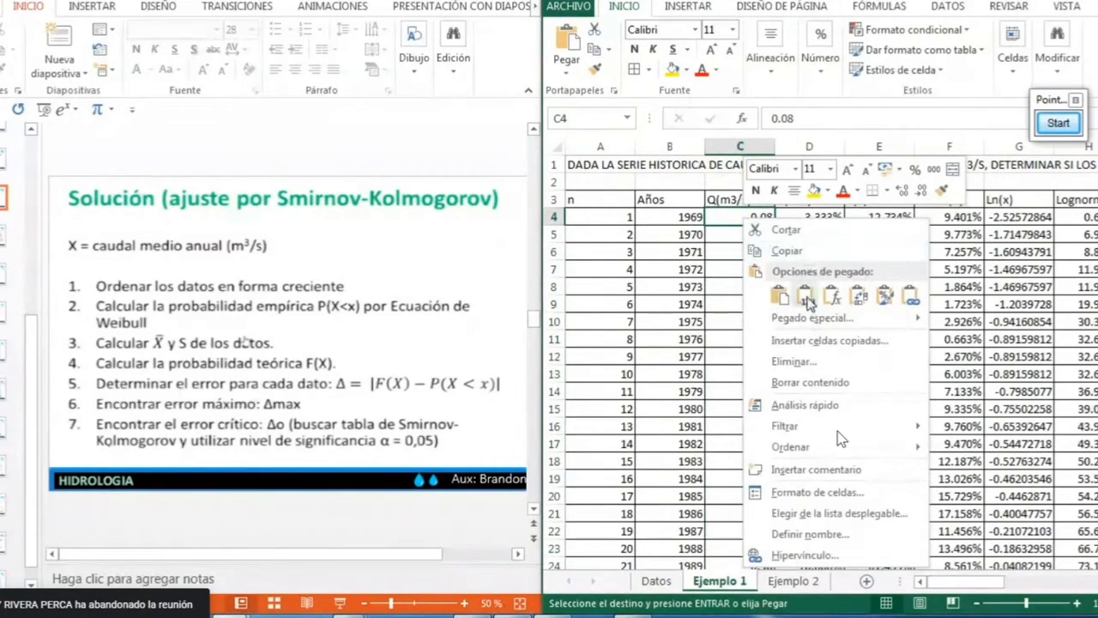
pyautogui.click(809, 291)
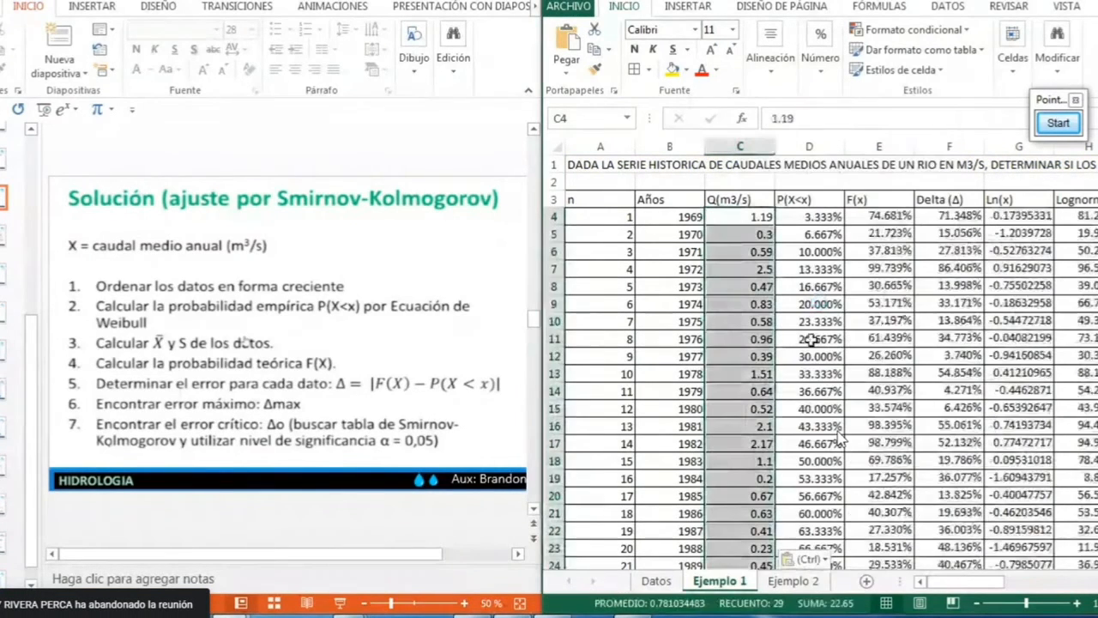
pyautogui.click(676, 182)
pyautogui.moveTo(607, 201); pyautogui.dragTo(729, 527)
pyautogui.hotkey('ctrl', 'v')
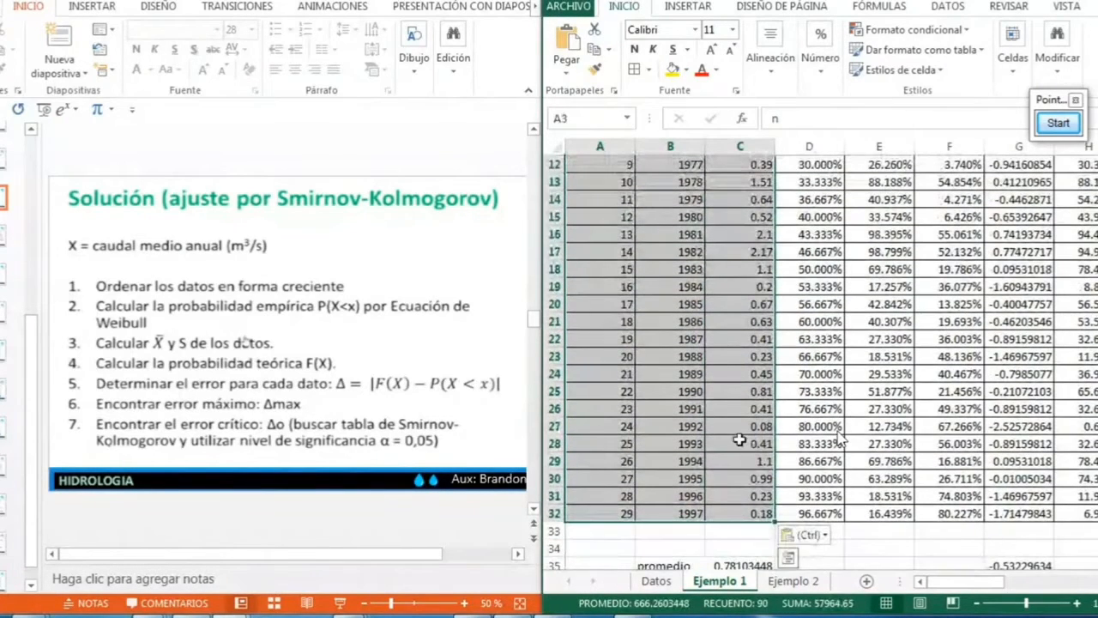
# Step: Widen the workbook window towards the presentation and move the floating Start window clear of the table
pyautogui.moveTo(541, 292); pyautogui.dragTo(513, 287)
pyautogui.click(679, 324)
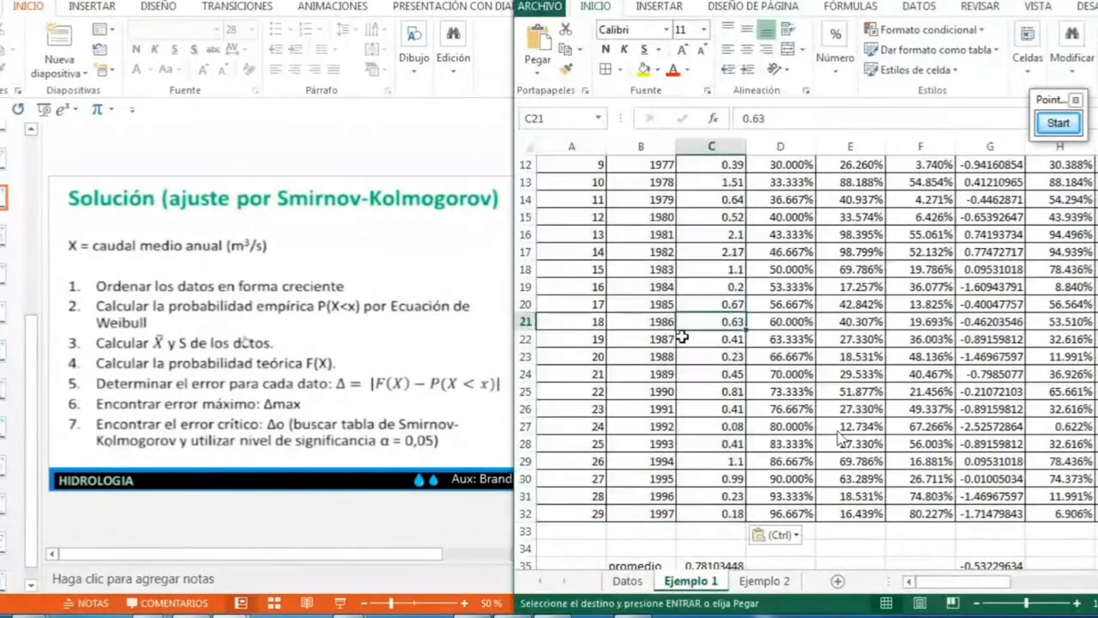
pyautogui.scroll(4, 682, 339)
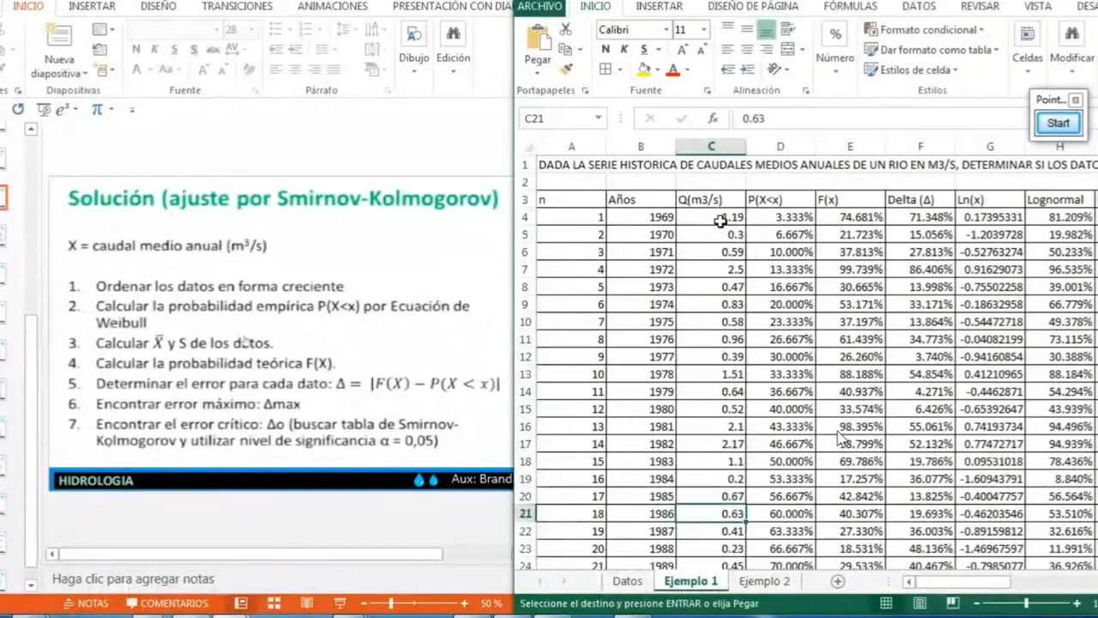
pyautogui.moveTo(1053, 101); pyautogui.dragTo(1073, 44)
# Step: Insert an empty column D between the Q(m3/s) and P(X<x) columns
pyautogui.click(769, 232)
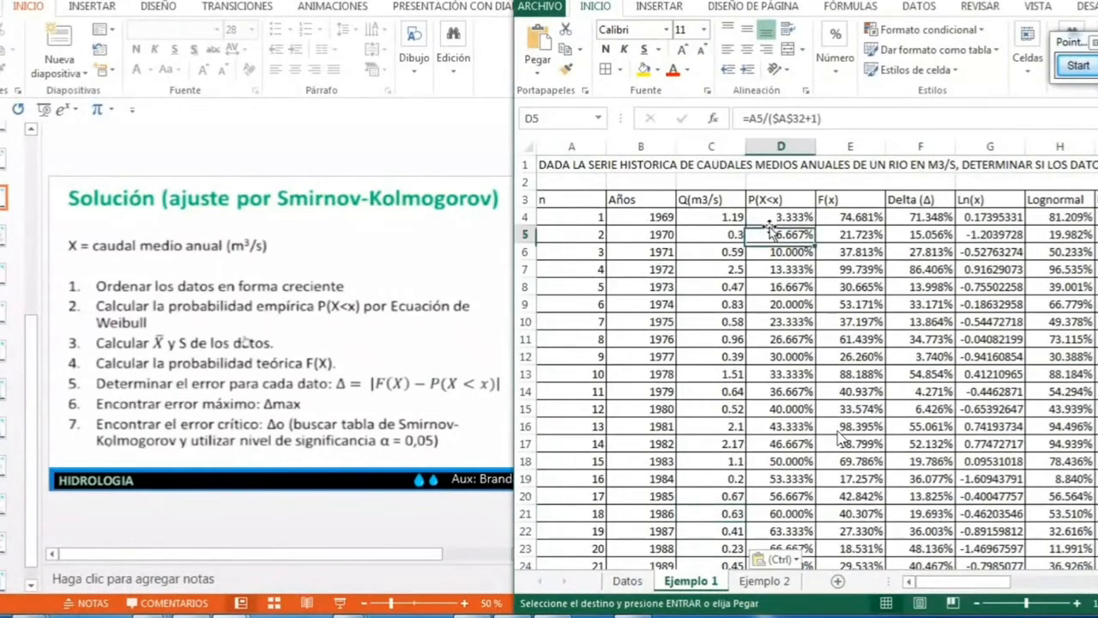
pyautogui.click(738, 214)
pyautogui.rightClick(769, 147)
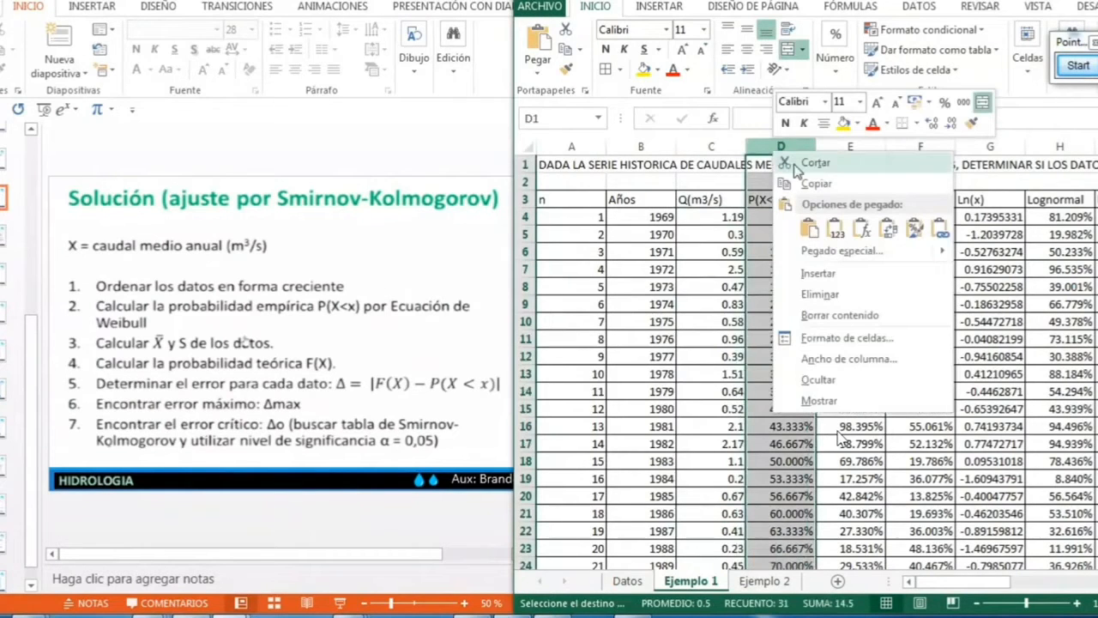
pyautogui.click(819, 273)
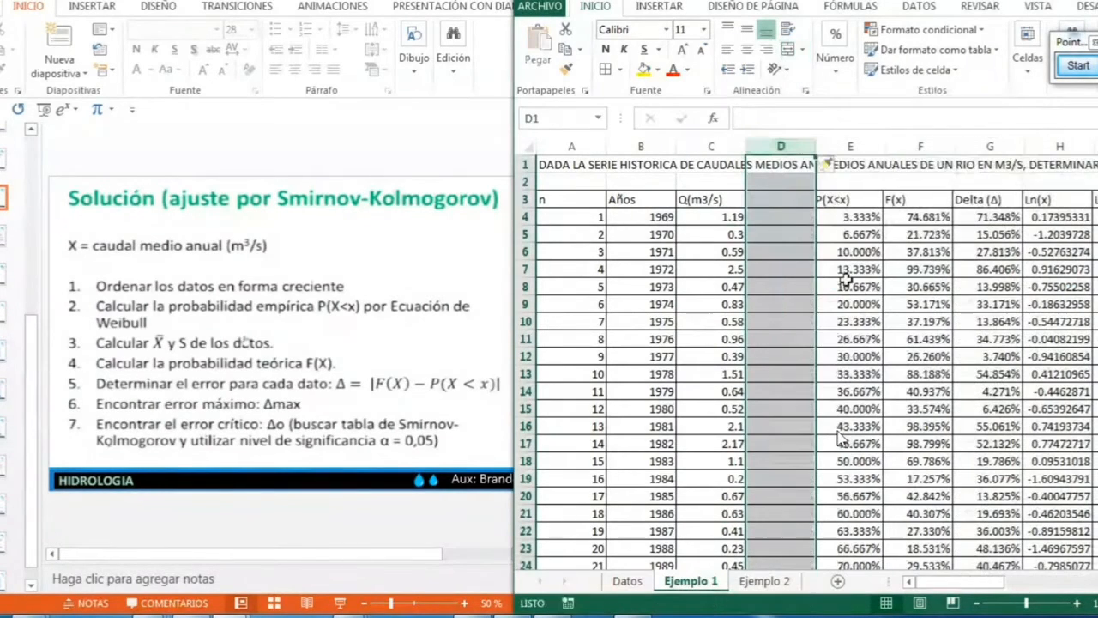
pyautogui.click(777, 229)
pyautogui.click(723, 216)
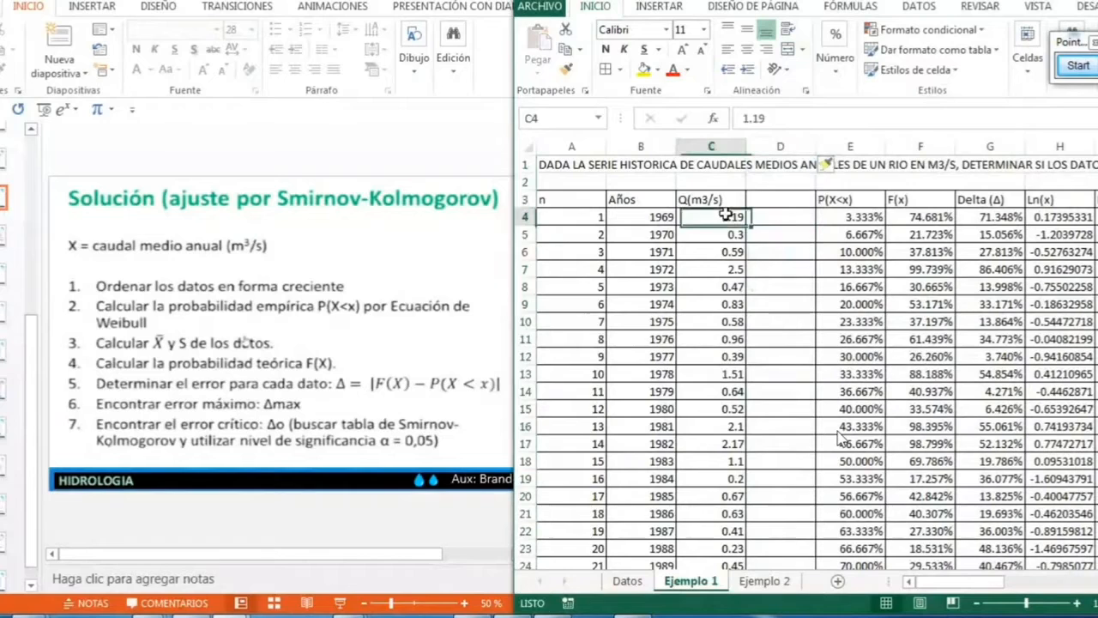
# Step: Move the Q(m3/s) heading up to C2 and copy it into C3 and D3
pyautogui.click(708, 199)
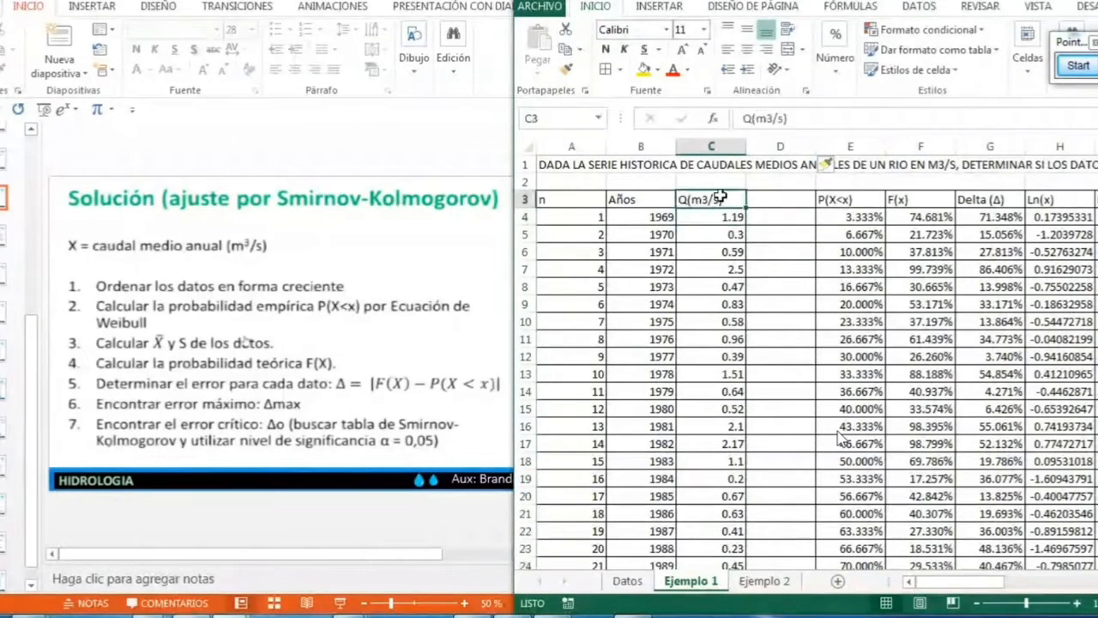
pyautogui.hotkey('ctrl', 'c')
pyautogui.moveTo(717, 190); pyautogui.dragTo(726, 184)
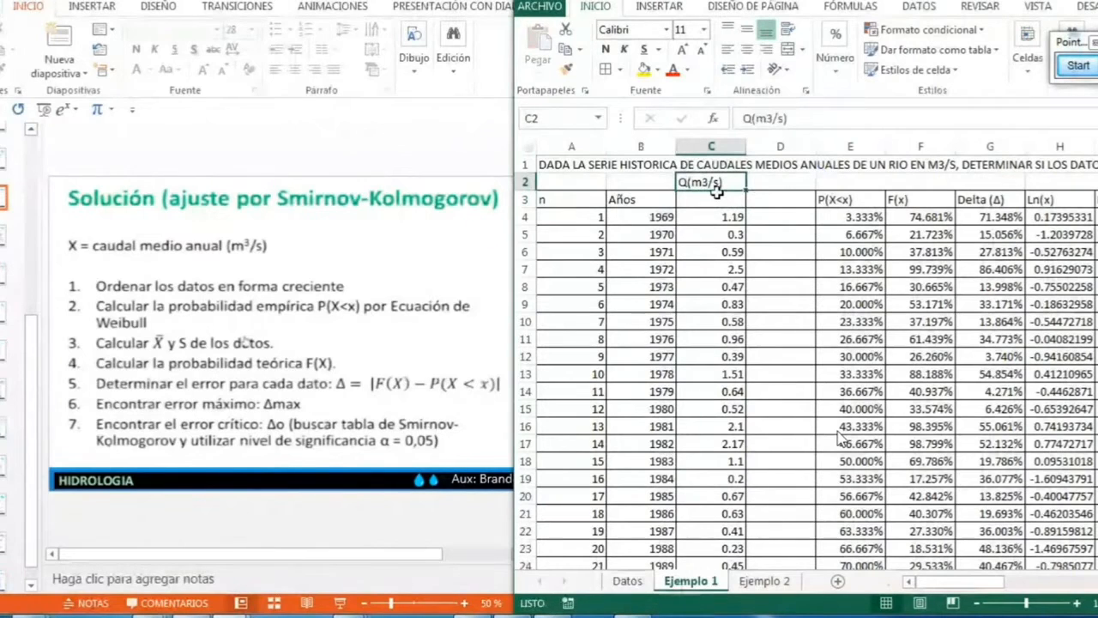
pyautogui.click(709, 198)
pyautogui.click(709, 182)
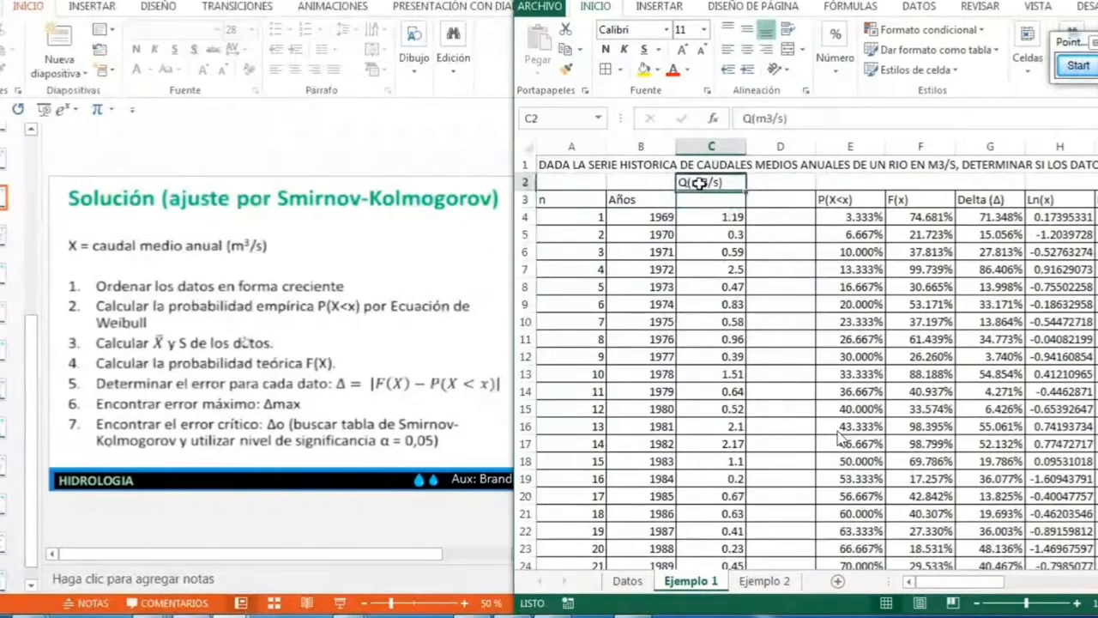
pyautogui.hotkey('ctrl', 'c')
pyautogui.click(709, 199)
pyautogui.hotkey('ctrl', 'v')
pyautogui.click(773, 204)
pyautogui.hotkey('ctrl', 'v')
# Step: Label the two flow columns "Desordenado" in C2 and "Ordenado" in D2
pyautogui.click(708, 182)
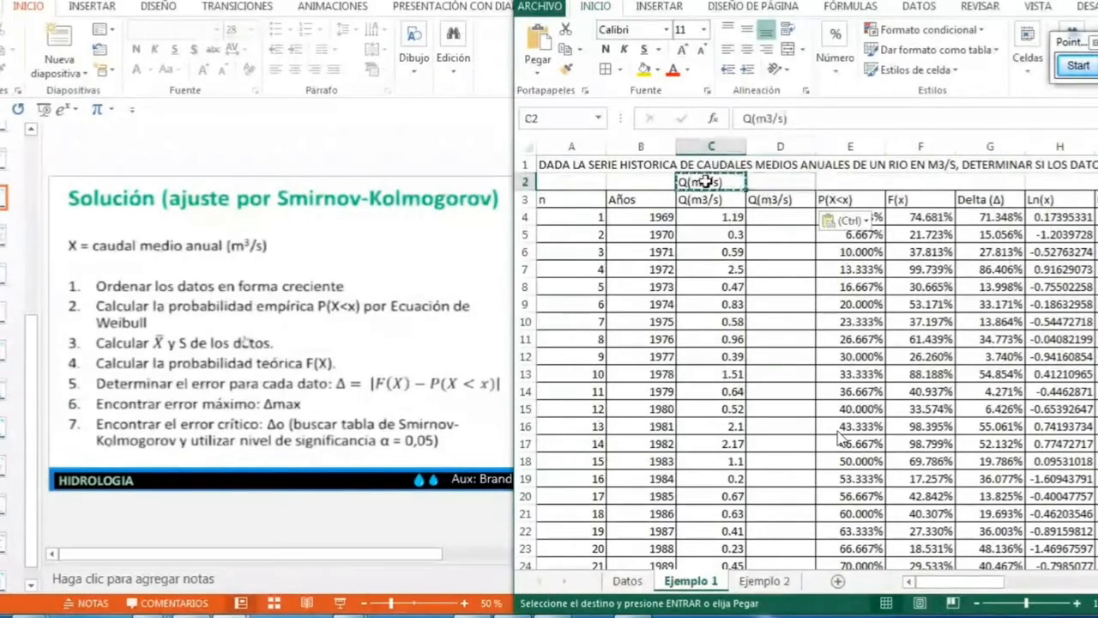
pyautogui.write('Ordenar')
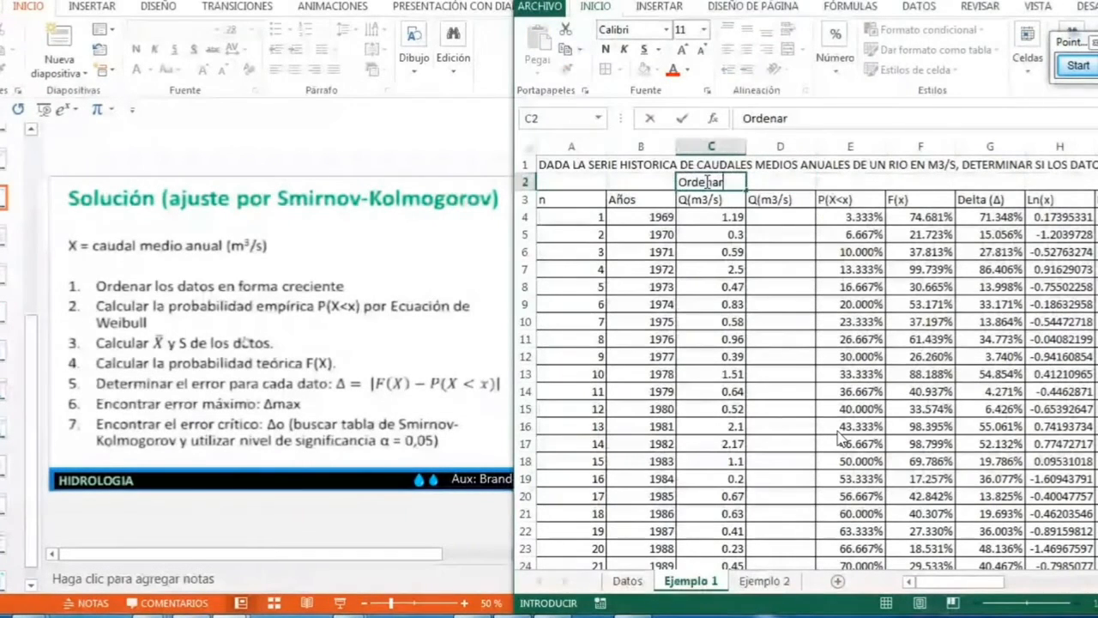
pyautogui.press('BackSpace')
pyautogui.press('BackSpace')
pyautogui.press('BackSpace')
pyautogui.press('BackSpace')
pyautogui.press('BackSpace')
pyautogui.press('BackSpace')
pyautogui.write('Deso')
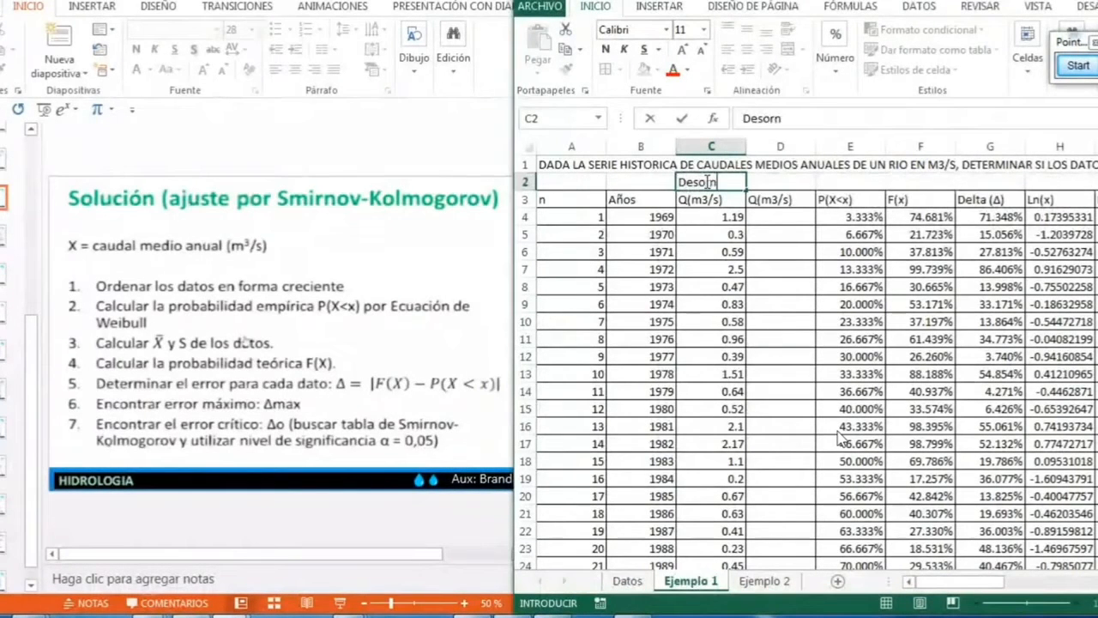
pyautogui.press('Tab')
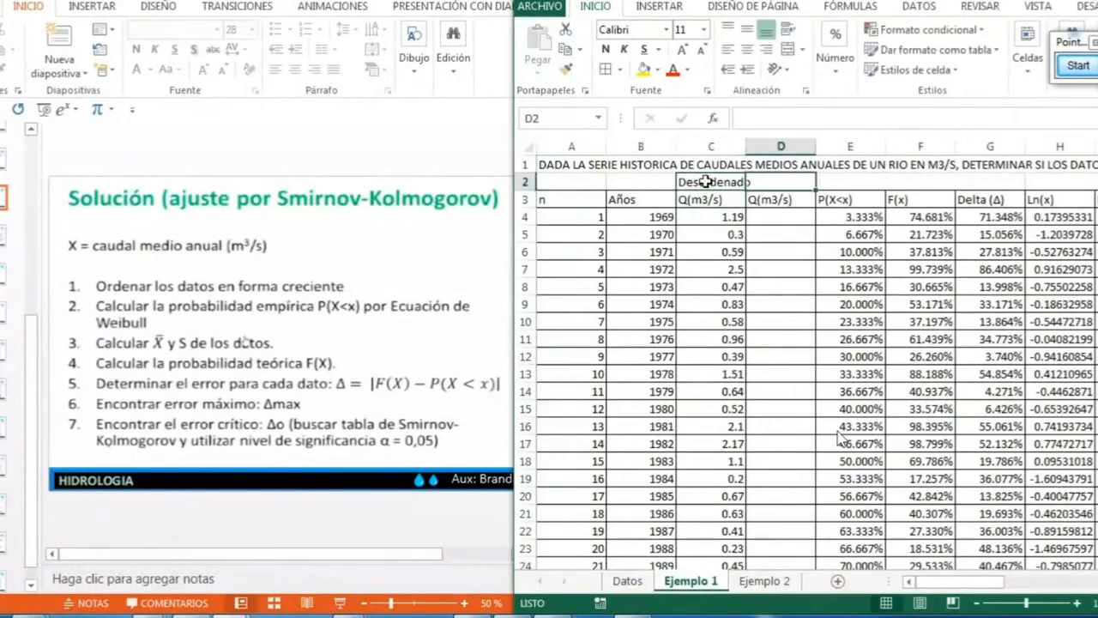
pyautogui.write('Ordena')
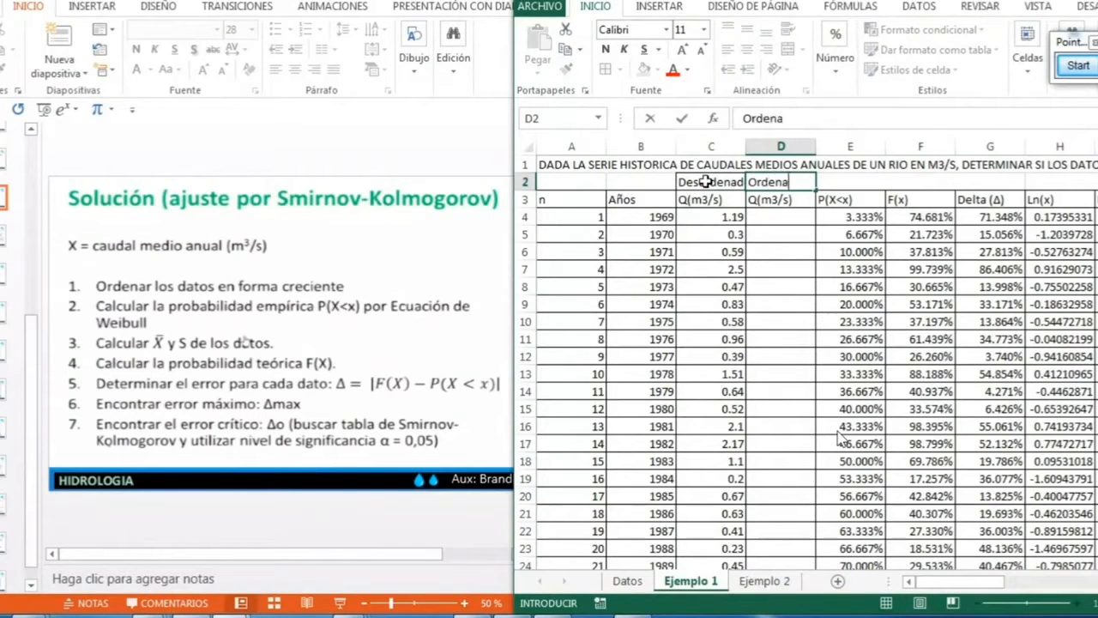
pyautogui.write('do')
pyautogui.press('Return')
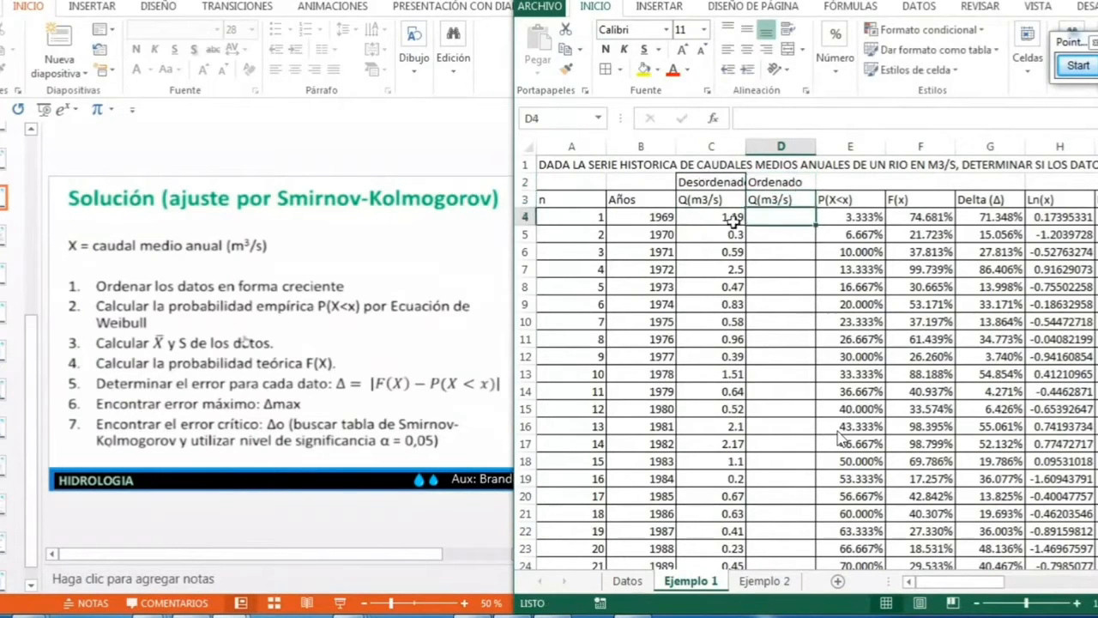
# Step: Copy the unsorted flow values from C4:C32 into the Ordenado column, starting at D4
pyautogui.click(702, 217)
pyautogui.moveTo(701, 217); pyautogui.dragTo(697, 542)
pyautogui.hotkey('ctrl', 'c')
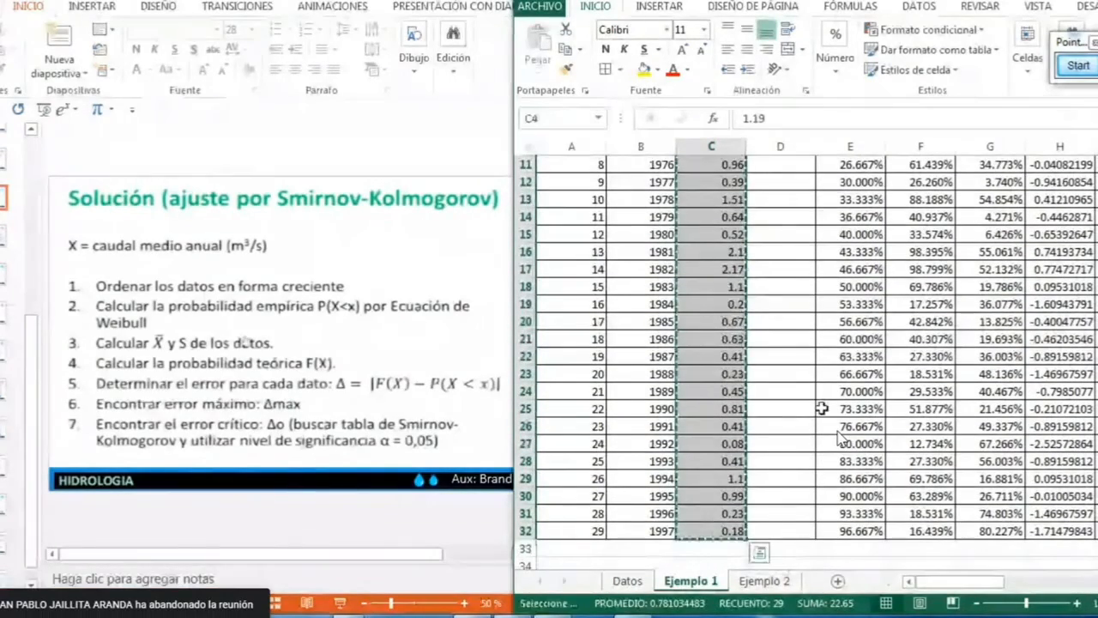
pyautogui.scroll(3, 779, 219)
pyautogui.click(779, 219)
pyautogui.hotkey('ctrl', 'v')
# Step: Sort the flow values in D4:D32 from smallest to largest, continuing with the current selection only
pyautogui.moveTo(780, 219); pyautogui.dragTo(785, 536)
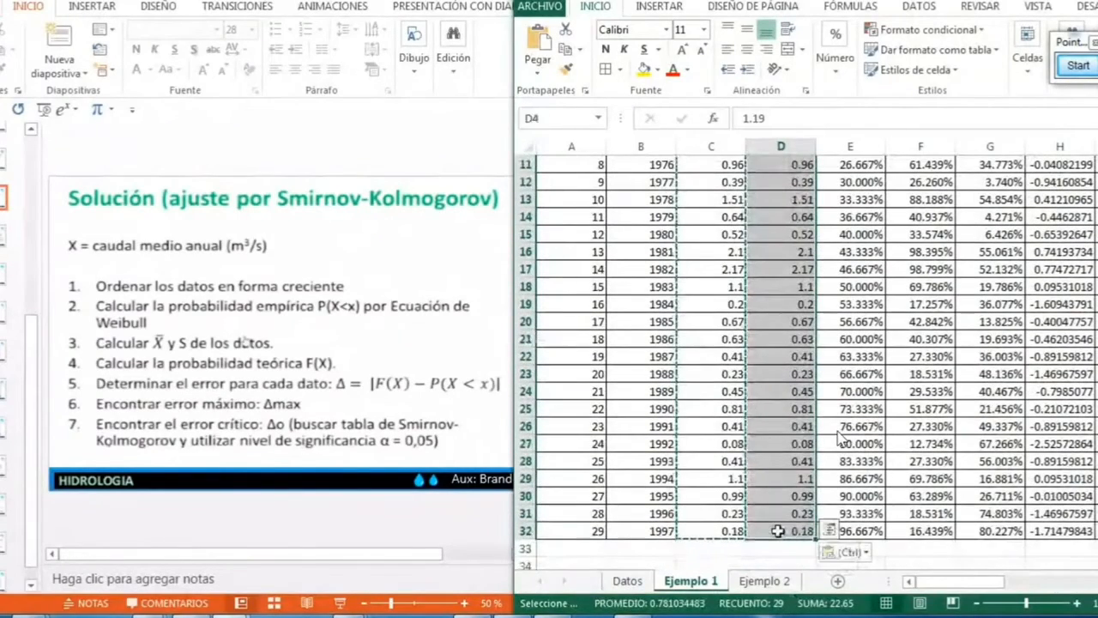
pyautogui.scroll(3, 778, 531)
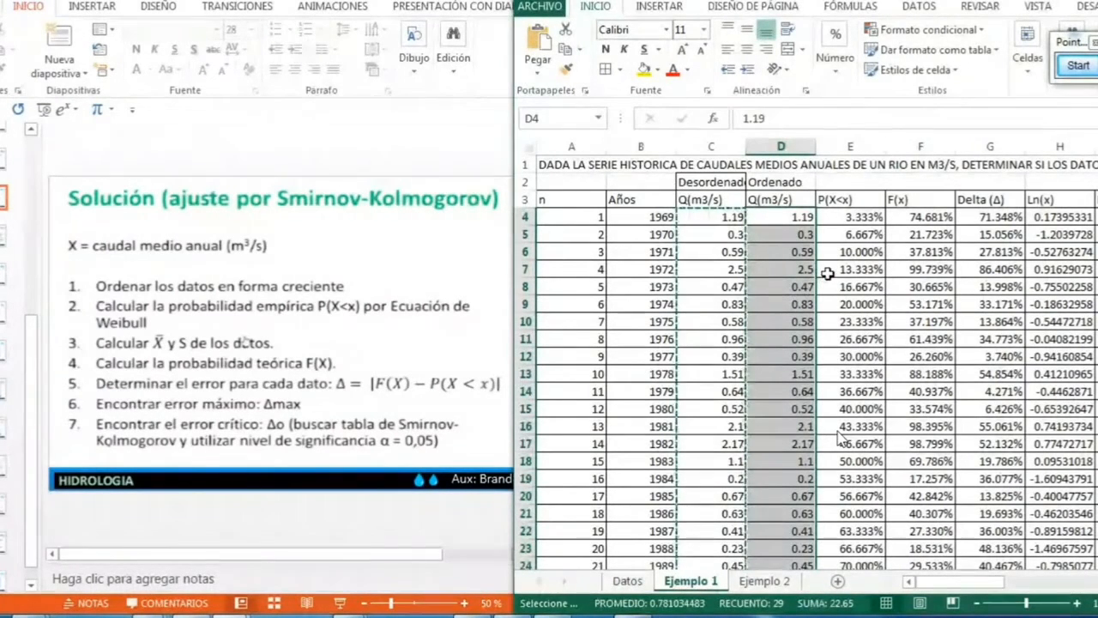
pyautogui.rightClick(788, 218)
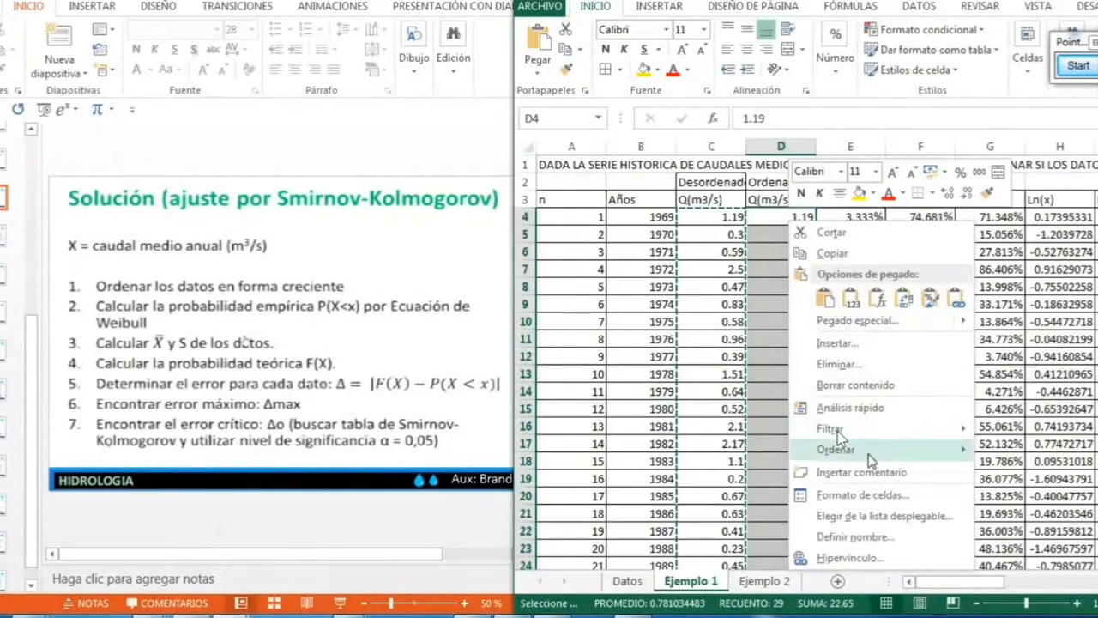
pyautogui.moveTo(865, 457)
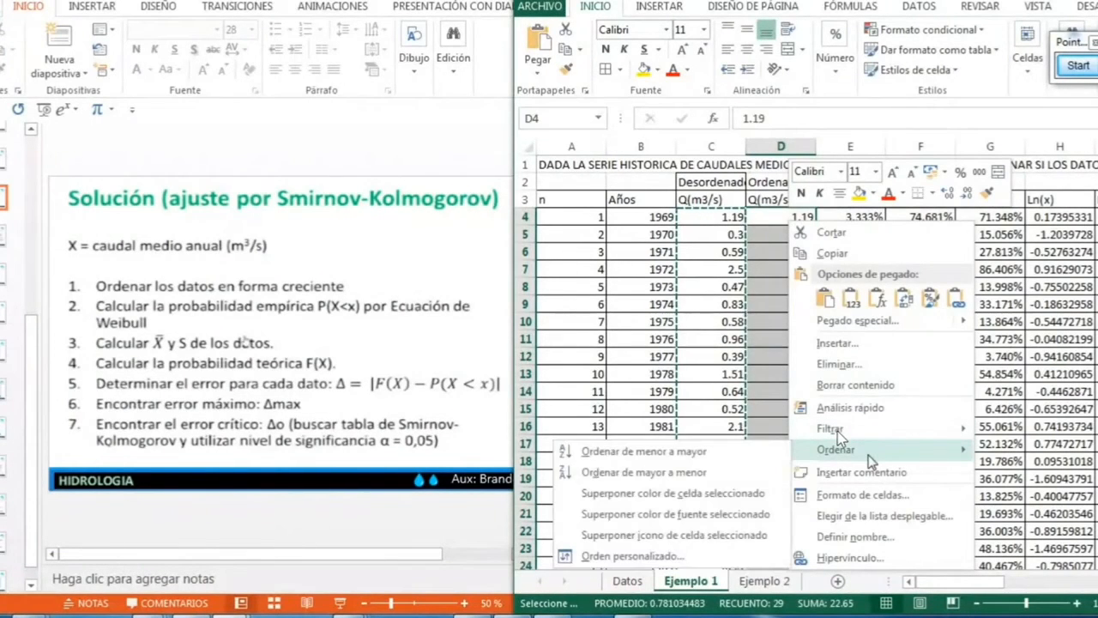
pyautogui.click(744, 455)
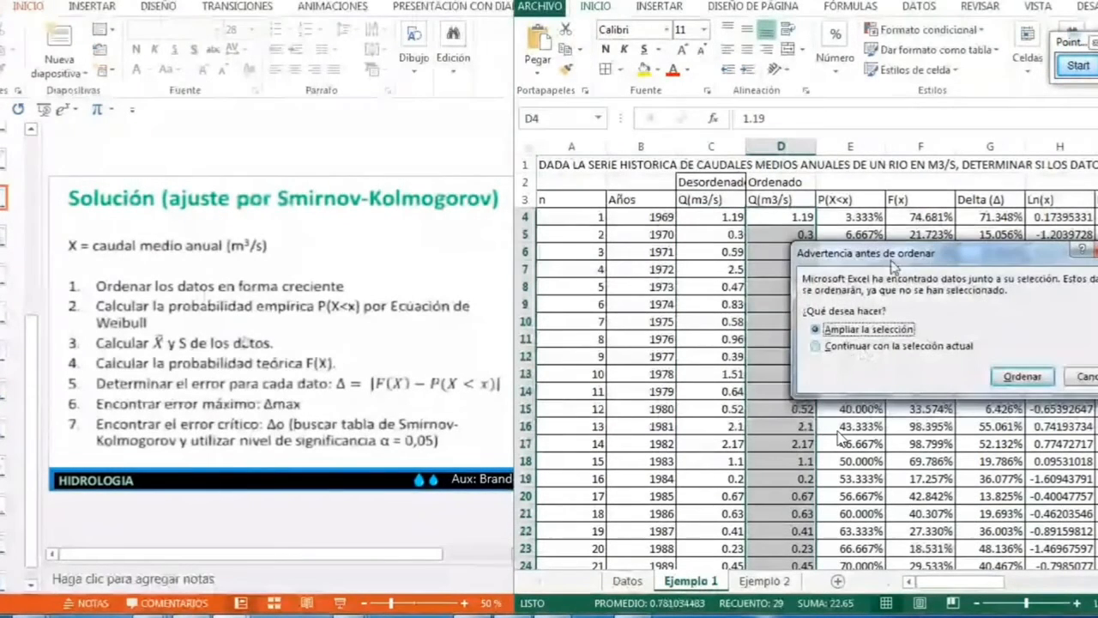
pyautogui.moveTo(889, 257); pyautogui.dragTo(846, 240)
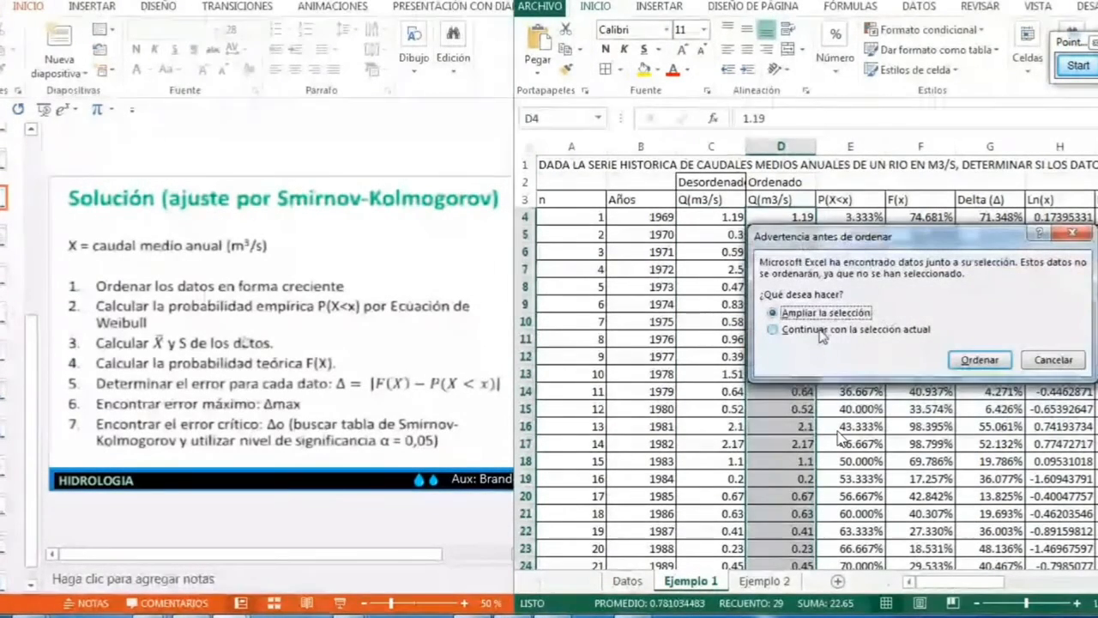
pyautogui.moveTo(785, 237); pyautogui.dragTo(892, 237)
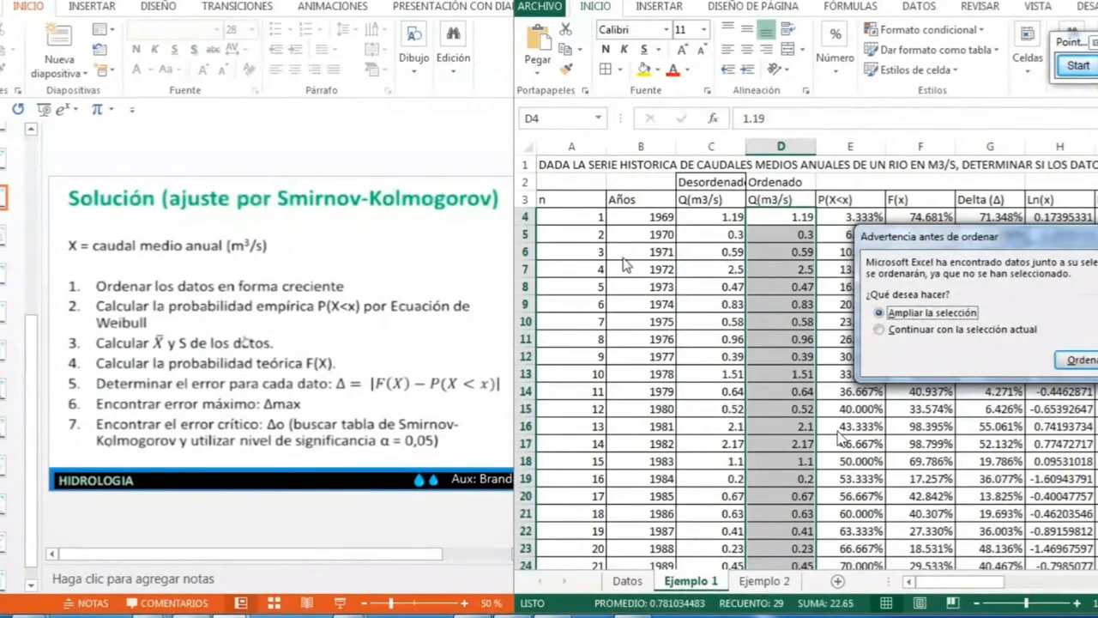
pyautogui.moveTo(974, 242); pyautogui.dragTo(951, 221)
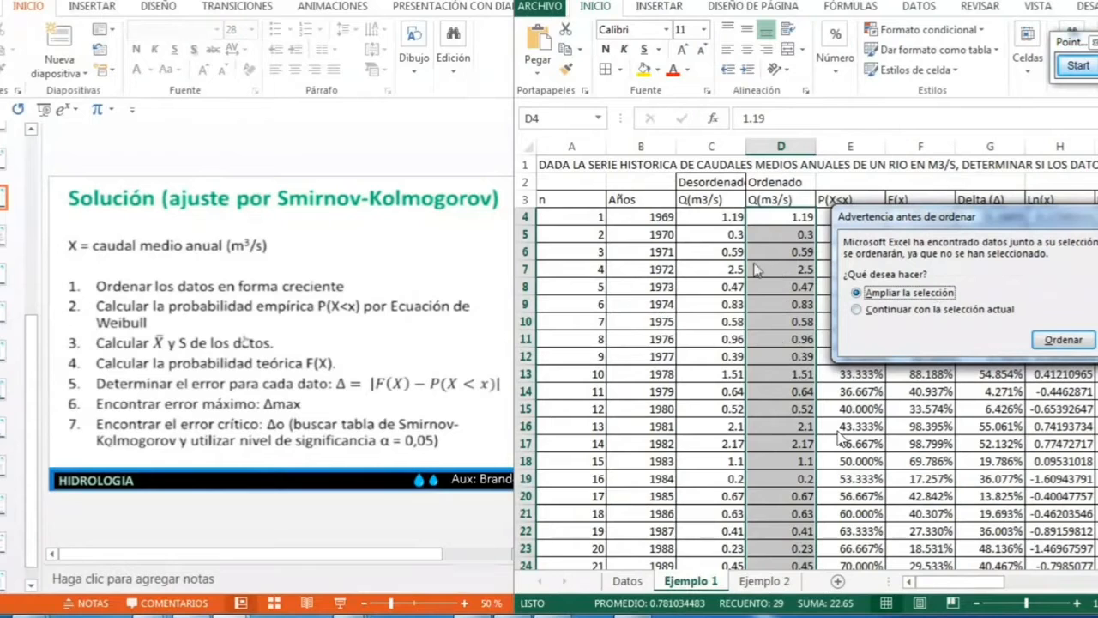
pyautogui.click(858, 311)
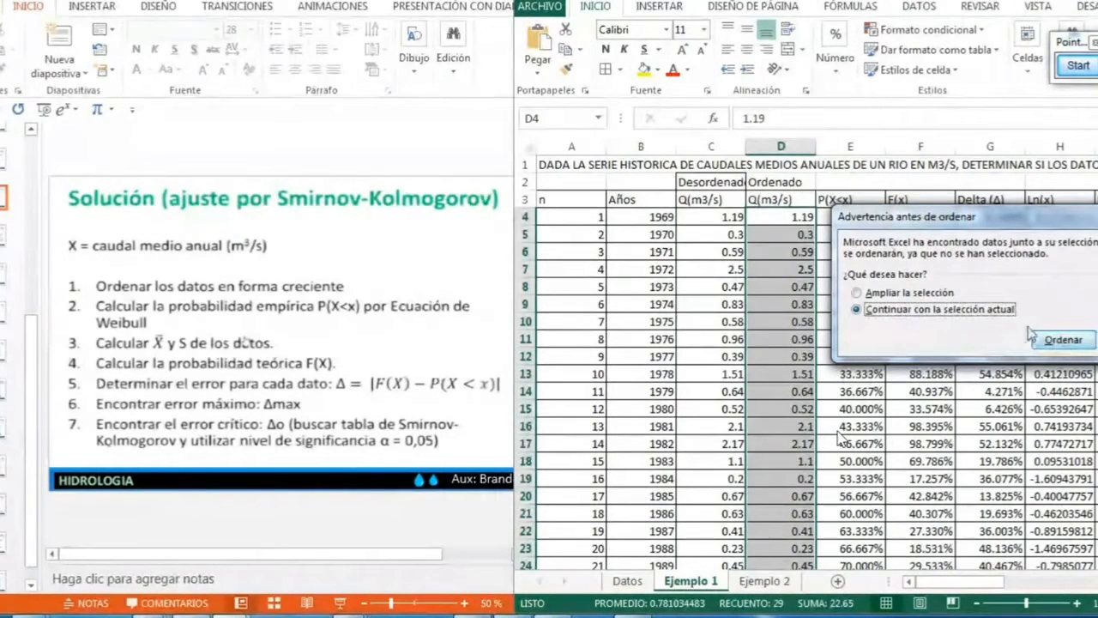
pyautogui.moveTo(974, 230); pyautogui.dragTo(884, 202)
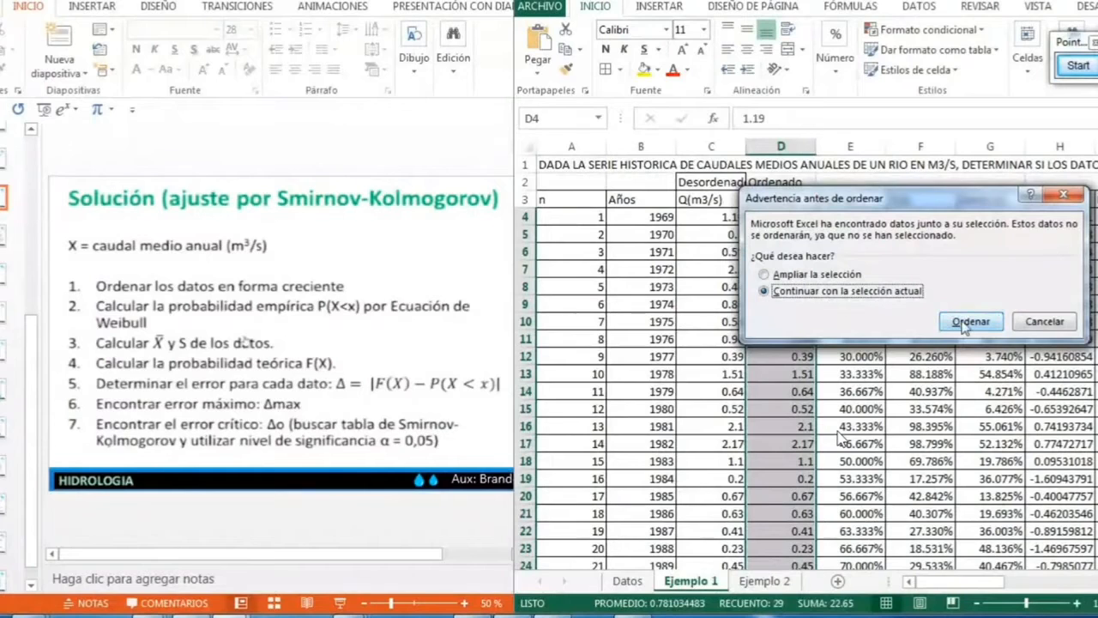
pyautogui.click(771, 281)
pyautogui.click(765, 294)
pyautogui.click(973, 323)
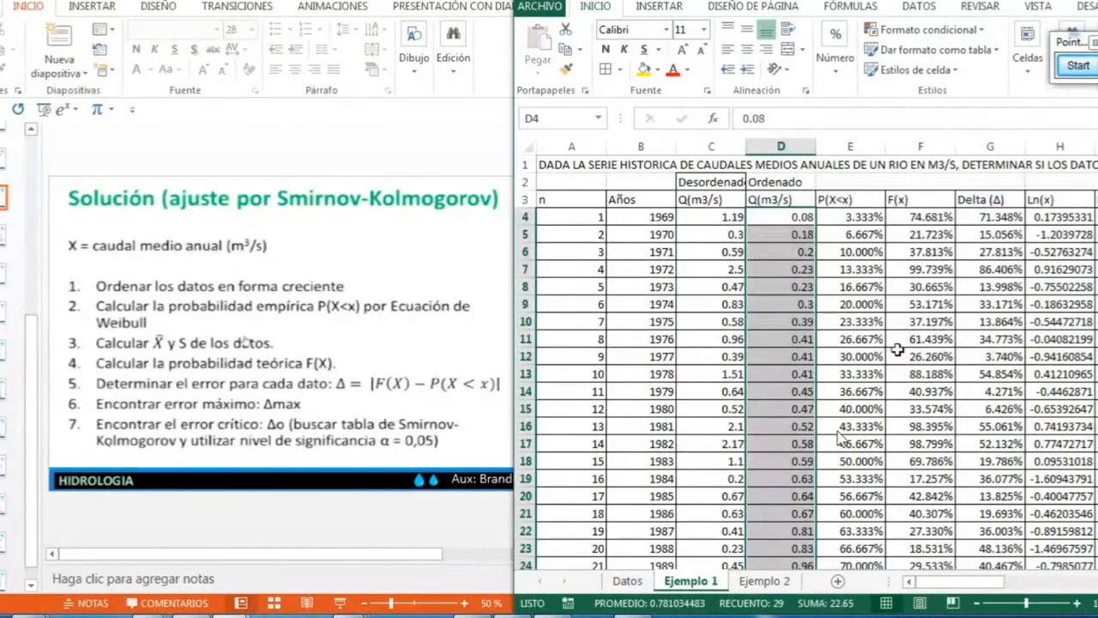
pyautogui.click(780, 235)
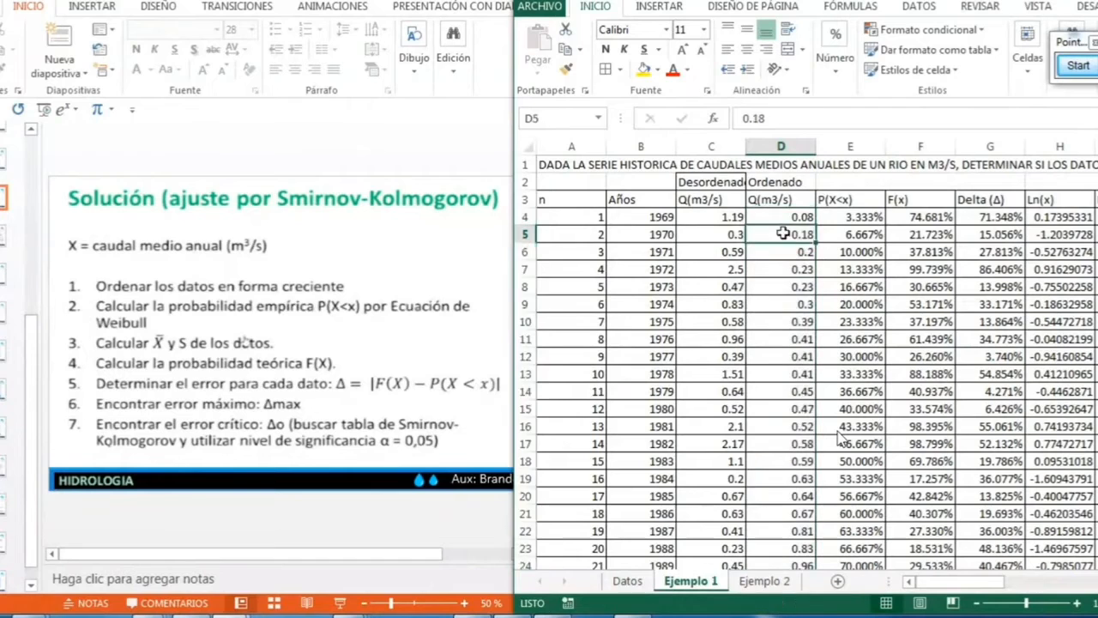
pyautogui.click(786, 217)
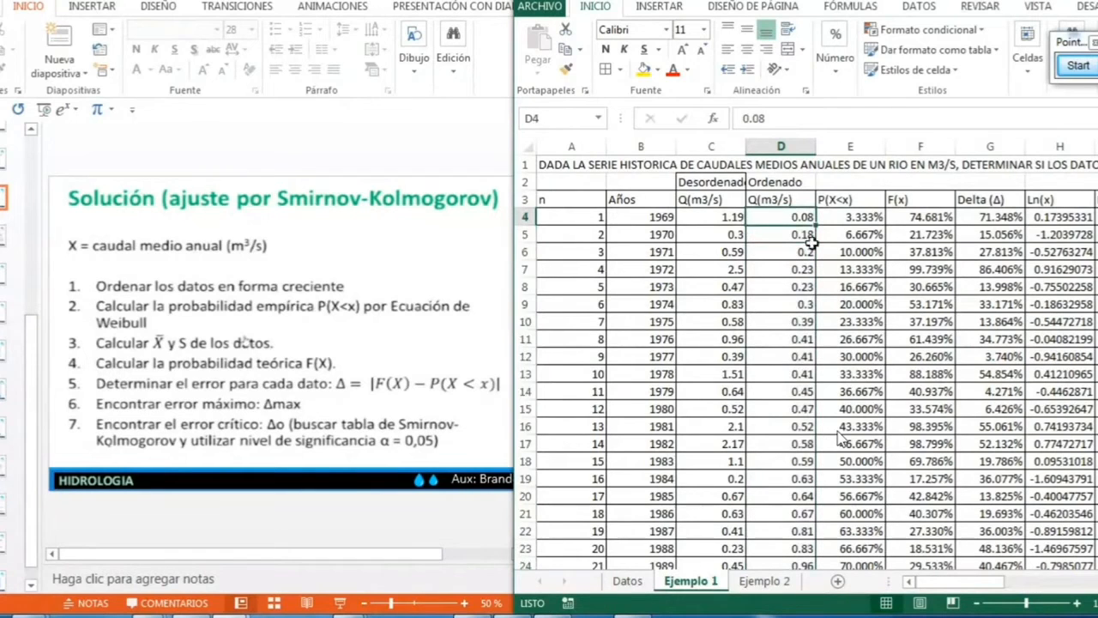
pyautogui.moveTo(783, 219); pyautogui.dragTo(800, 464)
pyautogui.click(772, 304)
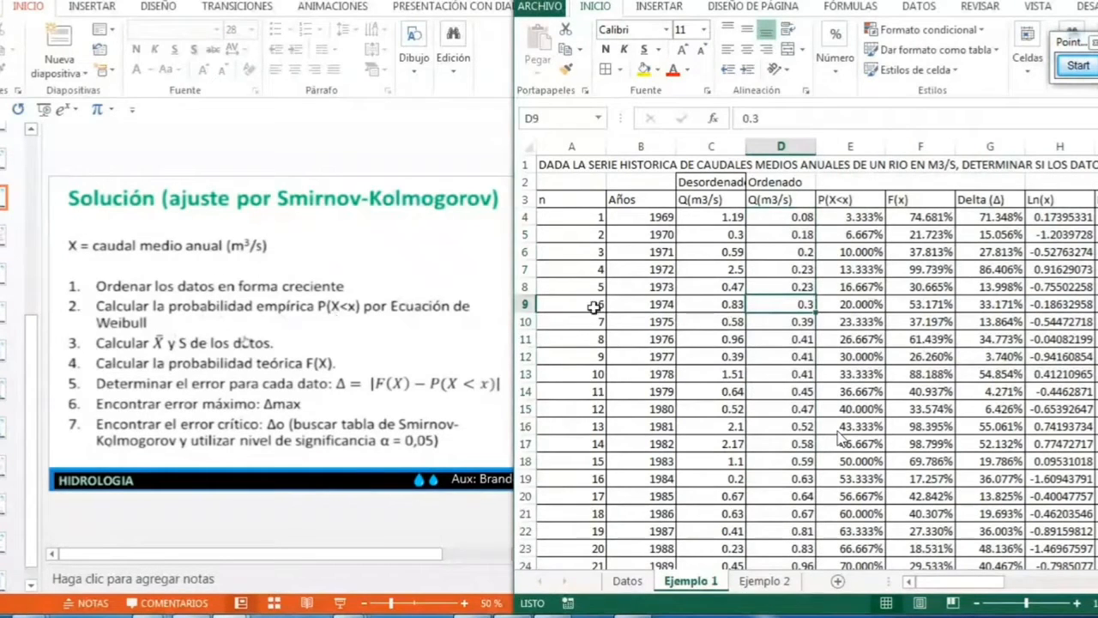
pyautogui.click(773, 252)
# Step: Insert an empty column E between the sorted Q(m3/s) column and the P(X<x) column
pyautogui.click(860, 150)
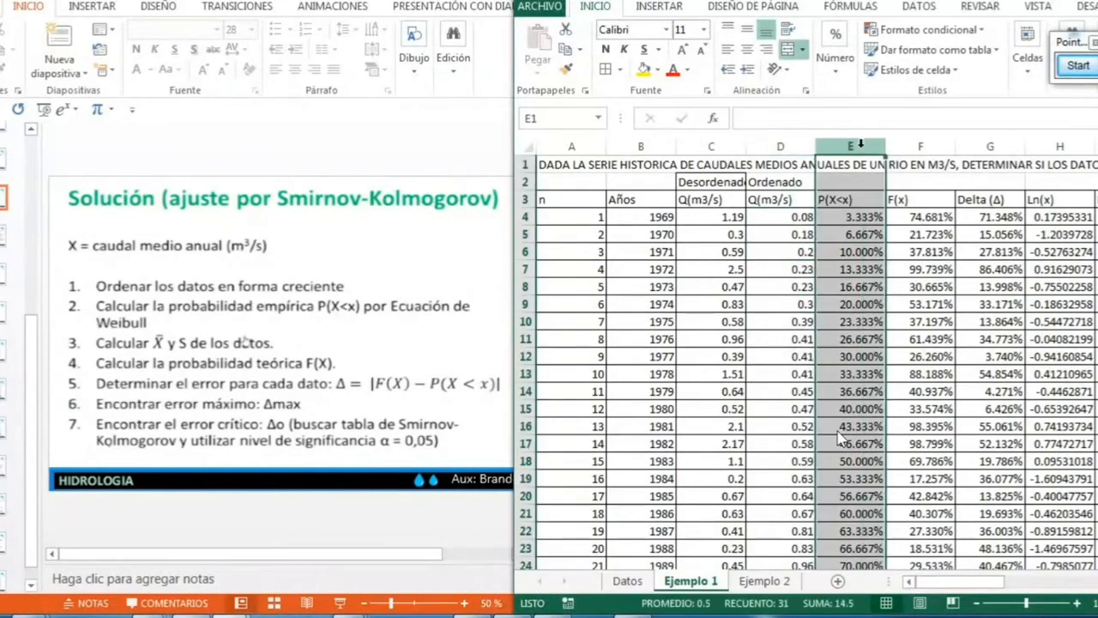
pyautogui.rightClick(847, 146)
pyautogui.click(893, 271)
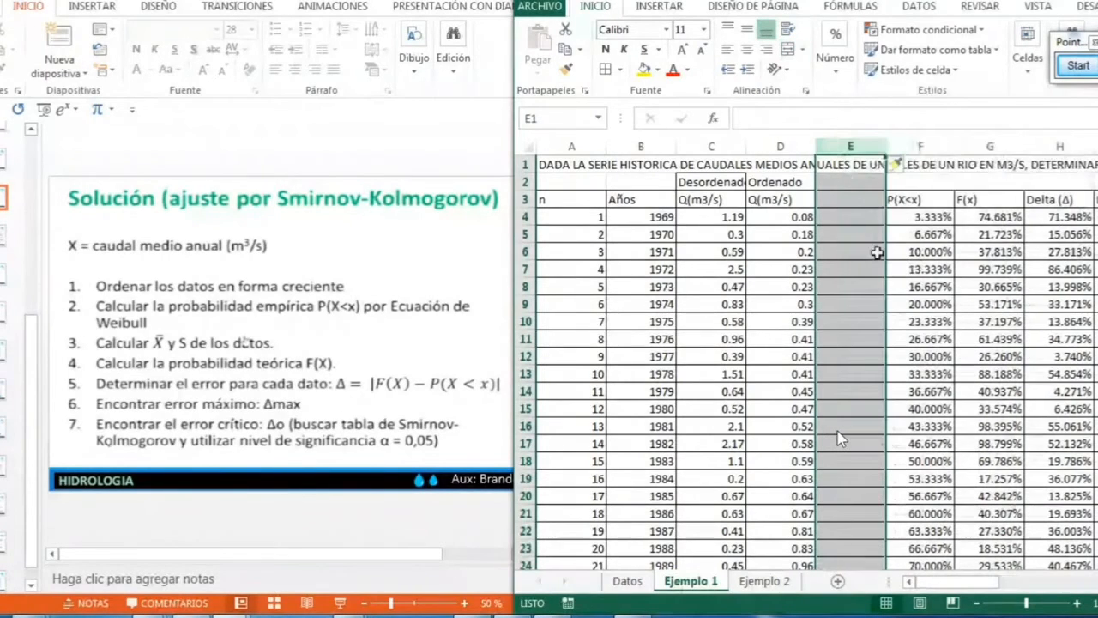
# Step: Enter the heading "Px" in cell E3 of the new column
pyautogui.click(851, 200)
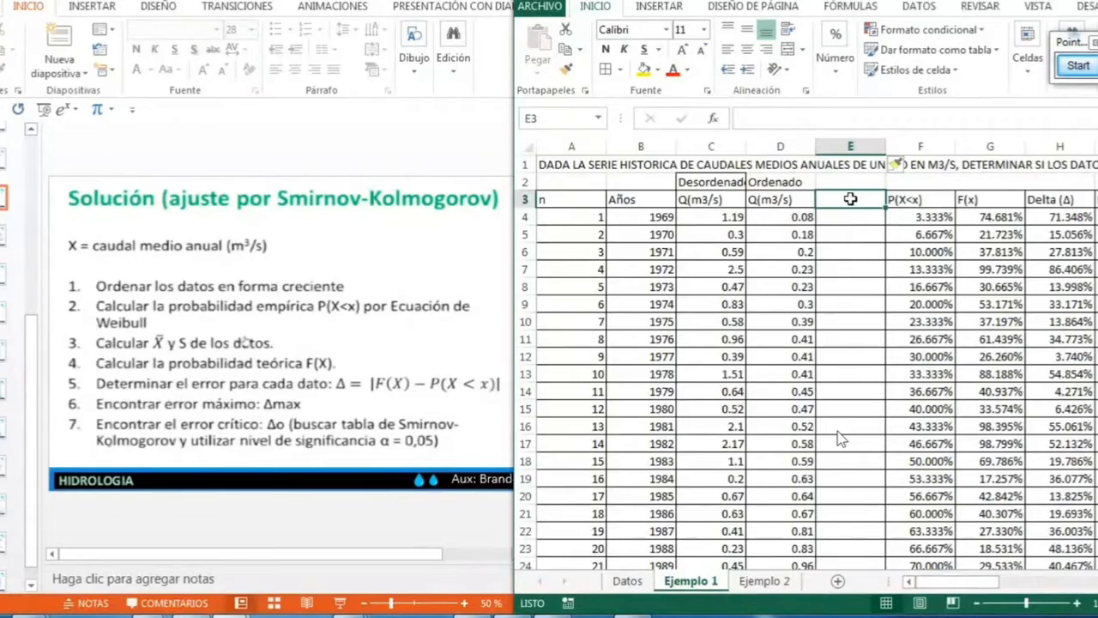
pyautogui.click(799, 180)
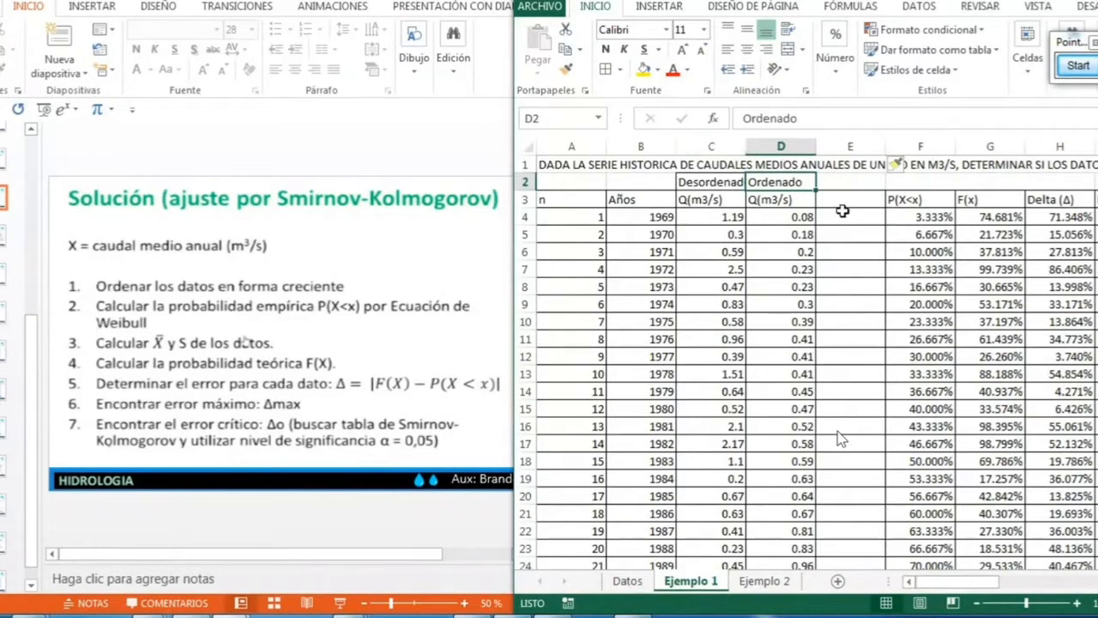
pyautogui.click(834, 198)
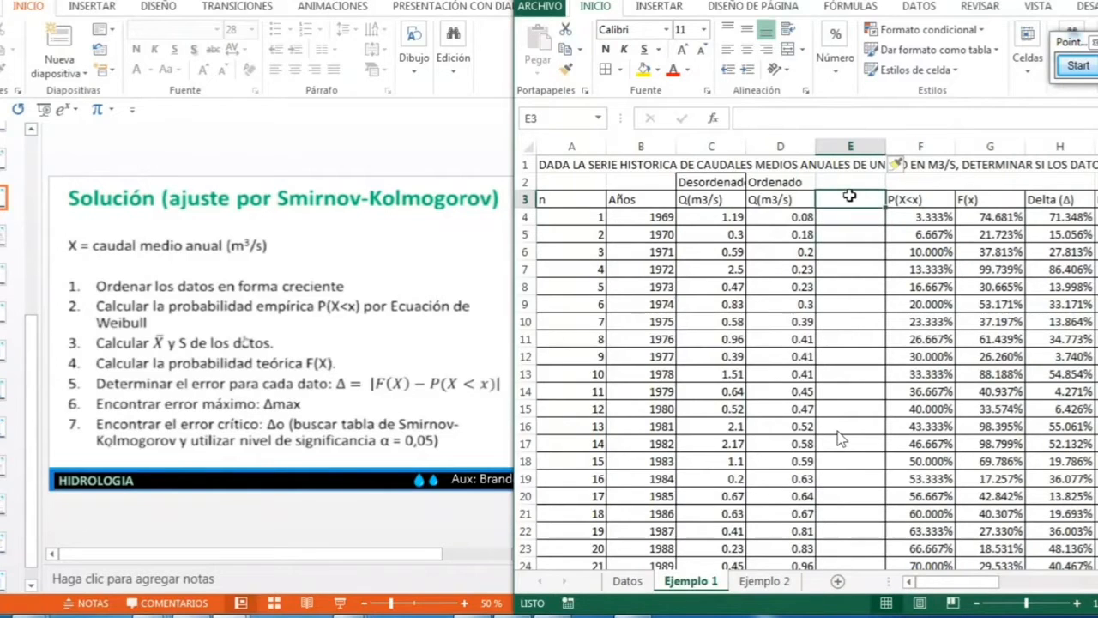
pyautogui.write('Px')
pyautogui.press('Return')
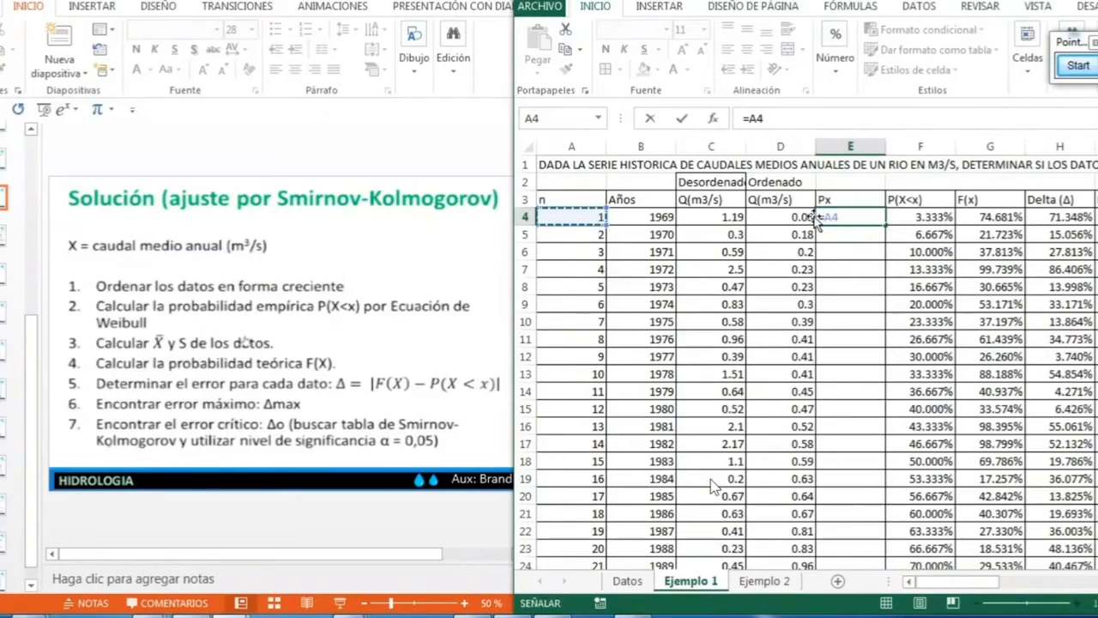
# Step: Enter the formula =A4/$E$32 in E4, with the divisor as an absolute reference
pyautogui.write('/')
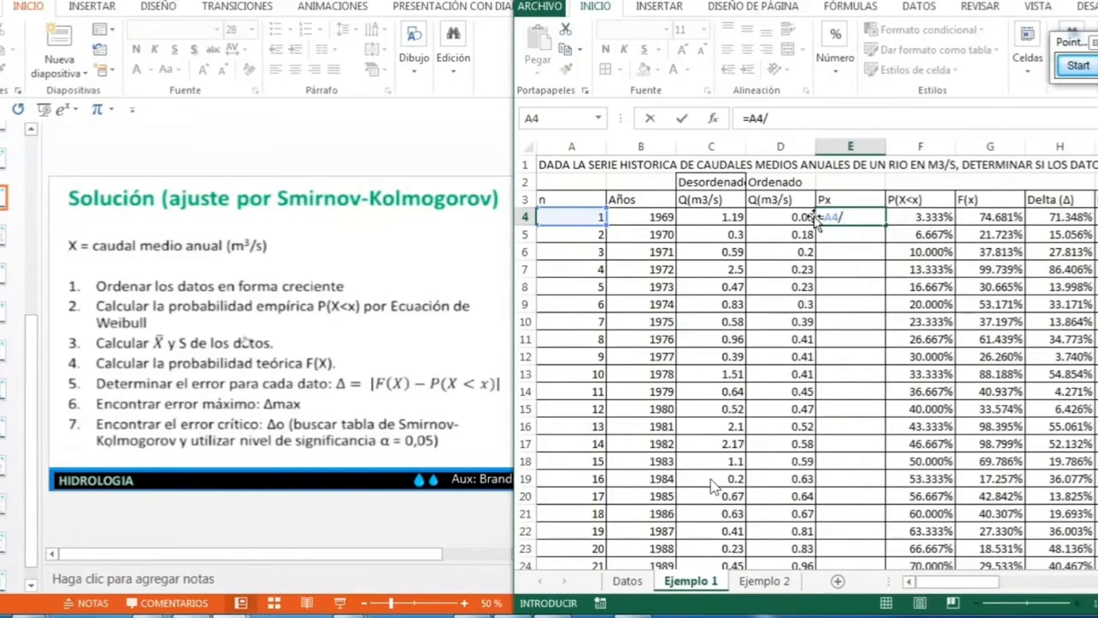
pyautogui.scroll(-7, 711, 481)
pyautogui.click(592, 336)
pyautogui.scroll(7, 716, 392)
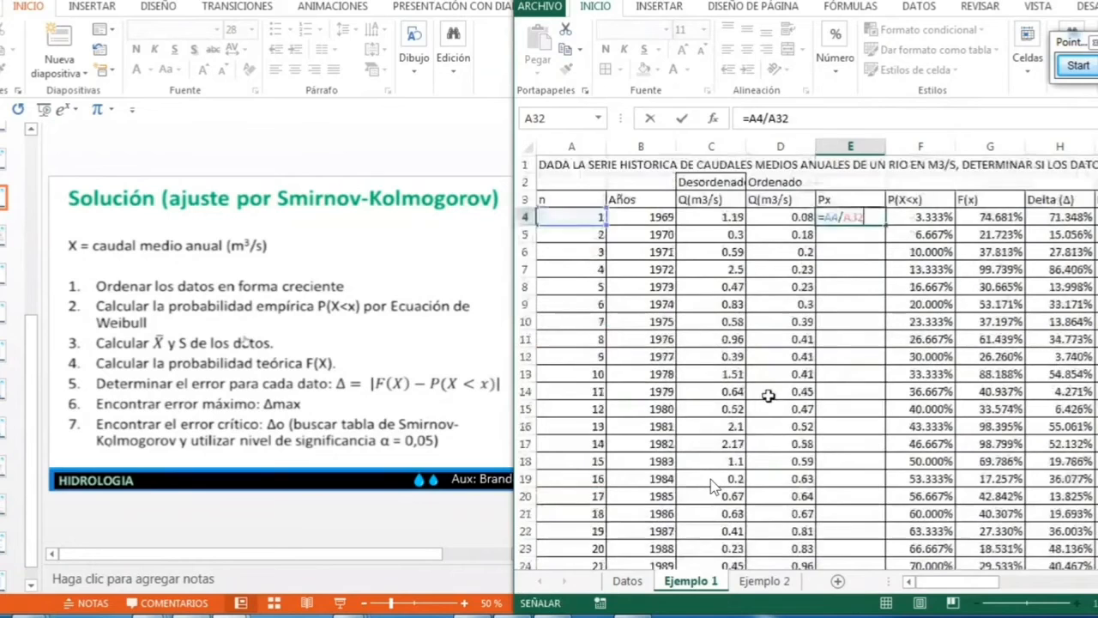
pyautogui.scroll(-2, 858, 309)
pyautogui.scroll(2, 858, 309)
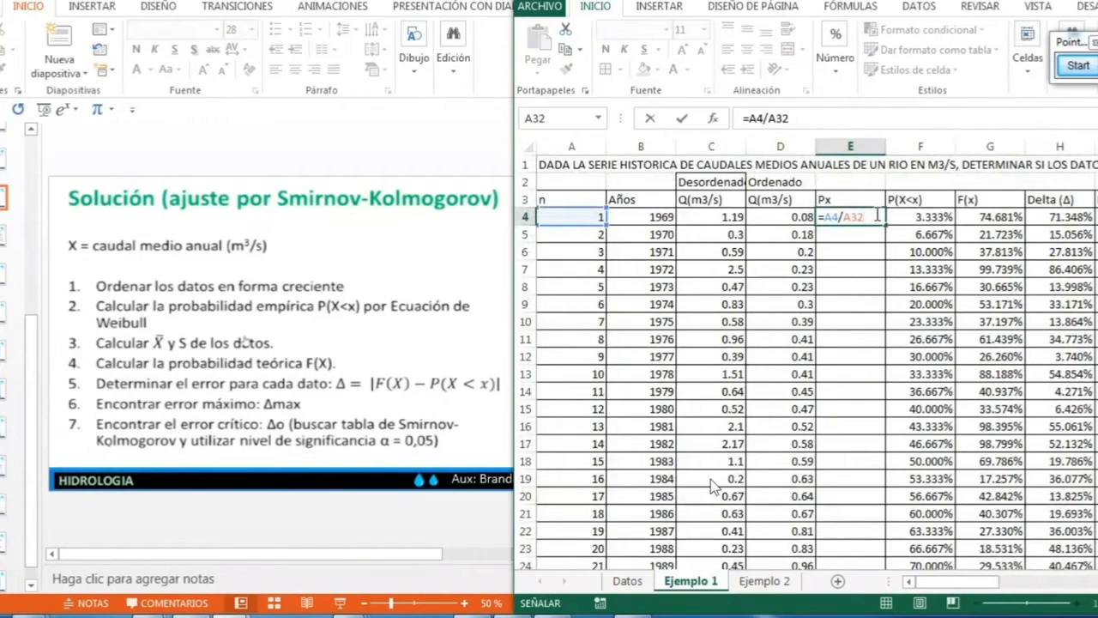
pyautogui.scroll(-7, 856, 258)
pyautogui.click(850, 360)
pyautogui.scroll(2, 850, 360)
pyautogui.scroll(5, 798, 317)
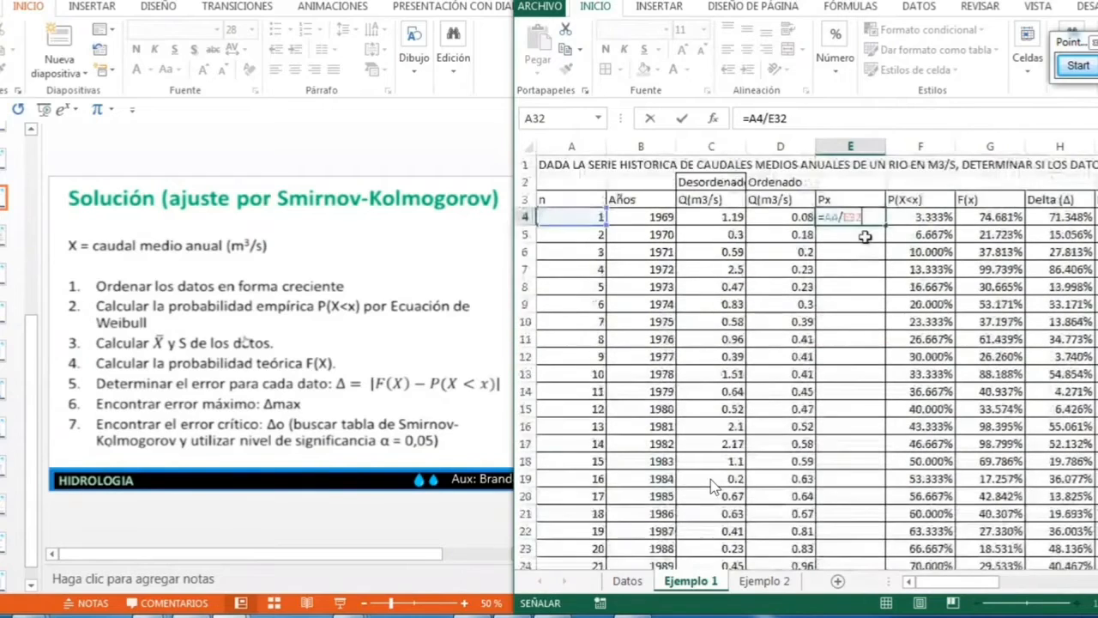
pyautogui.click(869, 217)
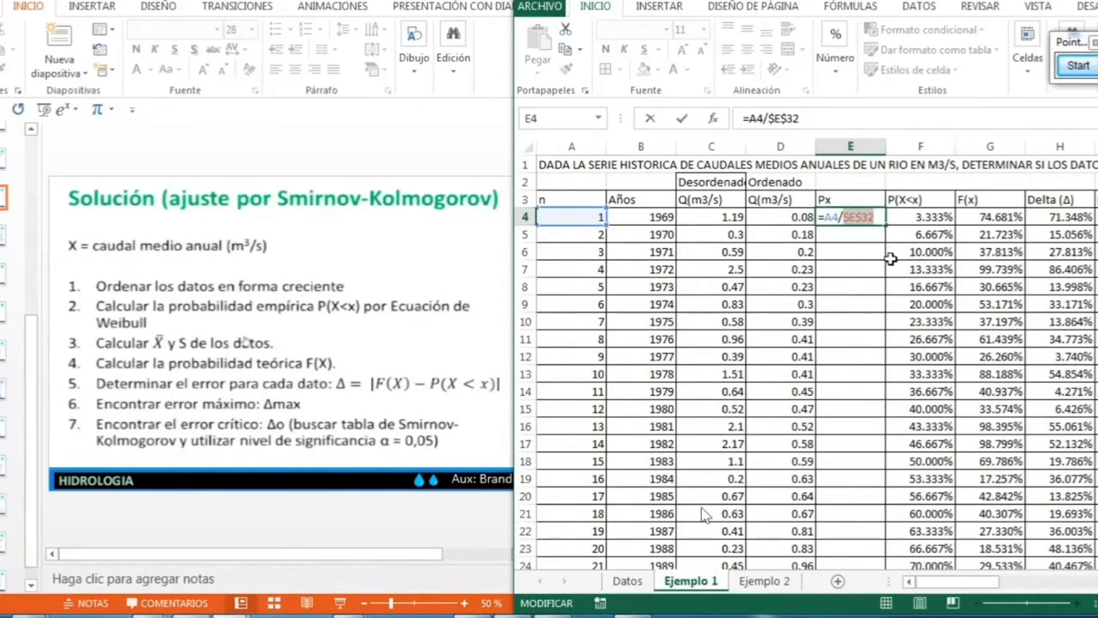
pyautogui.press('Return')
# Step: Reopen the formula in E4 and delete the $E$32 divisor, leaving =A4/
pyautogui.doubleClick(850, 217)
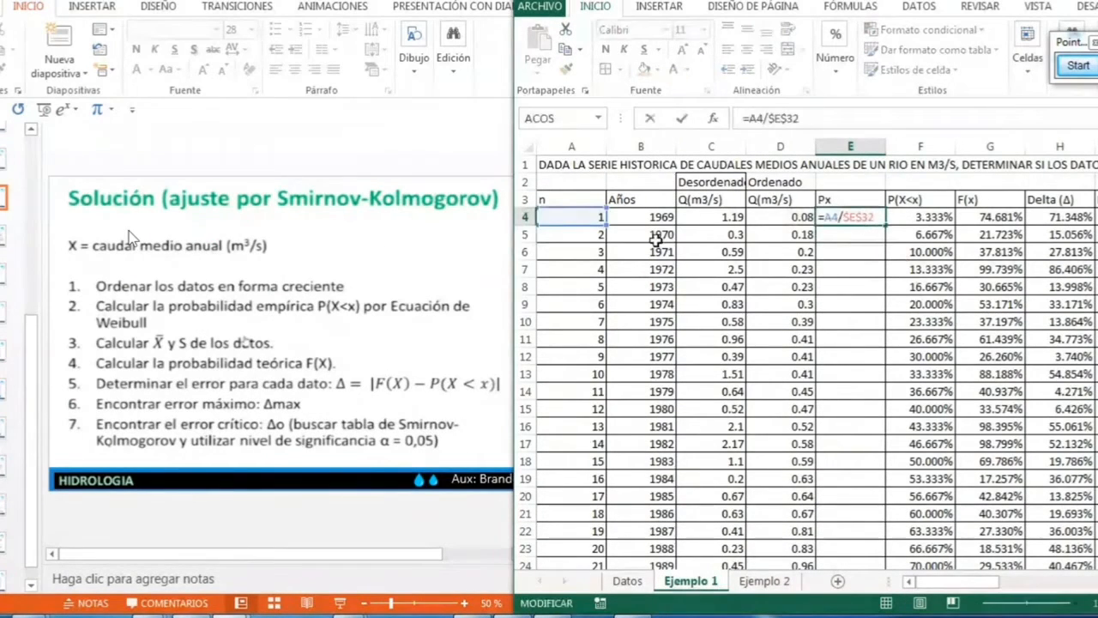
pyautogui.scroll(-4, 656, 269)
pyautogui.scroll(3, 649, 307)
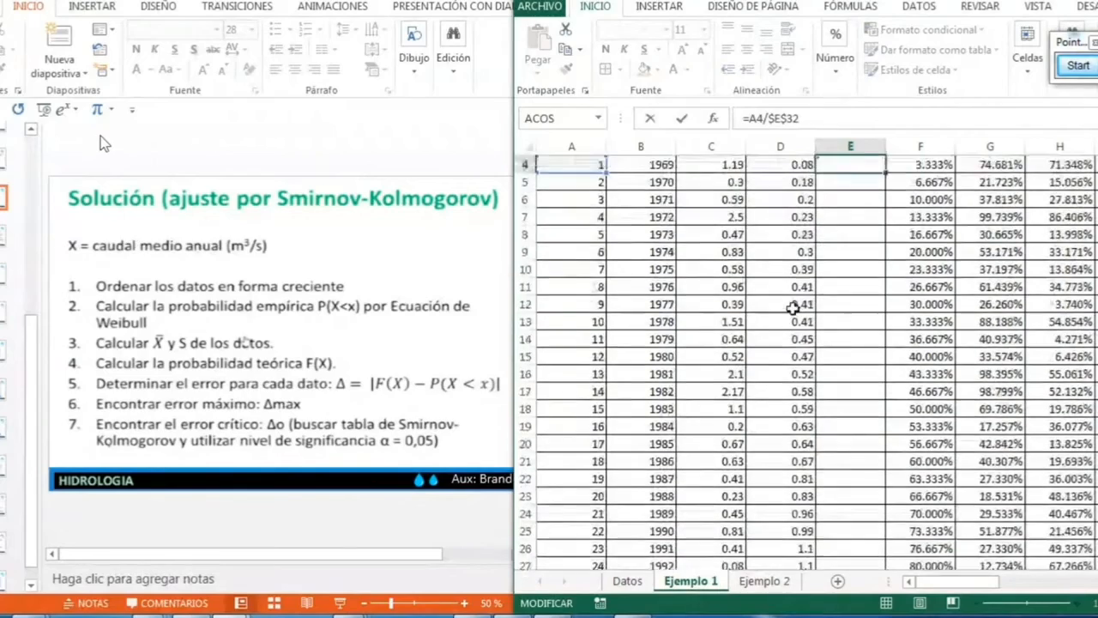
pyautogui.scroll(-3, 786, 287)
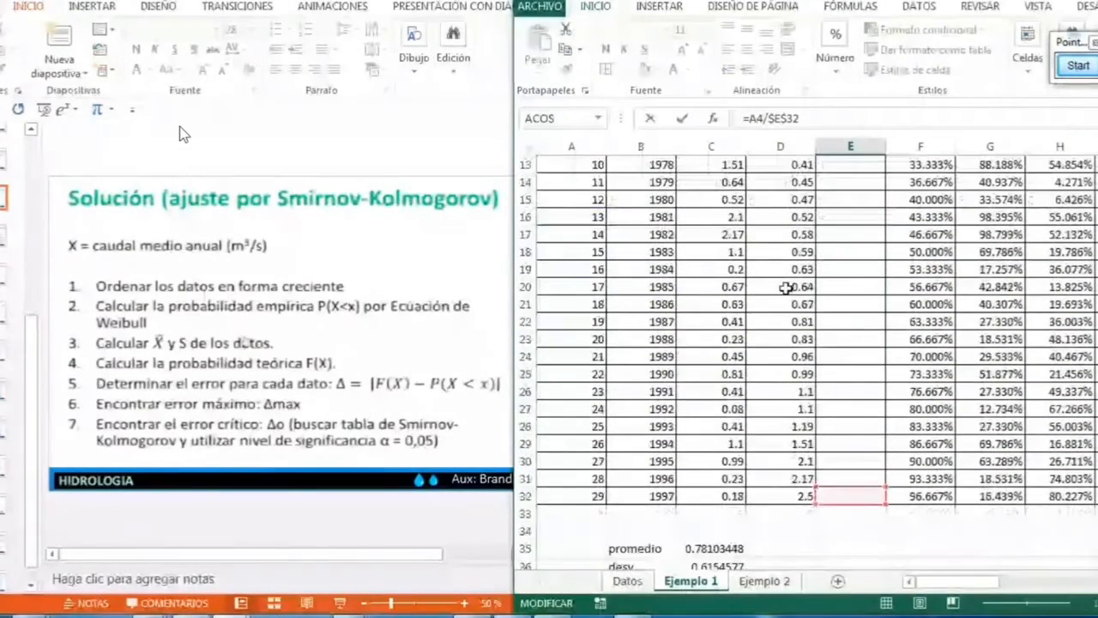
pyautogui.scroll(4, 786, 288)
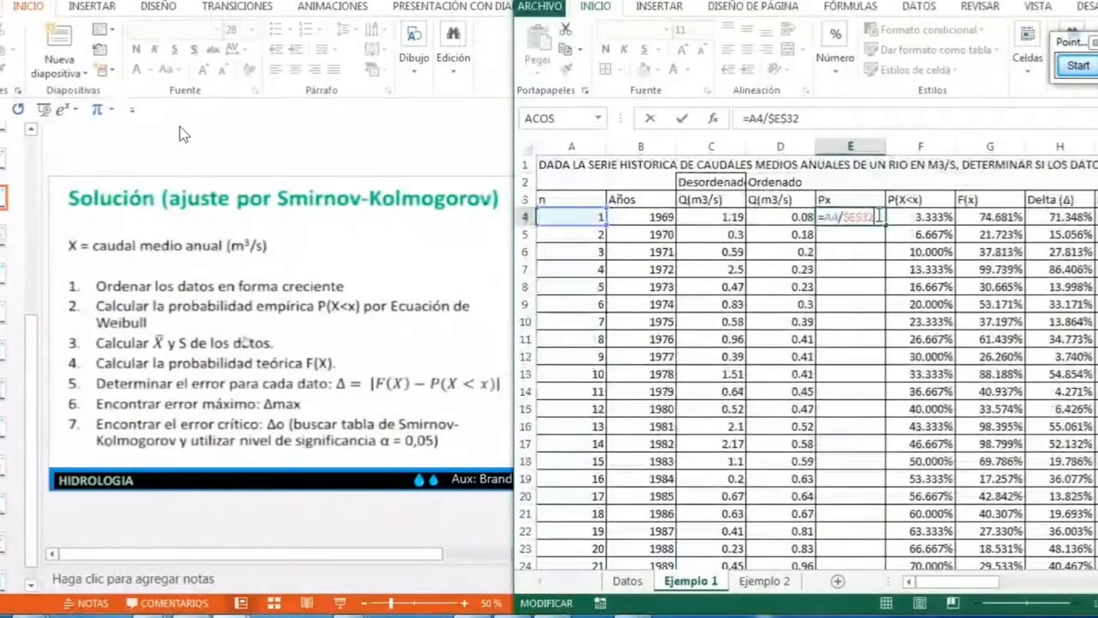
pyautogui.press('BackSpace')
pyautogui.press('BackSpace')
pyautogui.press('BackSpace')
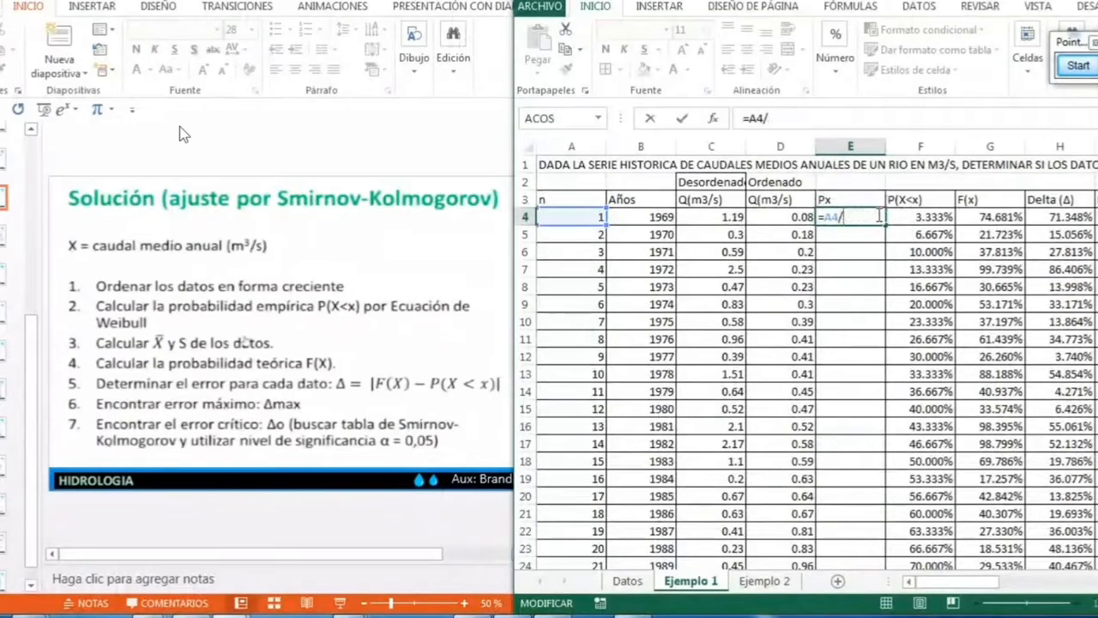
# Step: Annotate the screen in red with the framed formula P(X) = n/N and a circle around the n value in A4, then clear the annotations
pyautogui.click(1078, 65)
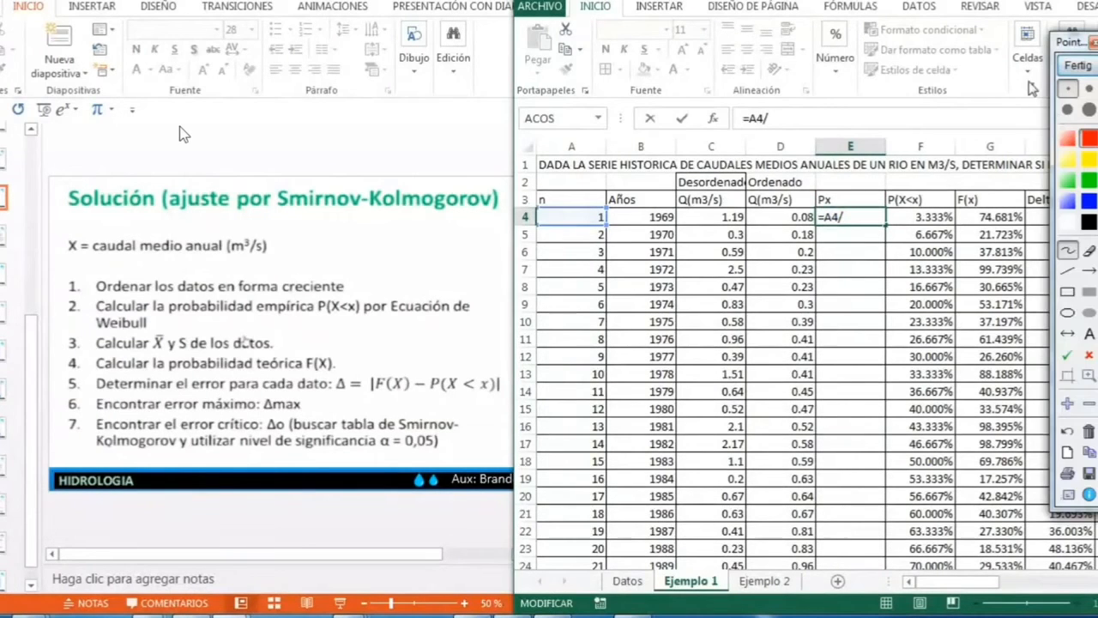
pyautogui.moveTo(275, 123)
pyautogui.mouseDown()
pyautogui.moveTo(276, 165)
pyautogui.moveTo(277, 144)
pyautogui.moveTo(345, 163)
pyautogui.moveTo(345, 127)
pyautogui.mouseUp()
pyautogui.moveTo(349, 125)
pyautogui.mouseDown()
pyautogui.moveTo(352, 165)
pyautogui.moveTo(386, 137)
pyautogui.moveTo(407, 158)
pyautogui.moveTo(426, 122)
pyautogui.moveTo(429, 151)
pyautogui.mouseUp()
pyautogui.click(363, 153)
pyautogui.moveTo(601, 202)
pyautogui.mouseDown()
pyautogui.moveTo(575, 212)
pyautogui.moveTo(590, 229)
pyautogui.moveTo(614, 215)
pyautogui.moveTo(580, 197)
pyautogui.mouseUp()
pyautogui.moveTo(442, 127); pyautogui.dragTo(463, 126)
pyautogui.moveTo(443, 138); pyautogui.dragTo(478, 139)
pyautogui.moveTo(396, 147); pyautogui.dragTo(524, 148)
pyautogui.moveTo(443, 127)
pyautogui.mouseDown()
pyautogui.moveTo(471, 137)
pyautogui.moveTo(477, 120)
pyautogui.mouseUp()
pyautogui.moveTo(412, 179)
pyautogui.mouseDown()
pyautogui.moveTo(413, 154)
pyautogui.moveTo(429, 177)
pyautogui.moveTo(441, 154)
pyautogui.mouseUp()
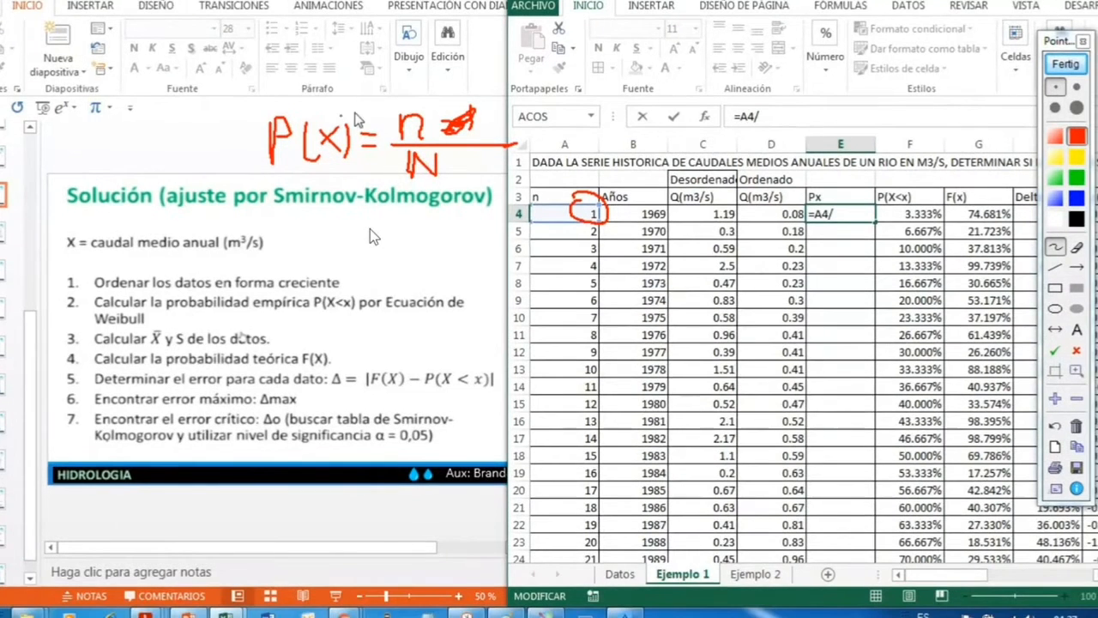
pyautogui.moveTo(254, 105)
pyautogui.mouseDown()
pyautogui.moveTo(256, 171)
pyautogui.moveTo(481, 202)
pyautogui.moveTo(478, 71)
pyautogui.moveTo(317, 68)
pyautogui.moveTo(243, 109)
pyautogui.mouseUp()
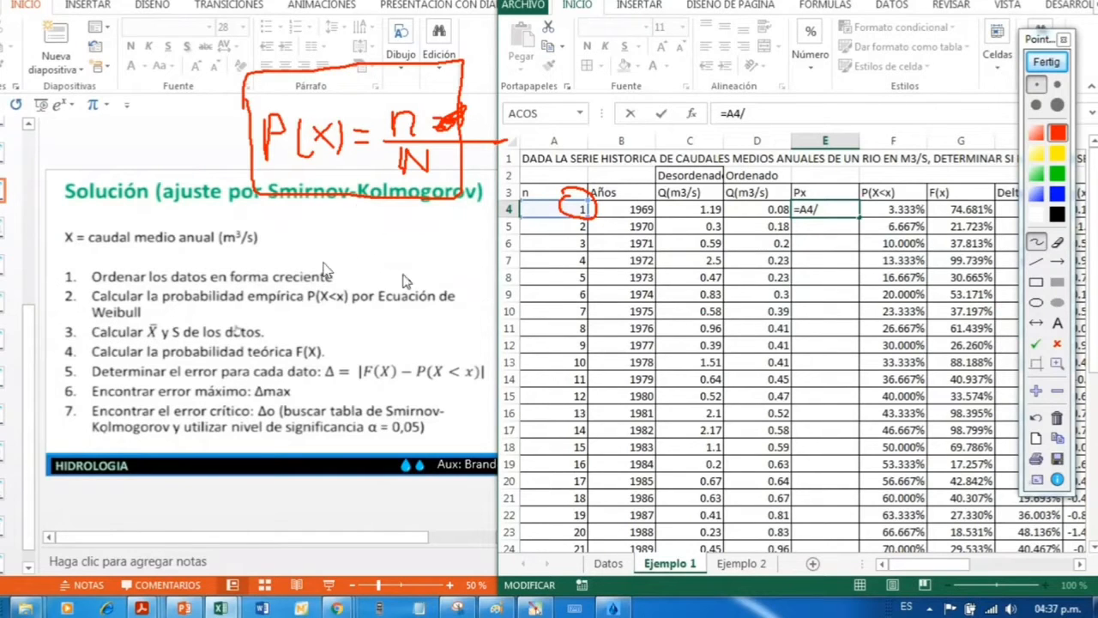
pyautogui.click(1047, 63)
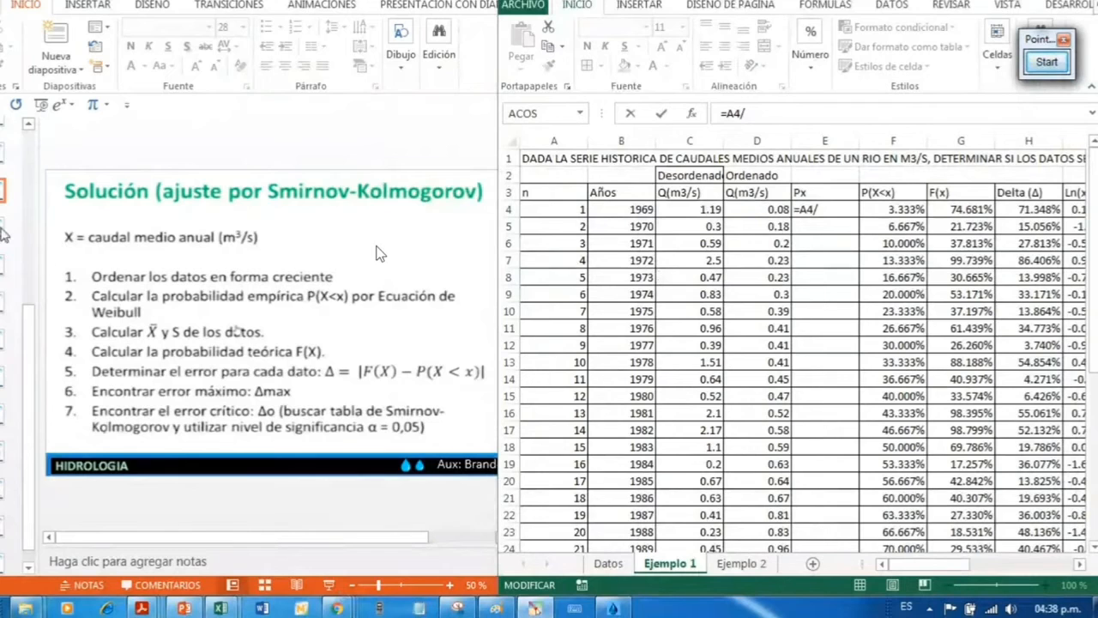
# Step: Complete the formula in E4 as =A4/$A$32, with the divisor as an absolute reference
pyautogui.click(824, 209)
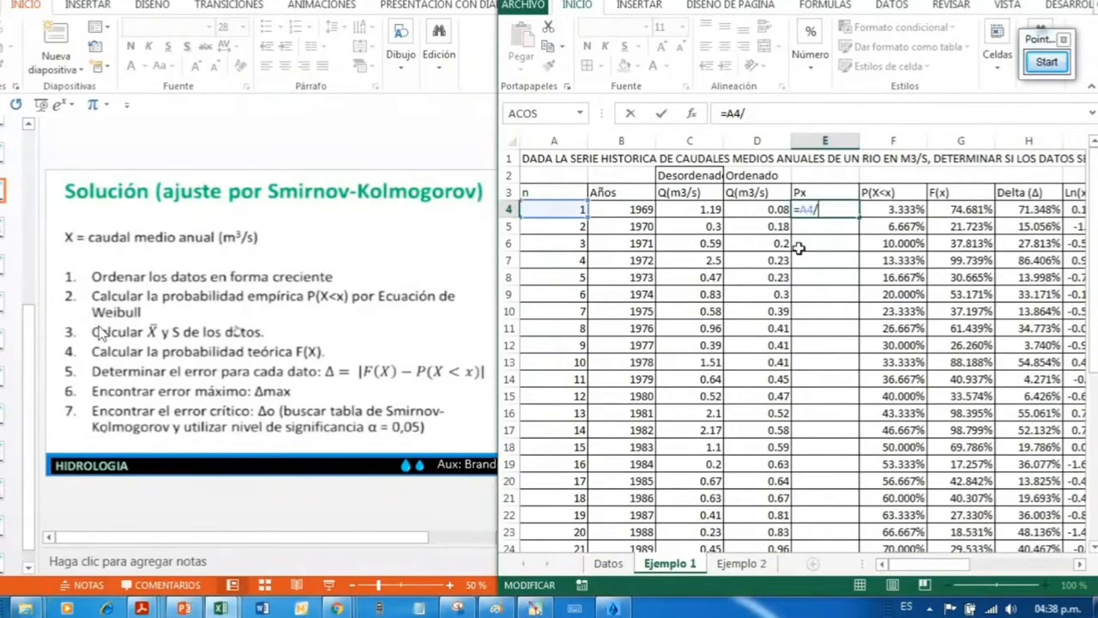
pyautogui.scroll(-6, 659, 364)
pyautogui.click(571, 378)
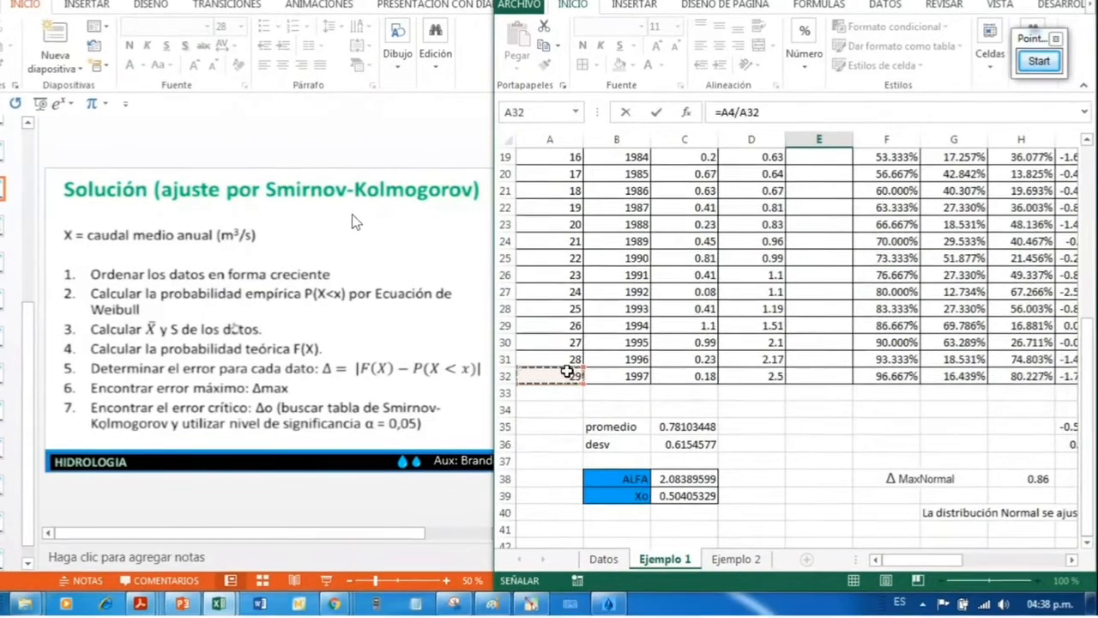
pyautogui.scroll(6, 741, 294)
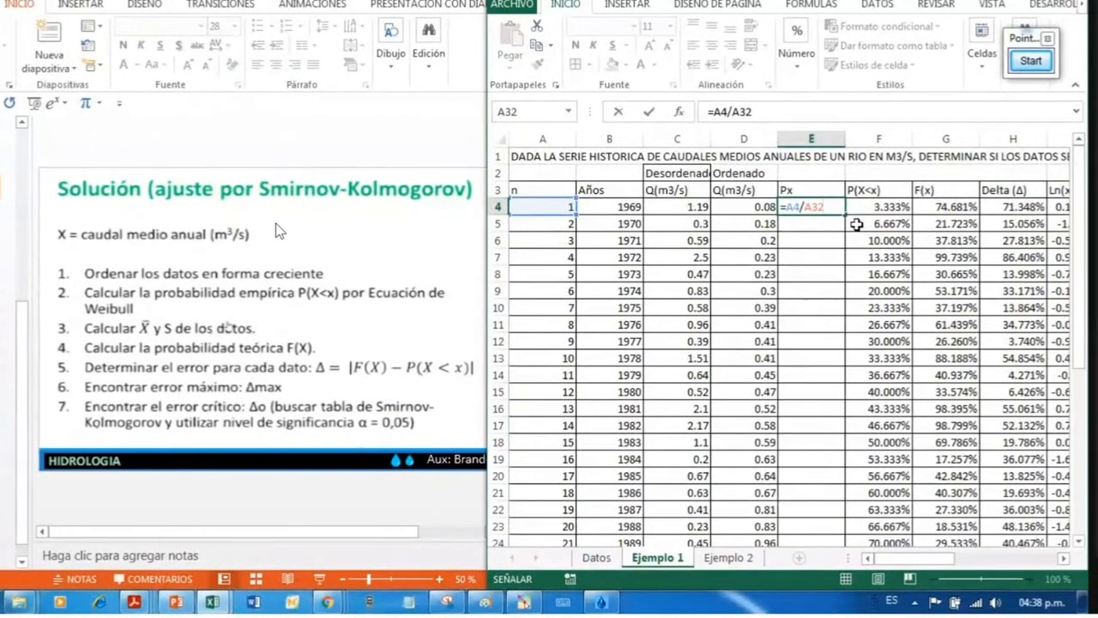
pyautogui.press('F4')
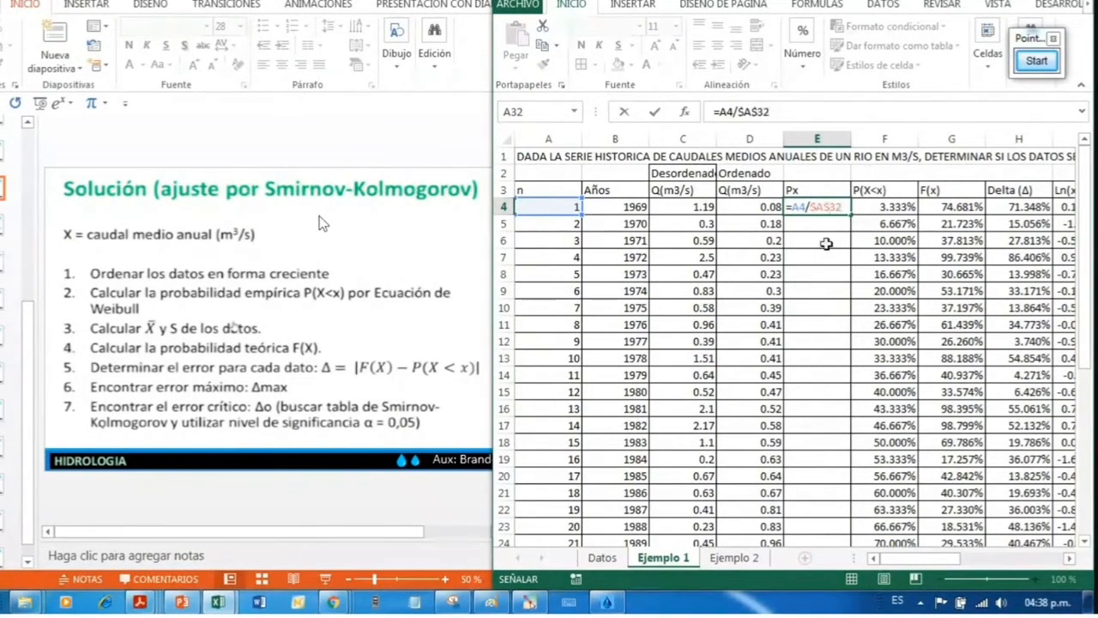
pyautogui.hotkey('ctrl', 'Return')
# Step: Fill the Px formula from E4 down through E32
pyautogui.moveTo(853, 215); pyautogui.dragTo(824, 510)
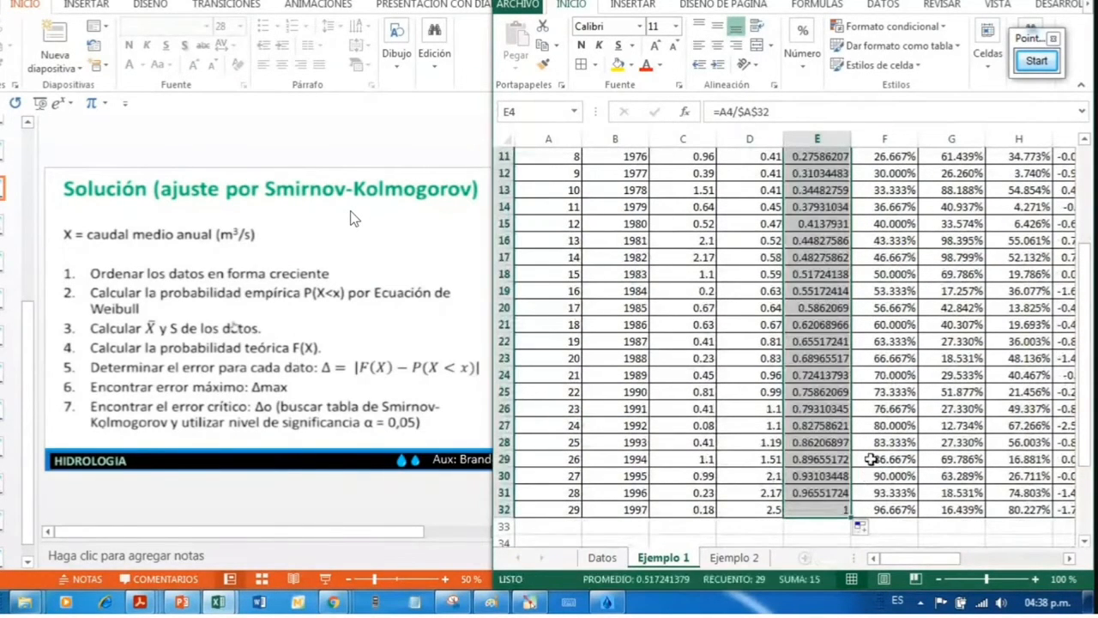
pyautogui.scroll(4, 836, 457)
pyautogui.click(835, 260)
# Step: Switch to PowerPoint and show slide 12 with the table of empirical probability formulas
pyautogui.click(810, 173)
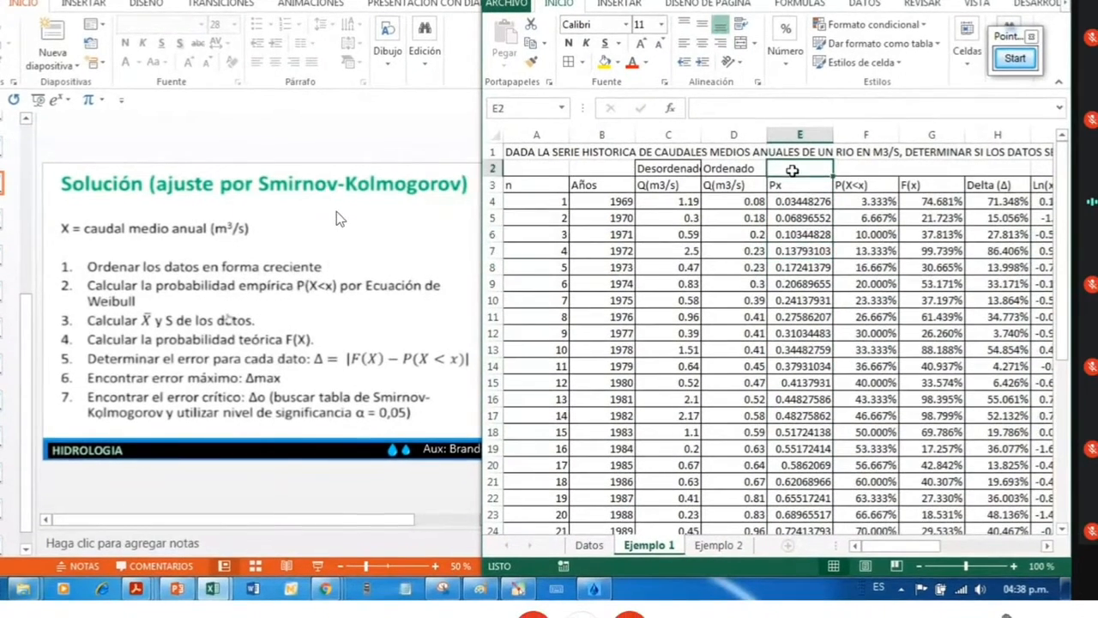
pyautogui.click(135, 589)
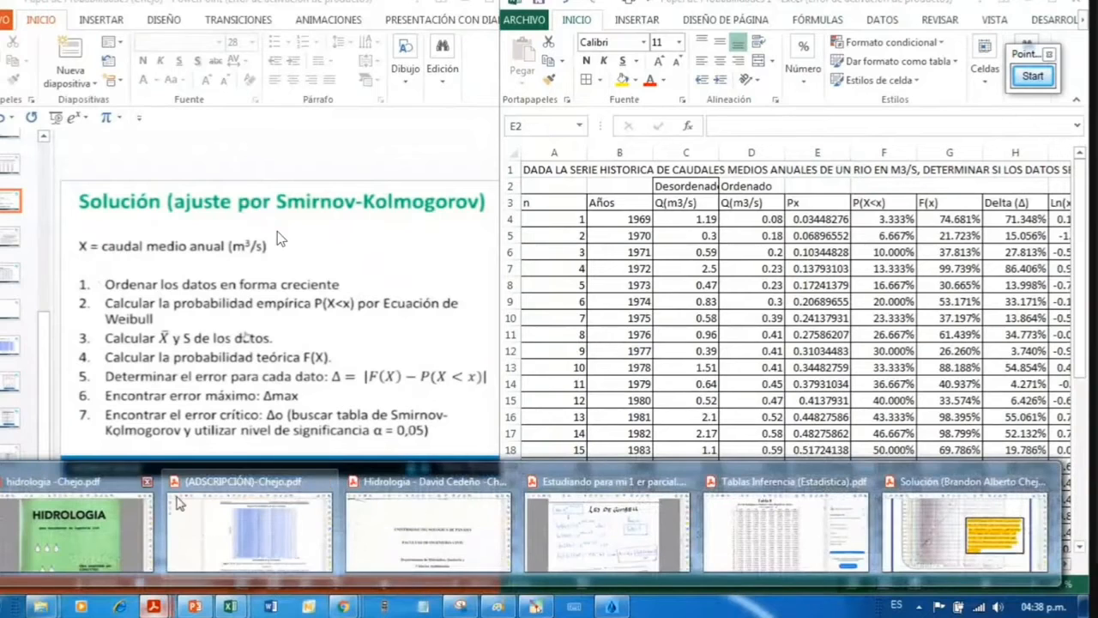
pyautogui.click(279, 231)
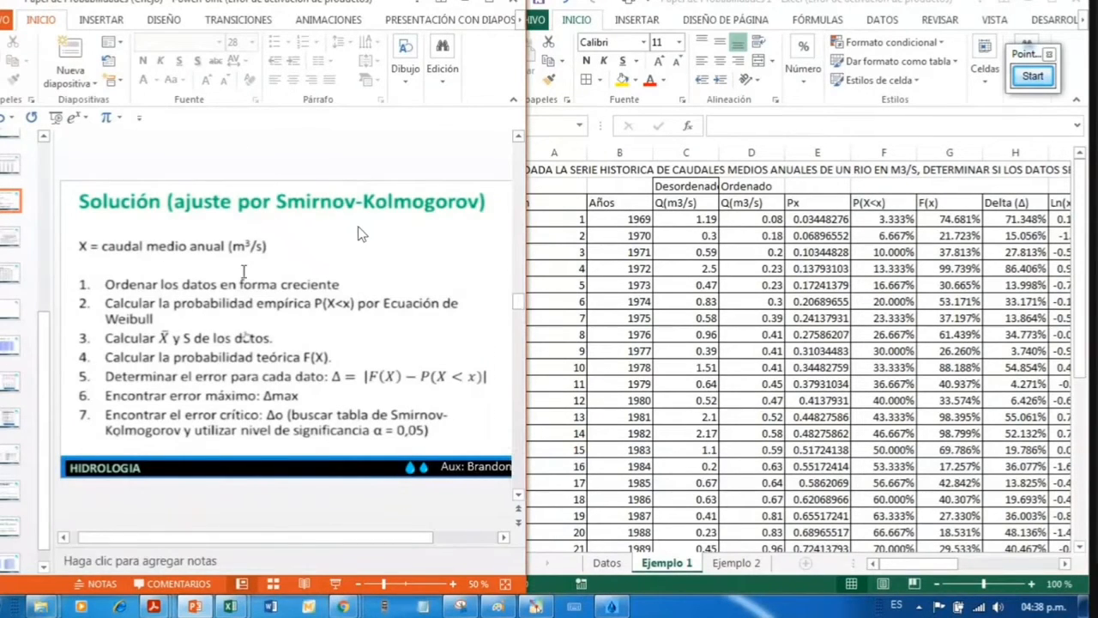
pyautogui.scroll(-3, 361, 234)
pyautogui.scroll(-3, 269, 225)
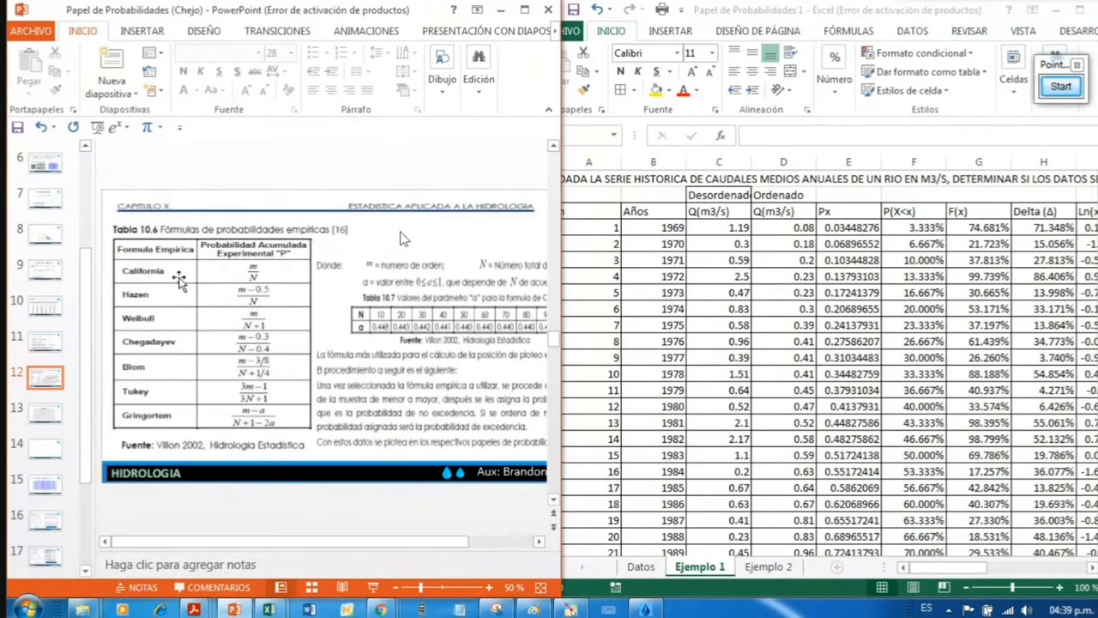
# Step: Switch to Excel and enter the heading "California" in cell E2 above Px
pyautogui.click(858, 192)
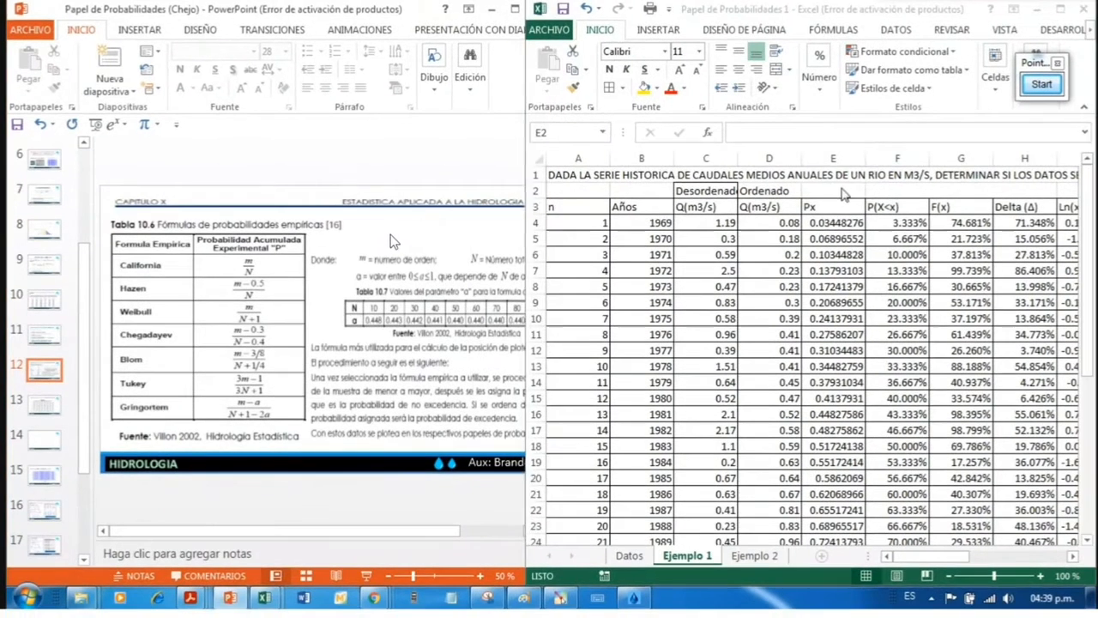
pyautogui.write('California')
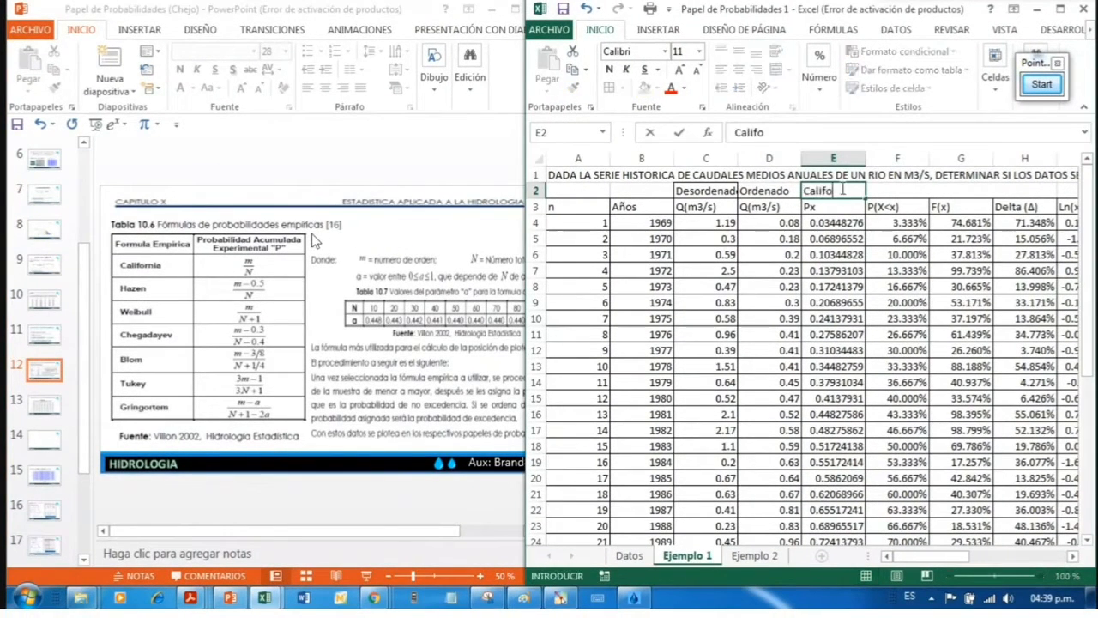
pyautogui.press('Return')
pyautogui.press('Up')
pyautogui.press('Right')
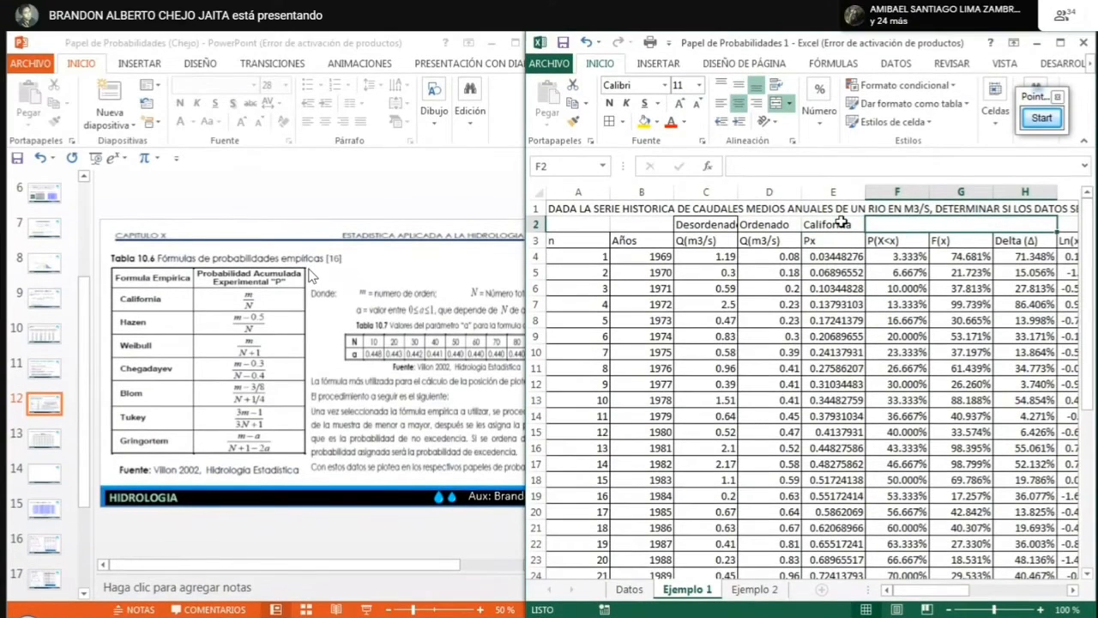
pyautogui.click(843, 222)
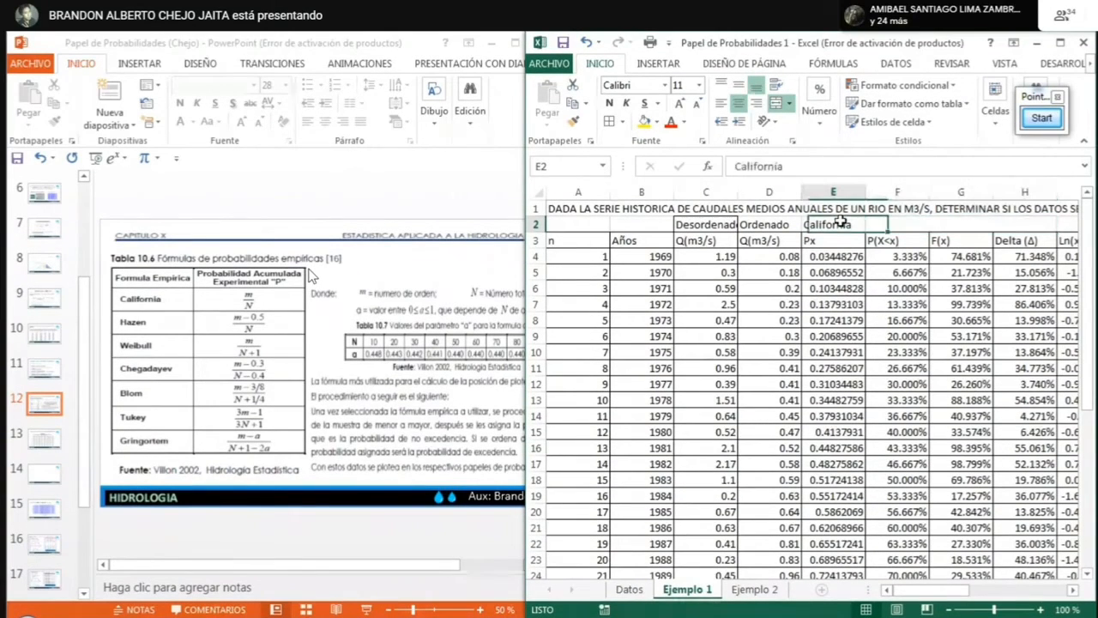
# Step: Switch to PowerPoint and look through slides 7 to 13, returning to the Smirnov-Kolmogorov solution steps on slide 11
pyautogui.click(48, 461)
pyautogui.click(44, 438)
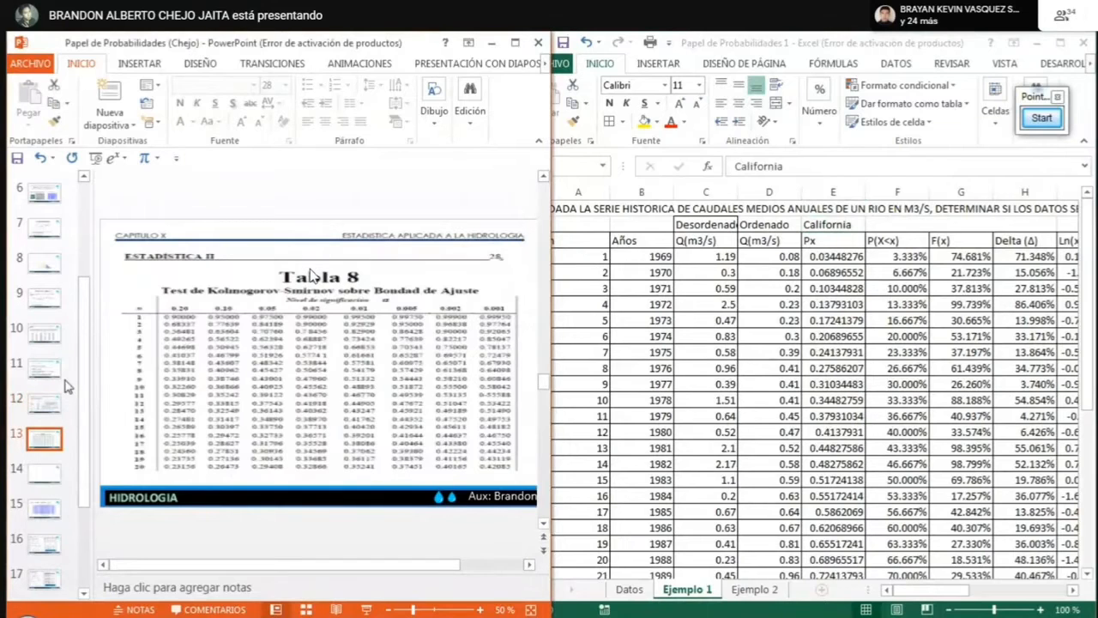
pyautogui.click(42, 334)
pyautogui.click(45, 259)
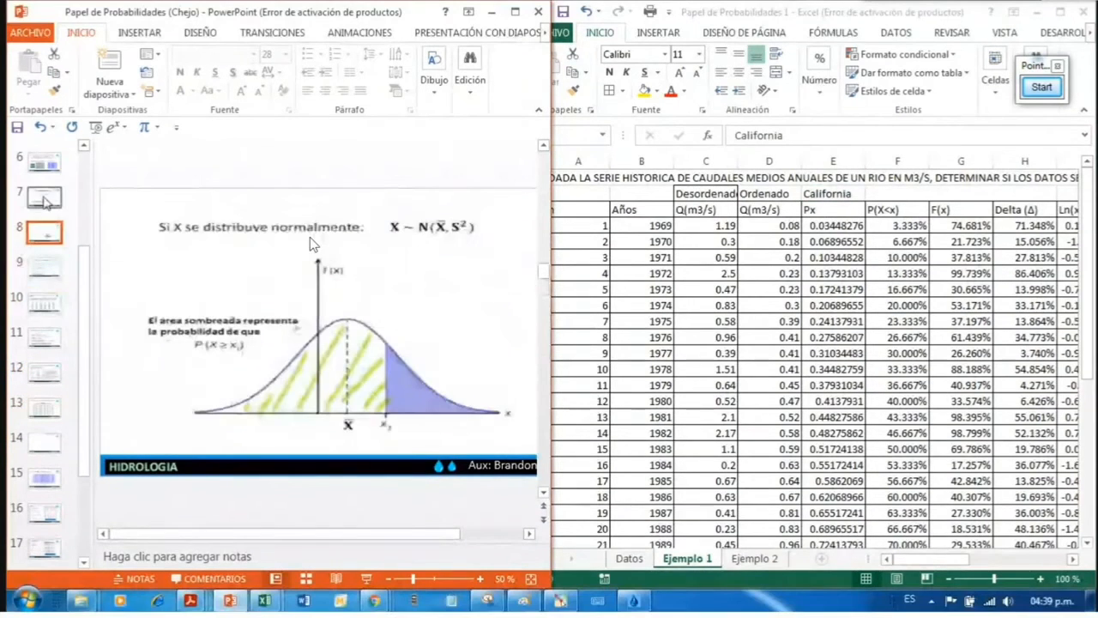
pyautogui.click(44, 199)
pyautogui.click(44, 267)
pyautogui.click(44, 302)
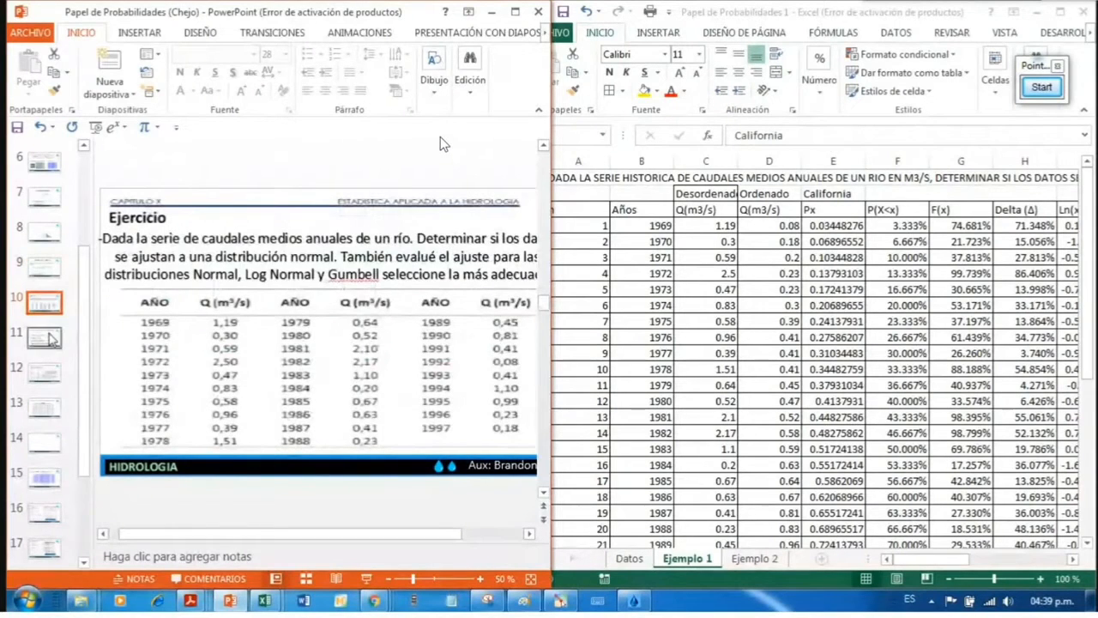
pyautogui.click(47, 339)
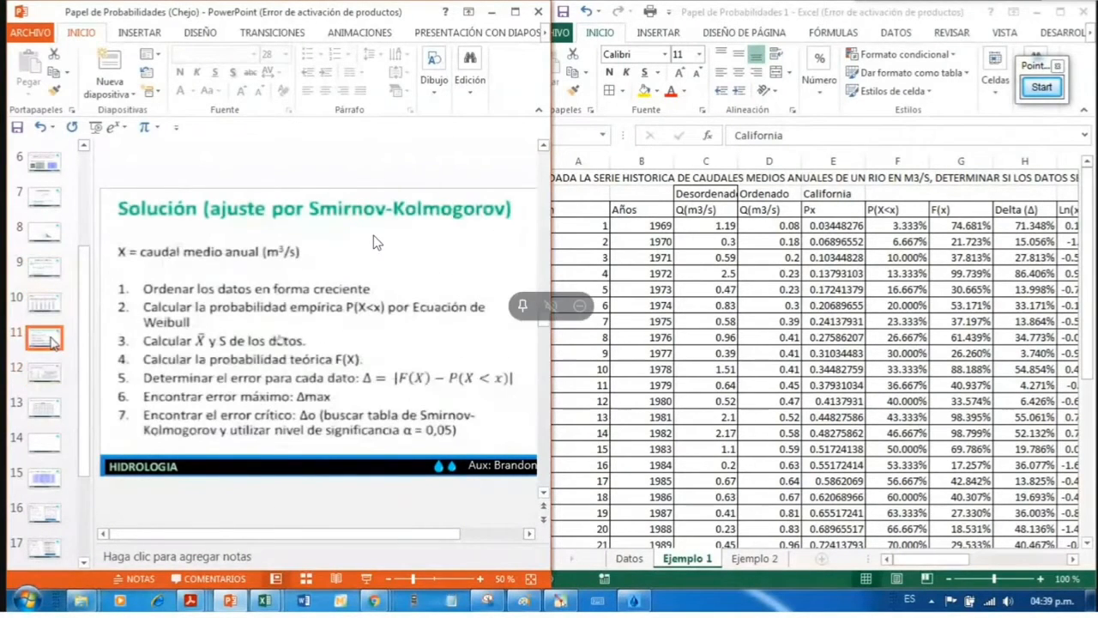
# Step: Switch to Excel and compare the first ordered flow in D4 with its Px value in E4 and the values below
pyautogui.click(762, 230)
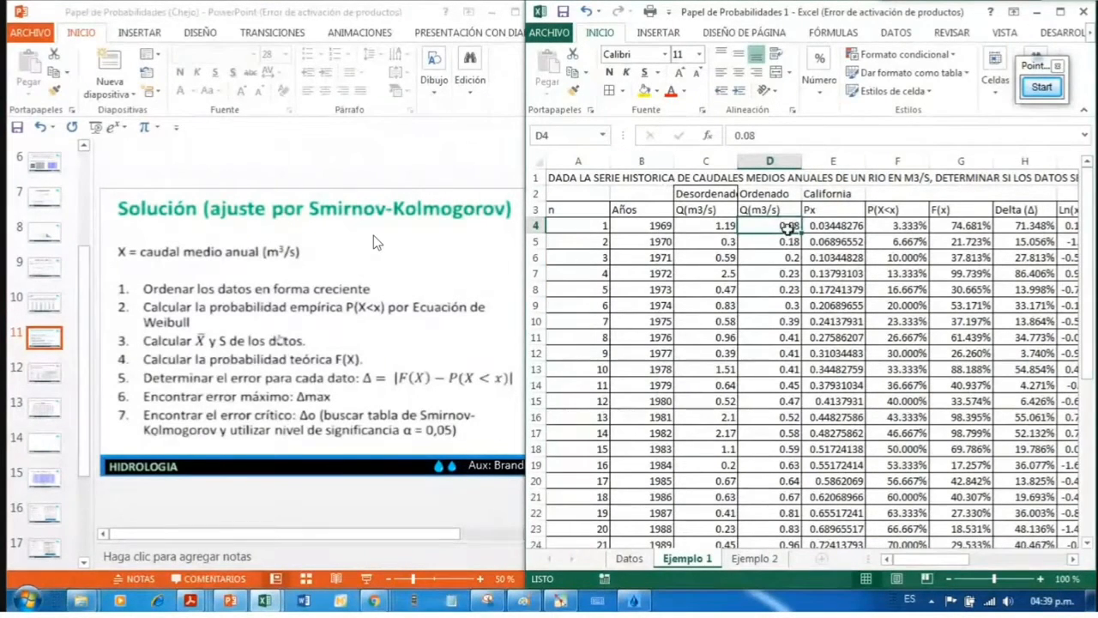
pyautogui.click(836, 225)
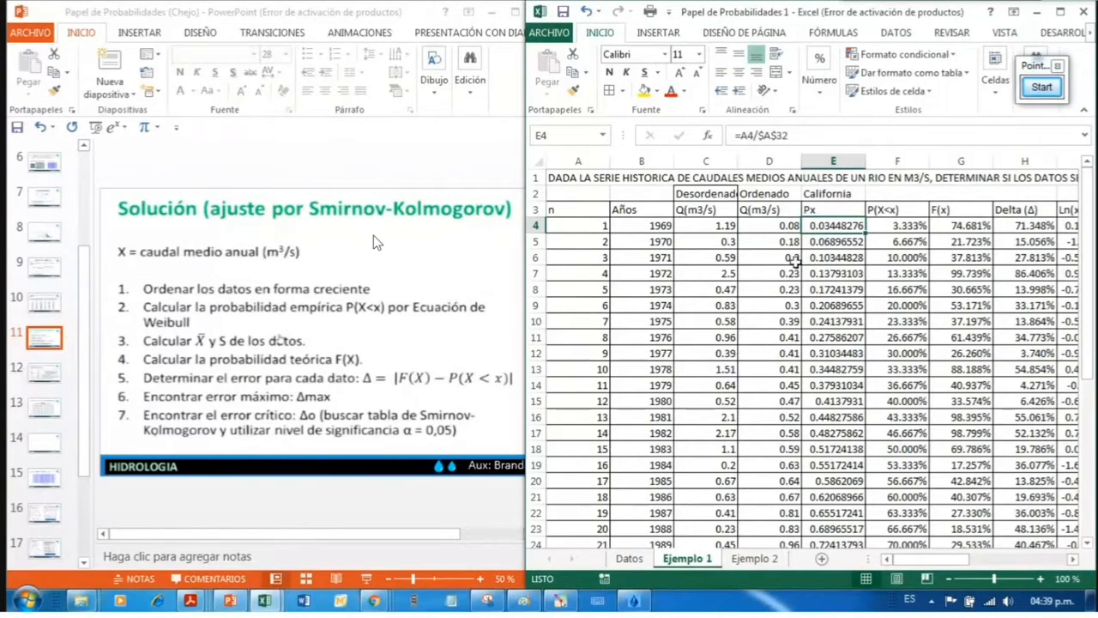
pyautogui.click(776, 225)
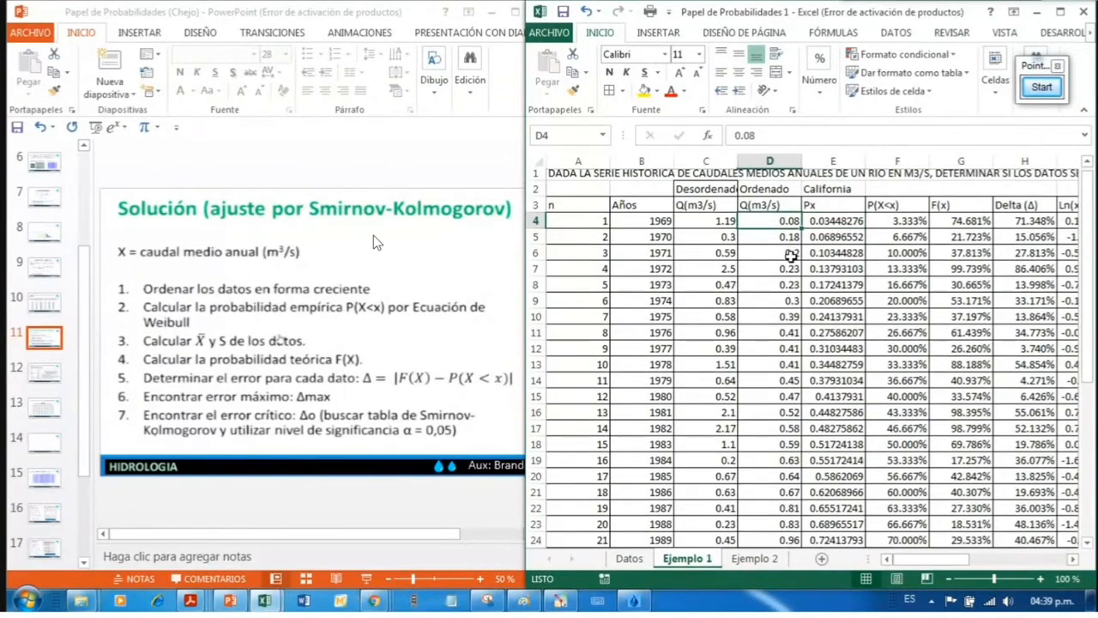
pyautogui.scroll(-2, 787, 303)
pyautogui.scroll(2, 781, 301)
pyautogui.scroll(-3, 806, 320)
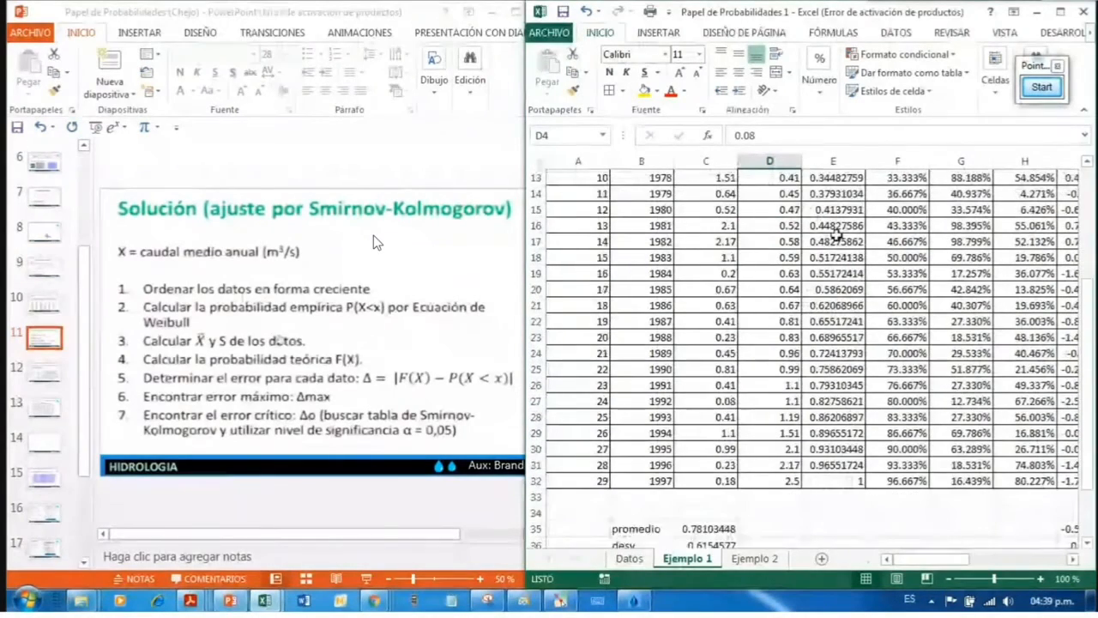
pyautogui.scroll(3, 809, 321)
pyautogui.moveTo(837, 228); pyautogui.dragTo(837, 258)
pyautogui.scroll(-5, 769, 433)
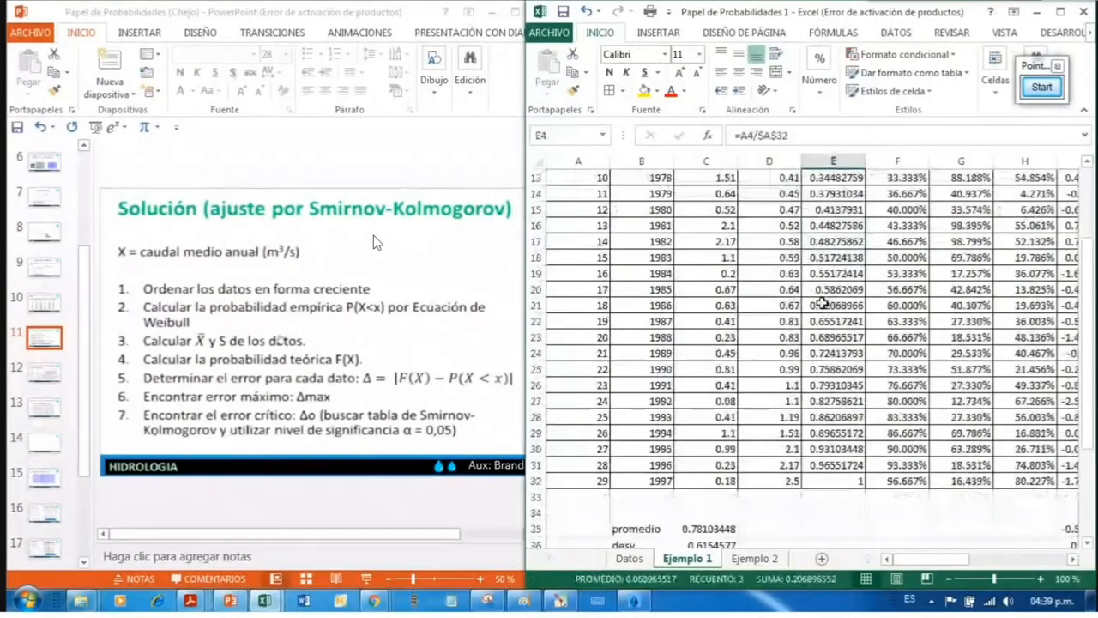
# Step: Examine the last ordered flow in D32 with its Px value in E32, and review the whole California column
pyautogui.click(769, 432)
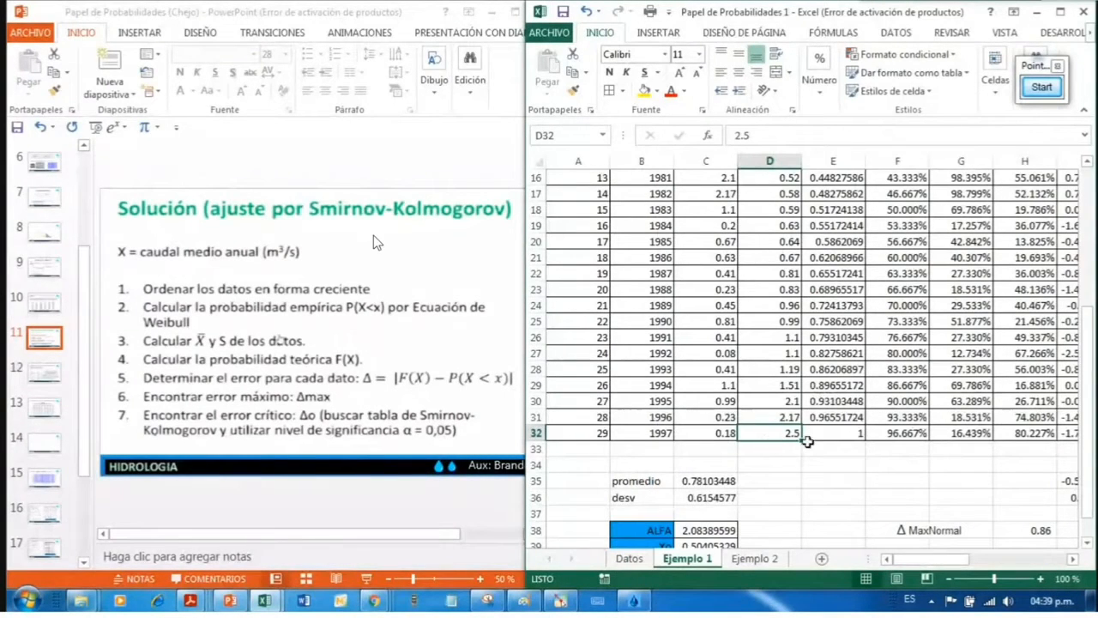
pyautogui.click(838, 438)
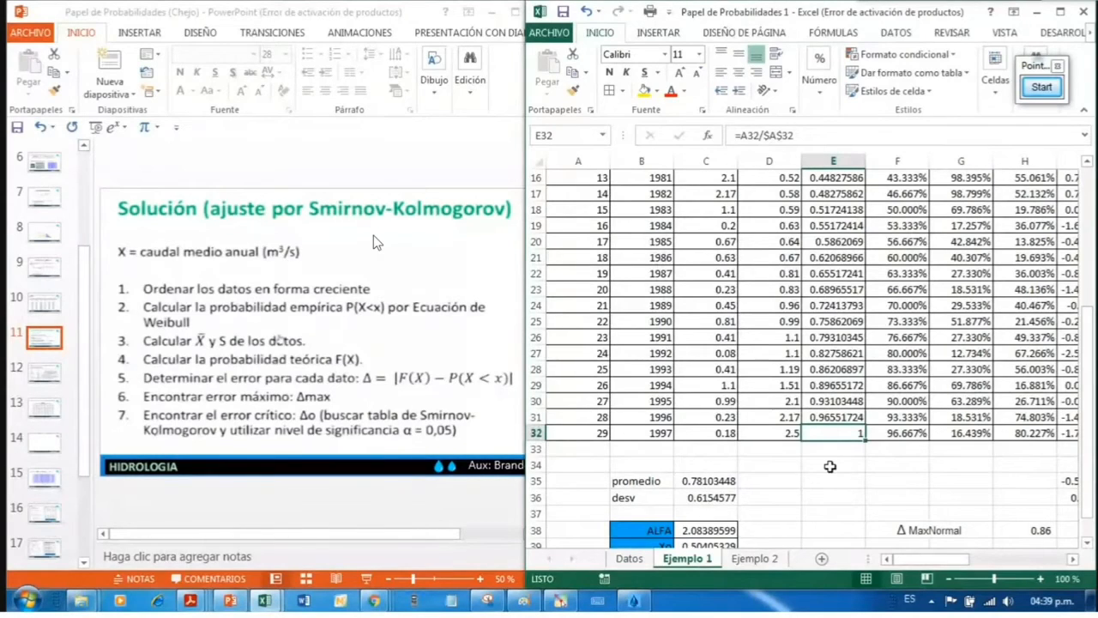
pyautogui.scroll(2, 831, 463)
pyautogui.scroll(-1, 833, 493)
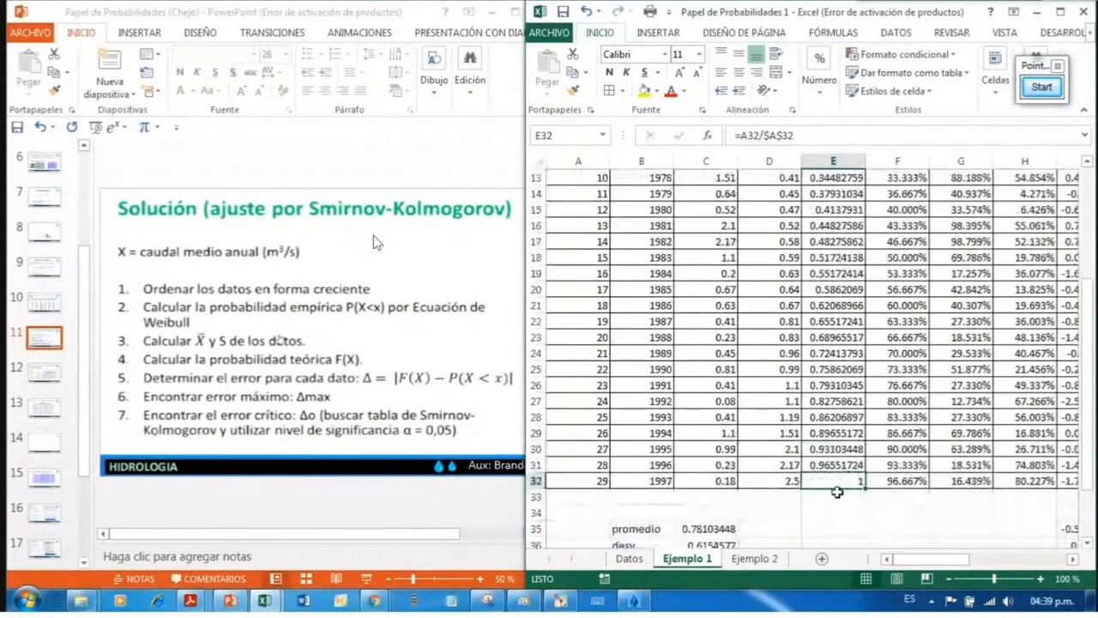
pyautogui.scroll(4, 834, 493)
pyautogui.scroll(-1, 817, 296)
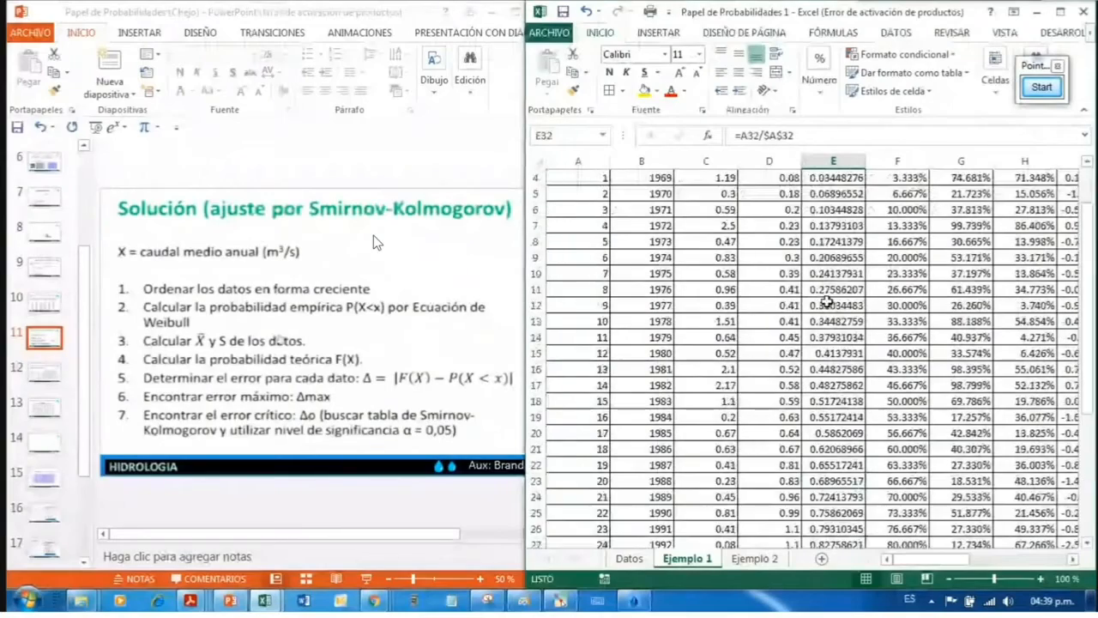
pyautogui.scroll(1, 823, 257)
pyautogui.click(833, 194)
pyautogui.scroll(-8, 845, 304)
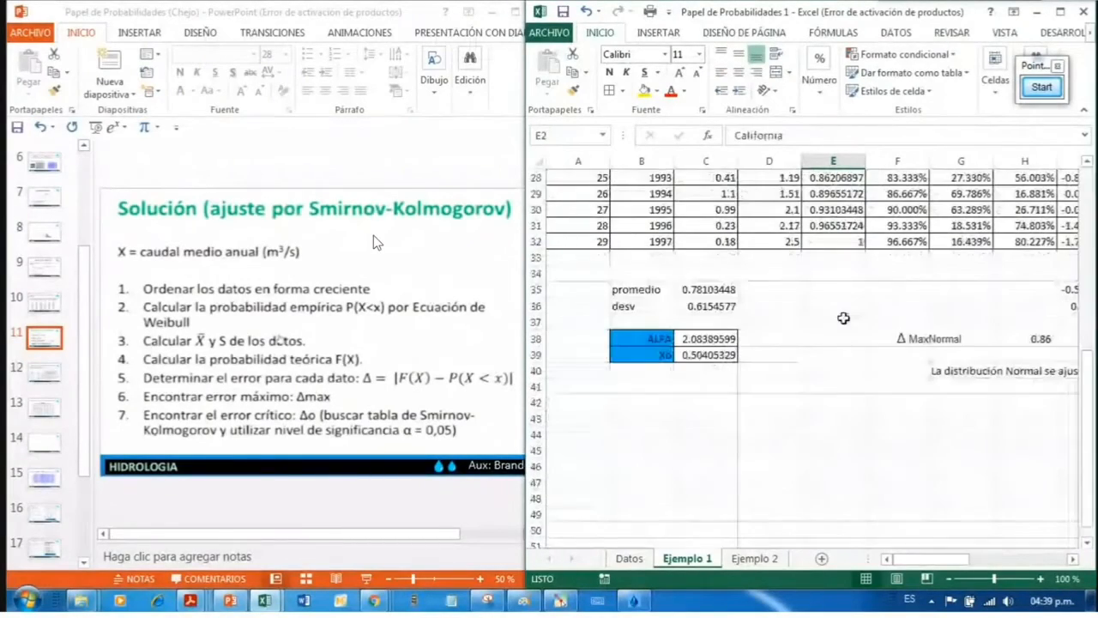
pyautogui.scroll(7, 854, 343)
pyautogui.scroll(-4, 864, 388)
pyautogui.scroll(4, 854, 387)
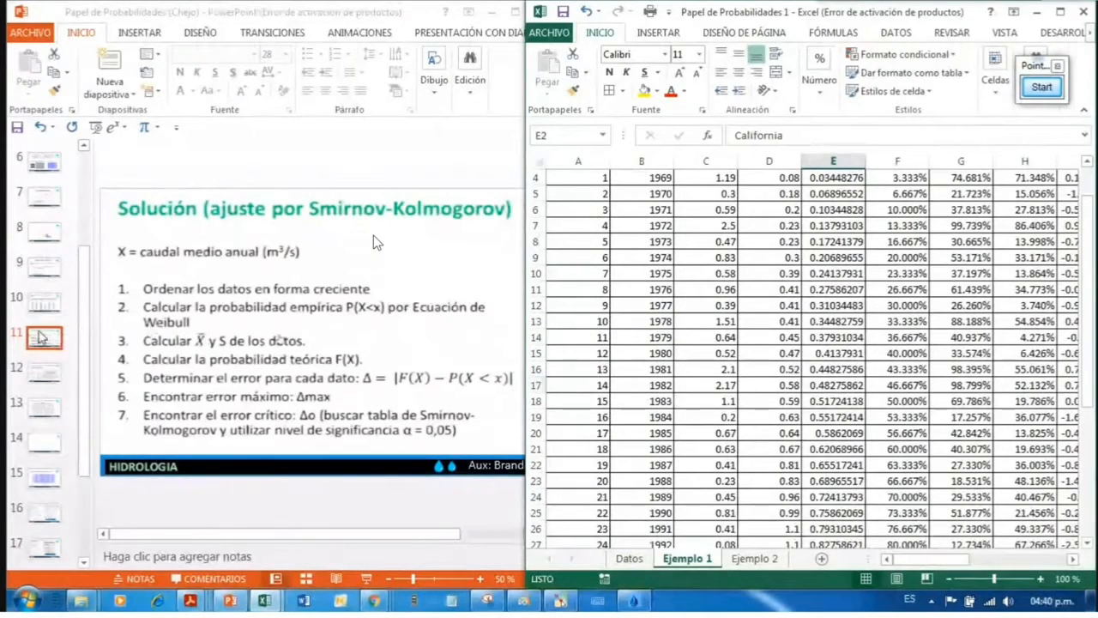
# Step: Switch to PowerPoint and find slide 20, about which probability paper is the most suitable
pyautogui.click(38, 337)
pyautogui.scroll(-3, 45, 343)
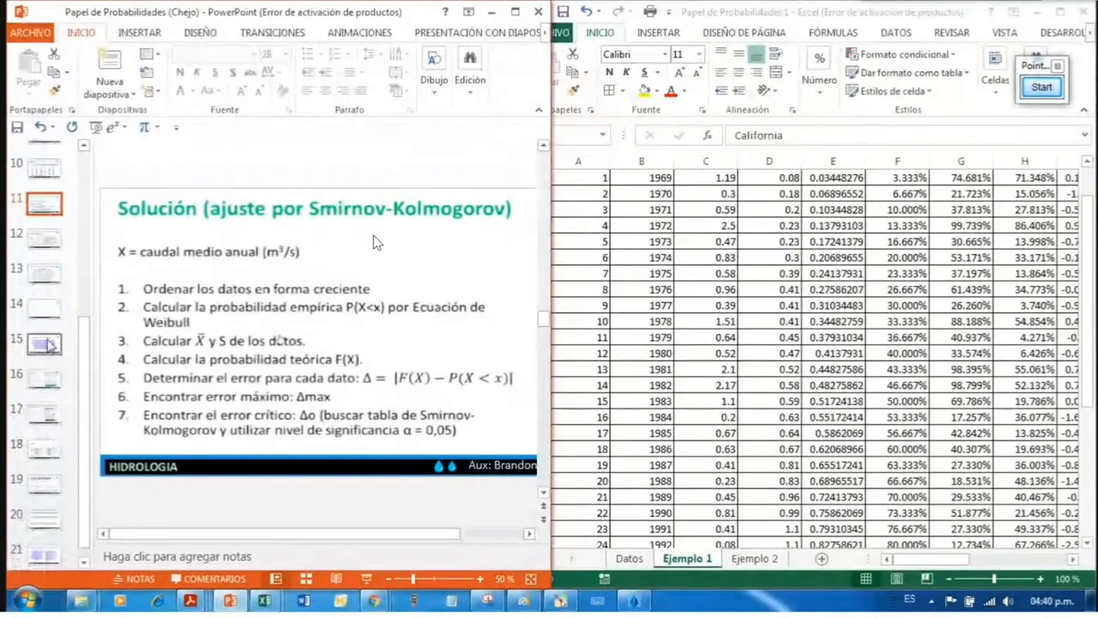
pyautogui.click(45, 379)
pyautogui.click(47, 413)
pyautogui.click(51, 450)
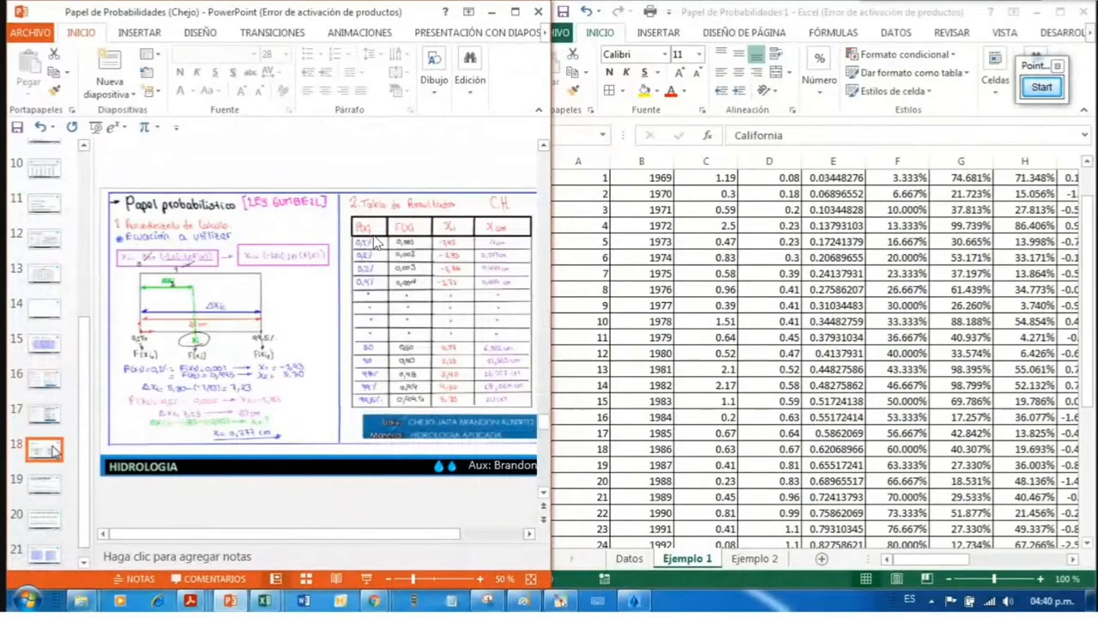
pyautogui.click(45, 485)
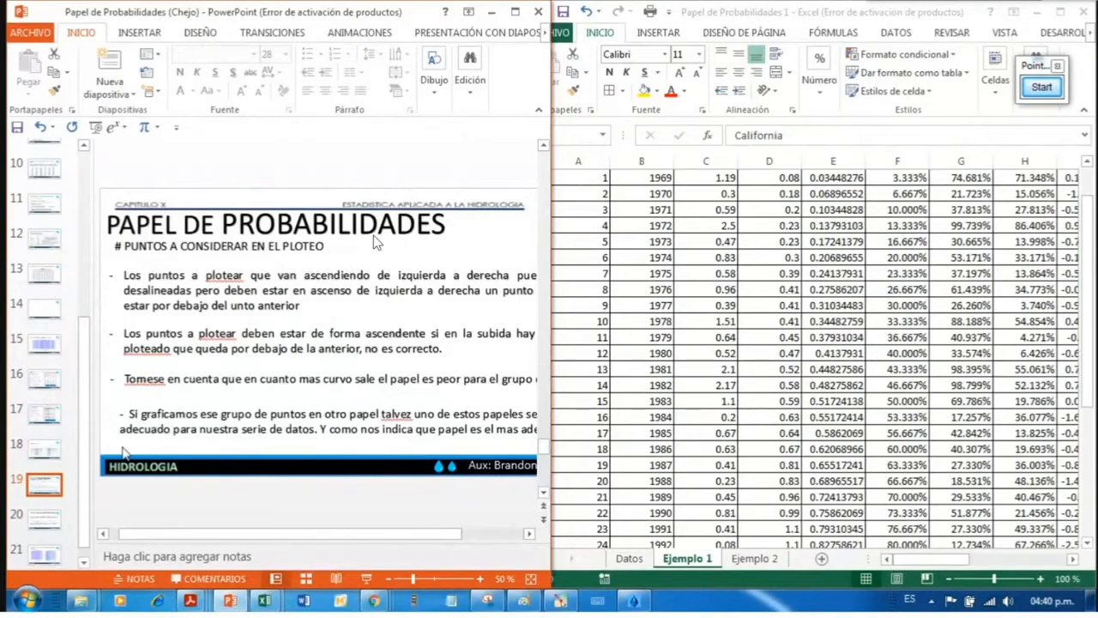
pyautogui.click(36, 520)
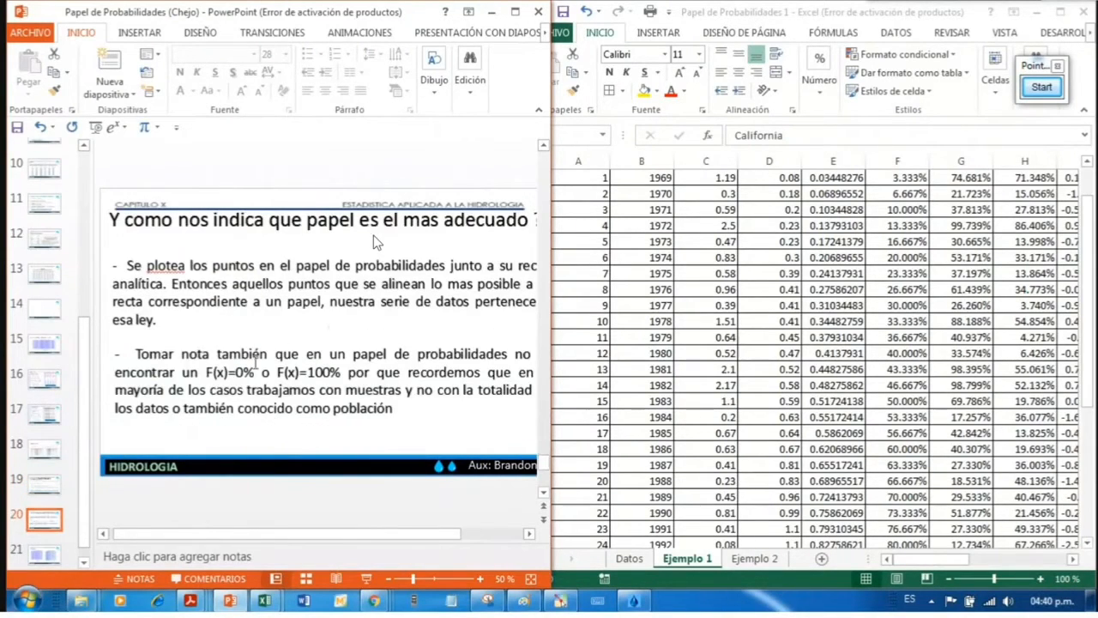
# Step: Select the full note paragraph about F(x)=0% and F(x)=100% on probability paper to read it
pyautogui.click(250, 355)
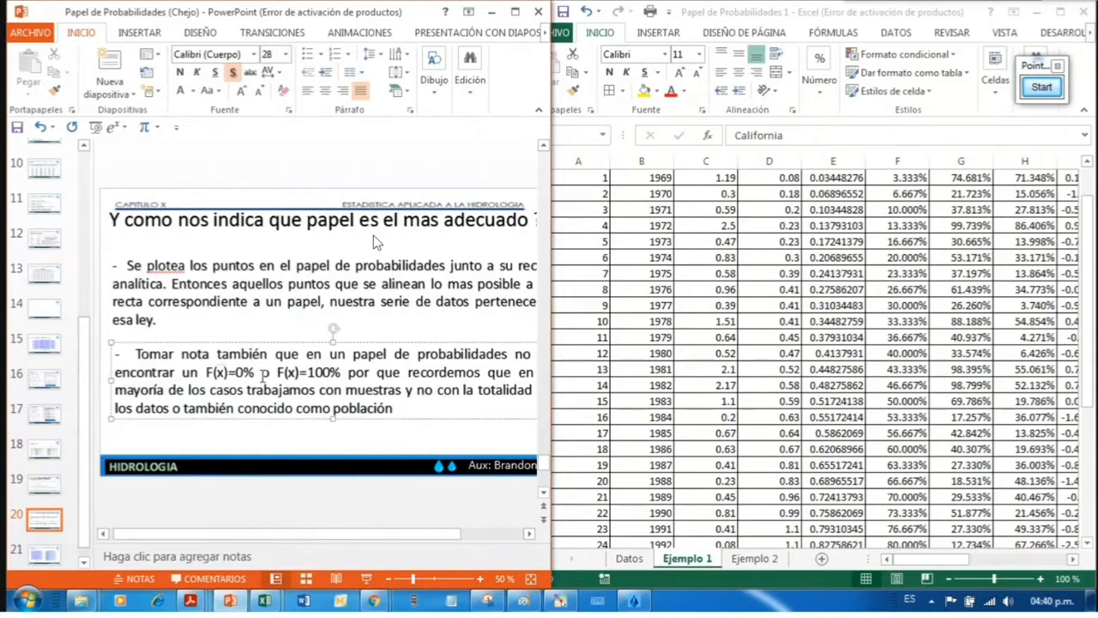
pyautogui.click(393, 408)
pyautogui.moveTo(135, 353); pyautogui.dragTo(342, 371)
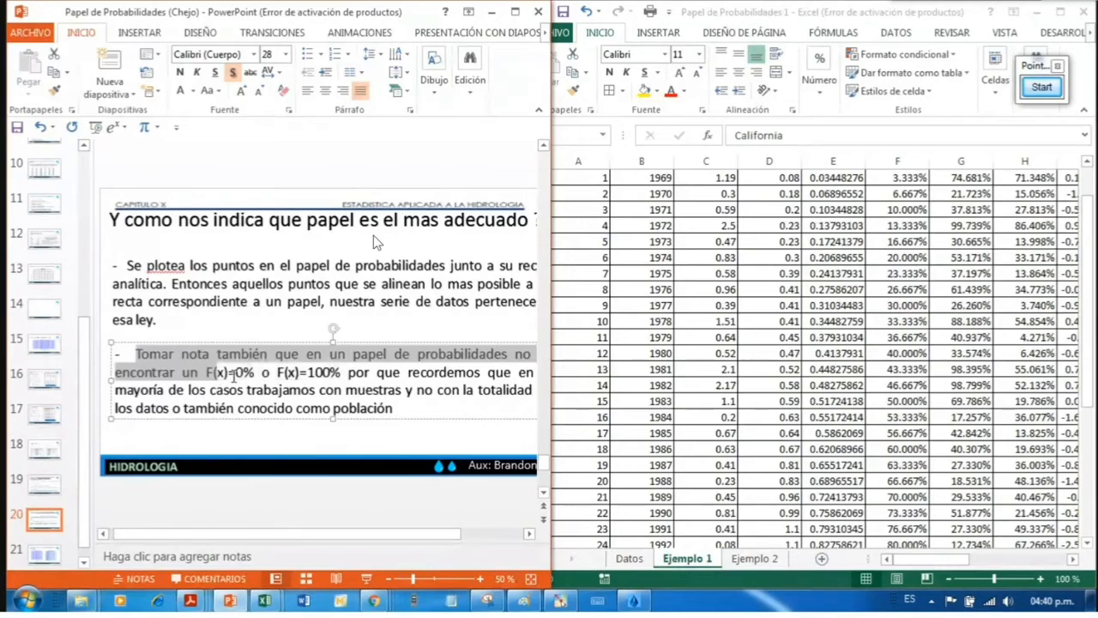
pyautogui.moveTo(359, 375); pyautogui.dragTo(403, 408)
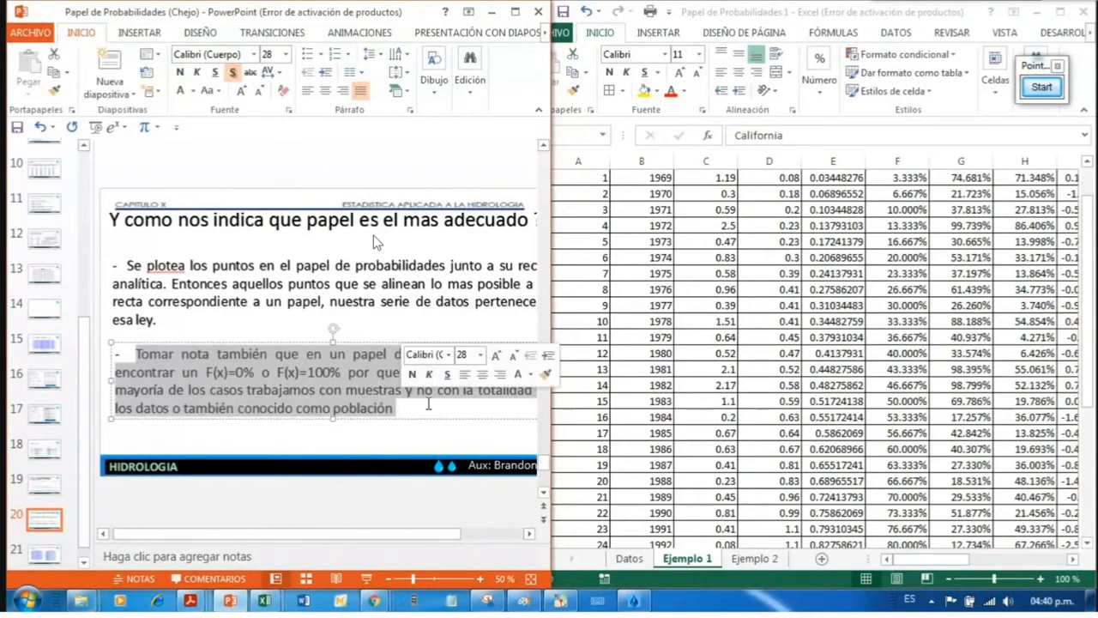
# Step: Deselect the note paragraph on slide 20, switch to Excel and return to the California header in E2
pyautogui.click(408, 405)
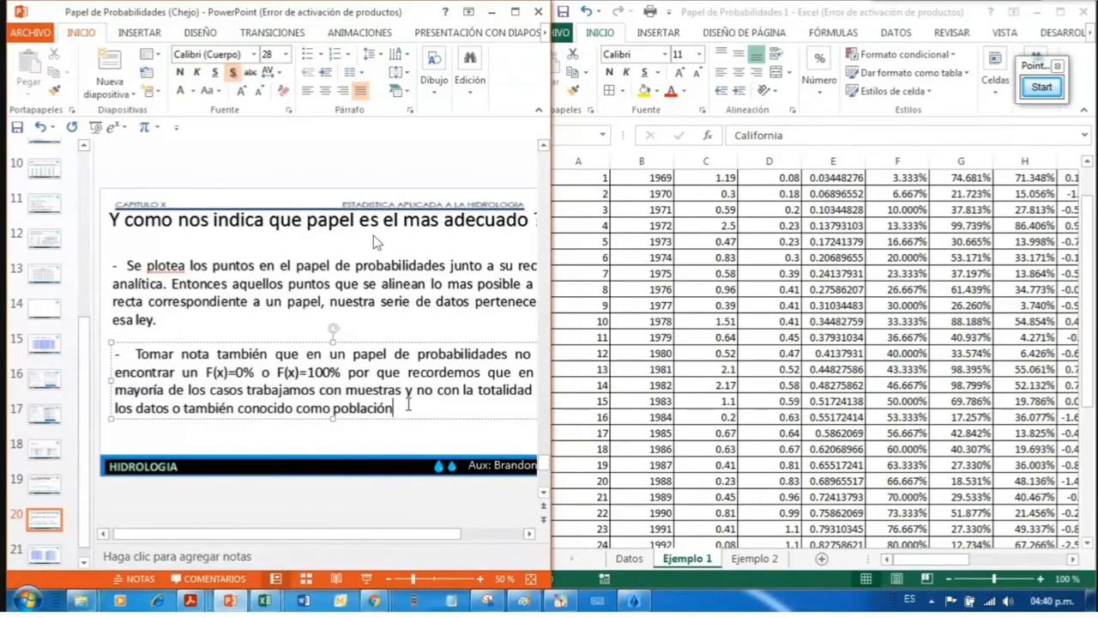
pyautogui.click(811, 294)
pyautogui.click(769, 290)
pyautogui.scroll(1, 784, 339)
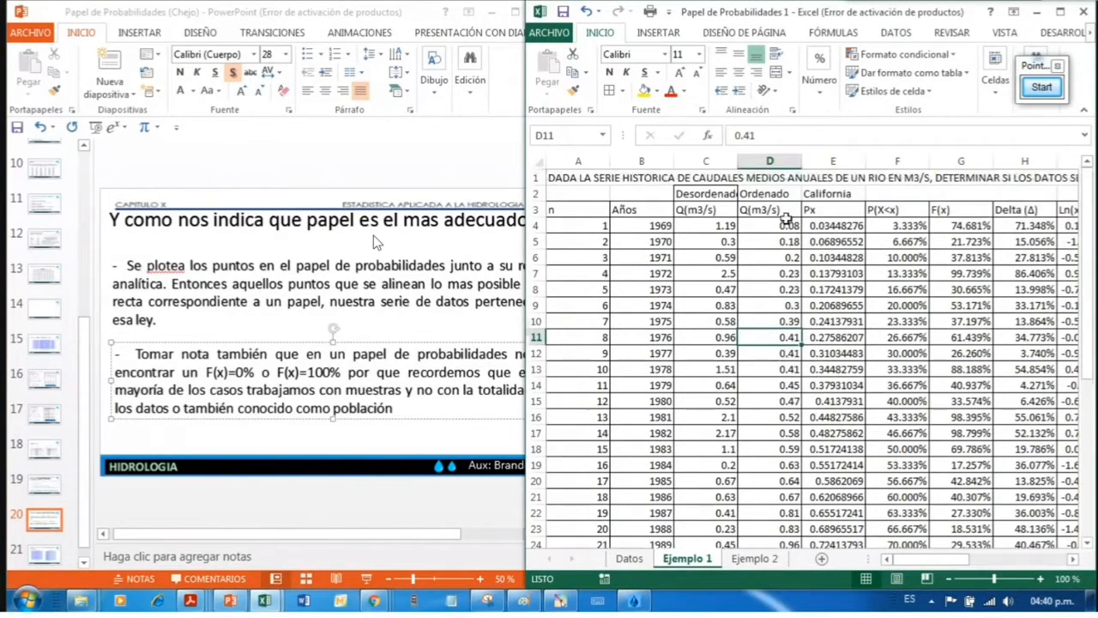
pyautogui.click(831, 194)
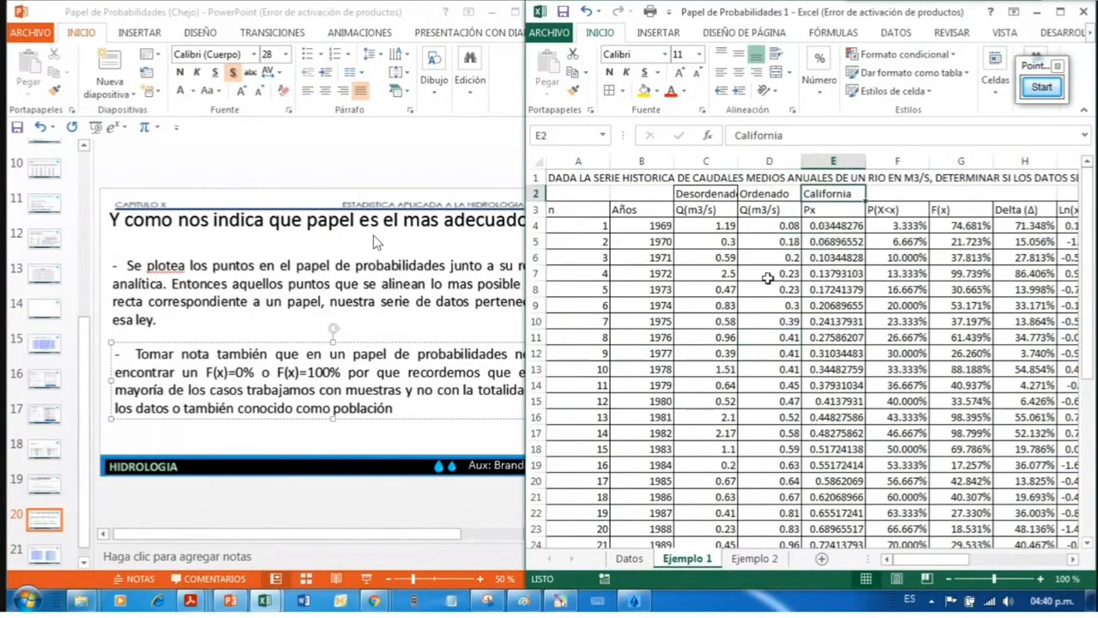
# Step: View slides 12 and 11 in PowerPoint, and inspect the California formula in E4 of the Excel sheet down to the last row
pyautogui.click(52, 242)
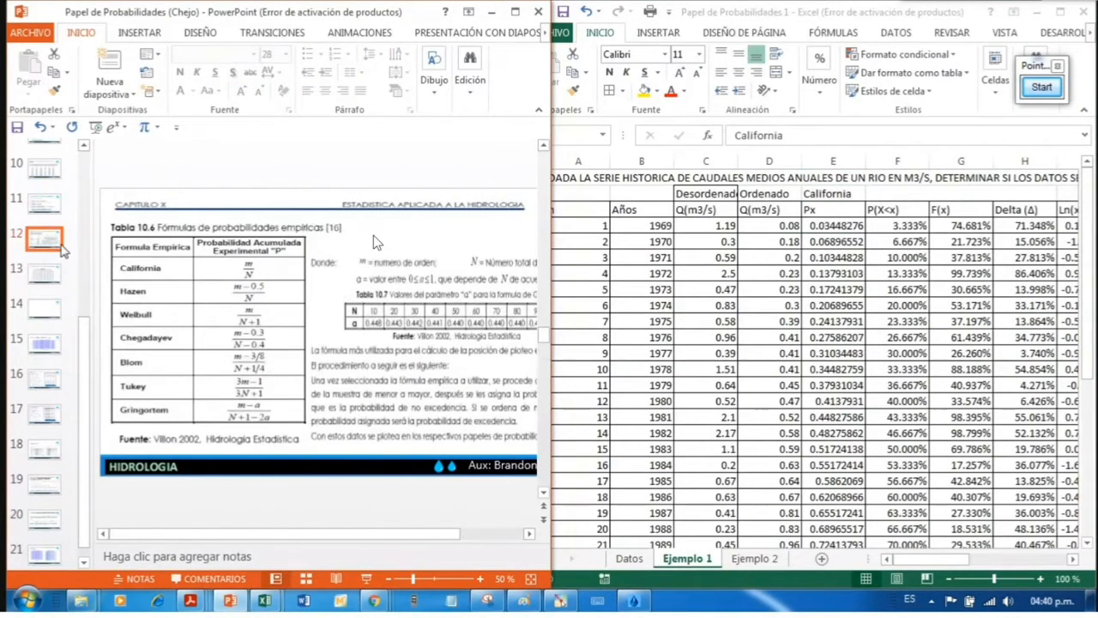
pyautogui.click(45, 203)
pyautogui.click(834, 228)
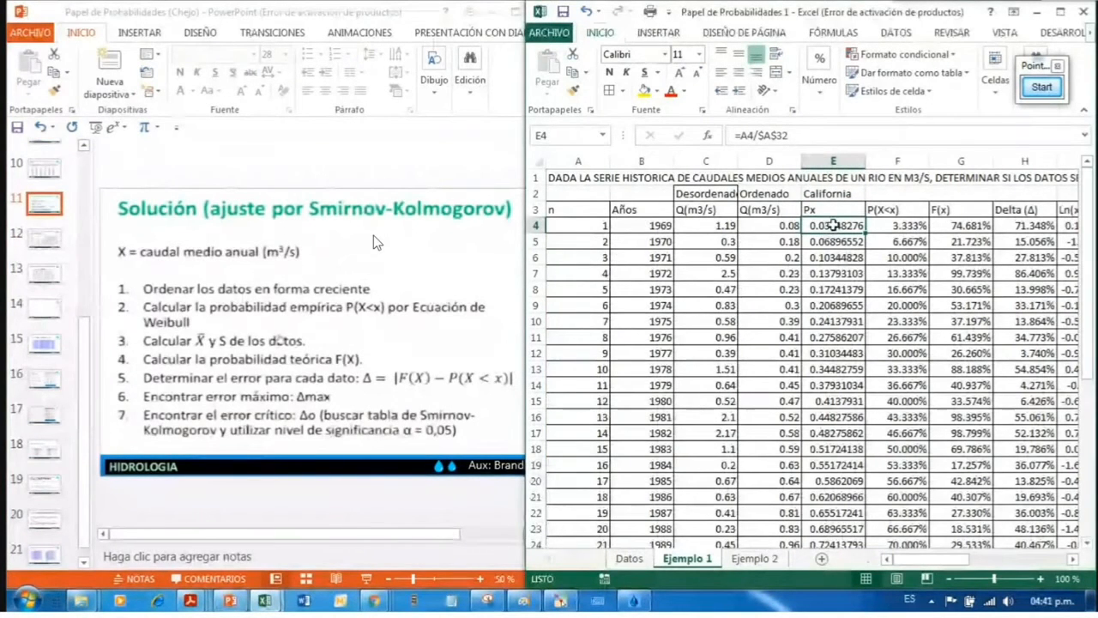
pyautogui.doubleClick(835, 224)
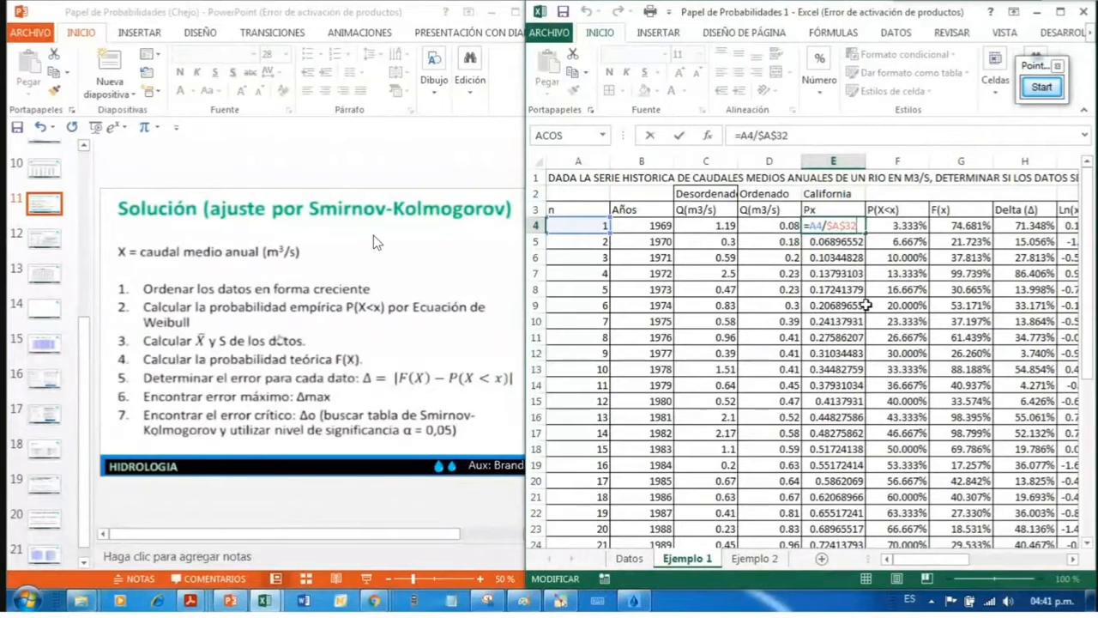
pyautogui.press('Escape')
pyautogui.hotkey('ctrl', 'Down')
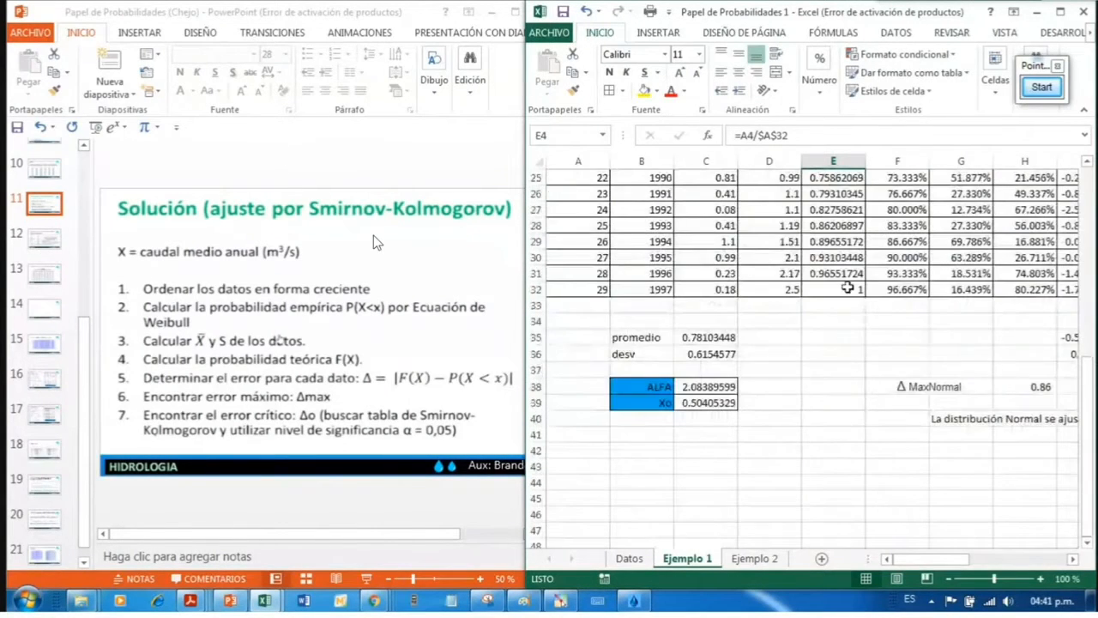
# Step: Highlight the ordered Q(m3/s) header in D3 with a yellow fill
pyautogui.scroll(3, 854, 333)
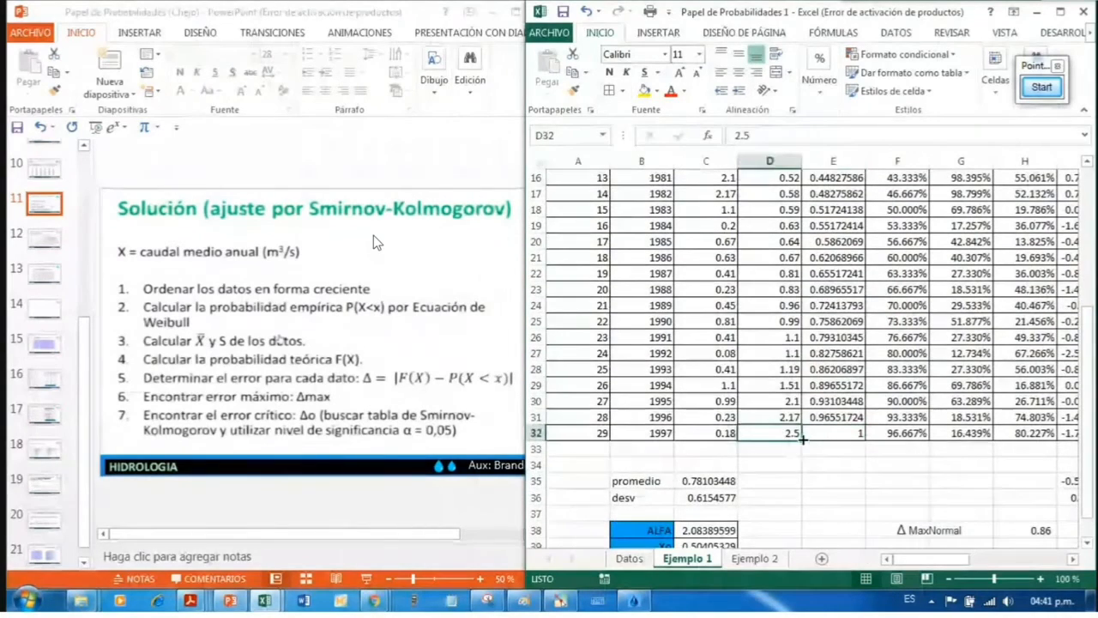
pyautogui.scroll(5, 776, 369)
pyautogui.click(766, 209)
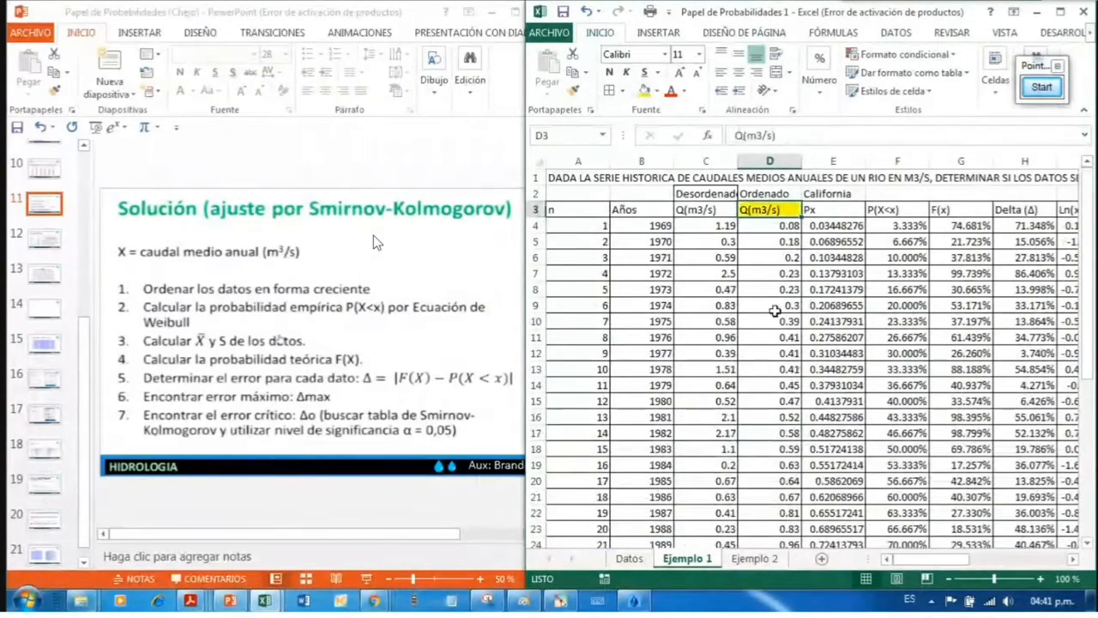
# Step: Examine the last California probability in E32 and review the Px column back up to its header
pyautogui.hotkey('ctrl', 'Down')
pyautogui.click(812, 339)
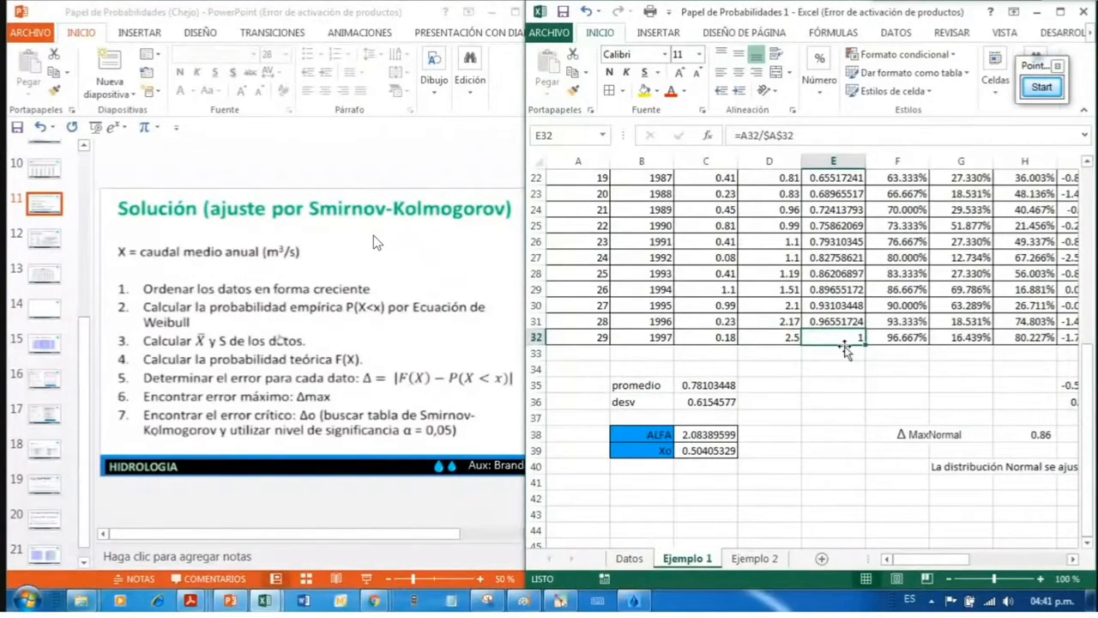
pyautogui.click(842, 371)
pyautogui.click(836, 340)
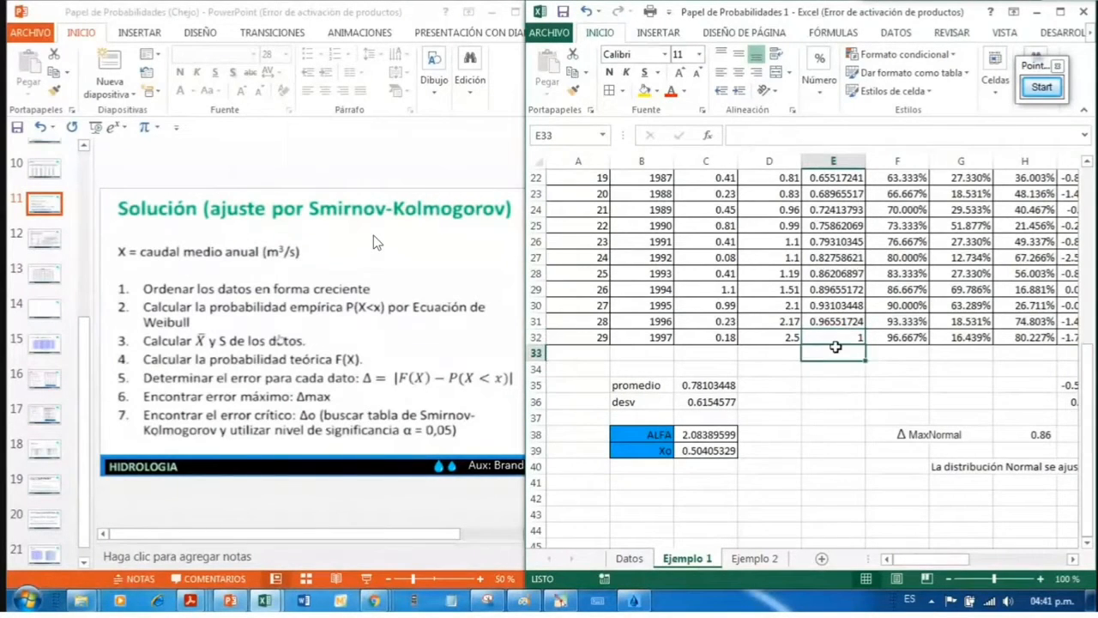
pyautogui.scroll(7, 849, 345)
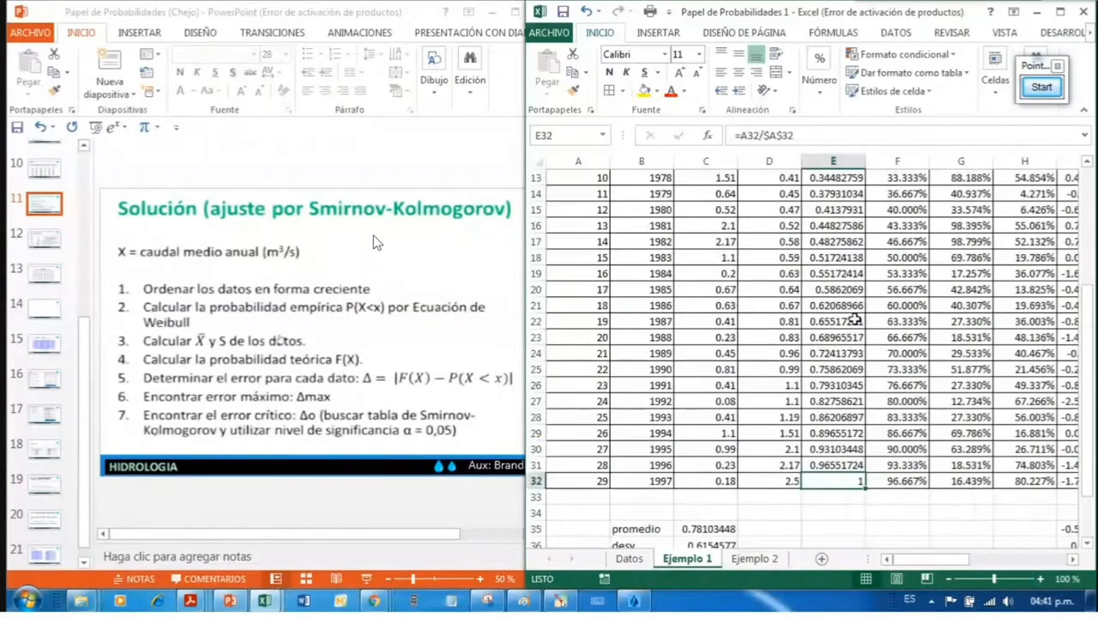
pyautogui.scroll(-1, 833, 294)
pyautogui.scroll(2, 834, 306)
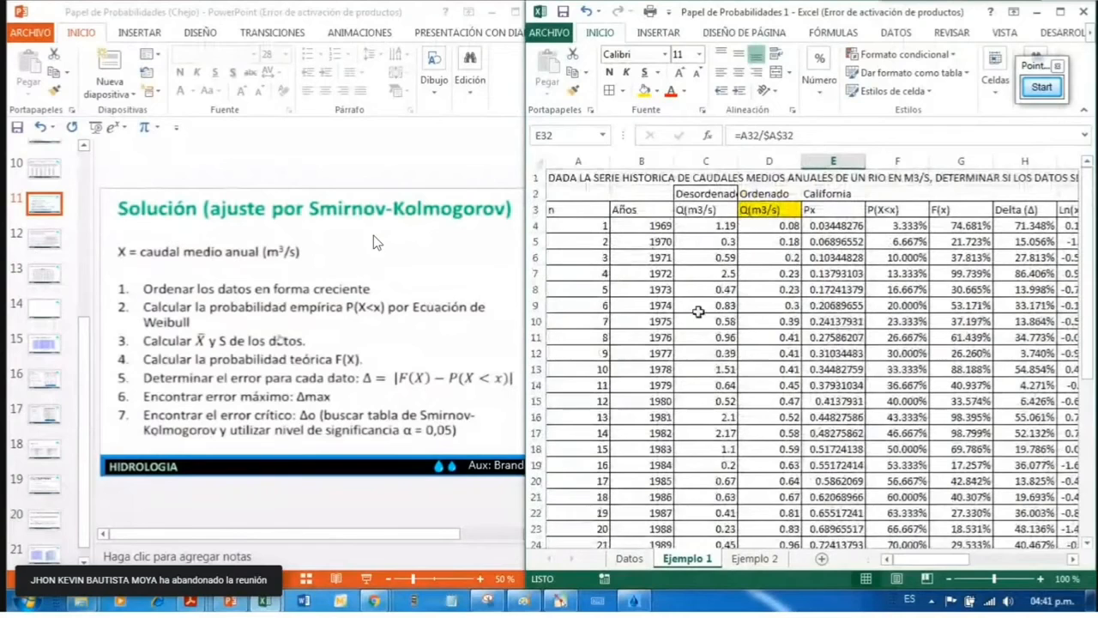
# Step: Show the empirical probability formulas on slide 12 in PowerPoint and compare them with the last Px value in Excel cell E32
pyautogui.click(54, 230)
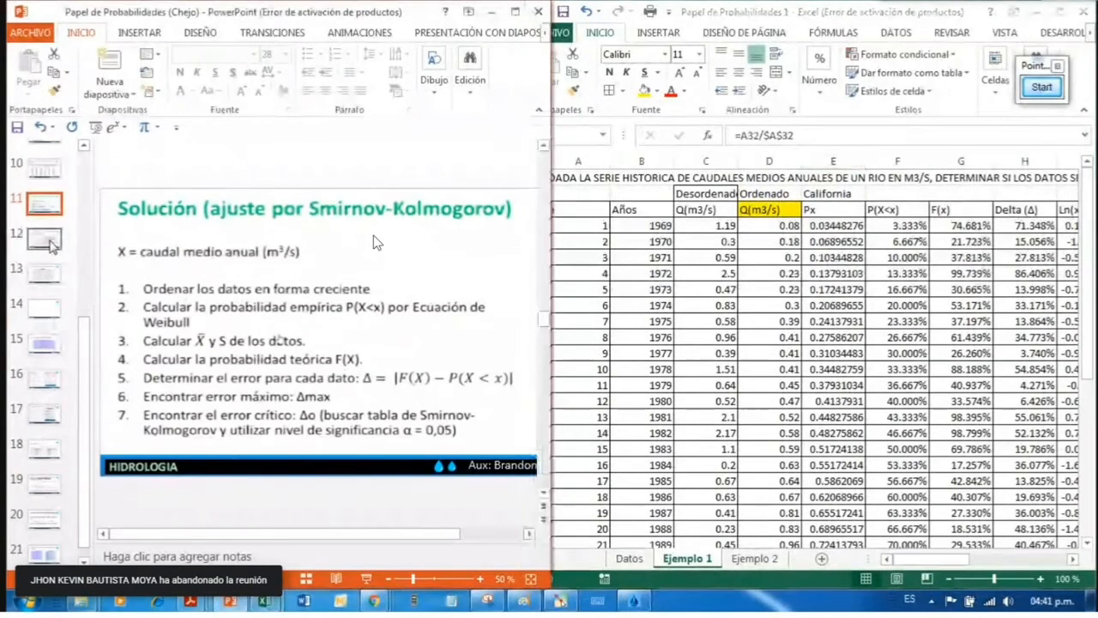
pyautogui.click(55, 230)
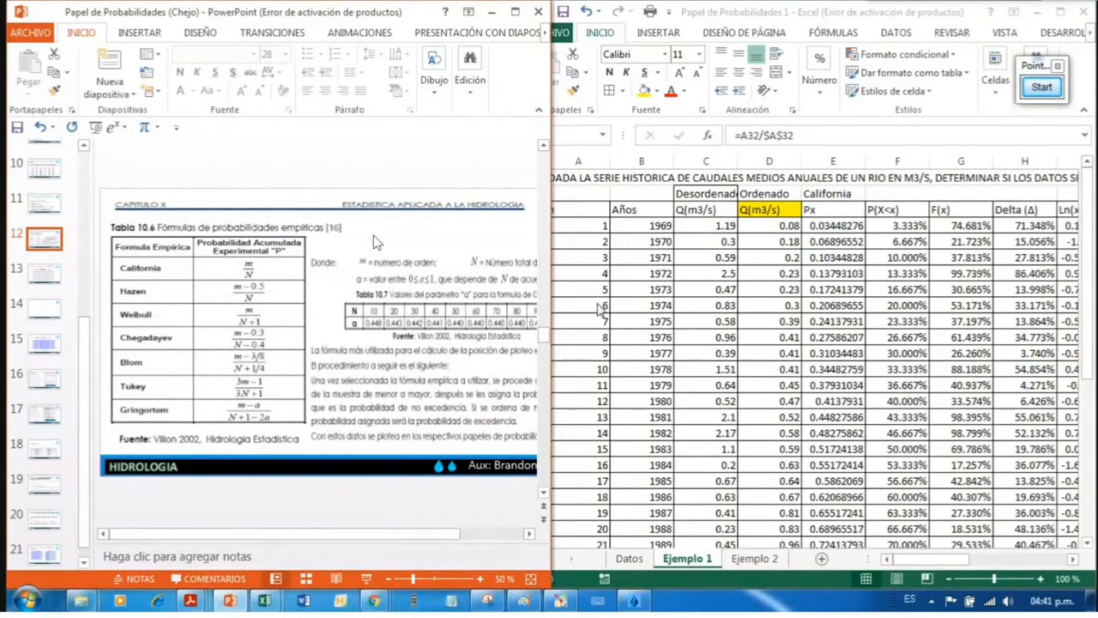
pyautogui.click(843, 388)
pyautogui.scroll(-5, 836, 429)
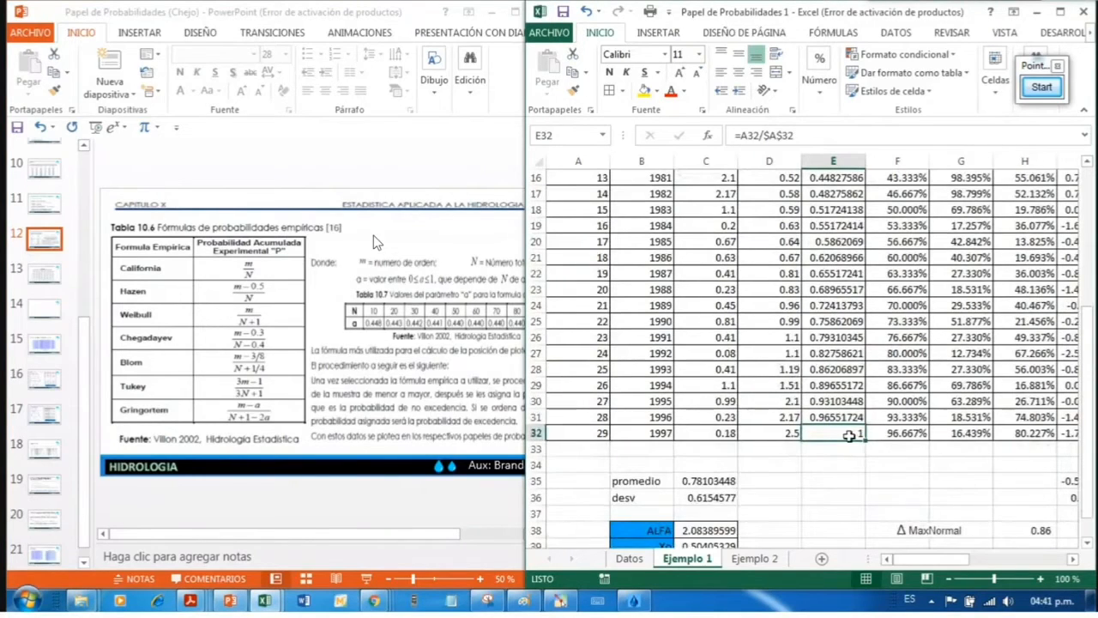
pyautogui.scroll(5, 931, 438)
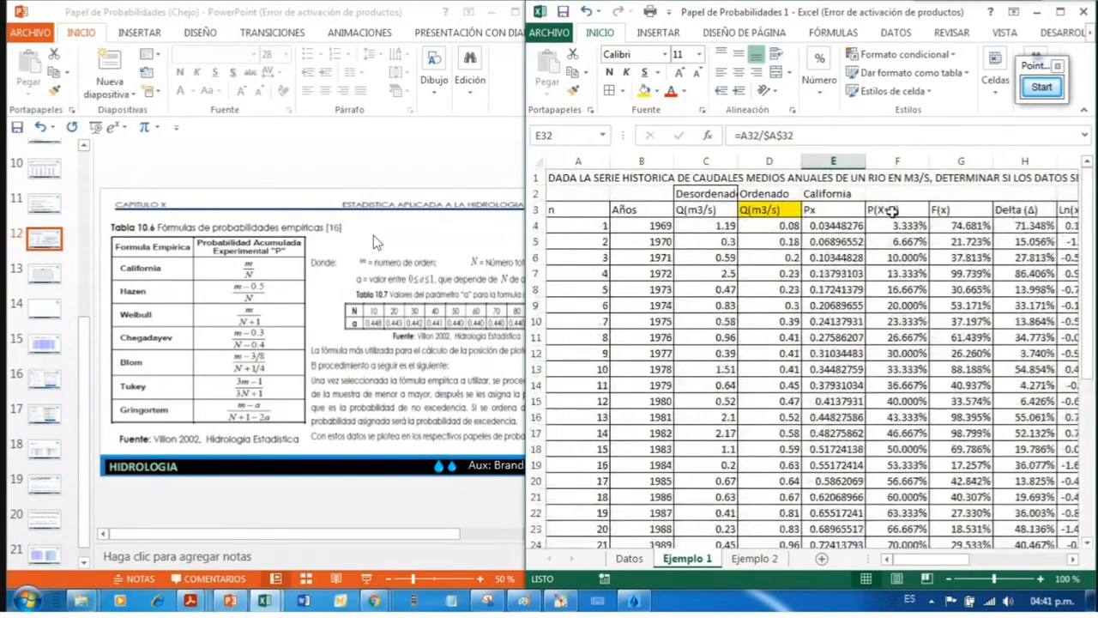
# Step: Inspect the P(X<x) formula in F4, including its reference to the last order number in A32
pyautogui.click(893, 210)
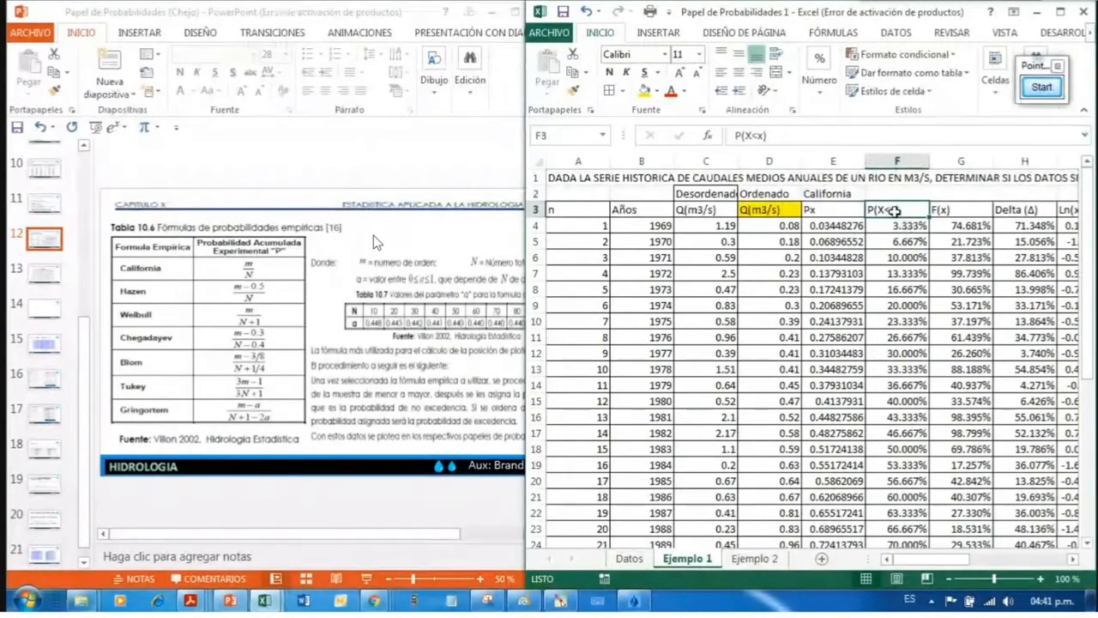
pyautogui.doubleClick(900, 225)
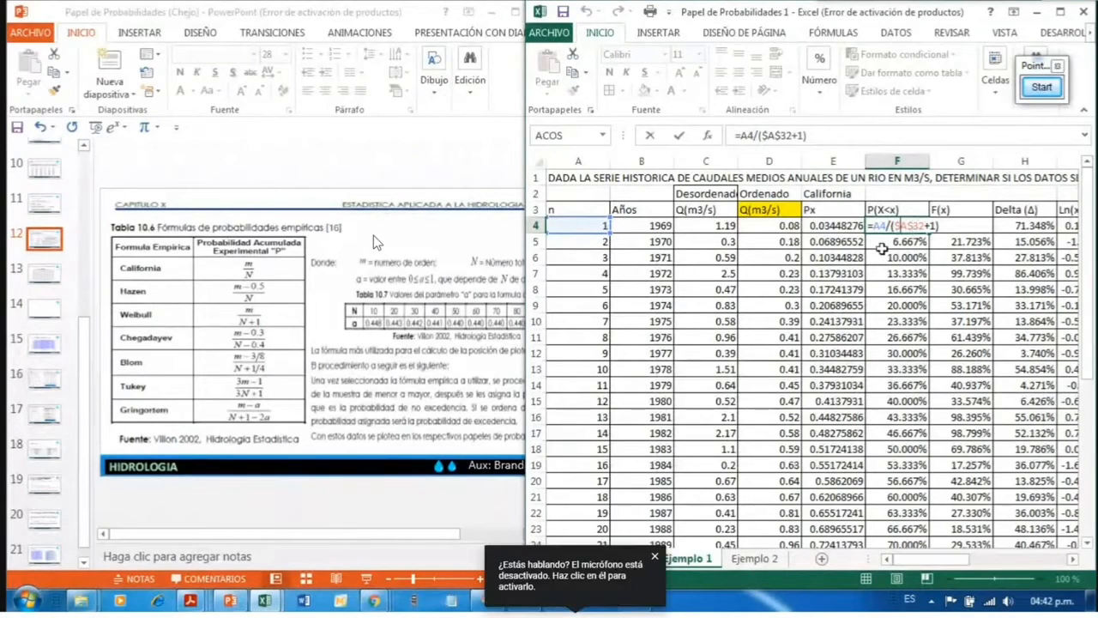
pyautogui.scroll(-7, 615, 321)
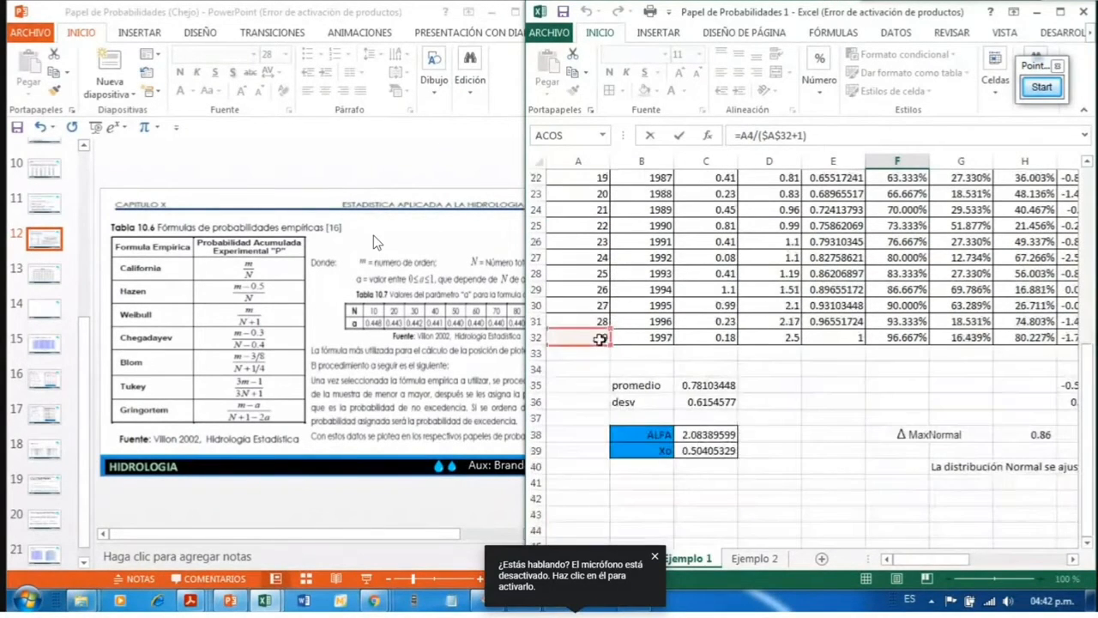
pyautogui.scroll(7, 594, 344)
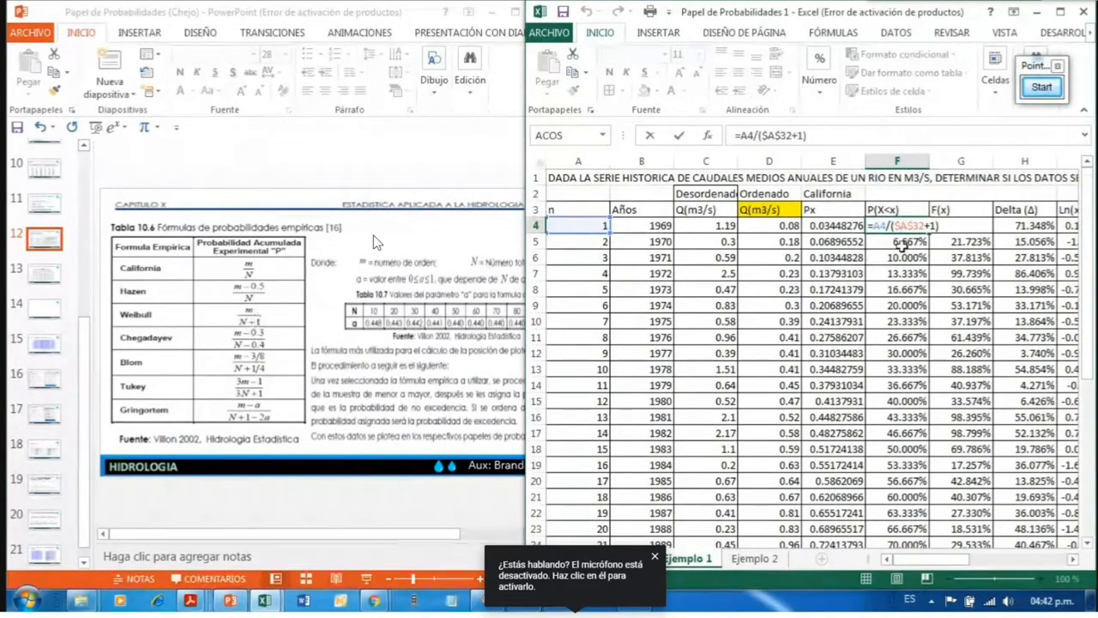
pyautogui.press('Return')
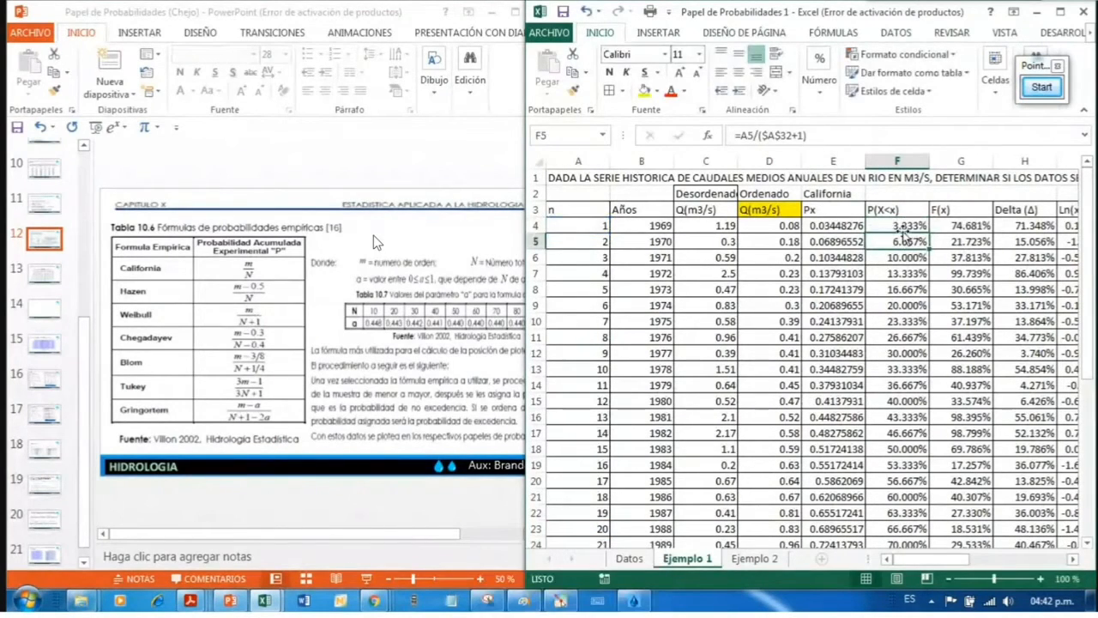
# Step: Compare the California and P(X<x) probabilities of the first ordered flow in E4:F4
pyautogui.click(896, 226)
pyautogui.moveTo(846, 226); pyautogui.dragTo(897, 226)
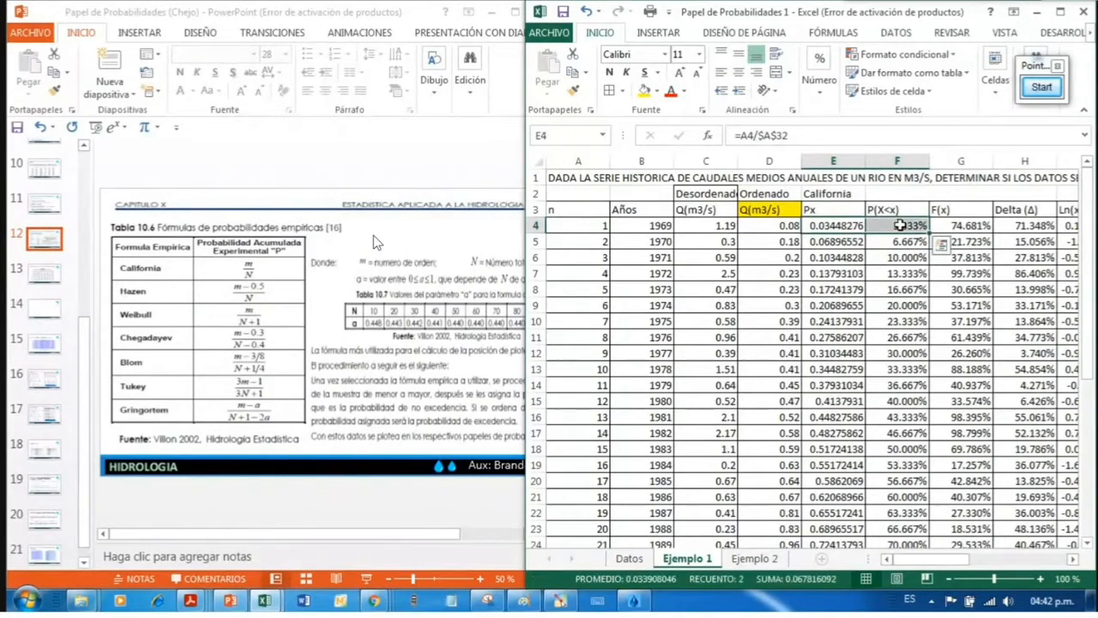
pyautogui.click(893, 291)
# Step: Compare the California and P(X<x) probabilities of the last ordered flow in E32:F32, focusing on F32
pyautogui.scroll(-6, 893, 296)
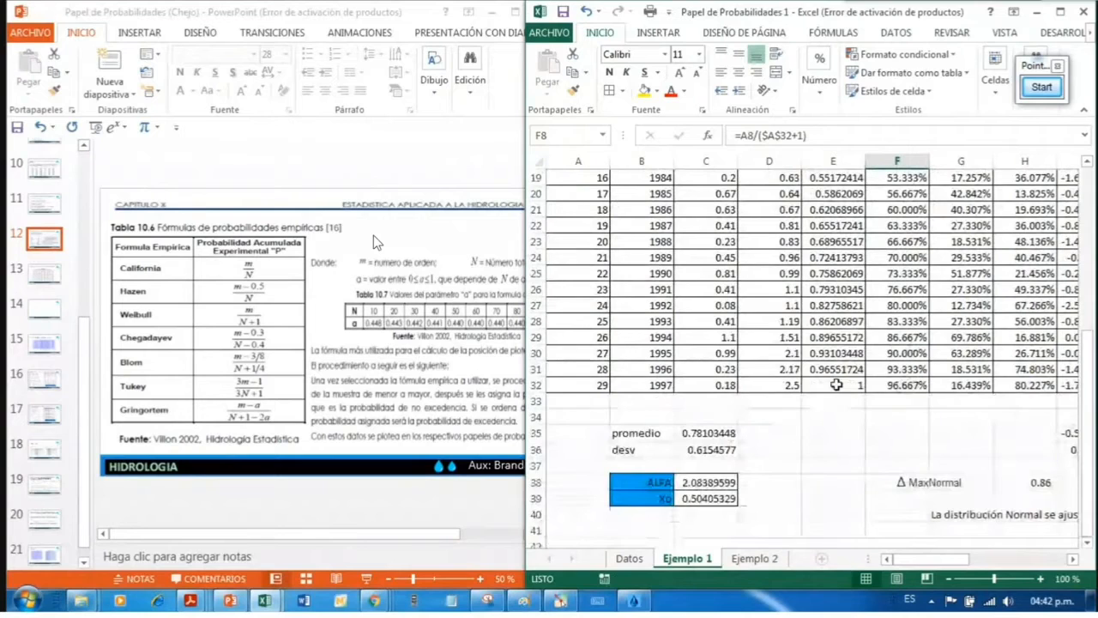
pyautogui.moveTo(836, 385); pyautogui.dragTo(897, 385)
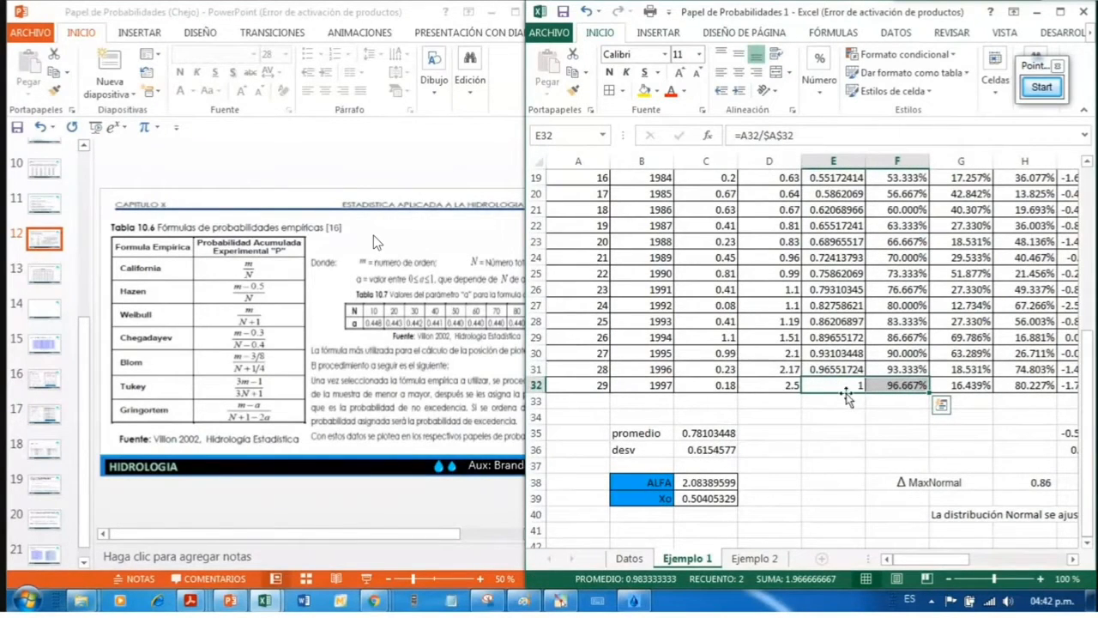
pyautogui.click(898, 385)
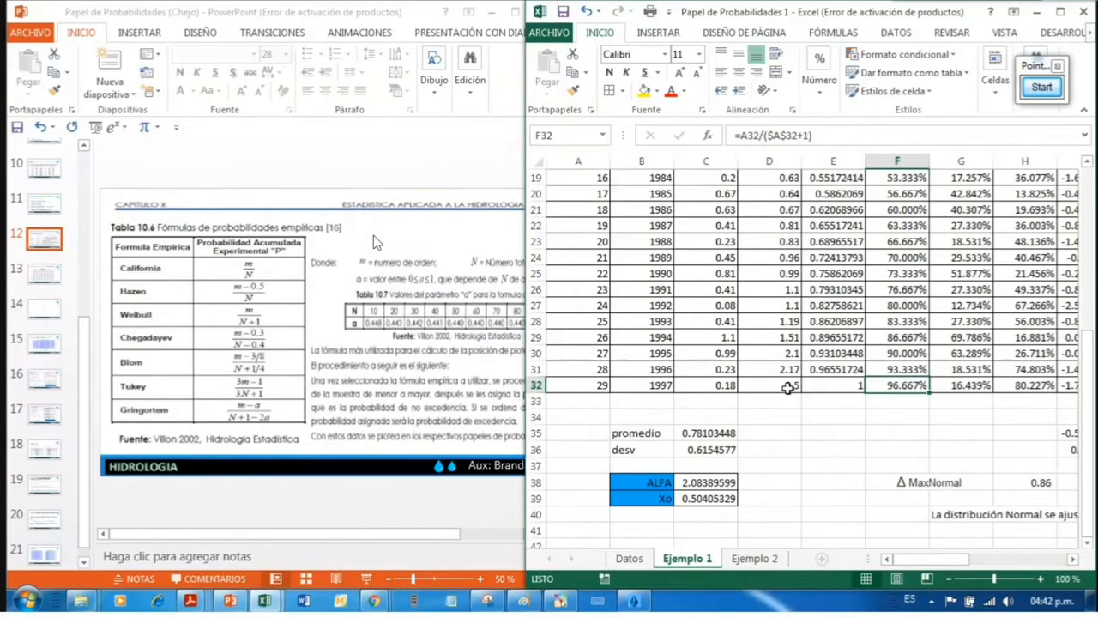
pyautogui.click(912, 415)
pyautogui.click(905, 387)
pyautogui.scroll(6, 910, 464)
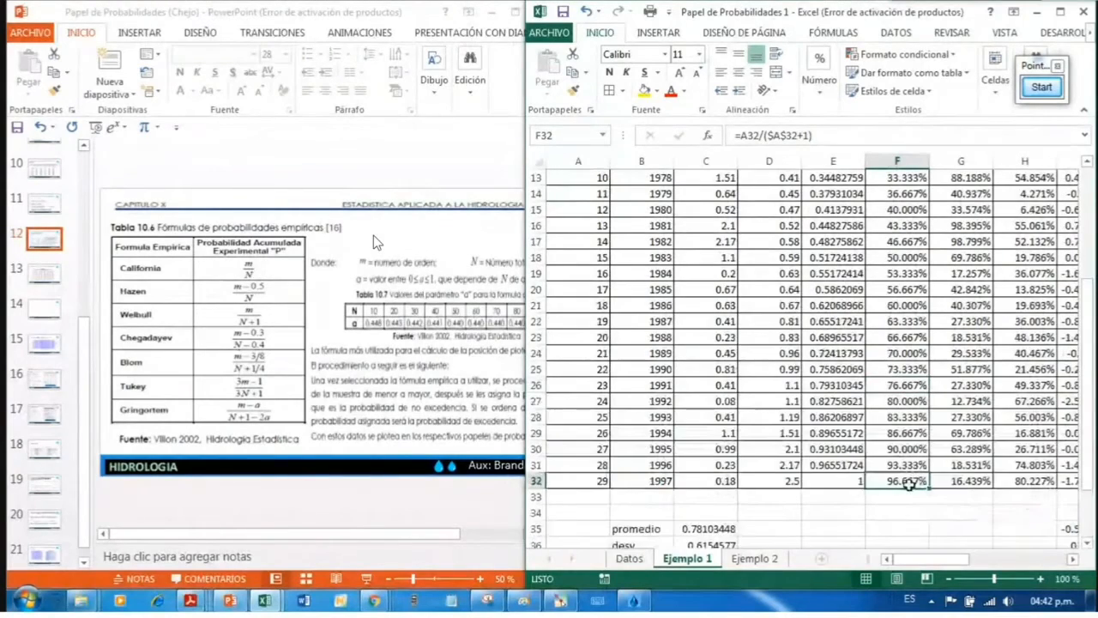
# Step: Read the plotting-position text on slide 12 in PowerPoint and return to the P(X<x) column in Excel
pyautogui.click(416, 378)
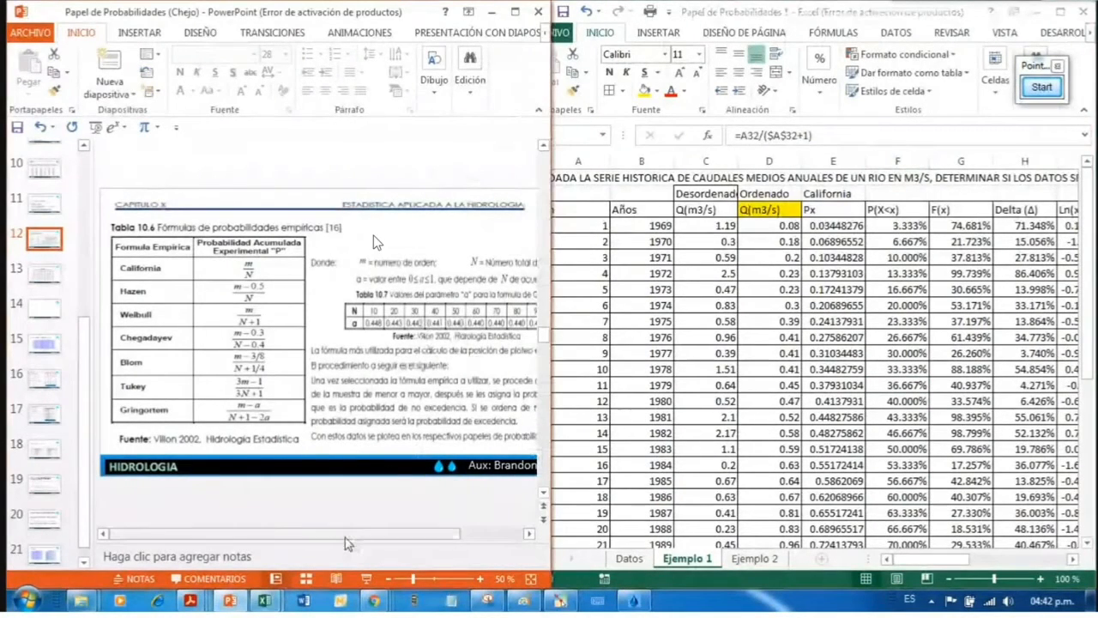
pyautogui.moveTo(348, 543); pyautogui.dragTo(370, 543)
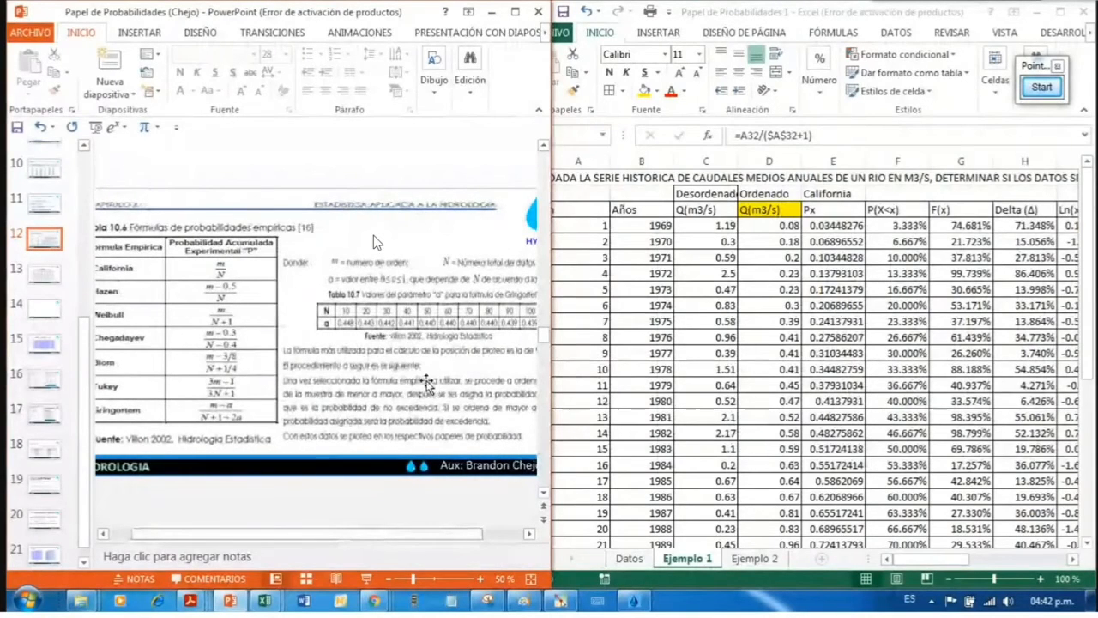
pyautogui.click(896, 254)
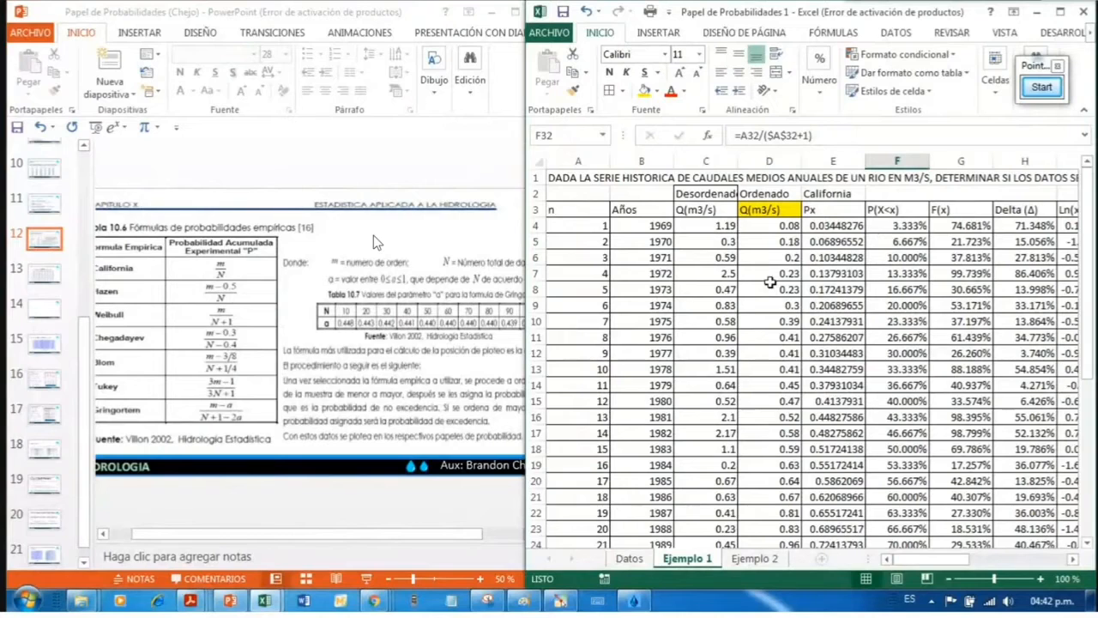
pyautogui.click(897, 241)
# Step: Review the solution steps on slide 11 in PowerPoint and the theoretical probability F(x) in column G in Excel
pyautogui.click(44, 204)
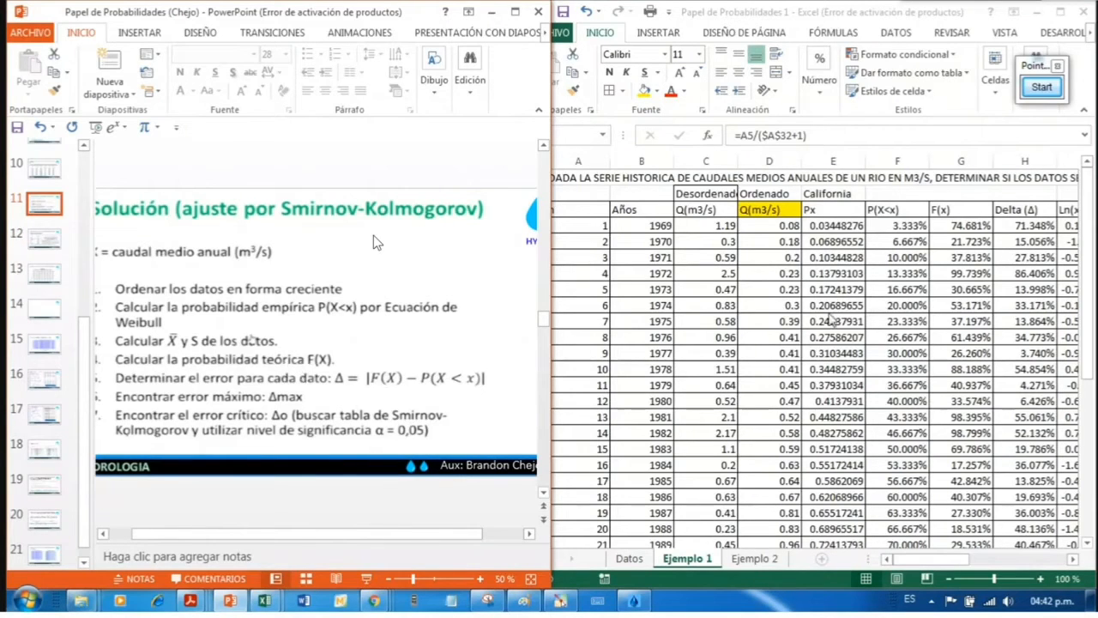
pyautogui.click(937, 228)
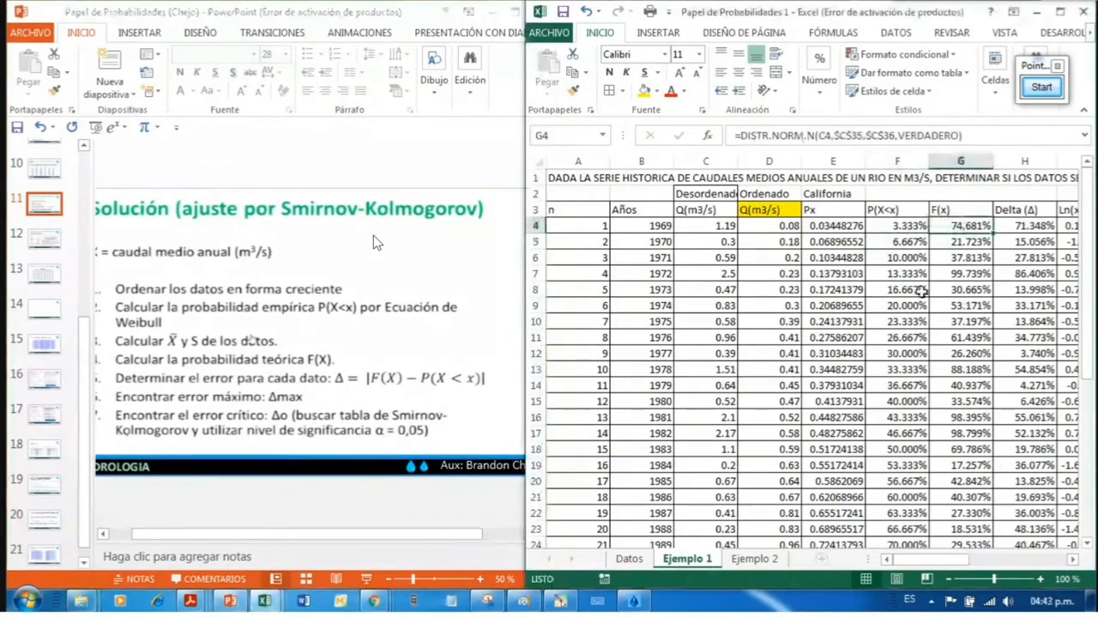
pyautogui.click(955, 209)
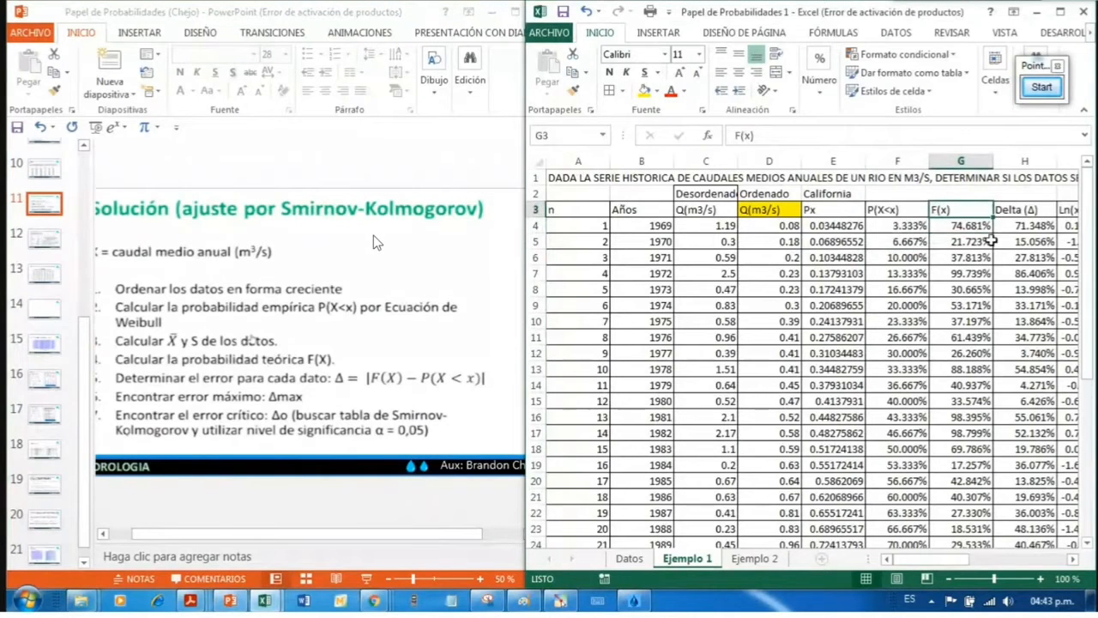
# Step: Review the first ordered flow's P(X<x) formula in F4 and focus on the California Px header in E3
pyautogui.moveTo(915, 562); pyautogui.dragTo(927, 565)
pyautogui.click(711, 225)
pyautogui.click(781, 225)
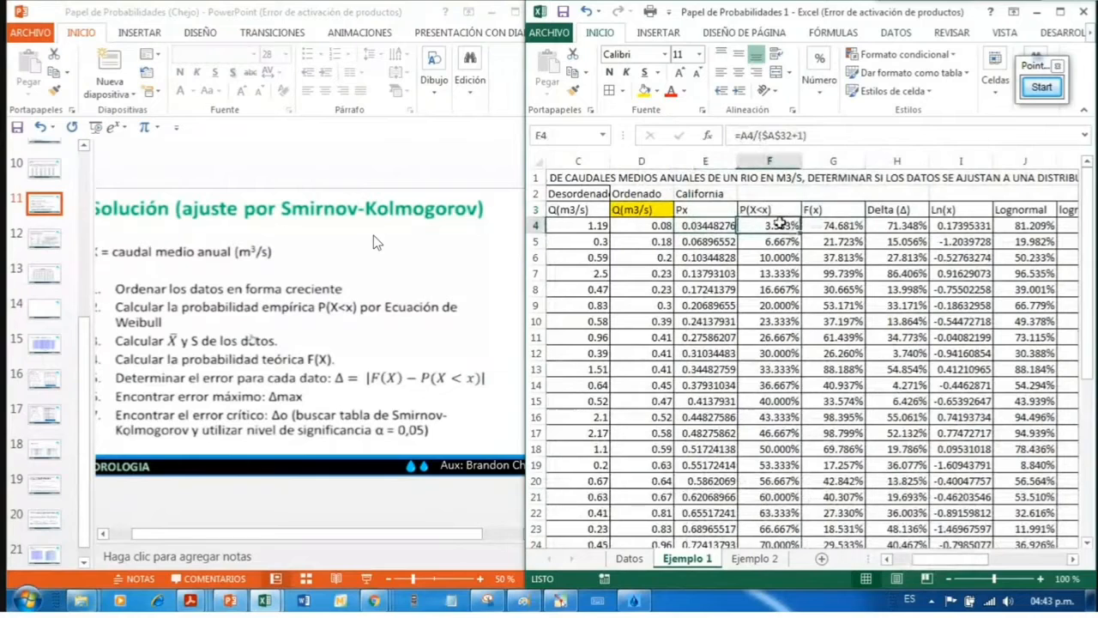
pyautogui.click(697, 209)
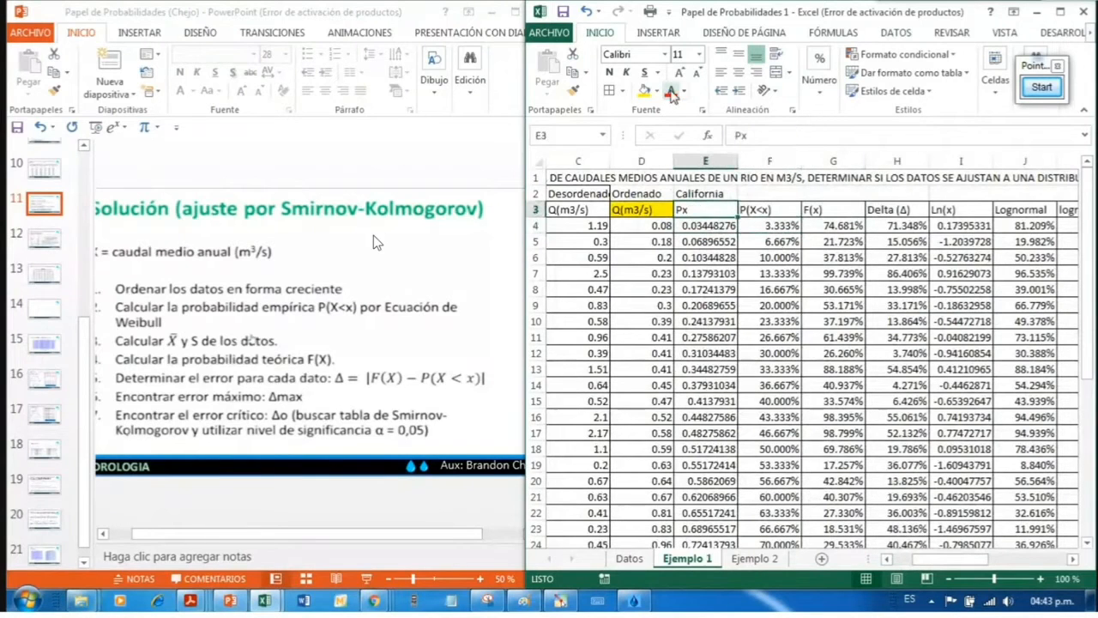
pyautogui.click(684, 92)
pyautogui.click(676, 94)
pyautogui.click(587, 12)
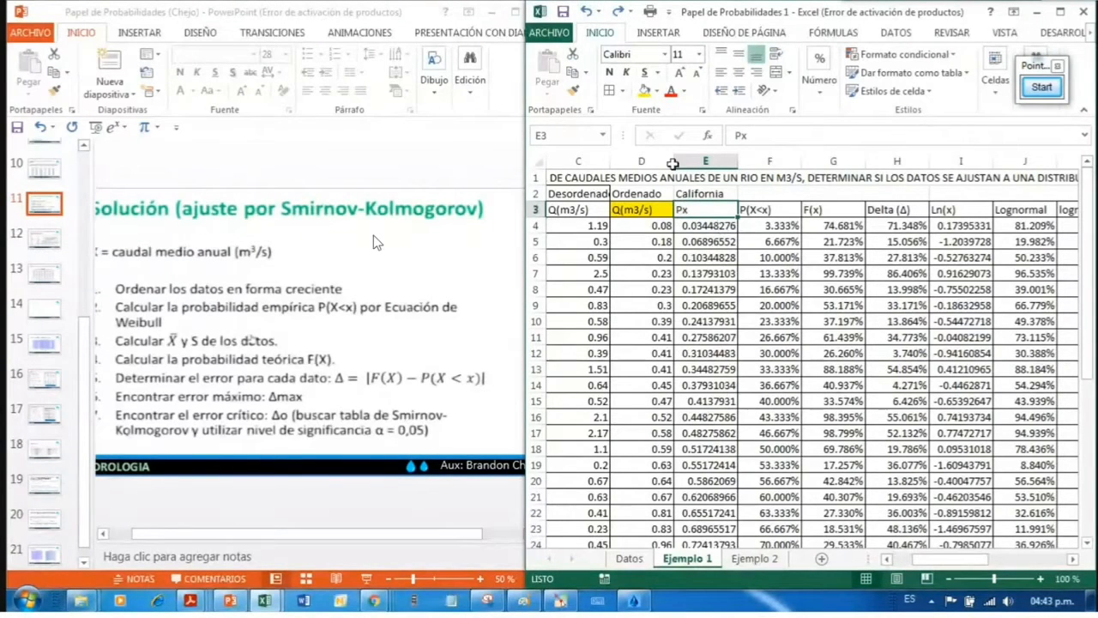
# Step: Fill the California Px header cell E3 with red
pyautogui.click(657, 90)
pyautogui.click(658, 217)
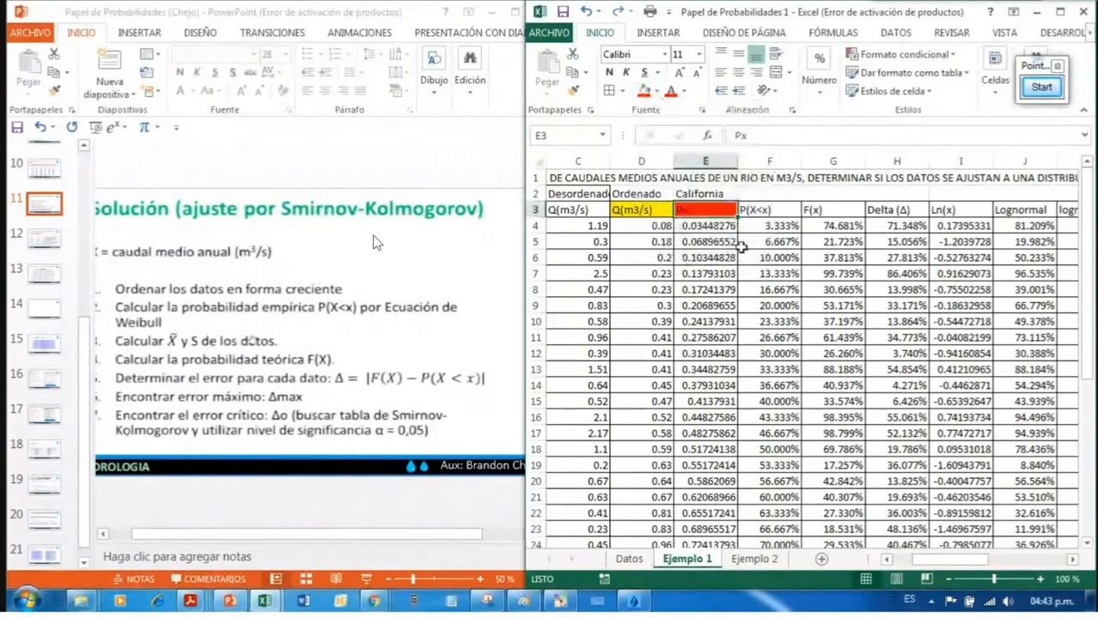
# Step: Inspect the P(X<x) formula in F4 and the theoretical probability F(x) formula in G4
pyautogui.click(768, 211)
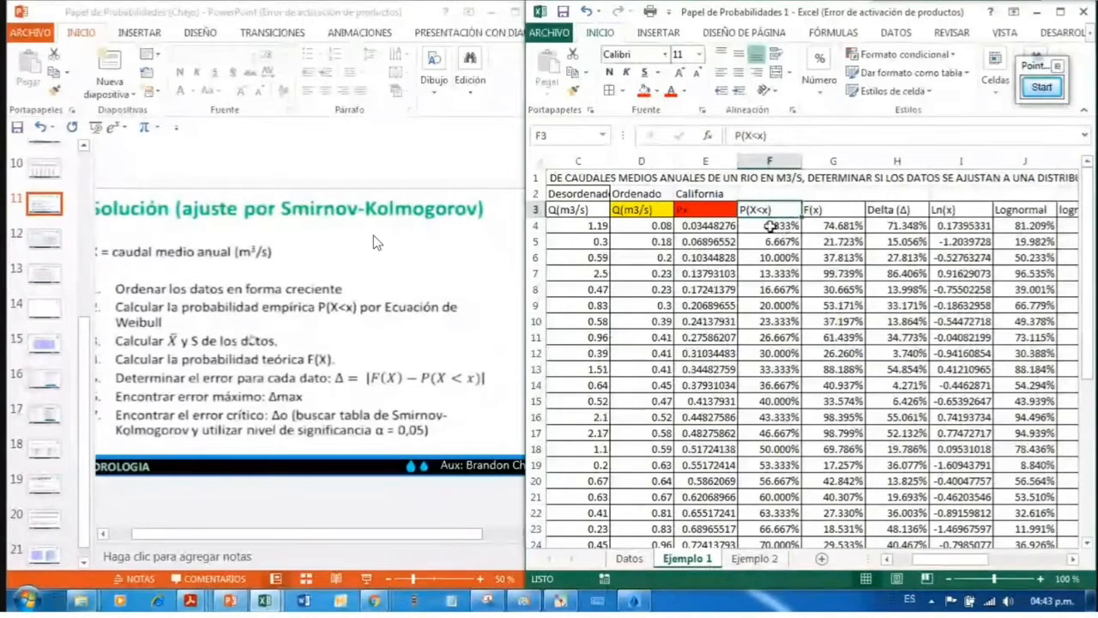
pyautogui.doubleClick(784, 227)
pyautogui.press('Escape')
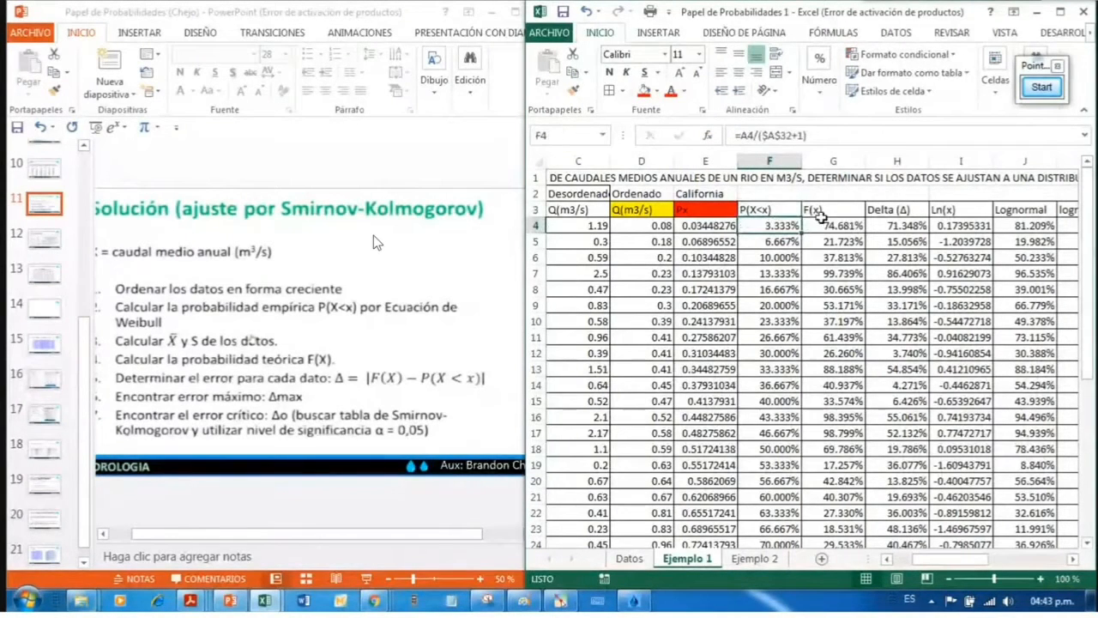
pyautogui.click(834, 224)
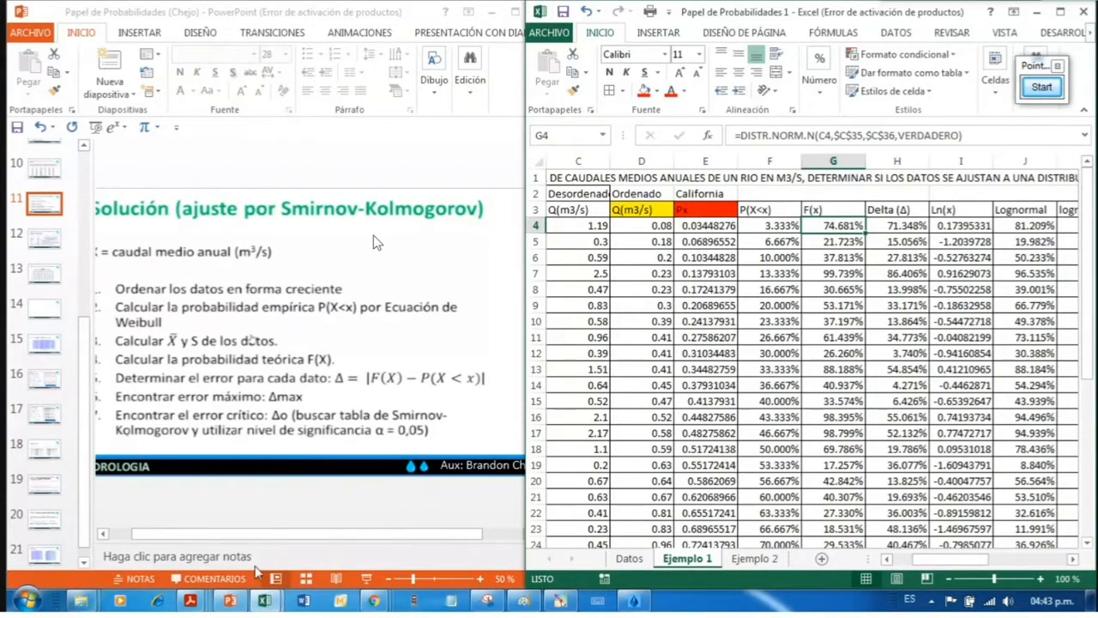
# Step: Examine the handwritten normal density formula f(x) on page 3 of "Estudiando para mi 1 er parcial.pdf" in Adobe Reader, and return to Excel
pyautogui.moveTo(191, 600)
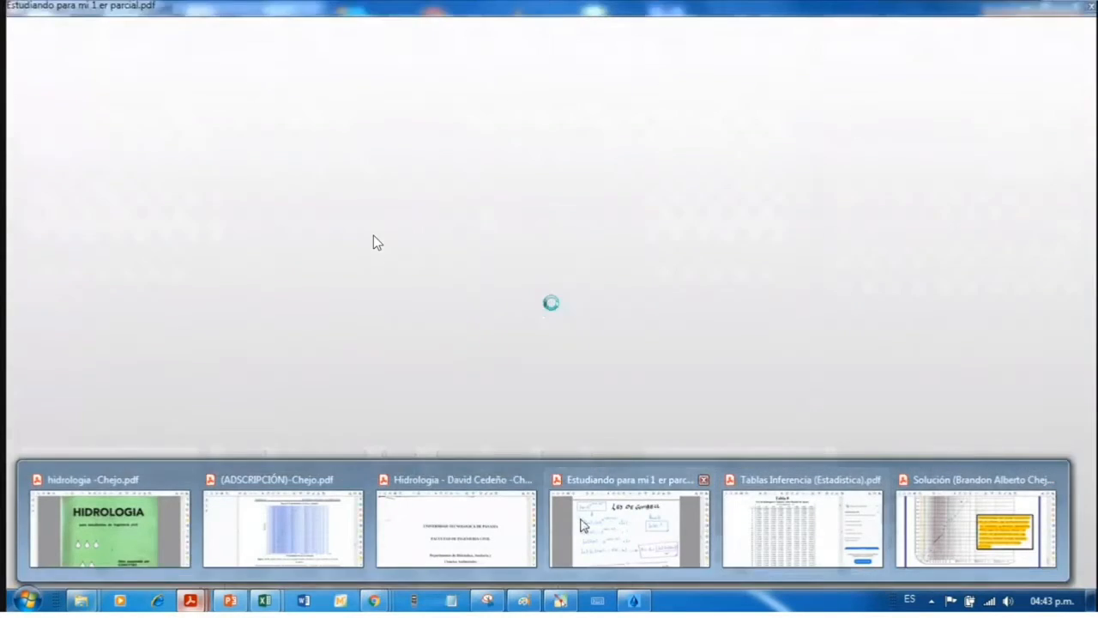
pyautogui.click(582, 522)
pyautogui.moveTo(1040, 368); pyautogui.dragTo(1038, 257)
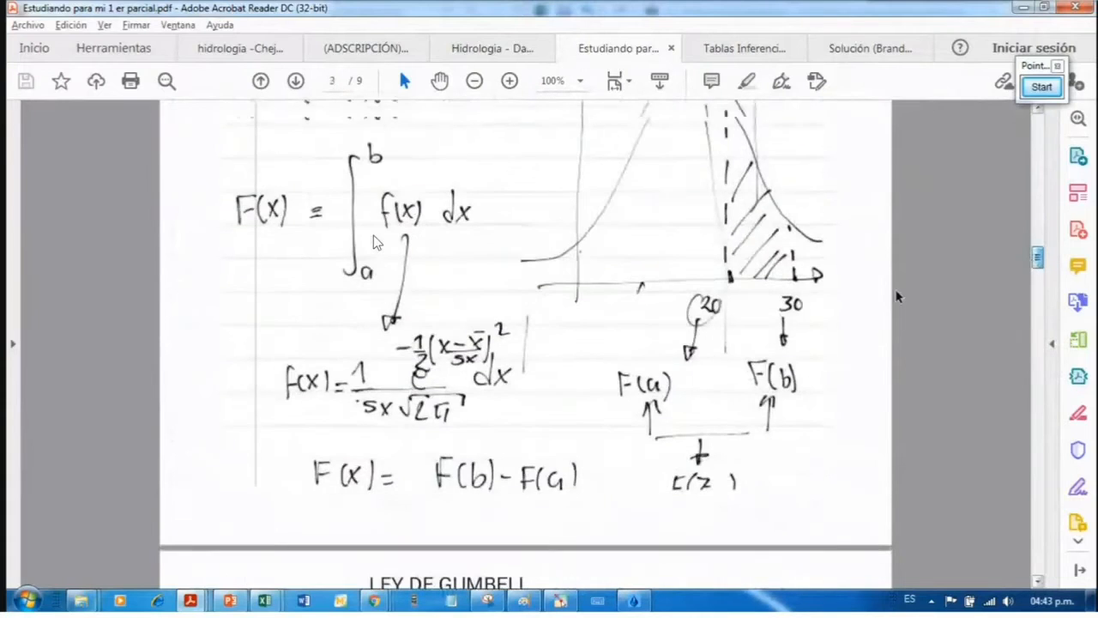
pyautogui.moveTo(539, 447); pyautogui.dragTo(249, 301)
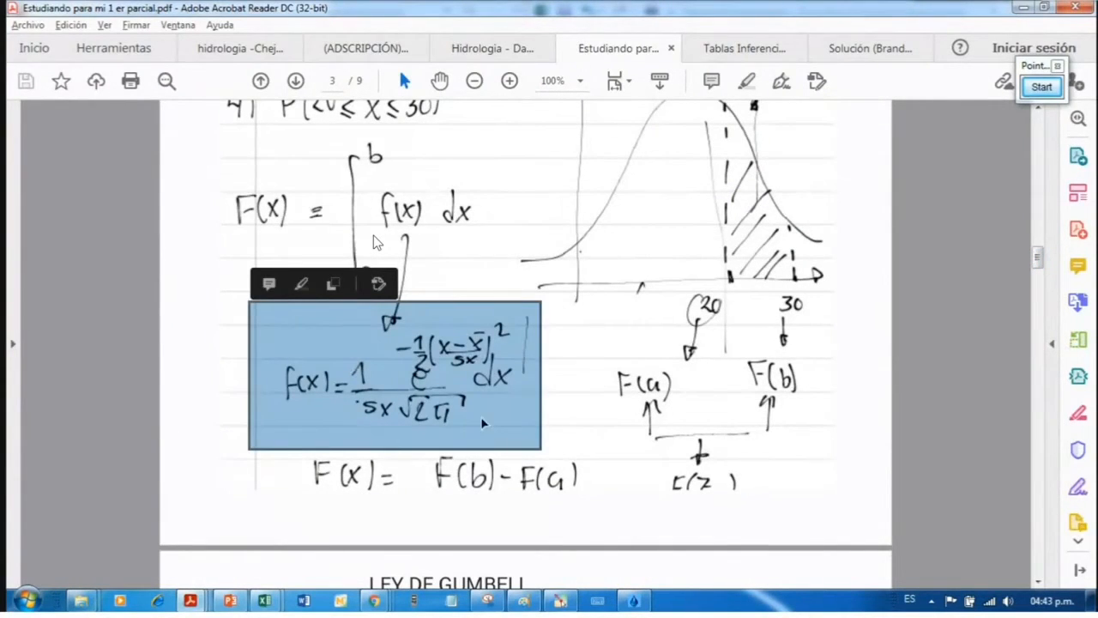
pyautogui.click(532, 429)
pyautogui.moveTo(541, 437); pyautogui.dragTo(265, 318)
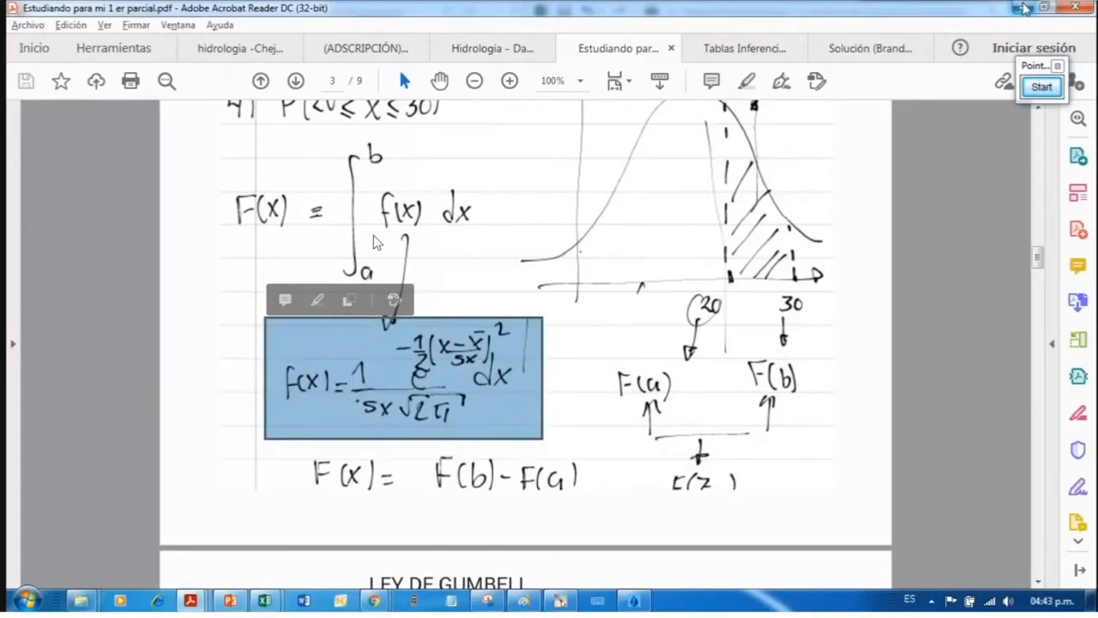
pyautogui.click(1021, 8)
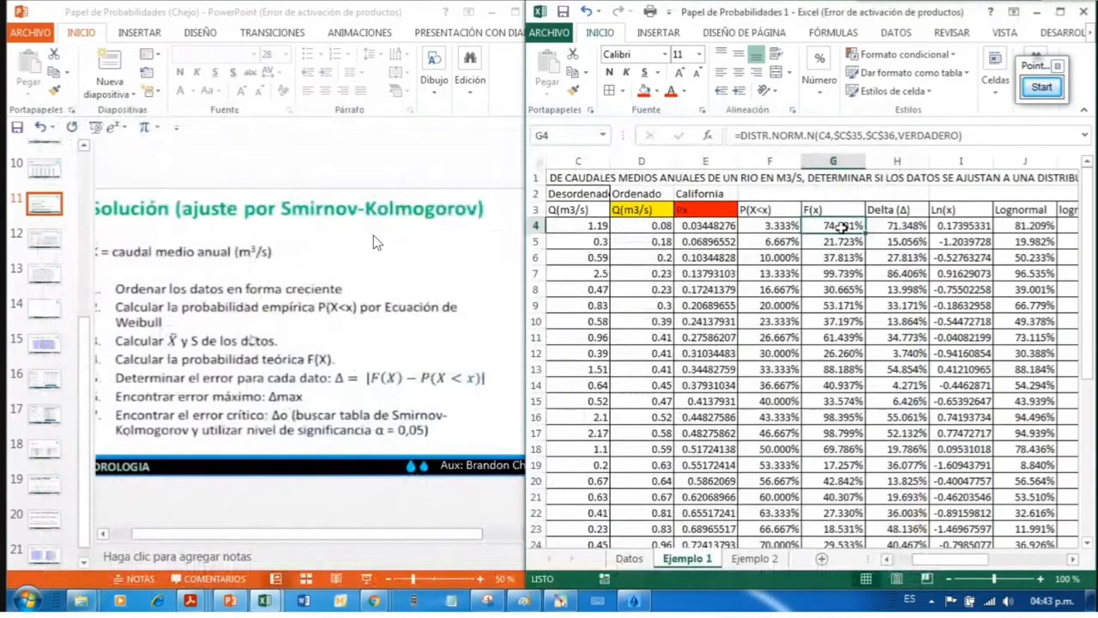
# Step: Compare the F(x) formula in G4 with the density formula in the Adobe Reader notes, and return to Excel
pyautogui.click(785, 227)
pyautogui.click(825, 226)
pyautogui.doubleClick(842, 225)
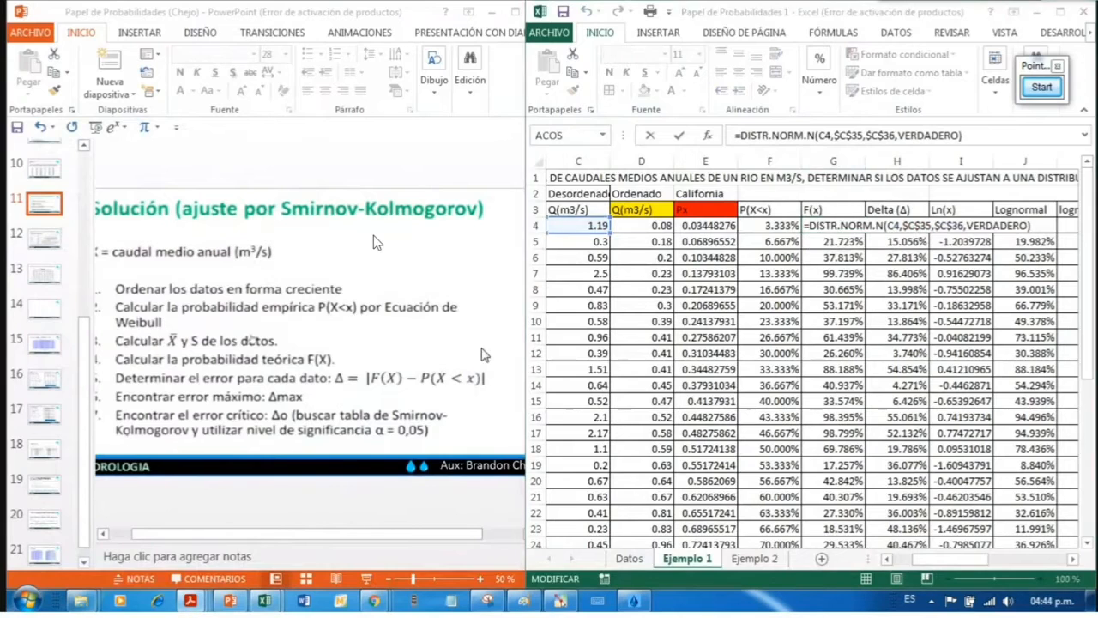
pyautogui.hotkey('alt', 'Tab')
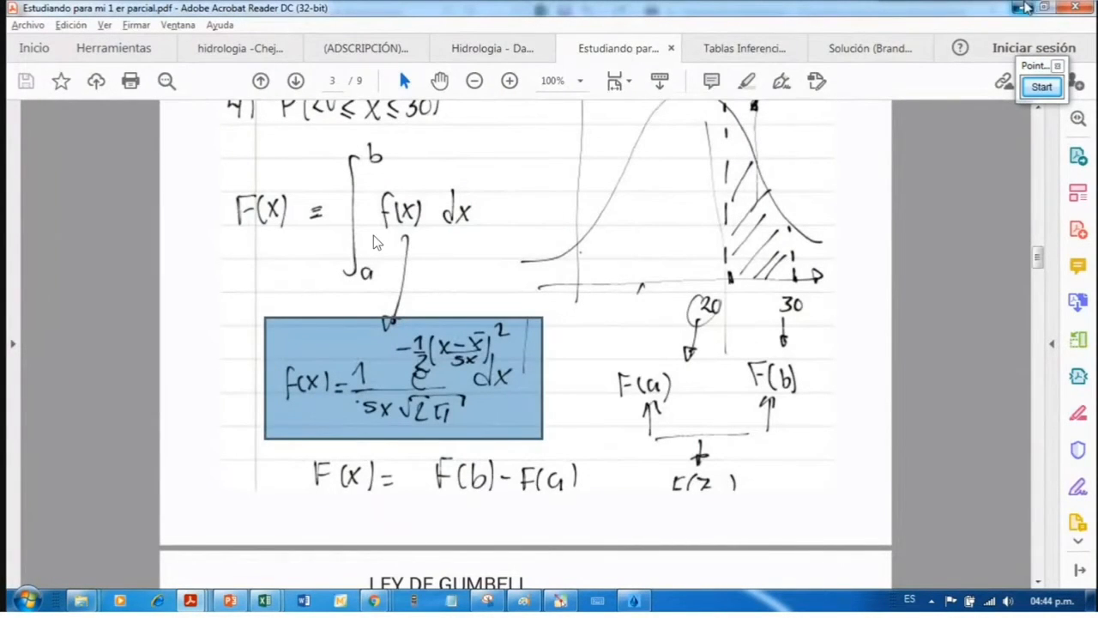
pyautogui.click(1027, 8)
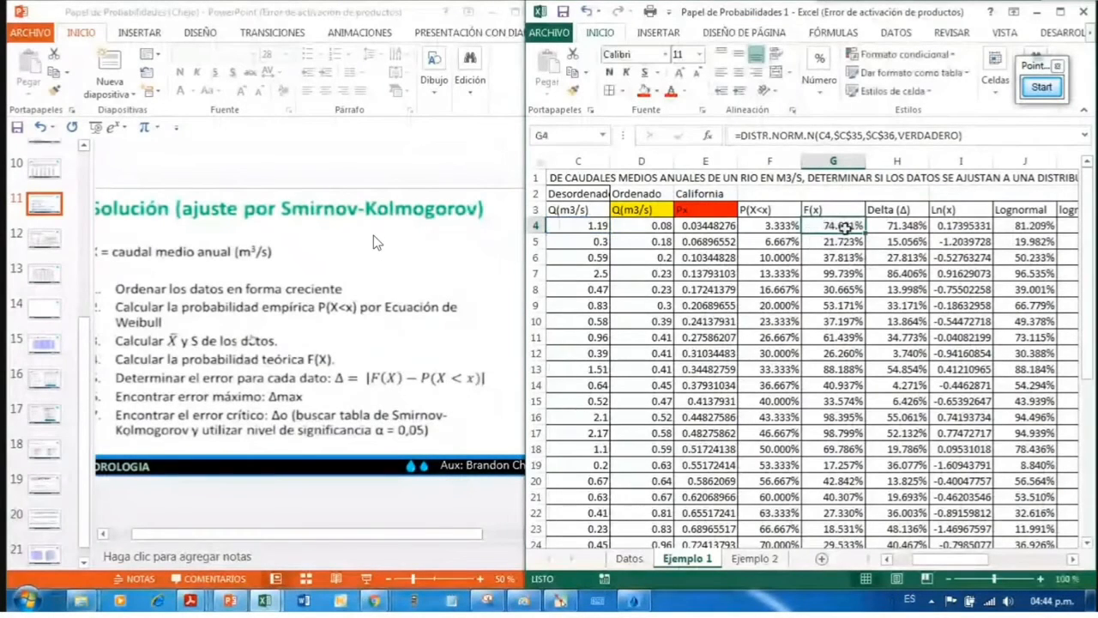
# Step: Examine the DISTR.NORM.N function in G4 and its x, mean, standard deviation and cumulative arguments
pyautogui.doubleClick(845, 228)
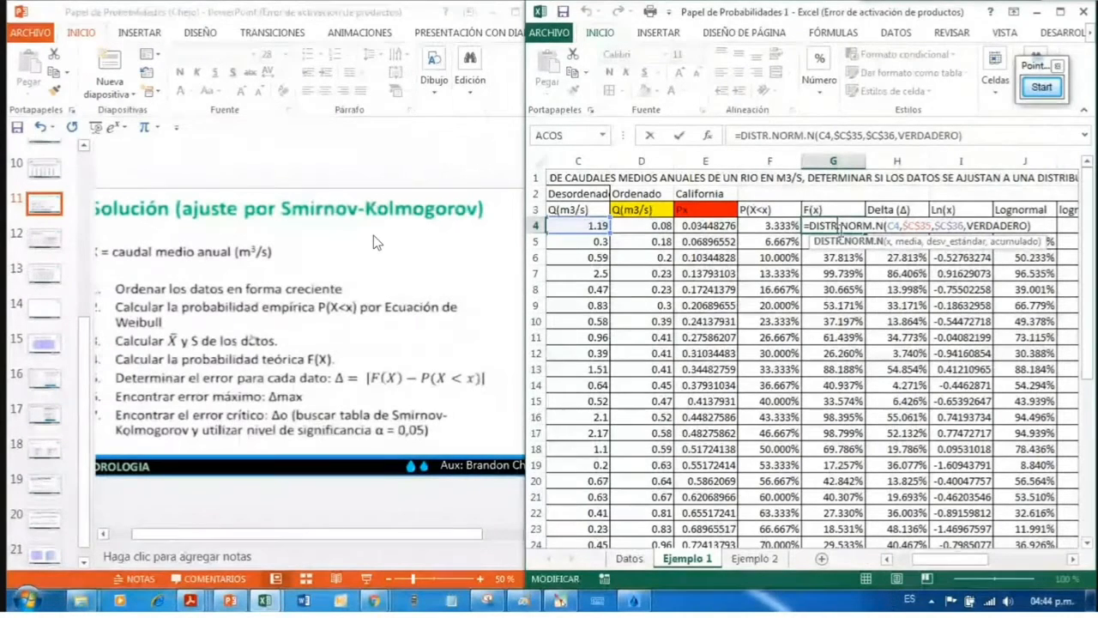
pyautogui.moveTo(810, 224); pyautogui.dragTo(870, 225)
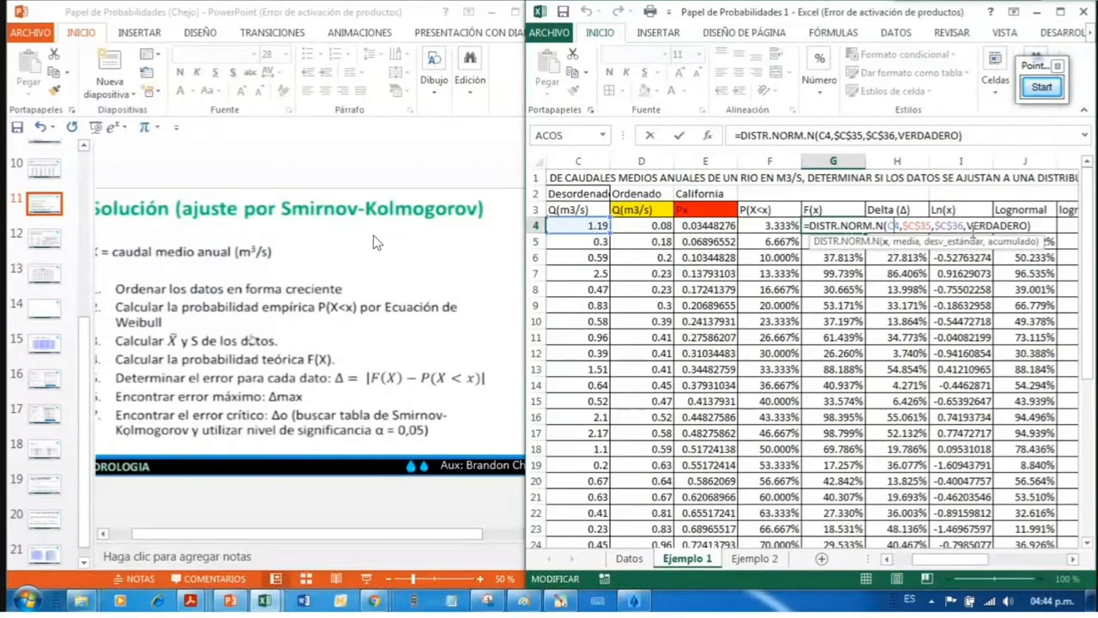
pyautogui.click(989, 225)
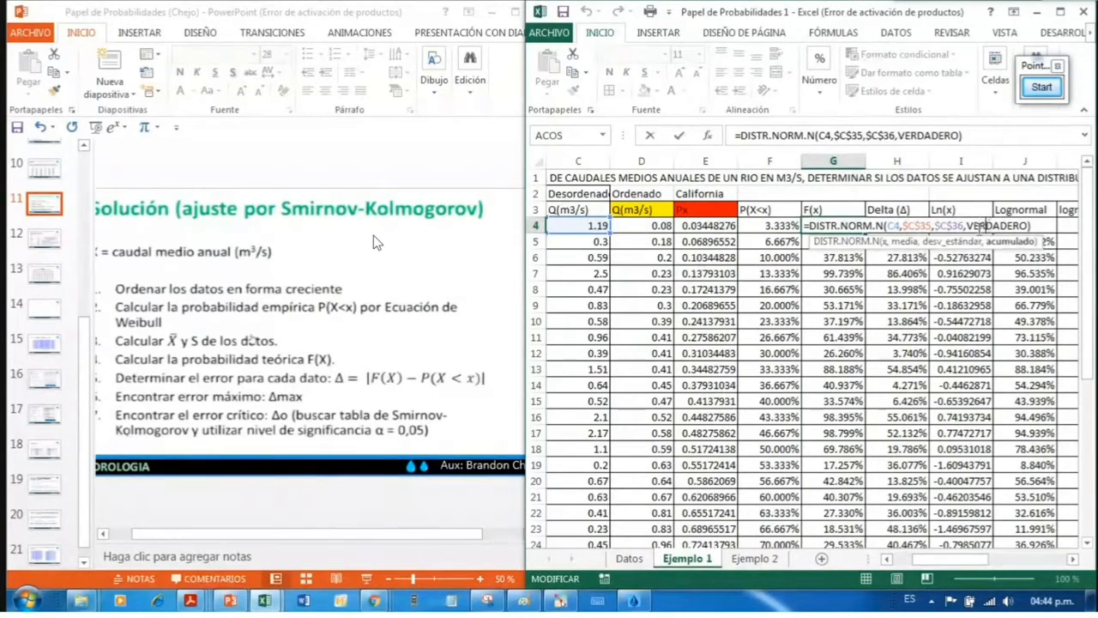
pyautogui.hotkey('ctrl', 'Return')
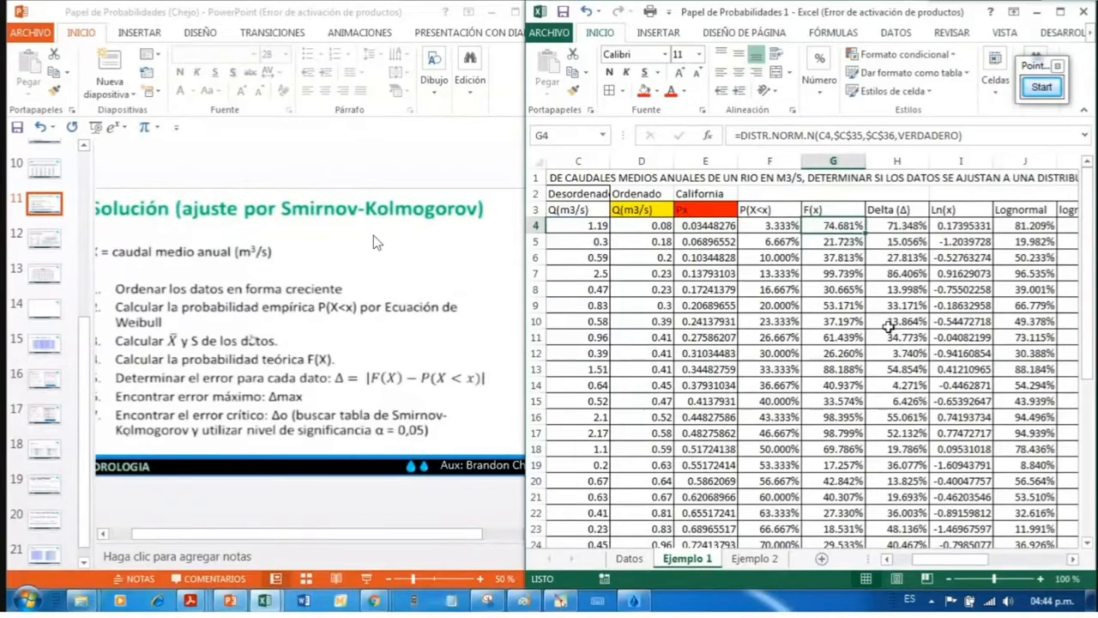
pyautogui.doubleClick(829, 229)
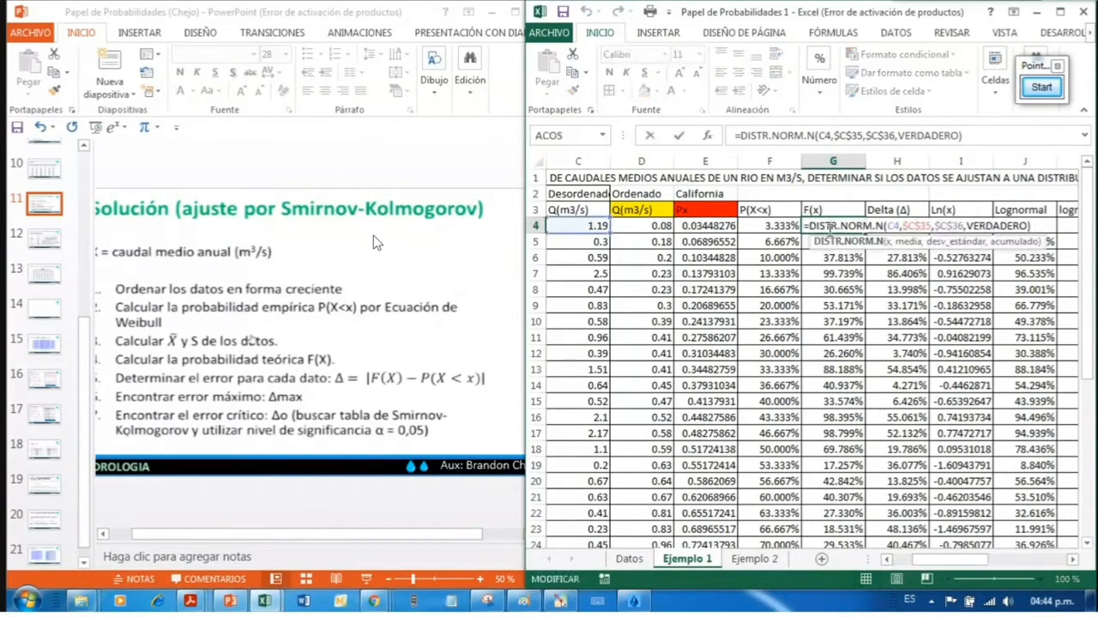
pyautogui.hotkey('ctrl', 'Return')
# Step: Change the F(x) formula in G4 to use the ordered flow: =DISTR.NORM.N(D4,$C$35,$C$36,VERDADERO)
pyautogui.doubleClick(832, 229)
pyautogui.click(642, 225)
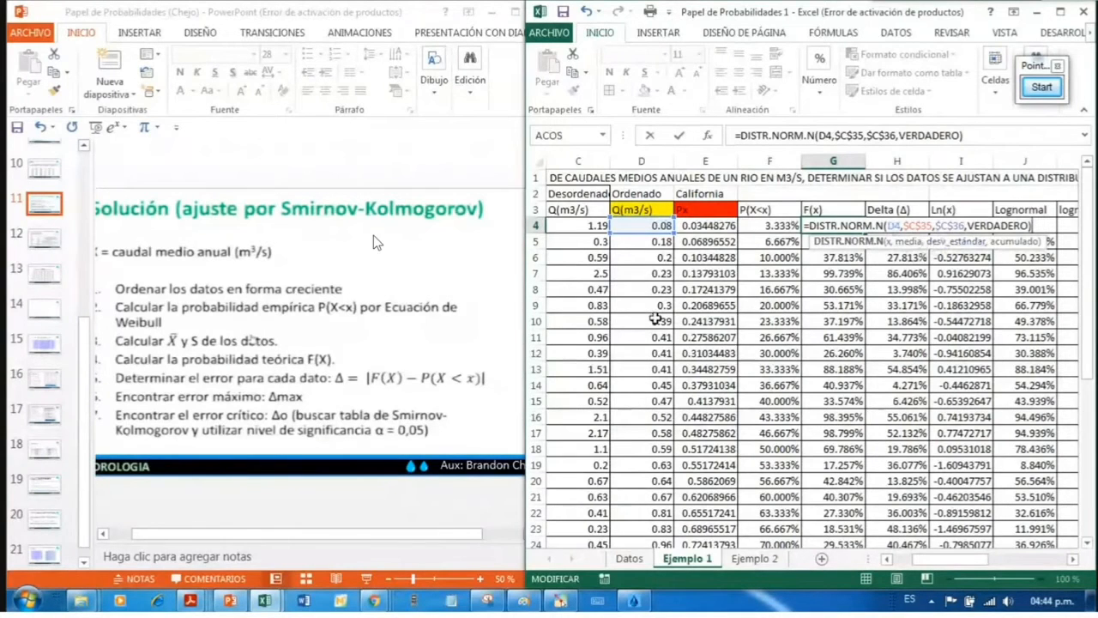
pyautogui.scroll(-7, 655, 319)
pyautogui.moveTo(948, 560); pyautogui.dragTo(607, 327)
pyautogui.scroll(8, 666, 353)
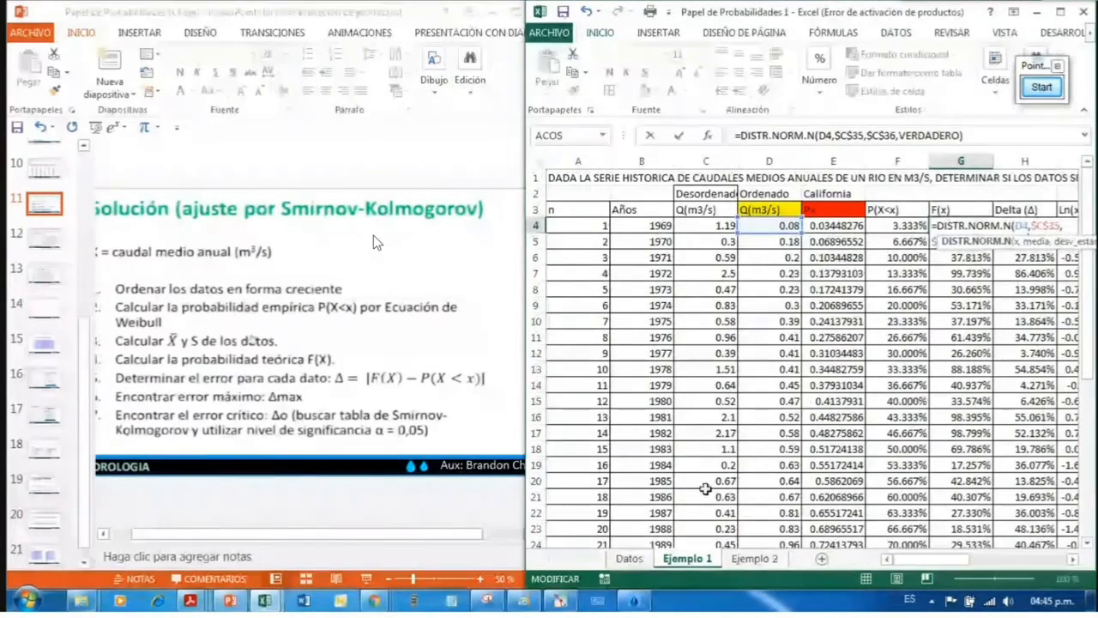
pyautogui.scroll(-5, 704, 489)
pyautogui.moveTo(941, 562); pyautogui.dragTo(967, 559)
pyautogui.scroll(6, 890, 426)
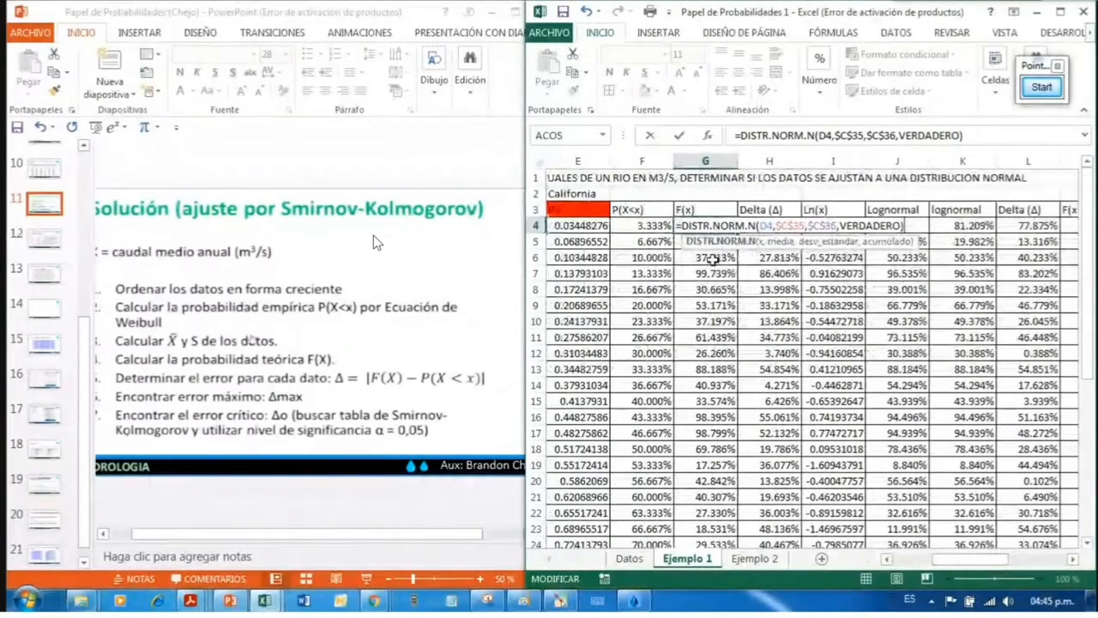
pyautogui.click(719, 225)
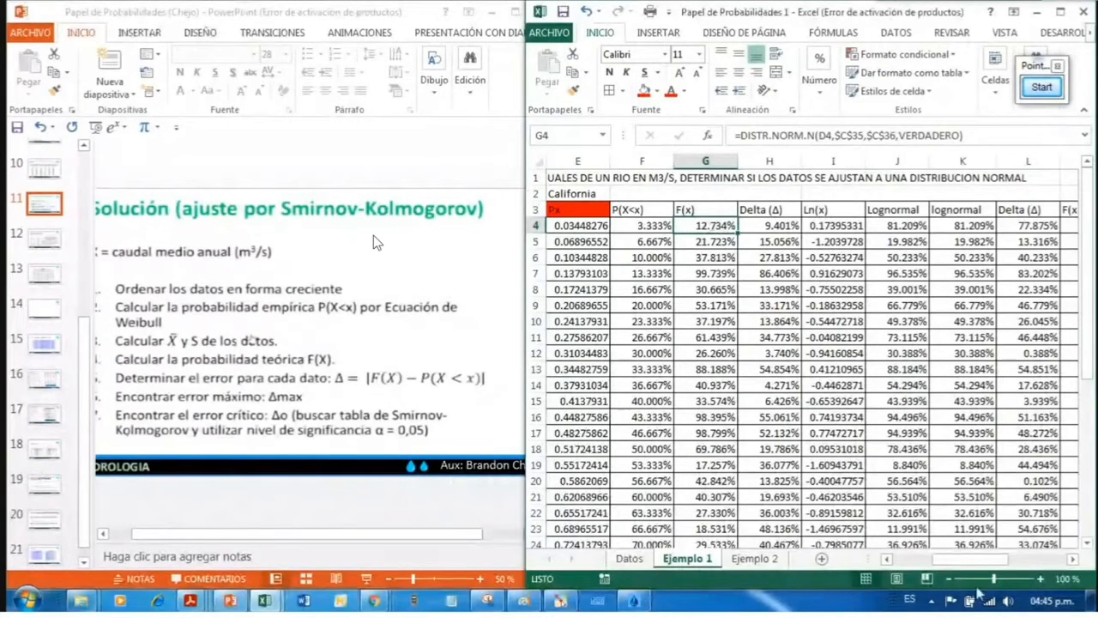
# Step: Change the x argument of the F(x) formula in G5 to the ordered flow in D5
pyautogui.moveTo(976, 559); pyautogui.dragTo(967, 560)
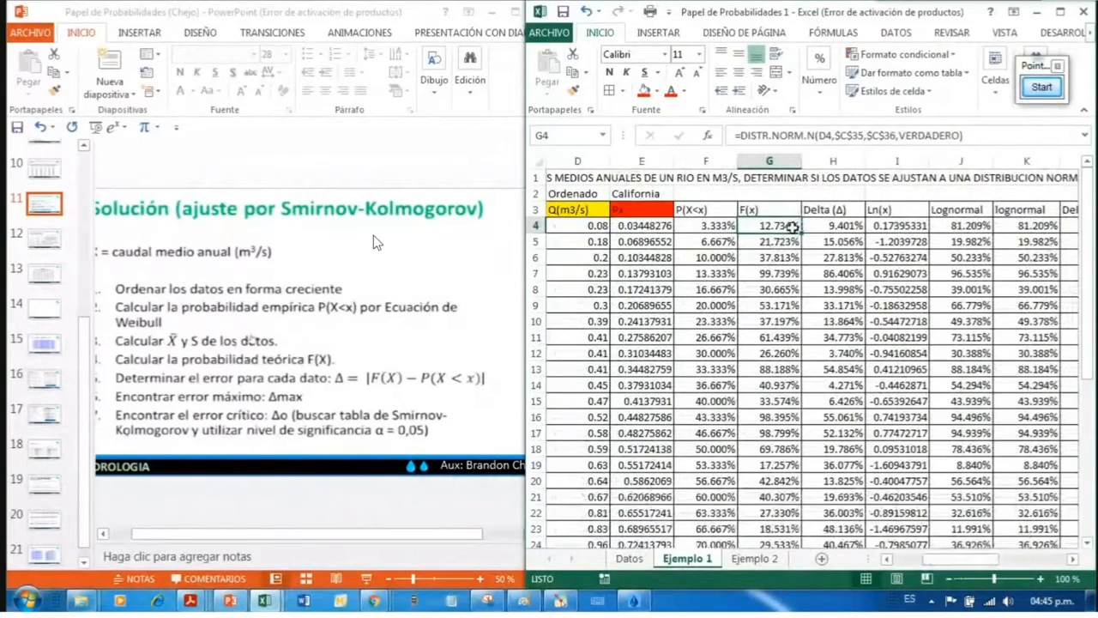
pyautogui.moveTo(800, 232)
pyautogui.mouseDown()
pyautogui.moveTo(805, 273)
pyautogui.moveTo(802, 233)
pyautogui.mouseUp()
pyautogui.doubleClick(767, 241)
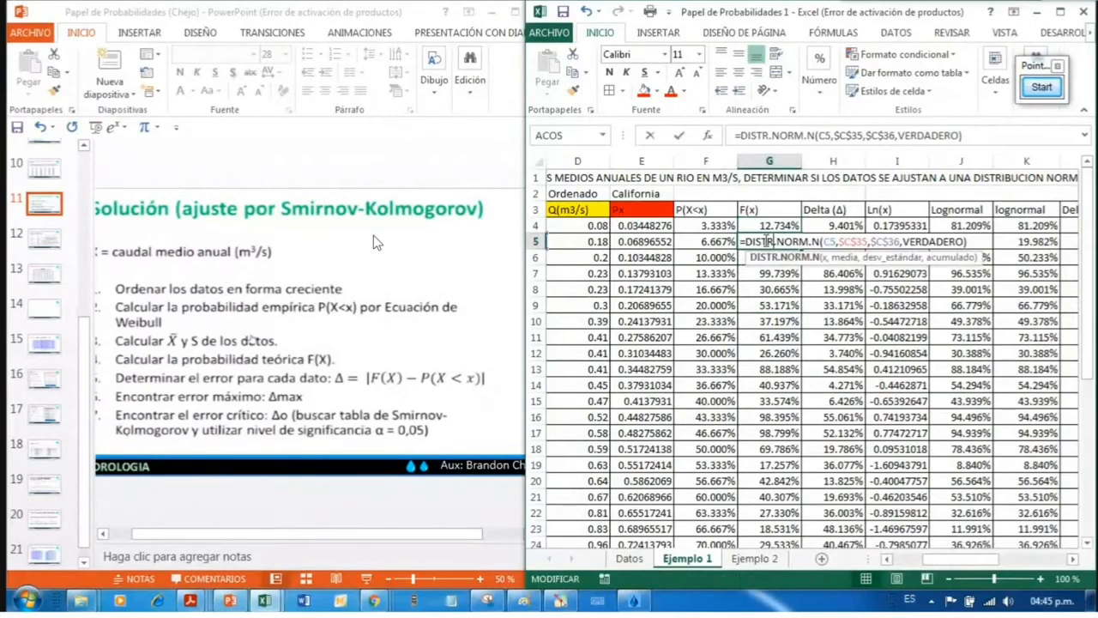
pyautogui.moveTo(963, 559); pyautogui.dragTo(952, 559)
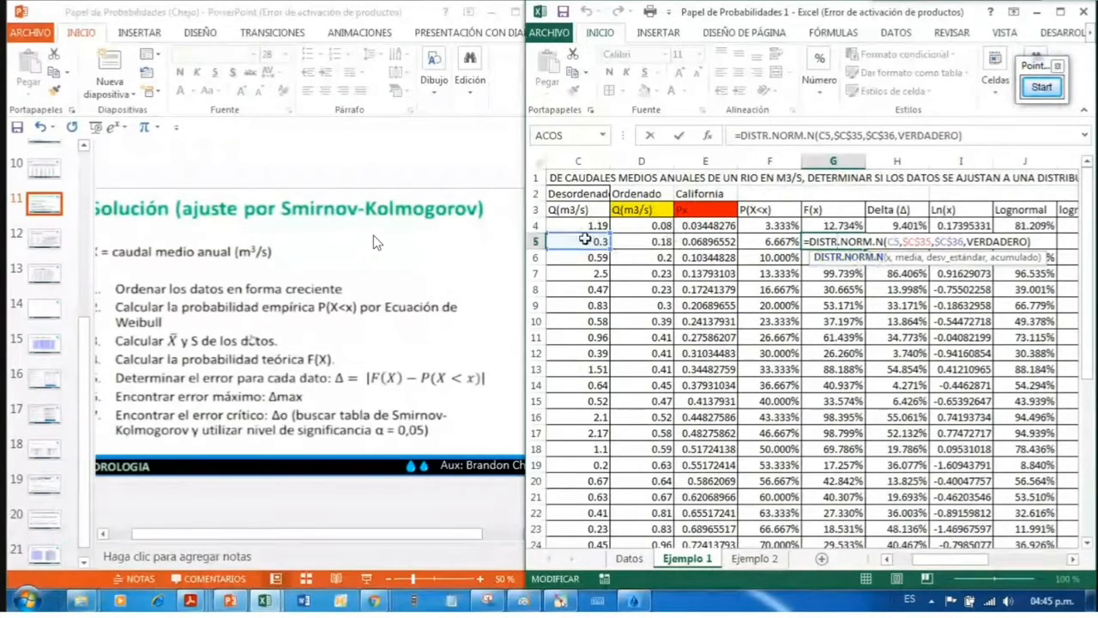
pyautogui.click(658, 246)
pyautogui.press('Return')
# Step: Copy the corrected F(x) formulas from G4:G5 down the rest of the column
pyautogui.moveTo(848, 224); pyautogui.dragTo(867, 248)
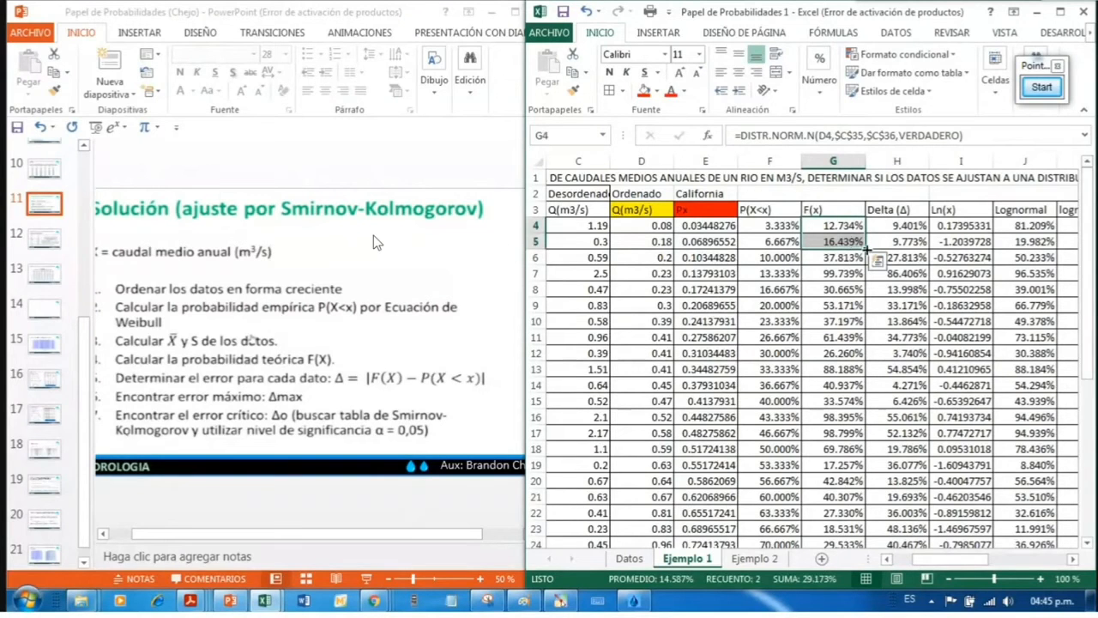
pyautogui.doubleClick(866, 248)
pyautogui.click(770, 210)
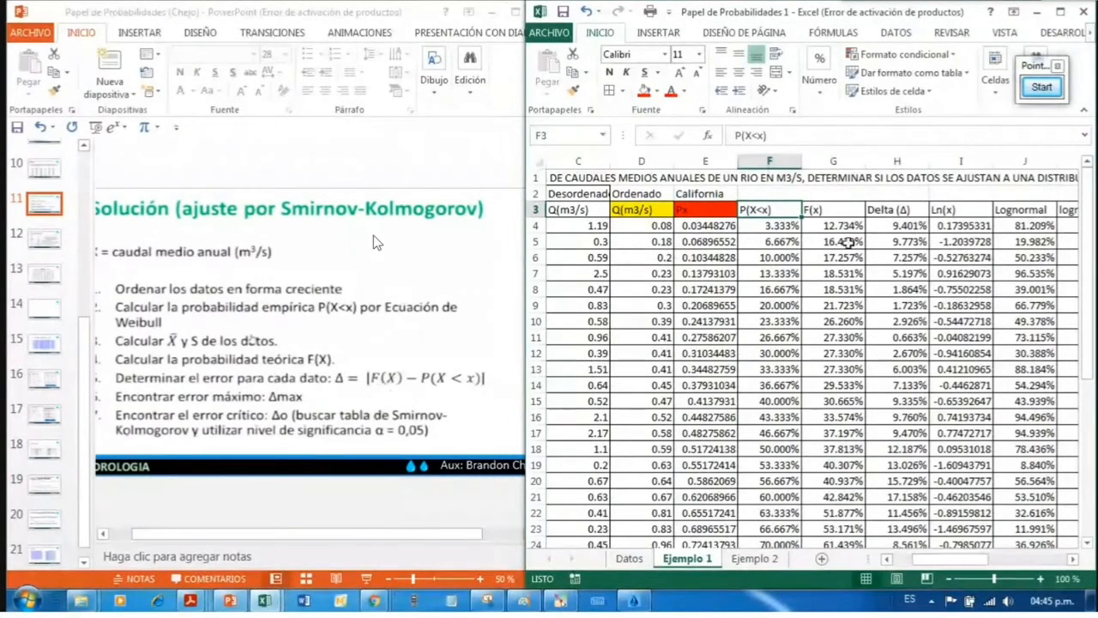
# Step: Reverse the subtraction in the first Delta cell, H4, so the formula reads =ABS(G4-F4)
pyautogui.click(892, 226)
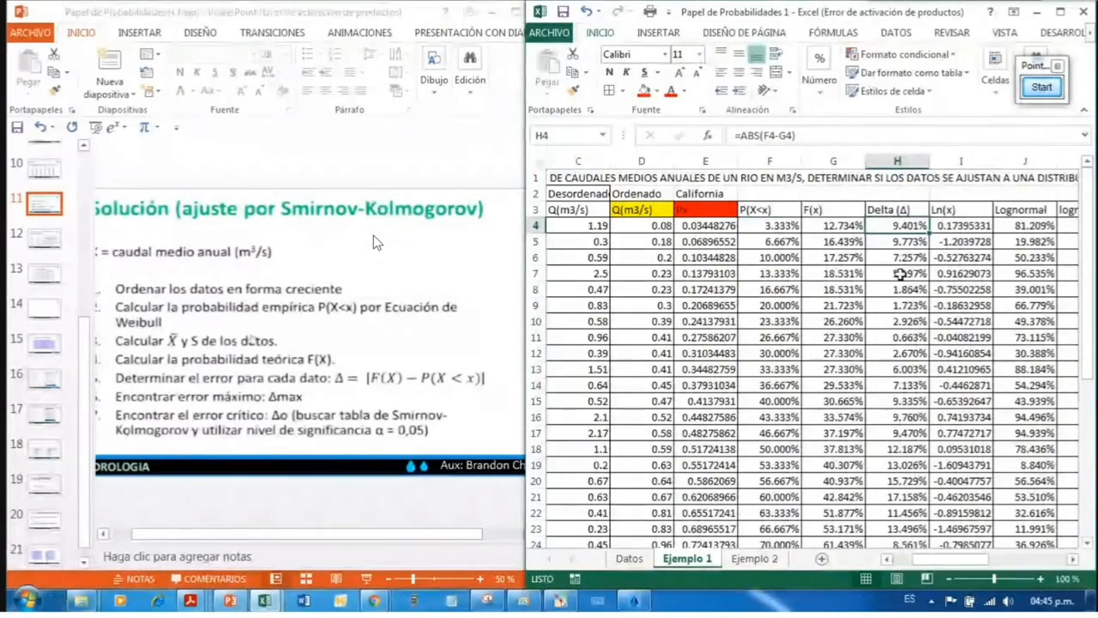
pyautogui.doubleClick(891, 225)
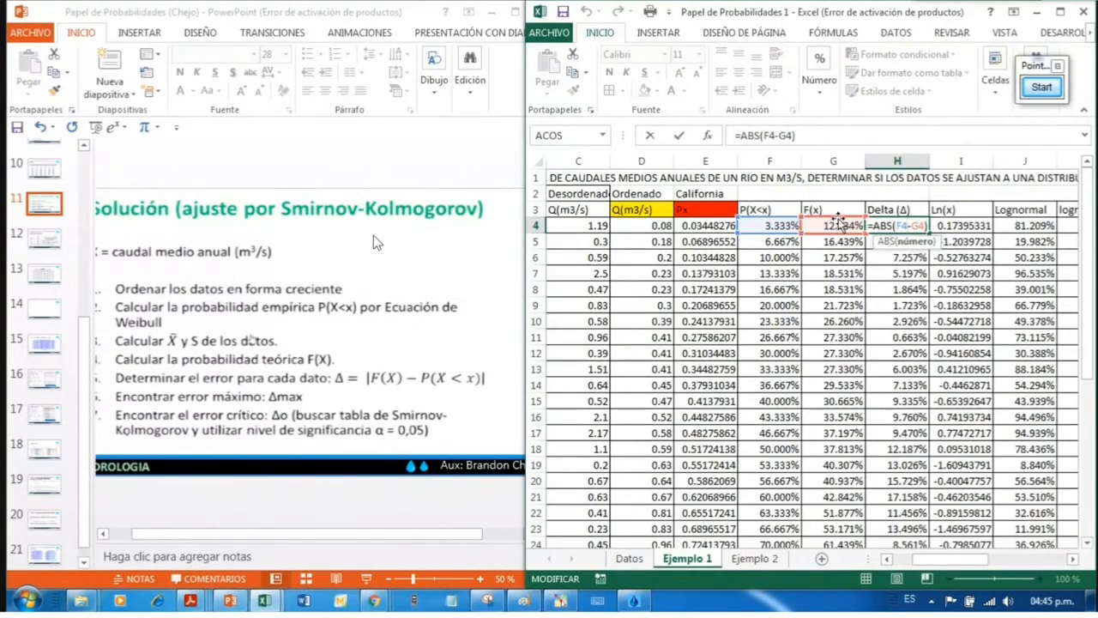
pyautogui.moveTo(839, 219); pyautogui.dragTo(769, 225)
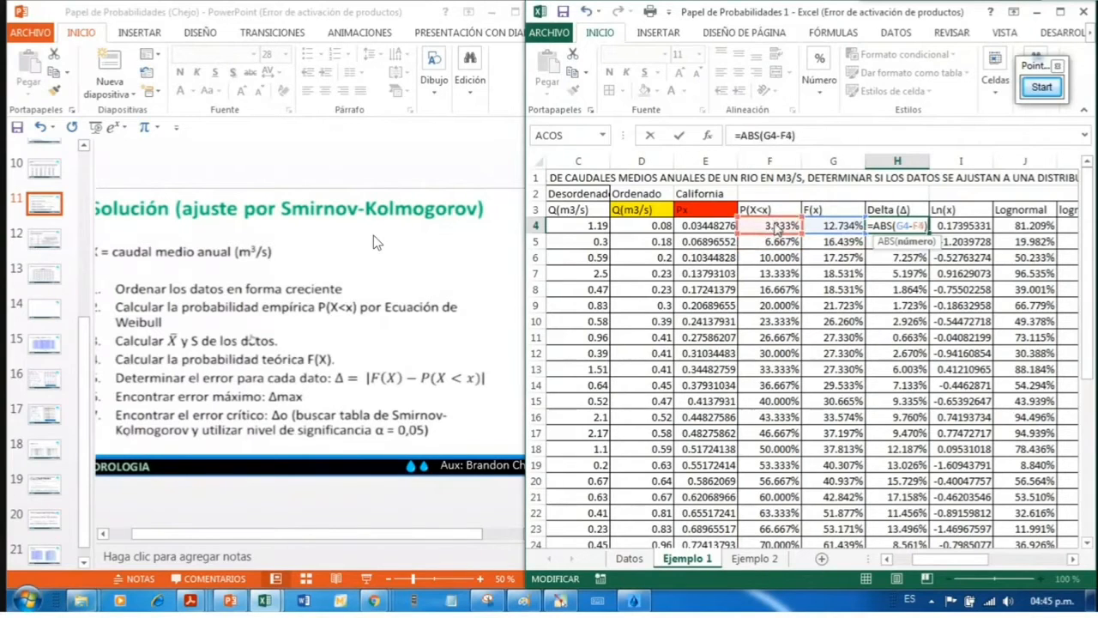
pyautogui.hotkey('ctrl', 'Return')
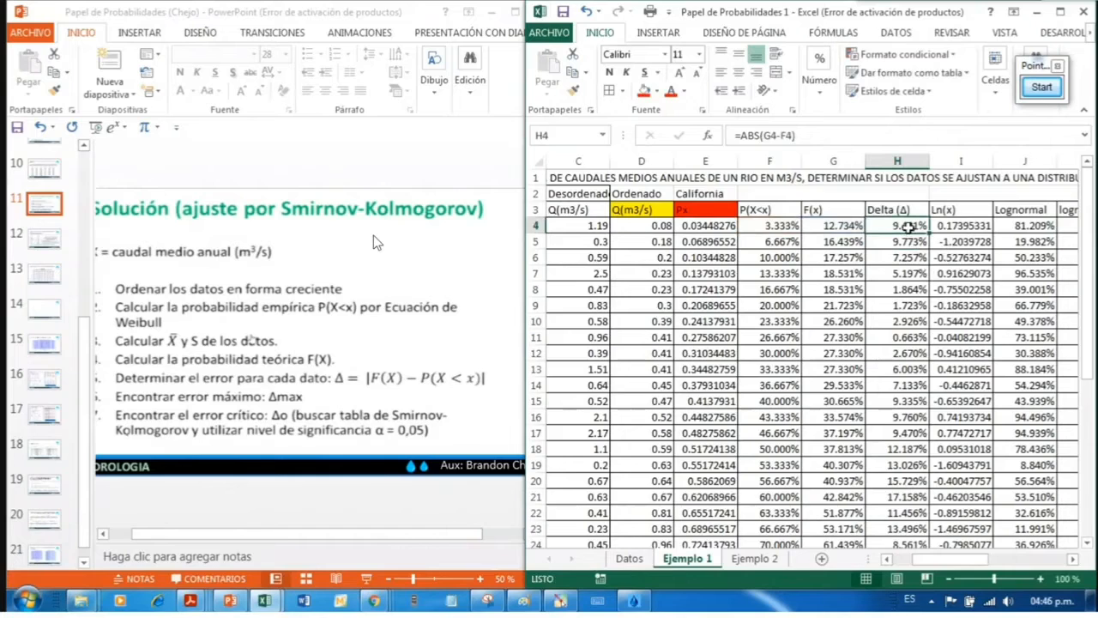
# Step: Maximize the Excel window and apply the thousands-separator accounting format to the Delta value in H4
pyautogui.click(659, 33)
pyautogui.click(598, 34)
pyautogui.click(1061, 13)
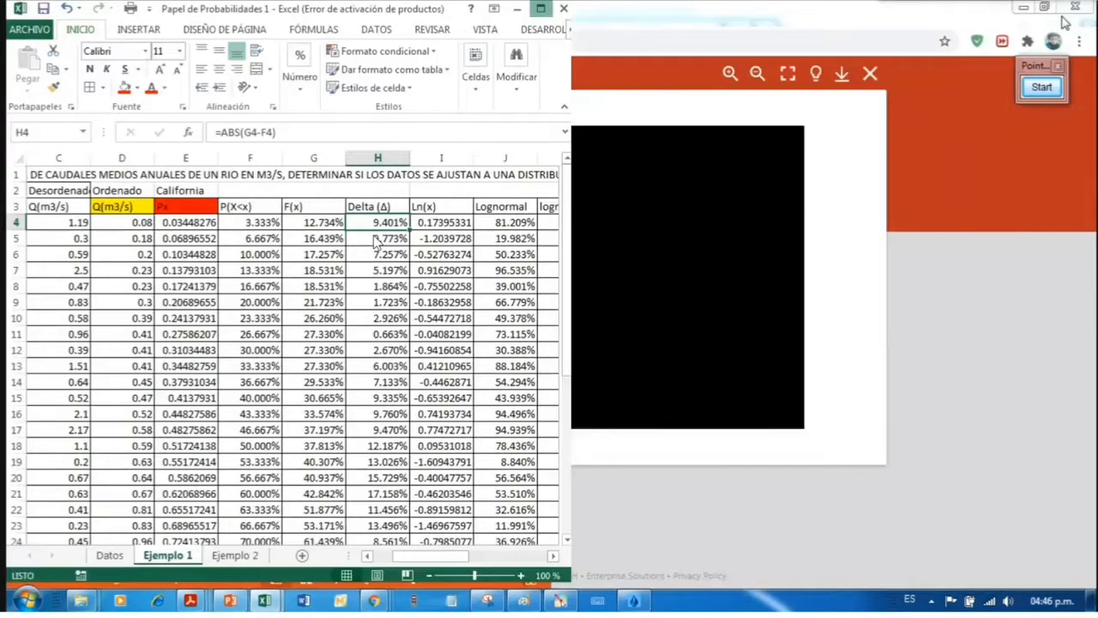
pyautogui.click(525, 82)
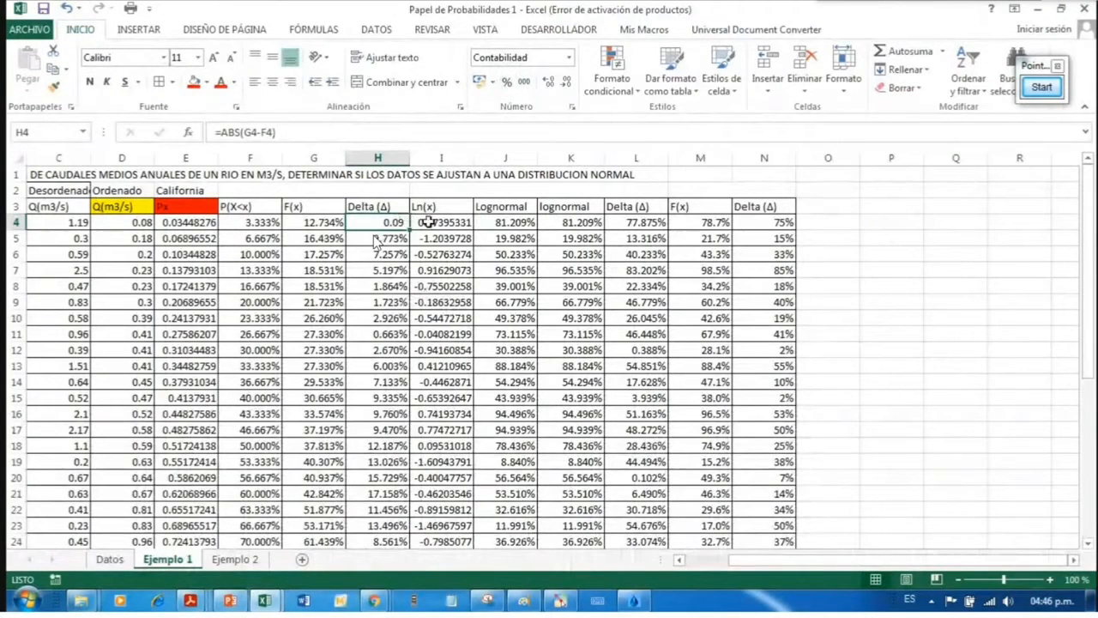
# Step: Format the Delta value in H4 as a percentage with three decimals
pyautogui.click(507, 82)
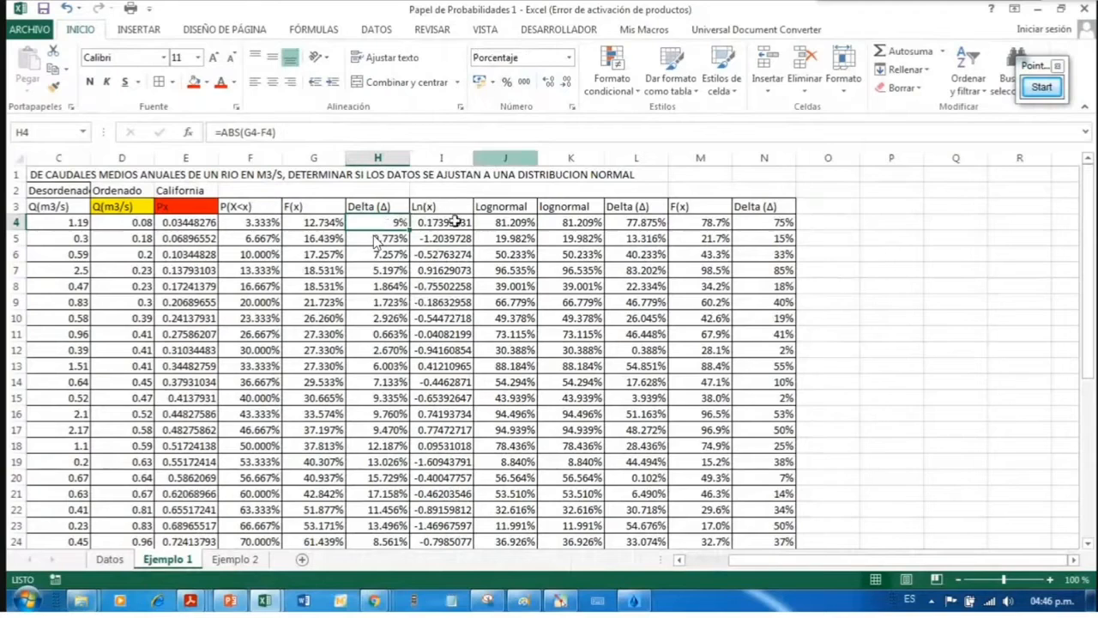
pyautogui.click(547, 82)
pyautogui.click(547, 81)
pyautogui.click(546, 81)
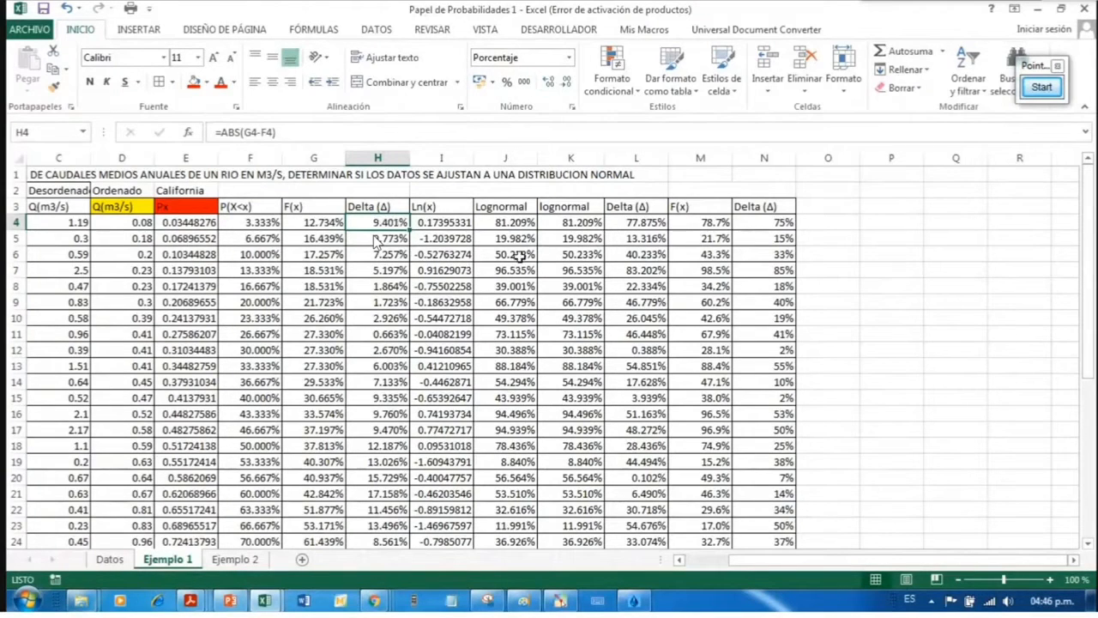
# Step: Look over the Delta column and place the Excel window beside the PowerPoint slide listing the Smirnov-Kolmogorov solution steps
pyautogui.scroll(-2, 395, 324)
pyautogui.scroll(2, 393, 256)
pyautogui.scroll(-4, 393, 256)
pyautogui.scroll(-2, 394, 255)
pyautogui.scroll(5, 396, 254)
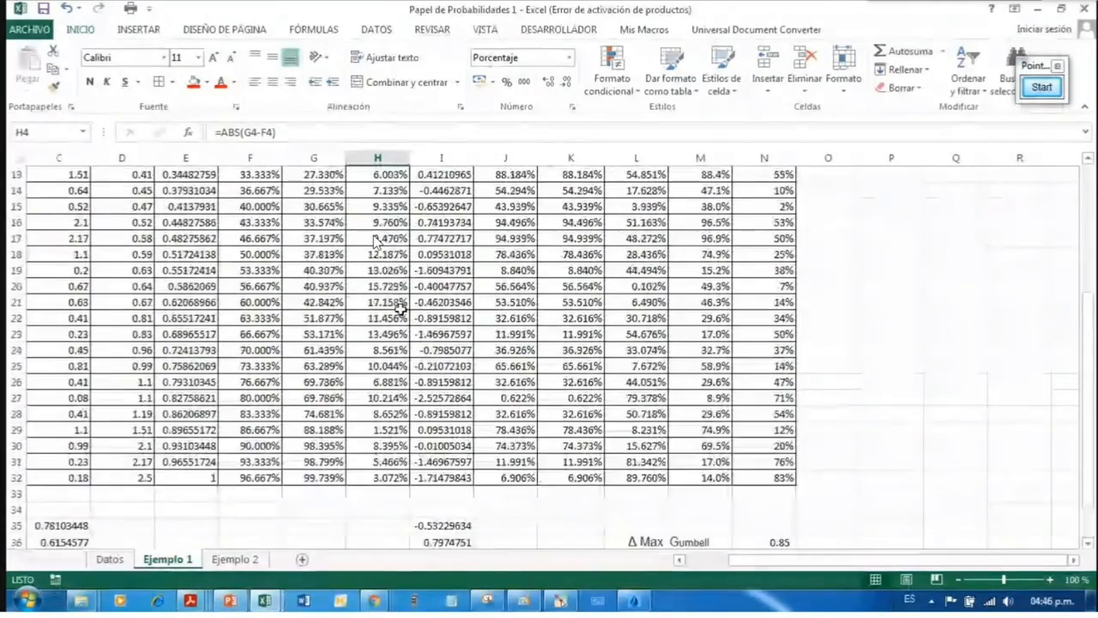
pyautogui.doubleClick(684, 8)
pyautogui.moveTo(946, 140); pyautogui.dragTo(1097, 160)
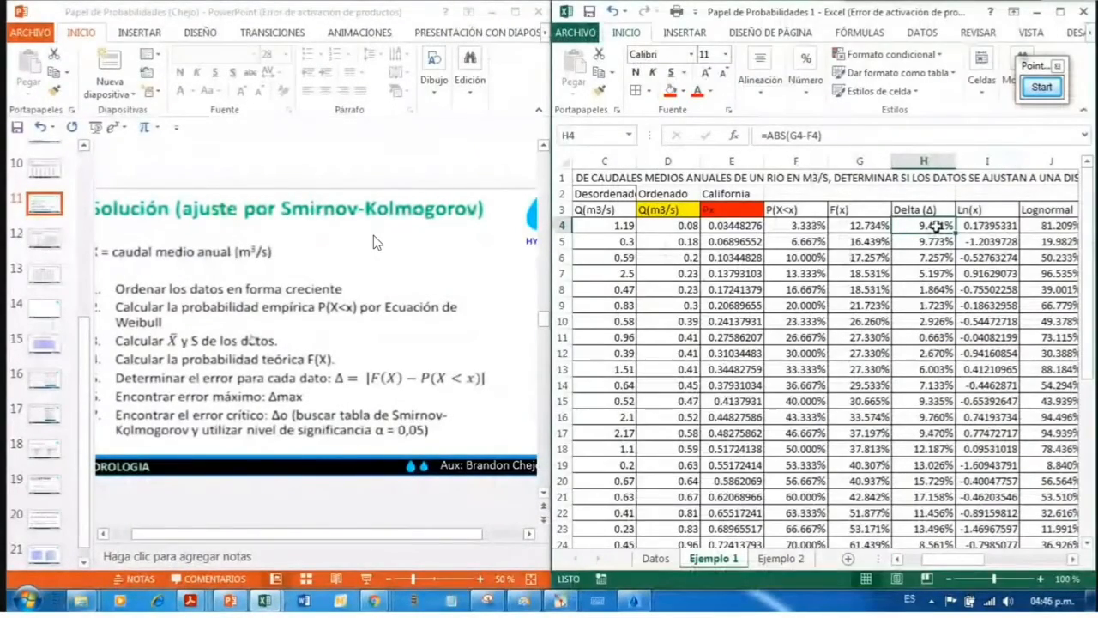
# Step: Copy the corrected Delta formula from H4 down the column to H32
pyautogui.scroll(-2, 931, 240)
pyautogui.scroll(2, 931, 245)
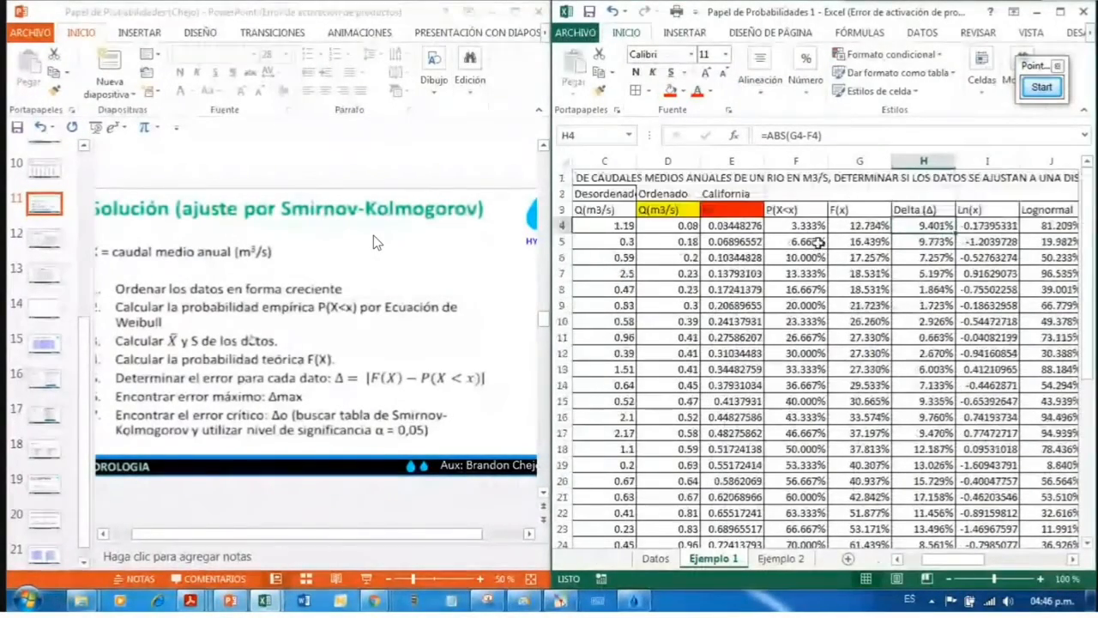
pyautogui.scroll(-3, 893, 313)
pyautogui.scroll(-2, 944, 335)
pyautogui.scroll(5, 927, 326)
pyautogui.scroll(-5, 910, 320)
pyautogui.scroll(-1, 910, 320)
pyautogui.scroll(4, 909, 320)
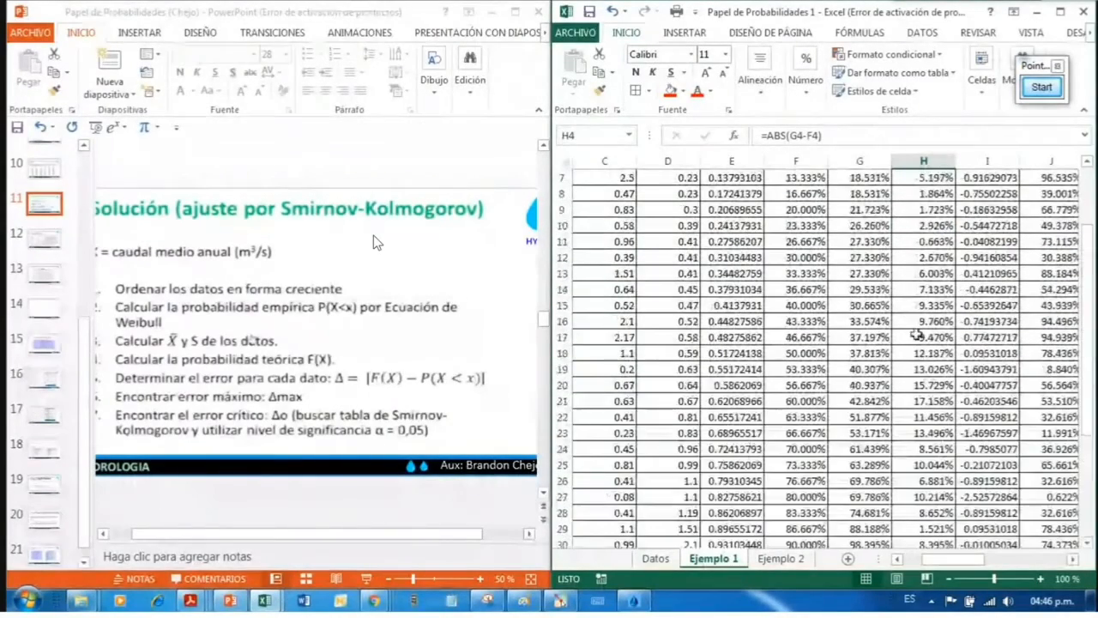
pyautogui.scroll(2, 927, 258)
pyautogui.moveTo(955, 233); pyautogui.dragTo(936, 530)
pyautogui.scroll(3, 926, 358)
pyautogui.scroll(-5, 919, 348)
pyautogui.scroll(-2, 913, 341)
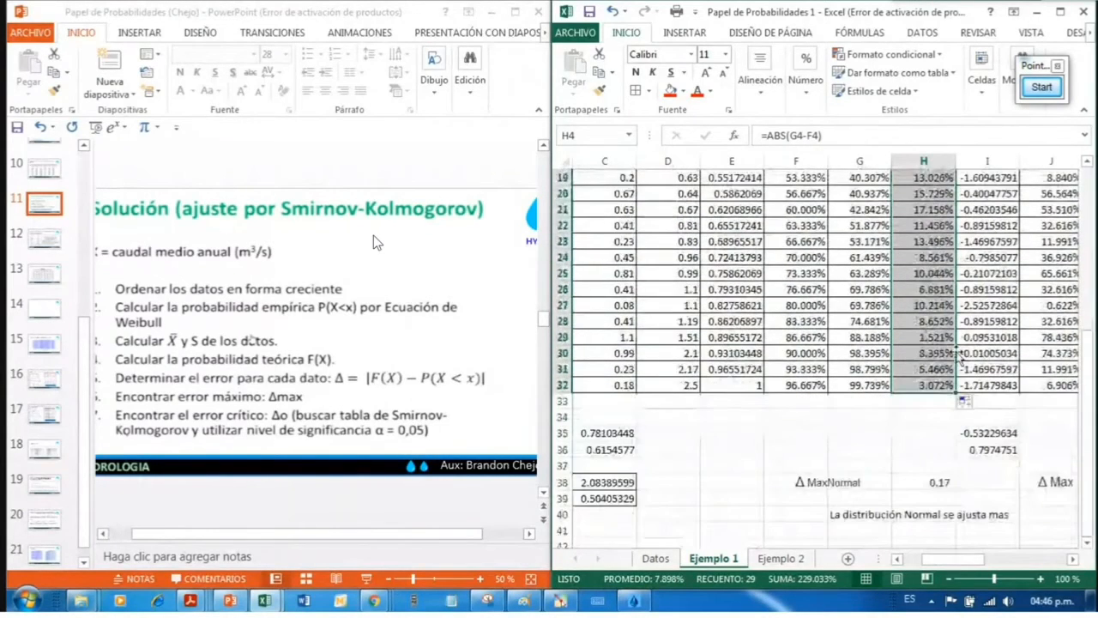
pyautogui.click(925, 432)
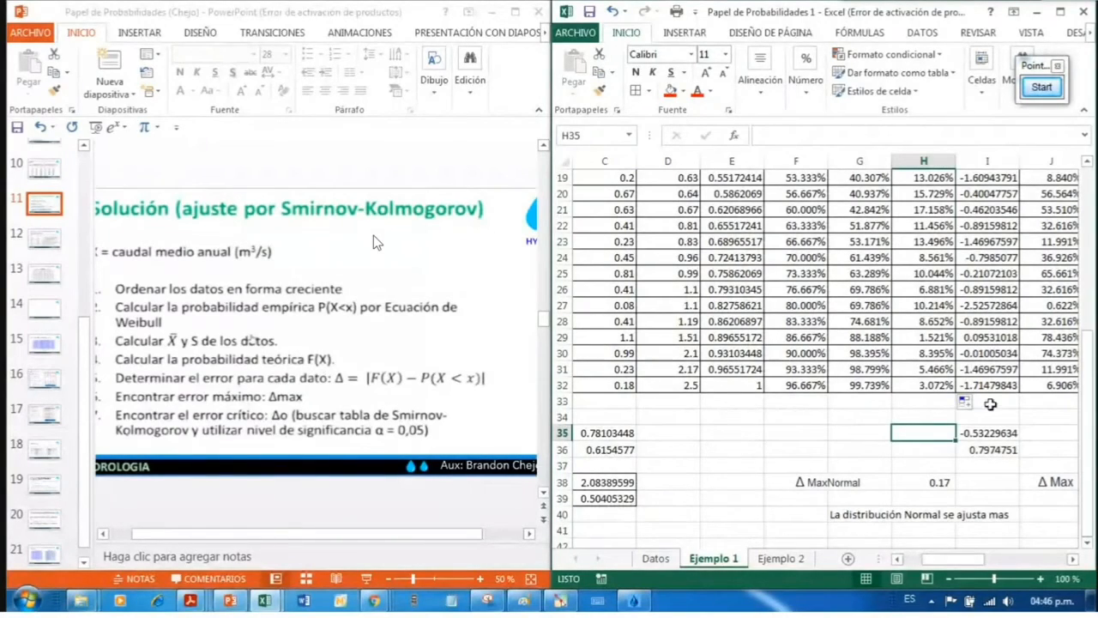
# Step: Review the Delta values and inspect which range the MAX formula of Δ MaxNormal in H38 covers, leaving the formula unedited
pyautogui.scroll(6, 905, 387)
pyautogui.scroll(-2, 926, 274)
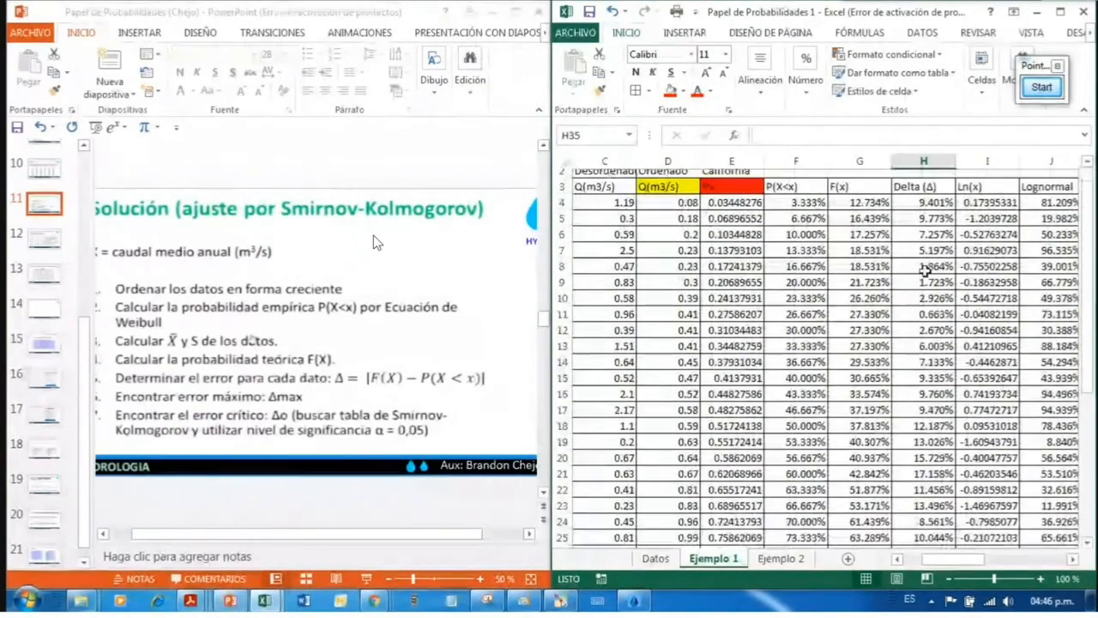
pyautogui.moveTo(926, 274); pyautogui.dragTo(944, 369)
pyautogui.scroll(-5, 942, 424)
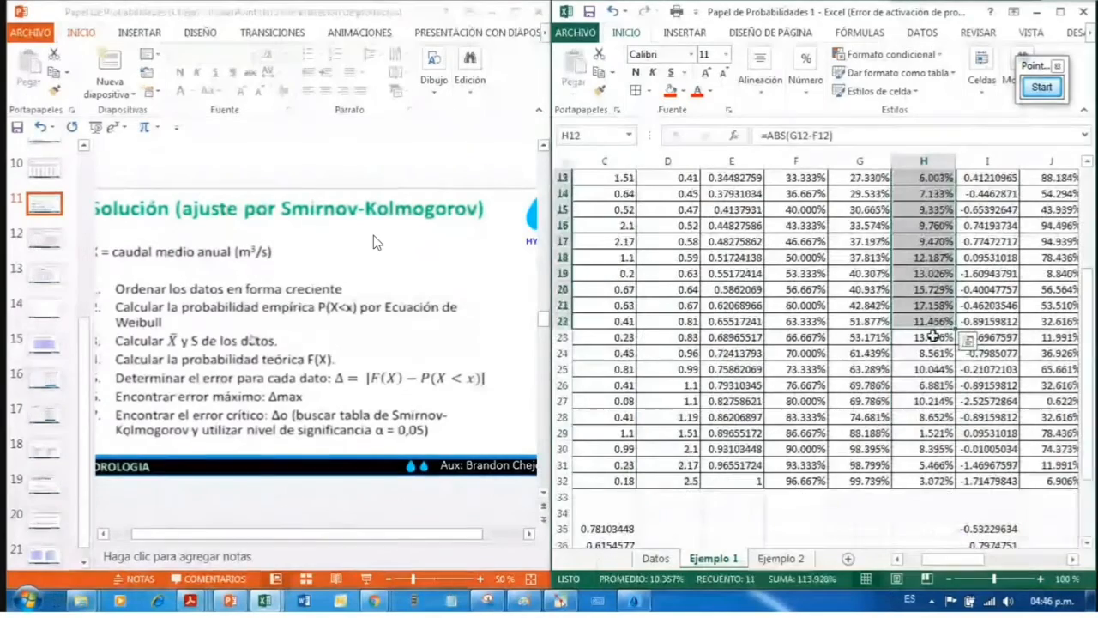
pyautogui.click(930, 435)
pyautogui.doubleClick(930, 436)
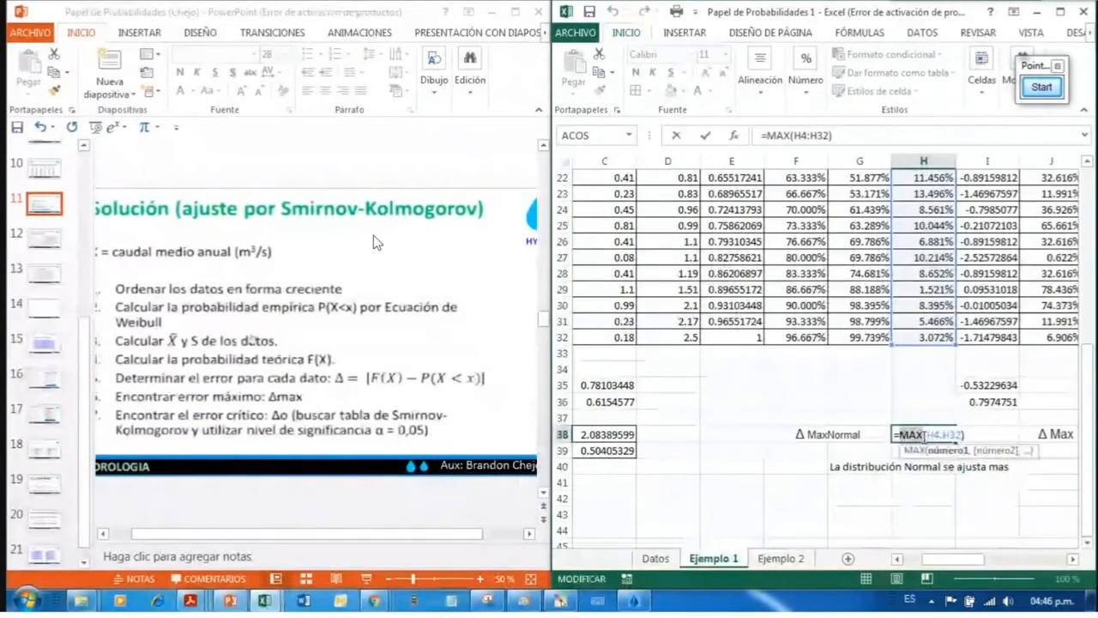
pyautogui.scroll(7, 930, 336)
pyautogui.scroll(-7, 930, 386)
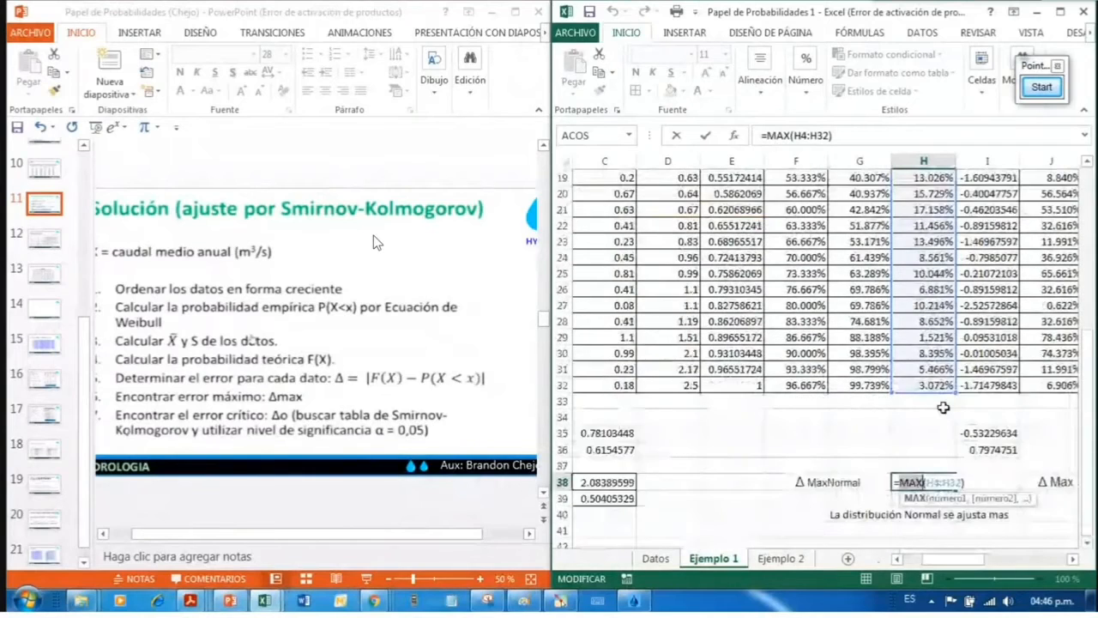
pyautogui.press('Escape')
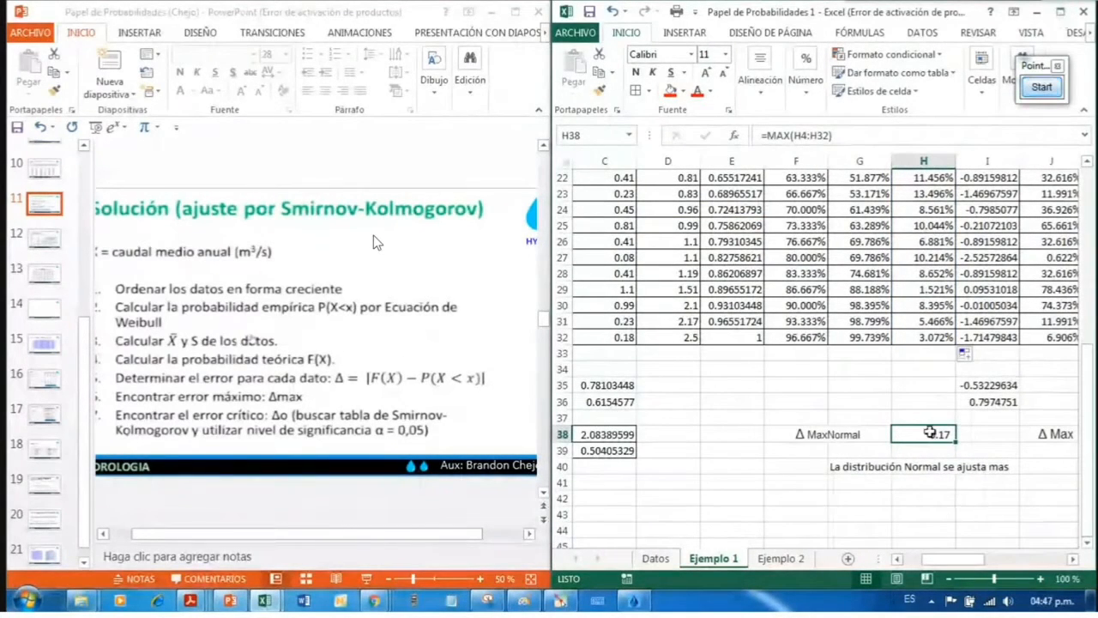
# Step: Try the percentage format on the maximum Delta in H38 and return it to the thousands-separator accounting format
pyautogui.click(804, 69)
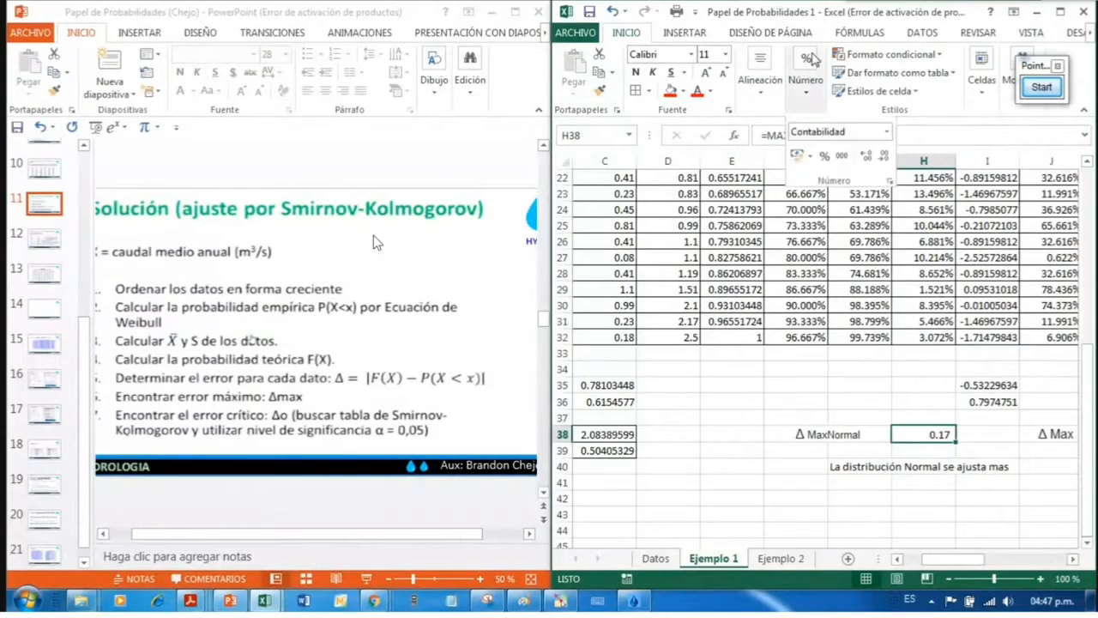
pyautogui.click(823, 159)
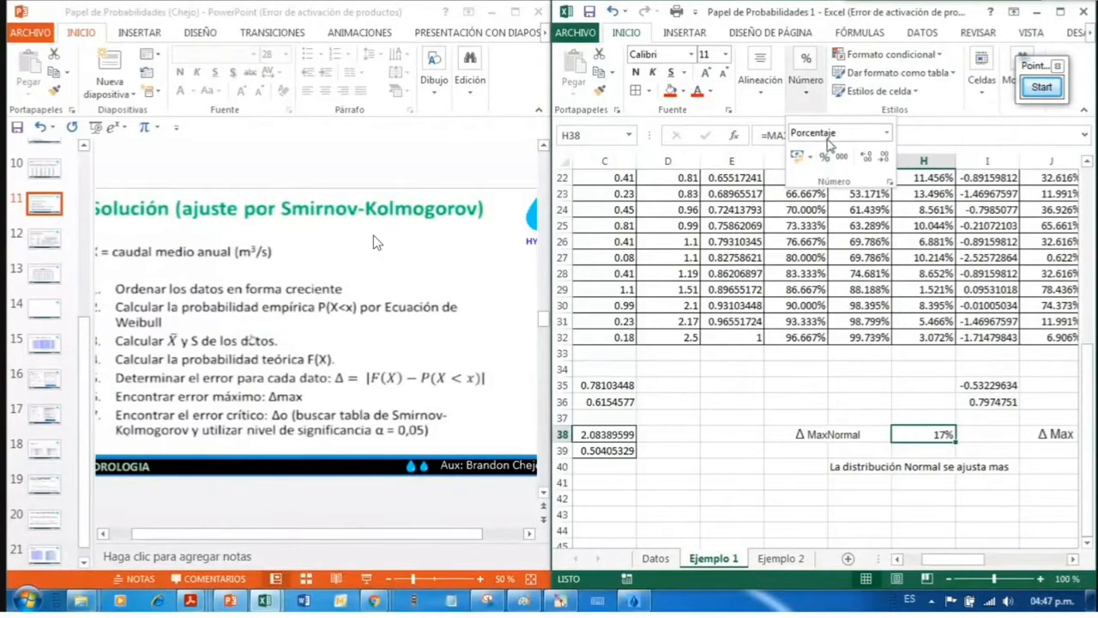
pyautogui.click(842, 157)
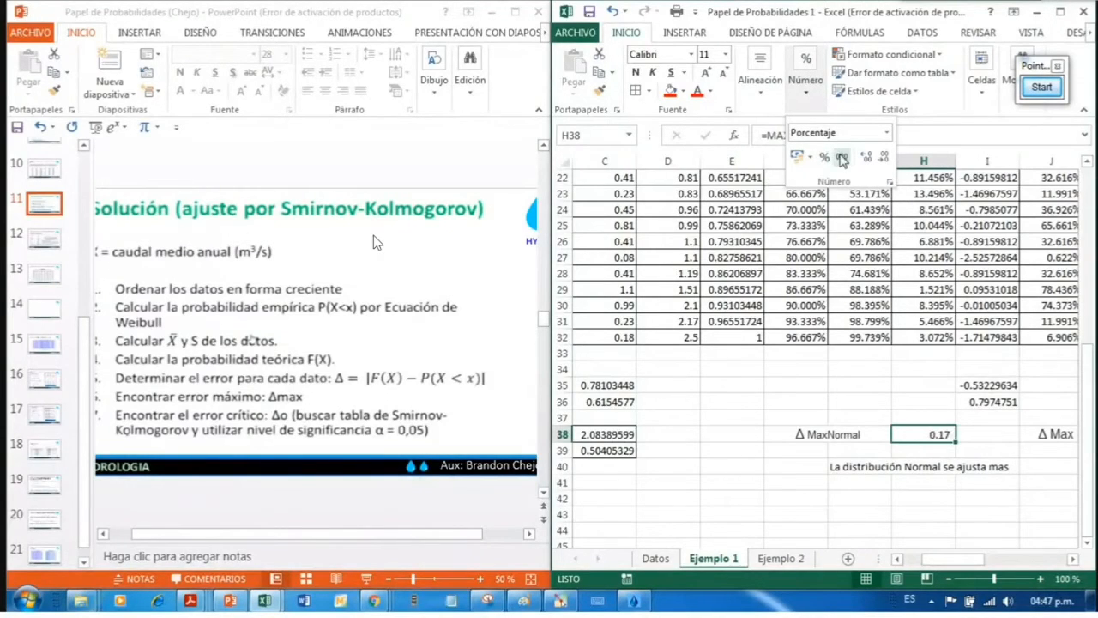
pyautogui.click(825, 383)
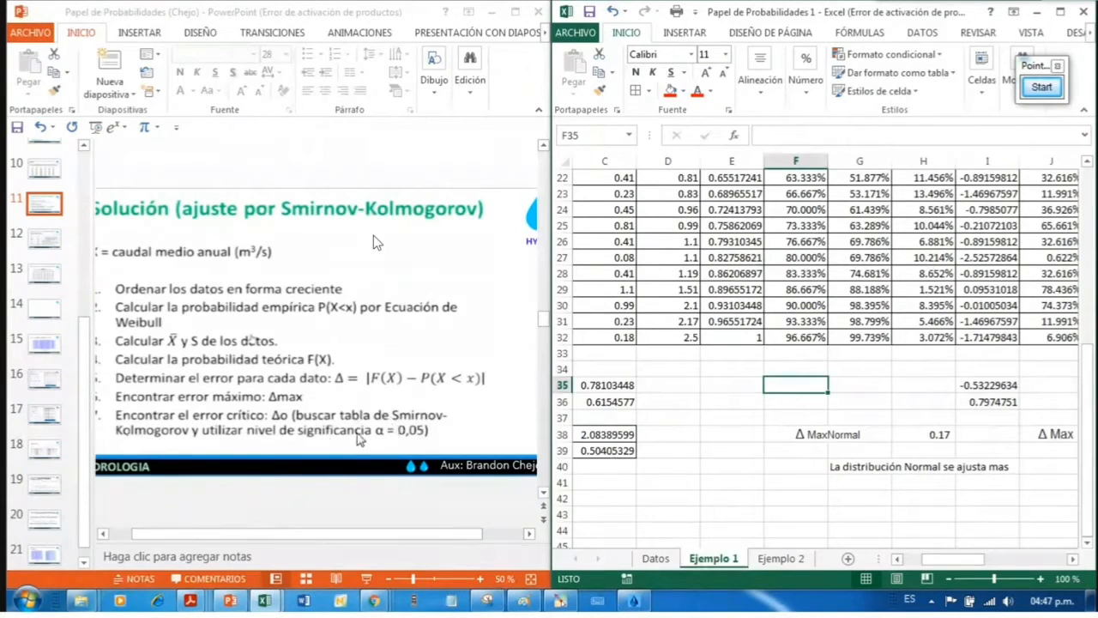
# Step: Maximize the Excel window, fill the Δ MaxNormal label and its value in H38 with light blue, and add borders to them
pyautogui.moveTo(892, 11); pyautogui.dragTo(815, 2)
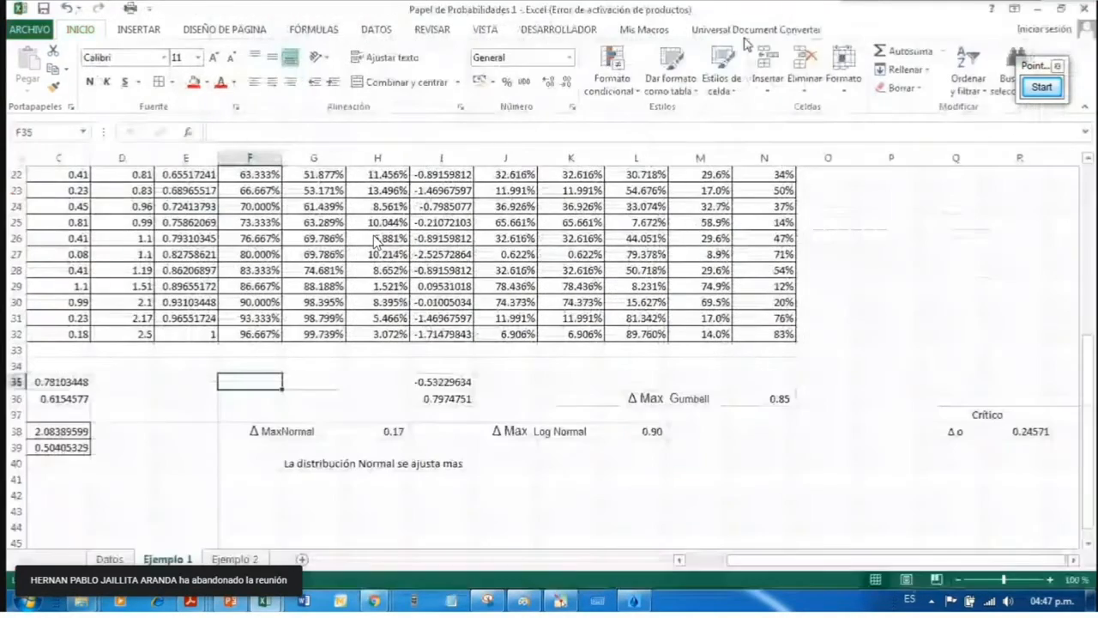
pyautogui.click(295, 478)
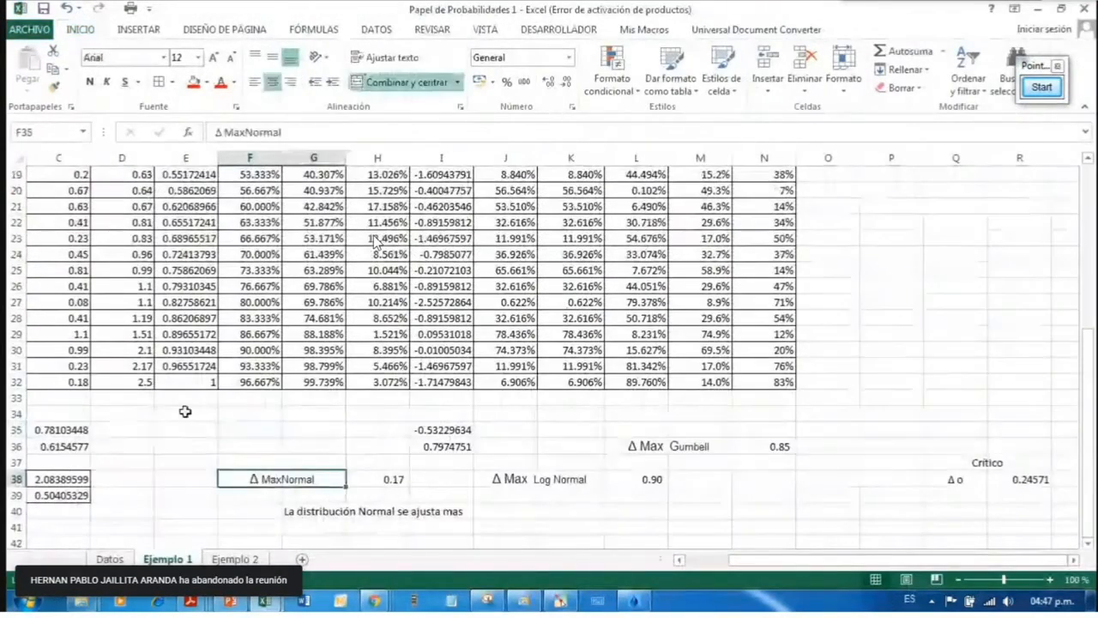
pyautogui.click(207, 83)
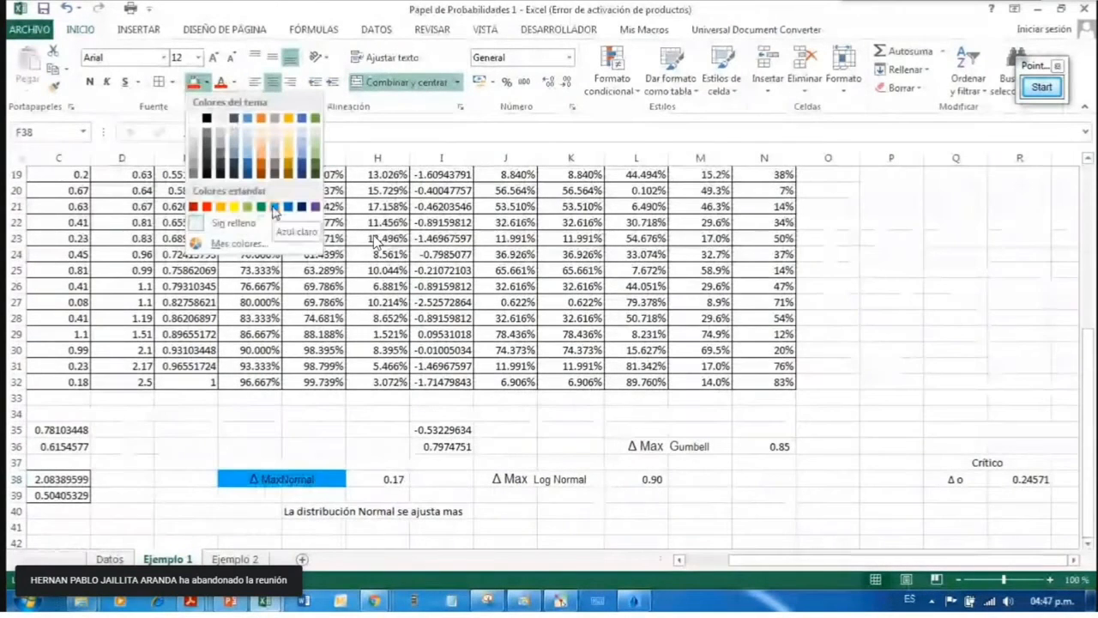
pyautogui.click(274, 212)
pyautogui.click(389, 478)
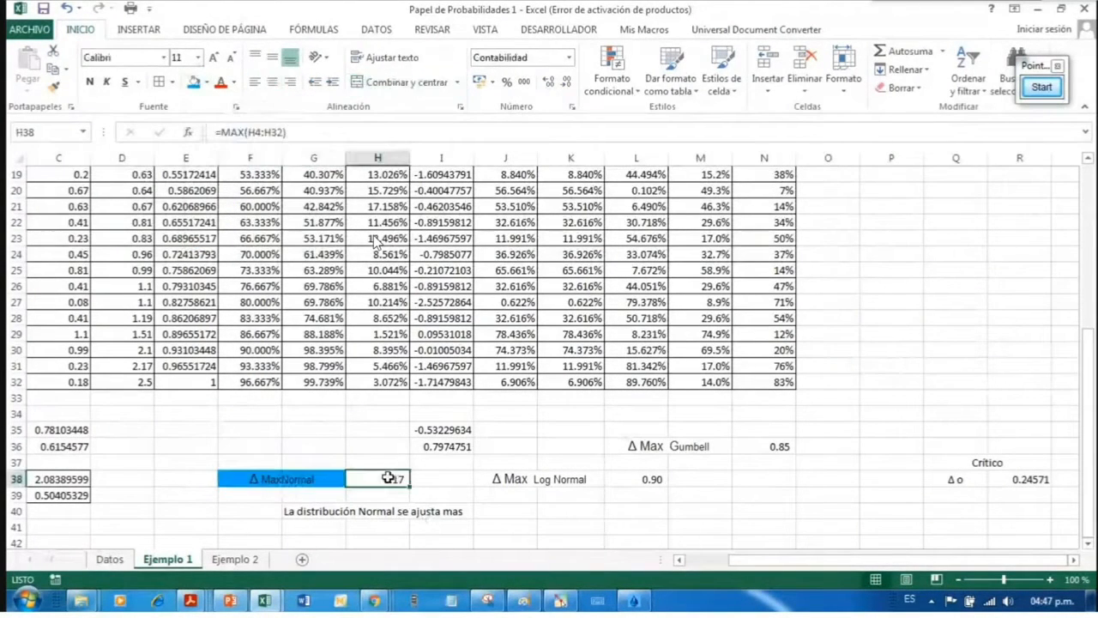
pyautogui.click(194, 82)
pyautogui.moveTo(284, 478); pyautogui.dragTo(374, 479)
pyautogui.click(328, 418)
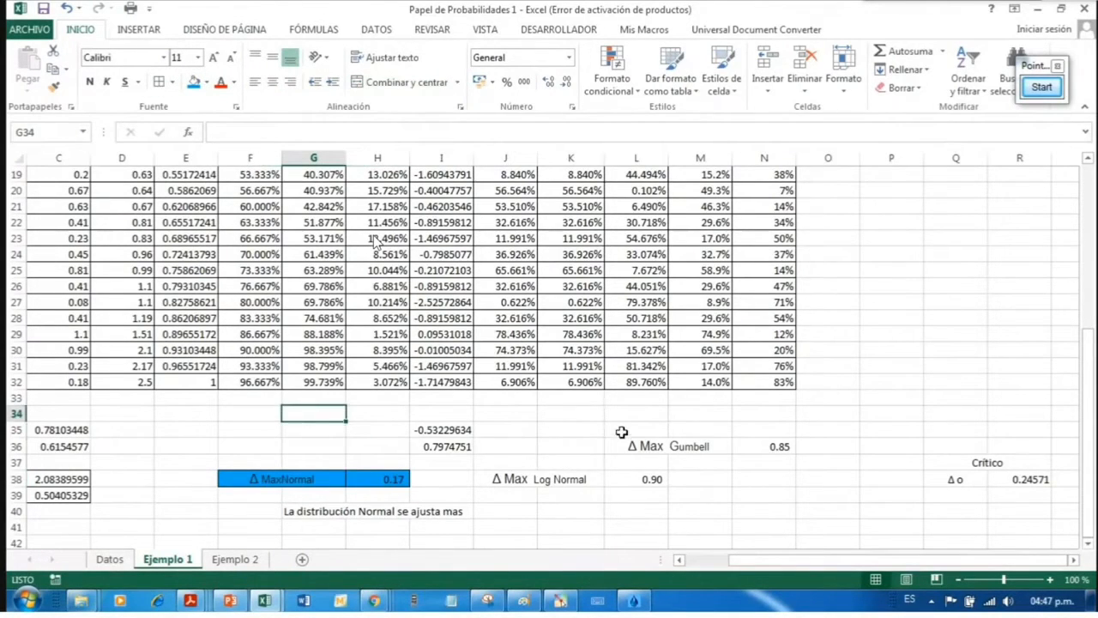
# Step: Switch to PowerPoint and maximize it to read the error steps on the Smirnov-Kolmogorov solution slide
pyautogui.click(191, 600)
pyautogui.click(264, 600)
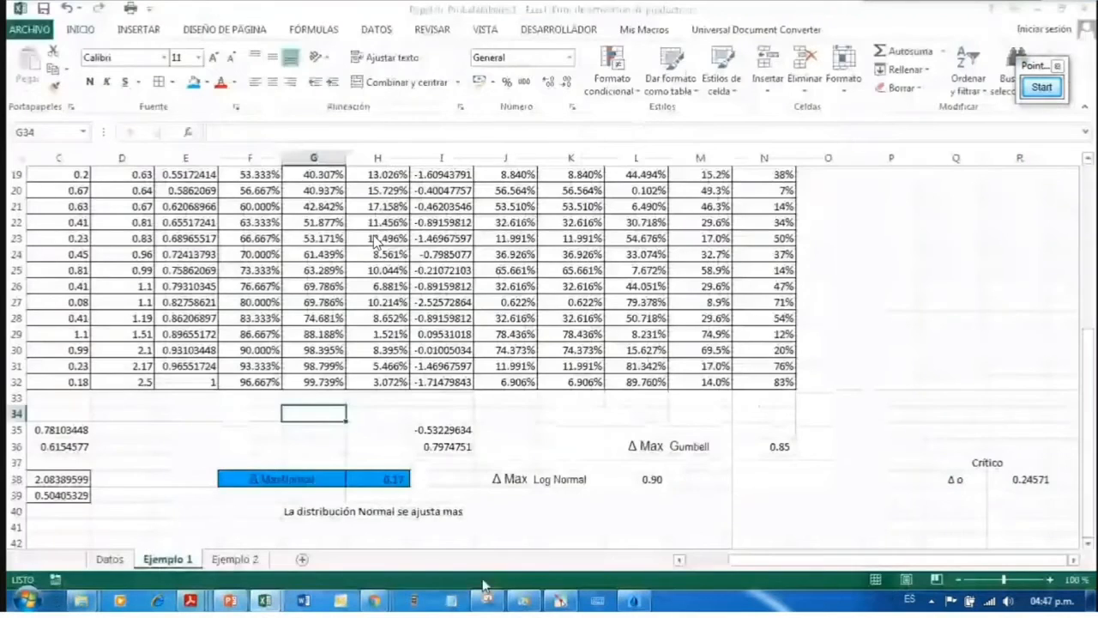
pyautogui.click(230, 600)
pyautogui.doubleClick(382, 12)
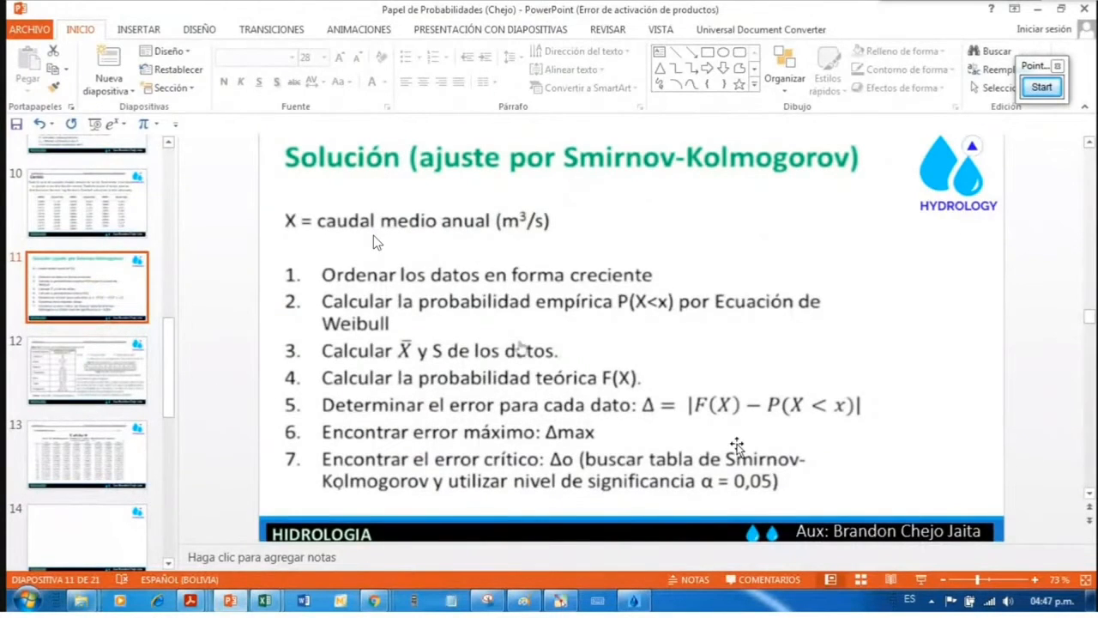
# Step: Switch to the Tablas Inferencia (Estadística) PDF in Adobe Acrobat Reader and find the Kolmogorov-Smirnov table on page 2
pyautogui.hotkey('alt', 'Tab')
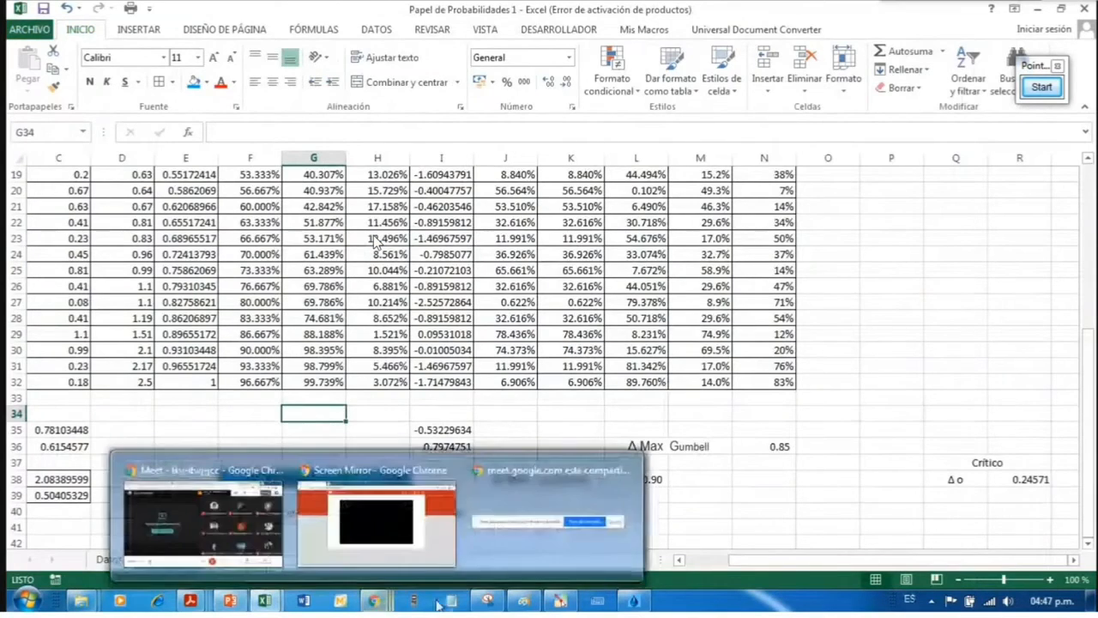
pyautogui.moveTo(206, 605)
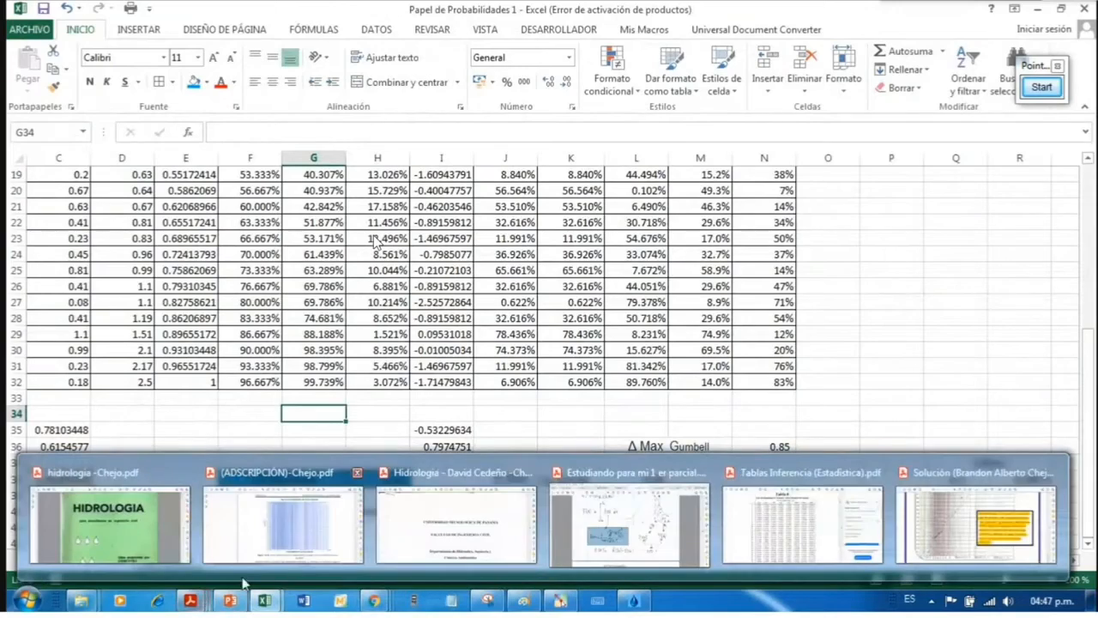
pyautogui.click(822, 527)
pyautogui.scroll(-10, 449, 281)
pyautogui.scroll(8, 449, 282)
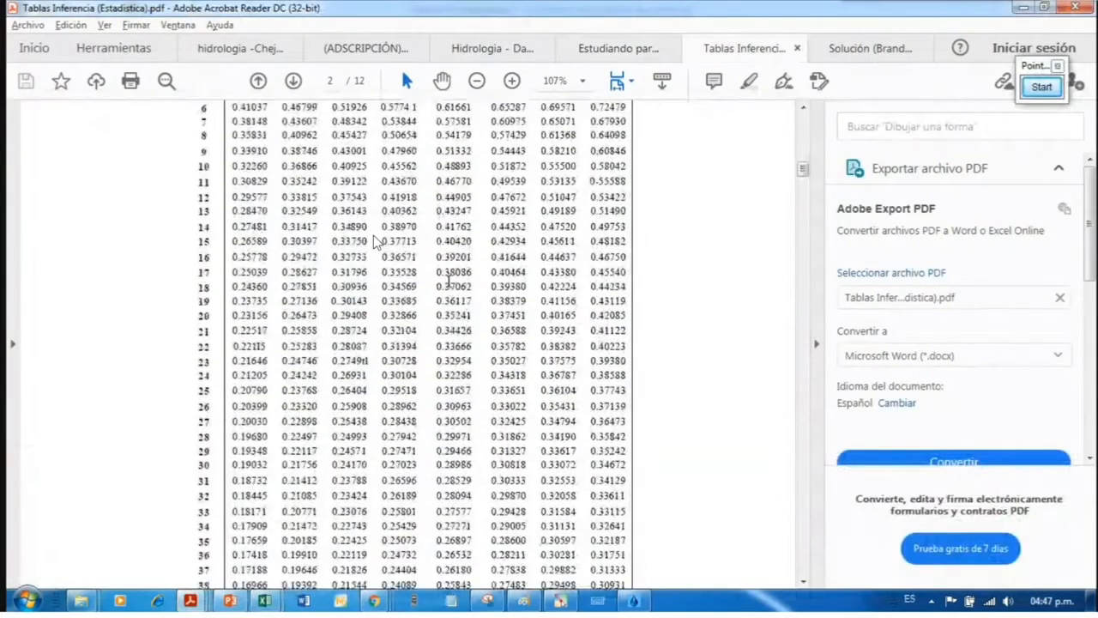
# Step: Examine the critical values of Tabla 8 from its heading down to the last row on the page
pyautogui.scroll(-7, 473, 318)
pyautogui.moveTo(340, 158); pyautogui.dragTo(555, 471)
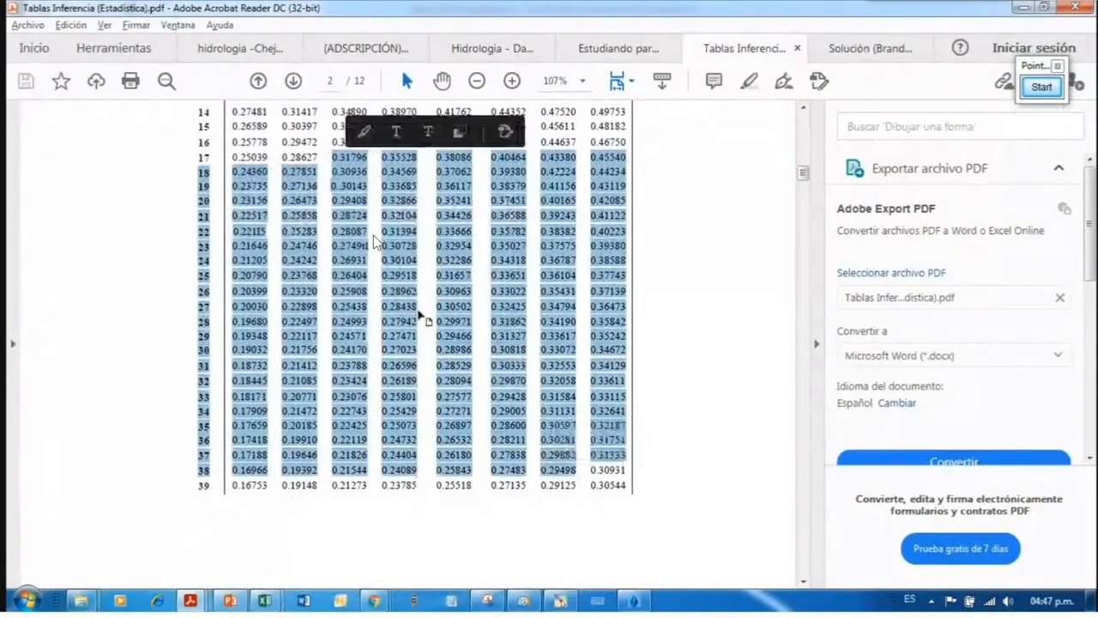
pyautogui.click(422, 315)
pyautogui.scroll(7, 431, 309)
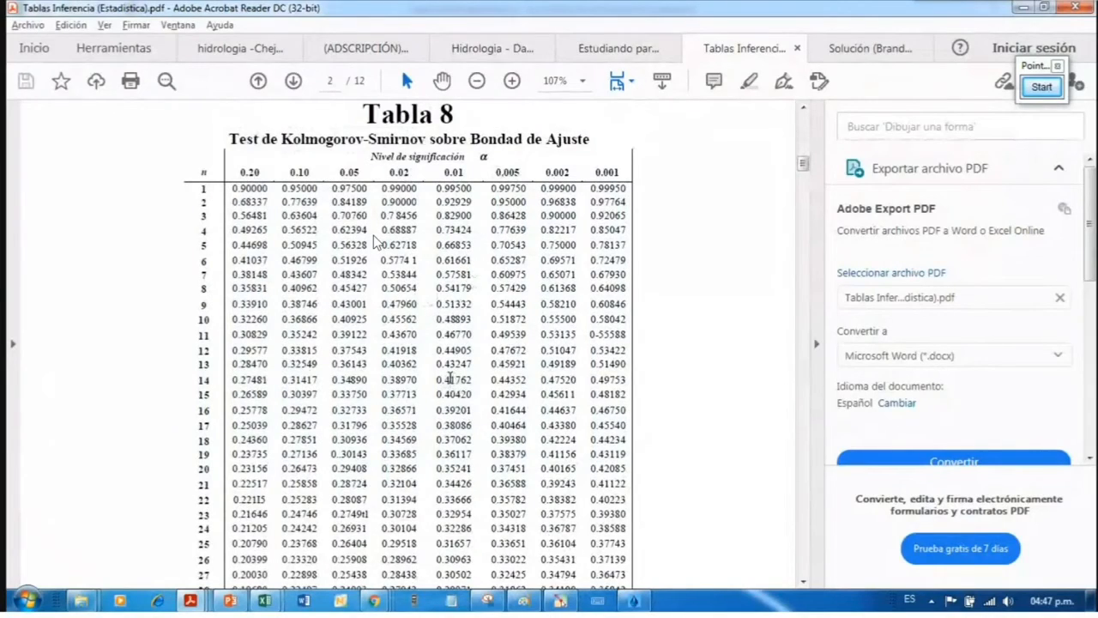
pyautogui.scroll(-2, 509, 305)
pyautogui.scroll(2, 509, 306)
pyautogui.scroll(-5, 523, 288)
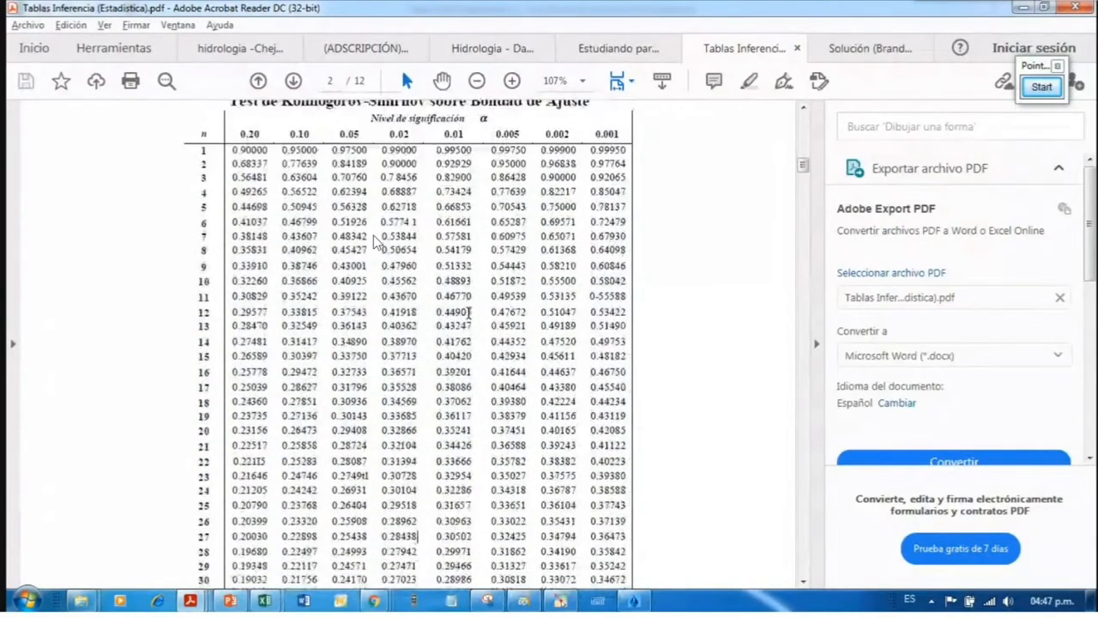
pyautogui.scroll(-6, 539, 266)
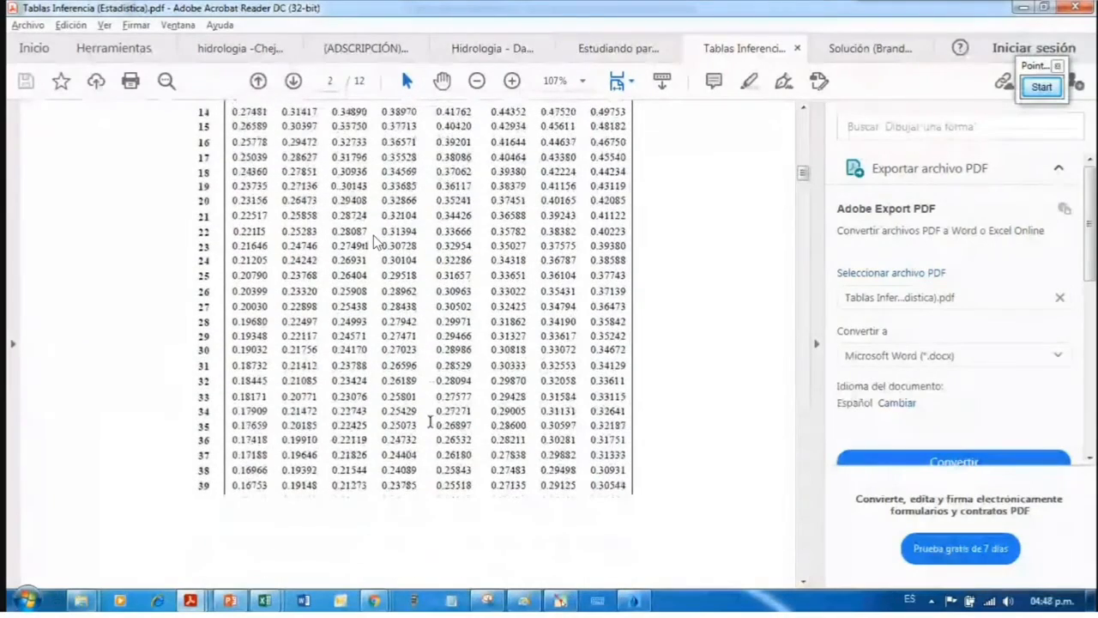
pyautogui.scroll(8, 458, 413)
pyautogui.scroll(4, 457, 413)
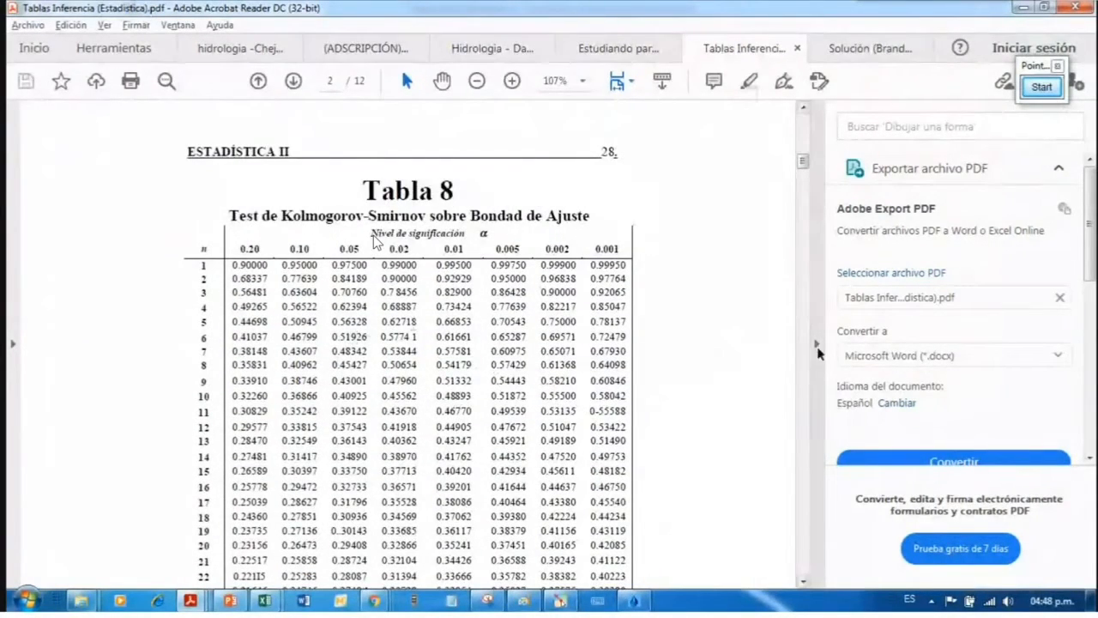
# Step: Collapse the PDF side pane and examine the n column heading and the α significance levels of Tabla 8
pyautogui.click(817, 346)
pyautogui.scroll(-1, 478, 332)
pyautogui.scroll(1, 478, 332)
pyautogui.moveTo(256, 294); pyautogui.dragTo(274, 293)
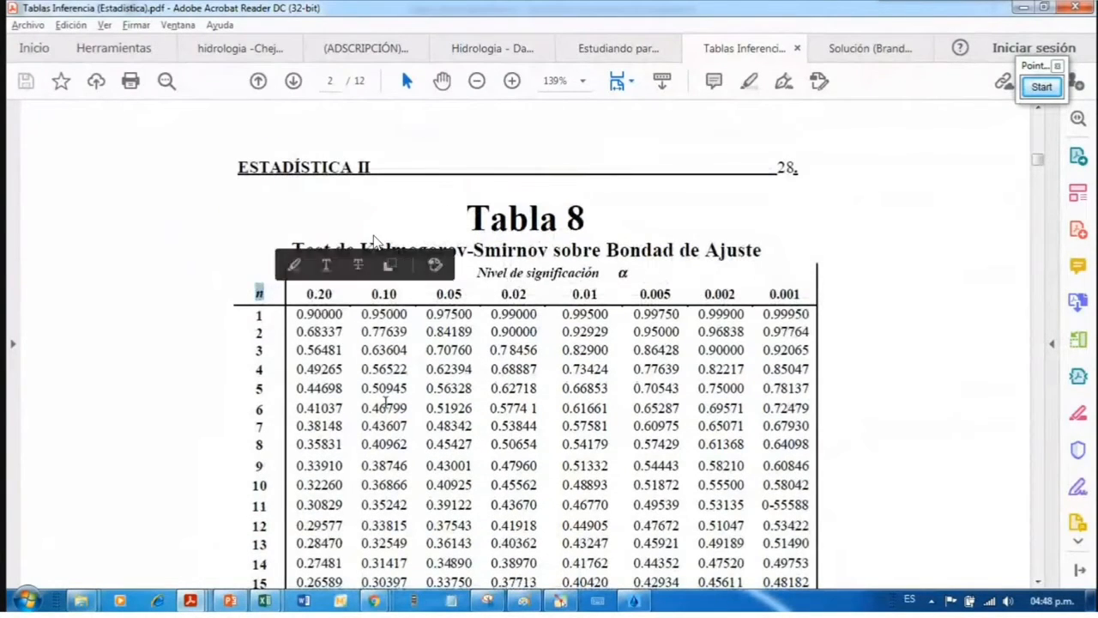
pyautogui.moveTo(615, 273); pyautogui.dragTo(647, 277)
pyautogui.moveTo(354, 295); pyautogui.dragTo(537, 296)
pyautogui.click(350, 293)
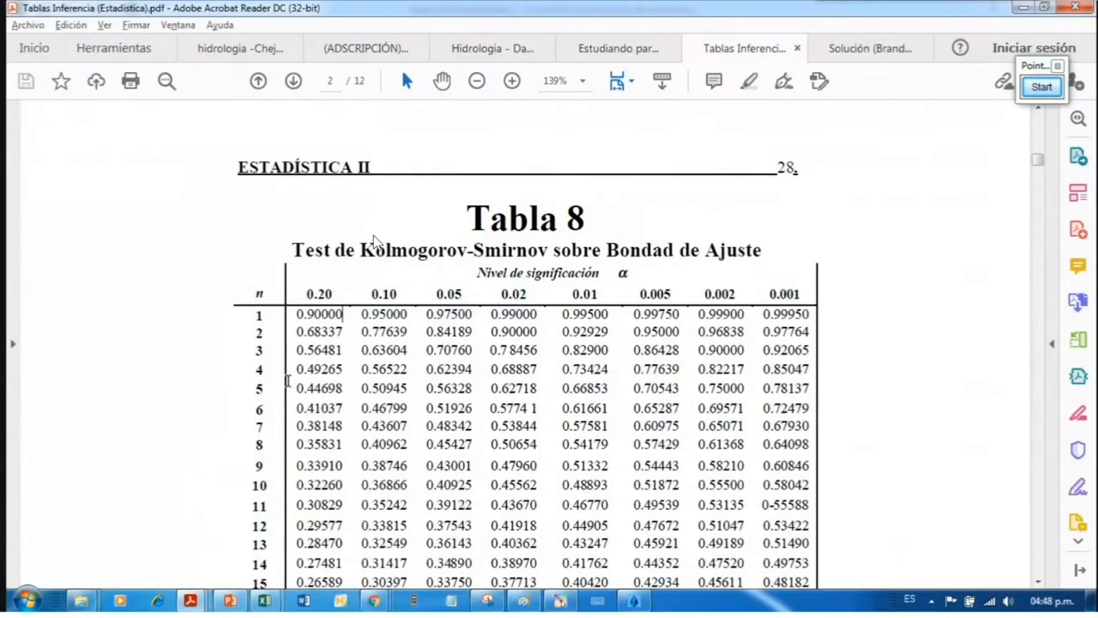
# Step: Locate the 0.05 significance-level column in Tabla 8
pyautogui.scroll(-2, 289, 381)
pyautogui.moveTo(437, 216); pyautogui.dragTo(473, 218)
pyautogui.click(461, 219)
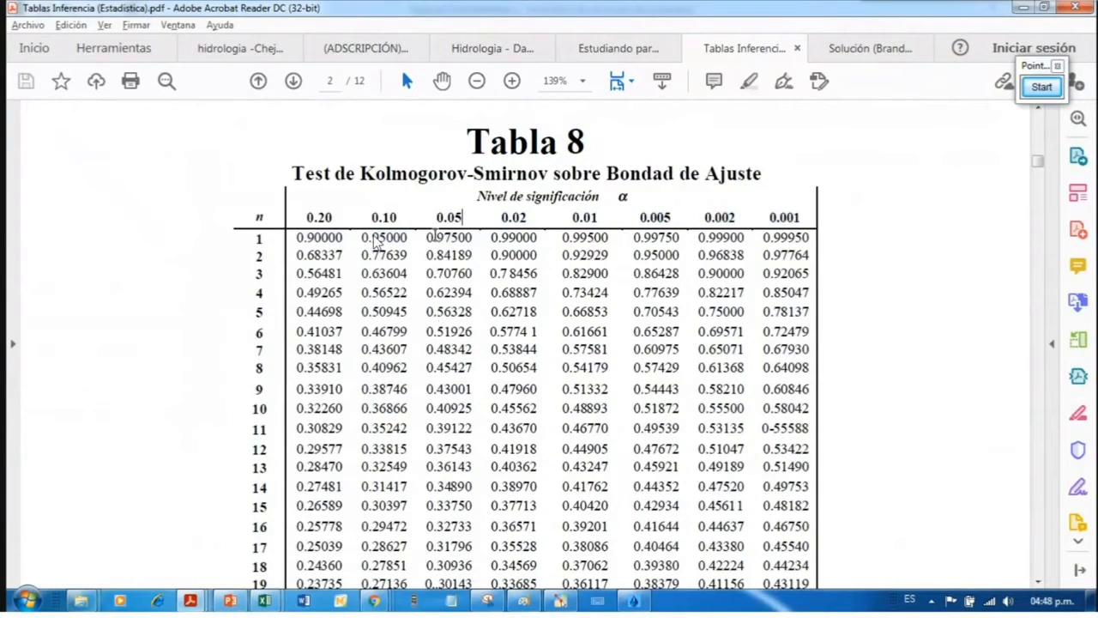
# Step: Mark the 0.05 significance level in Tabla 8, check it against the PowerPoint solution steps, and return to the PDF
pyautogui.moveTo(443, 217); pyautogui.dragTo(465, 216)
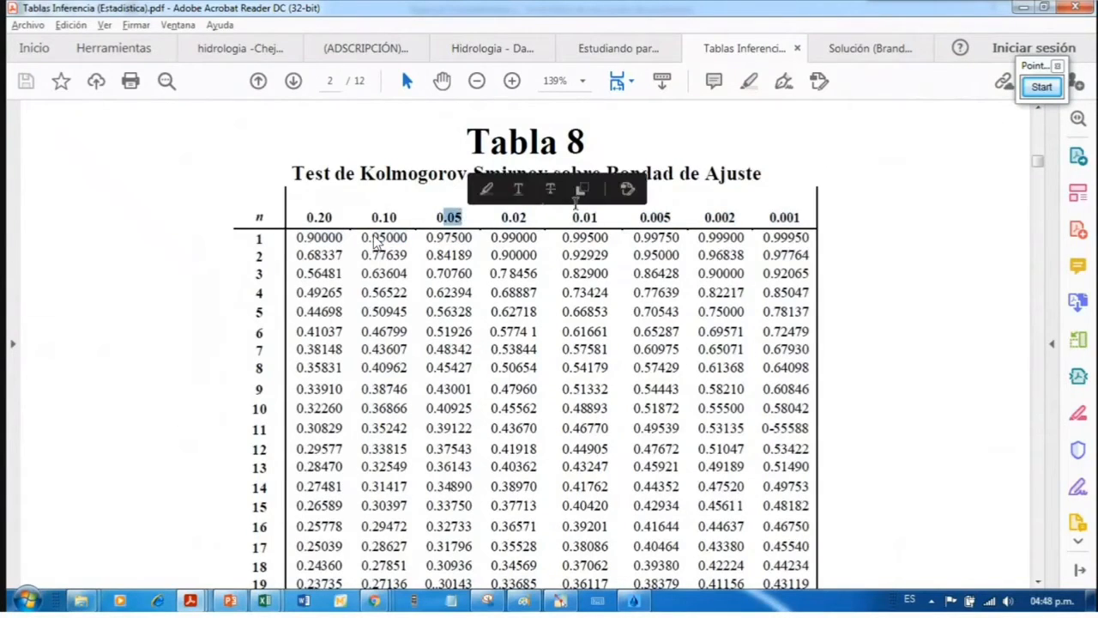
pyautogui.hotkey('alt', 'Tab')
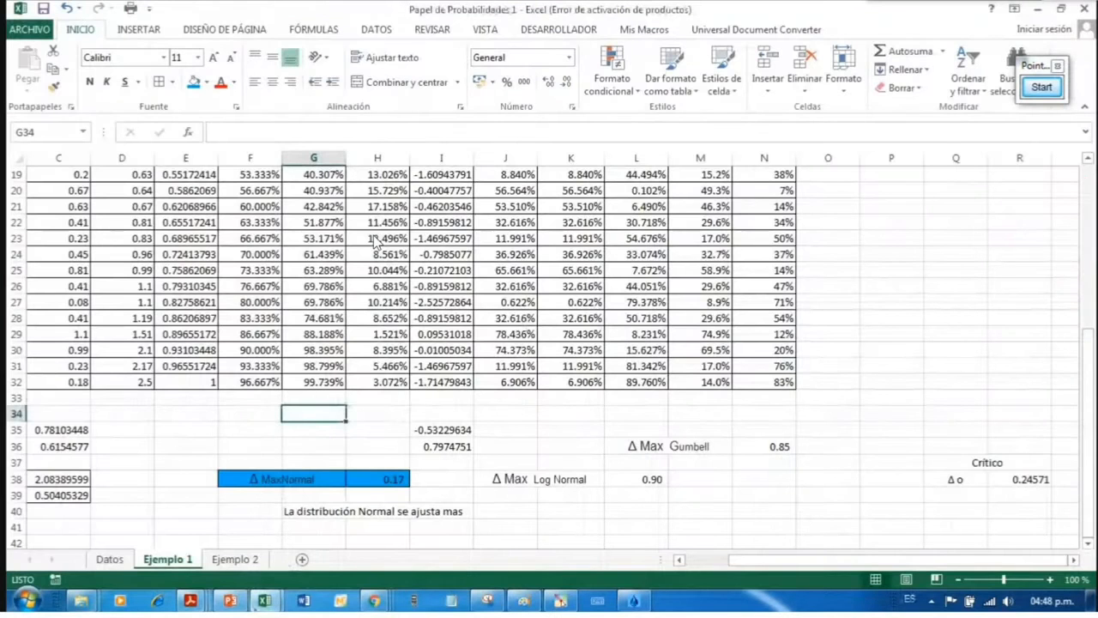
pyautogui.click(230, 602)
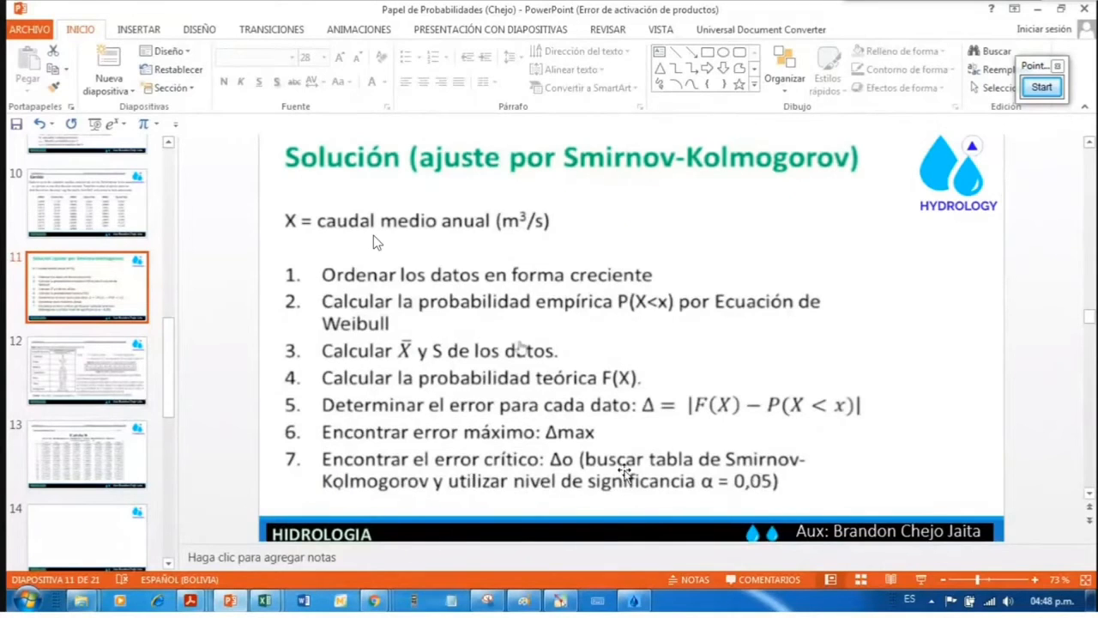
pyautogui.hotkey('alt', 'Tab')
pyautogui.hotkey('alt', 'Tab')
pyautogui.hotkey('alt', 'Tab')
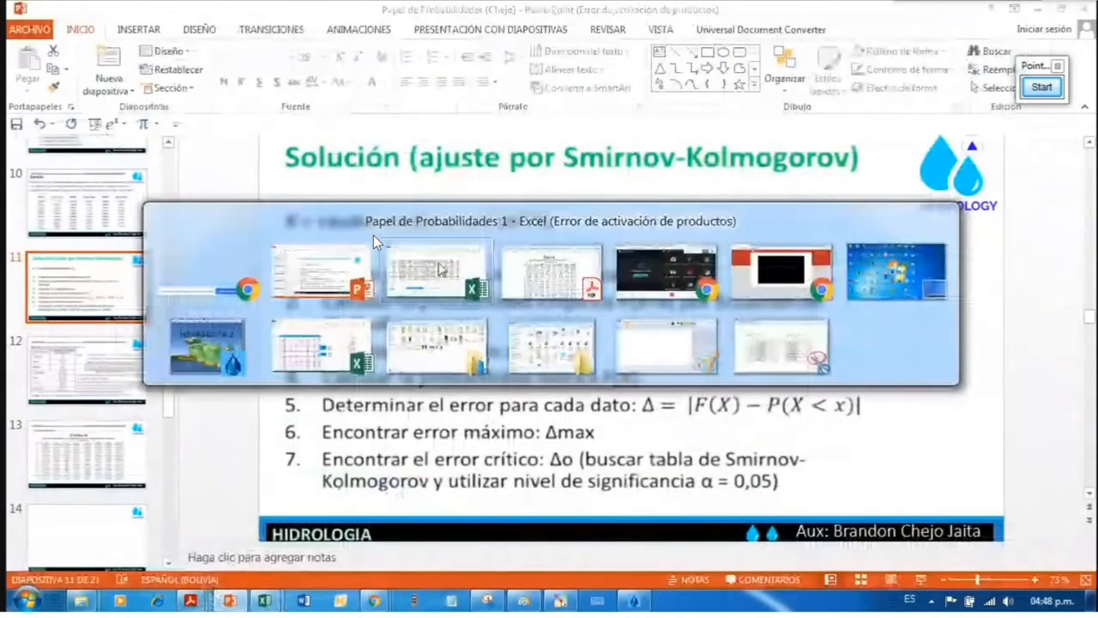
pyautogui.hotkey('alt', 'Tab')
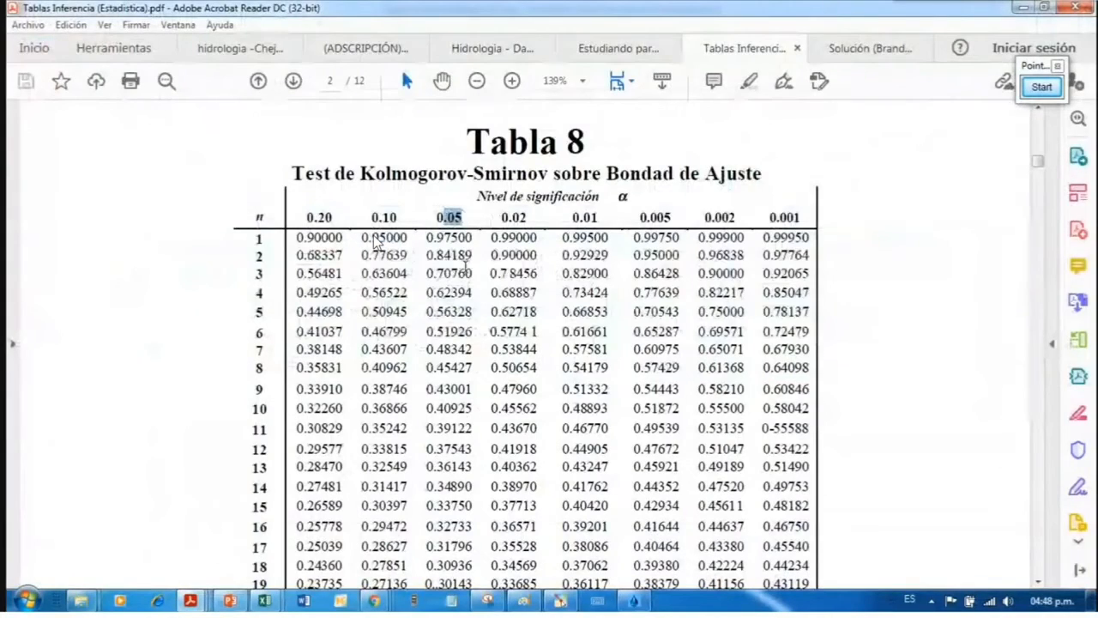
# Step: Locate the critical value for n = 29 in the 0.05 column of Tabla 8
pyautogui.scroll(2, 374, 243)
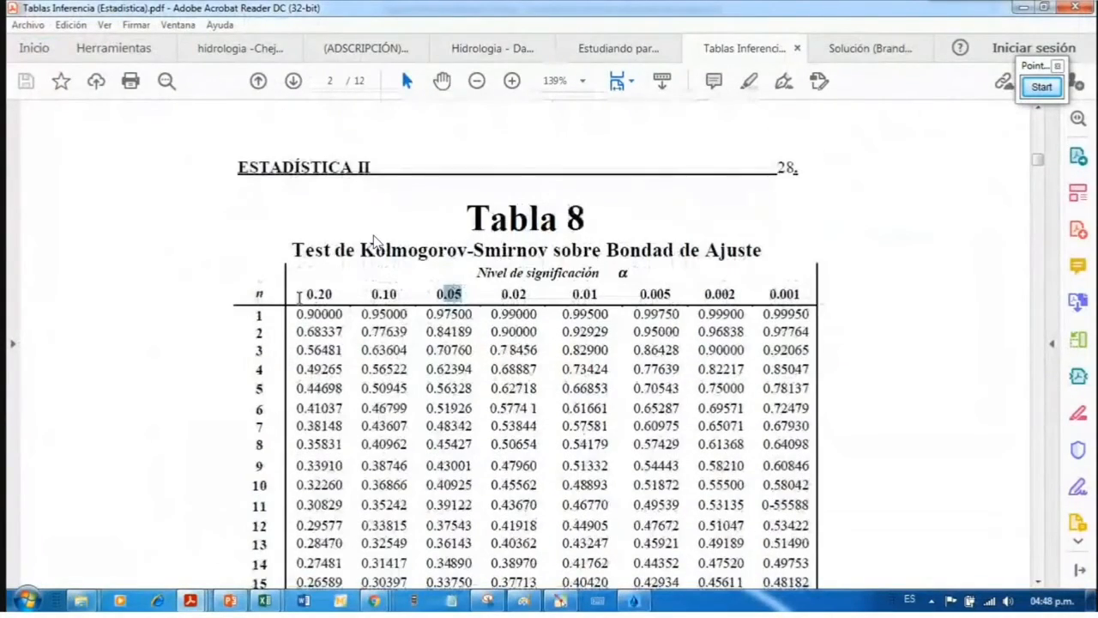
pyautogui.scroll(-12, 374, 241)
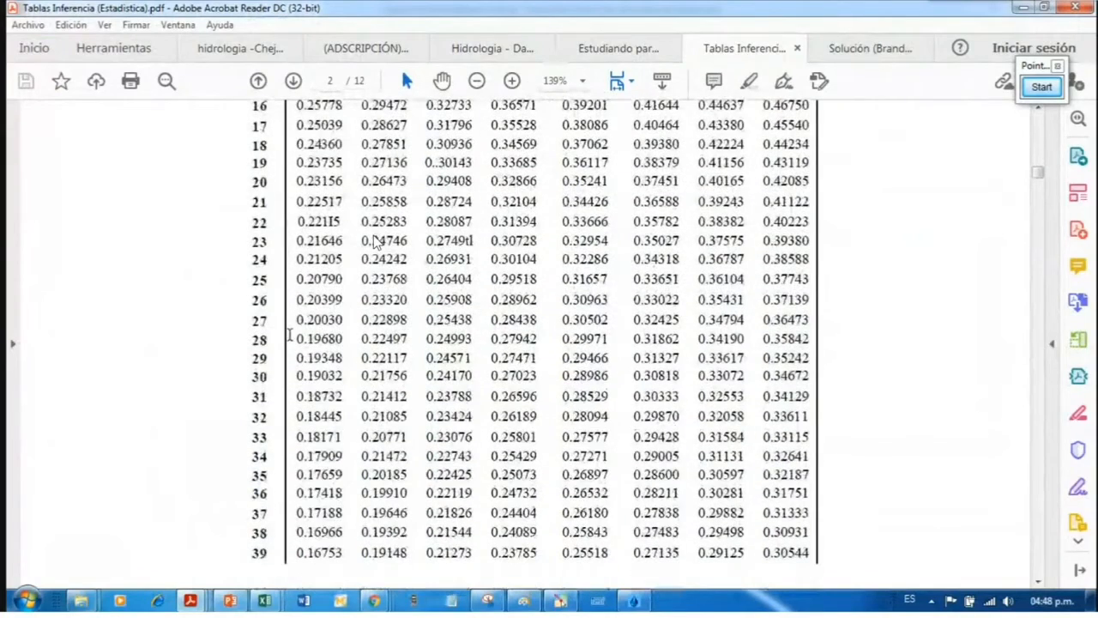
pyautogui.doubleClick(259, 358)
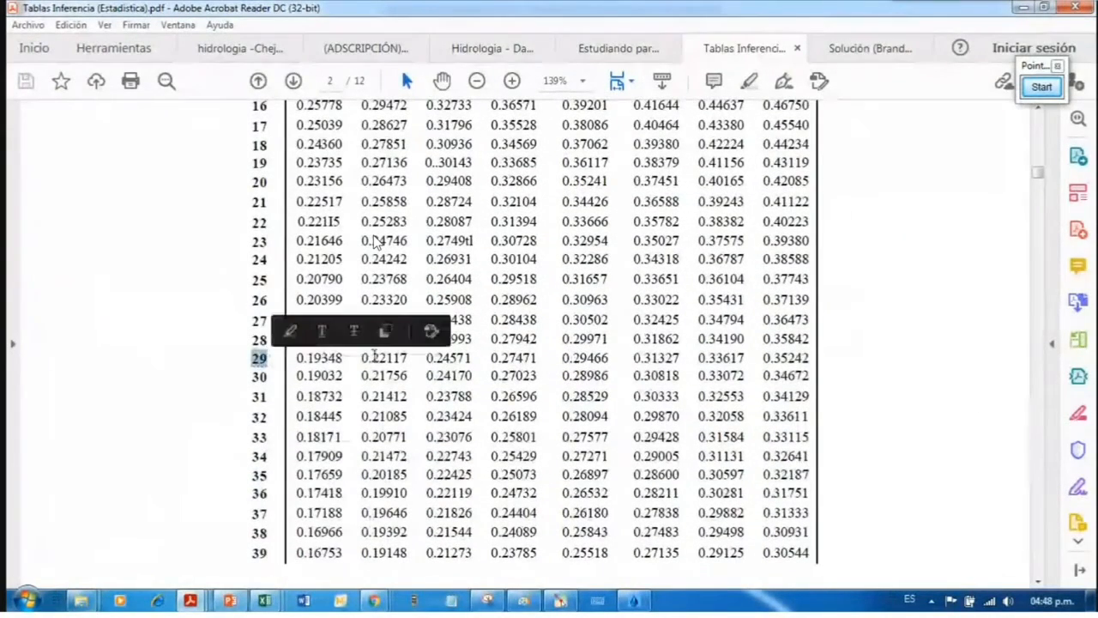
pyautogui.doubleClick(448, 358)
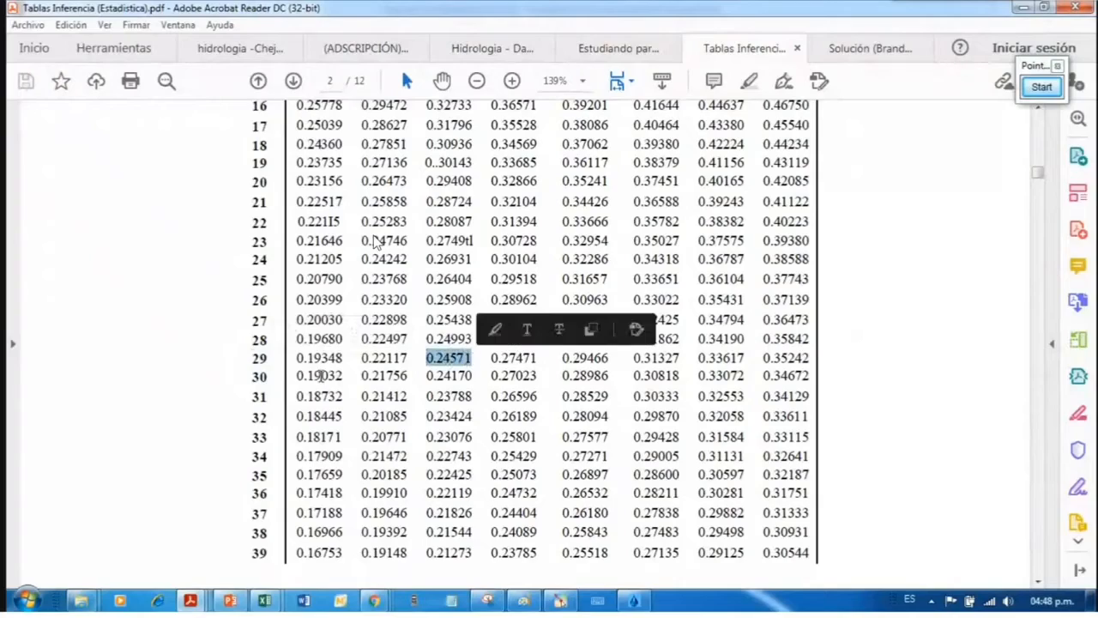
pyautogui.scroll(9, 352, 369)
pyautogui.scroll(-7, 464, 316)
pyautogui.scroll(-2, 464, 316)
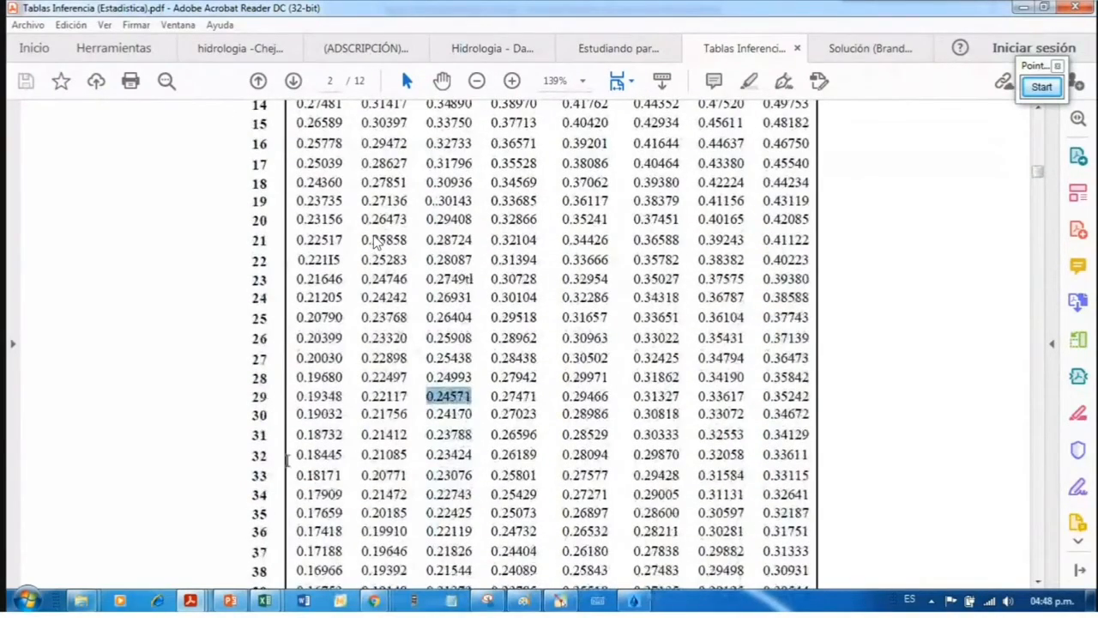
# Step: Switch to the Papel de Probabilidades 1 workbook in Excel and fill the last n value, cell A32, with blue
pyautogui.moveTo(266, 601)
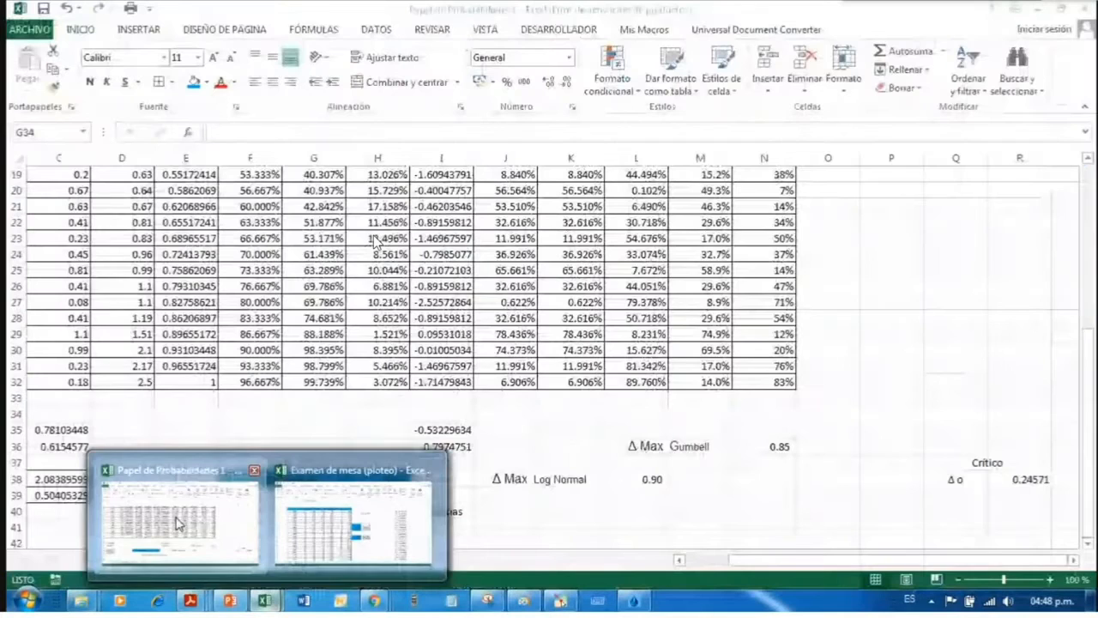
pyautogui.click(179, 524)
pyautogui.moveTo(751, 563); pyautogui.dragTo(706, 566)
pyautogui.click(73, 386)
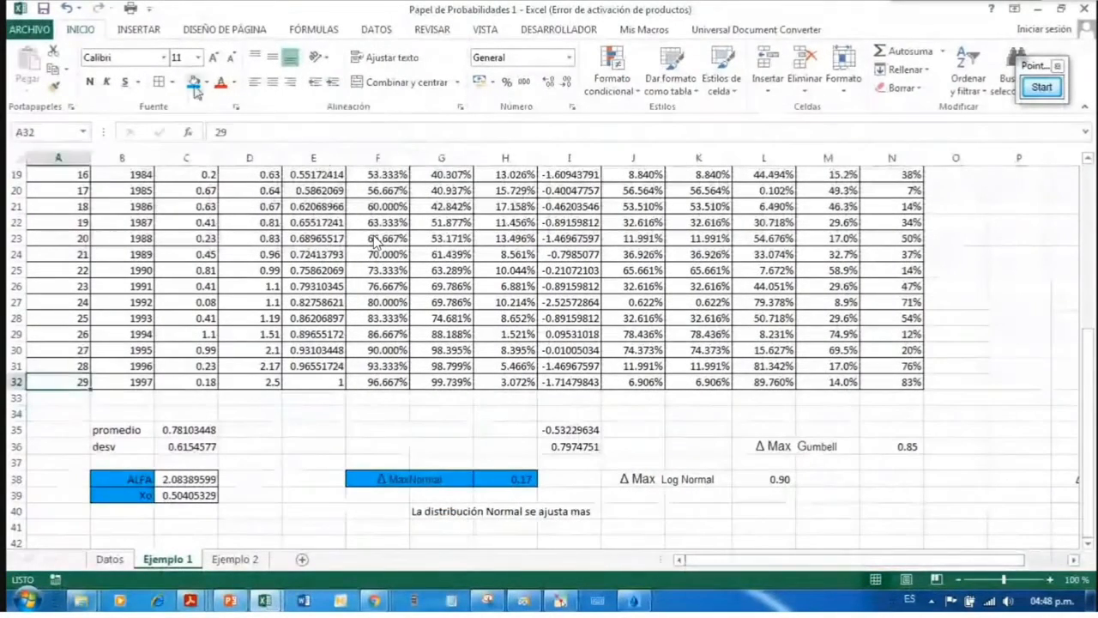
# Step: Return to the PDF, circle 0.24571 in red, draw arrows to n = 29 and the α column labelled 0.05, and close the annotation
pyautogui.hotkey('alt', 'Tab')
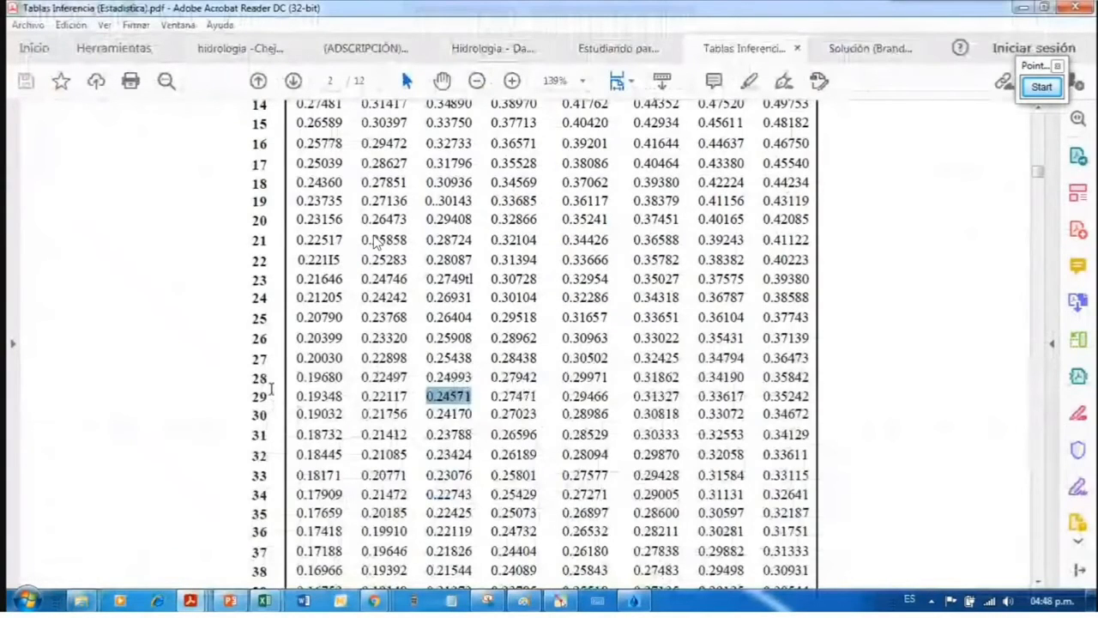
pyautogui.click(1041, 87)
pyautogui.moveTo(472, 405)
pyautogui.mouseDown()
pyautogui.moveTo(468, 374)
pyautogui.moveTo(427, 412)
pyautogui.moveTo(276, 392)
pyautogui.moveTo(274, 408)
pyautogui.mouseUp()
pyautogui.moveTo(456, 378)
pyautogui.mouseDown()
pyautogui.moveTo(453, 190)
pyautogui.moveTo(429, 216)
pyautogui.mouseUp()
pyautogui.moveTo(471, 133)
pyautogui.mouseDown()
pyautogui.moveTo(460, 146)
pyautogui.moveTo(523, 129)
pyautogui.moveTo(609, 151)
pyautogui.mouseUp()
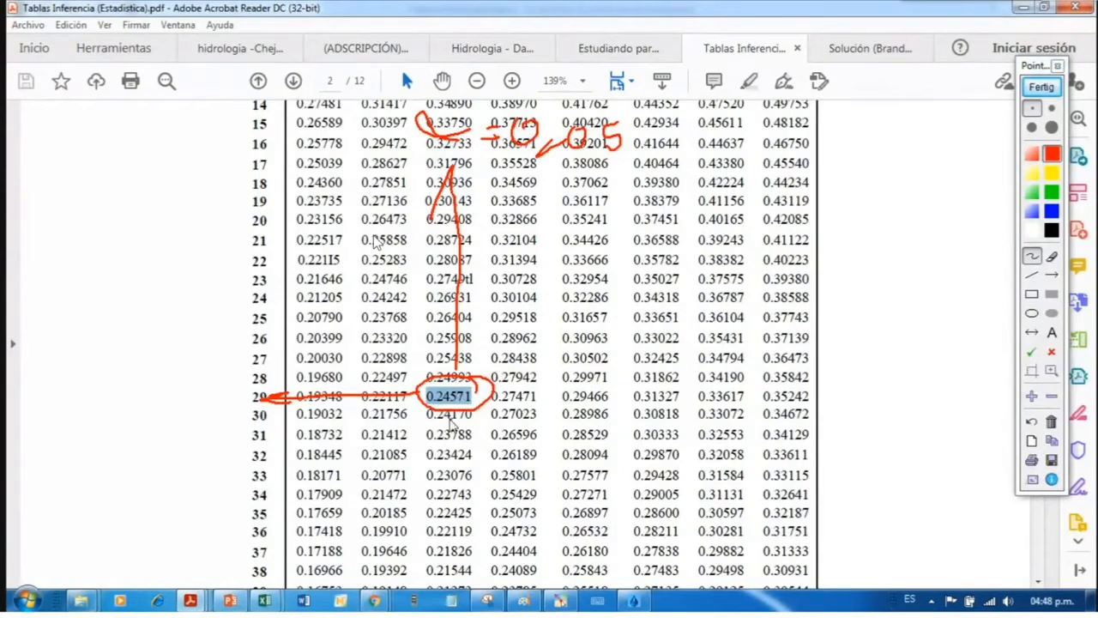
pyautogui.click(1041, 87)
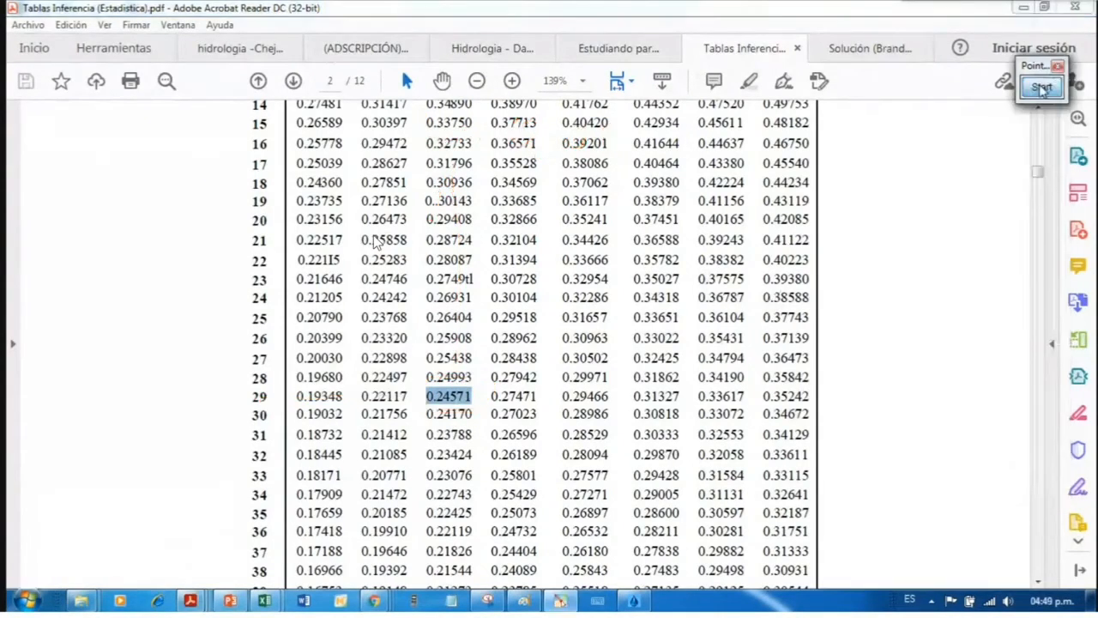
# Step: Return to the Excel worksheet and fill the Crítico heading and the Δo label and value cells with light green
pyautogui.click(1024, 6)
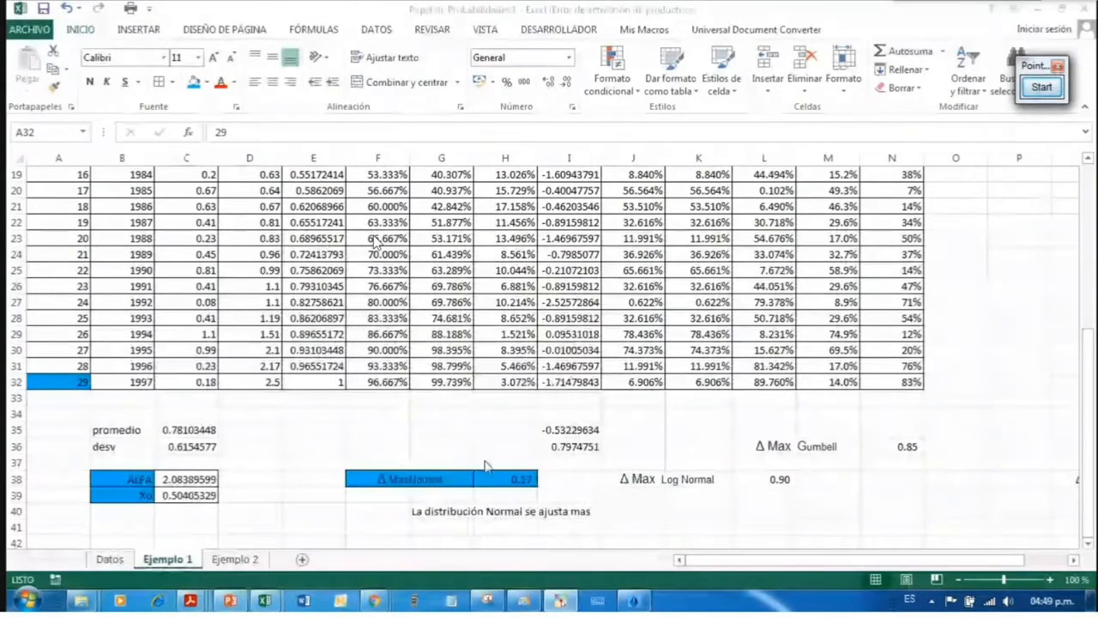
pyautogui.click(695, 481)
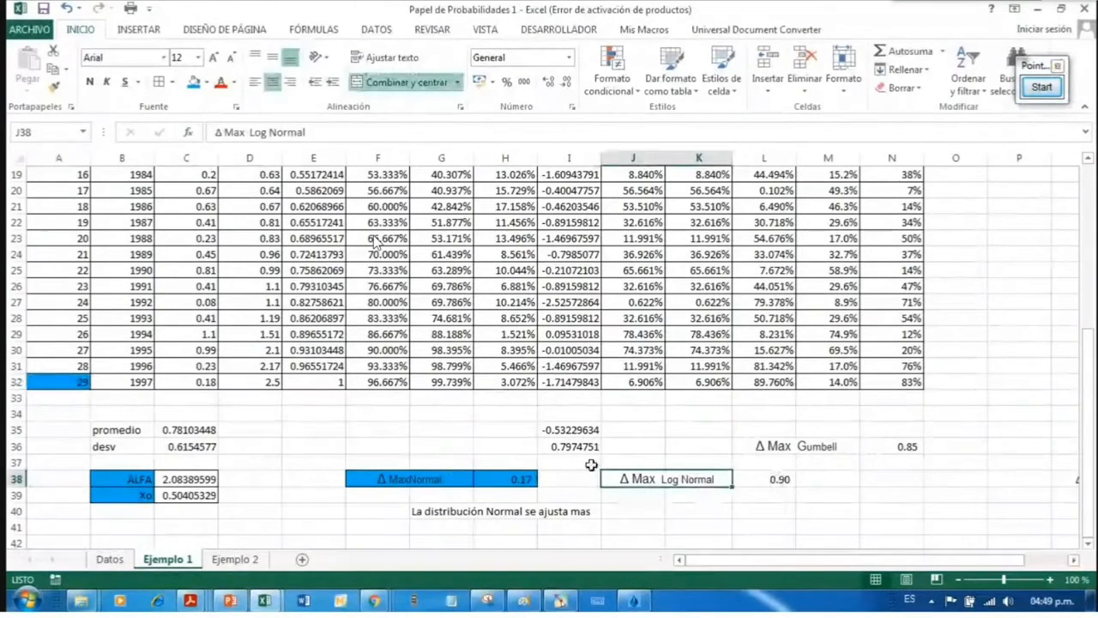
pyautogui.scroll(-2, 310, 433)
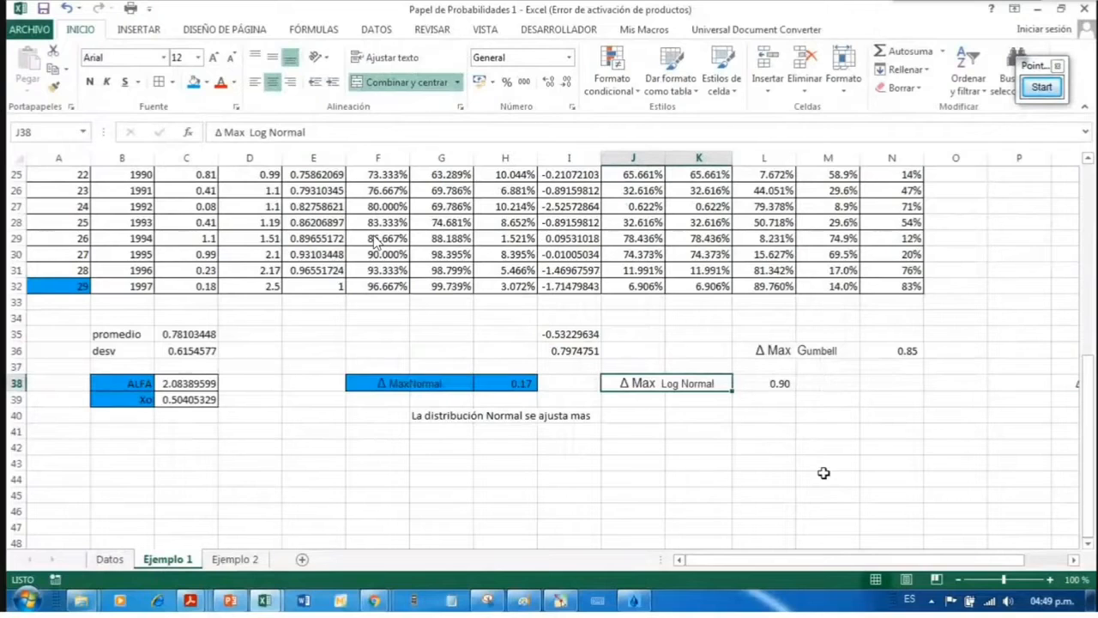
pyautogui.moveTo(730, 563); pyautogui.dragTo(835, 562)
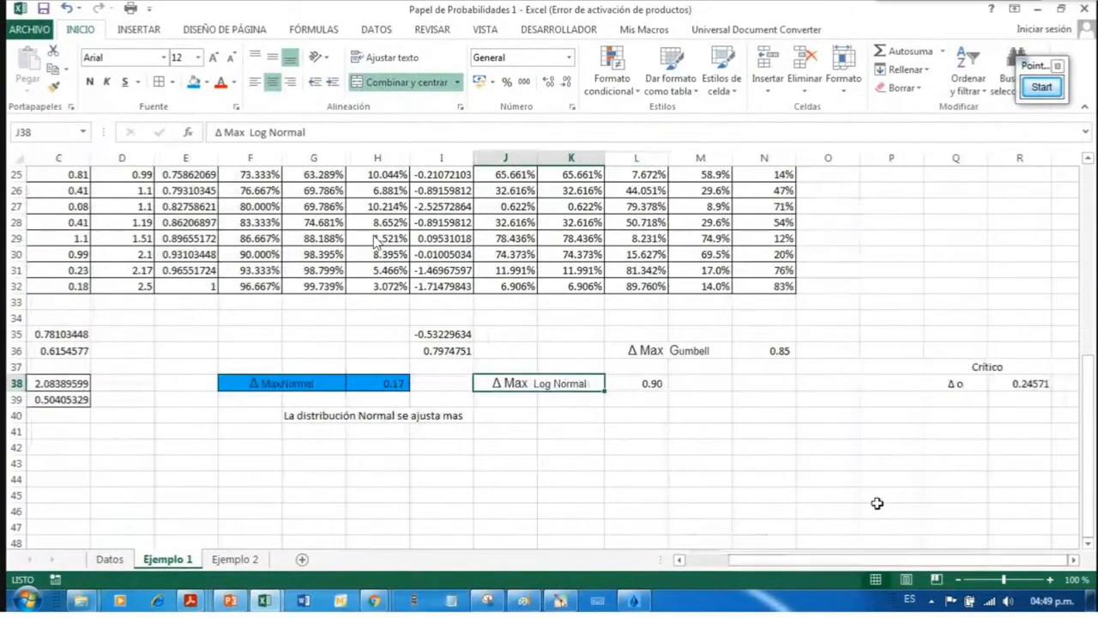
pyautogui.click(1025, 383)
pyautogui.moveTo(964, 384); pyautogui.dragTo(1020, 384)
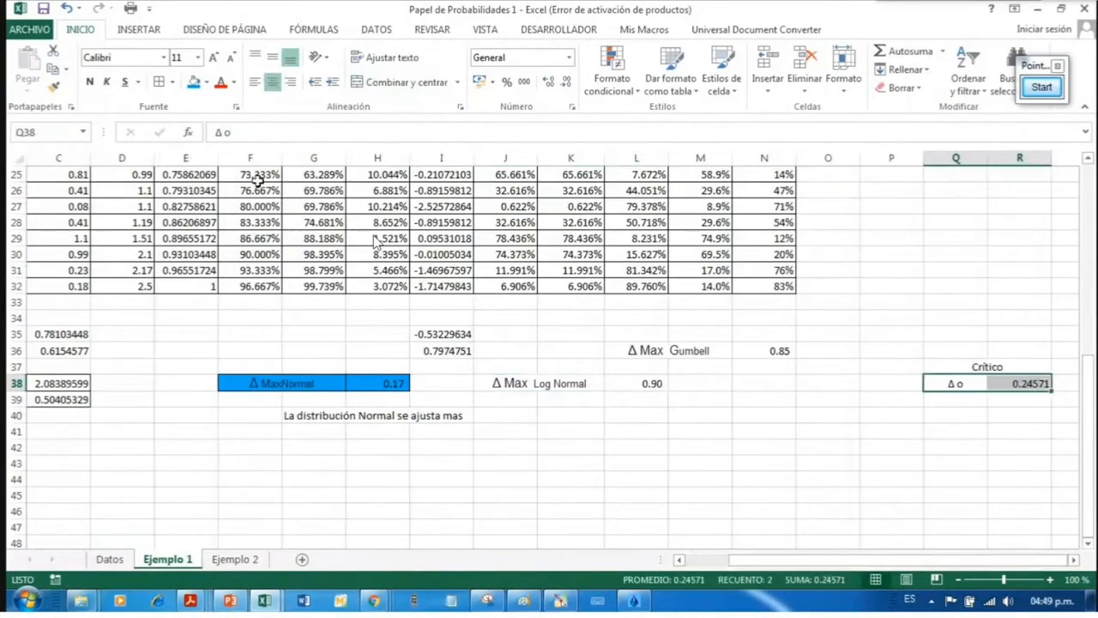
pyautogui.click(207, 81)
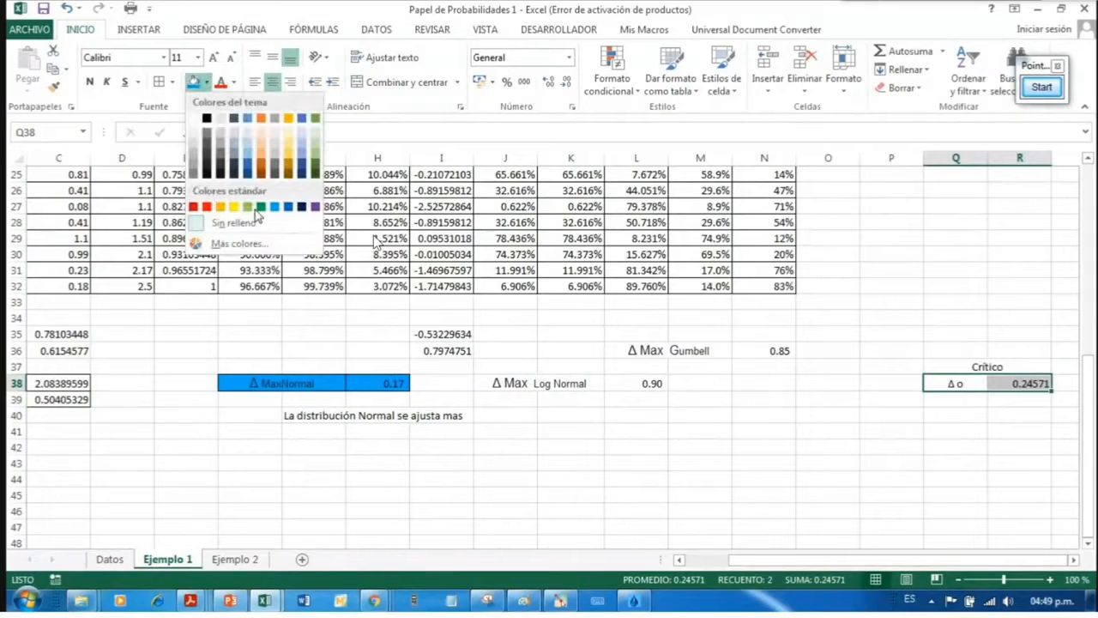
pyautogui.click(248, 208)
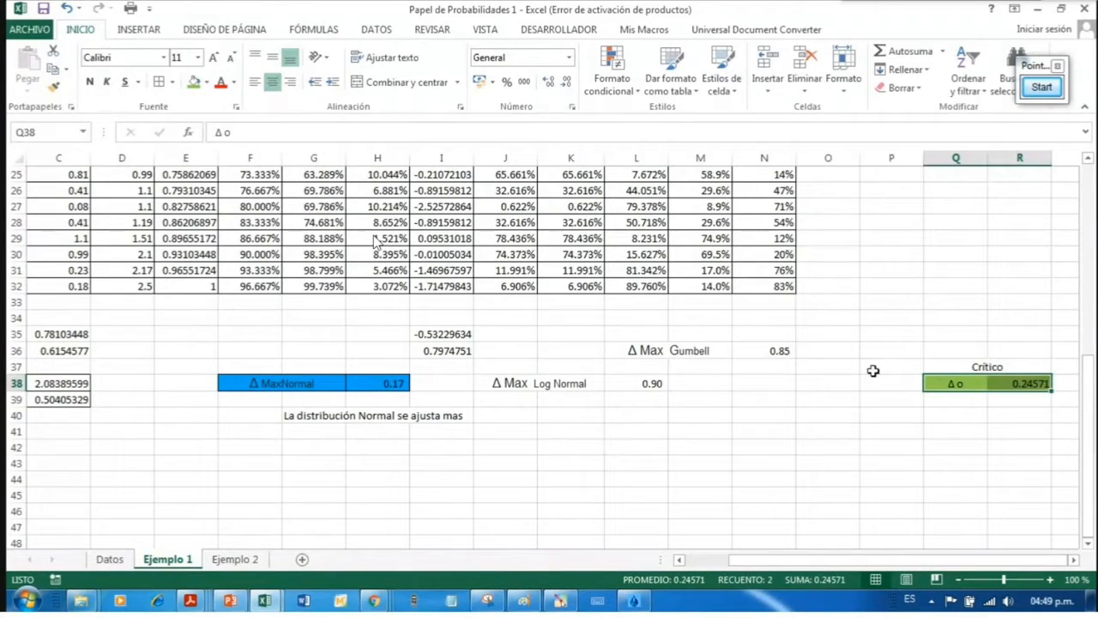
pyautogui.press('Up')
pyautogui.click(195, 82)
pyautogui.click(892, 447)
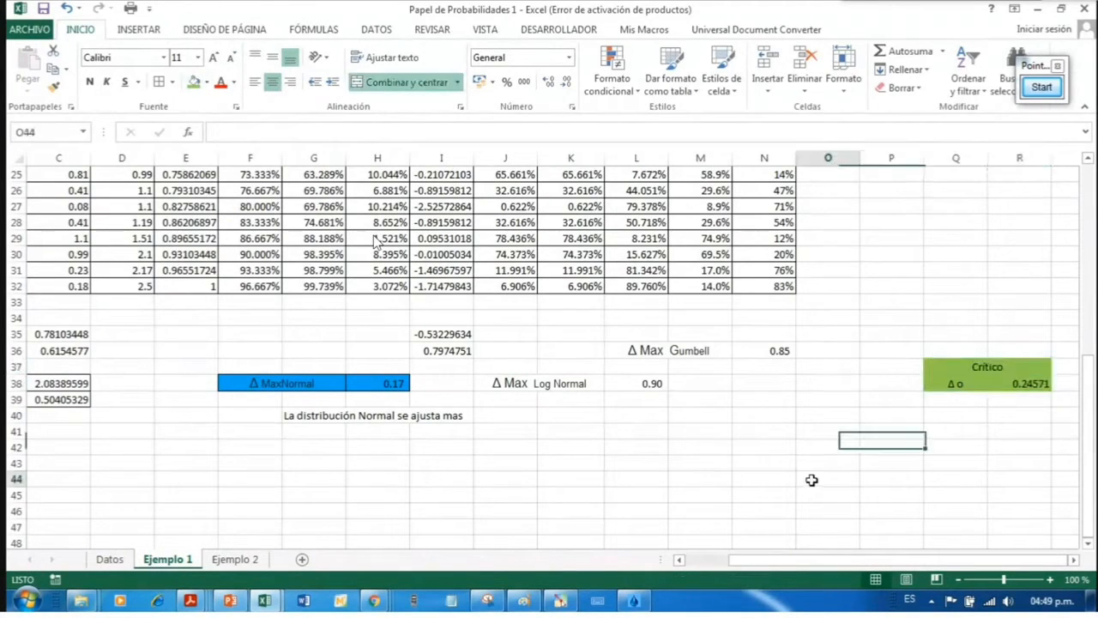
# Step: Review the headings of the Ejemplo 1 table and the problem statement on the Datos sheet
pyautogui.click(826, 494)
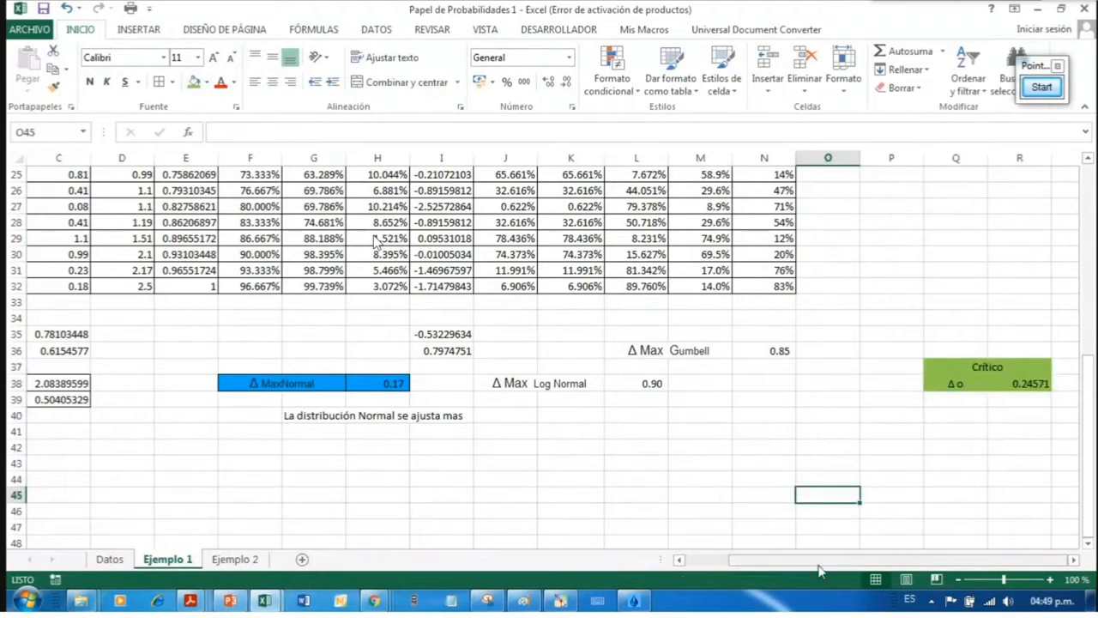
pyautogui.moveTo(820, 566)
pyautogui.mouseDown()
pyautogui.moveTo(794, 566)
pyautogui.moveTo(834, 562)
pyautogui.mouseUp()
pyautogui.click(515, 496)
pyautogui.scroll(8, 387, 461)
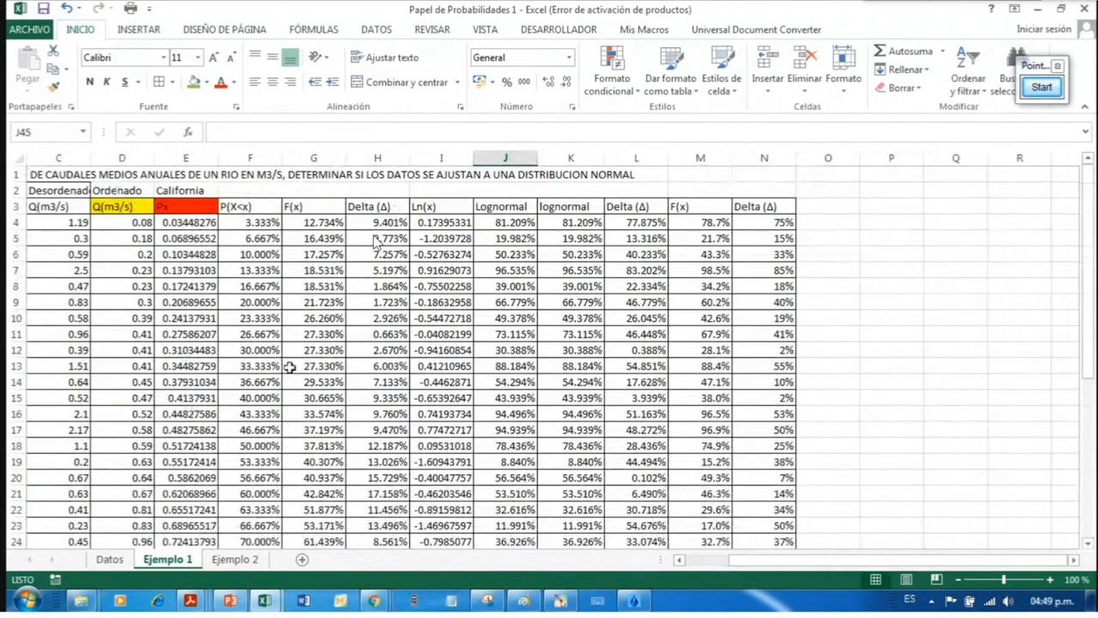
pyautogui.click(110, 559)
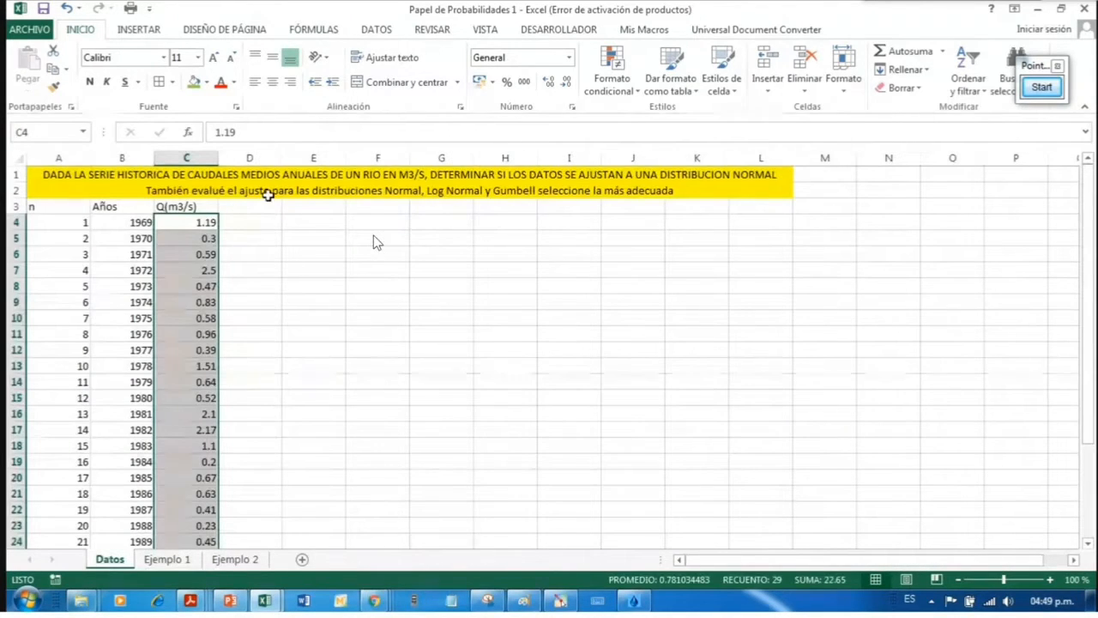
pyautogui.click(374, 235)
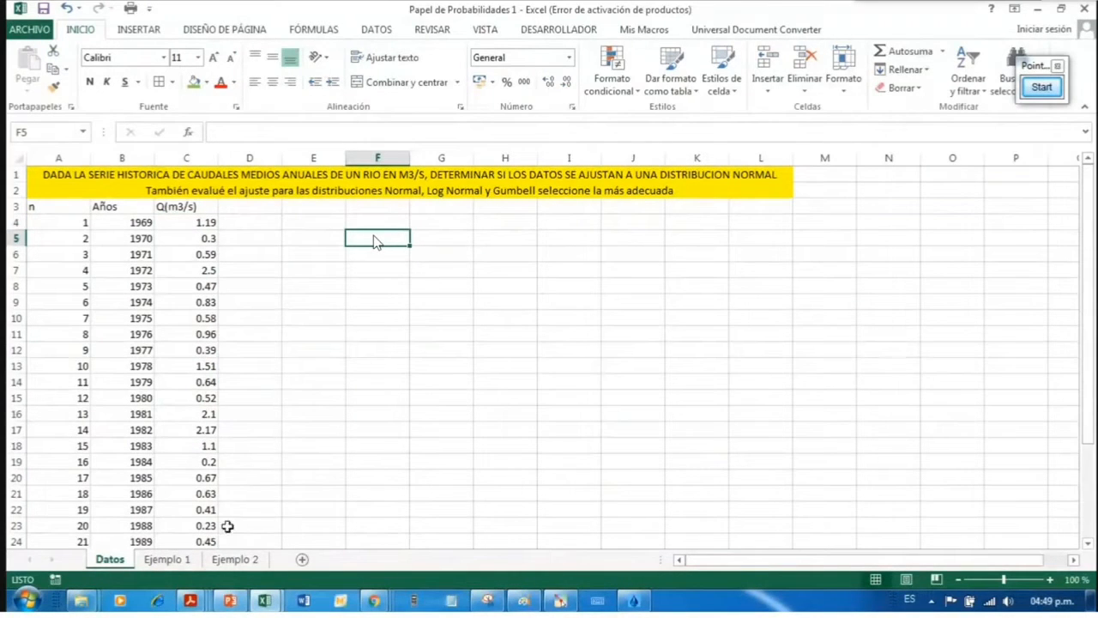
# Step: Return to the Ejemplo 1 sheet and apply borders to all cells of the green Crítico block, Q37:R38
pyautogui.click(167, 560)
pyautogui.scroll(-10, 568, 363)
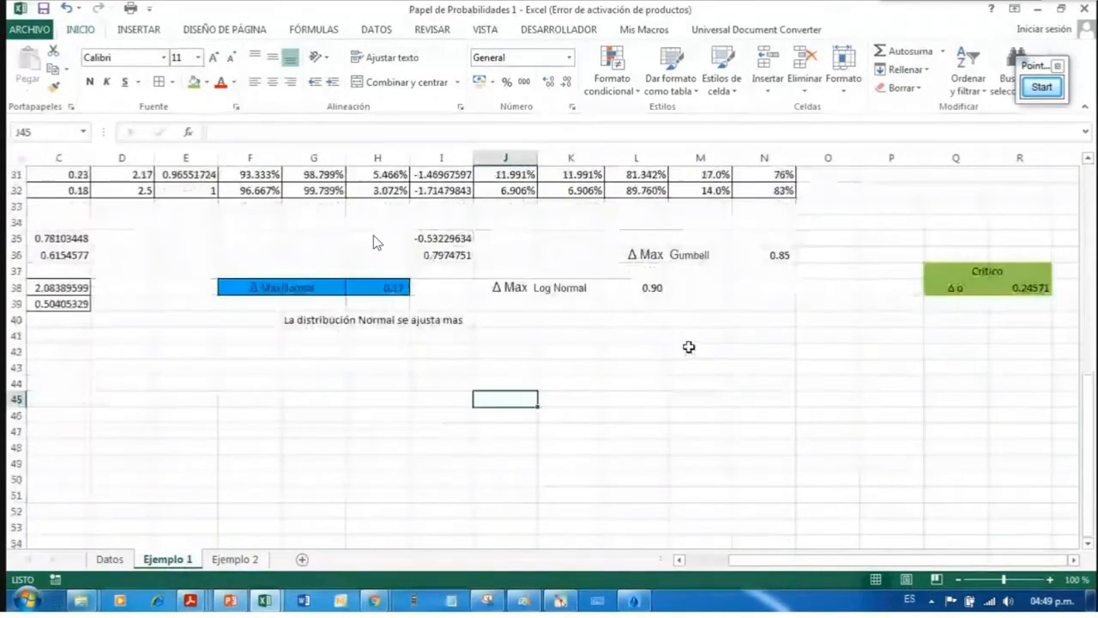
pyautogui.moveTo(311, 290); pyautogui.dragTo(350, 284)
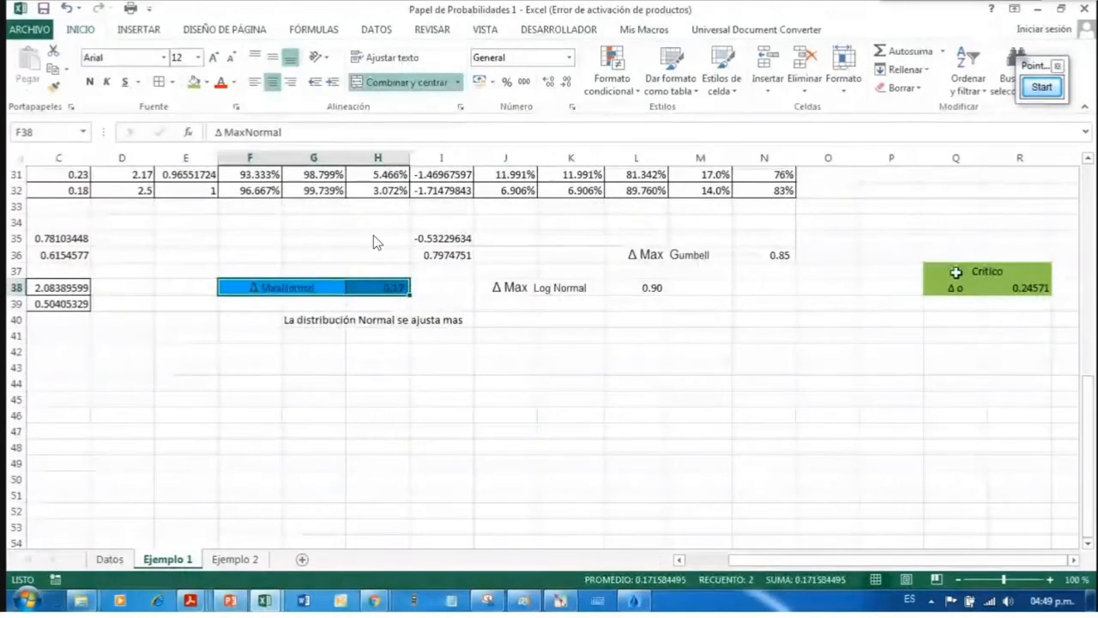
pyautogui.moveTo(985, 271); pyautogui.dragTo(981, 283)
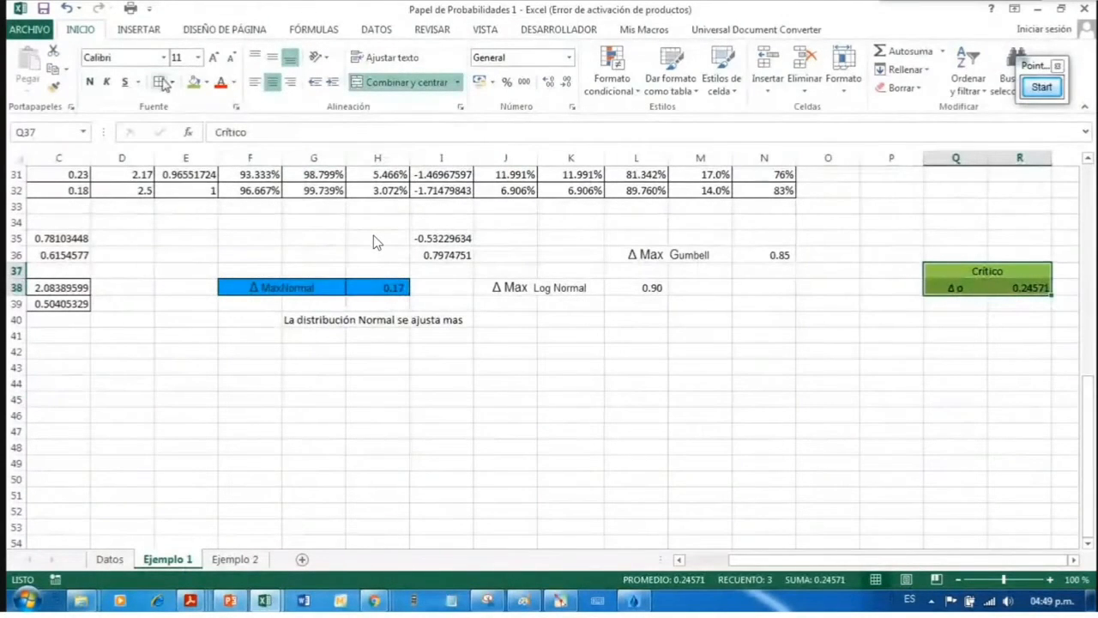
pyautogui.click(791, 397)
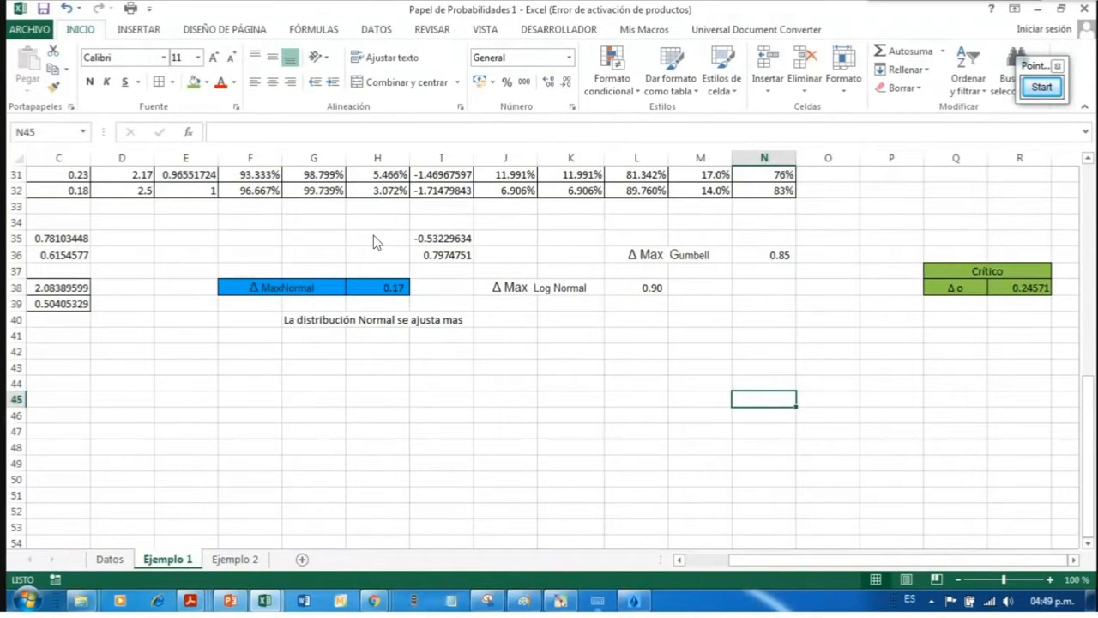
# Step: Enter the label "Delta teorico" in cell F37 above the Δ MaxNormal result
pyautogui.moveTo(295, 290); pyautogui.dragTo(372, 284)
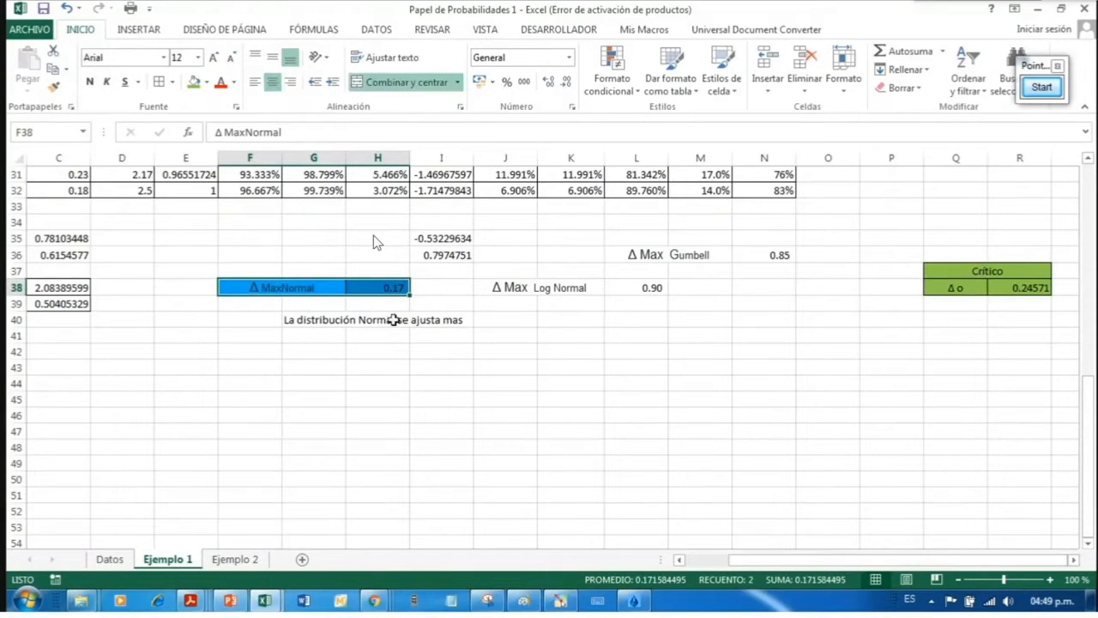
pyautogui.click(248, 265)
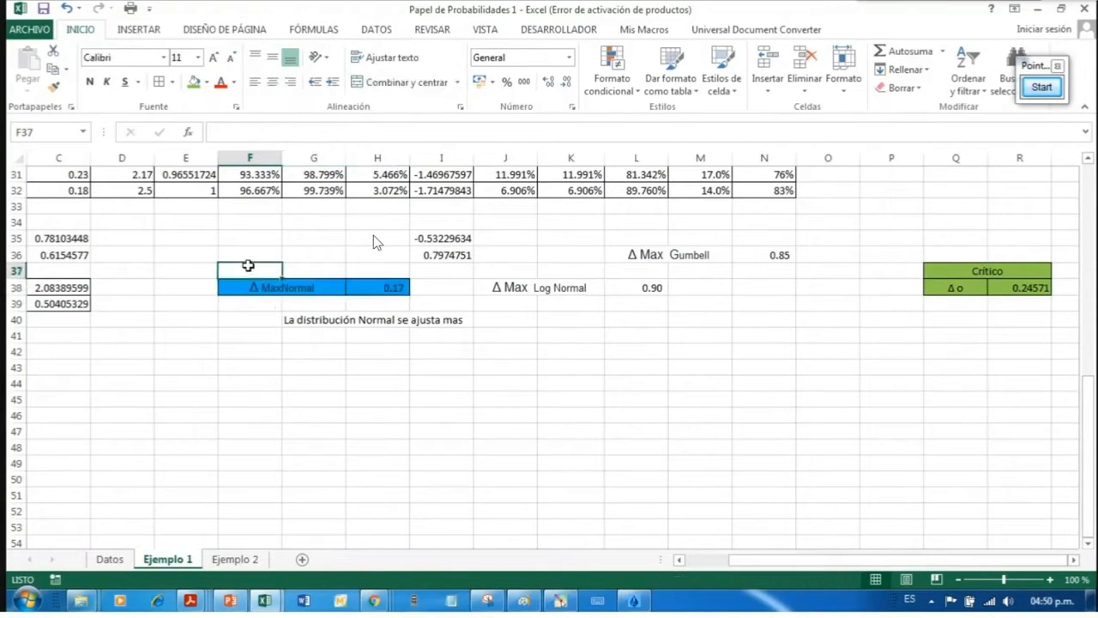
pyautogui.write('Va')
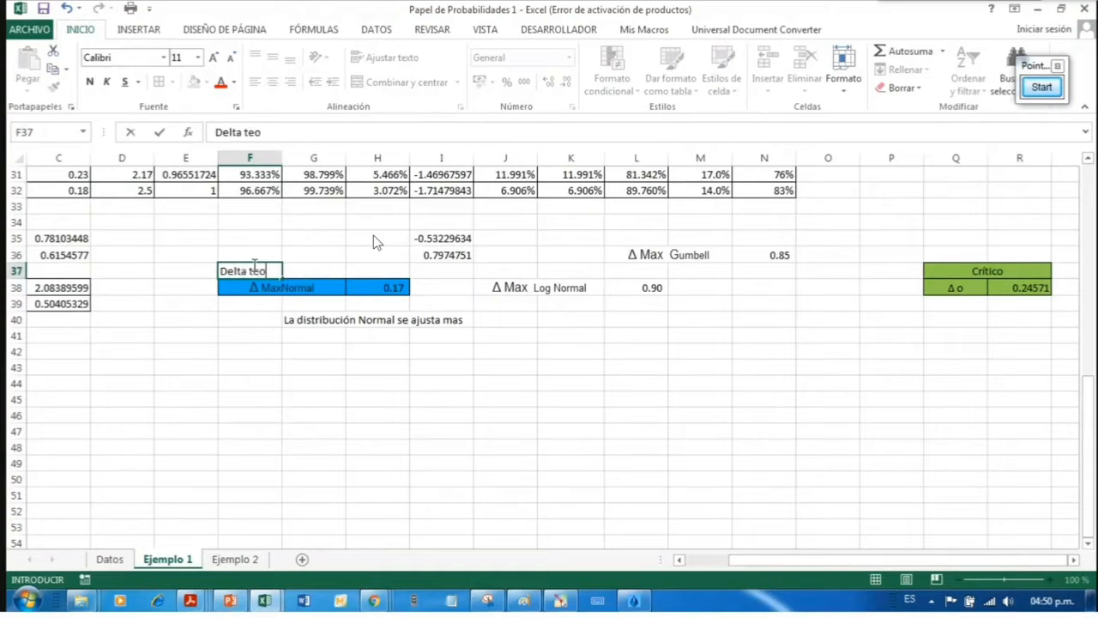
pyautogui.write('co')
pyautogui.press('Return')
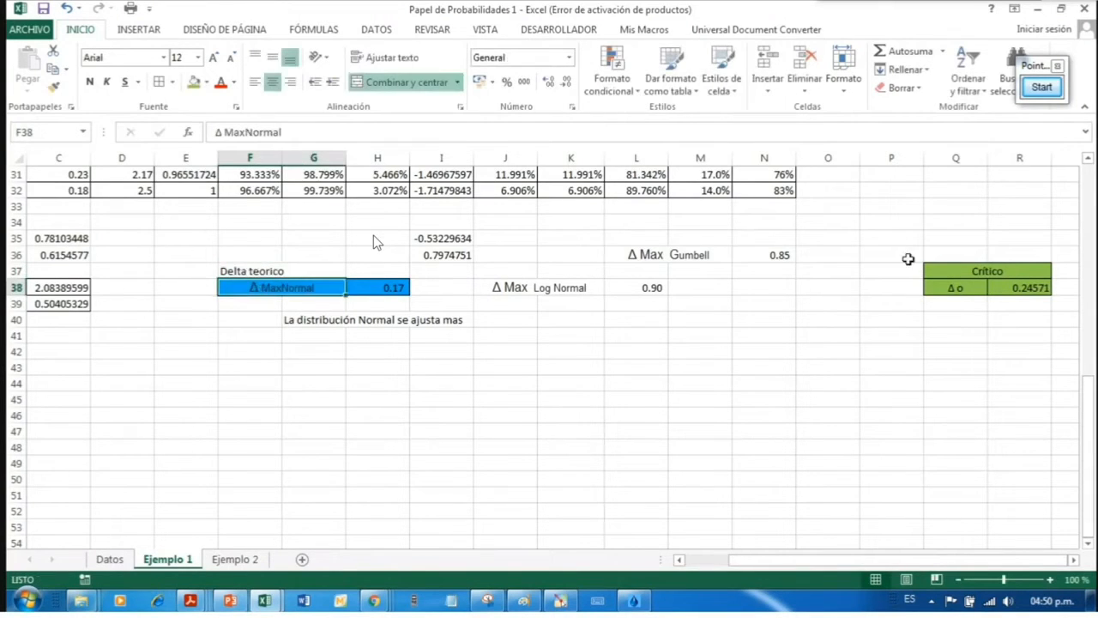
# Step: Enter the label "Delta tabular" in cell Q36 above the green Crítico block
pyautogui.click(964, 250)
pyautogui.write('Delta tabular')
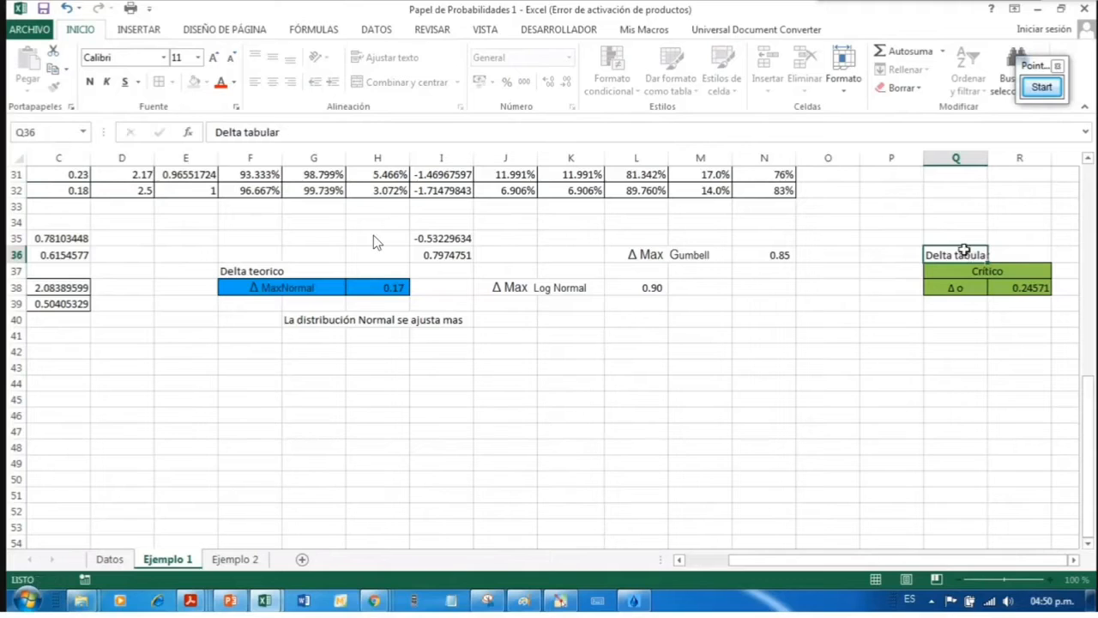
pyautogui.press('Return')
# Step: Enter the item label "a)" in cell E44 and the text "Delta tabular es mayor al delta teorico :" in F44
pyautogui.click(174, 380)
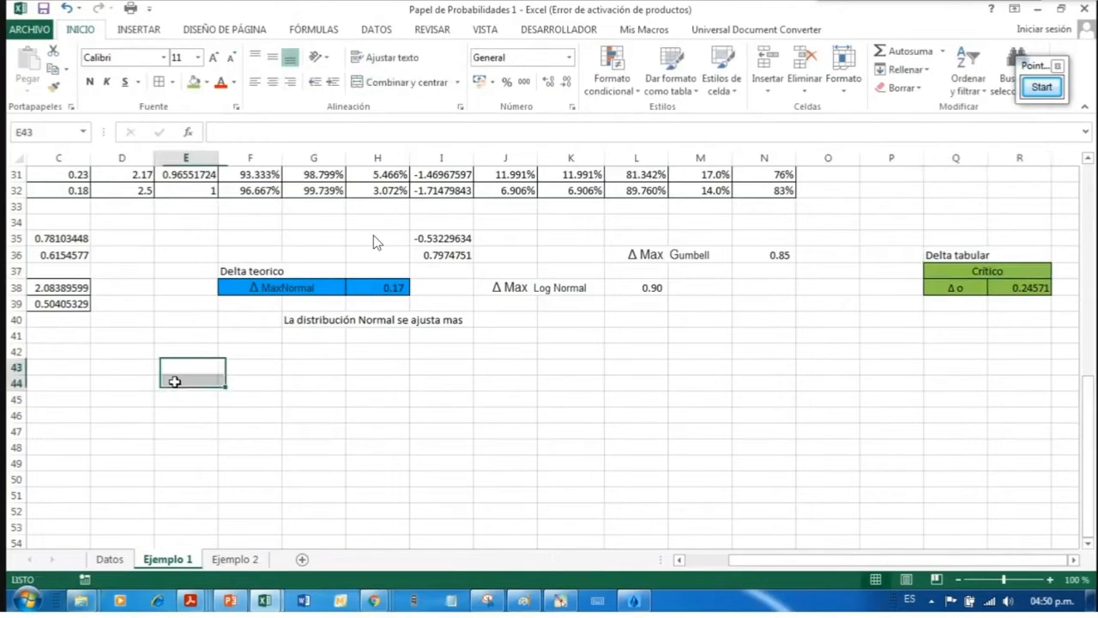
pyautogui.write('a)')
pyautogui.press('Tab')
pyautogui.write('Delt')
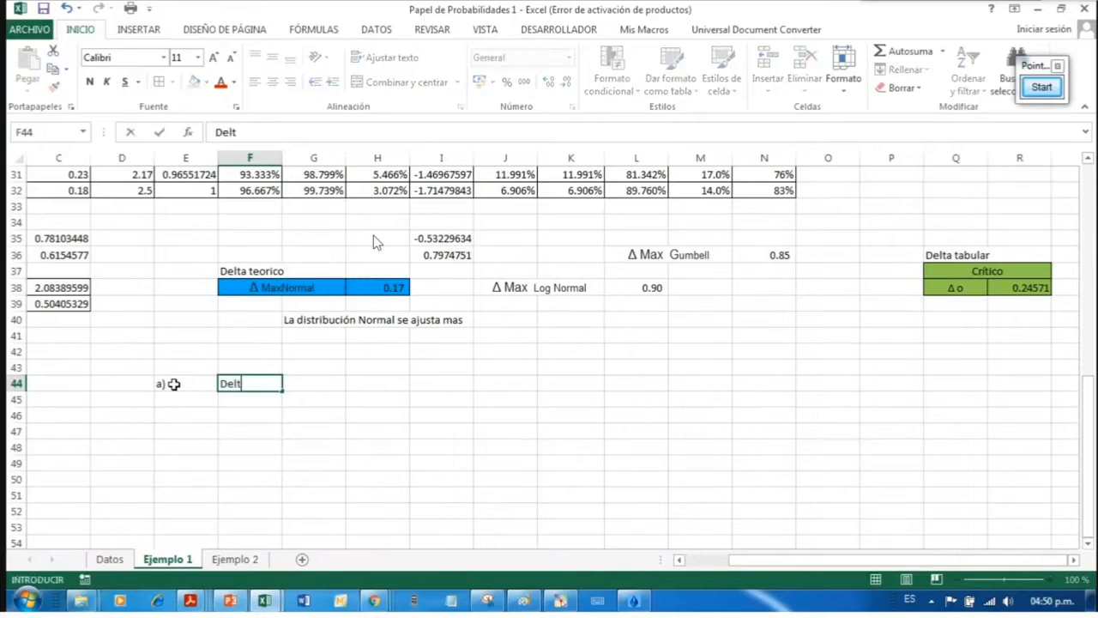
pyautogui.write('a tabular es ma')
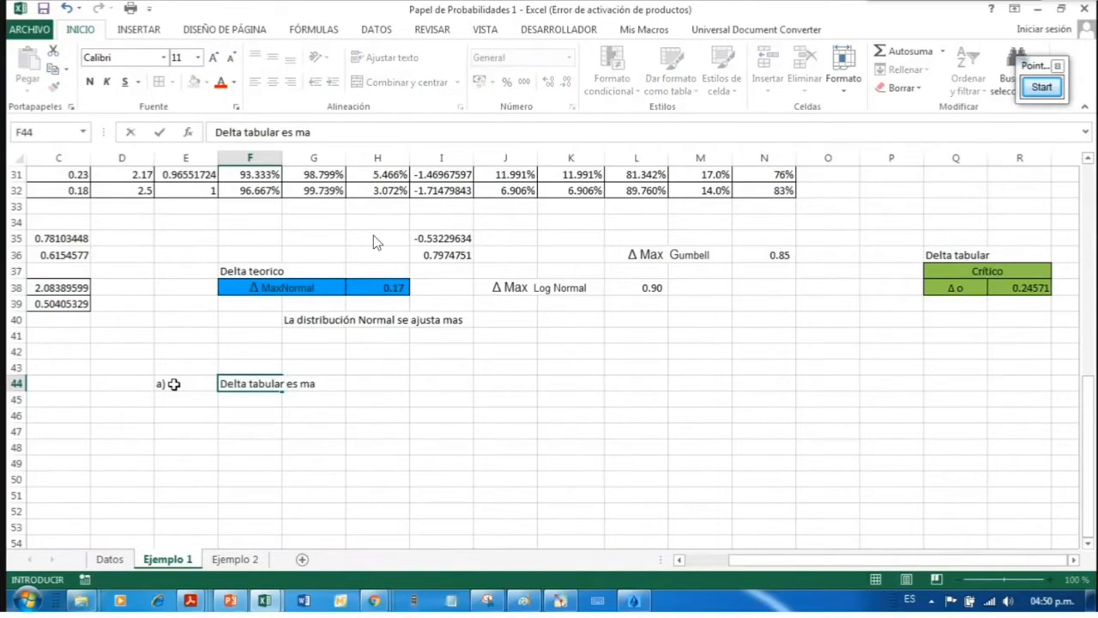
pyautogui.write('yor al delta teorico')
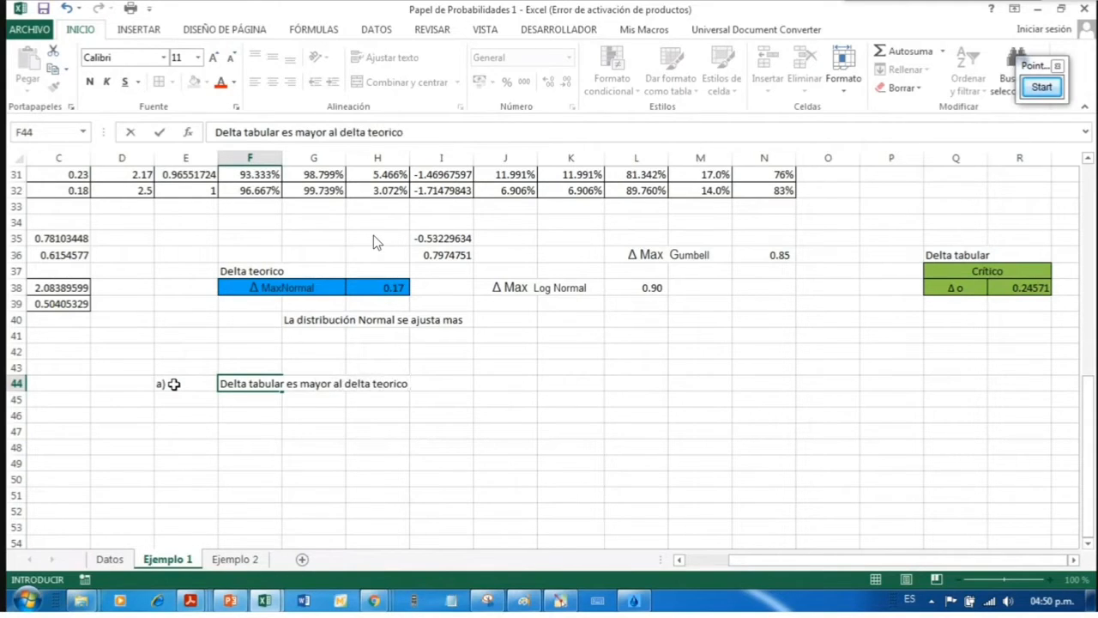
pyautogui.write(' :')
# Step: Extend the F44 sentence with "Δ MaxNormal es menor Delta tabular en consecuencia la distribución se ajusta a la ley normal."
pyautogui.click(253, 288)
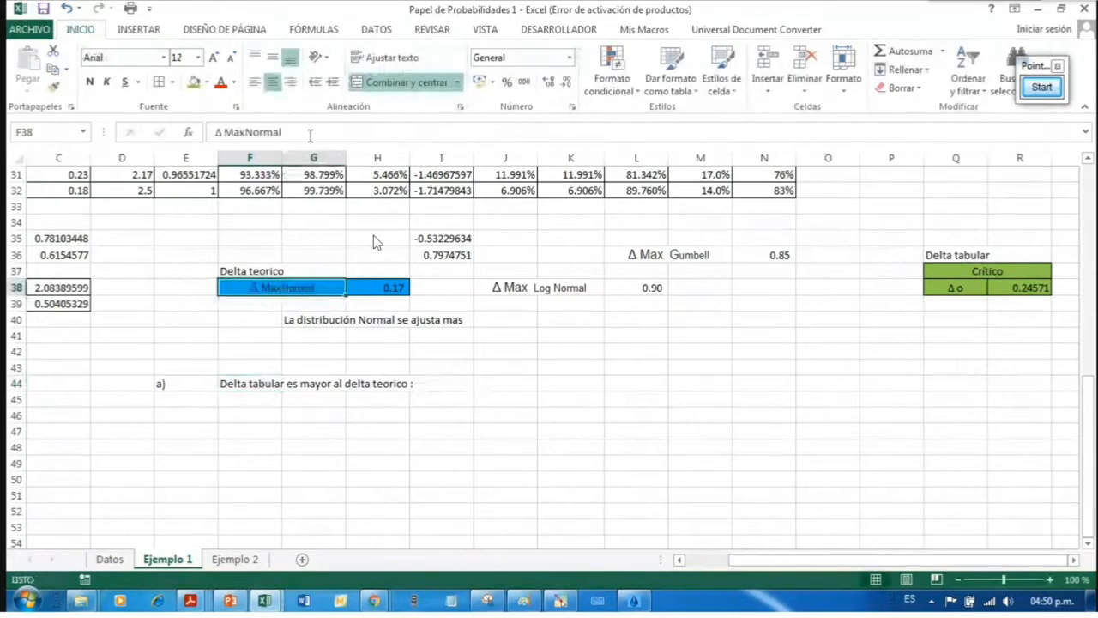
pyautogui.moveTo(287, 133); pyautogui.dragTo(215, 133)
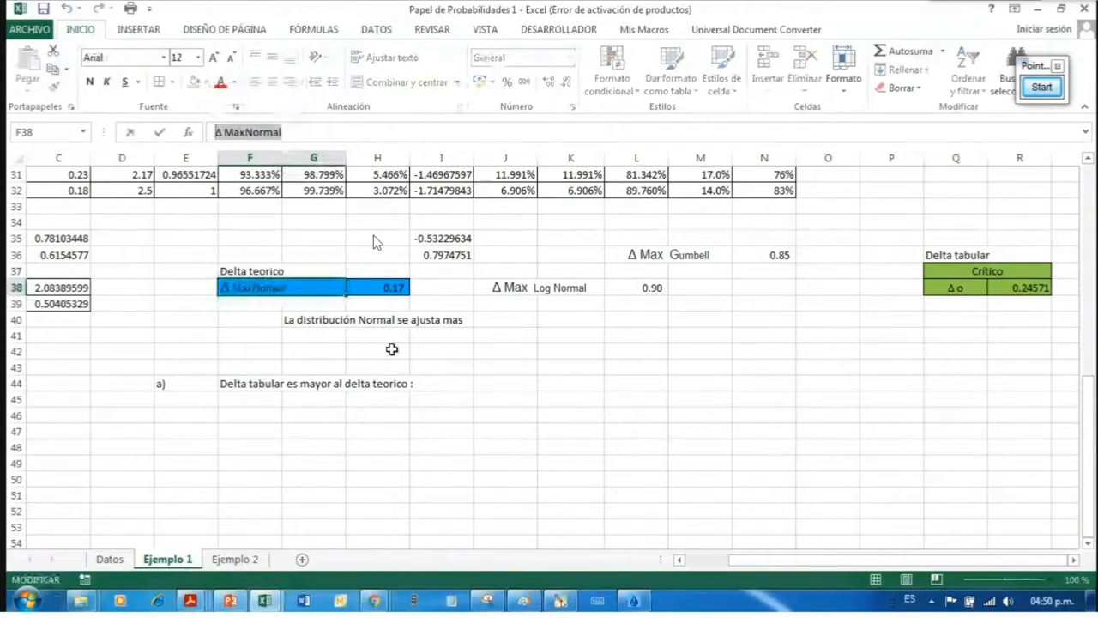
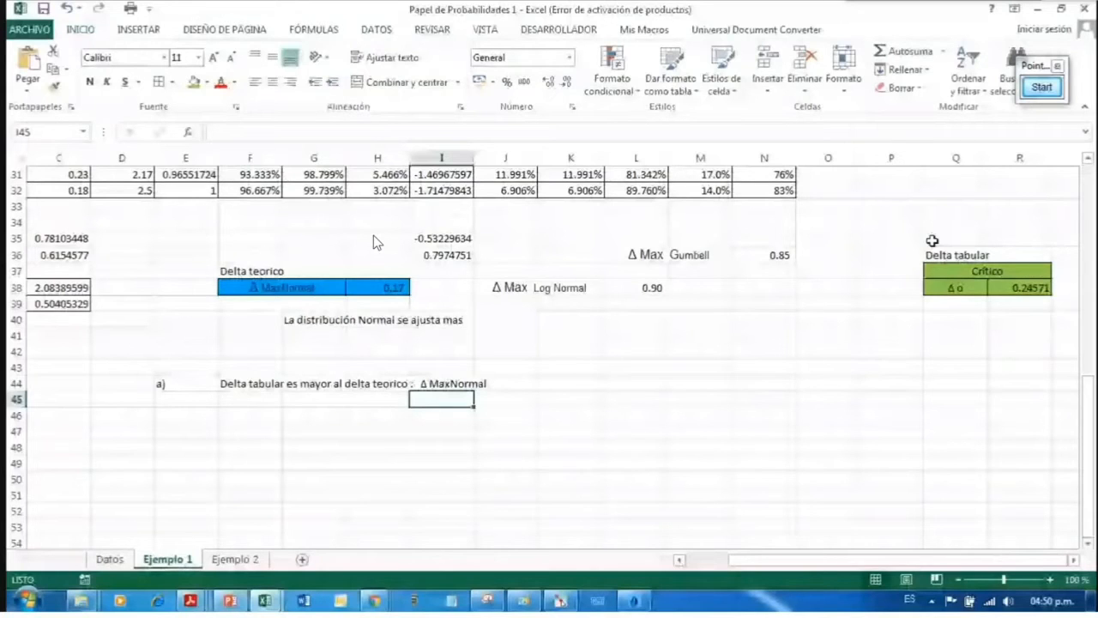
pyautogui.click(936, 255)
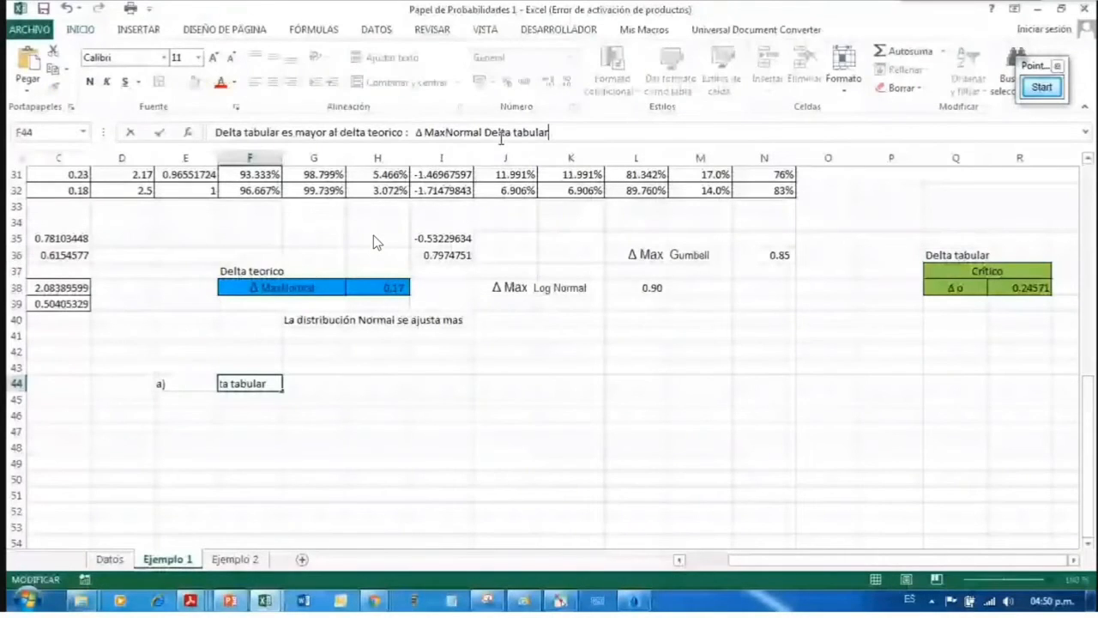
pyautogui.click(484, 132)
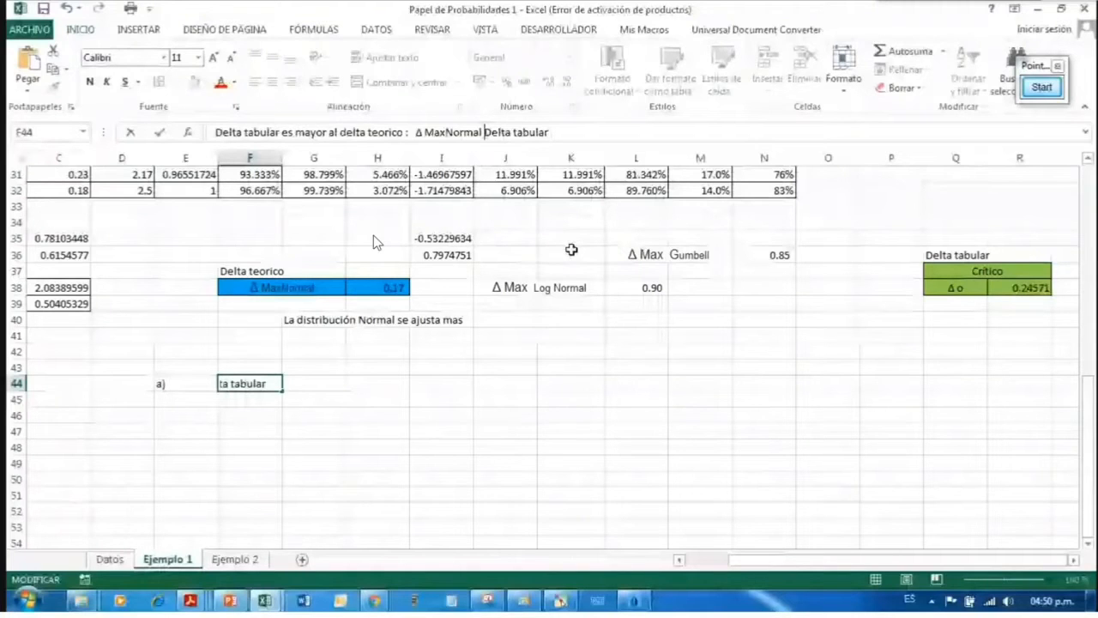
pyautogui.write('es')
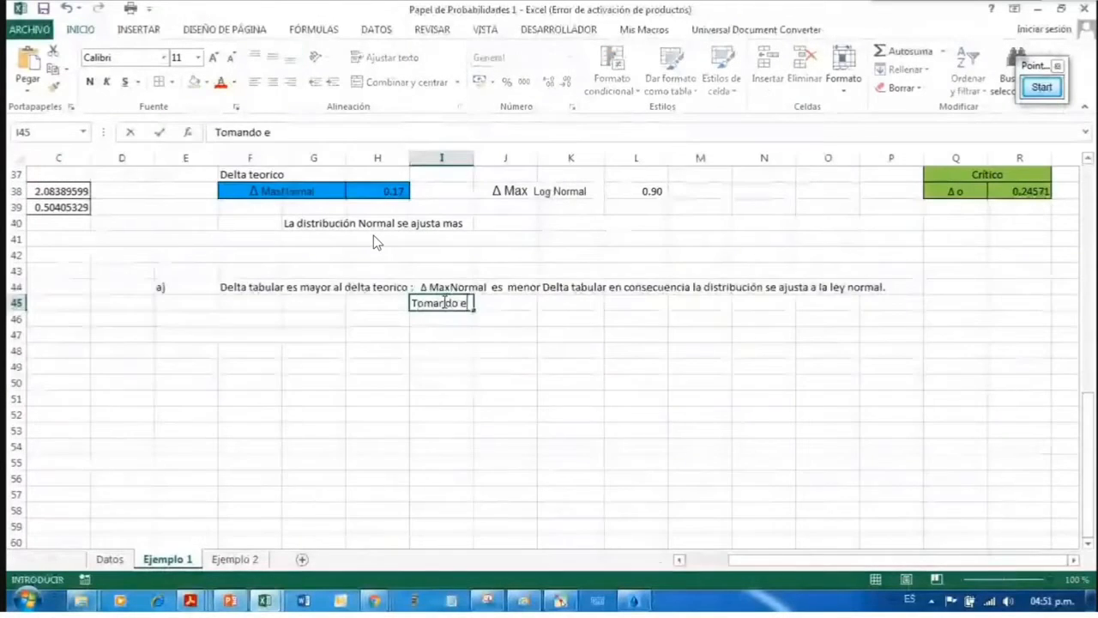
# Step: Begin a conclusion in cell I45 with the words "Tomando estos resultados"
pyautogui.write('stos re')
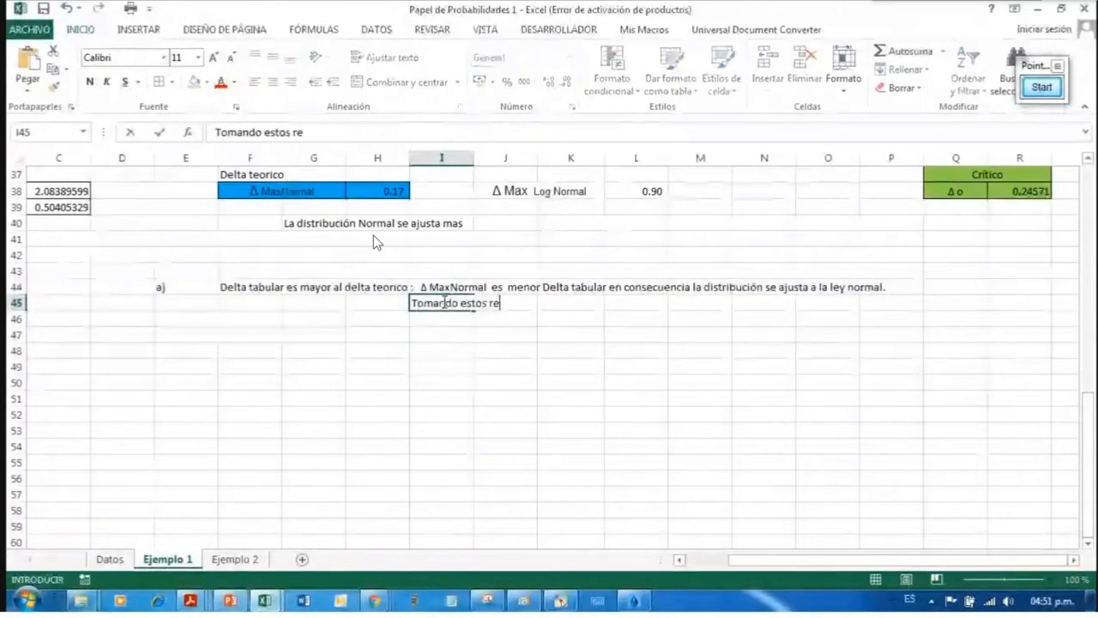
pyautogui.write('sultados')
pyautogui.press('Return')
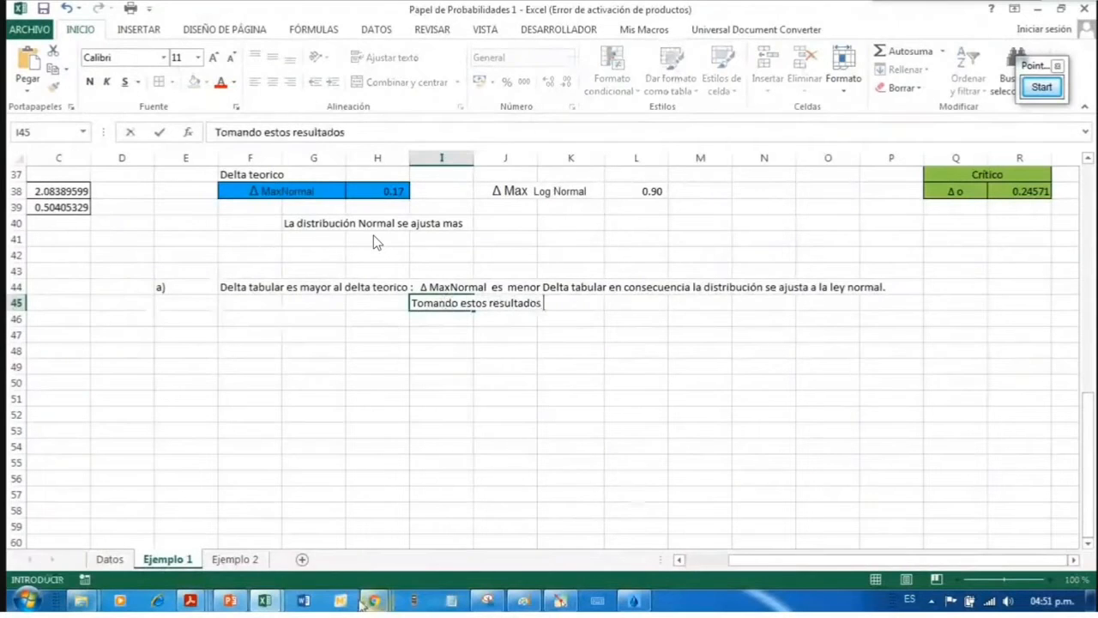
# Step: Switch to the Google Meet call in Chrome to check it, and return to the Excel worksheet
pyautogui.click(374, 600)
pyautogui.click(197, 543)
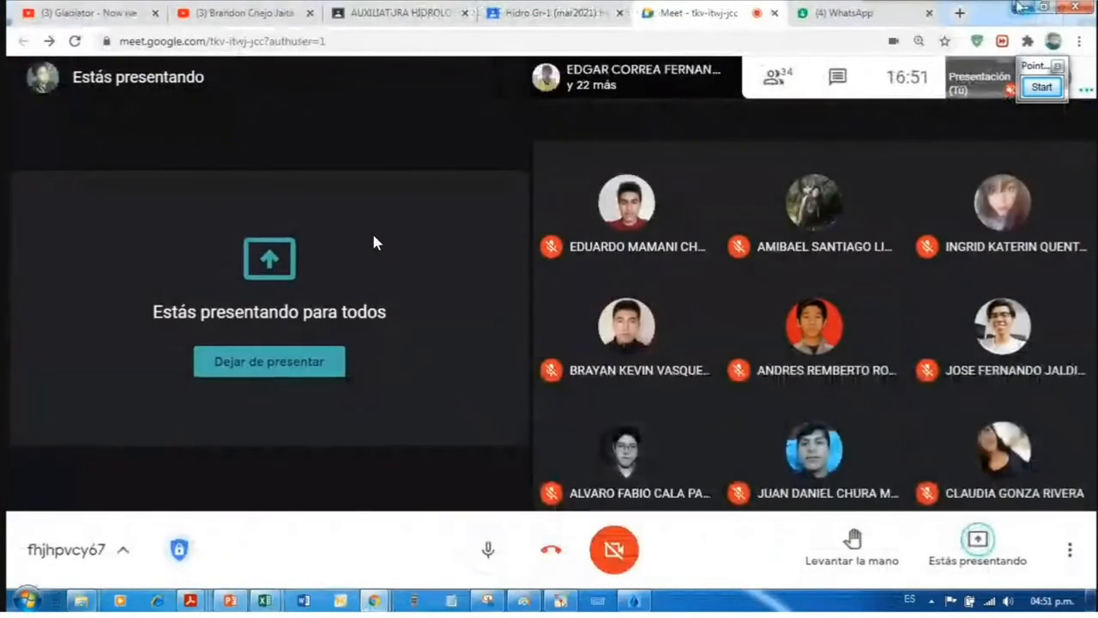
pyautogui.hotkey('alt', 'Tab')
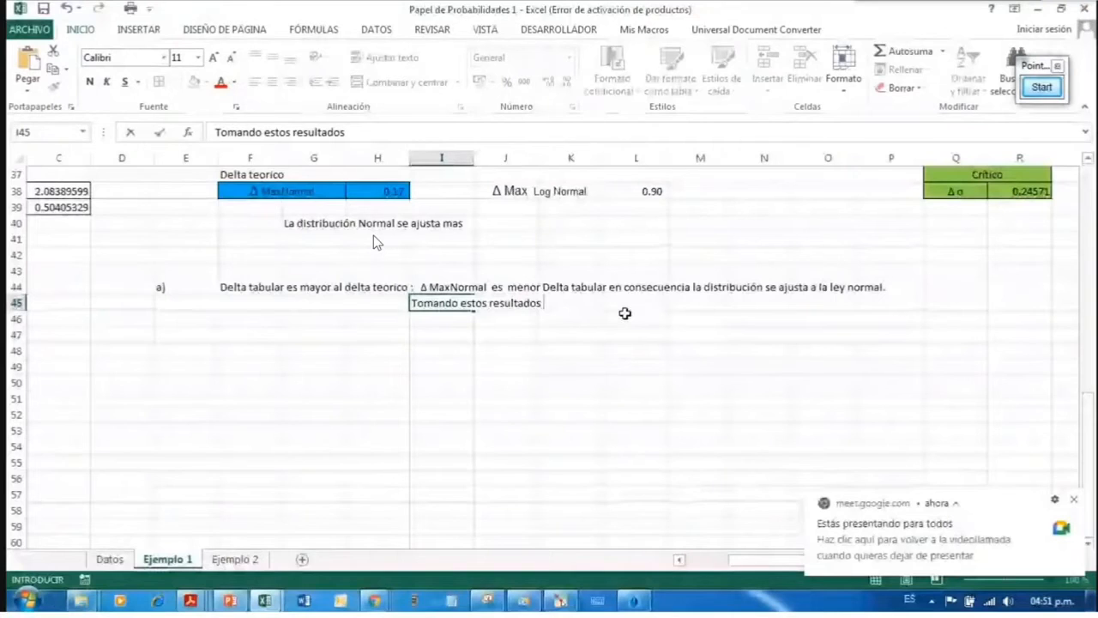
# Step: Complete the I45 conclusion with "podemos decir que la ley normal es una buena candidata la para nuestra serie de datos"
pyautogui.write('podemos decir')
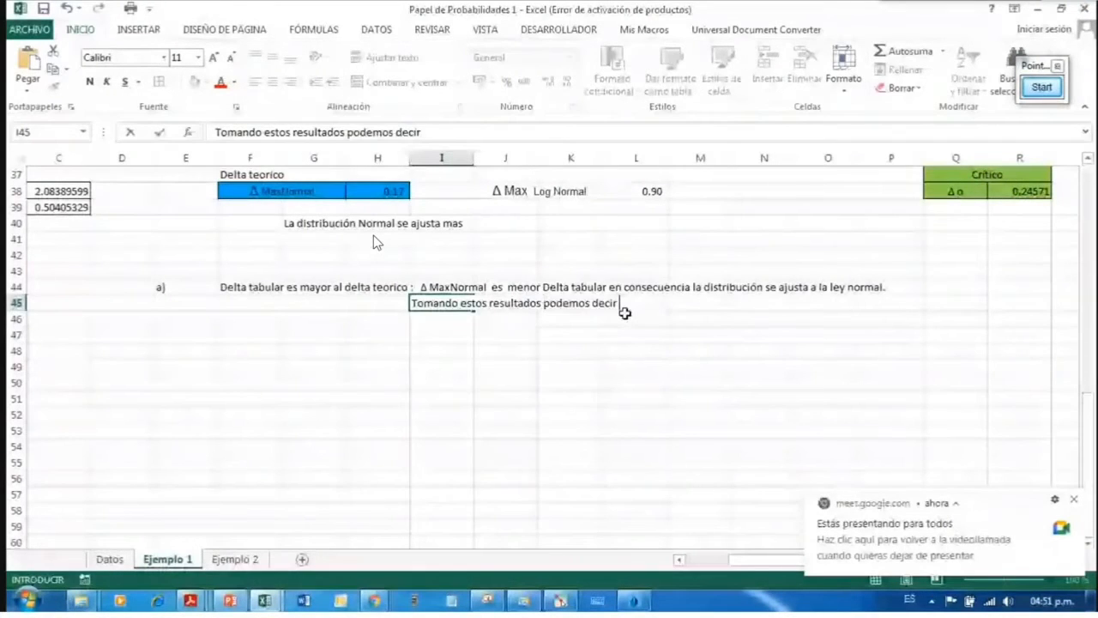
pyautogui.write(' que la ley norma')
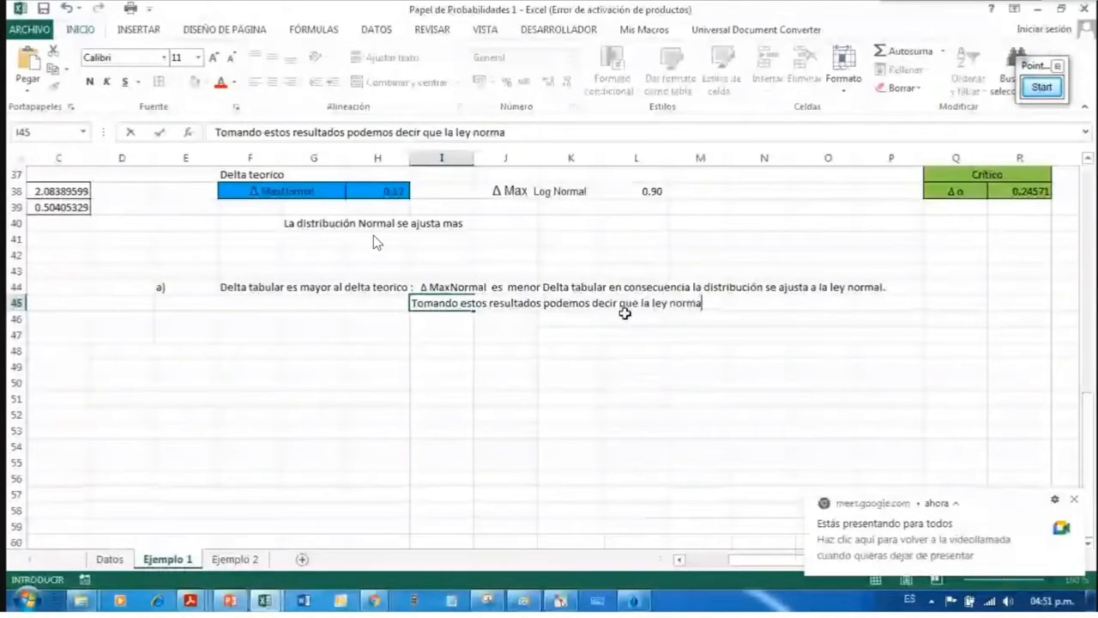
pyautogui.write('l es una buena candidata la')
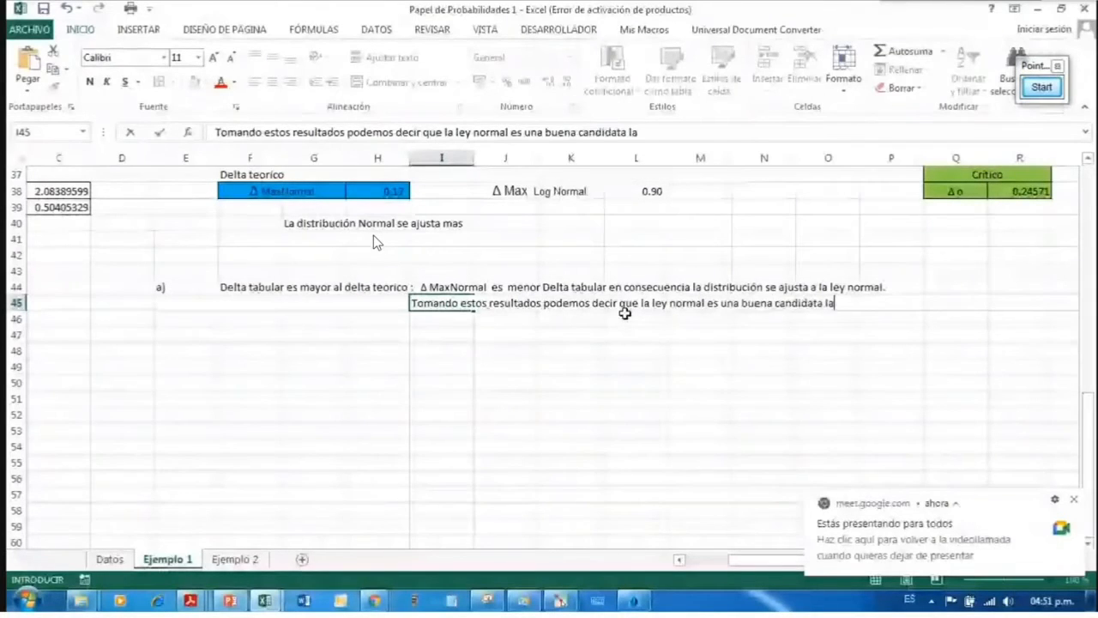
pyautogui.write(' pa')
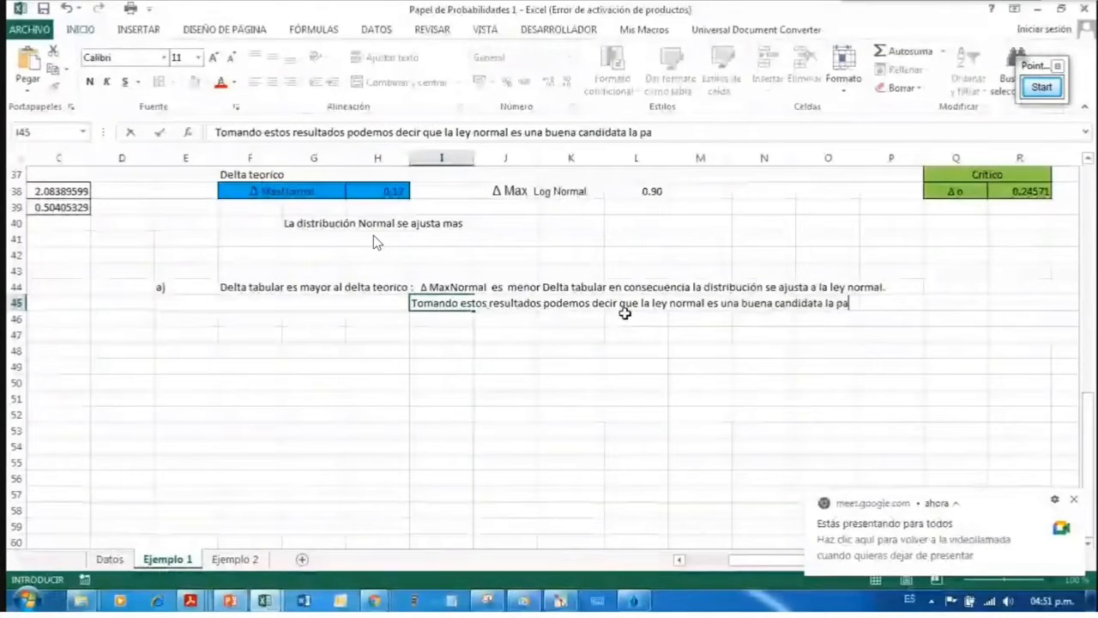
pyautogui.write('ra nuestra seria')
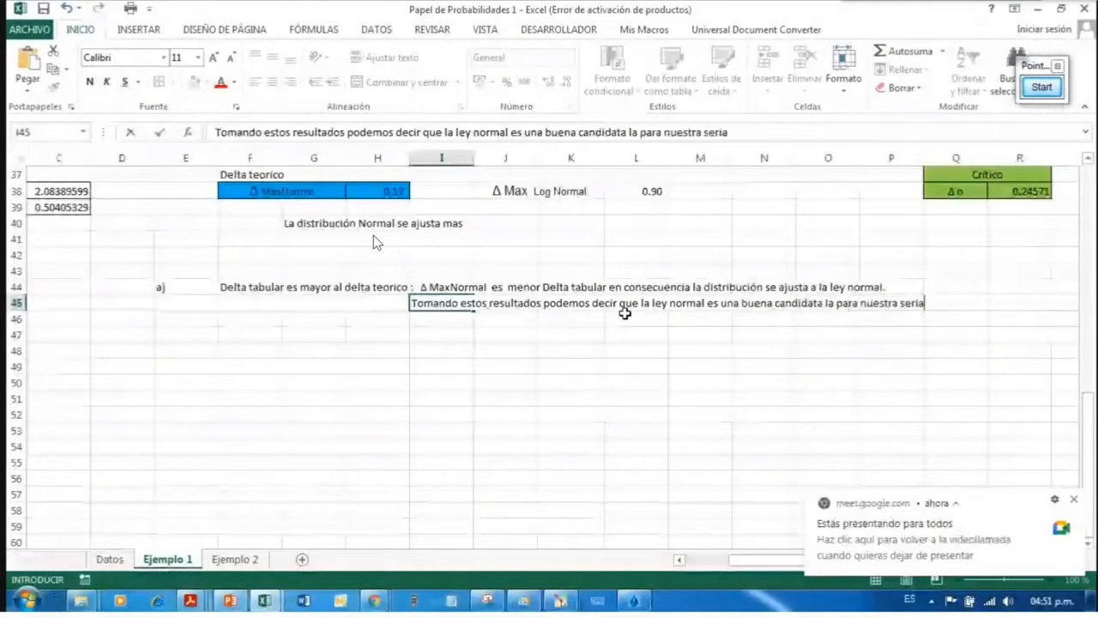
pyautogui.press('BackSpace')
pyautogui.write('e de ')
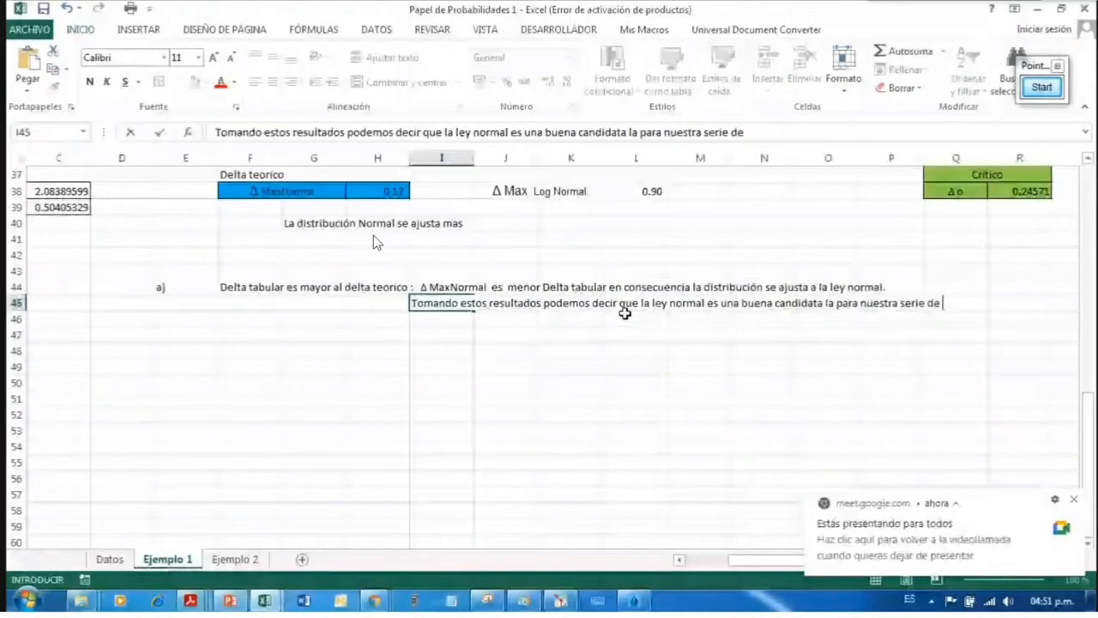
pyautogui.write('datos')
pyautogui.click(570, 397)
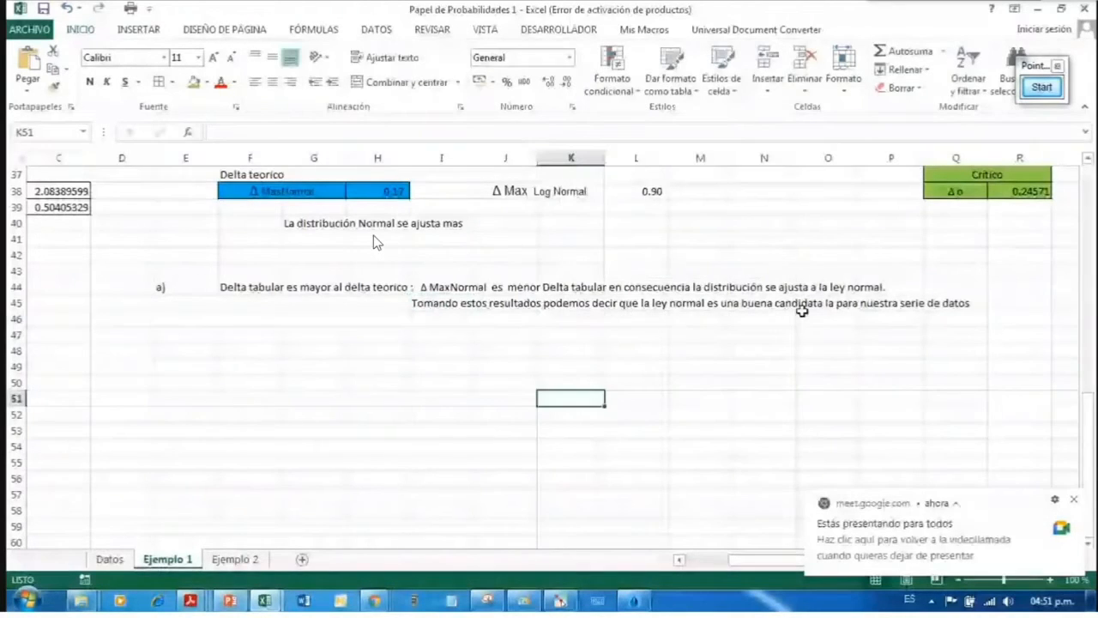
# Step: Dismiss the Google Meet notification and enter the item label "b)" in cell E48 below the written conclusion
pyautogui.scroll(2, 801, 310)
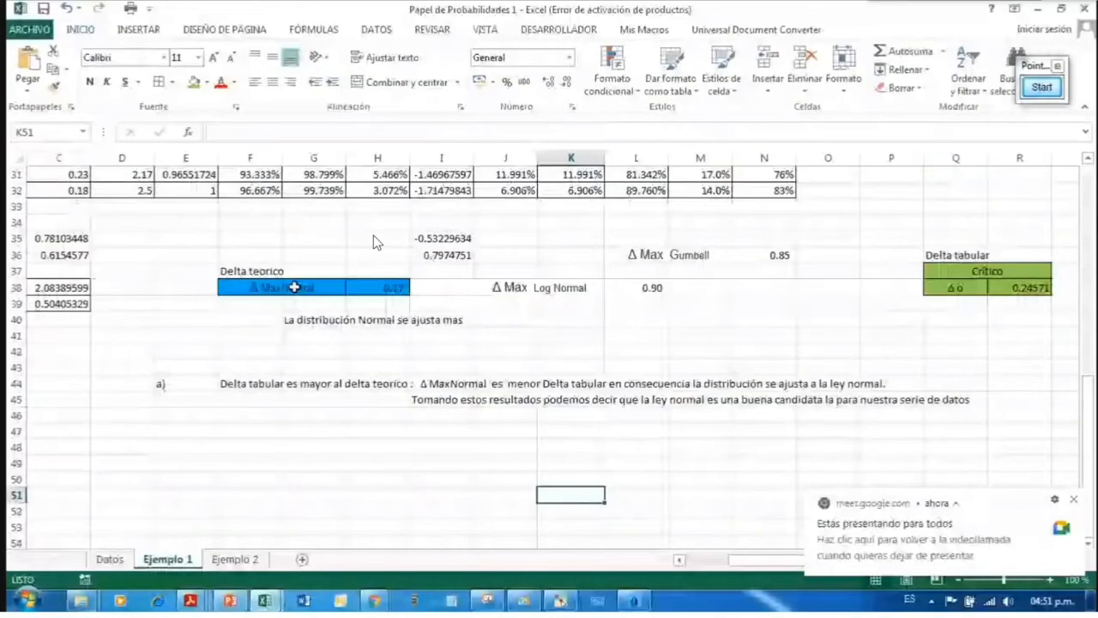
pyautogui.click(760, 337)
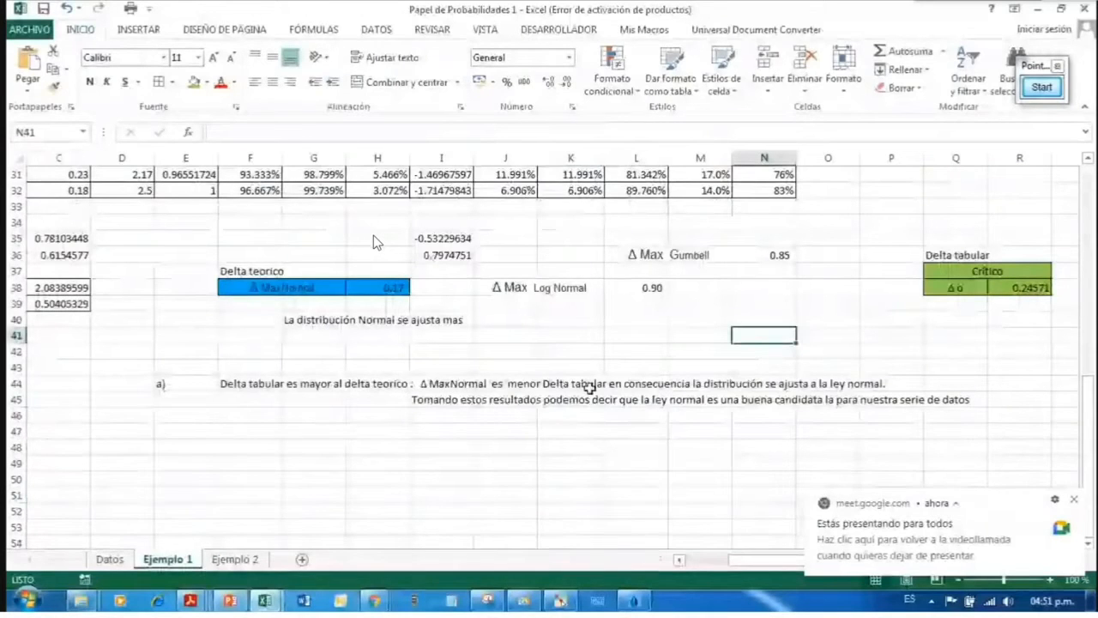
pyautogui.click(1075, 499)
pyautogui.scroll(5, 549, 394)
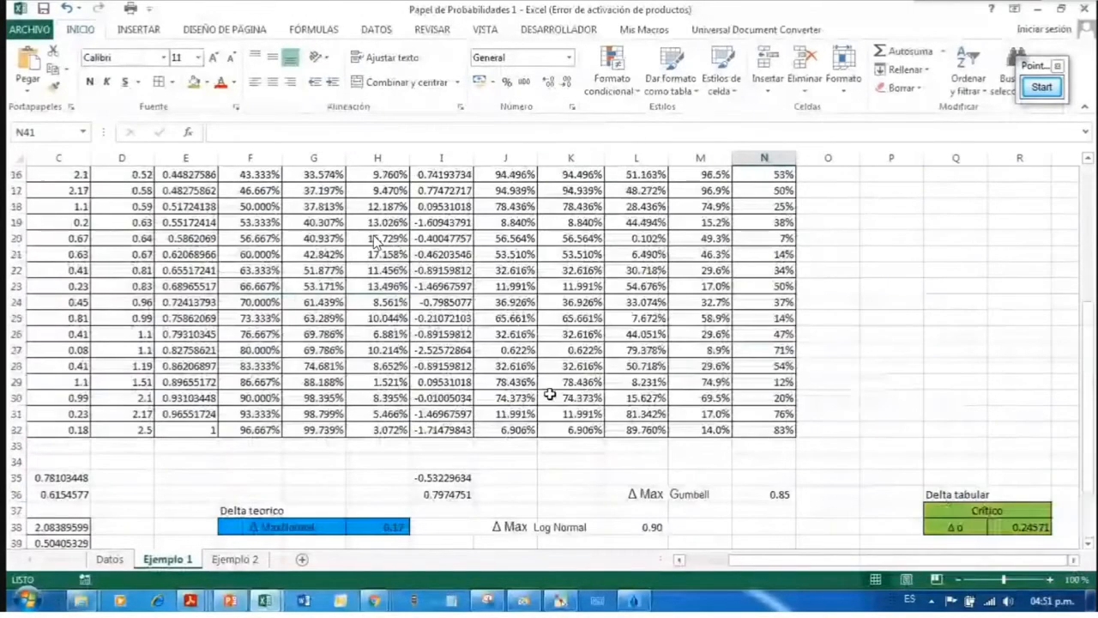
pyautogui.scroll(3, 541, 369)
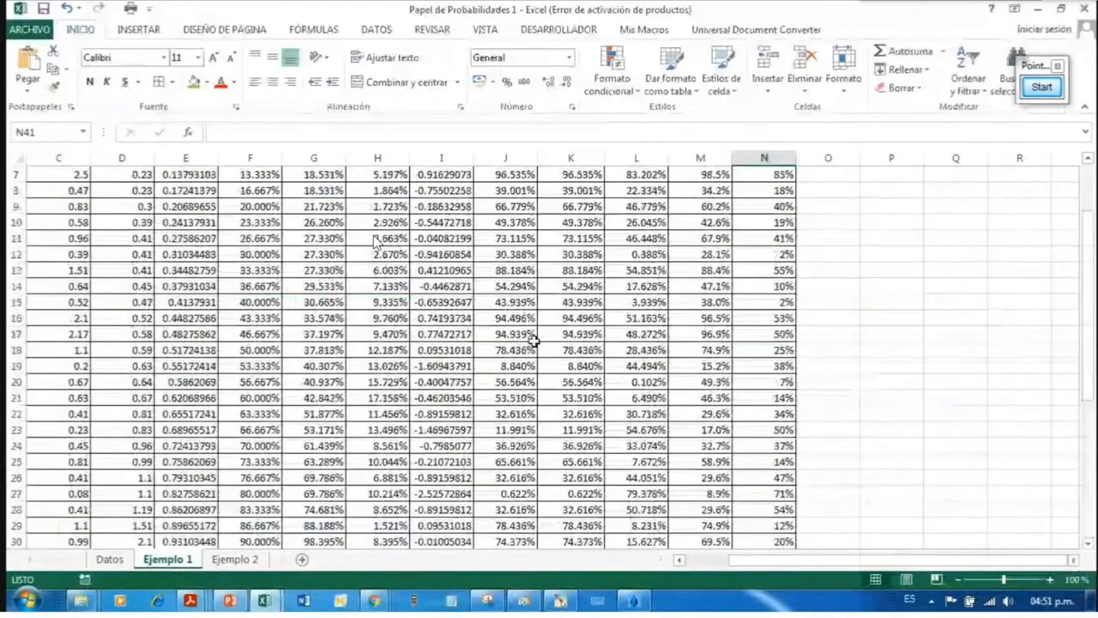
pyautogui.scroll(-7, 533, 341)
pyautogui.click(187, 485)
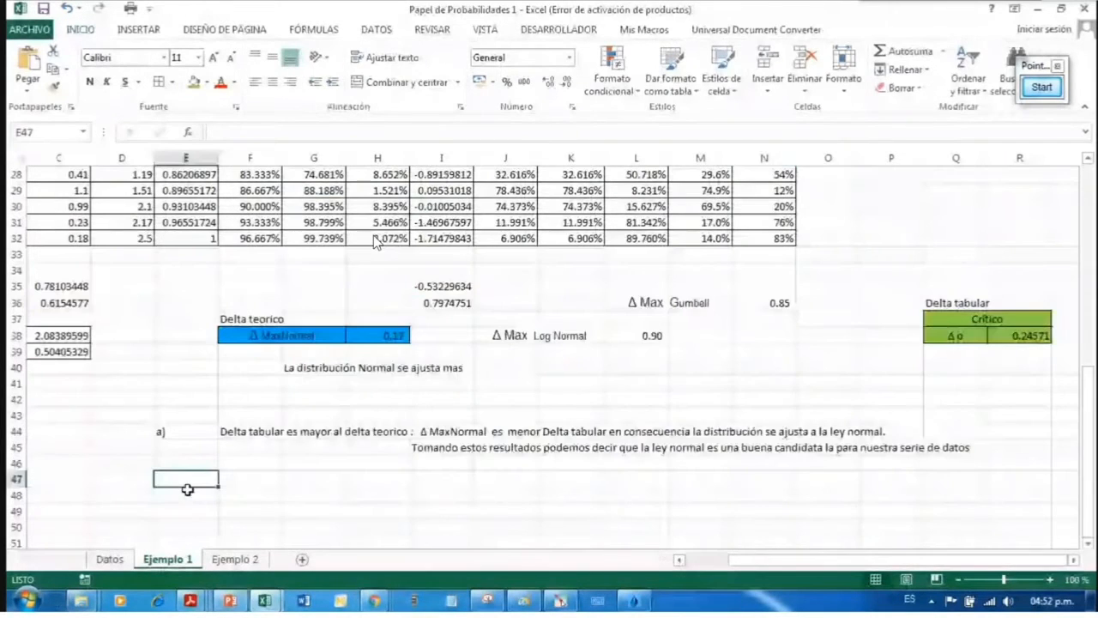
pyautogui.click(189, 494)
pyautogui.write('b')
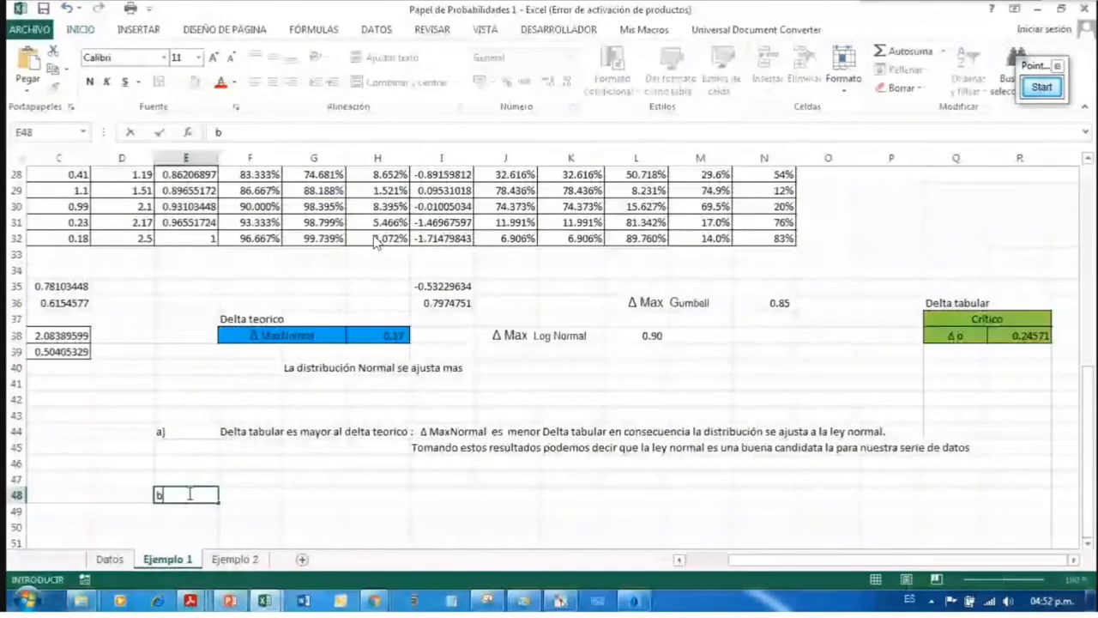
pyautogui.write(')')
pyautogui.press('Return')
# Step: Copy the yellow problem statement block from the top of the Datos sheet and open the Ejemplo 2 sheet
pyautogui.scroll(1, 324, 438)
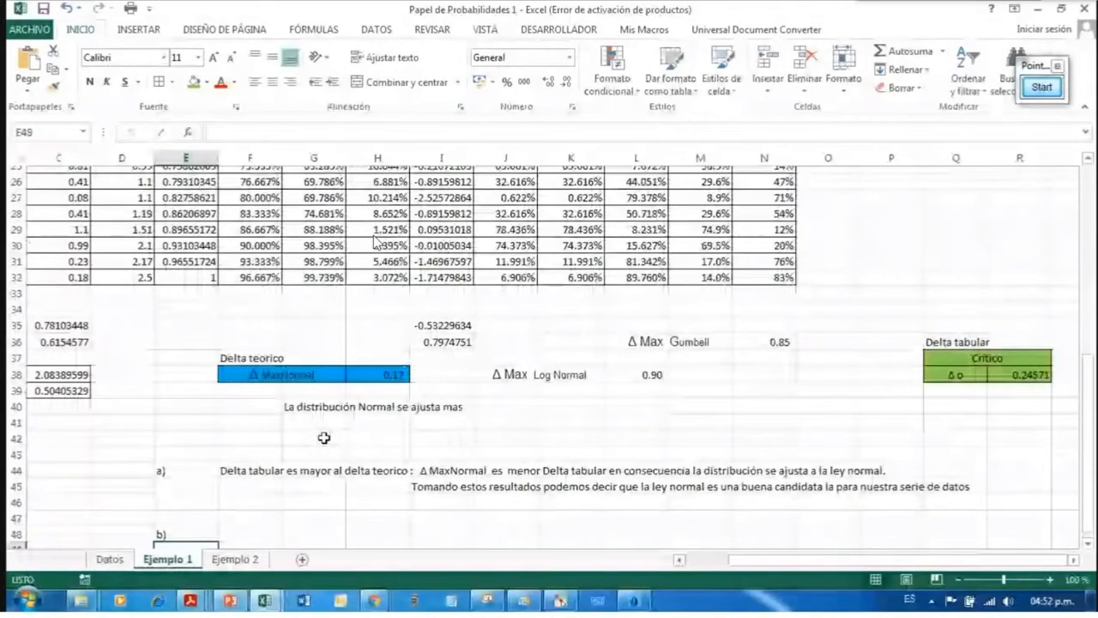
pyautogui.scroll(8, 323, 438)
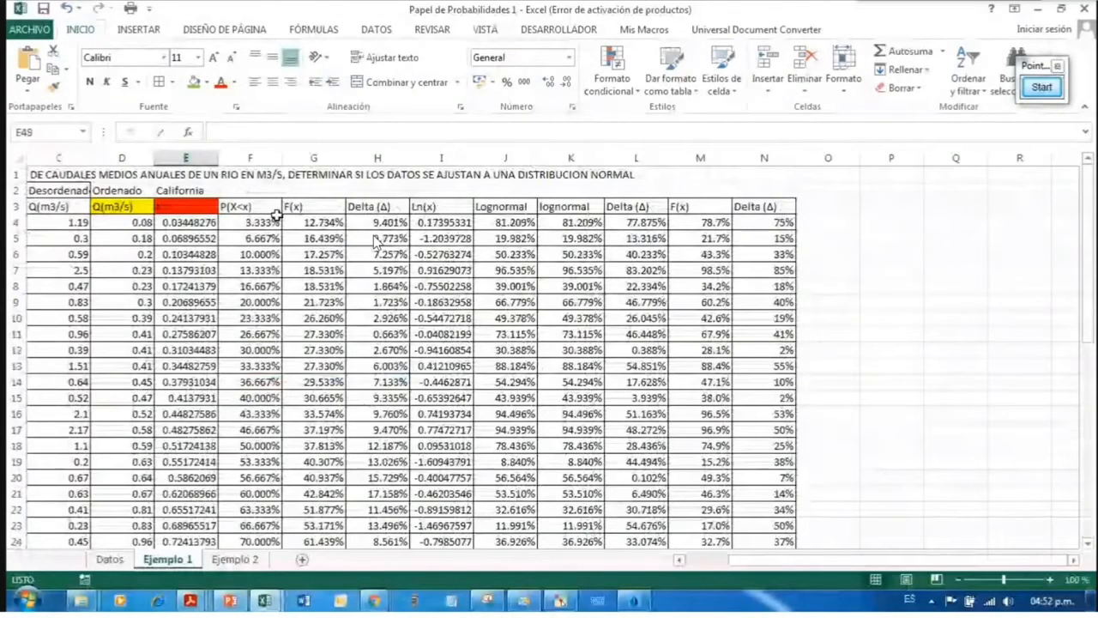
pyautogui.click(324, 176)
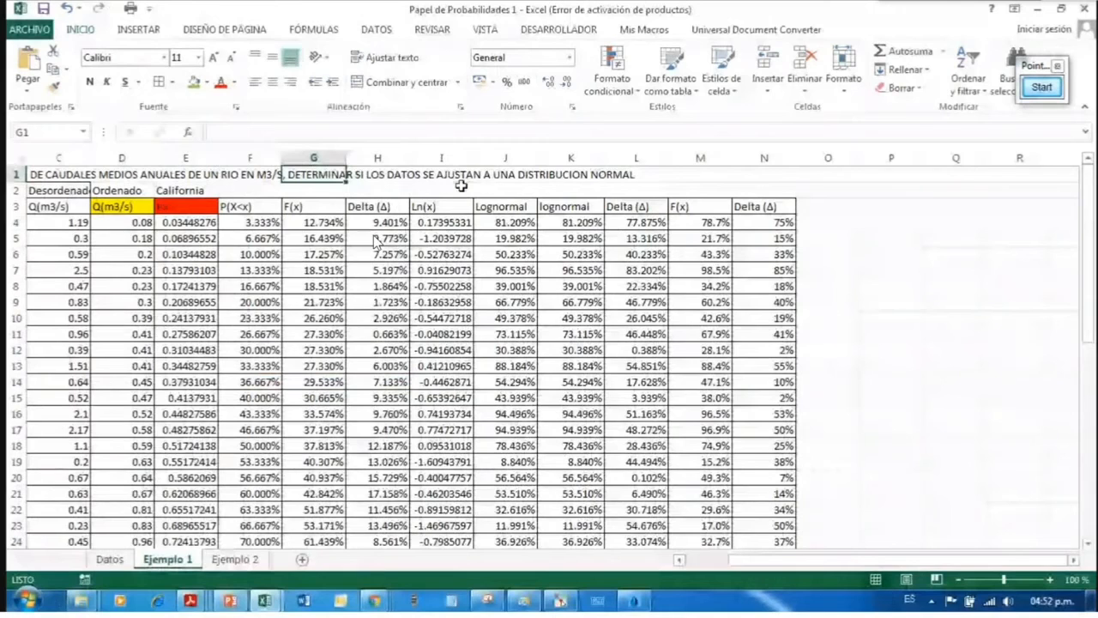
pyautogui.hotkey('ctrl', 'pageup')
pyautogui.click(432, 179)
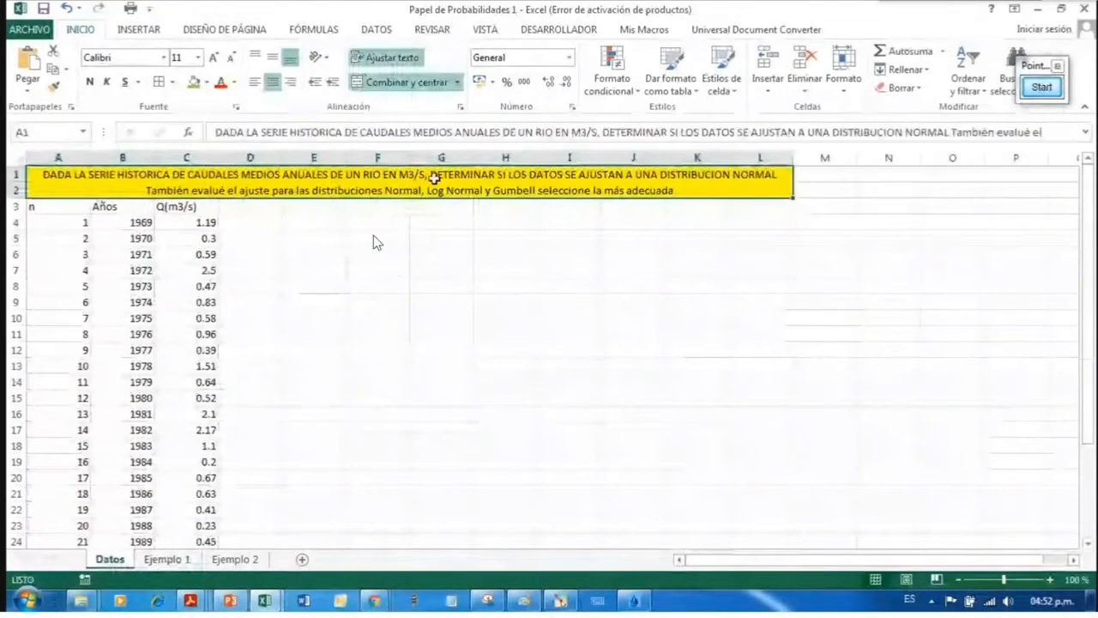
pyautogui.hotkey('ctrl', 'c')
pyautogui.click(231, 561)
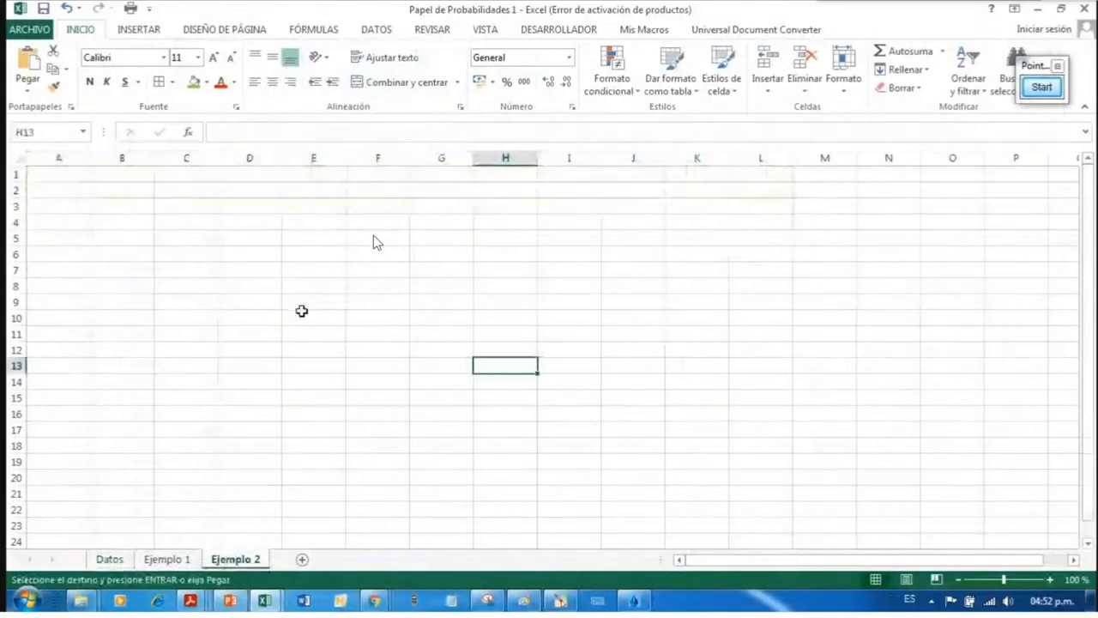
# Step: Paste the copied problem statement into cell E42 of the Ejemplo 1 sheet, above answer a)
pyautogui.hotkey('ctrl', 'pageup')
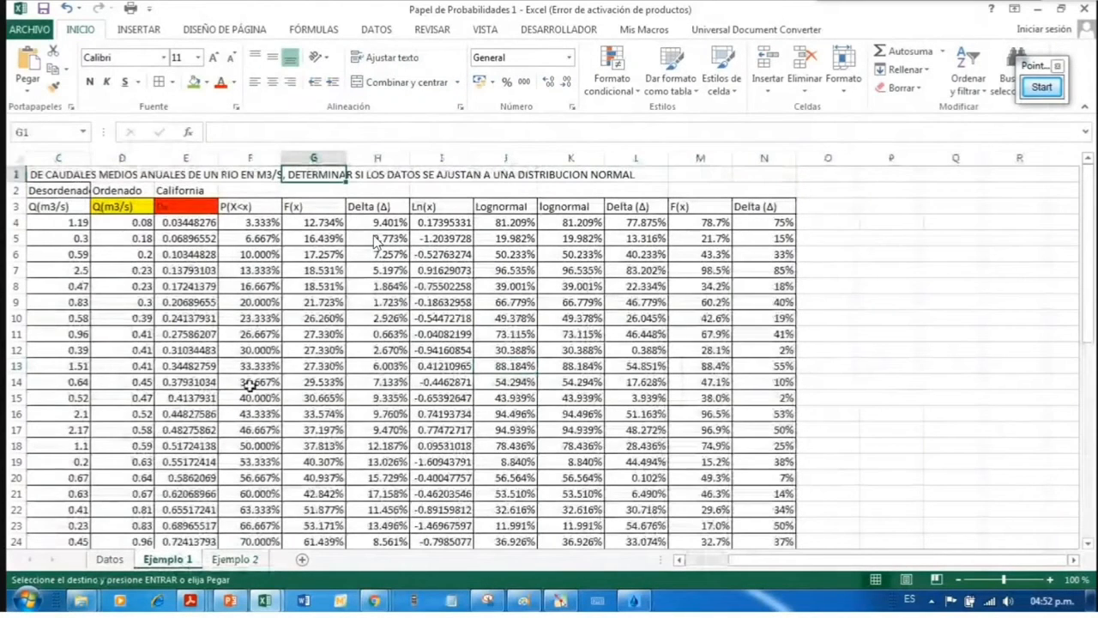
pyautogui.click(38, 186)
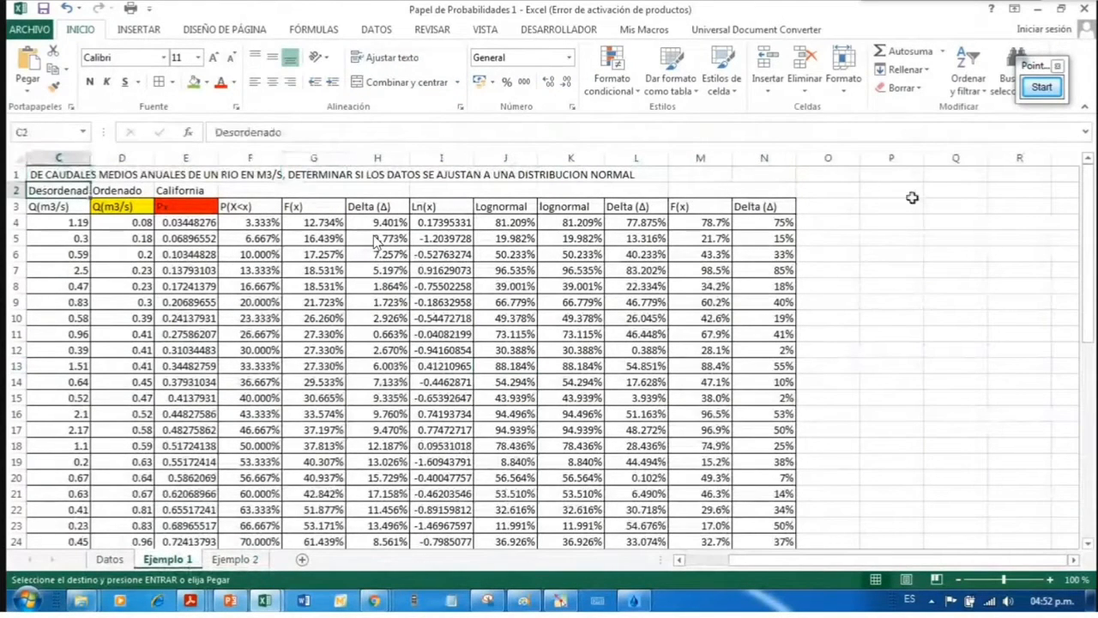
pyautogui.scroll(-12, 603, 333)
pyautogui.scroll(3, 195, 378)
pyautogui.click(195, 399)
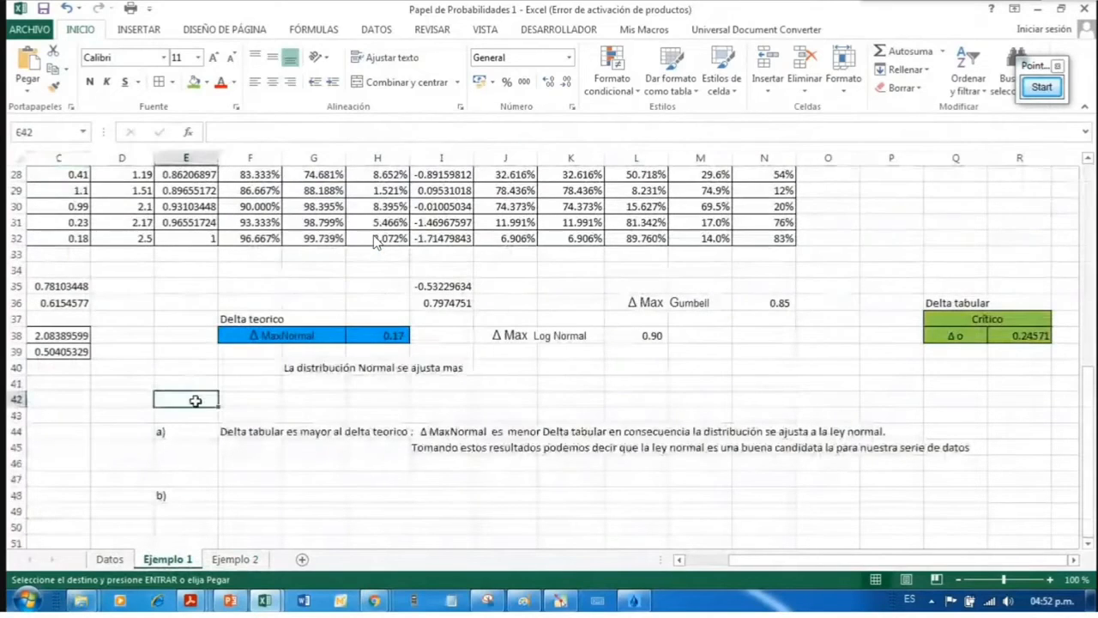
pyautogui.hotkey('ctrl', 'v')
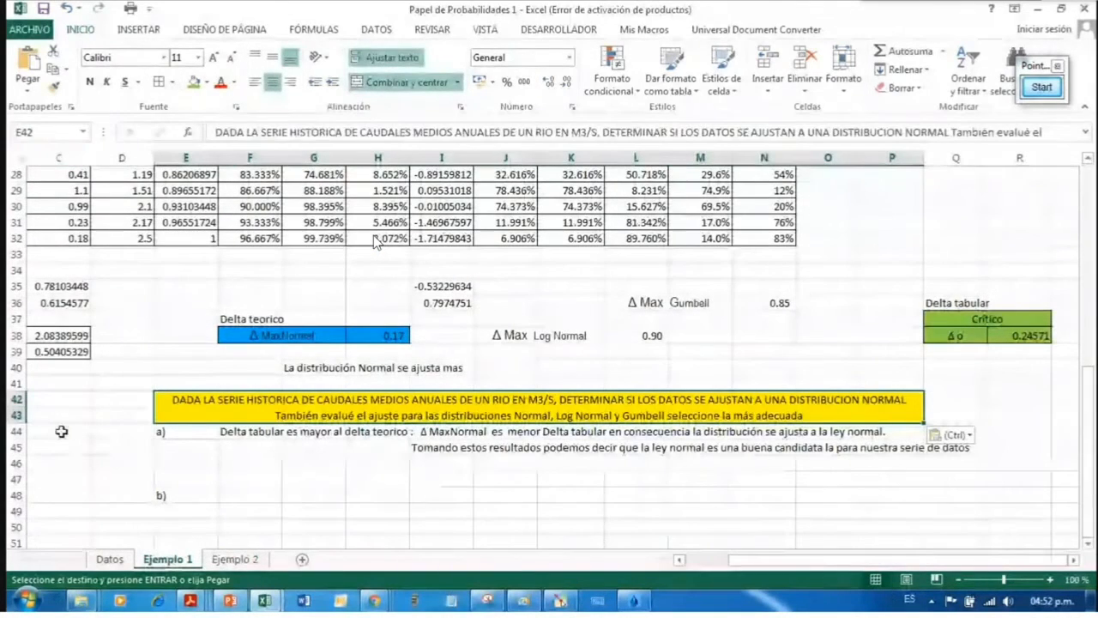
pyautogui.click(429, 507)
# Step: Move the a) and b) answer block down two rows, placing a) in row 46 and b) in row 50
pyautogui.scroll(-1, 459, 513)
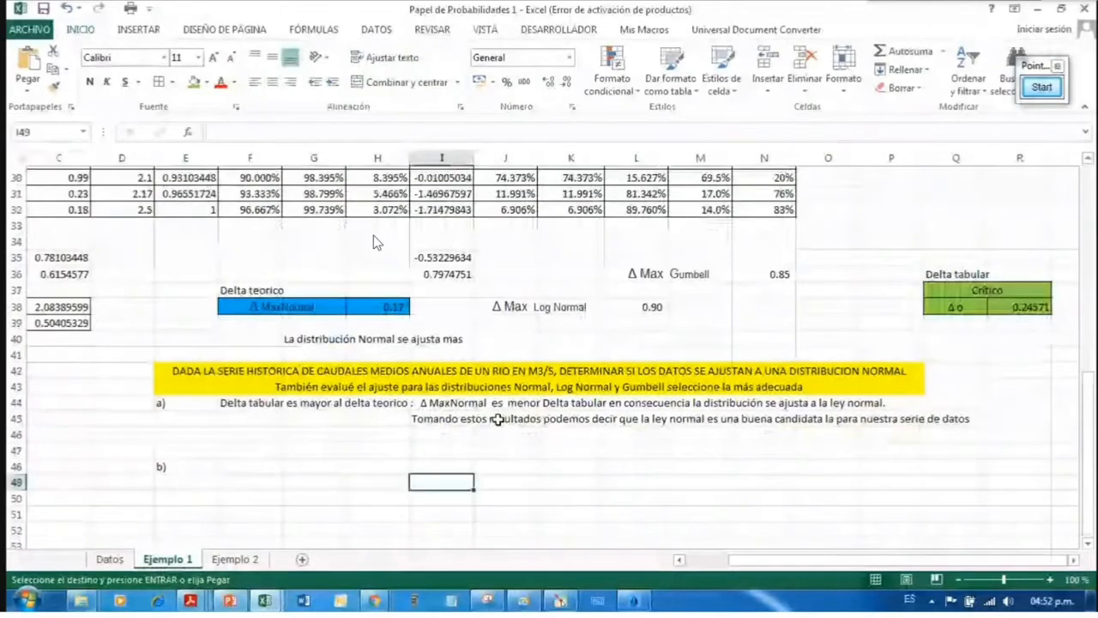
pyautogui.scroll(-3, 498, 419)
pyautogui.moveTo(179, 286); pyautogui.dragTo(968, 351)
pyautogui.moveTo(764, 359); pyautogui.dragTo(770, 385)
pyautogui.click(505, 478)
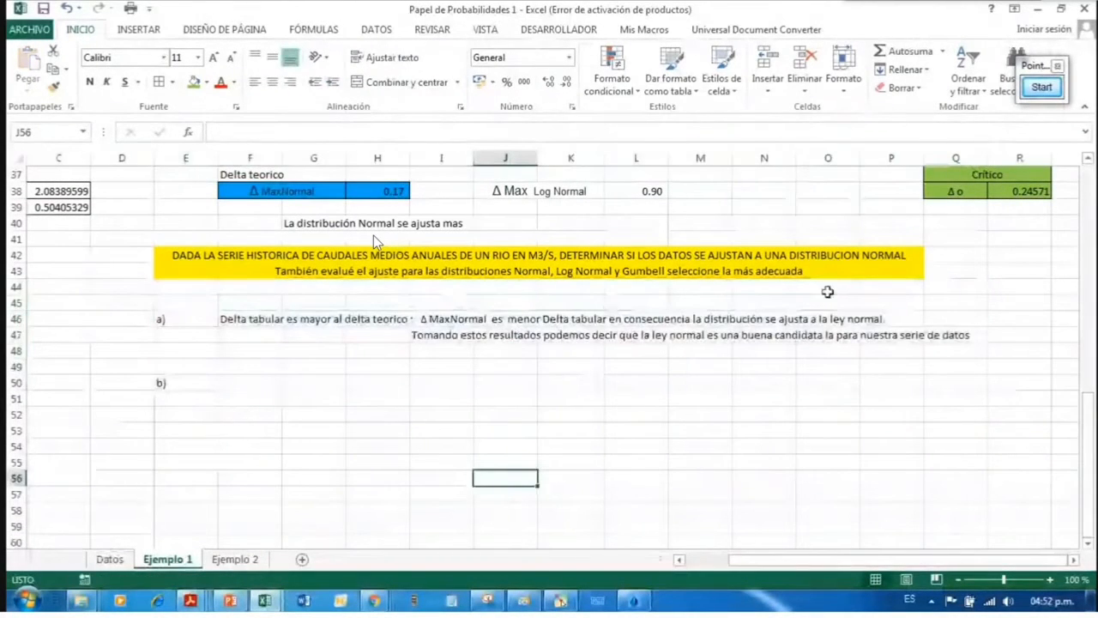
pyautogui.click(635, 258)
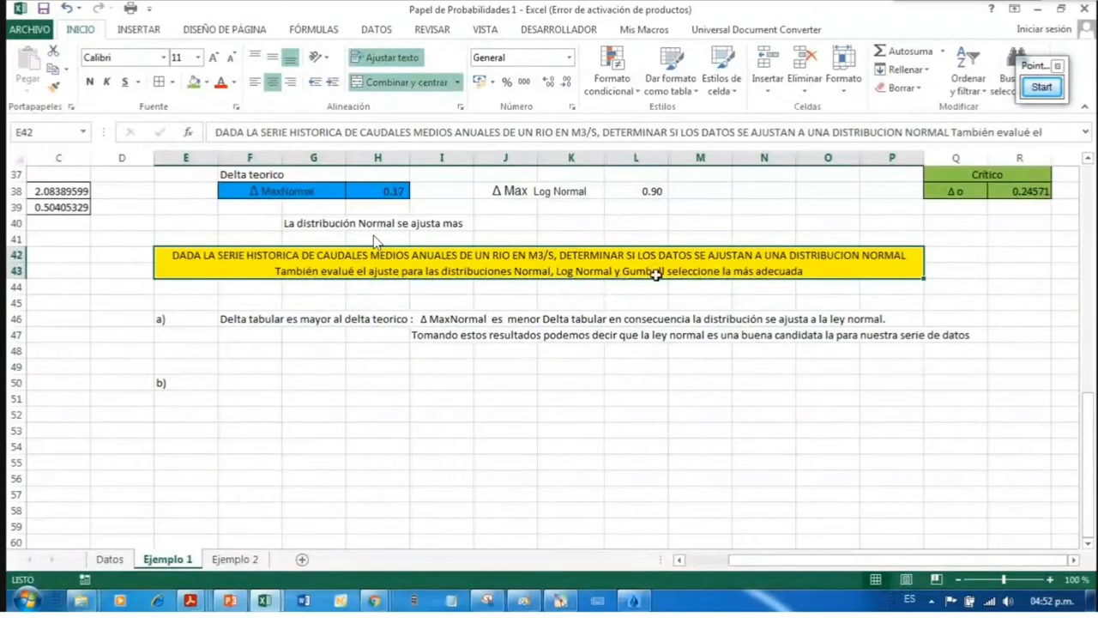
pyautogui.click(313, 414)
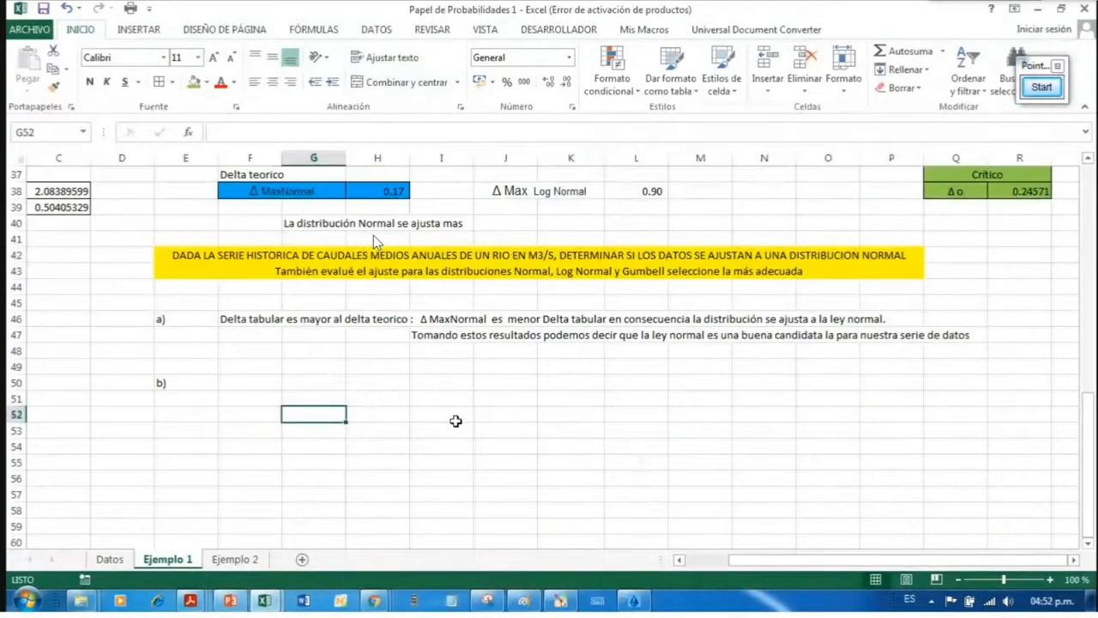
# Step: Merge and center cells F2:H2 above the P(X<x), F(x) and Delta columns
pyautogui.scroll(8, 455, 421)
pyautogui.scroll(4, 459, 423)
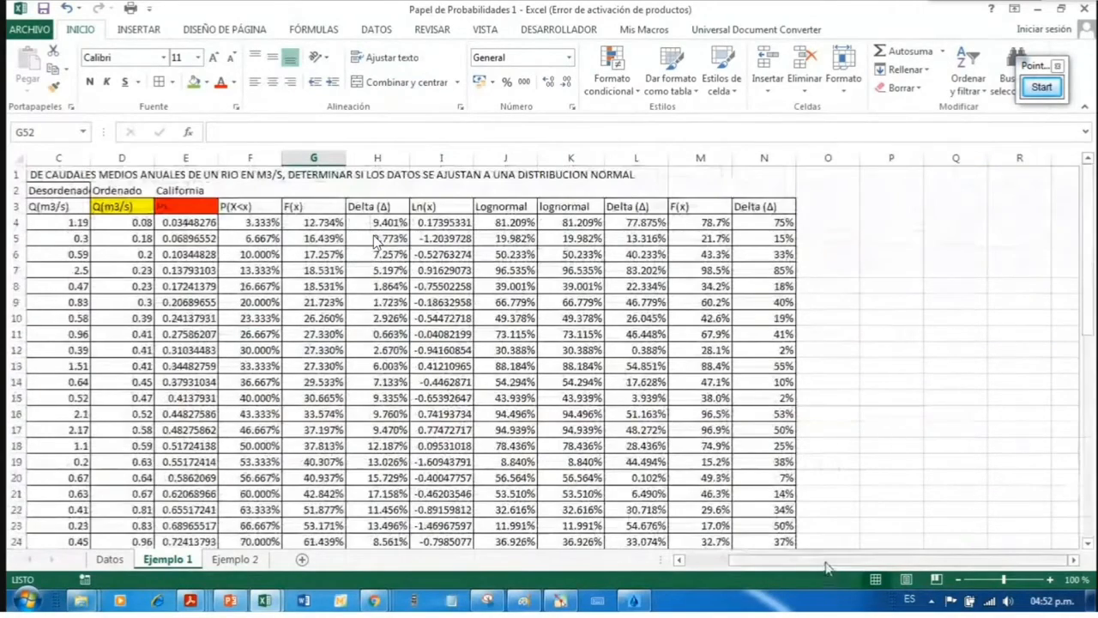
pyautogui.hscroll(-2, 472, 403)
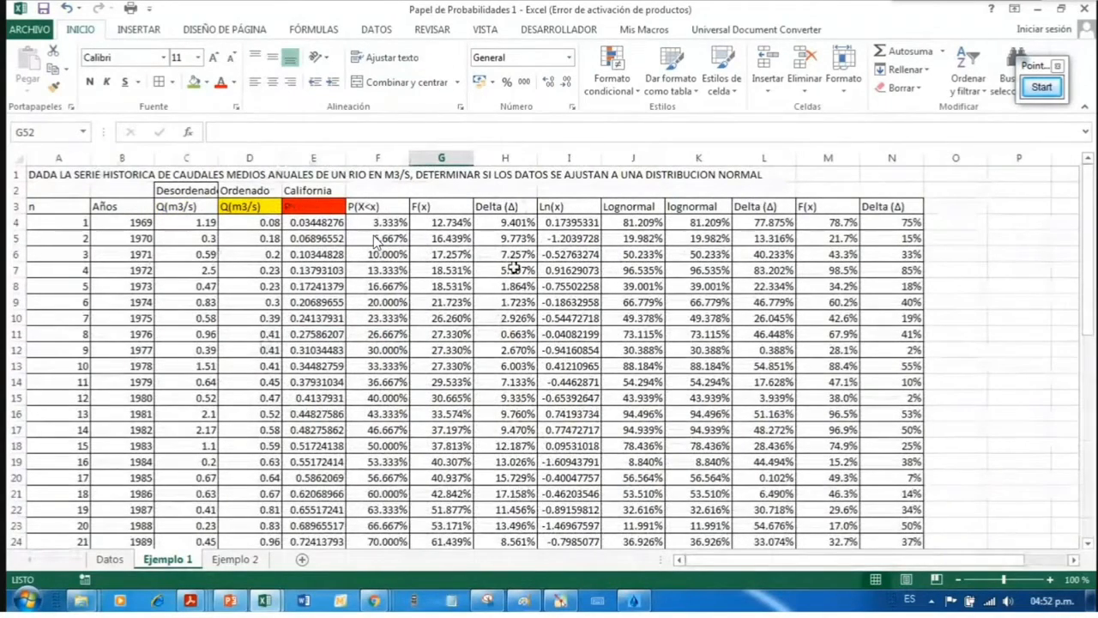
pyautogui.moveTo(377, 191); pyautogui.dragTo(505, 190)
pyautogui.click(408, 82)
pyautogui.write('ley norma')
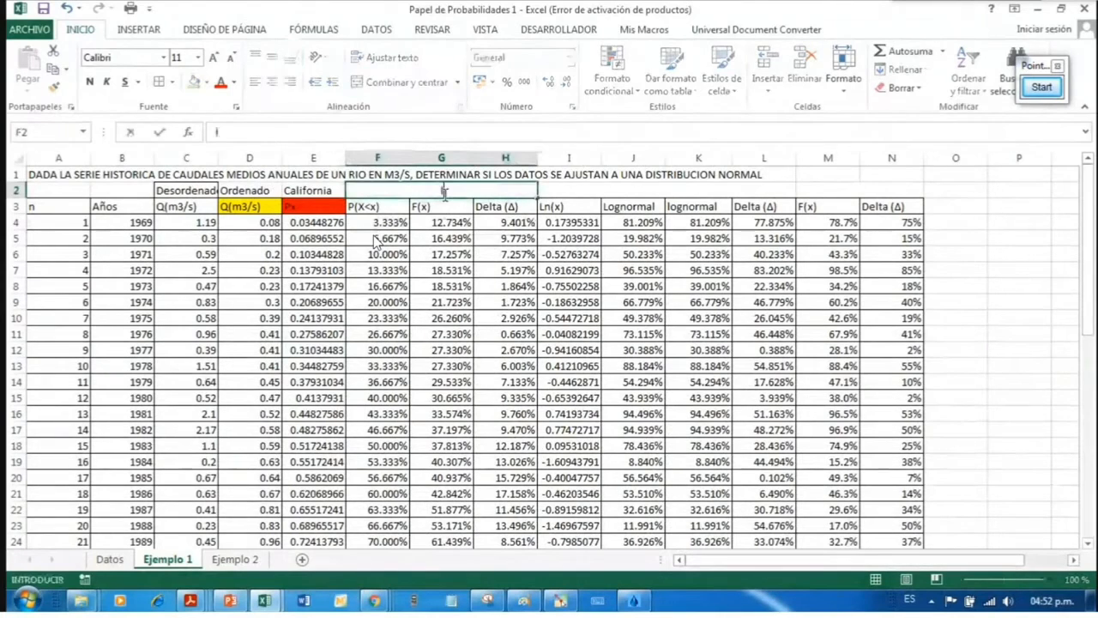
pyautogui.press('BackSpace')
pyautogui.press('BackSpace')
pyautogui.press('BackSpace')
pyautogui.press('BackSpace')
pyautogui.press('BackSpace')
pyautogui.press('BackSpace')
pyautogui.press('BackSpace')
pyautogui.press('BackSpace')
pyautogui.press('BackSpace')
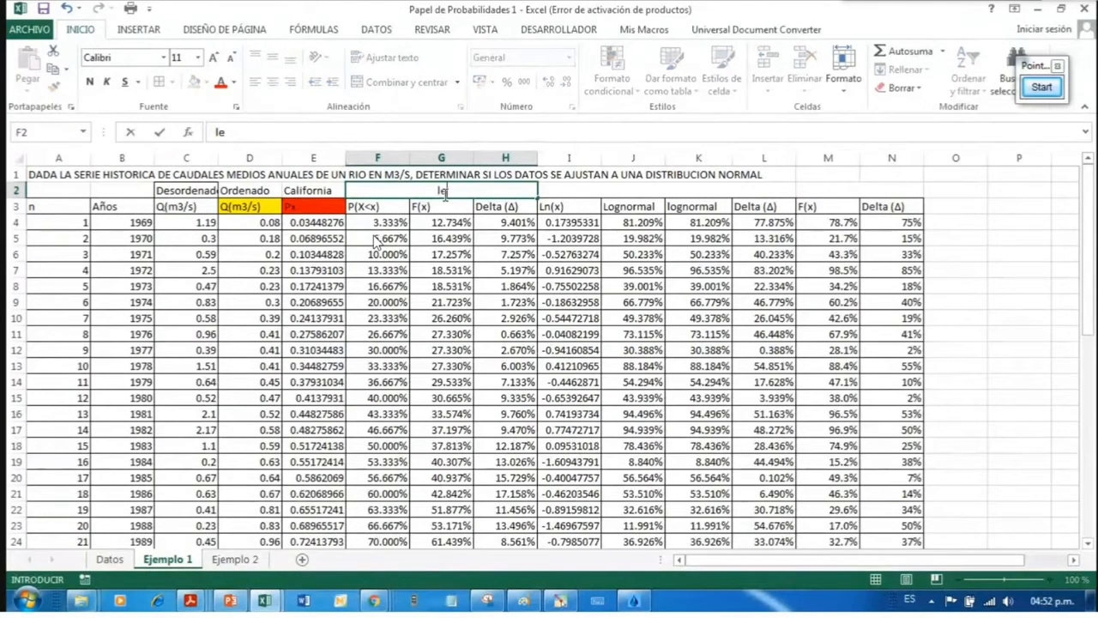
# Step: Enter the row 2 headings LEY NORMAL in F2, LEY LOG NORMAL in I2 and LEY GUMBELL in M2
pyautogui.write('LEY NORMAL')
pyautogui.press('Tab')
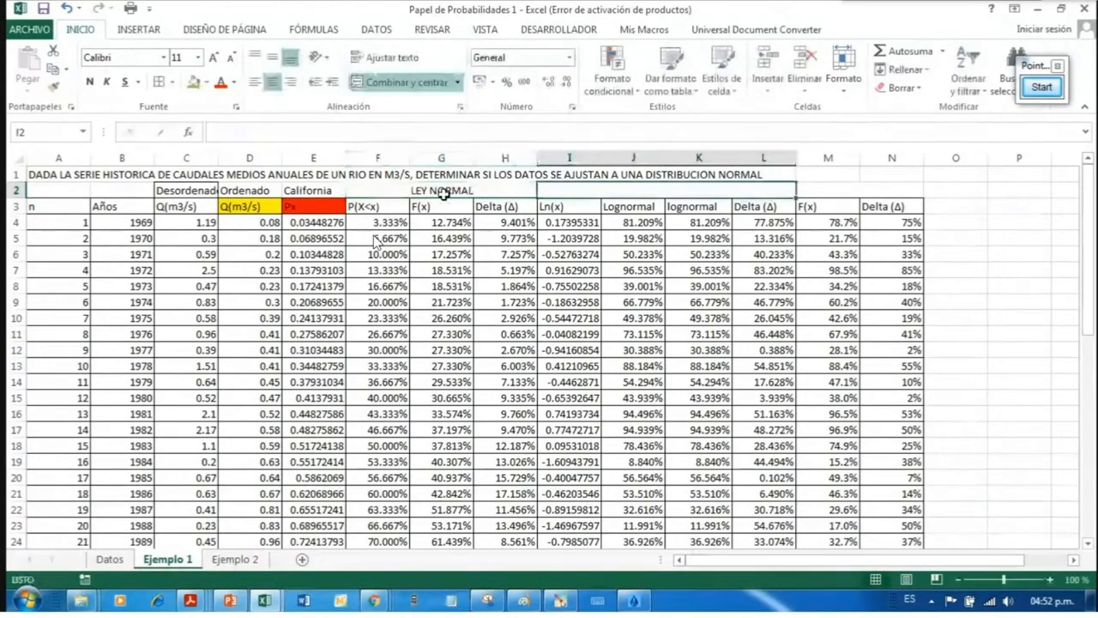
pyautogui.write('LEY LOG')
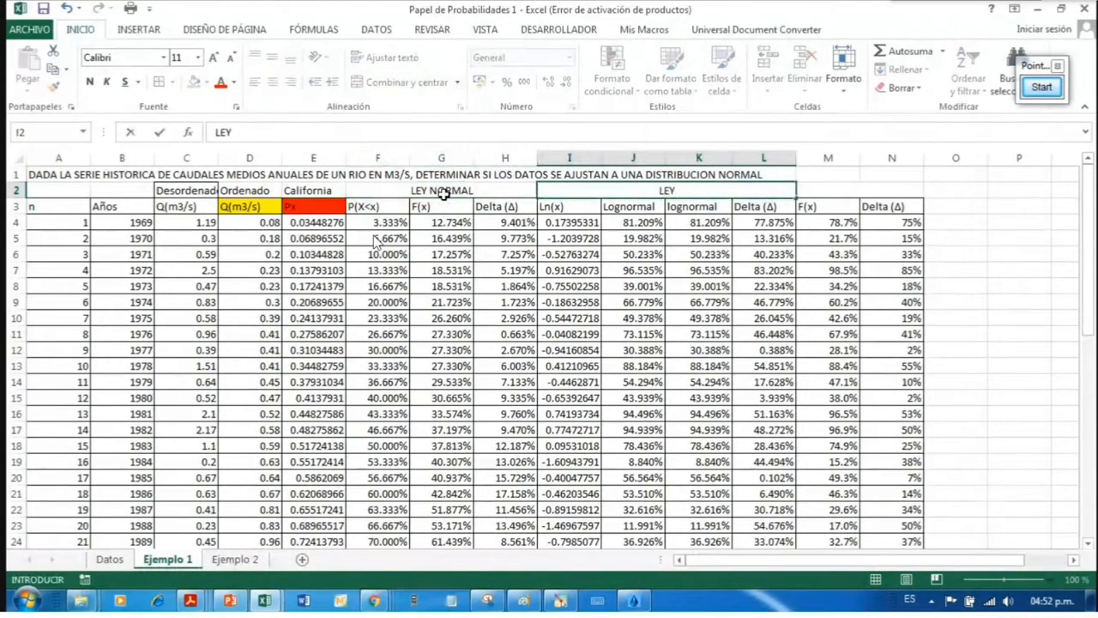
pyautogui.write(' NORMAL')
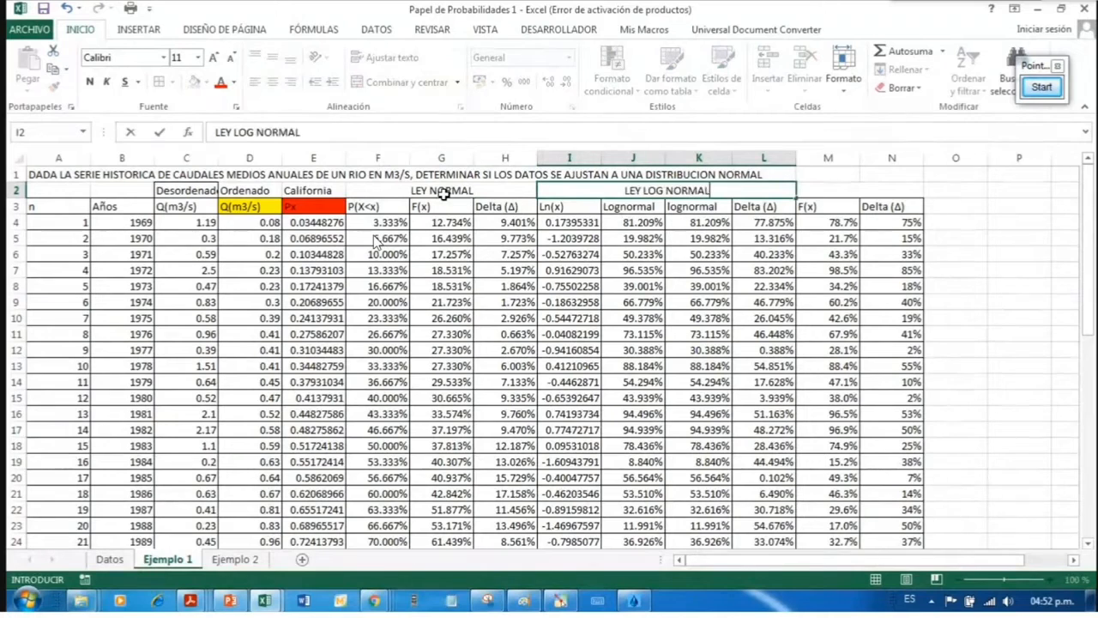
pyautogui.press('Tab')
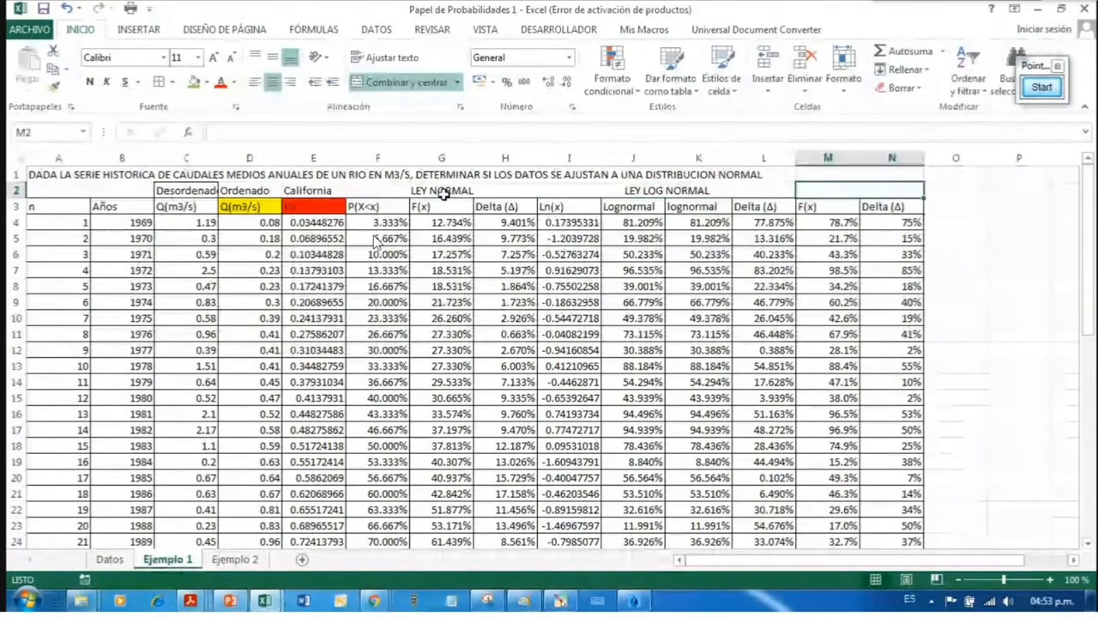
pyautogui.write('LEY GUMBELL')
pyautogui.hotkey('ctrl', 'Return')
# Step: Fill the LEY NORMAL heading cell with the standard light blue colour
pyautogui.press('pagedown')
pyautogui.scroll(8, 558, 185)
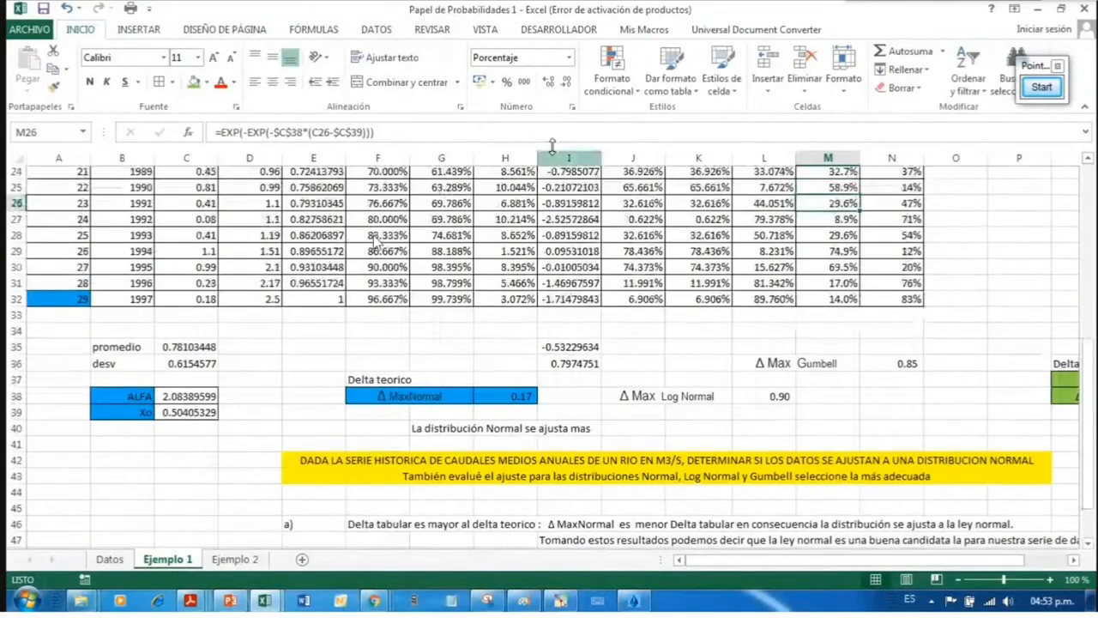
pyautogui.click(480, 190)
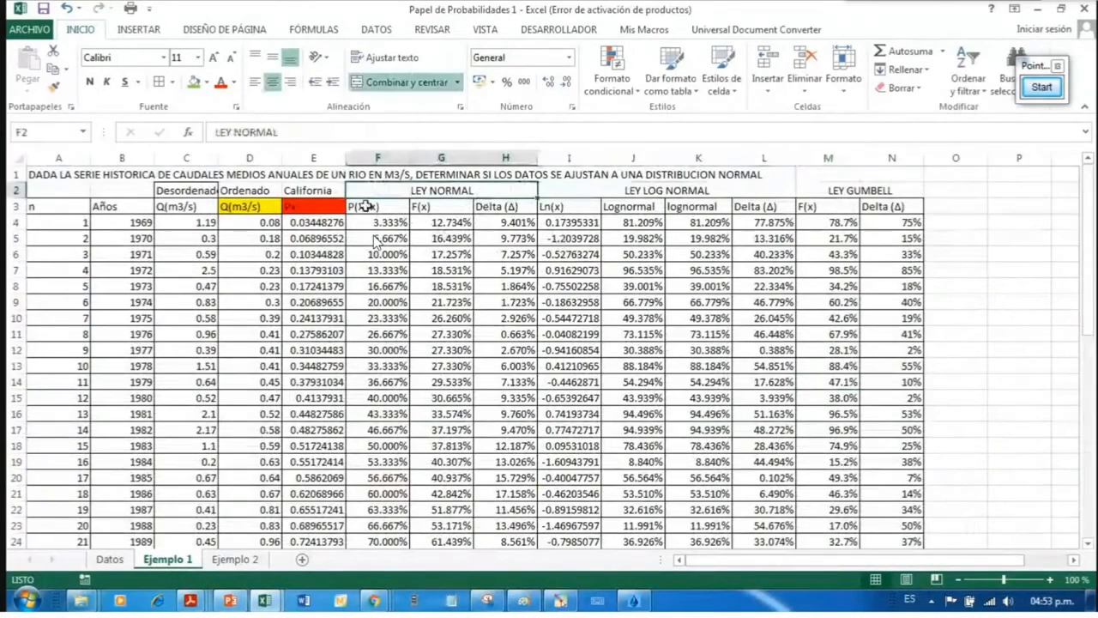
pyautogui.click(234, 82)
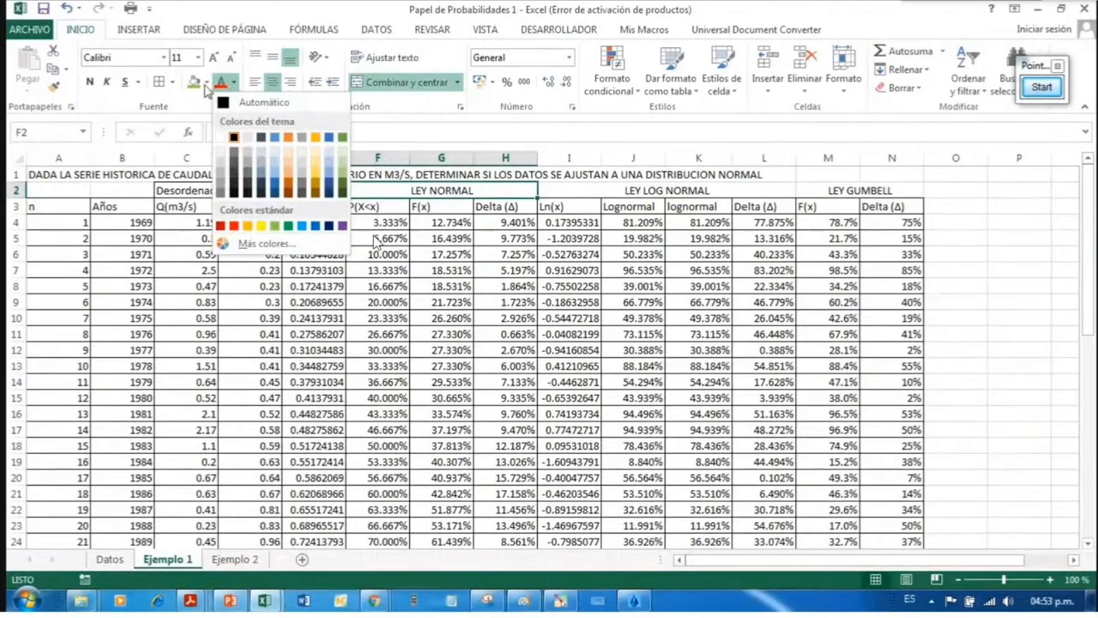
pyautogui.click(206, 83)
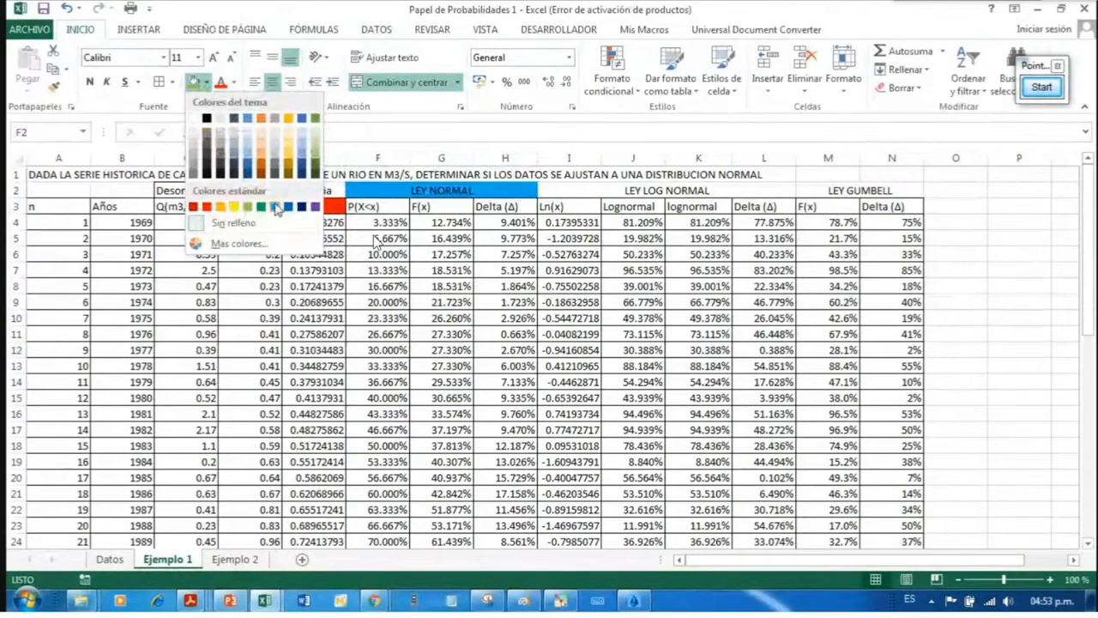
pyautogui.click(275, 207)
# Step: Examine the normal law's columns and the formula of its maximum delta in H38
pyautogui.scroll(-7, 491, 229)
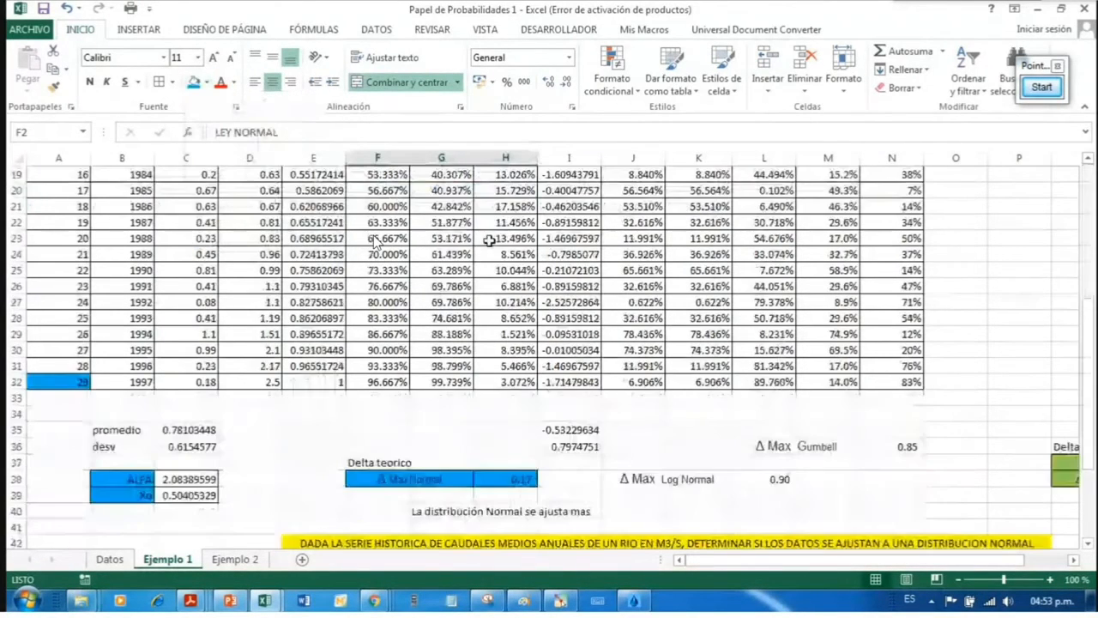
pyautogui.scroll(1, 479, 438)
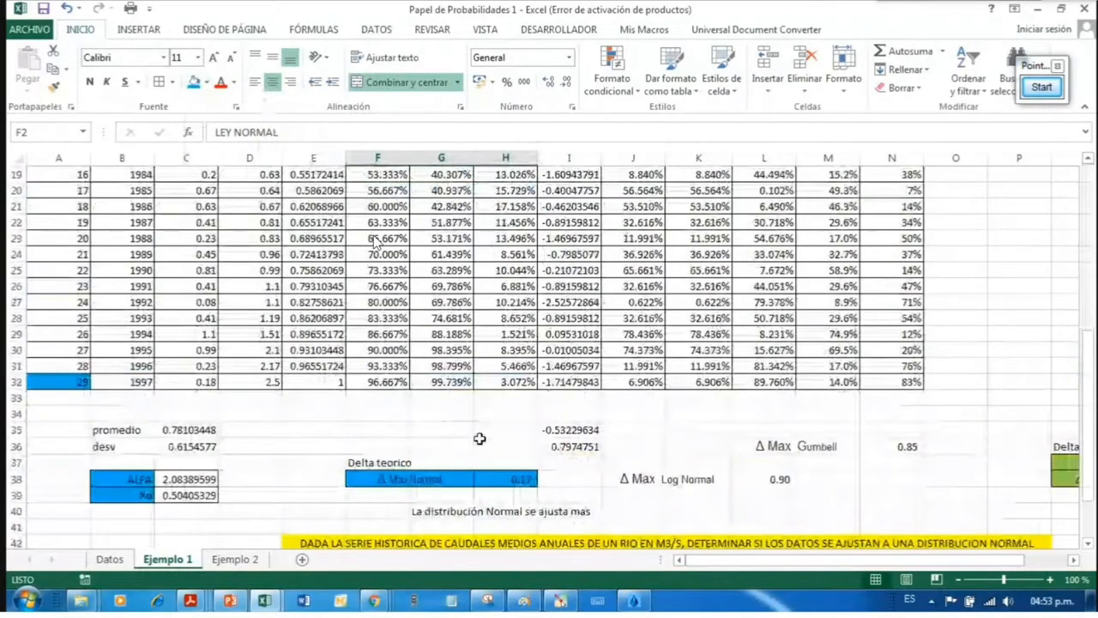
pyautogui.scroll(6, 479, 439)
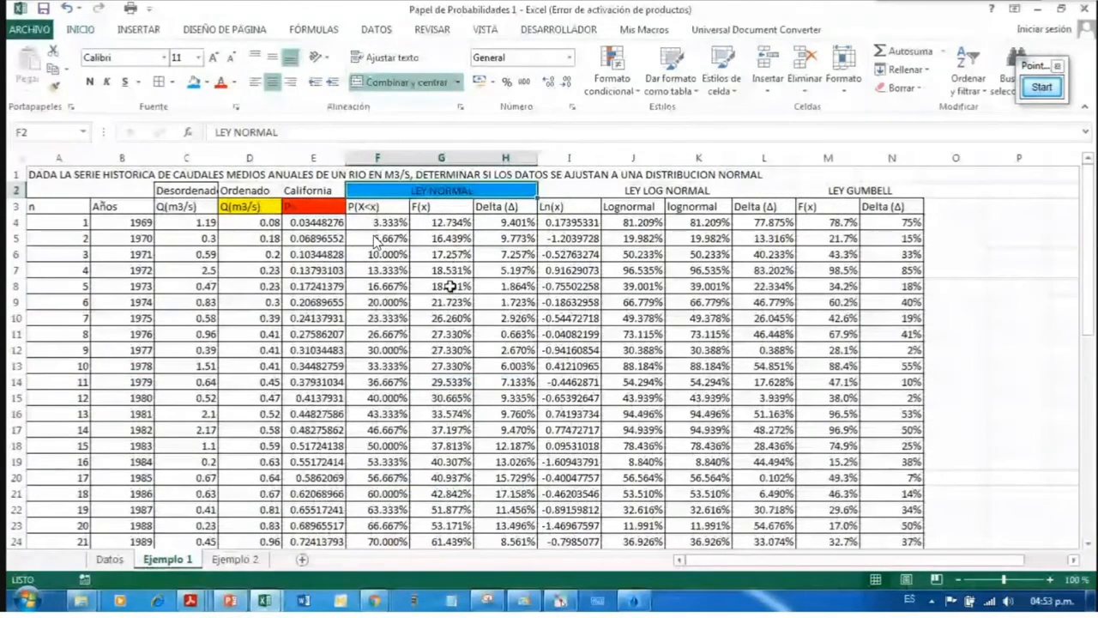
pyautogui.scroll(-6, 451, 286)
pyautogui.click(493, 472)
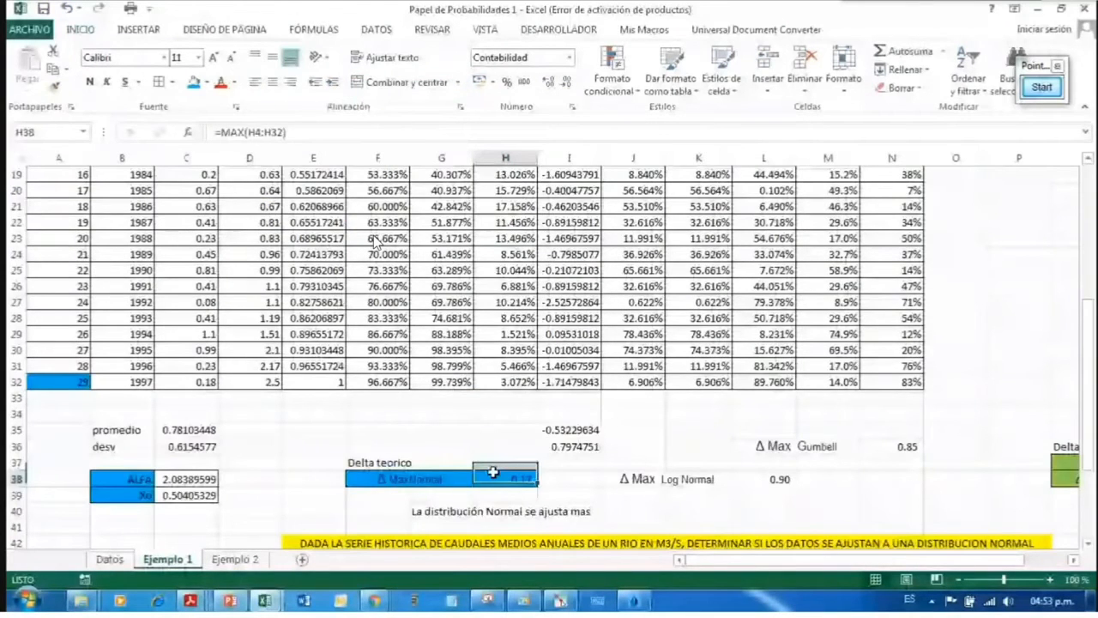
pyautogui.scroll(-4, 934, 309)
pyautogui.hscroll(1, 934, 309)
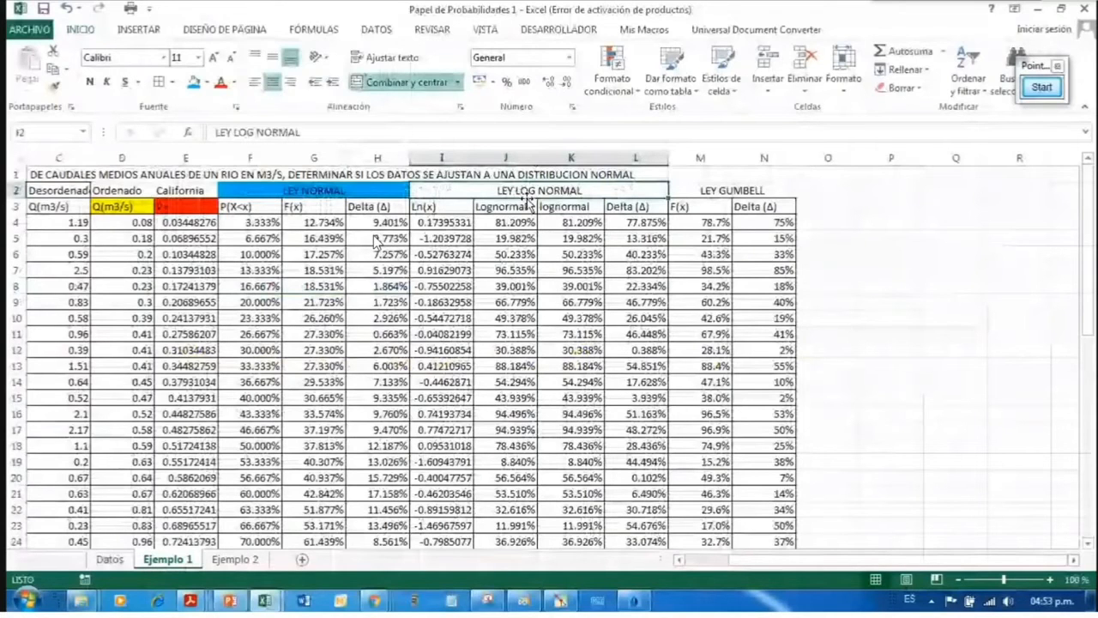
# Step: Switch to the PowerPoint presentation, review slide 9 on the Log-Normal distribution, and return to the Excel workbook
pyautogui.click(230, 601)
pyautogui.scroll(2, 51, 352)
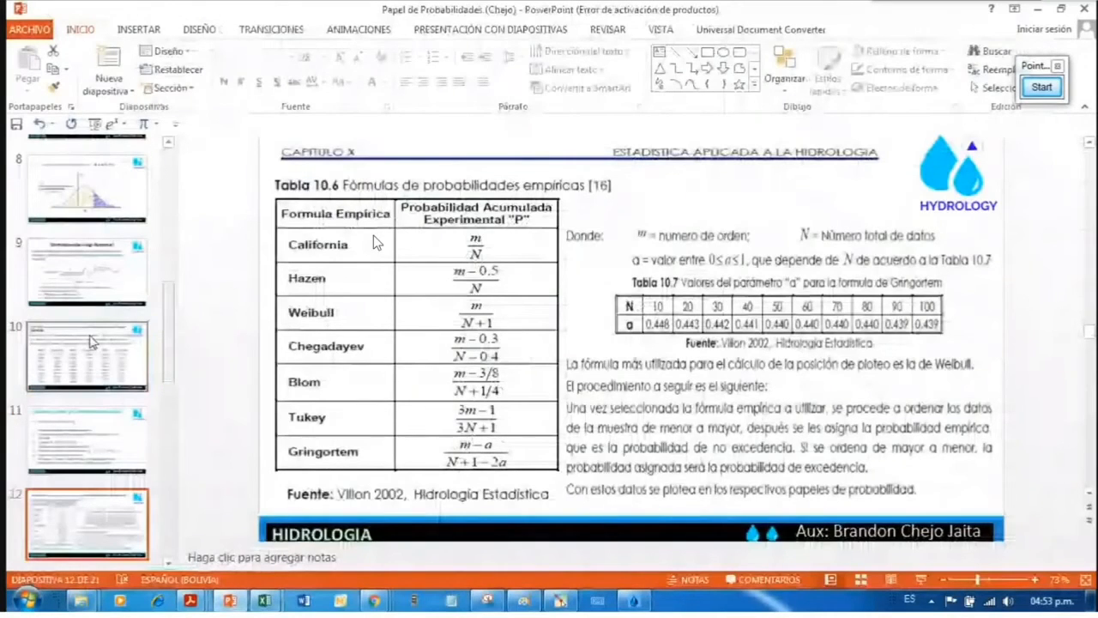
pyautogui.click(86, 273)
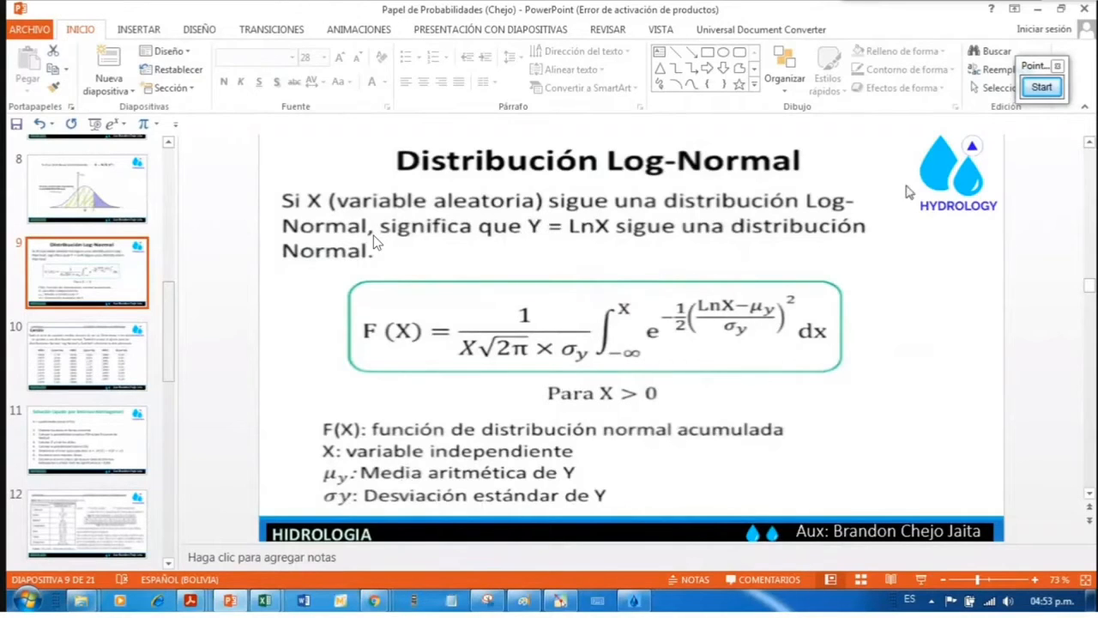
pyautogui.click(1038, 9)
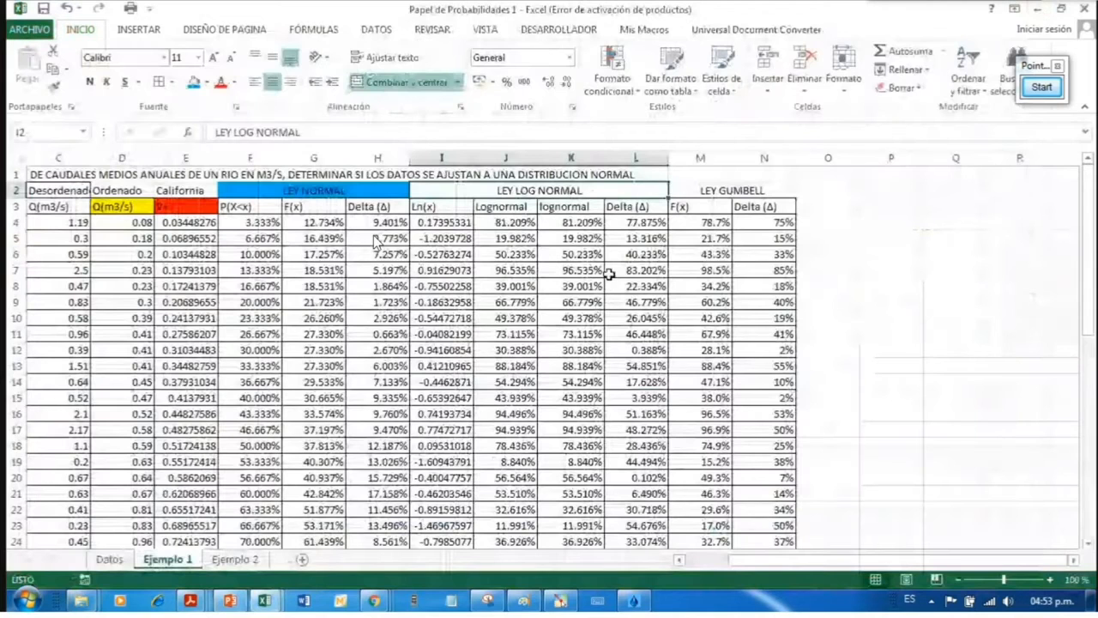
# Step: Inspect the Ln(x) formula in I4 and compare it with the Log-Normal slide's definition of Y in PowerPoint
pyautogui.click(871, 281)
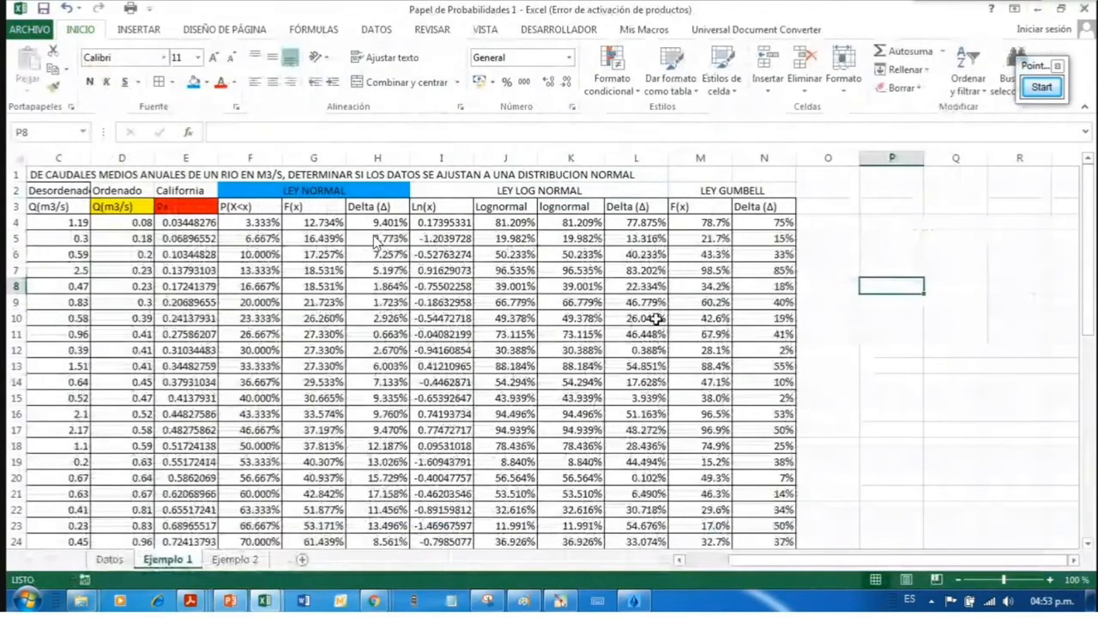
pyautogui.click(438, 222)
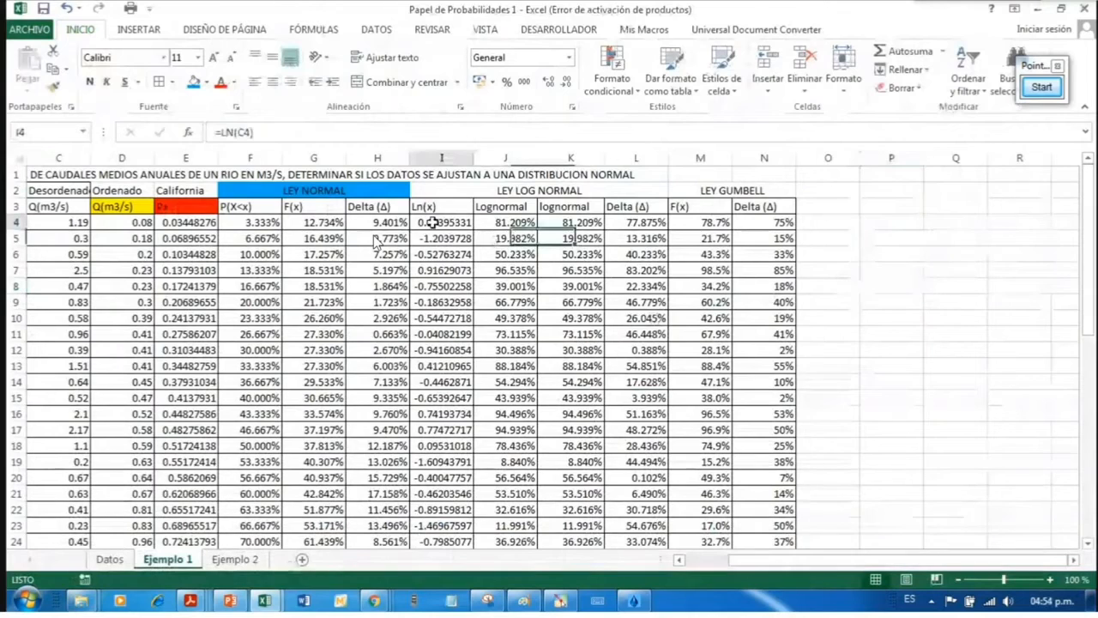
pyautogui.hotkey('alt', 'Tab')
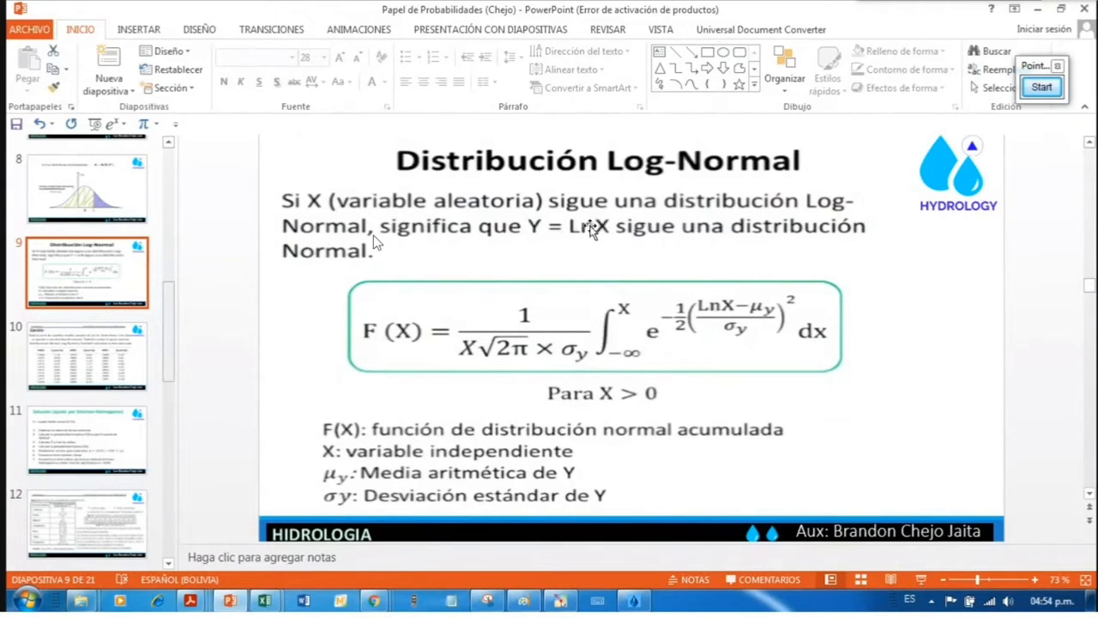
pyautogui.hotkey('alt', 'Tab')
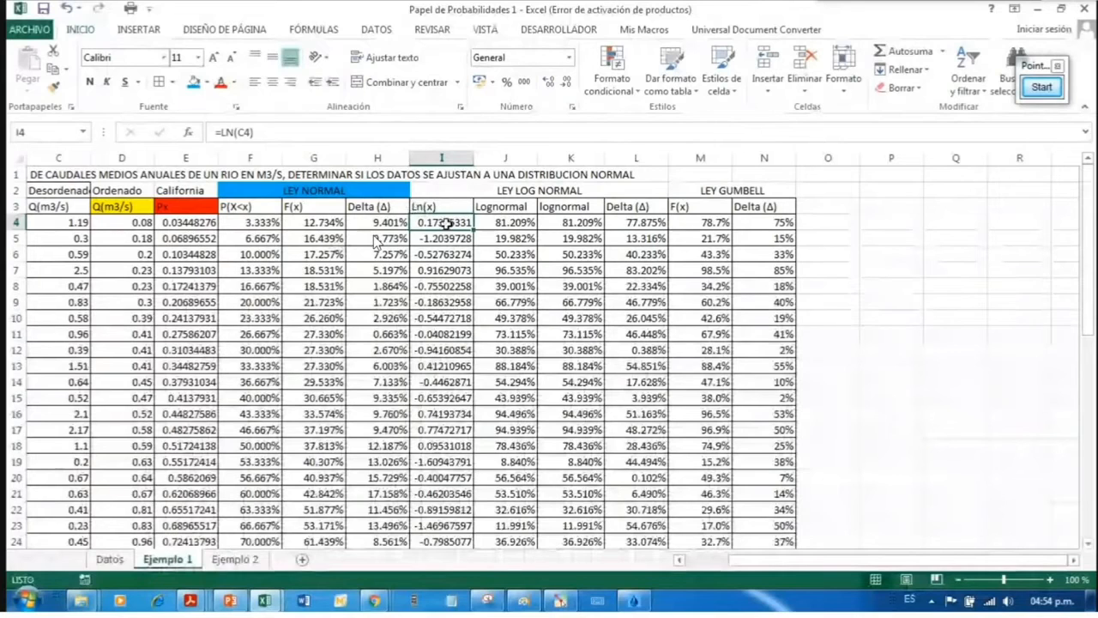
pyautogui.doubleClick(446, 224)
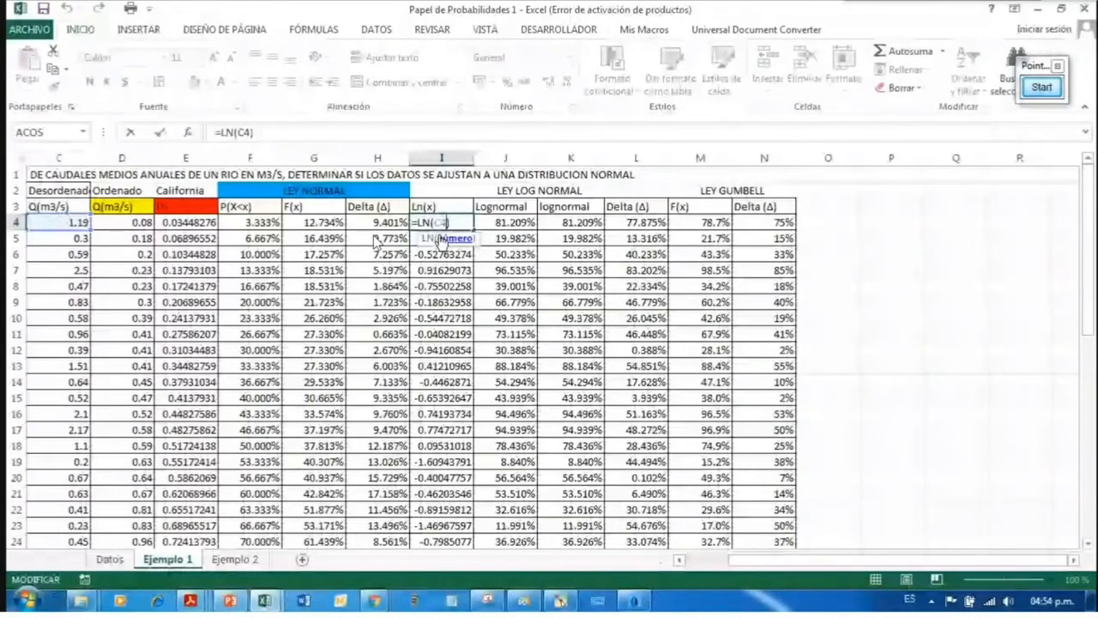
pyautogui.click(451, 191)
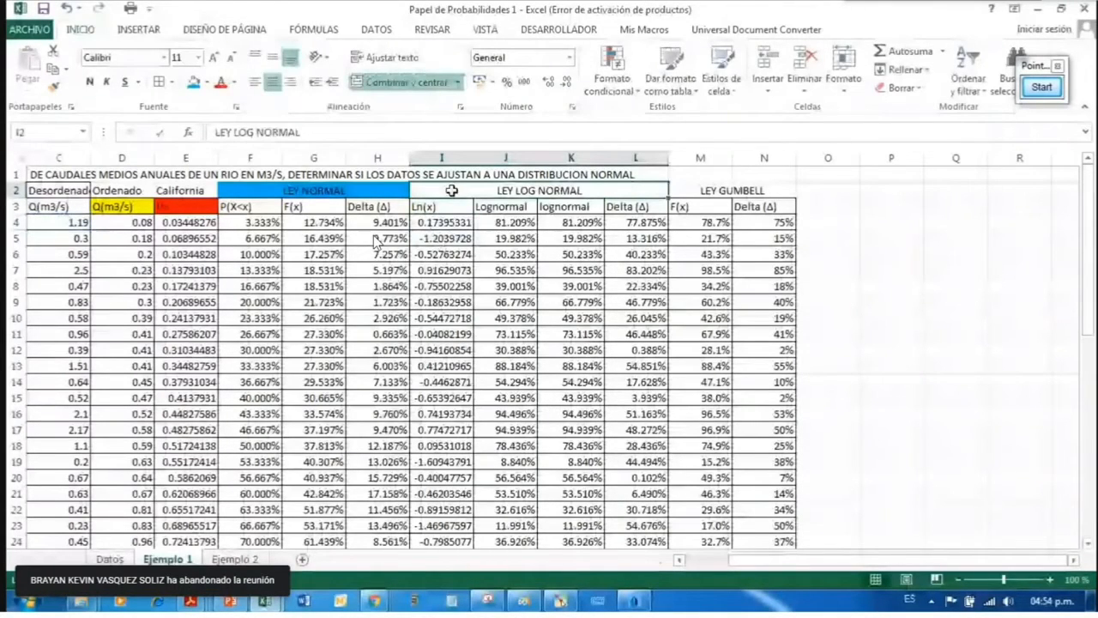
# Step: Change the column heading in I3 to "Y= Ln(x)"
pyautogui.click(441, 206)
pyautogui.click(216, 132)
pyautogui.write('Y=')
pyautogui.press('Return')
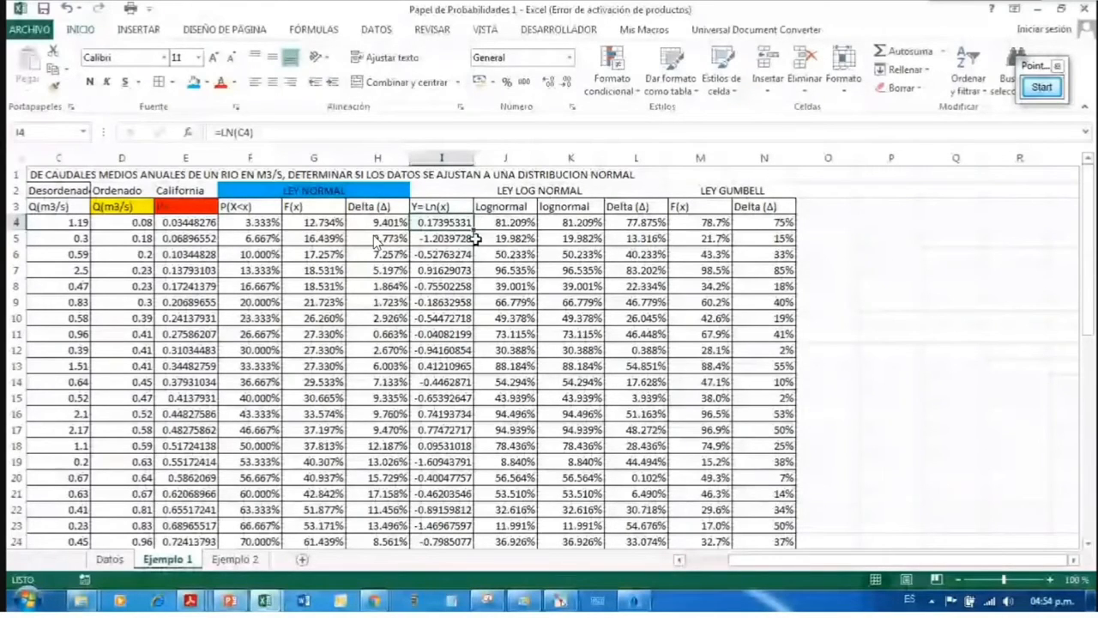
# Step: Change the Ln(x) formula in I4 to use the ordered flow in D4, giving =LN(D4)
pyautogui.press('F2')
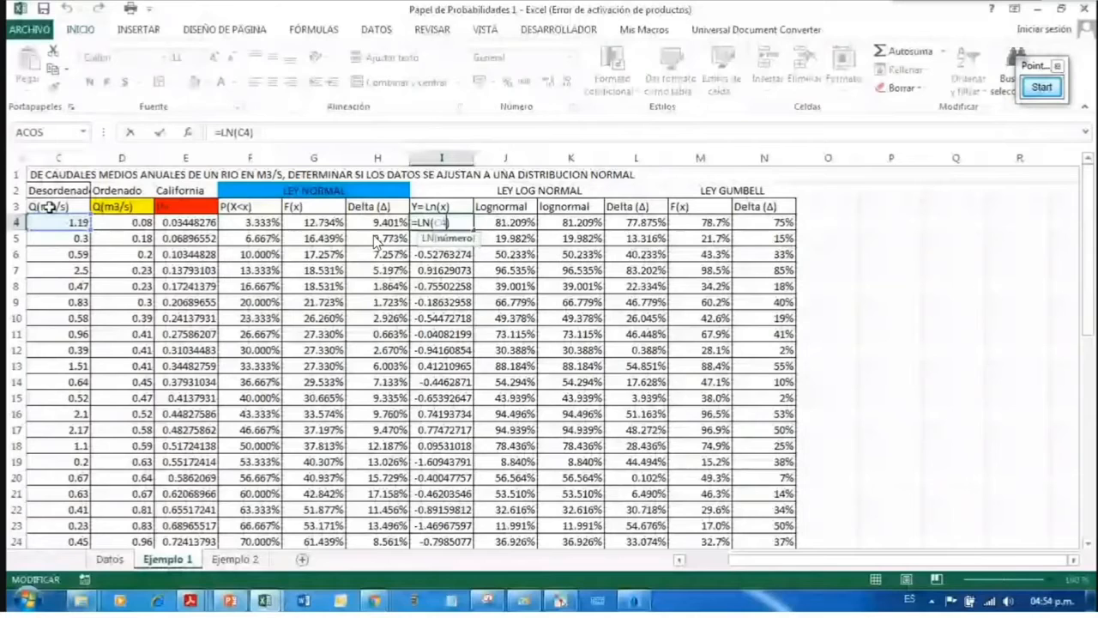
pyautogui.click(60, 260)
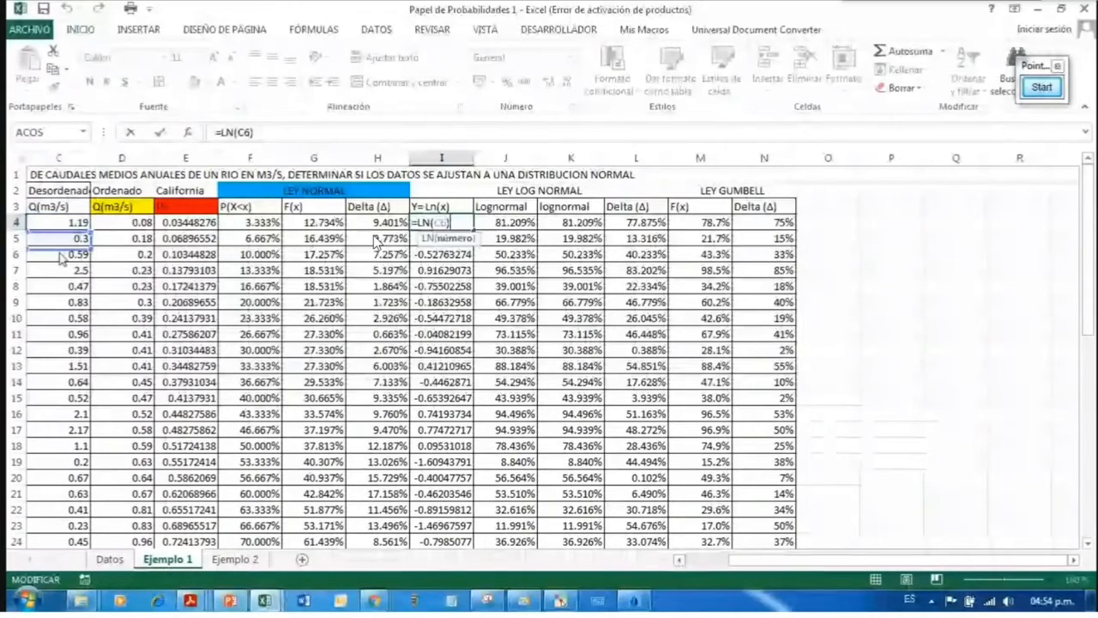
pyautogui.click(124, 207)
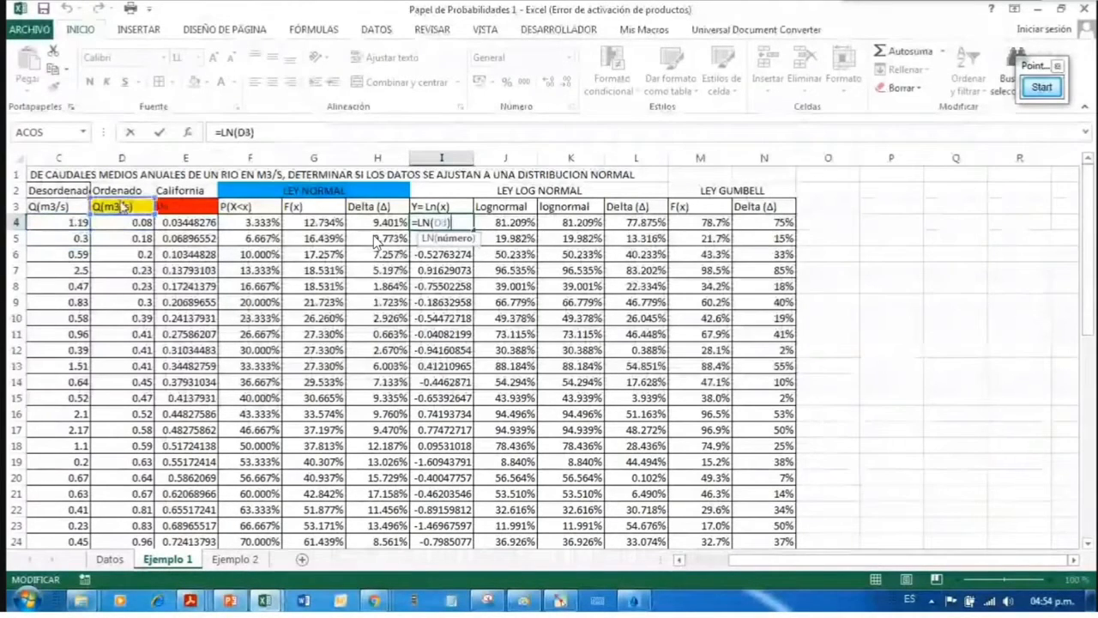
pyautogui.click(122, 226)
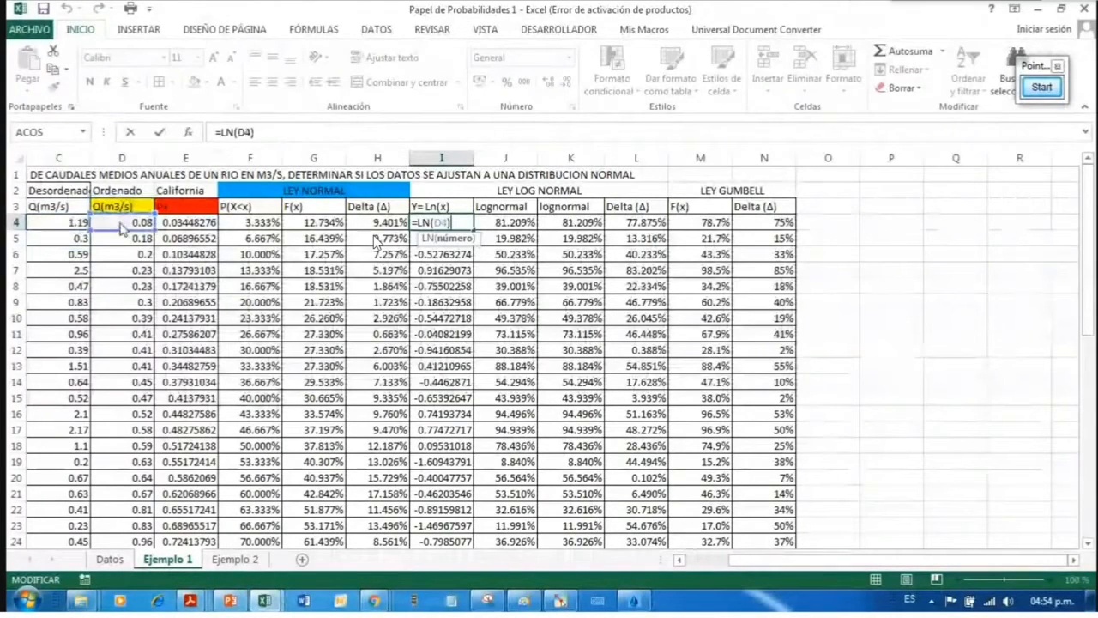
pyautogui.press('Return')
# Step: Fill the =LN(D4) formula from I4 down to I32 and check the copied formula in I5
pyautogui.click(457, 223)
pyautogui.doubleClick(473, 230)
pyautogui.click(470, 227)
pyautogui.moveTo(473, 230); pyautogui.dragTo(459, 528)
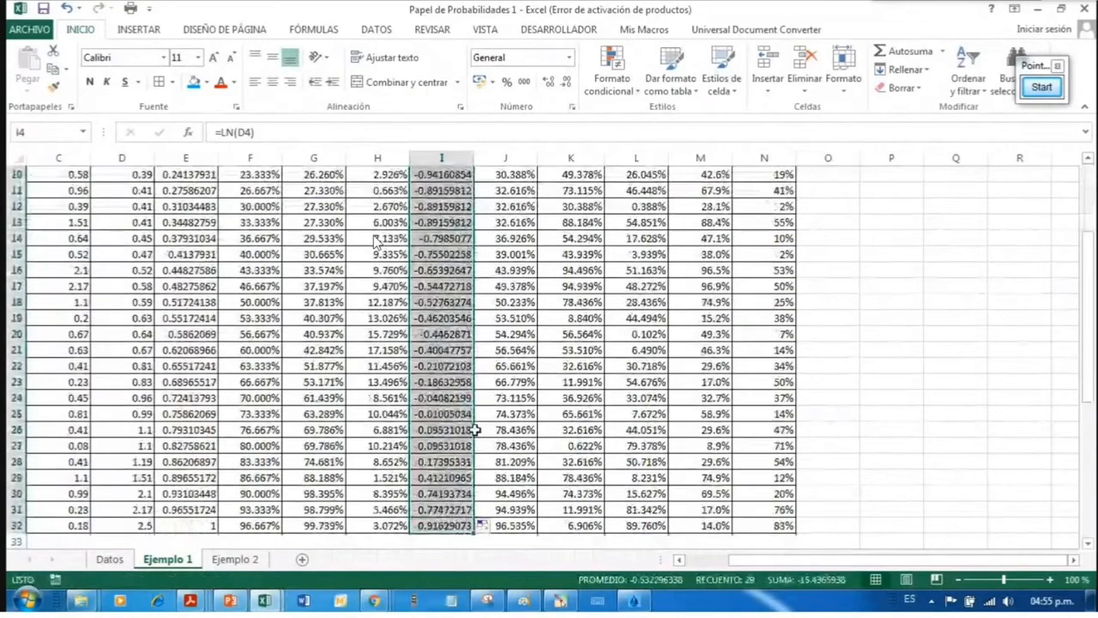
pyautogui.scroll(3, 474, 386)
pyautogui.doubleClick(442, 240)
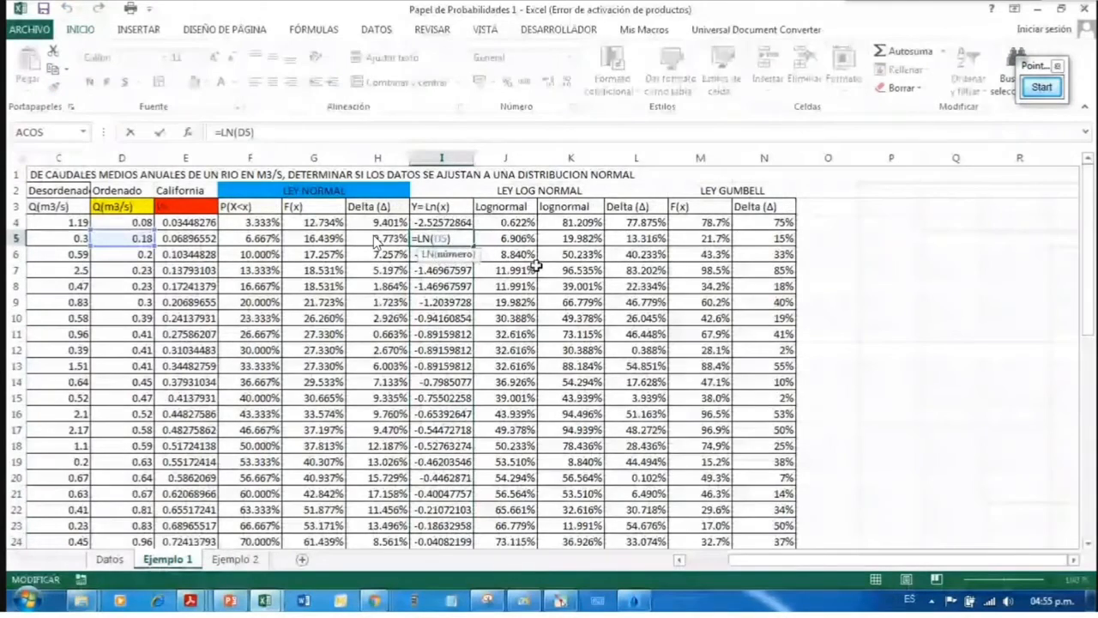
pyautogui.press('Escape')
# Step: Examine the PROMEDIO formula in I35 and the range of Y values it averages
pyautogui.scroll(-9, 480, 262)
pyautogui.click(442, 287)
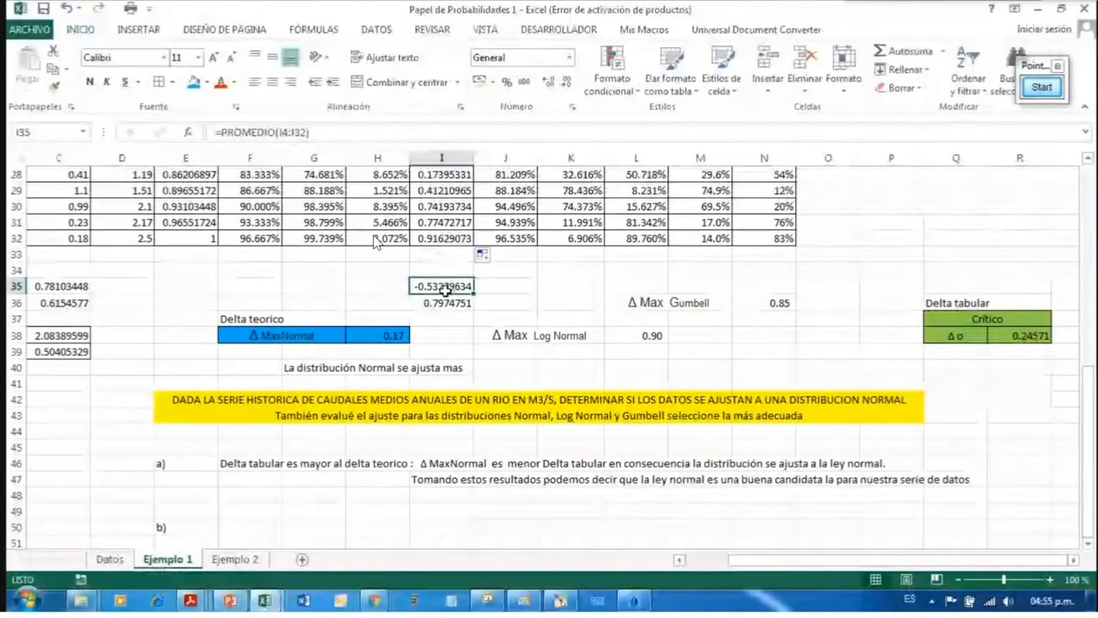
pyautogui.doubleClick(442, 287)
pyautogui.scroll(8, 440, 334)
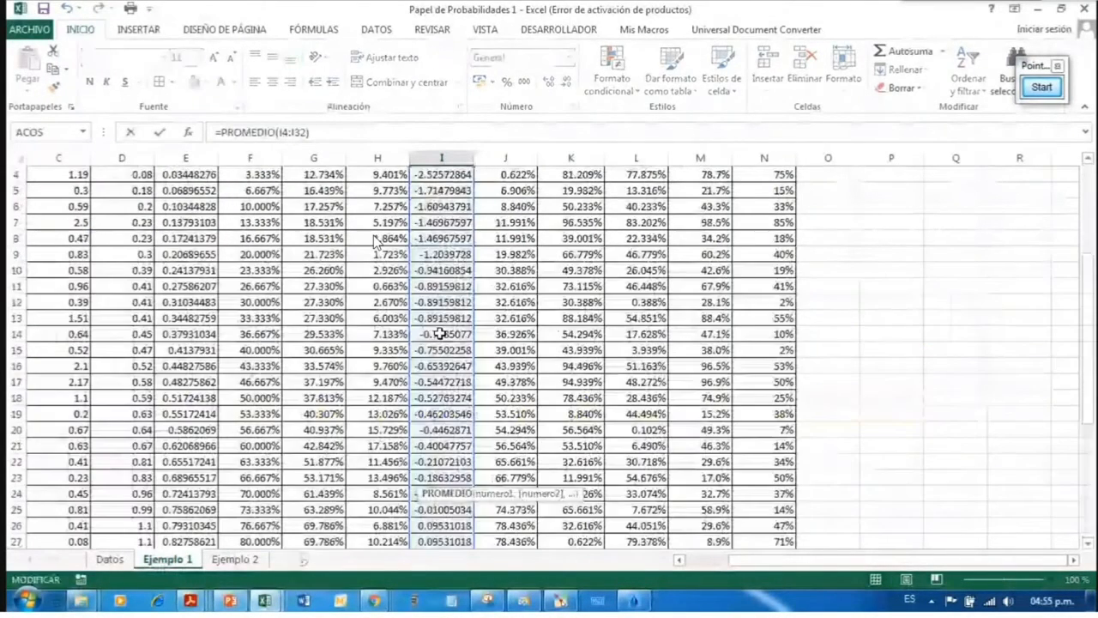
pyautogui.scroll(1, 440, 334)
pyautogui.scroll(-9, 440, 326)
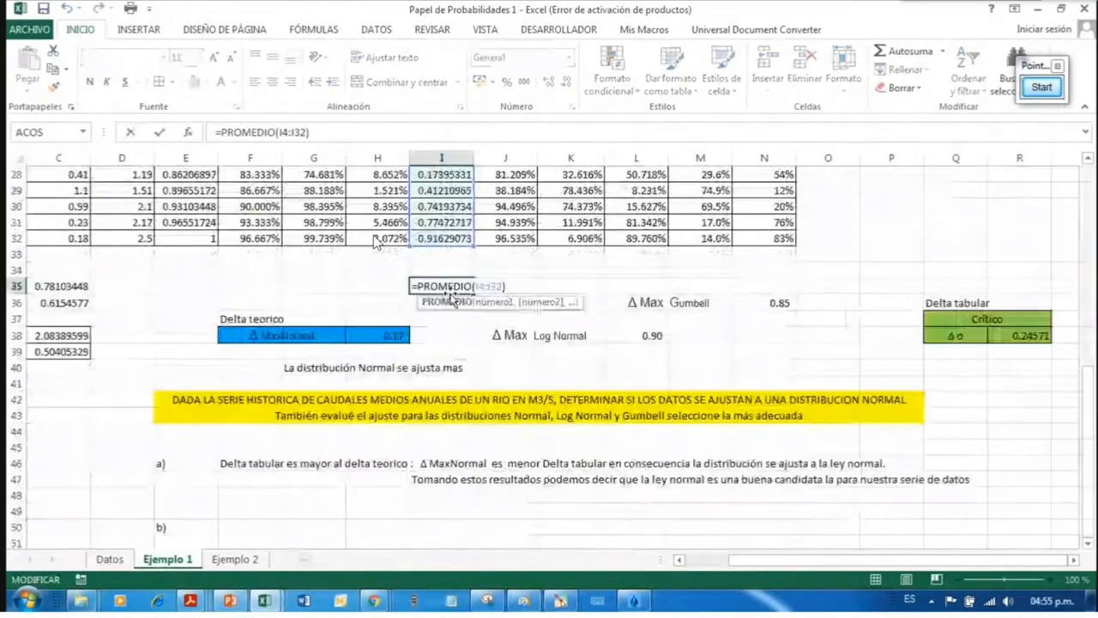
pyautogui.press('Escape')
# Step: Examine the DESVEST.M formula in I36 and the range of Y values it covers
pyautogui.doubleClick(442, 303)
pyautogui.scroll(2, 506, 273)
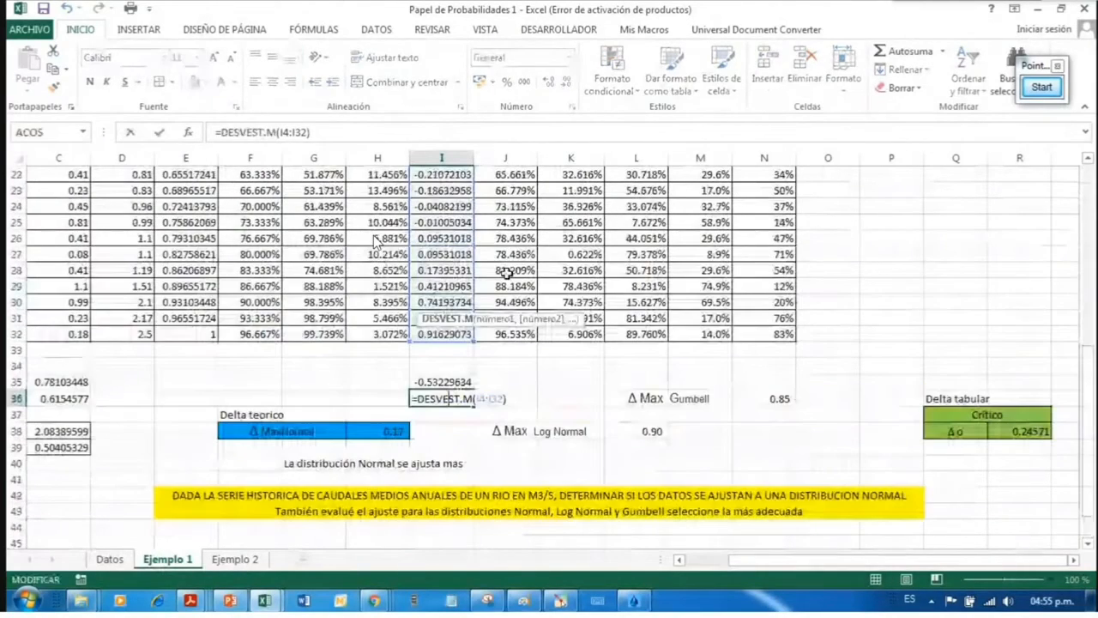
pyautogui.scroll(7, 506, 273)
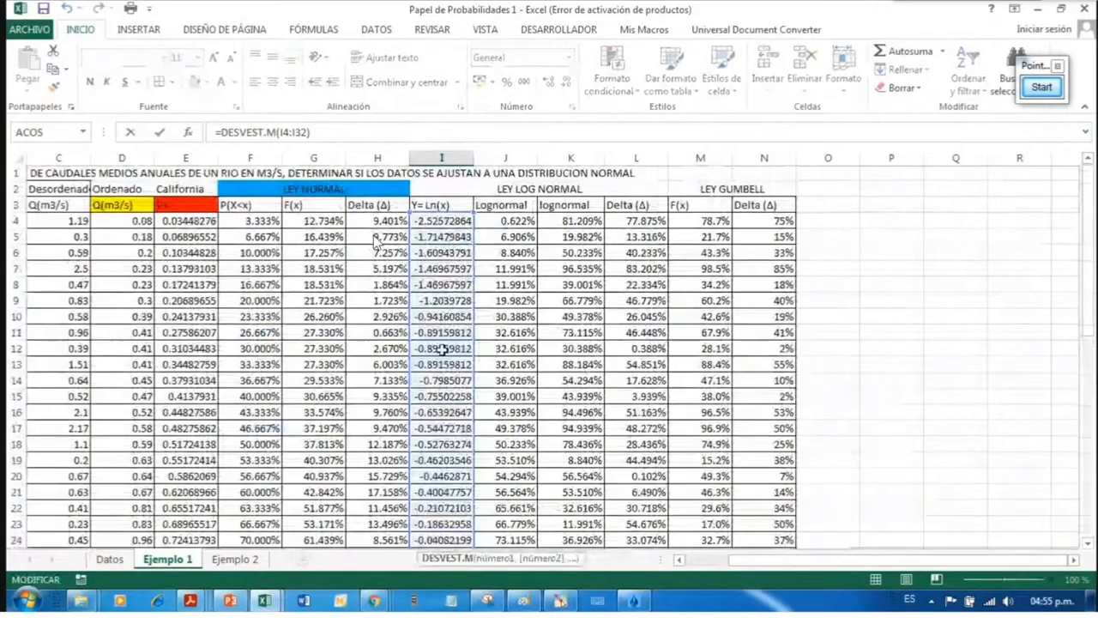
pyautogui.scroll(-4, 442, 349)
pyautogui.scroll(-1, 473, 352)
pyautogui.press('Return')
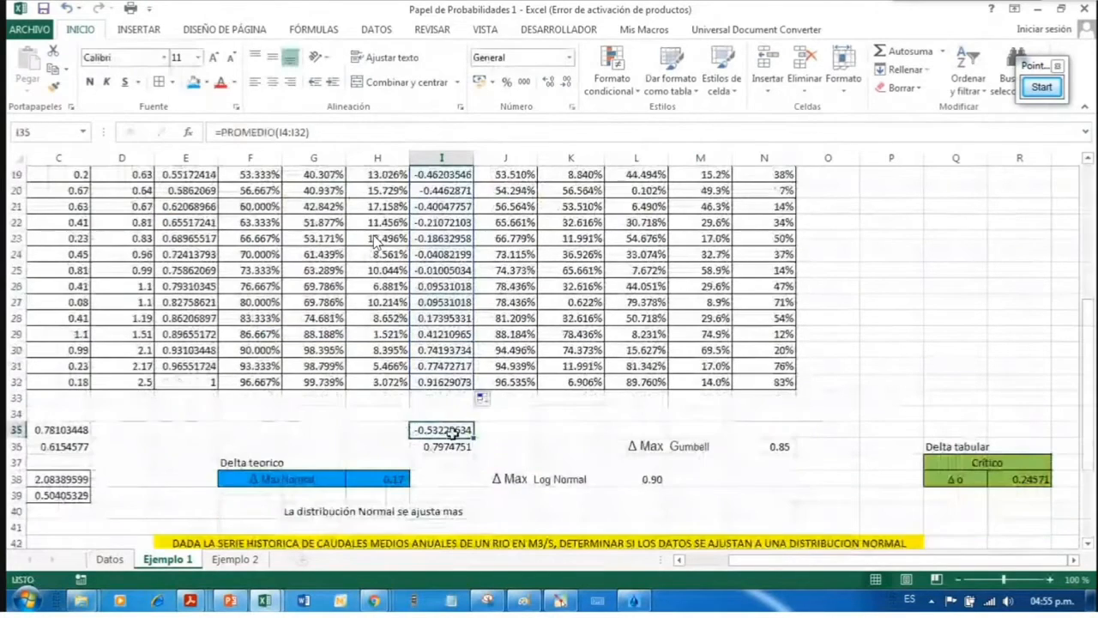
pyautogui.scroll(2, 586, 377)
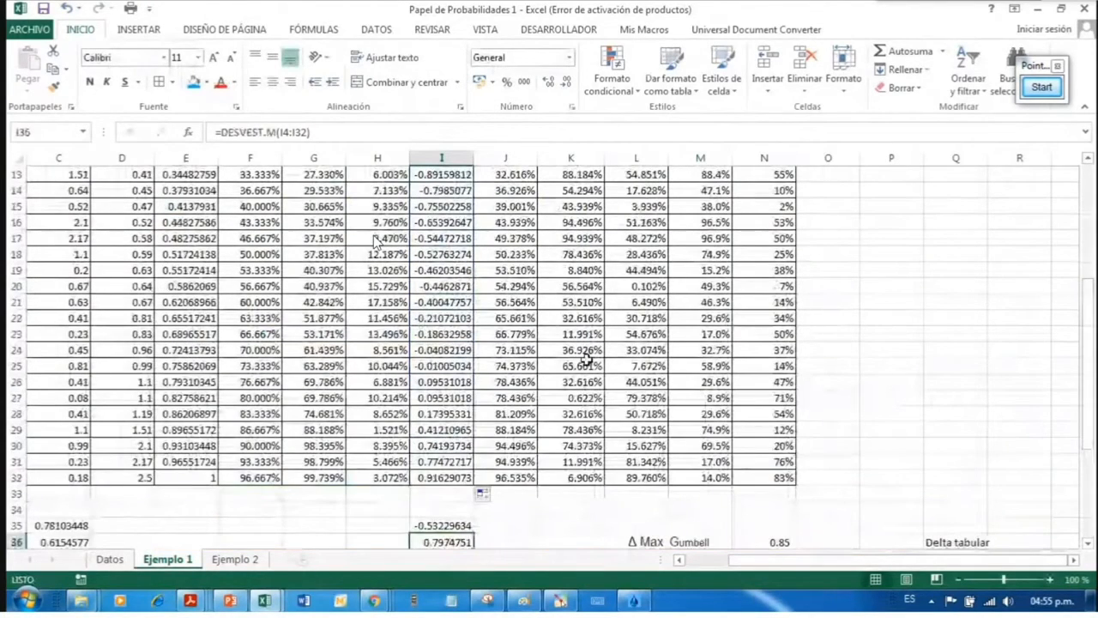
pyautogui.scroll(4, 586, 357)
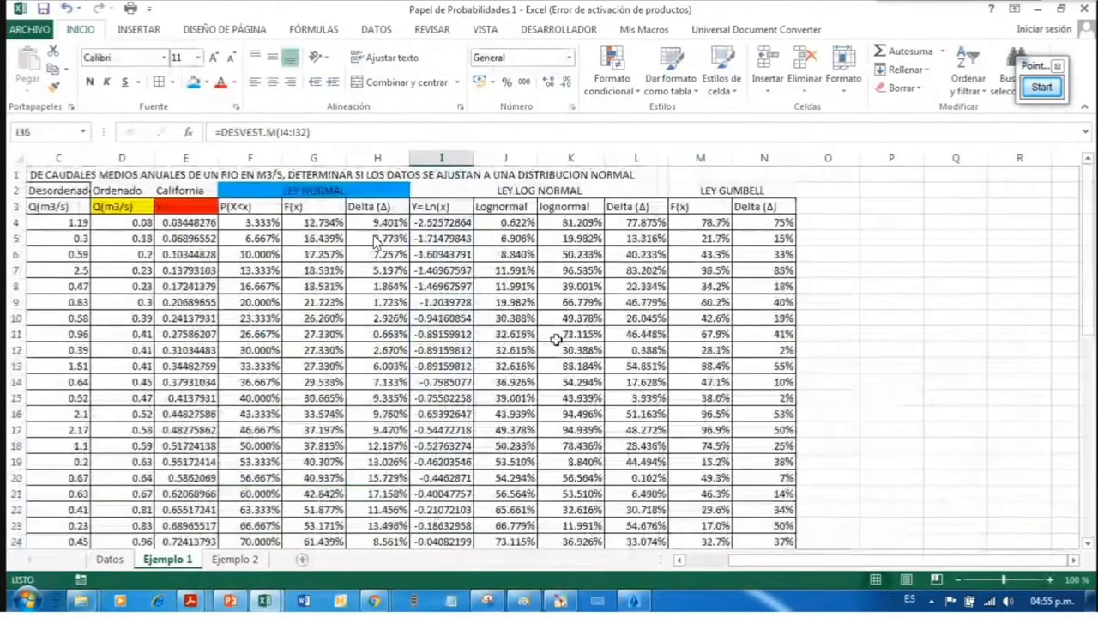
# Step: Review the Log-Normal slide in PowerPoint, return to the Excel workbook and examine the DISTR.NORM.N formula in J4
pyautogui.click(516, 223)
pyautogui.press('Left')
pyautogui.hotkey('alt', 'Tab')
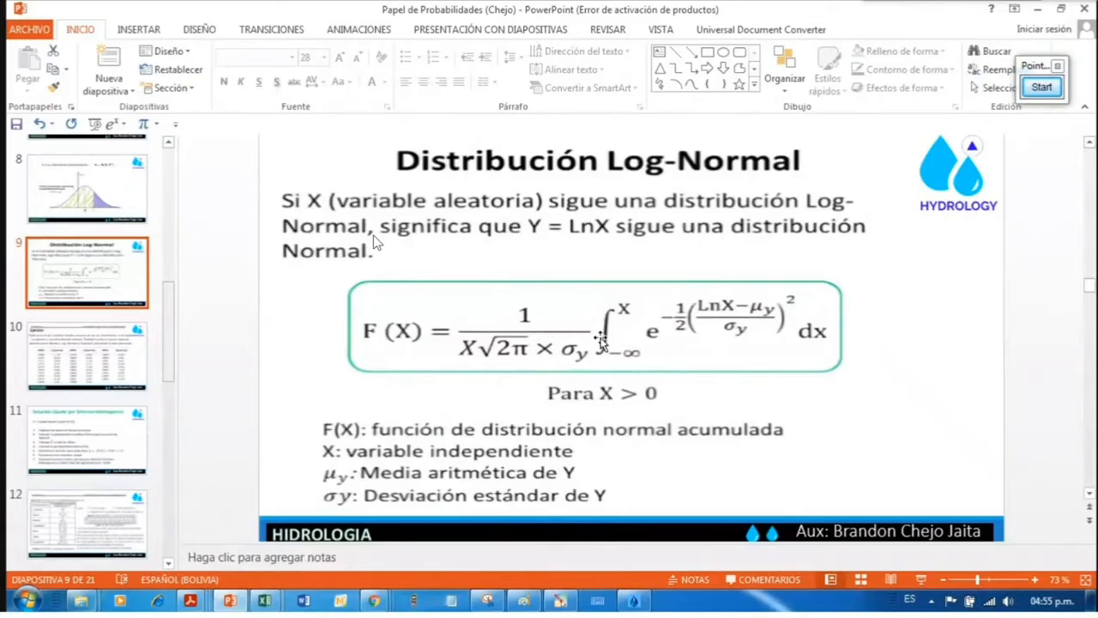
pyautogui.hotkey('alt', 'Tab')
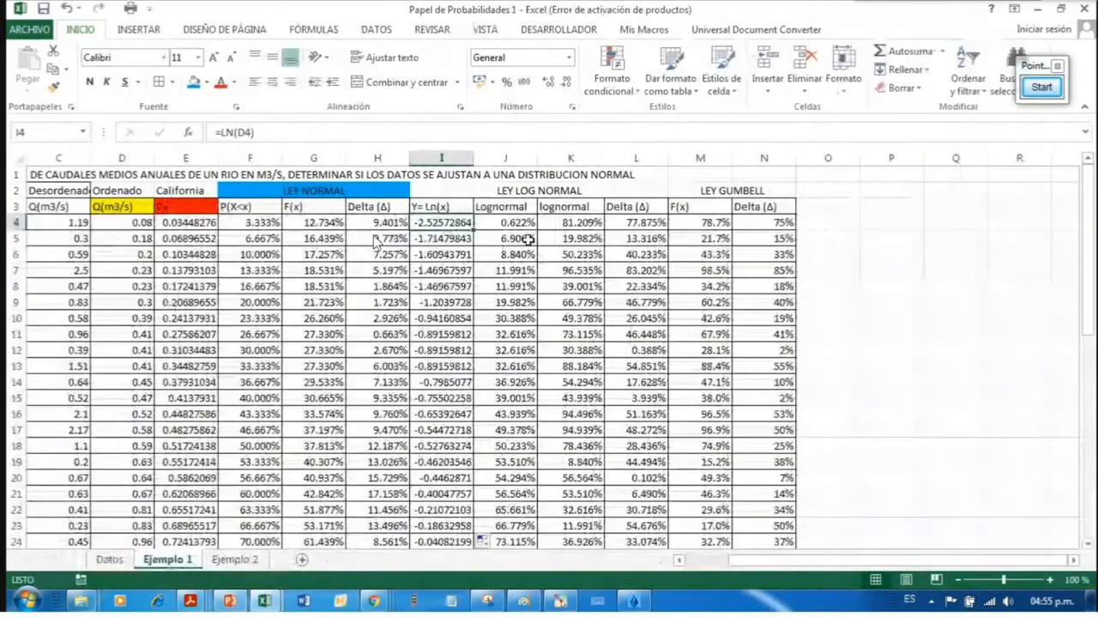
pyautogui.click(513, 221)
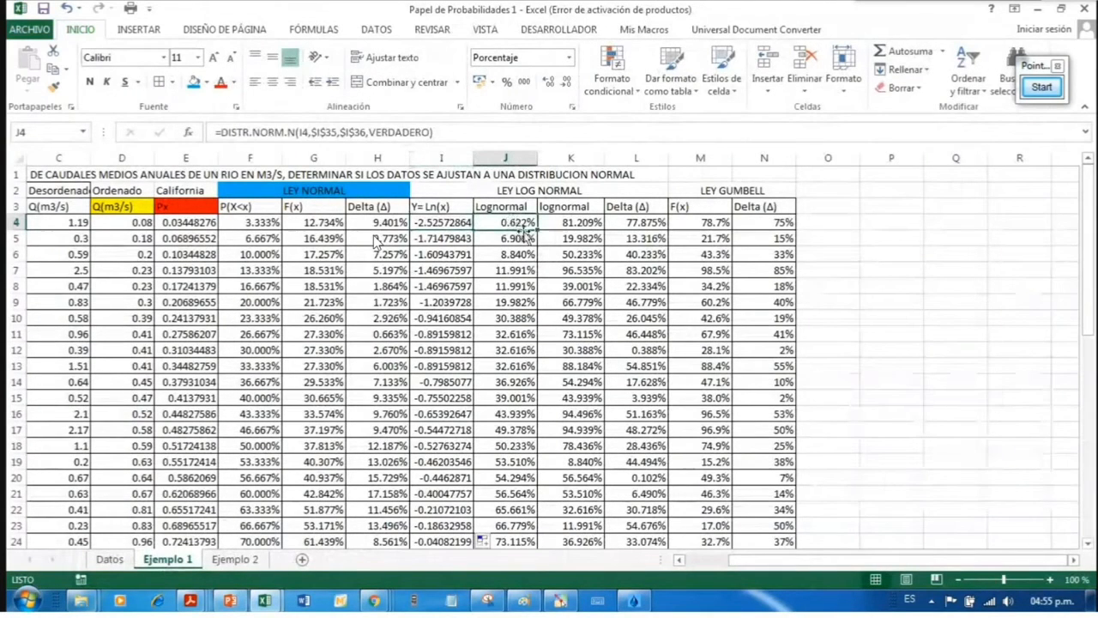
pyautogui.doubleClick(512, 221)
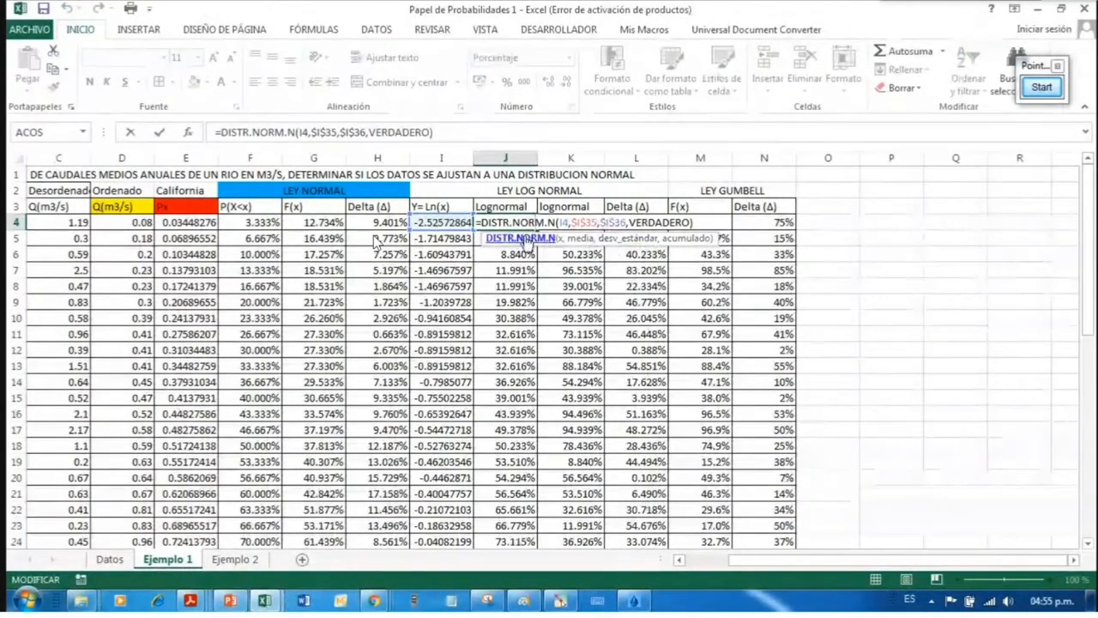
pyautogui.press('Return')
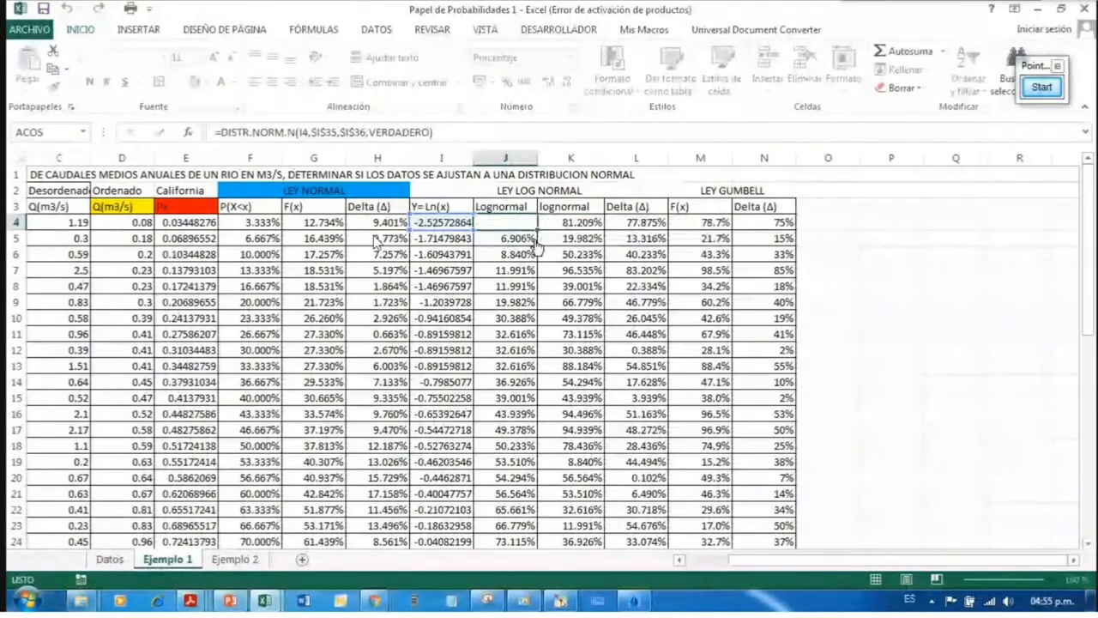
# Step: Examine the x, mean, standard deviation and cumulative arguments of the DISTR.LOGNORM formula in K4
pyautogui.doubleClick(565, 221)
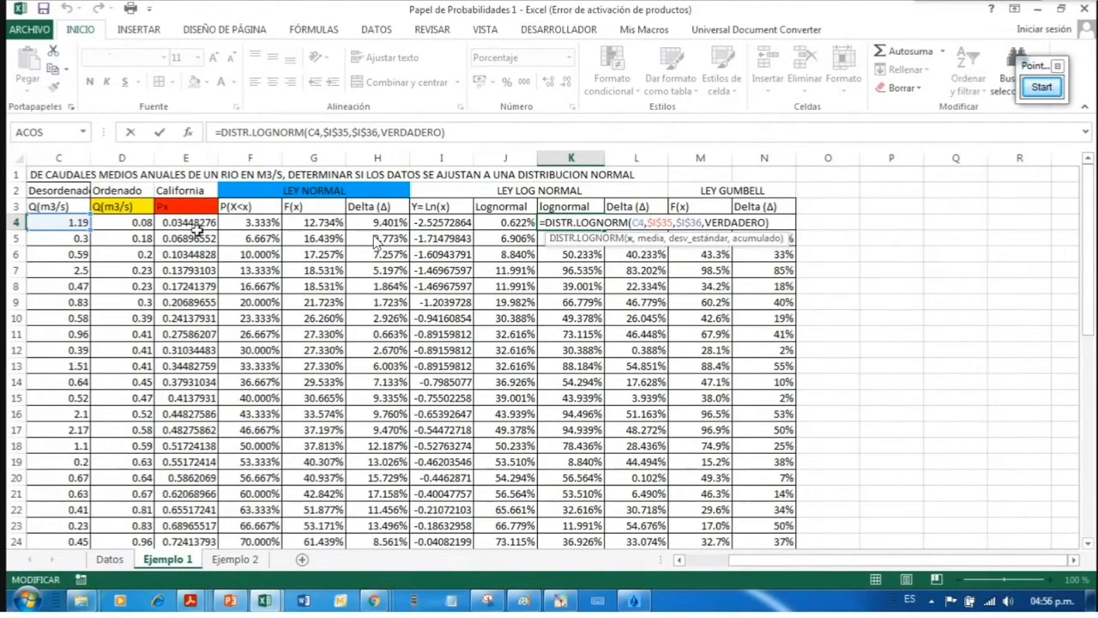
pyautogui.click(669, 225)
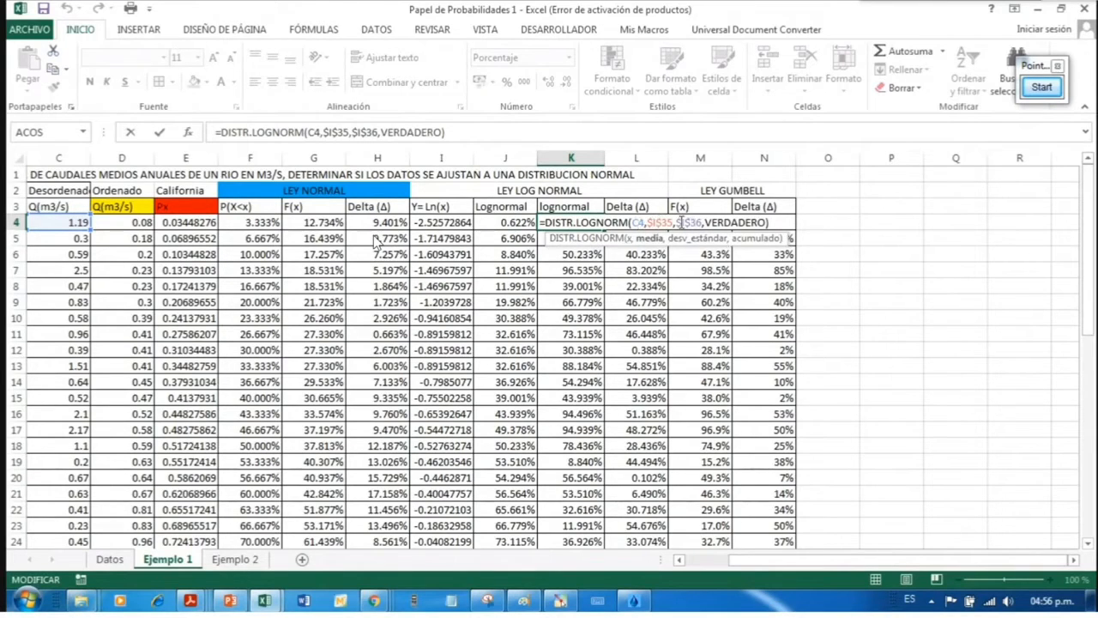
pyautogui.click(630, 244)
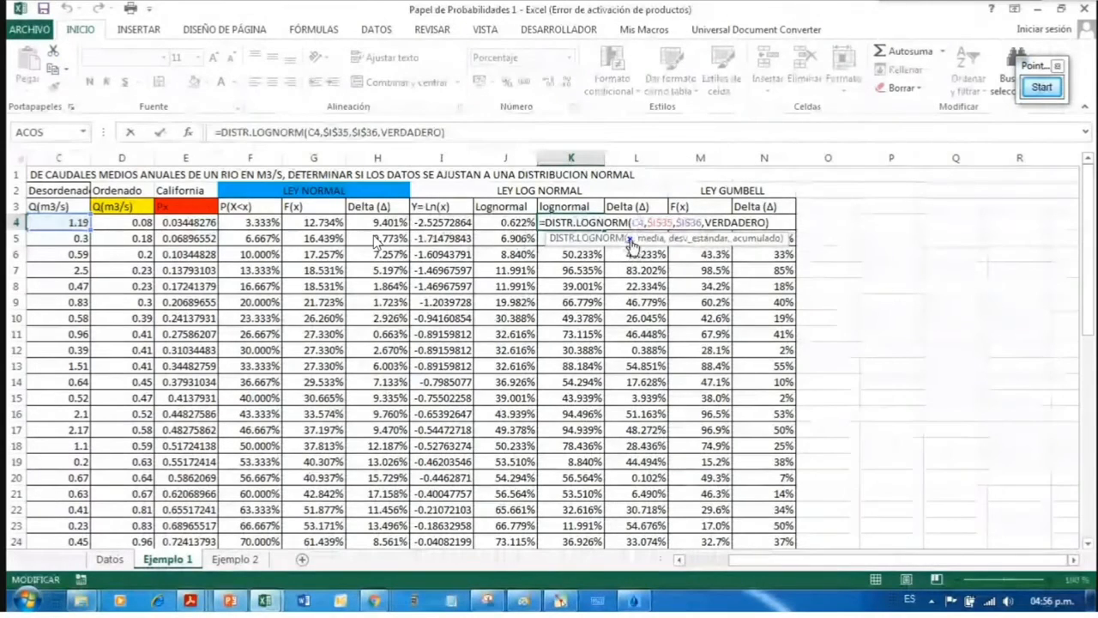
pyautogui.click(659, 223)
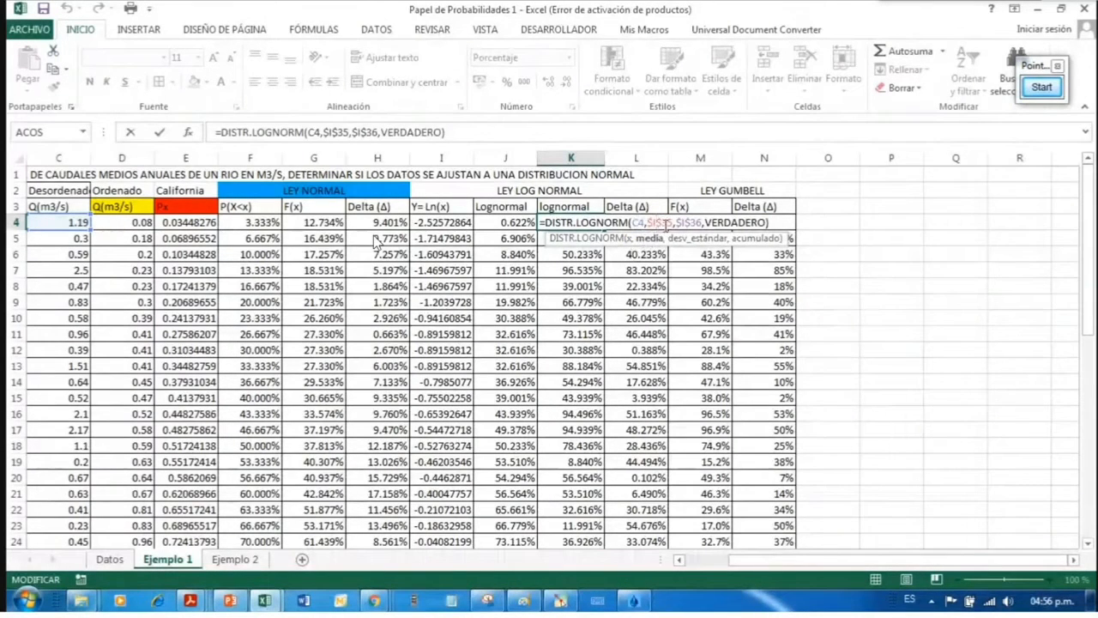
pyautogui.click(695, 223)
pyautogui.click(730, 223)
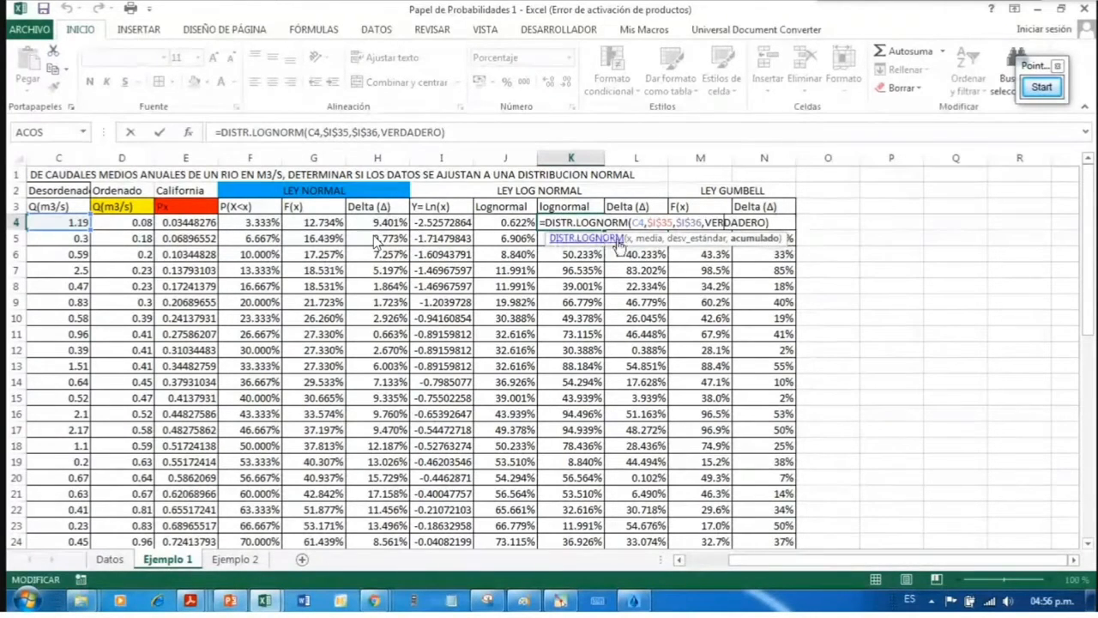
pyautogui.hotkey('ctrl', 'Return')
pyautogui.doubleClick(573, 223)
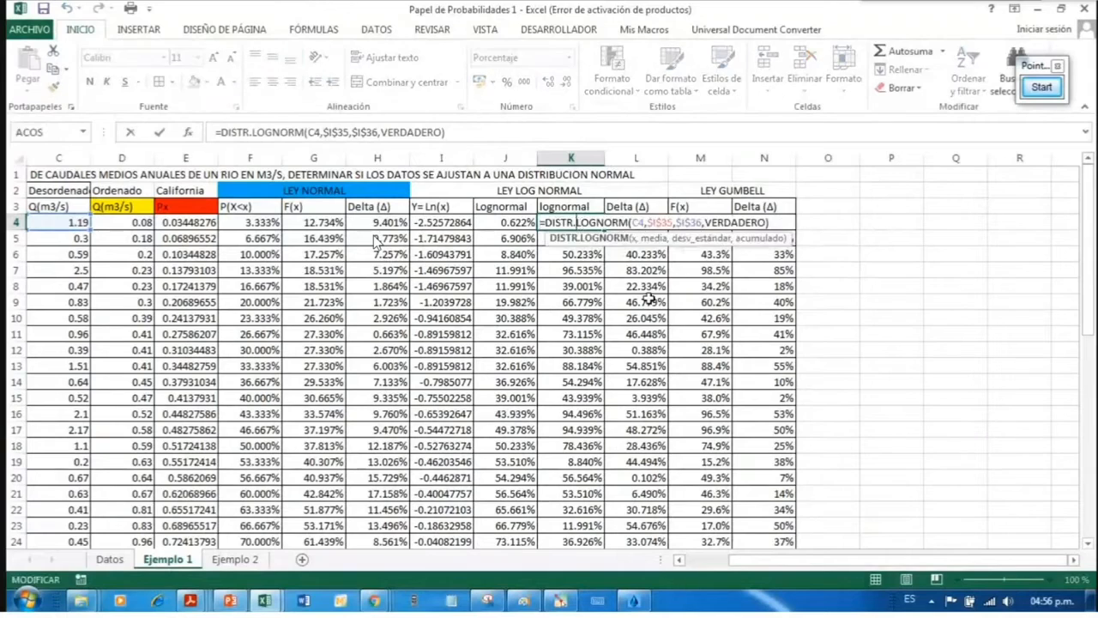
pyautogui.press('Escape')
# Step: Change the x argument of the DISTR.LOGNORM formula in K4 to D4 and fill it down the column
pyautogui.doubleClick(587, 228)
pyautogui.moveTo(76, 222); pyautogui.dragTo(124, 220)
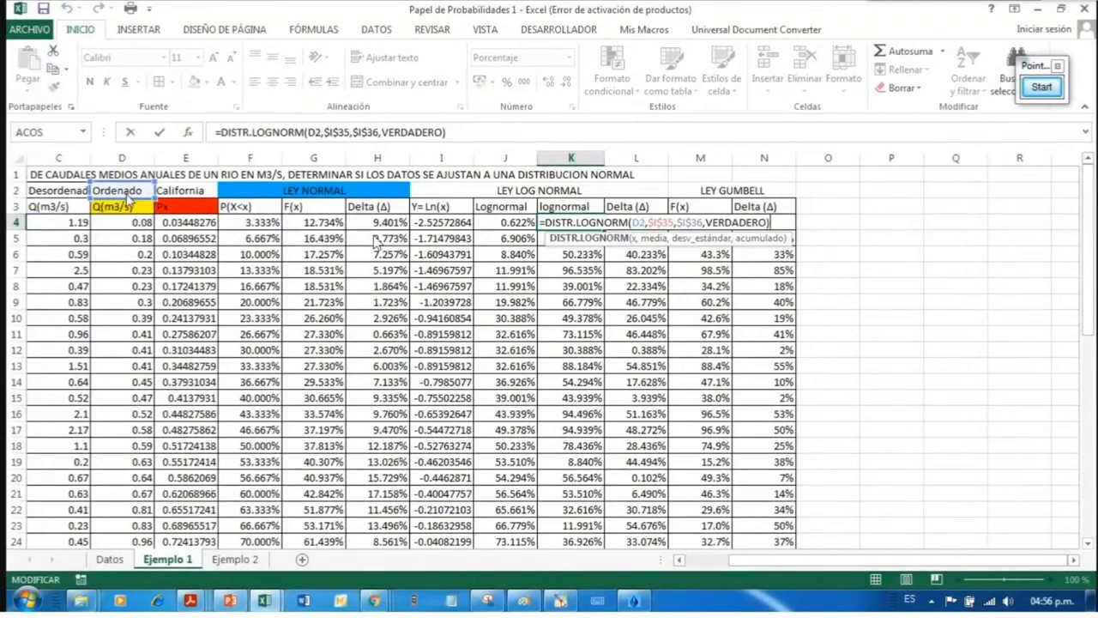
pyautogui.press('Return')
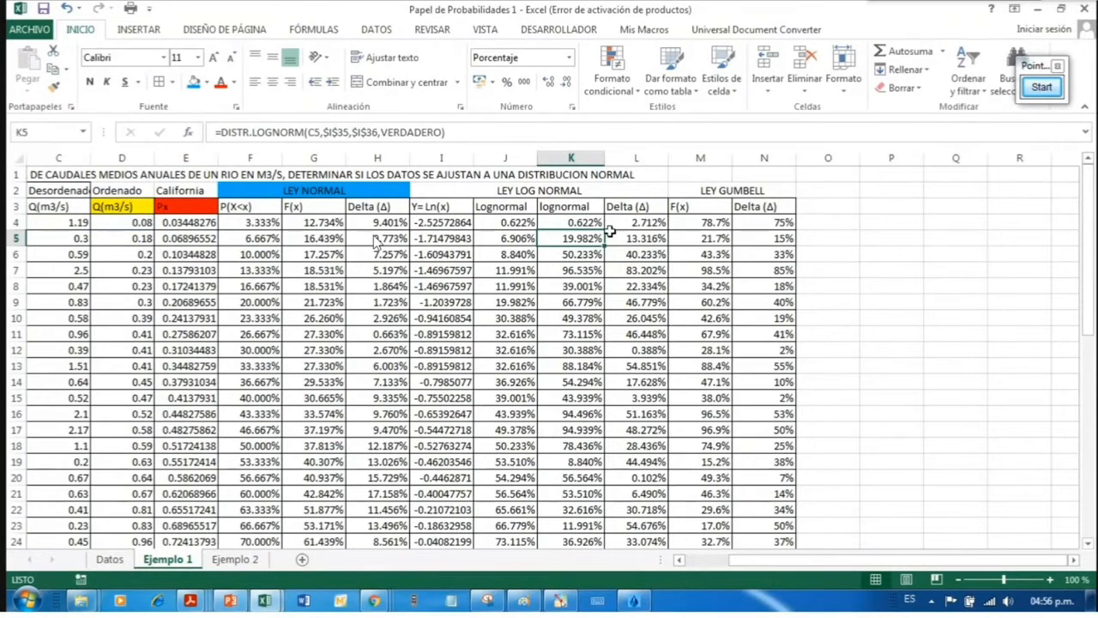
pyautogui.click(587, 222)
pyautogui.doubleClick(605, 230)
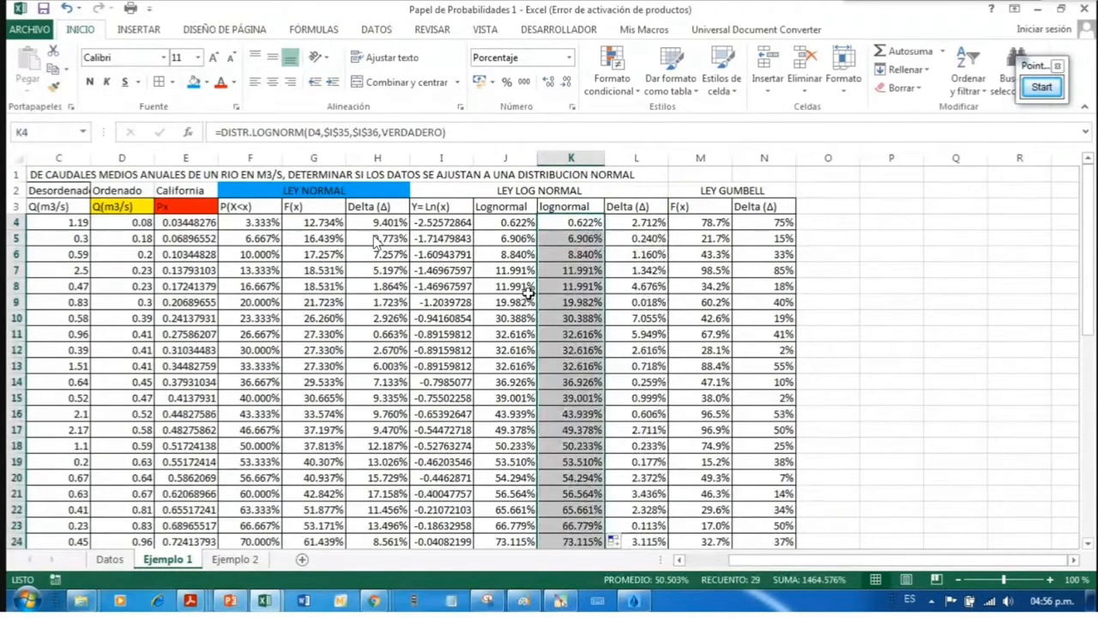
# Step: Compare the two lognormal columns J and K and check the DISTR.NORM.N formula in J4
pyautogui.moveTo(502, 207); pyautogui.dragTo(556, 206)
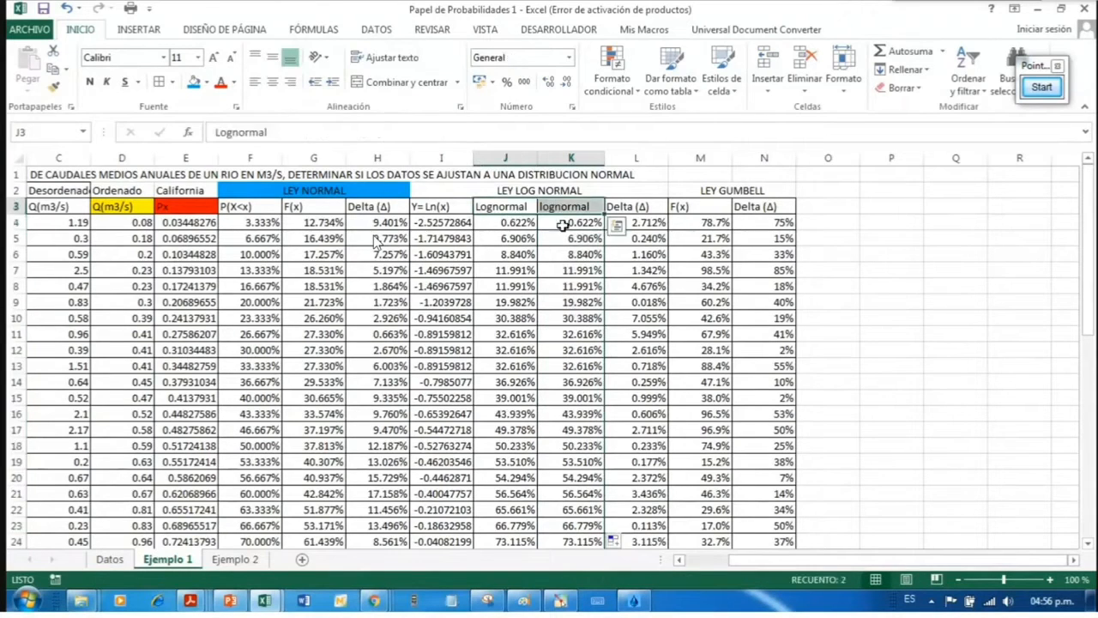
pyautogui.click(570, 254)
pyautogui.doubleClick(509, 222)
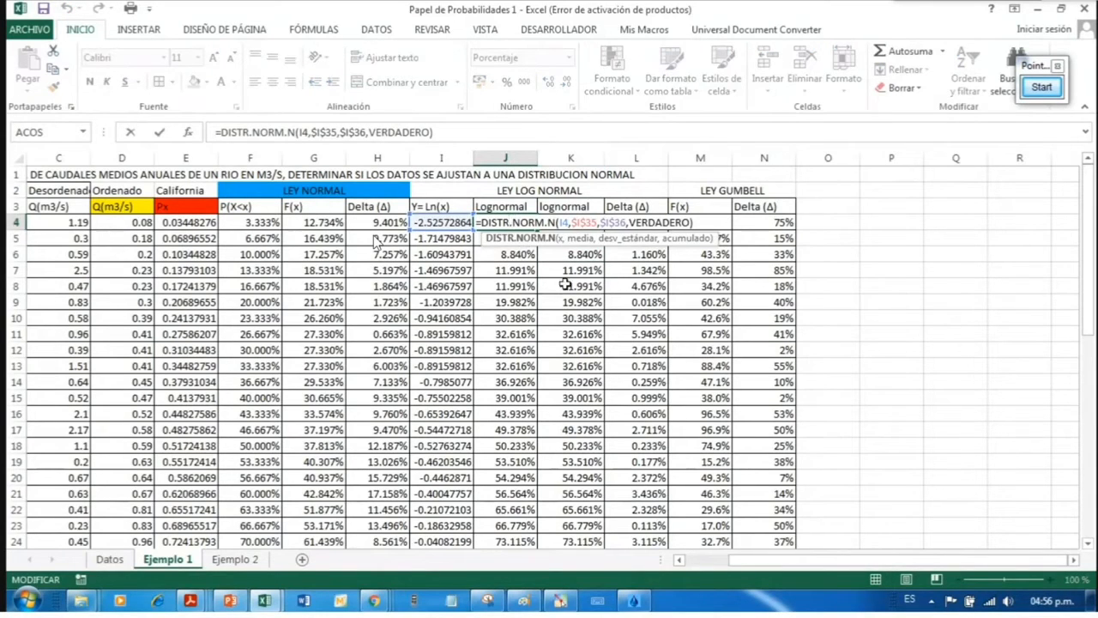
pyautogui.press('Escape')
# Step: Examine the DISTR.NORM.N function name and arguments in the normal law's F(x) formula in G4
pyautogui.click(422, 222)
pyautogui.click(319, 221)
pyautogui.doubleClick(320, 221)
pyautogui.press('Left')
pyautogui.press('Left')
pyautogui.press('Left')
pyautogui.press('Left')
pyautogui.press('Left')
pyautogui.press('Left')
pyautogui.press('Left')
pyautogui.press('Left')
pyautogui.press('Left')
pyautogui.press('Left')
pyautogui.press('Left')
pyautogui.press('Left')
pyautogui.click(375, 241)
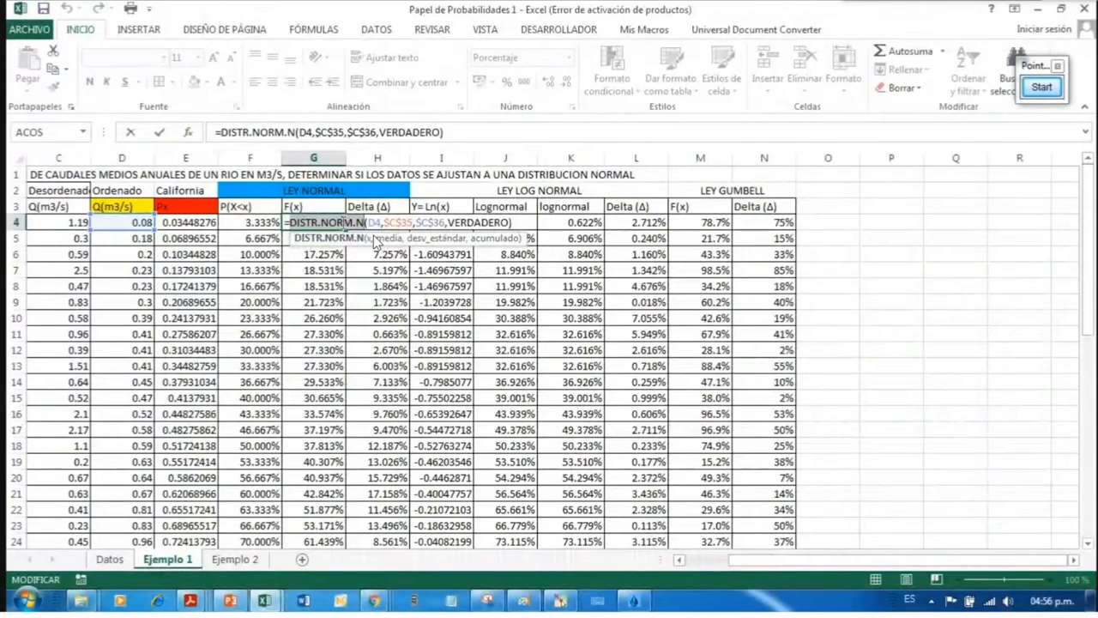
pyautogui.hotkey('ctrl', 'Return')
# Step: Trace the mean and standard deviation arguments of the J4 formula to cells I35 and I36
pyautogui.doubleClick(511, 221)
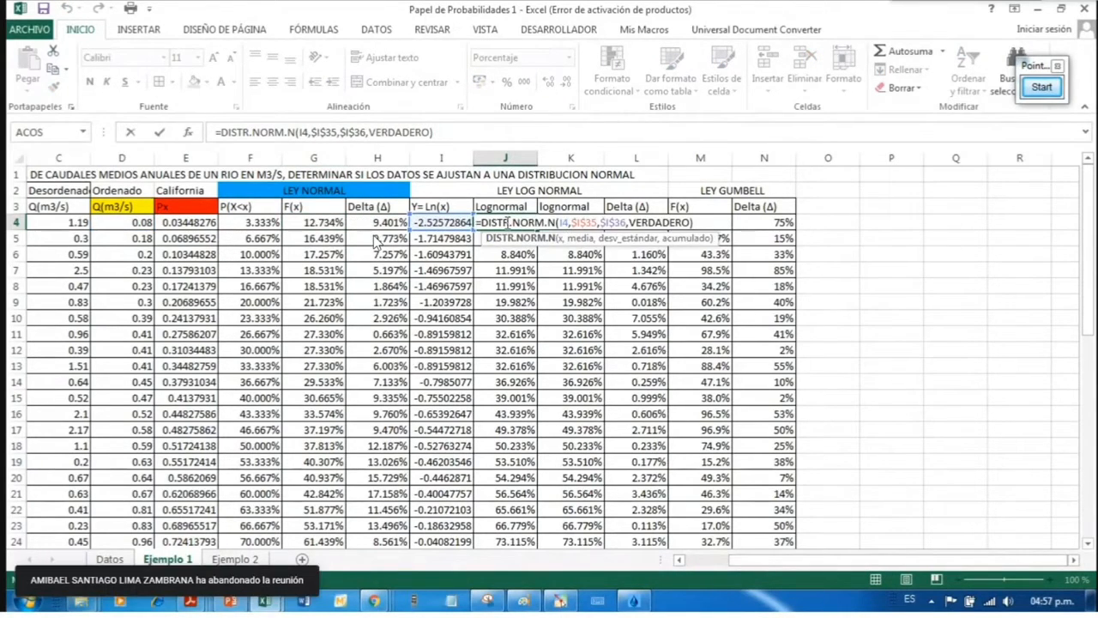
pyautogui.doubleClick(564, 222)
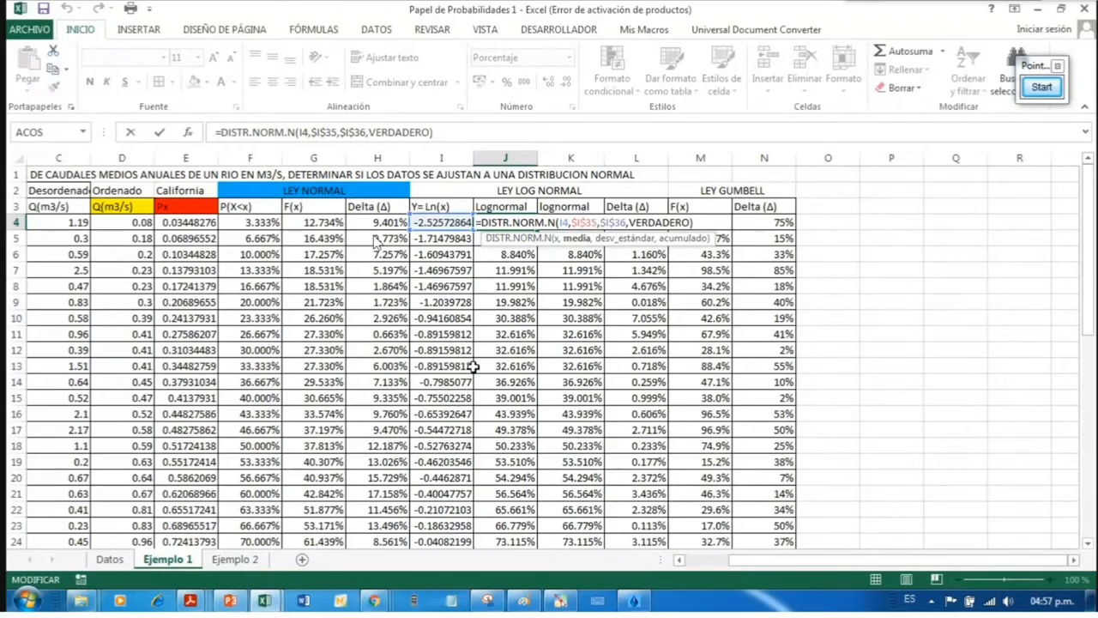
pyautogui.scroll(-4, 473, 367)
pyautogui.scroll(5, 539, 446)
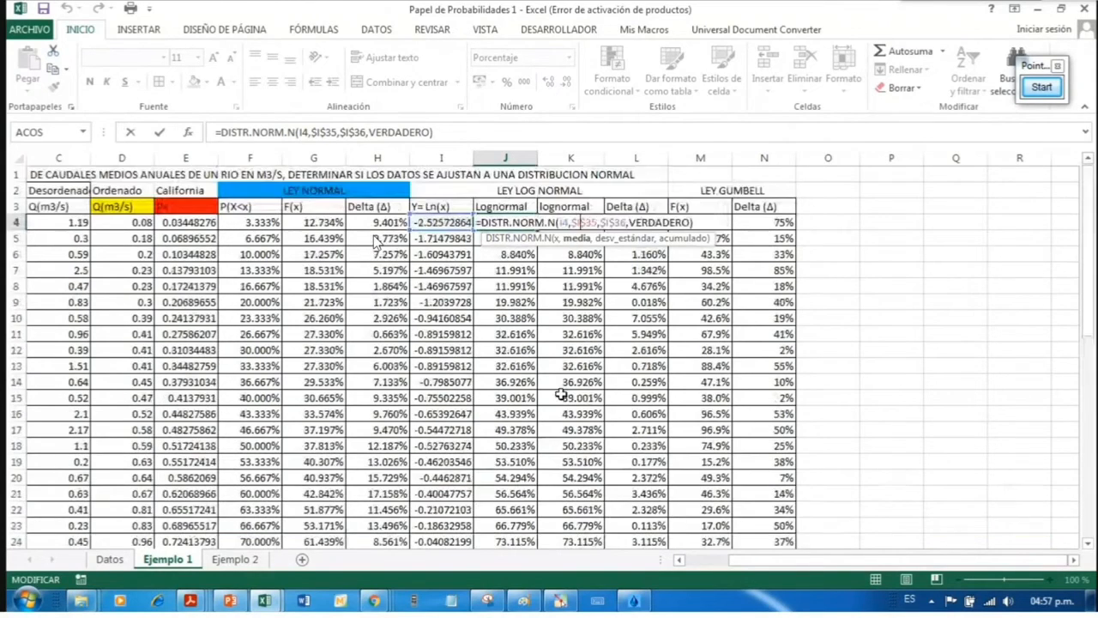
pyautogui.scroll(-8, 442, 429)
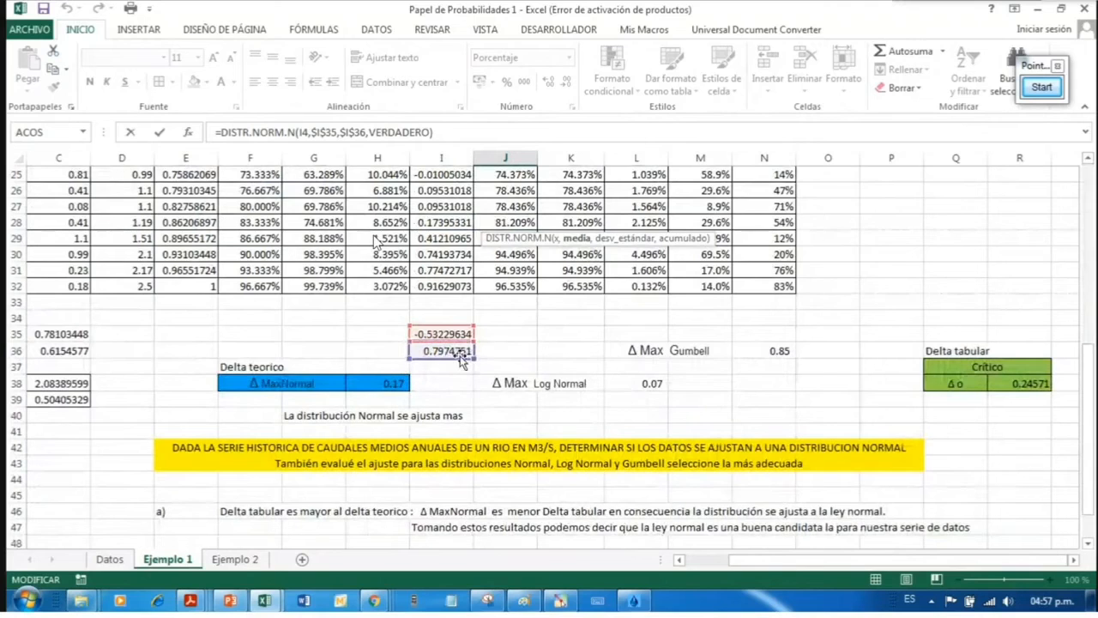
# Step: Close the J4 formula and compare the first-row lognormal results in J4 and K4
pyautogui.scroll(8, 461, 361)
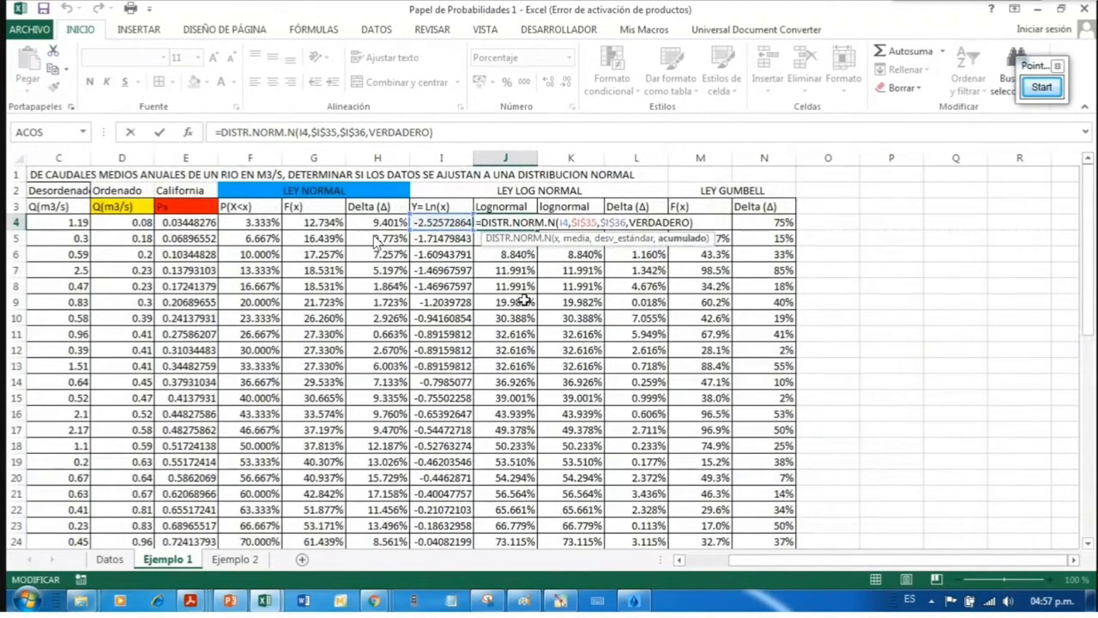
pyautogui.press('Return')
pyautogui.moveTo(514, 225); pyautogui.dragTo(576, 216)
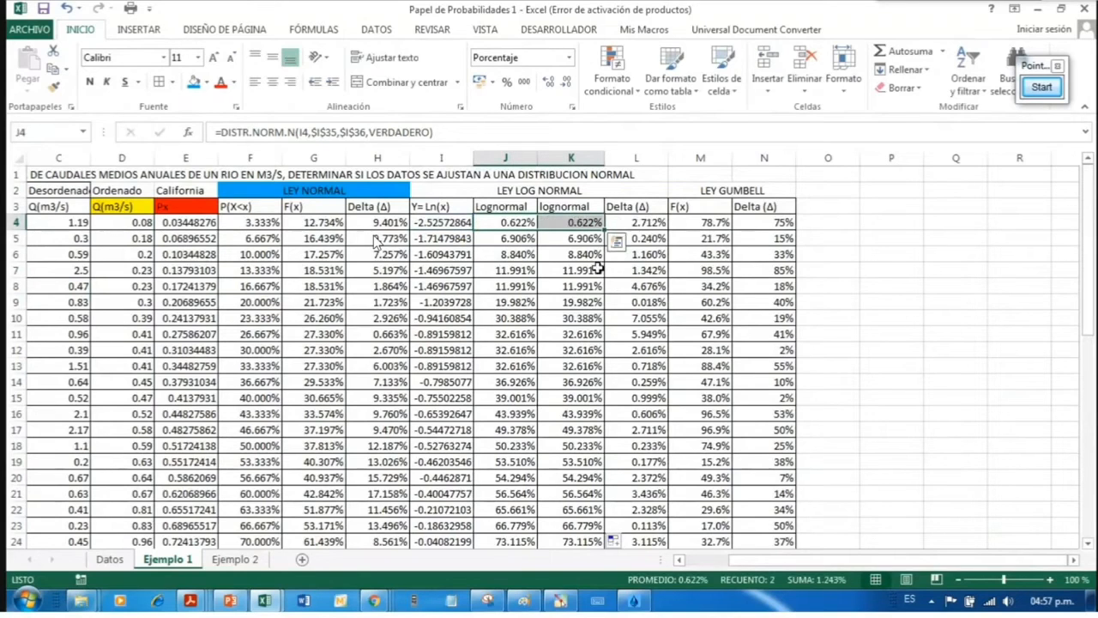
pyautogui.moveTo(502, 220)
pyautogui.mouseDown()
pyautogui.moveTo(583, 255)
pyautogui.moveTo(582, 301)
pyautogui.moveTo(588, 227)
pyautogui.moveTo(511, 223)
pyautogui.moveTo(589, 223)
pyautogui.moveTo(513, 223)
pyautogui.moveTo(572, 224)
pyautogui.moveTo(515, 223)
pyautogui.moveTo(581, 235)
pyautogui.moveTo(581, 225)
pyautogui.moveTo(509, 223)
pyautogui.mouseUp()
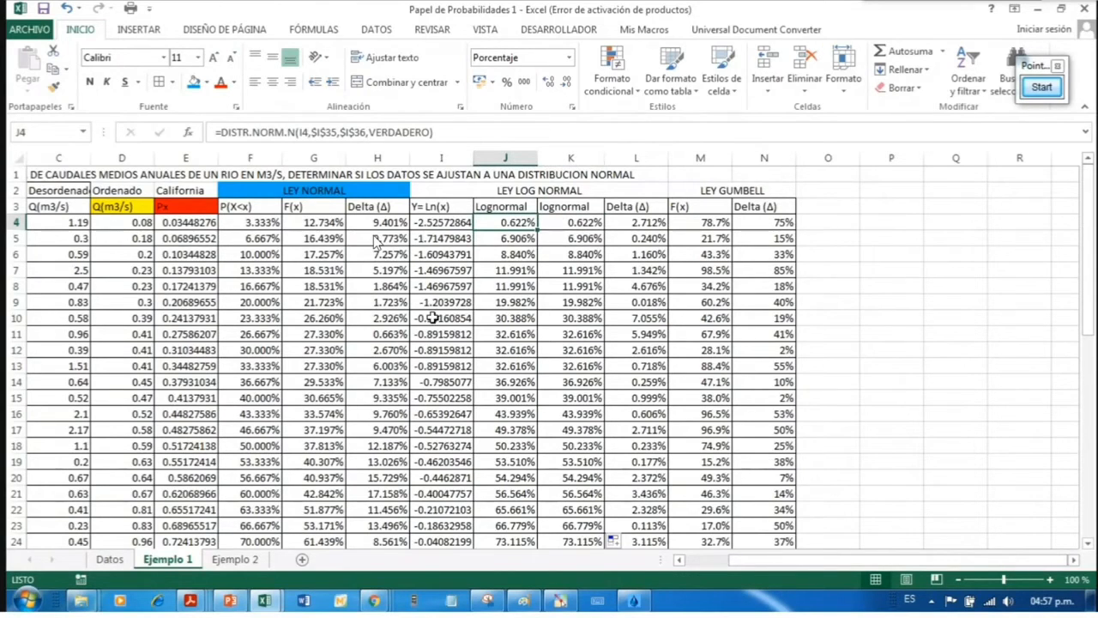
# Step: Switch to PowerPoint, review the Distribución Normal and Distribución Log-Normal formula slides, and return to the Excel workbook
pyautogui.hotkey('alt', 'Tab')
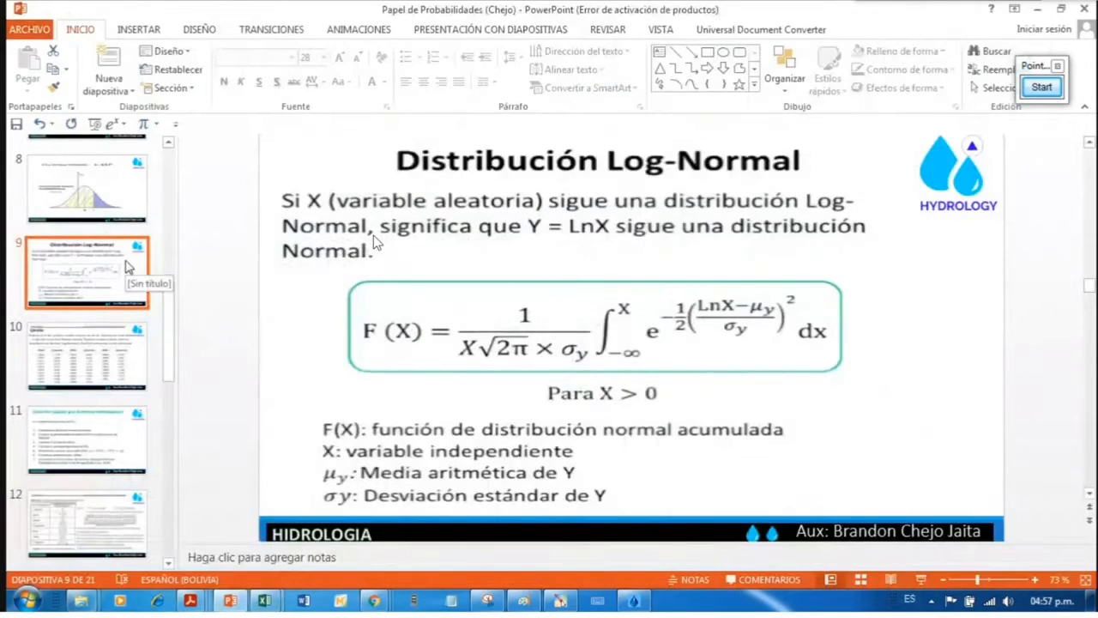
pyautogui.press('Up')
pyautogui.press('Up')
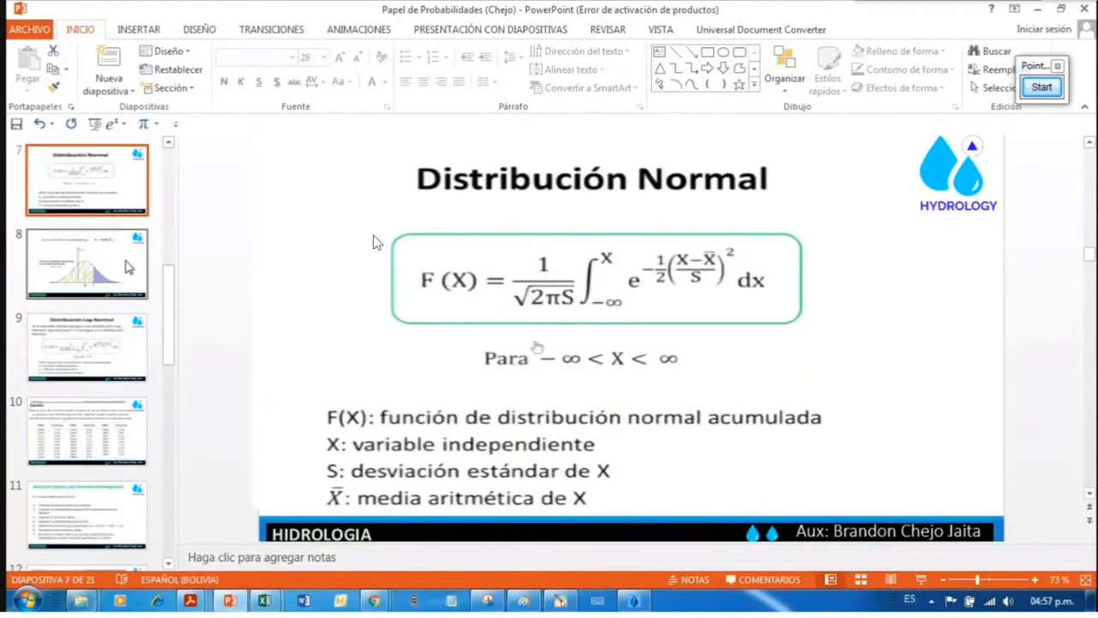
pyautogui.press('Down')
pyautogui.press('Down')
pyautogui.hotkey('alt', 'Tab')
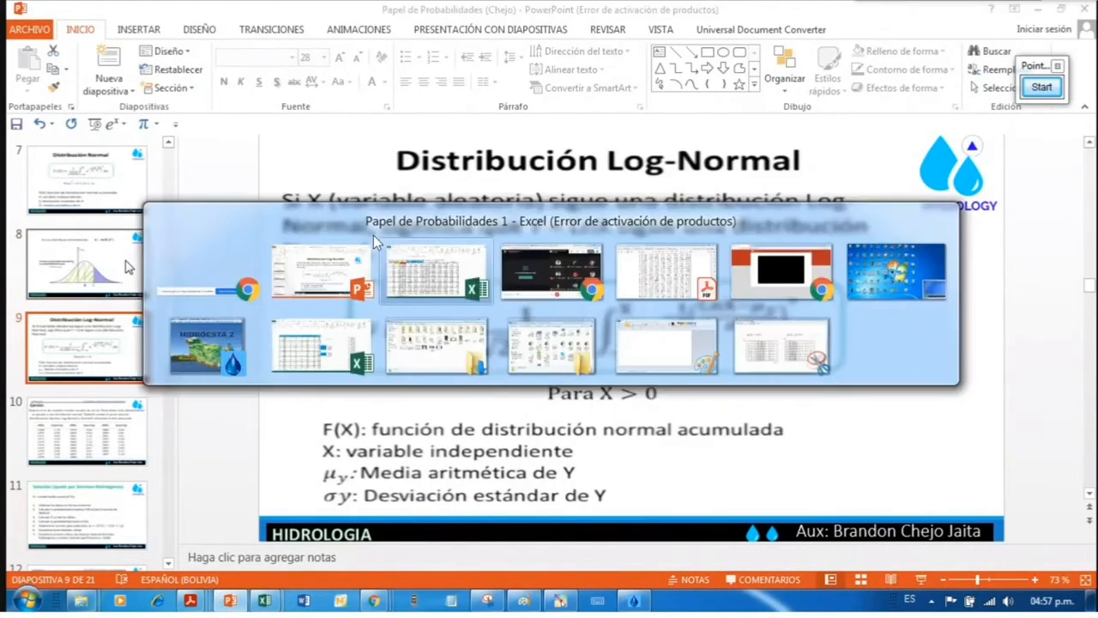
# Step: Compare the DISTR.NORM.N formula in J4 with DISTR.LOGNORM in K4, tracing the K4 arguments to D4, I35 and I36
pyautogui.doubleClick(507, 222)
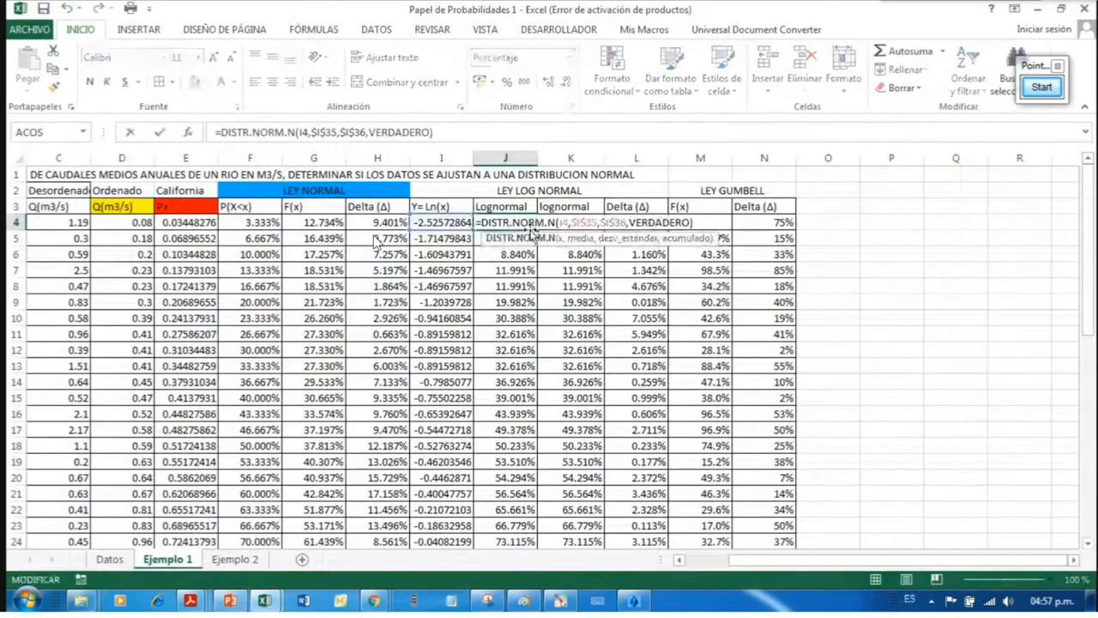
pyautogui.press('Escape')
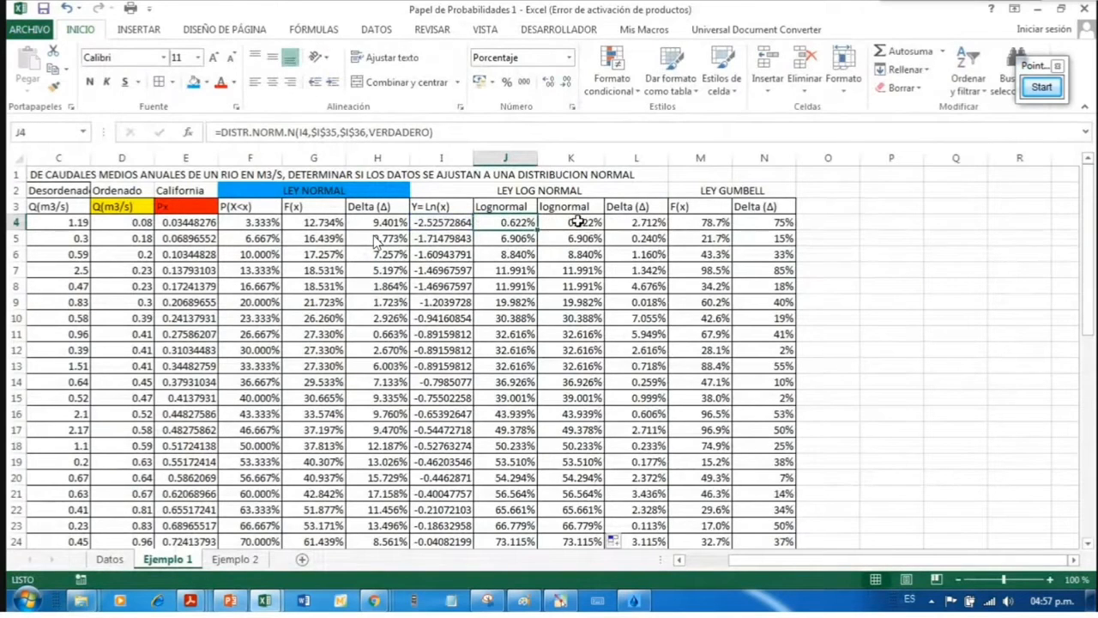
pyautogui.doubleClick(576, 221)
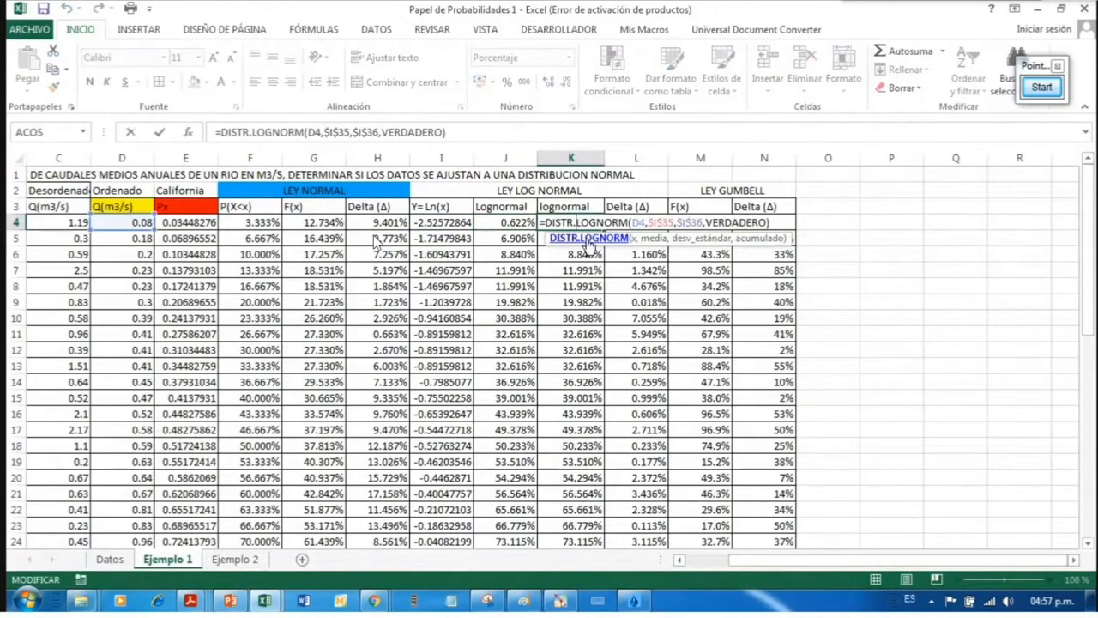
pyautogui.click(633, 238)
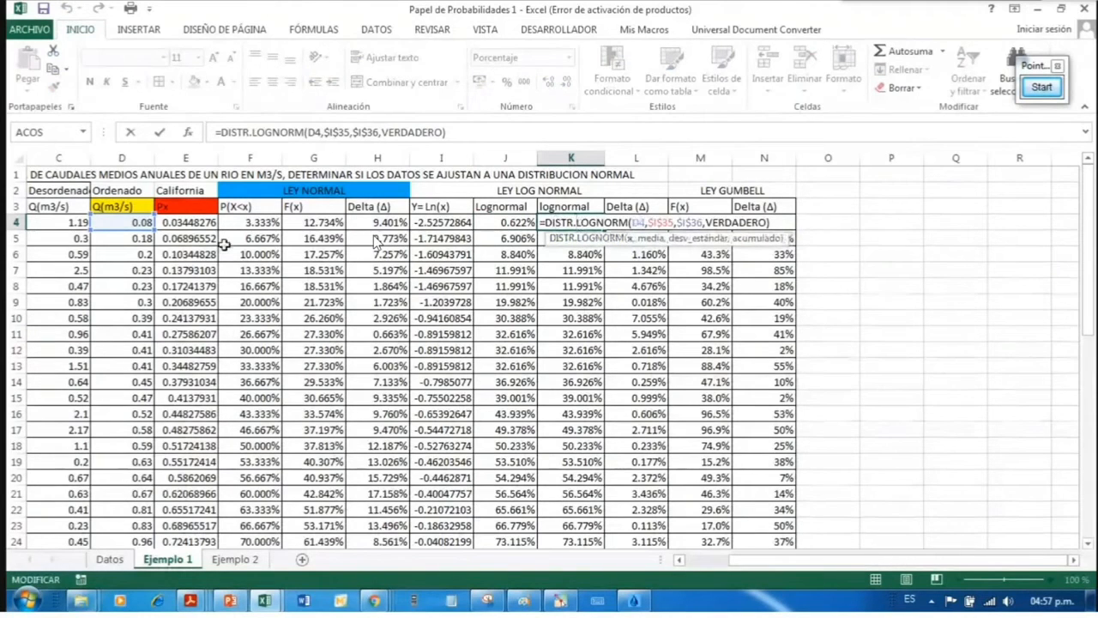
pyautogui.click(693, 223)
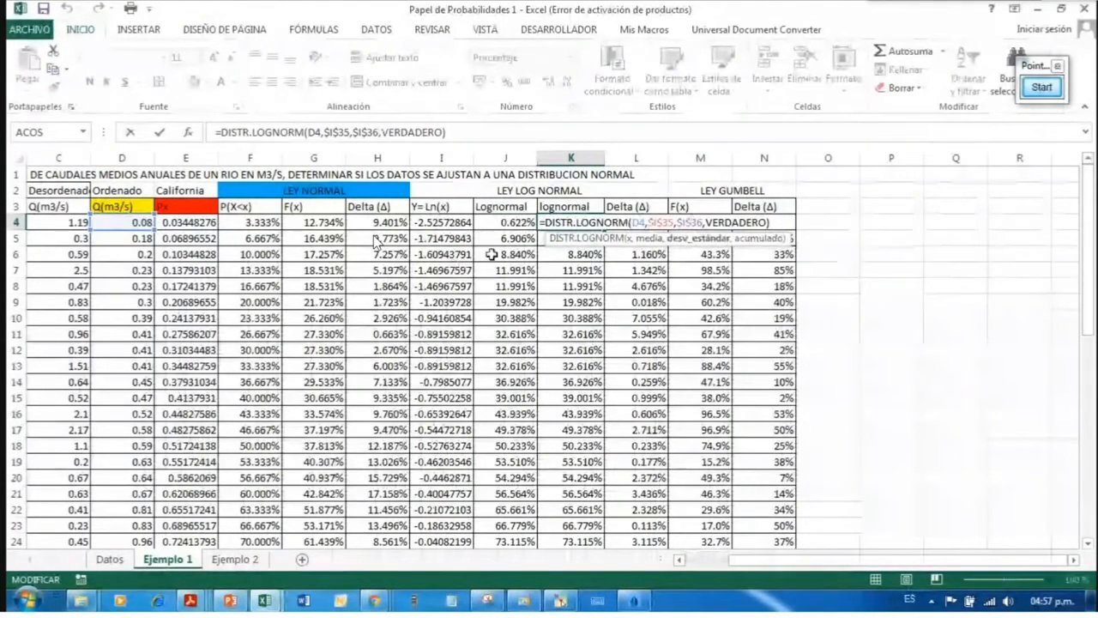
pyautogui.scroll(-3, 497, 275)
pyautogui.scroll(-3, 511, 306)
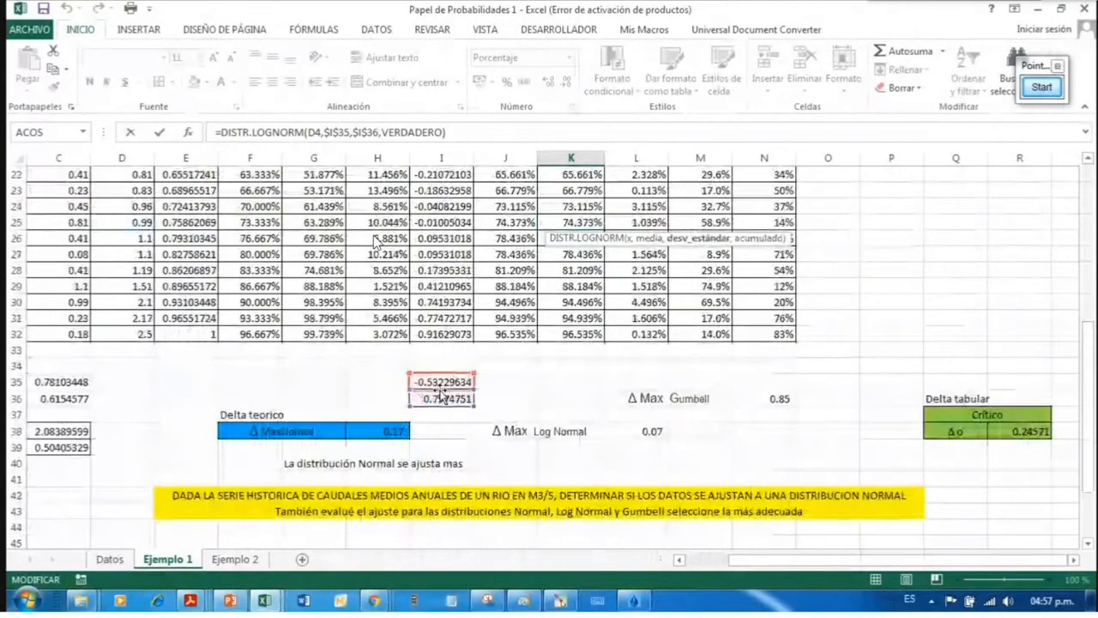
pyautogui.scroll(3, 442, 386)
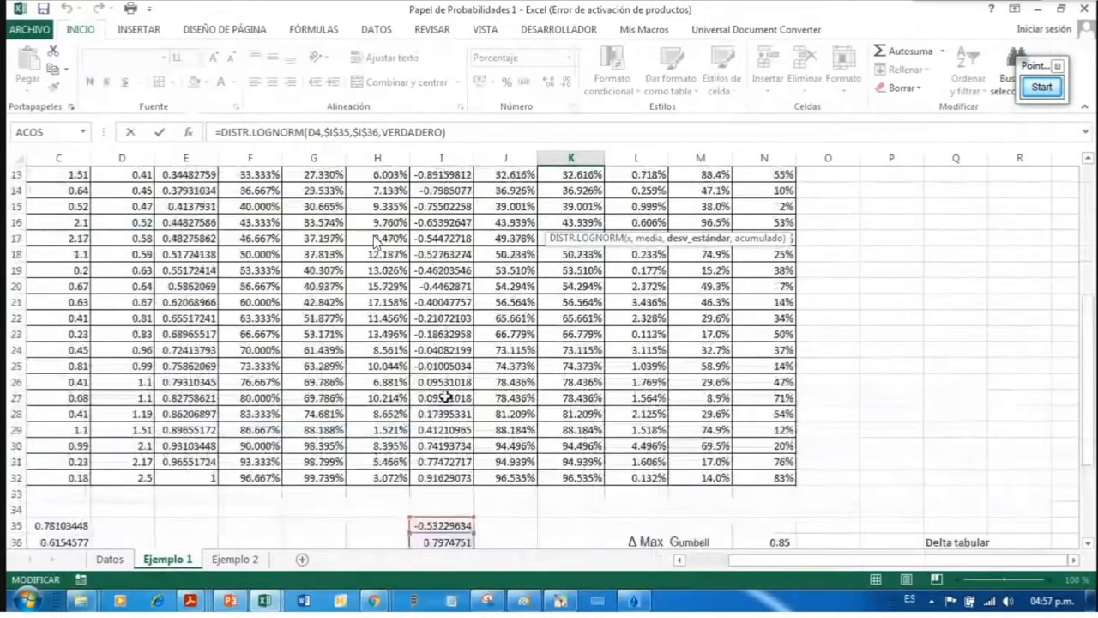
pyautogui.scroll(4, 445, 397)
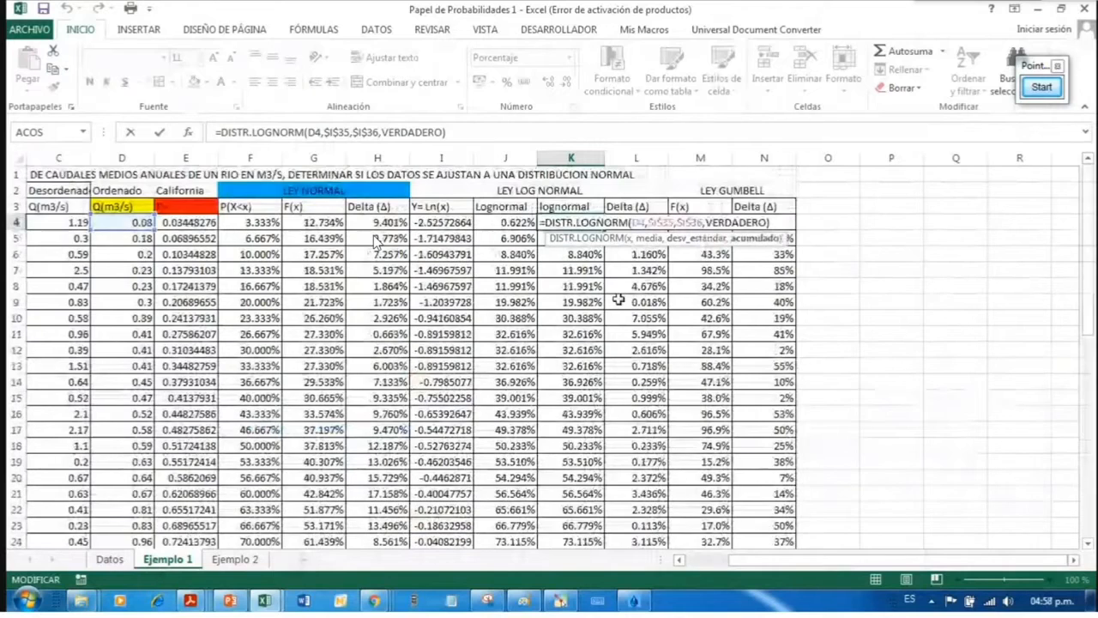
pyautogui.press('Escape')
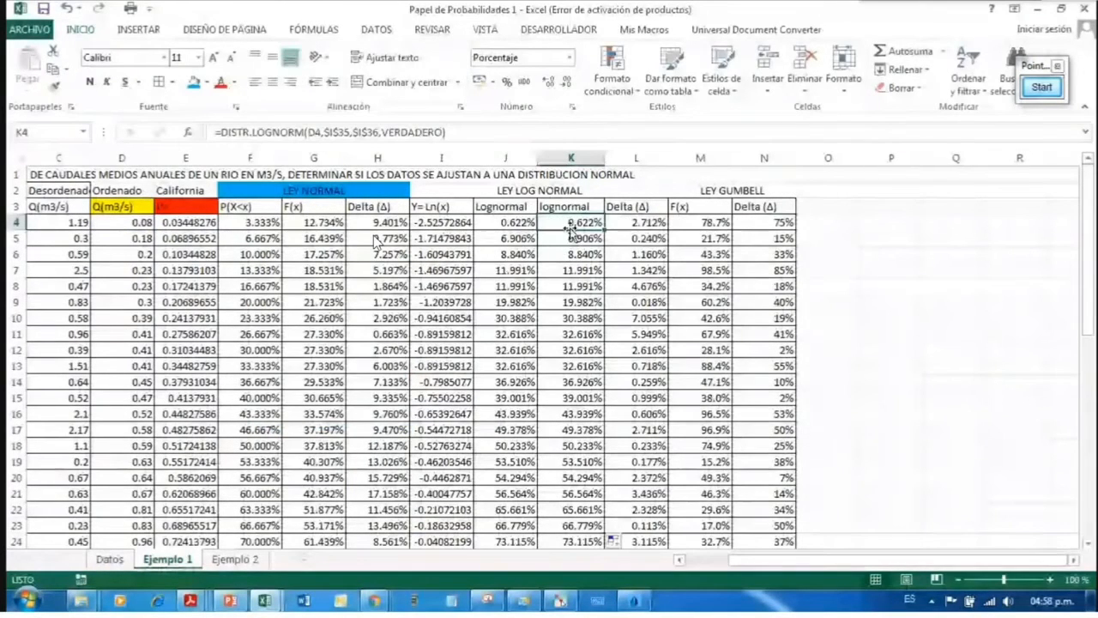
# Step: Examine the lognormal Delta formula in L4 and the K4 and F4 cells it subtracts
pyautogui.scroll(-1, 571, 228)
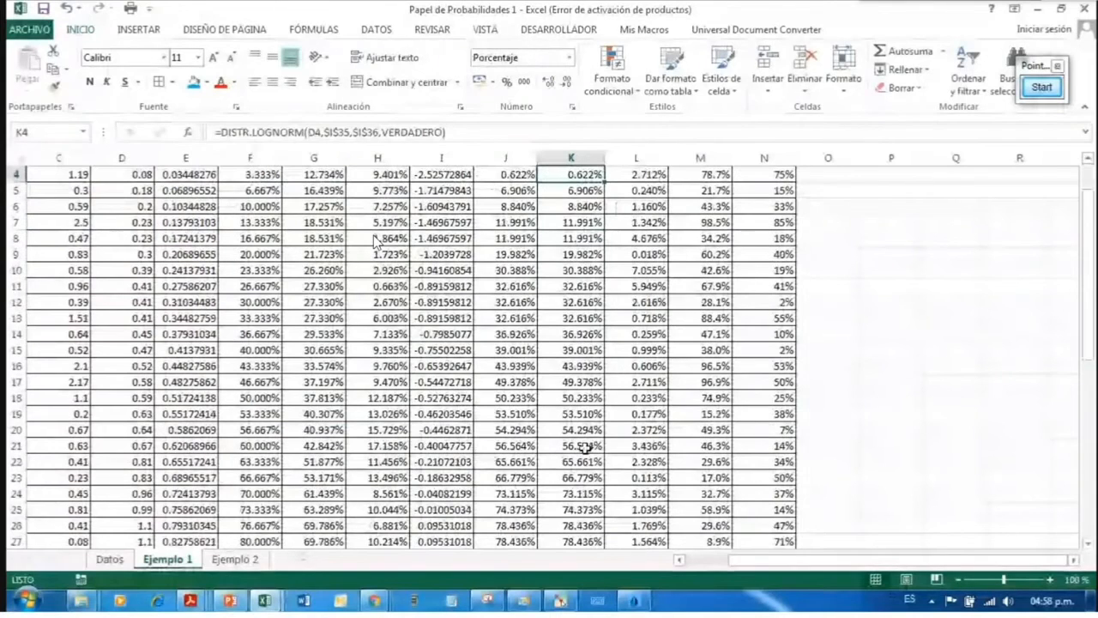
pyautogui.scroll(1, 651, 225)
pyautogui.click(651, 222)
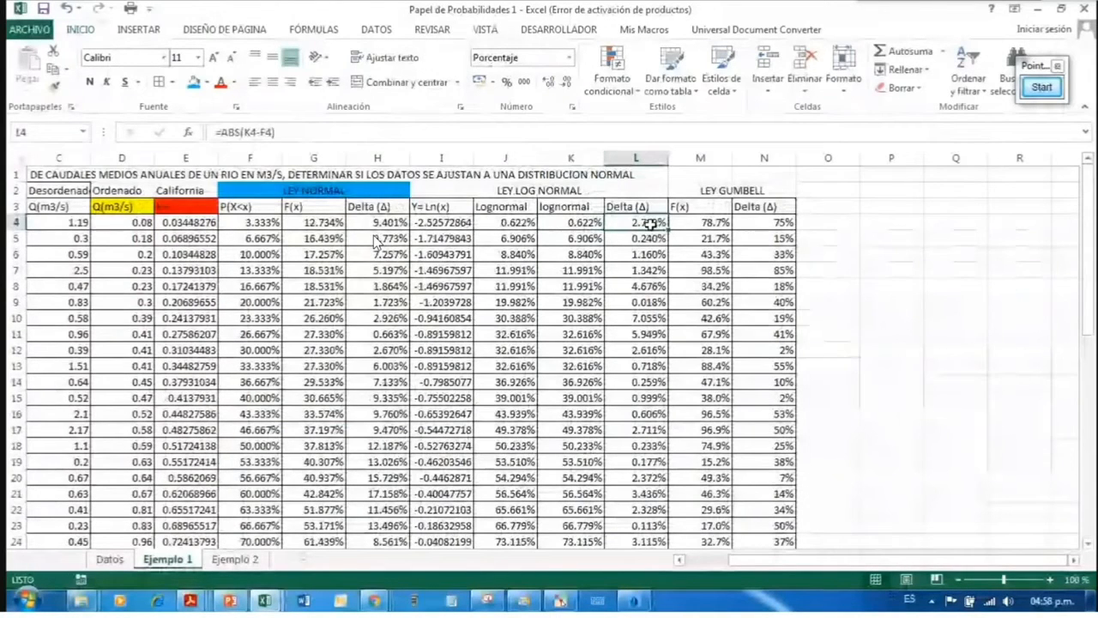
pyautogui.doubleClick(650, 224)
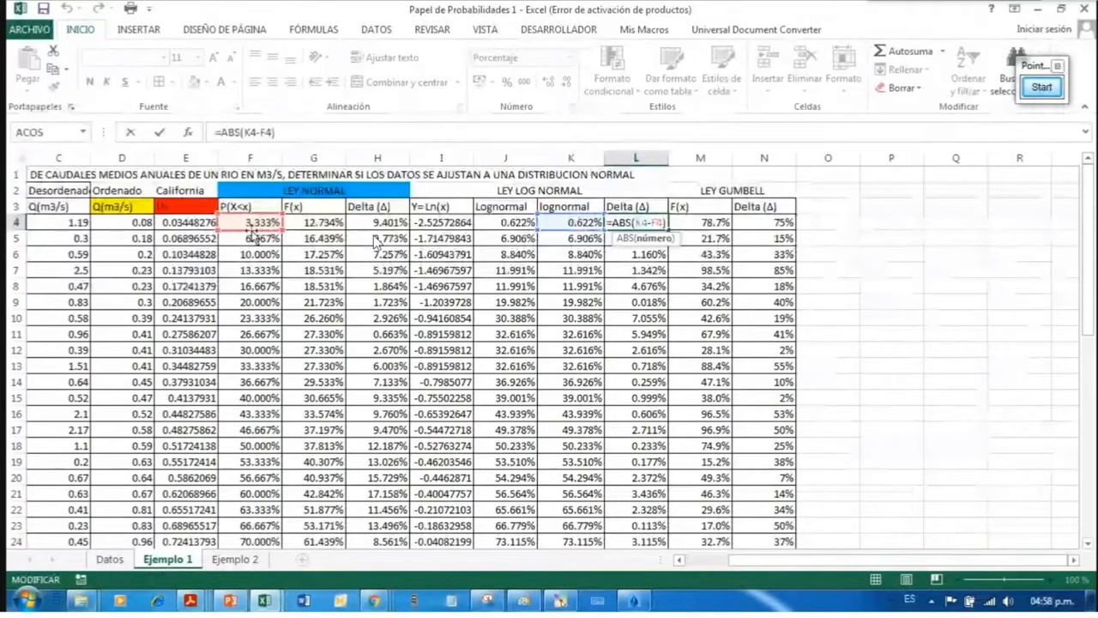
pyautogui.hotkey('ctrl', 'Return')
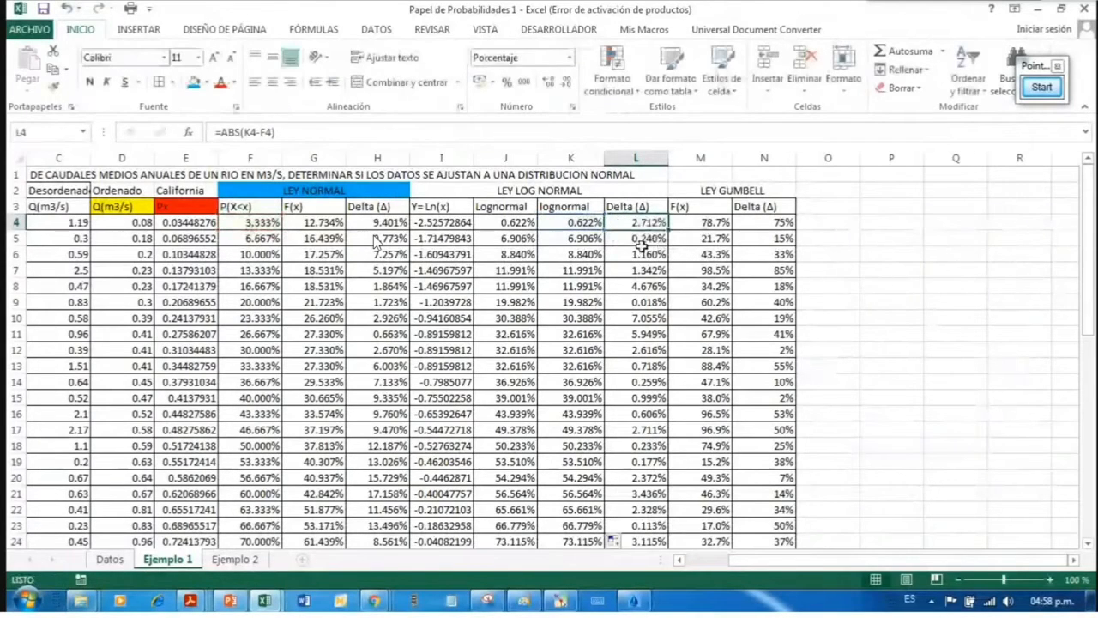
# Step: Inspect the Δ Max Log Normal formula in L38 and the Delta range in column L that it evaluates
pyautogui.scroll(-3, 375, 243)
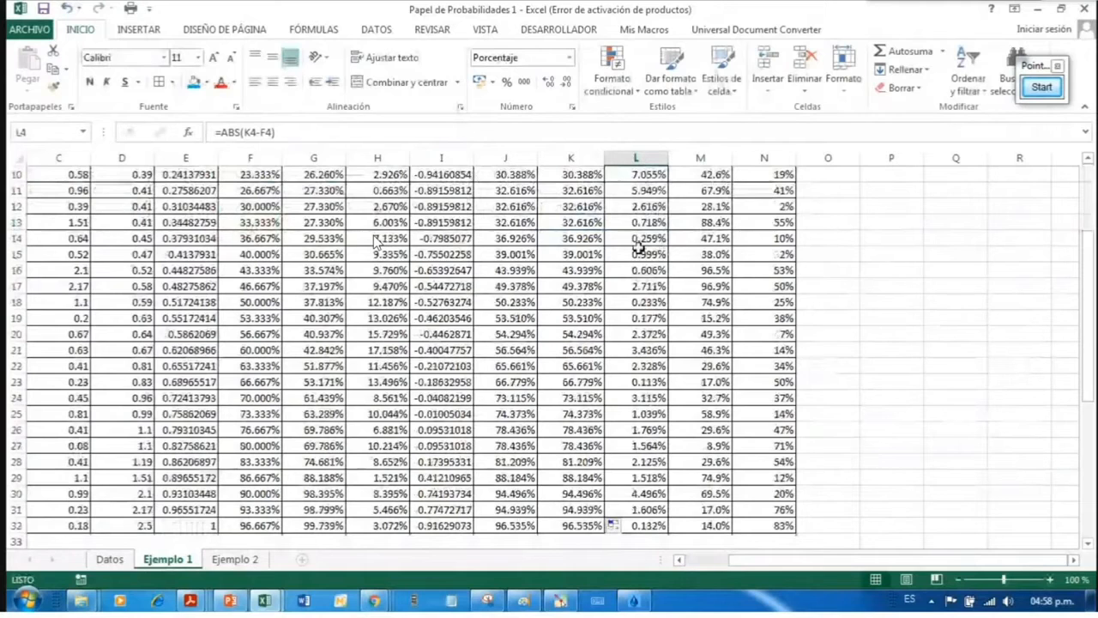
pyautogui.scroll(-3, 639, 247)
pyautogui.moveTo(506, 479); pyautogui.dragTo(629, 479)
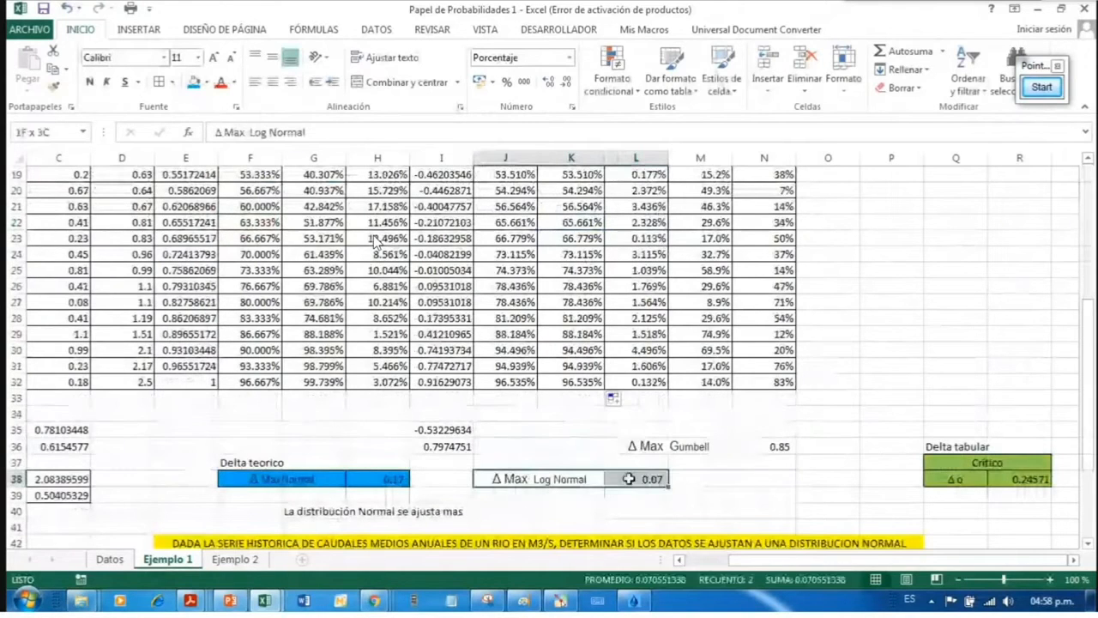
pyautogui.scroll(1, 603, 397)
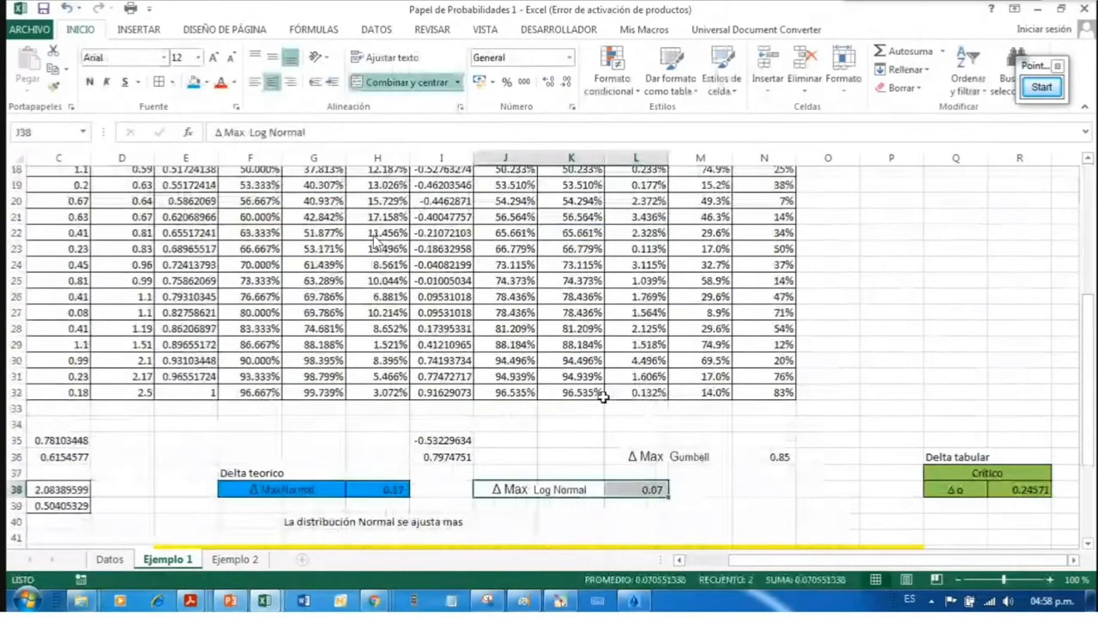
pyautogui.scroll(6, 603, 396)
pyautogui.scroll(-7, 625, 433)
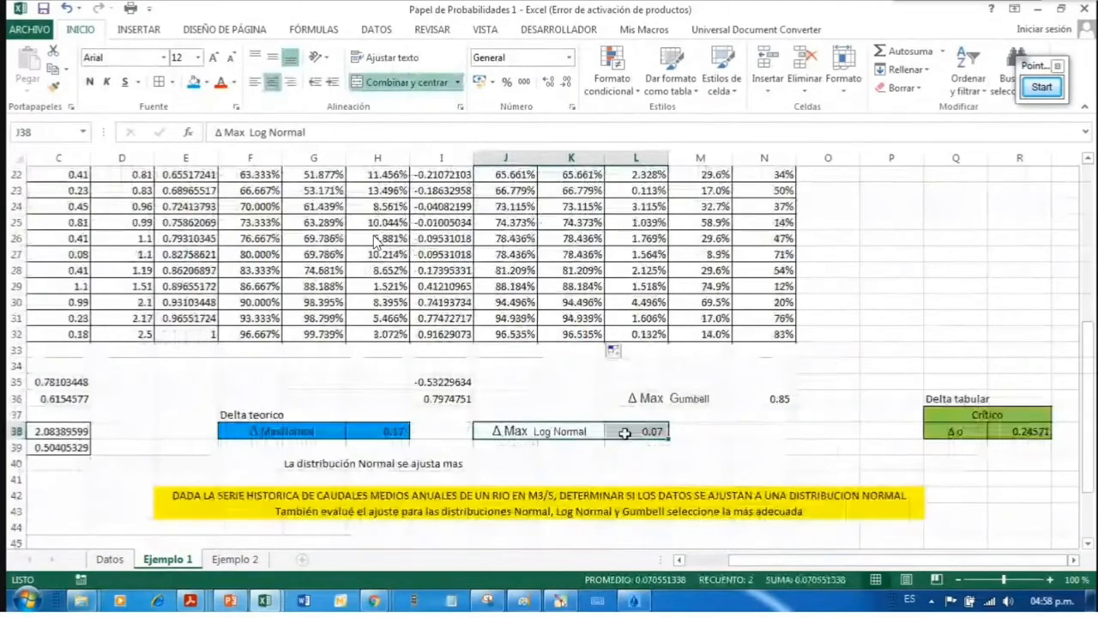
pyautogui.doubleClick(624, 432)
pyautogui.scroll(7, 635, 424)
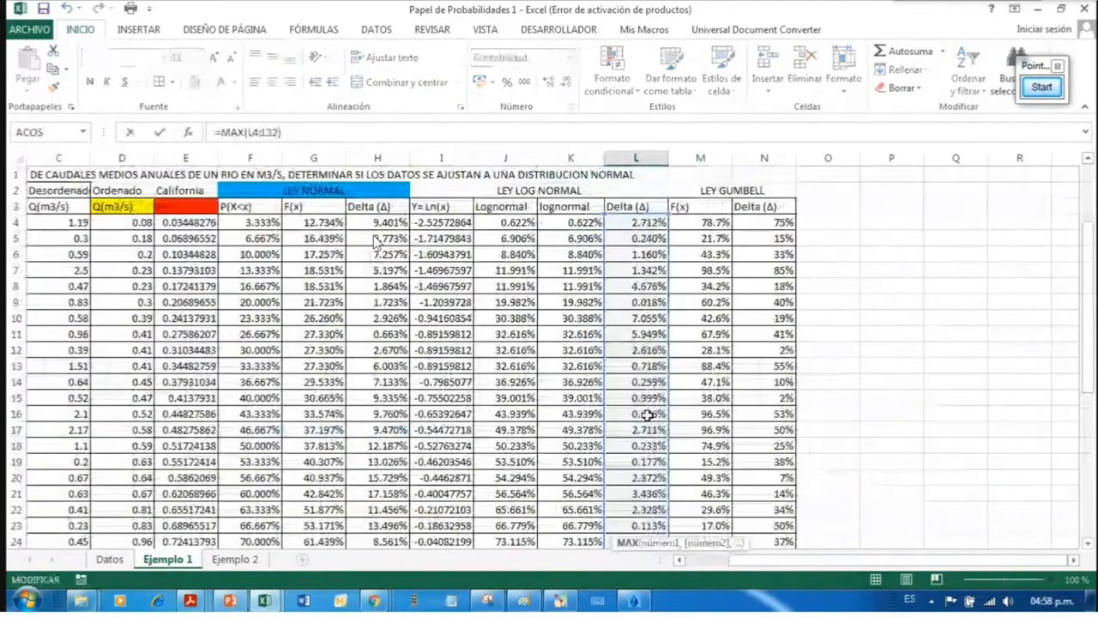
pyautogui.press('Escape')
pyautogui.scroll(5, 597, 226)
# Step: Recheck the ABS difference in L4 and follow the L4:L32 range used by the MAX formula in L38
pyautogui.doubleClick(616, 222)
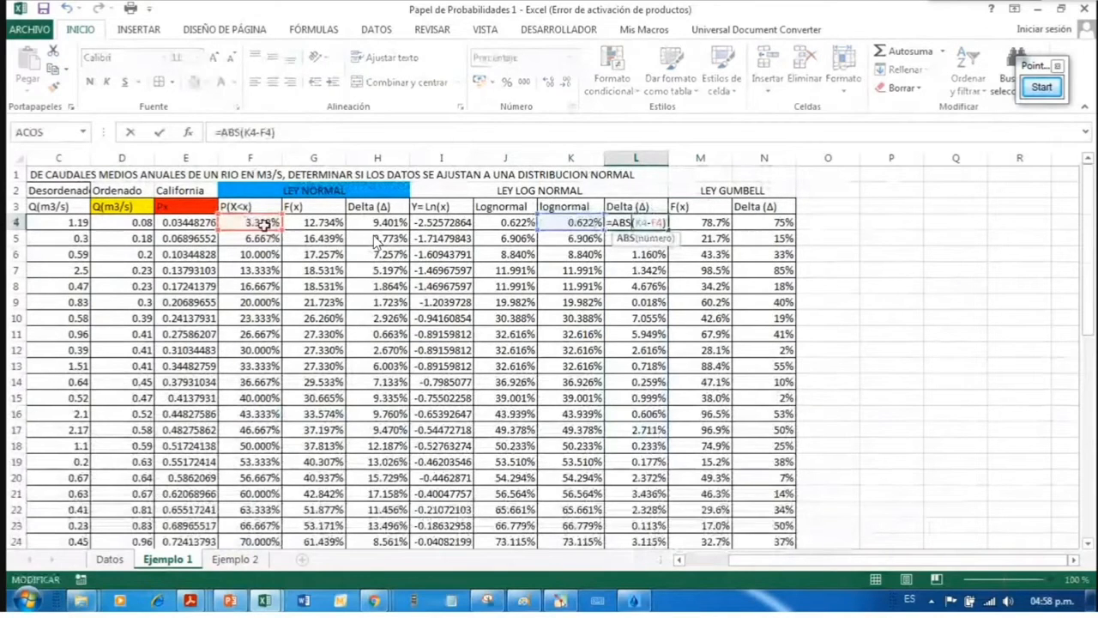
pyautogui.scroll(-4, 625, 266)
pyautogui.scroll(-3, 624, 266)
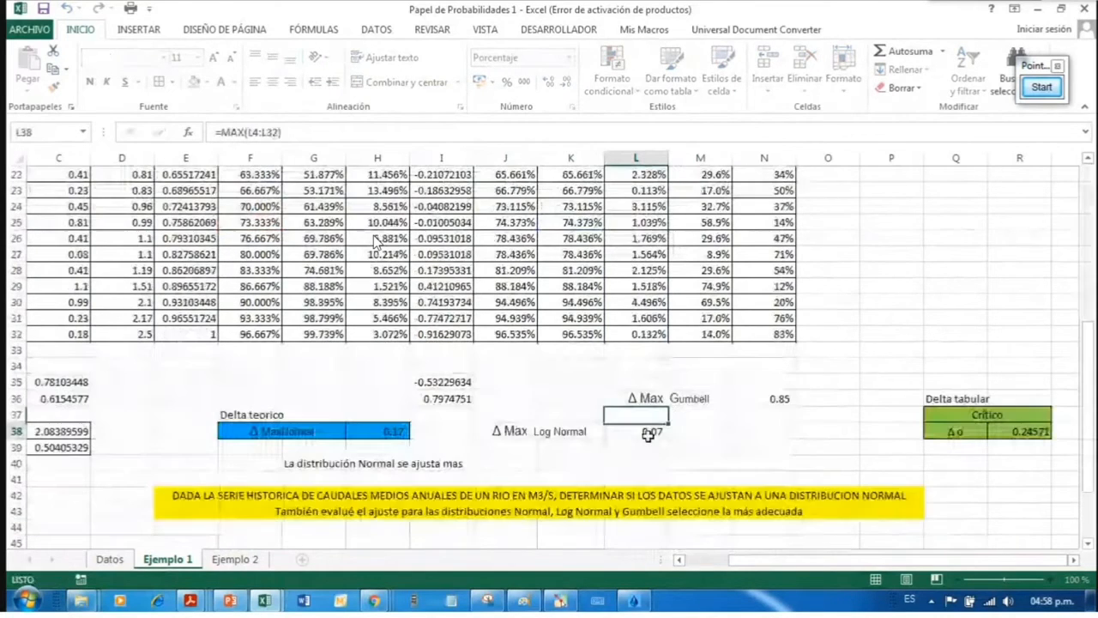
pyautogui.doubleClick(649, 432)
pyautogui.click(639, 432)
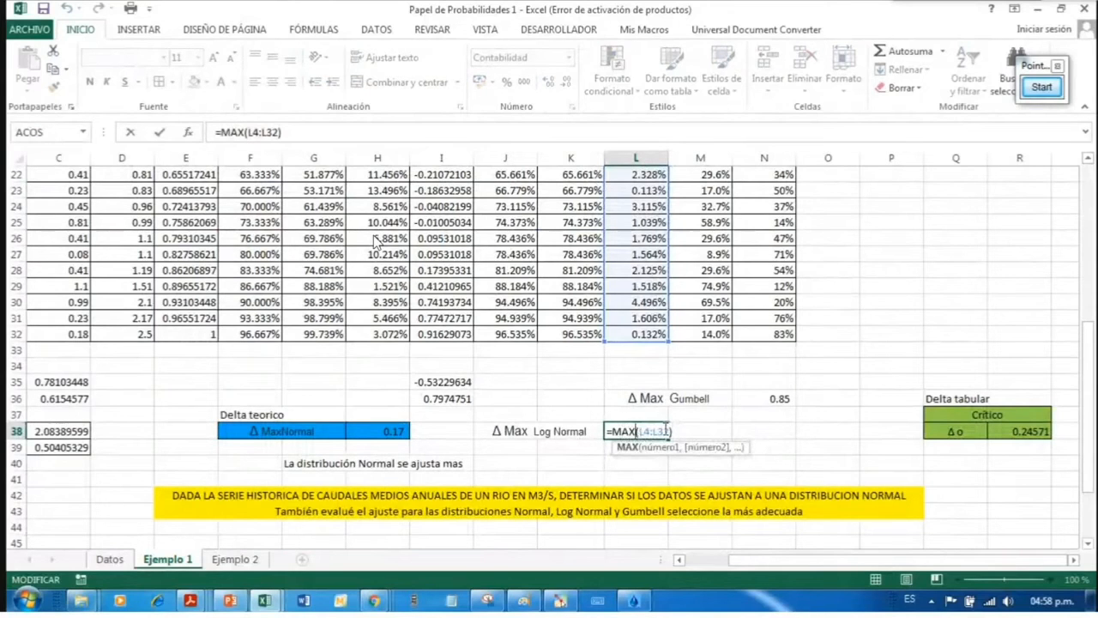
pyautogui.press('Return')
pyautogui.scroll(2, 672, 351)
pyautogui.scroll(5, 669, 352)
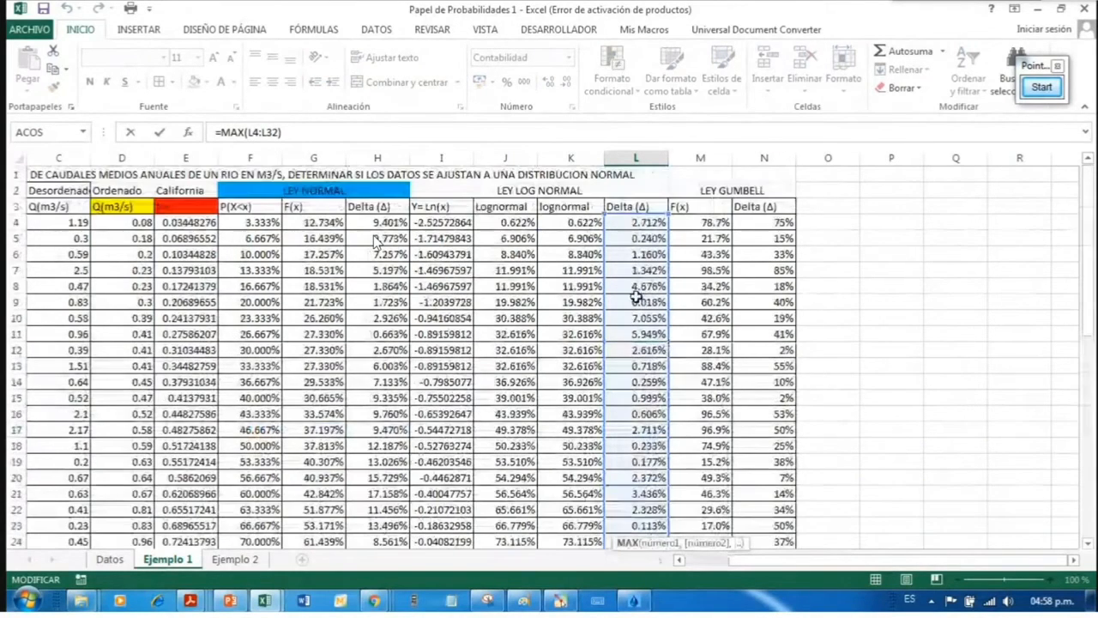
pyautogui.scroll(-4, 642, 266)
pyautogui.scroll(2, 651, 292)
pyautogui.scroll(-5, 654, 299)
pyautogui.press('Escape')
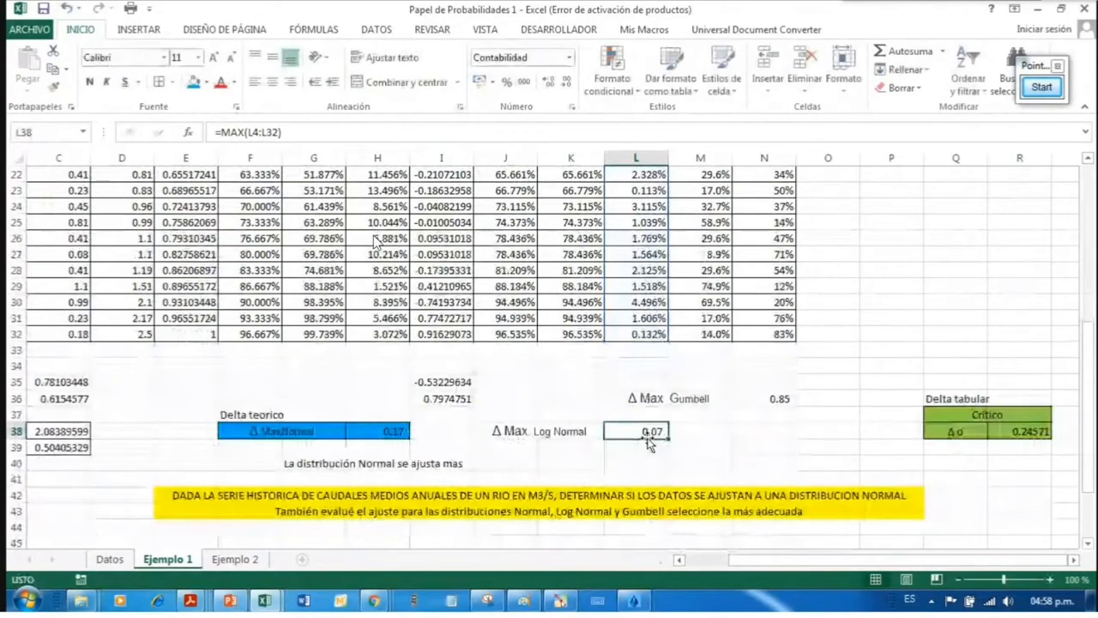
# Step: Show the Δ Max Log Normal value in L38 as a percentage to compare it with column L, and restore its accounting format
pyautogui.click(507, 83)
pyautogui.scroll(7, 704, 361)
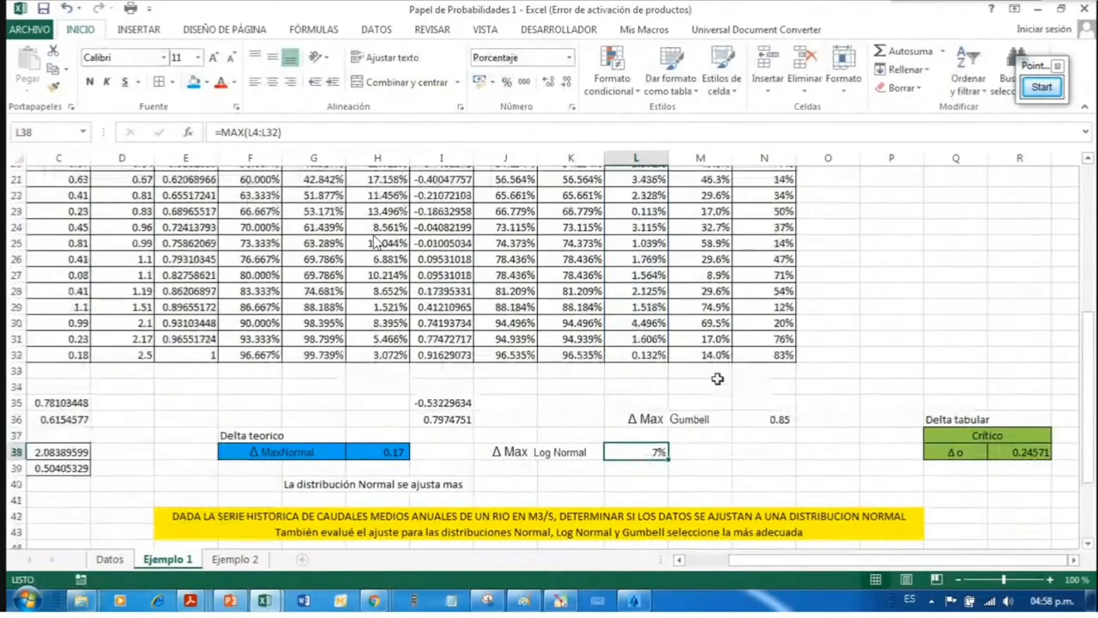
pyautogui.scroll(-1, 648, 334)
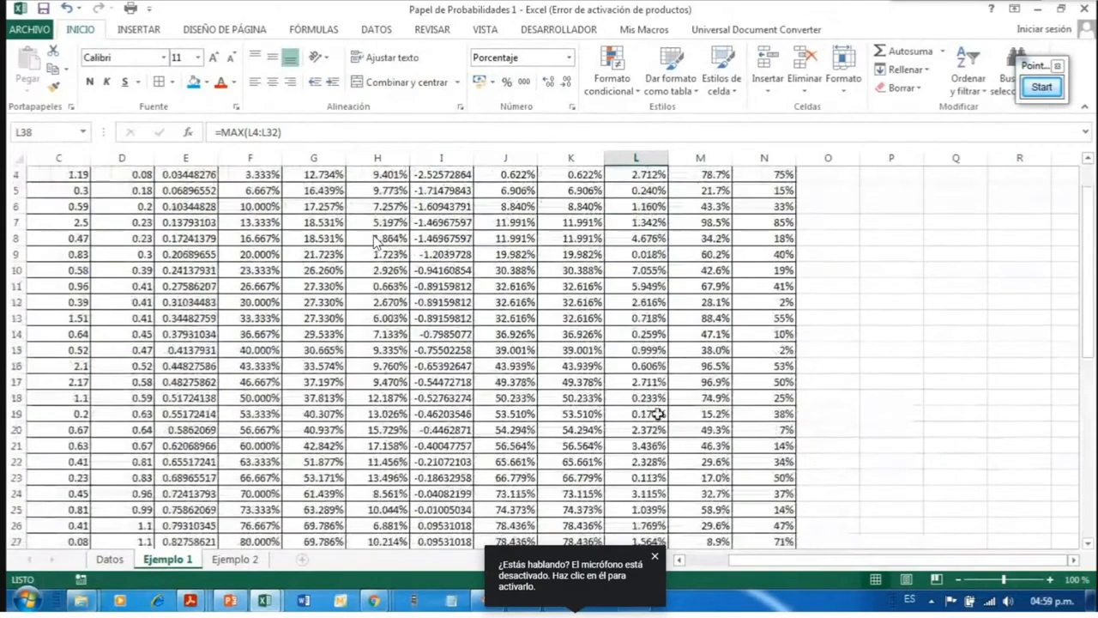
pyautogui.scroll(-5, 648, 271)
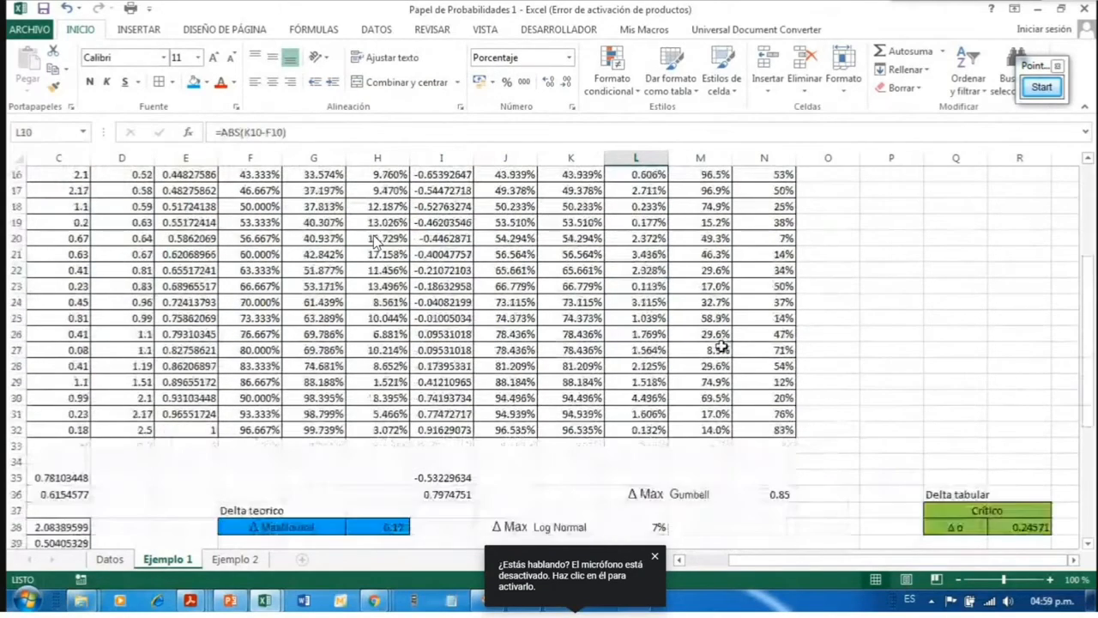
pyautogui.click(524, 82)
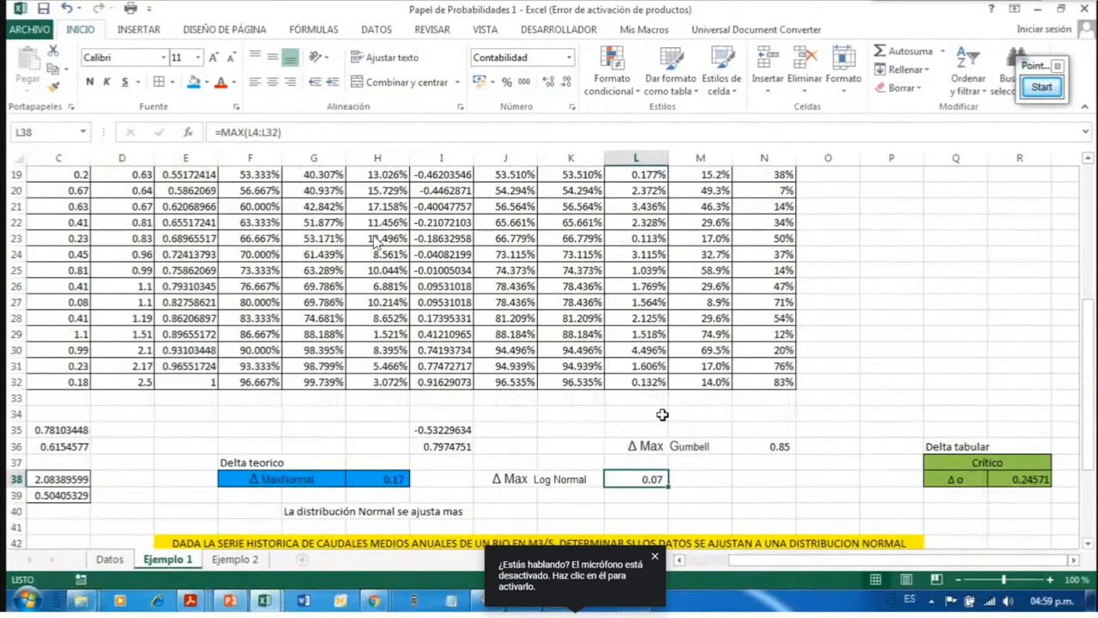
# Step: Fill the LEY LOG NORMAL header in row 2 with the standard purple colour
pyautogui.scroll(6, 596, 449)
pyautogui.click(480, 192)
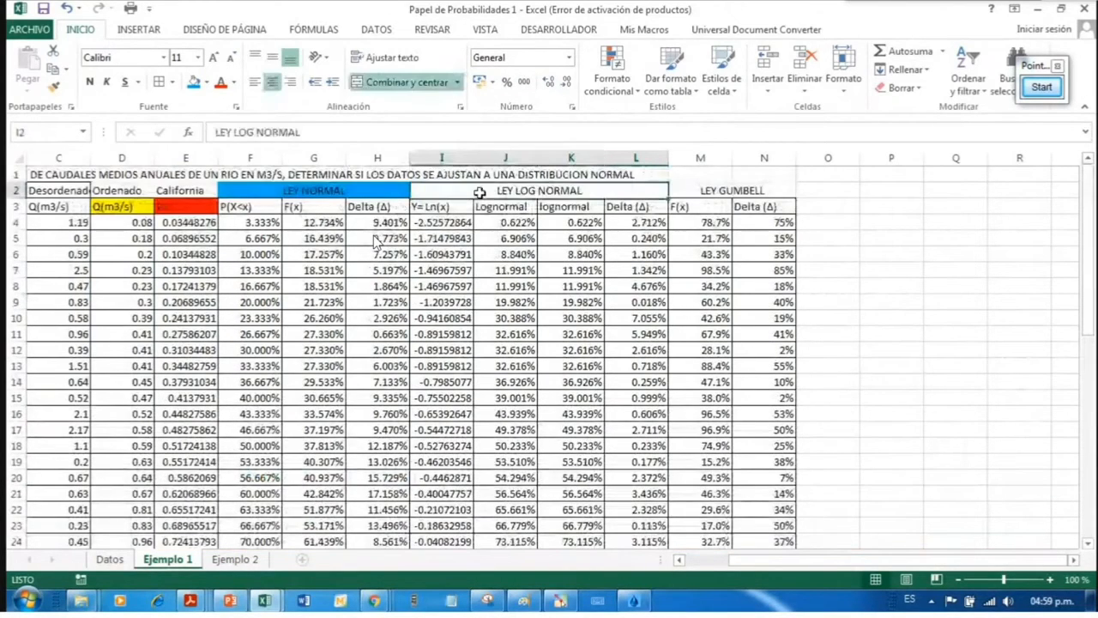
pyautogui.click(207, 82)
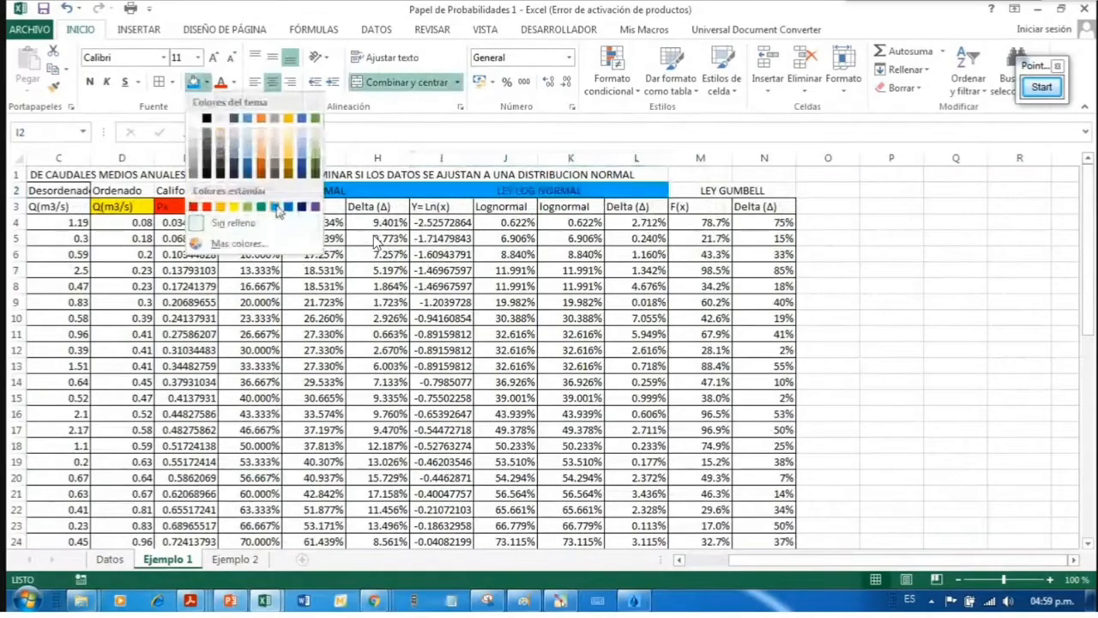
pyautogui.click(276, 207)
pyautogui.scroll(-11, 868, 350)
pyautogui.scroll(11, 867, 350)
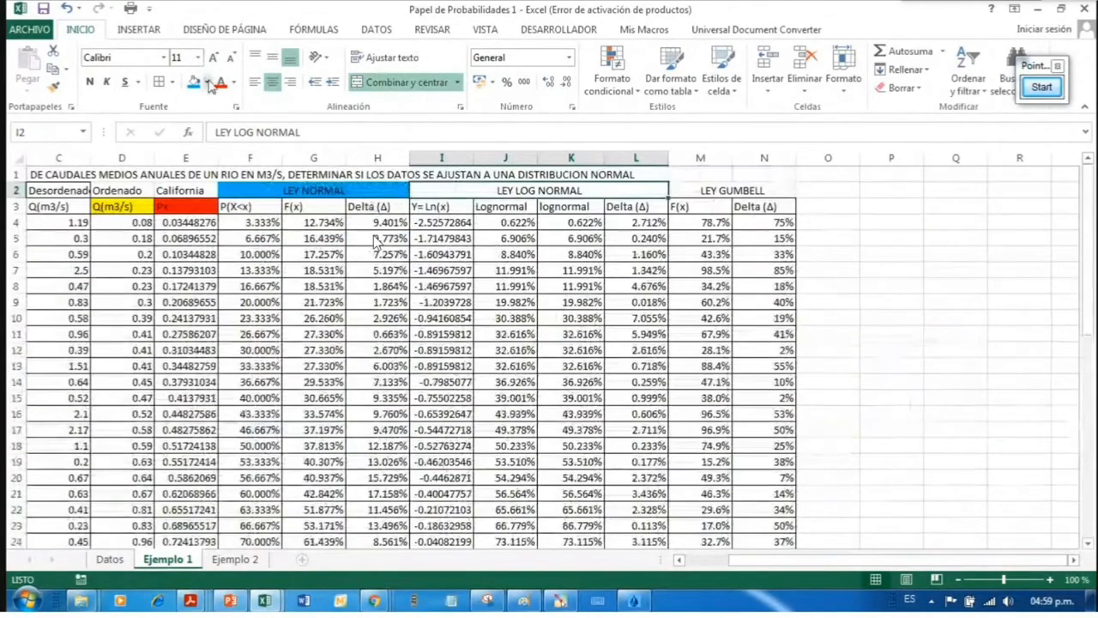
pyautogui.click(206, 82)
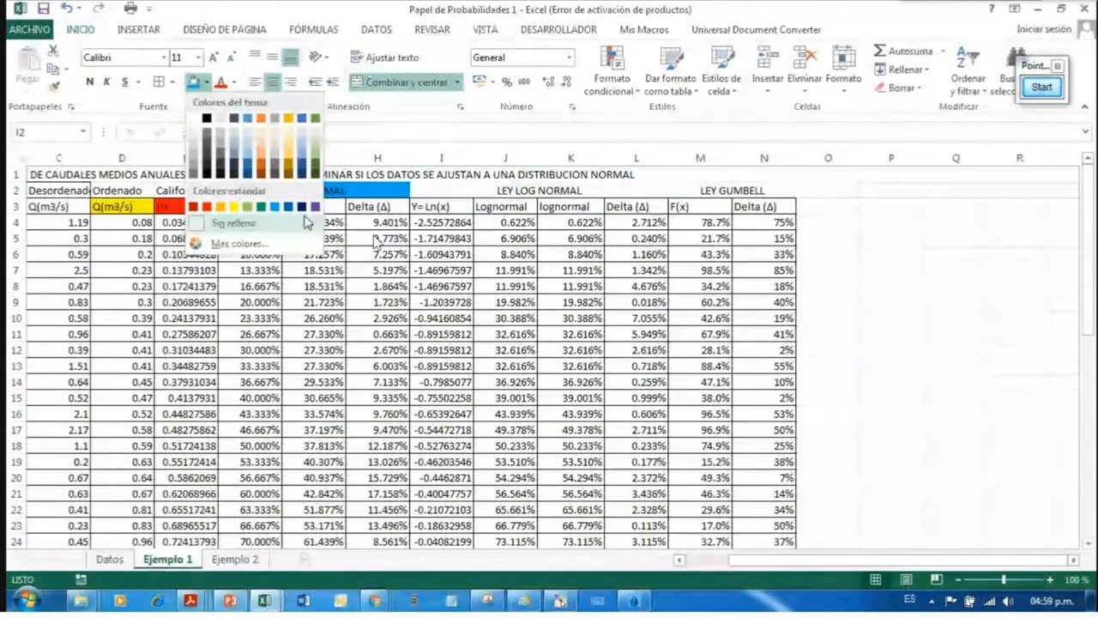
pyautogui.click(316, 207)
# Step: Apply the same purple fill to the Δ Max Log Normal label and its value in J38:L38
pyautogui.scroll(-10, 544, 272)
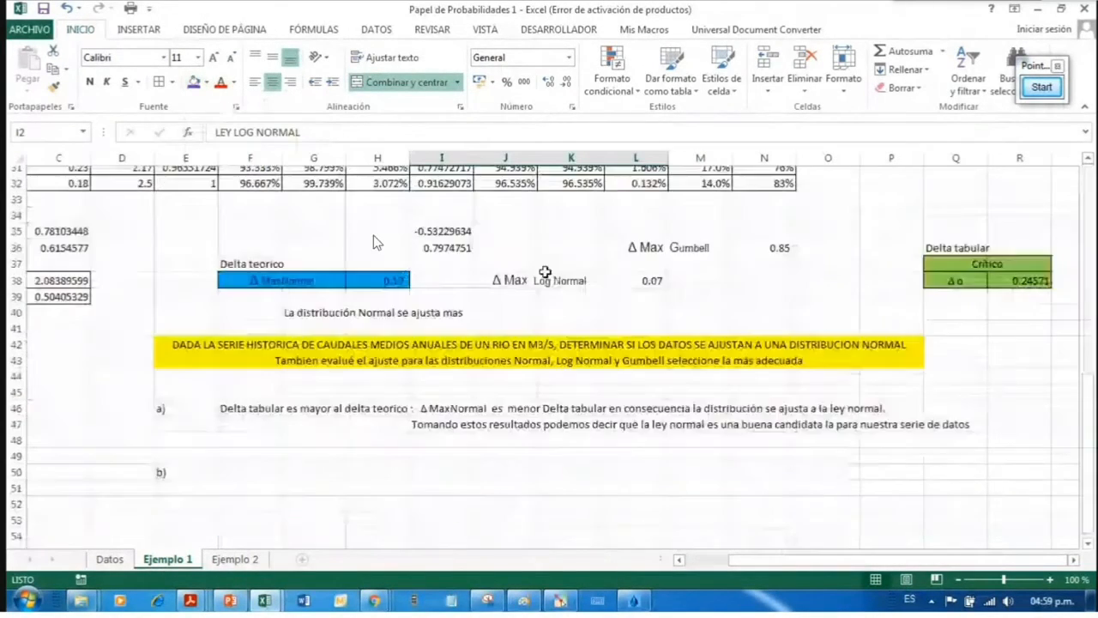
pyautogui.scroll(2, 545, 273)
pyautogui.moveTo(514, 383); pyautogui.dragTo(640, 384)
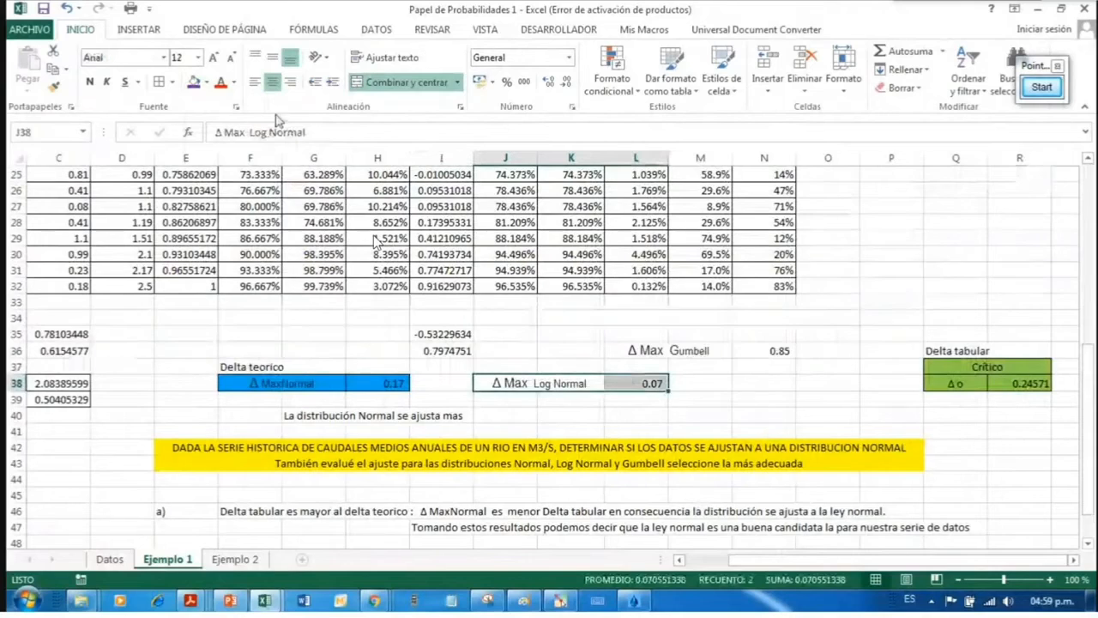
pyautogui.click(193, 81)
pyautogui.click(587, 319)
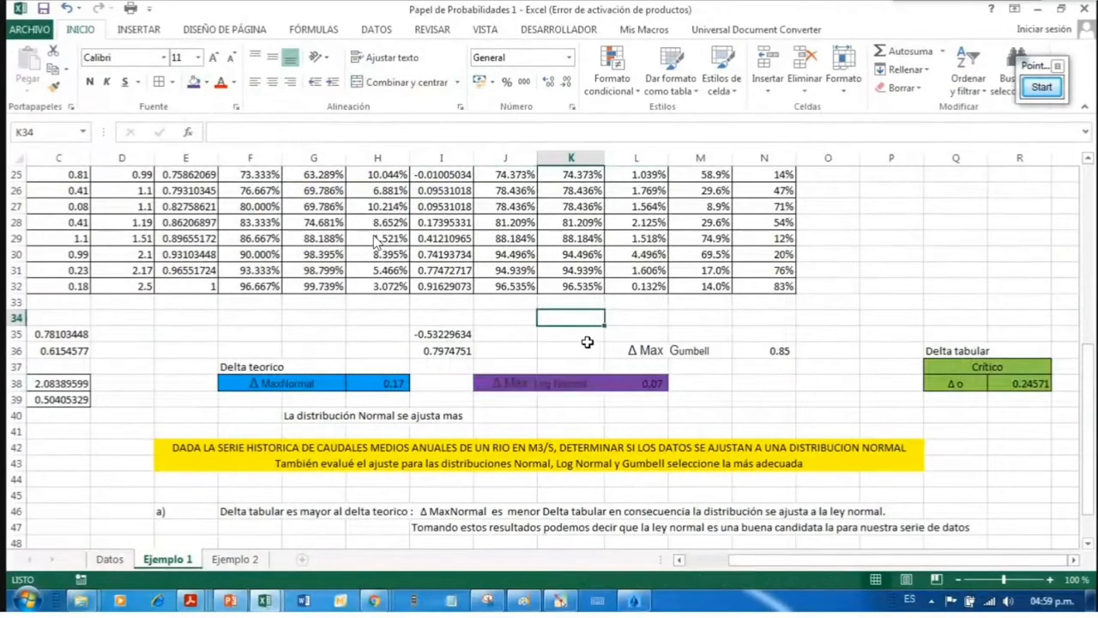
# Step: Change the fill of the Δ Max Log Normal cells J38:L38 to gold and recolour the LEY LOG NORMAL header to match
pyautogui.scroll(4, 588, 342)
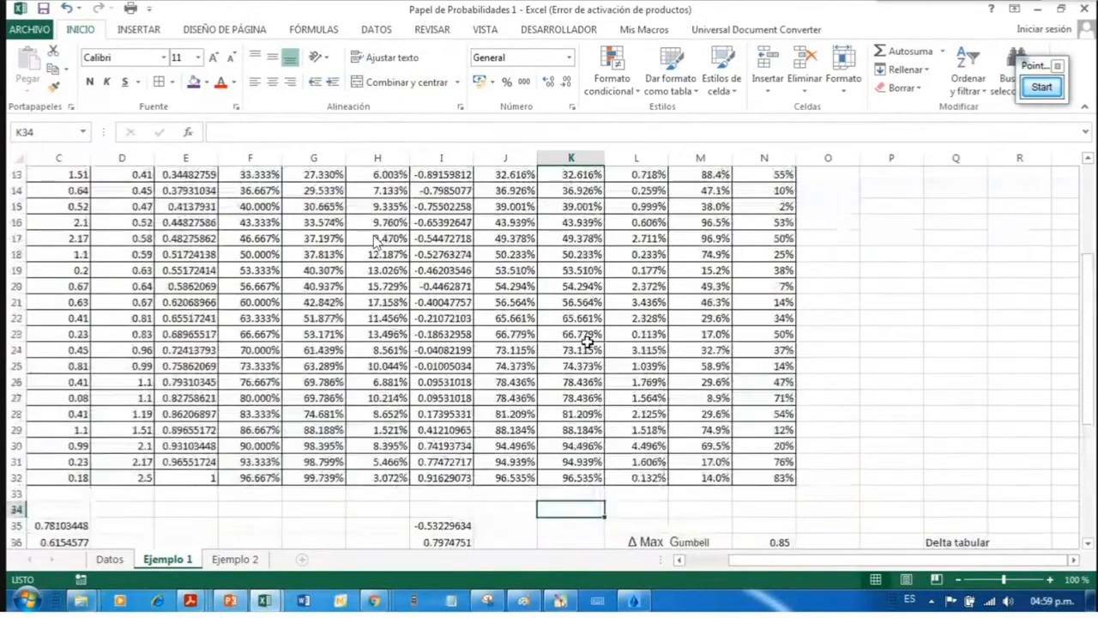
pyautogui.scroll(-3, 588, 342)
pyautogui.scroll(1, 592, 350)
pyautogui.click(649, 475)
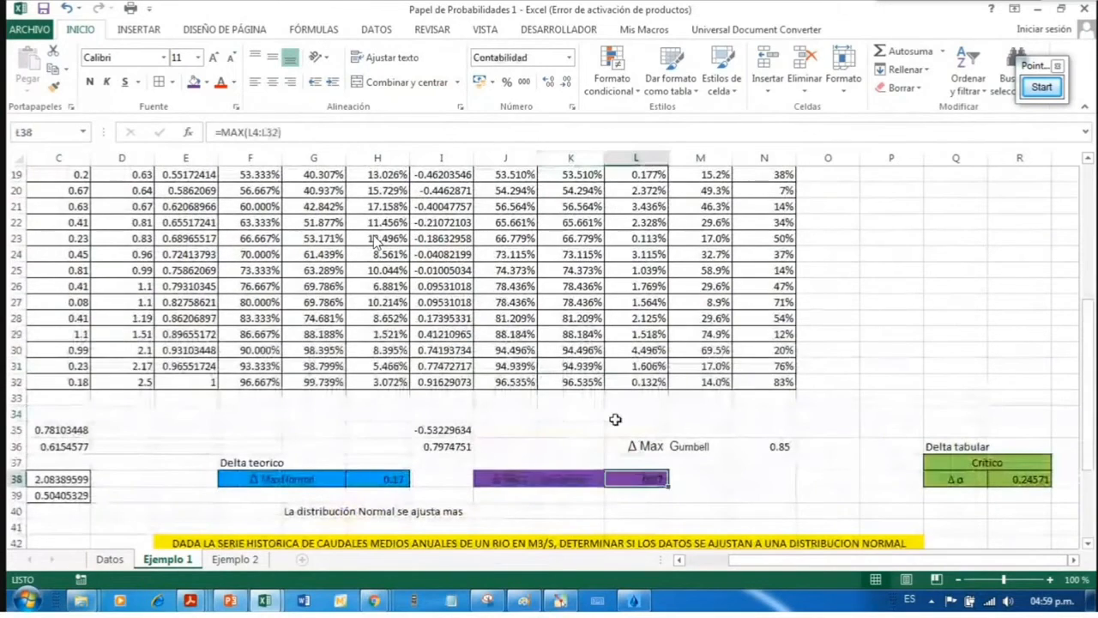
pyautogui.scroll(-2, 611, 421)
pyautogui.click(513, 378)
pyautogui.moveTo(512, 377); pyautogui.dragTo(650, 383)
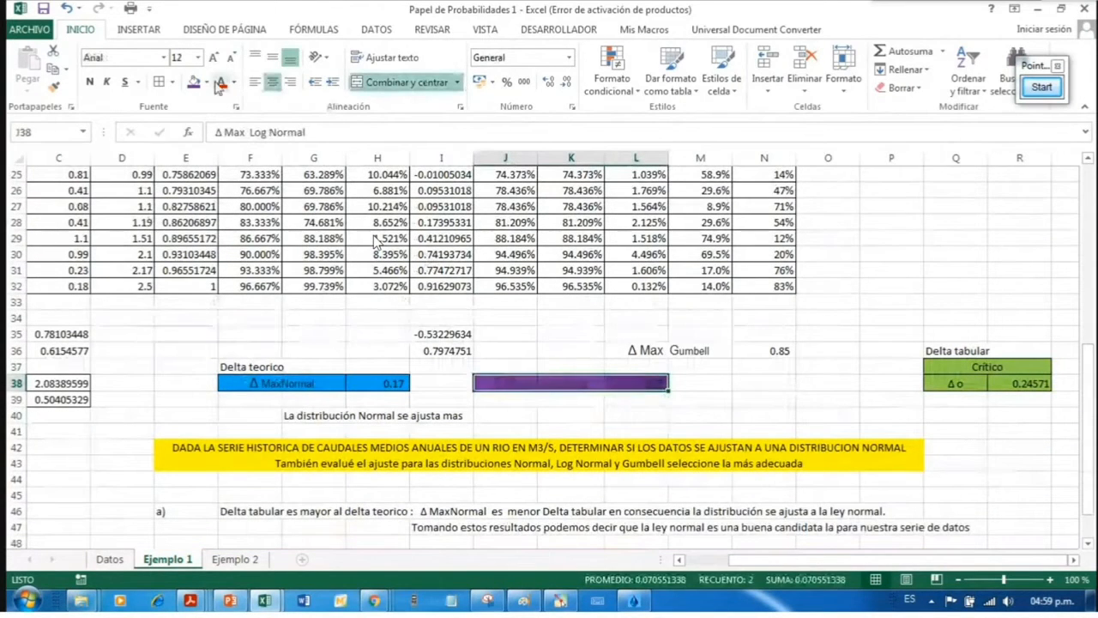
pyautogui.click(207, 82)
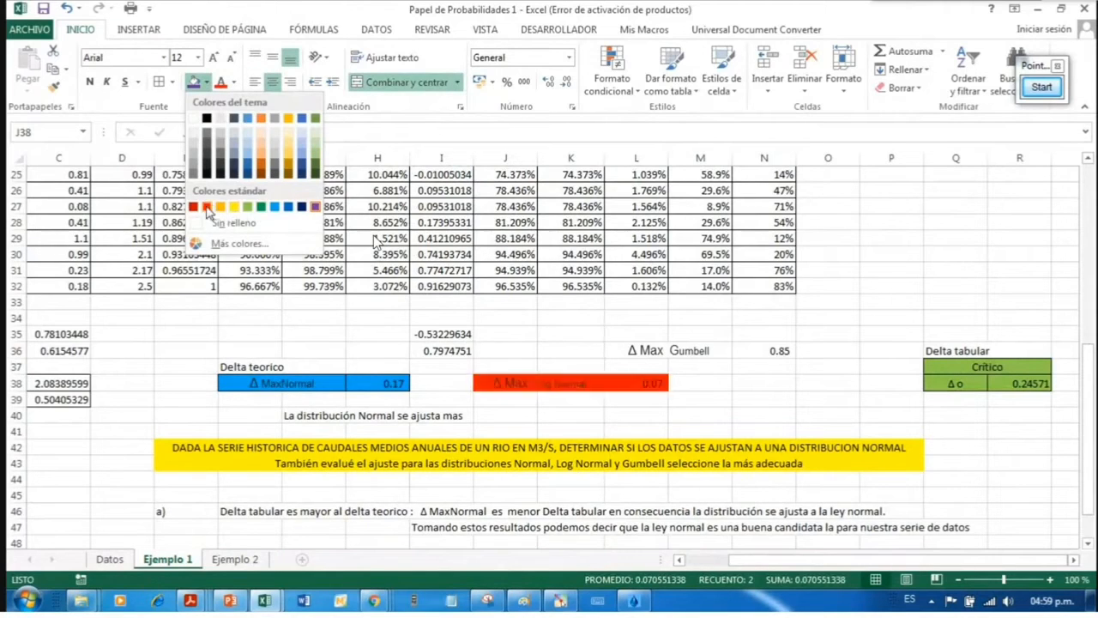
pyautogui.click(288, 122)
pyautogui.scroll(8, 594, 266)
pyautogui.click(538, 189)
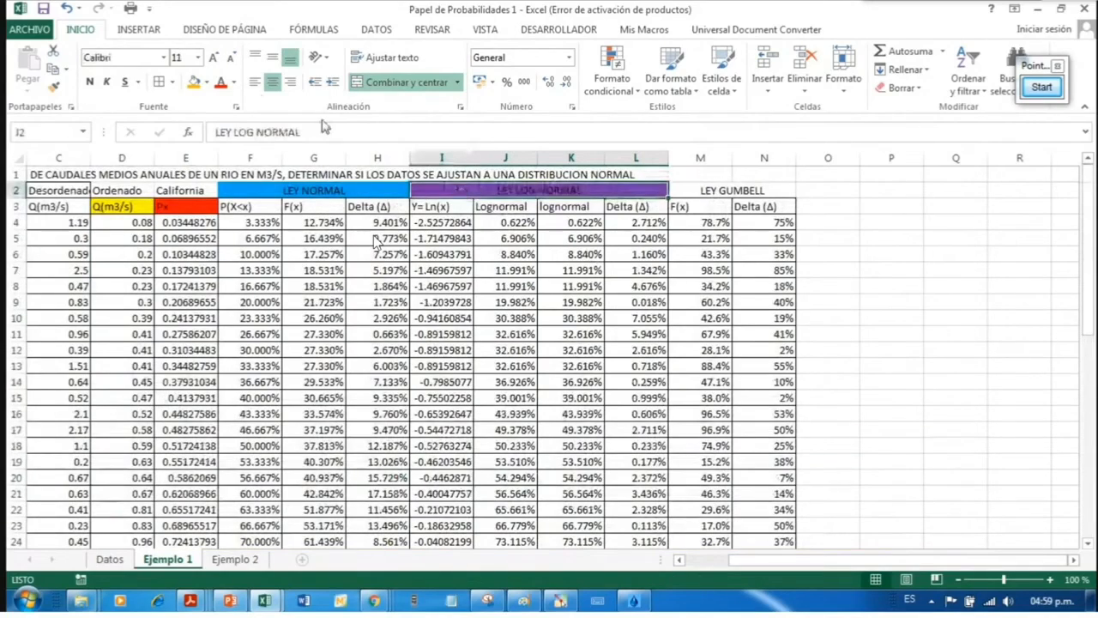
pyautogui.click(858, 279)
# Step: Examine the Δ Max Log Normal result in L38 alongside its label and the Delta tabular block
pyautogui.scroll(-7, 858, 279)
pyautogui.click(571, 398)
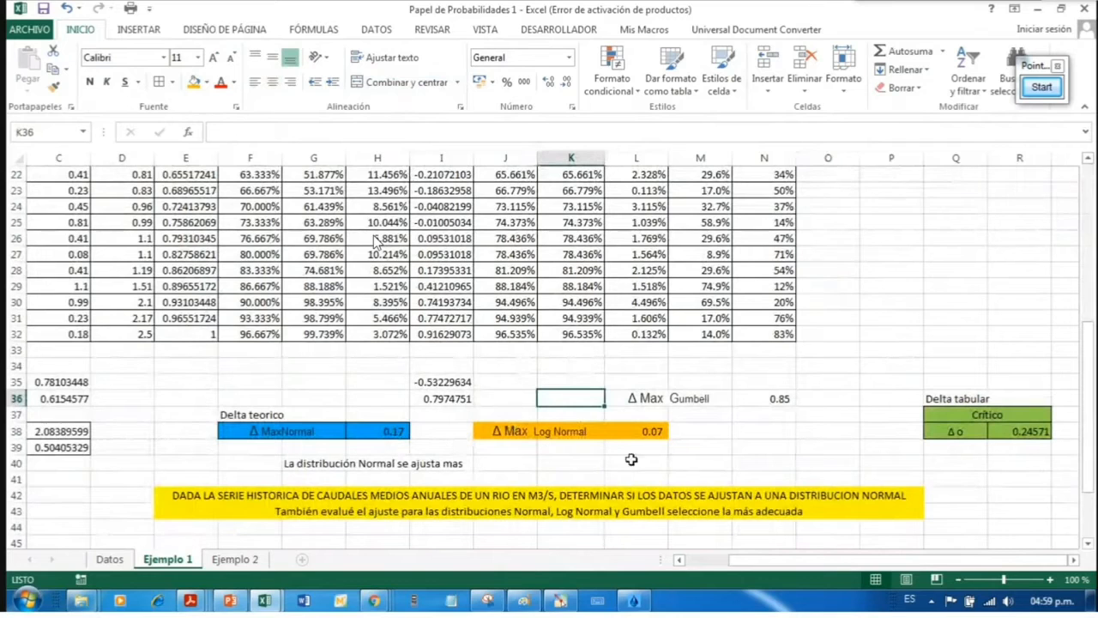
pyautogui.click(596, 433)
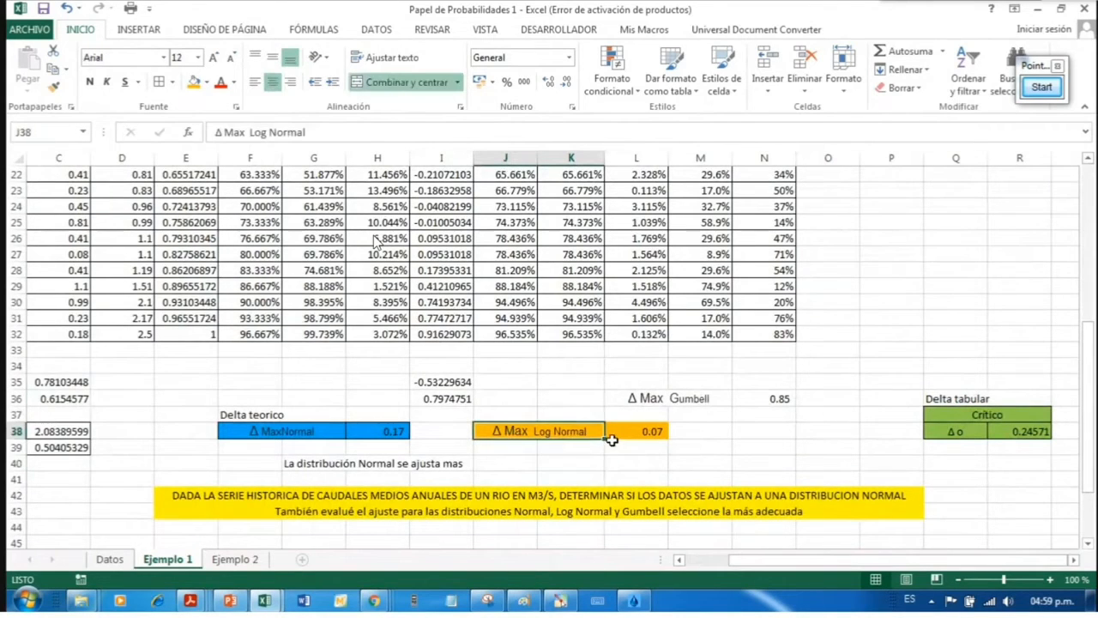
pyautogui.scroll(1, 611, 439)
pyautogui.click(649, 478)
pyautogui.scroll(-1, 790, 463)
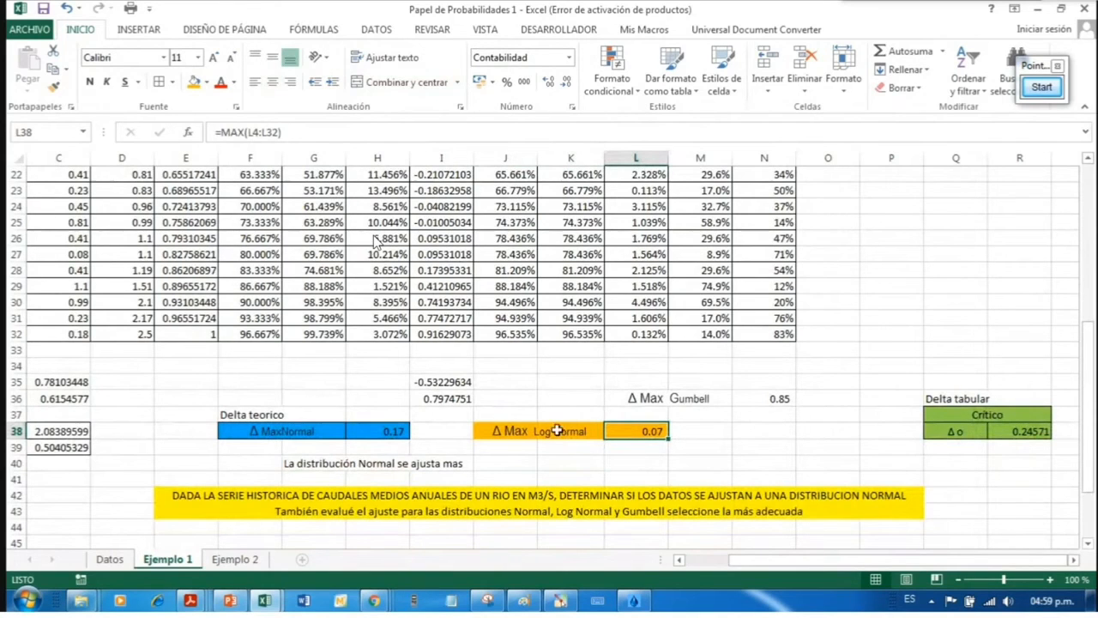
pyautogui.click(717, 433)
pyautogui.scroll(-1, 864, 409)
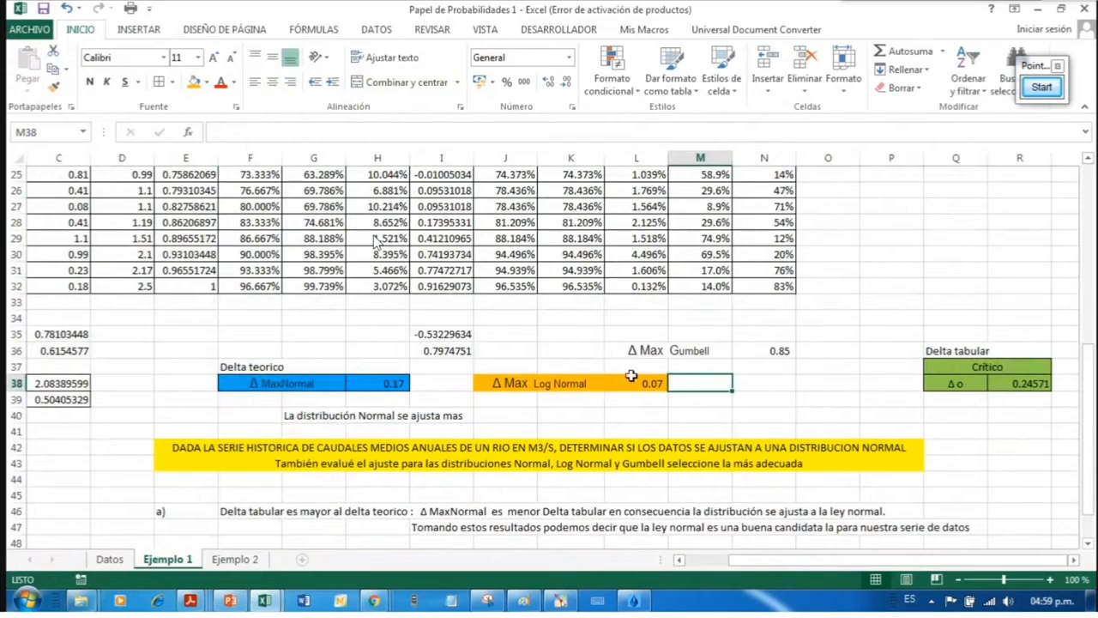
pyautogui.scroll(-1, 632, 395)
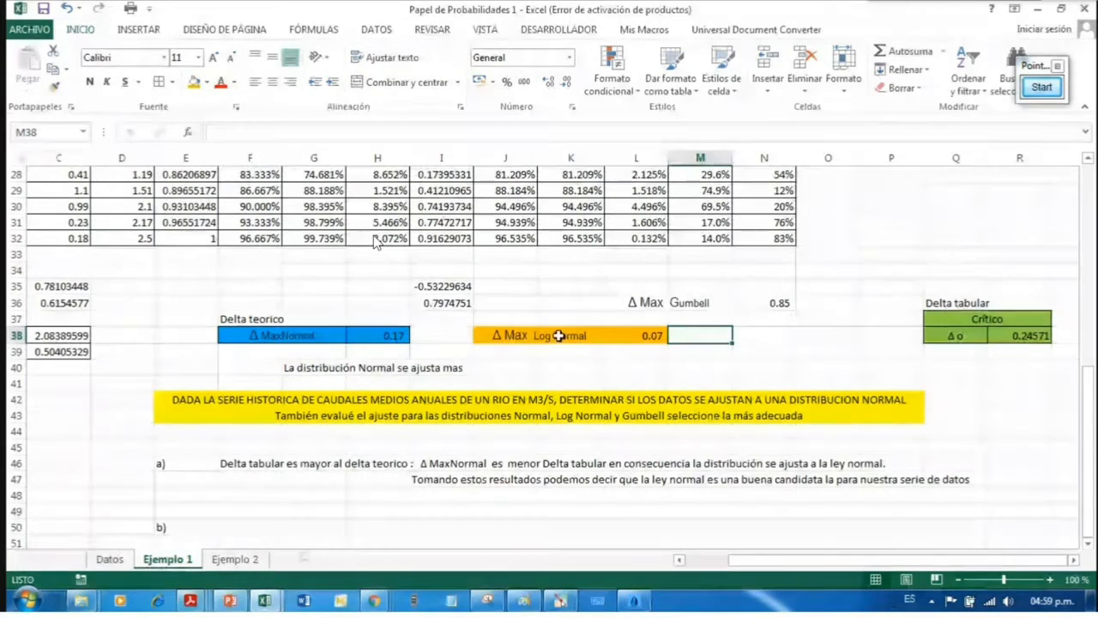
pyautogui.click(626, 343)
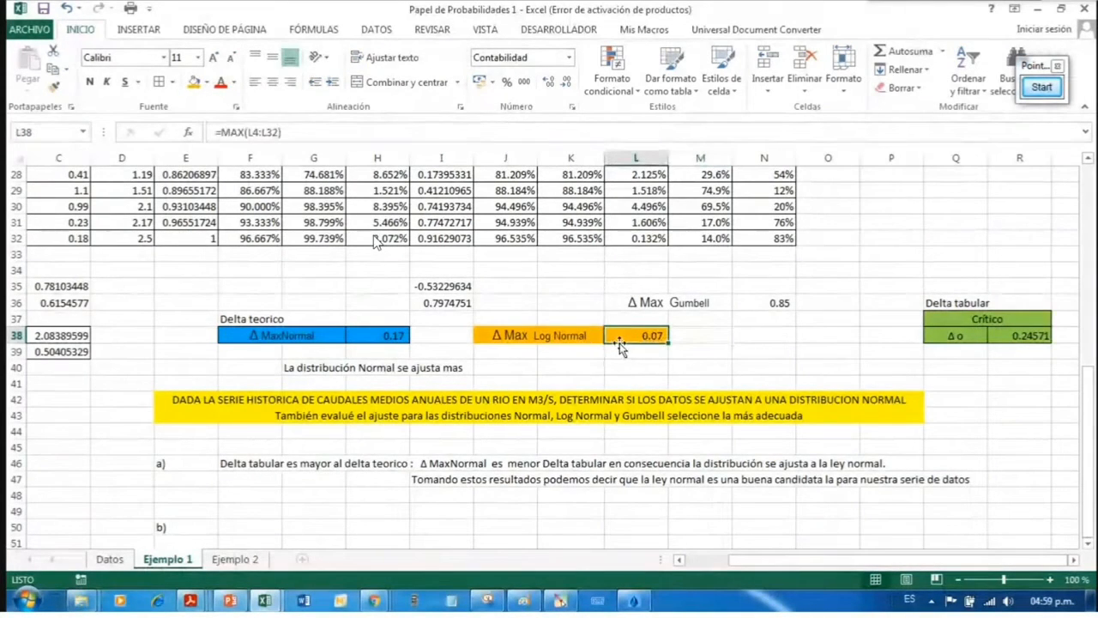
pyautogui.scroll(-1, 620, 337)
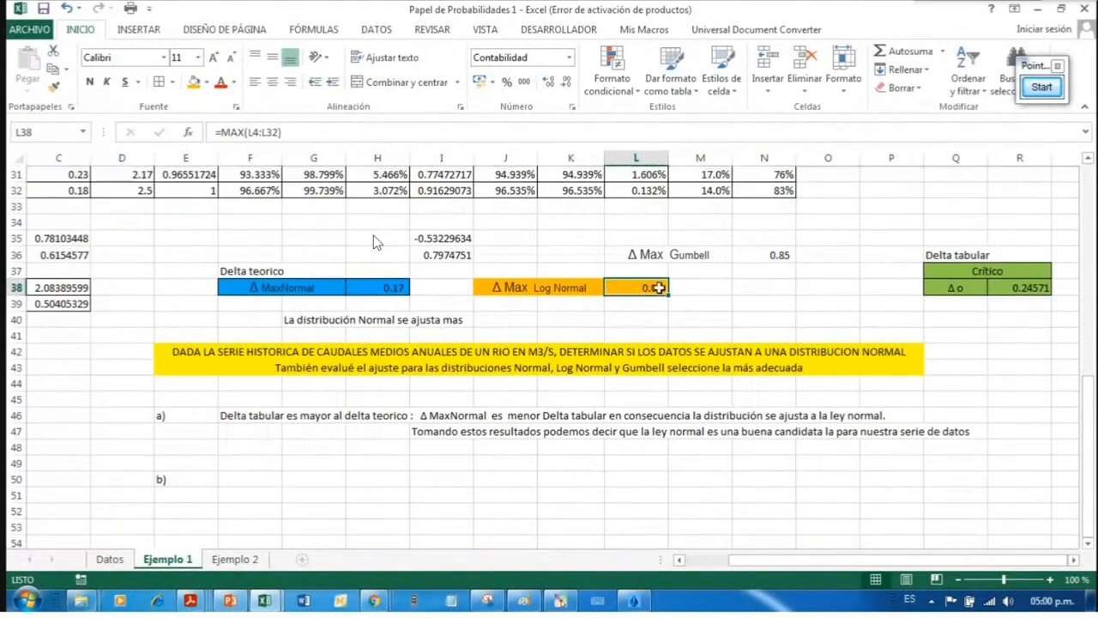
# Step: Copy the Delta teorico label from F37 into J37, above the Δ Max Log Normal cells
pyautogui.click(296, 271)
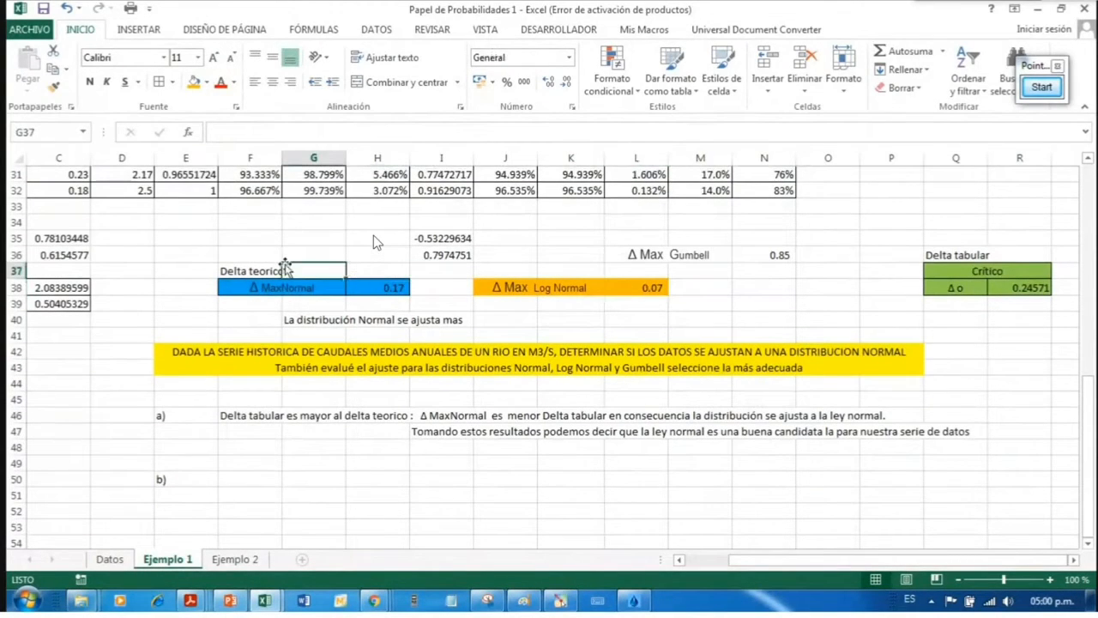
pyautogui.click(277, 271)
pyautogui.hotkey('ctrl', 'c')
pyautogui.click(509, 273)
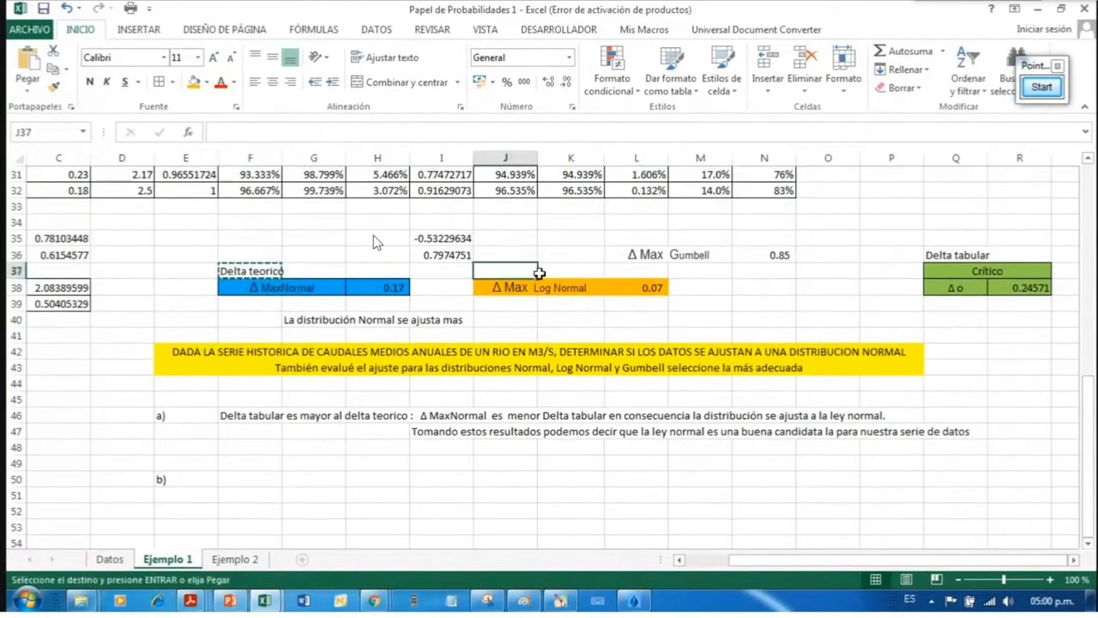
pyautogui.hotkey('ctrl', 'v')
pyautogui.click(795, 302)
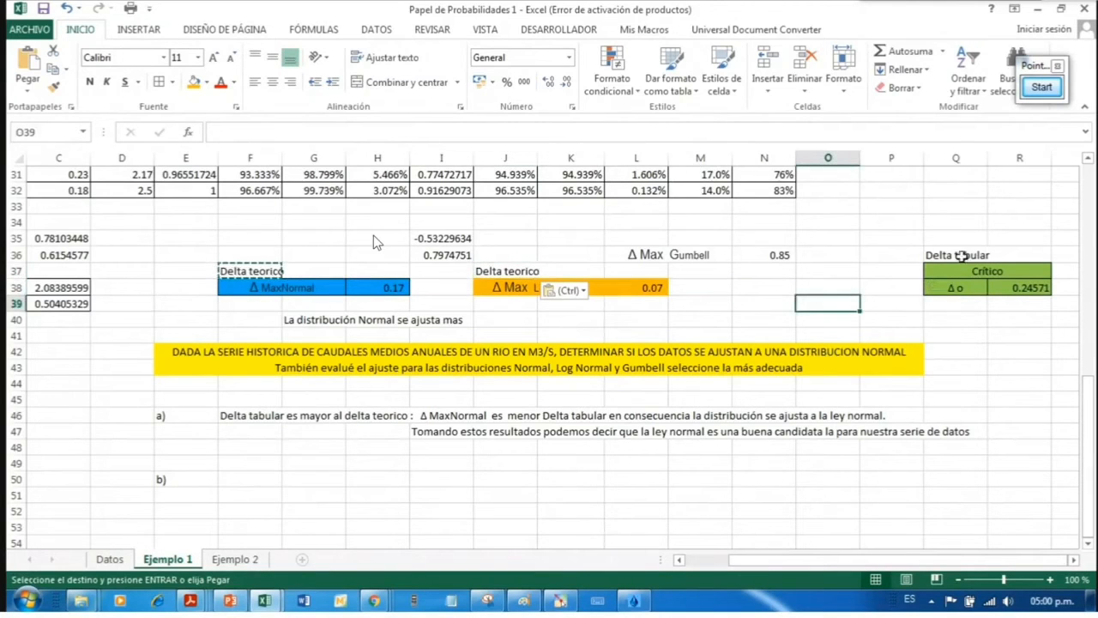
pyautogui.click(959, 256)
pyautogui.click(711, 316)
pyautogui.click(658, 290)
pyautogui.click(639, 319)
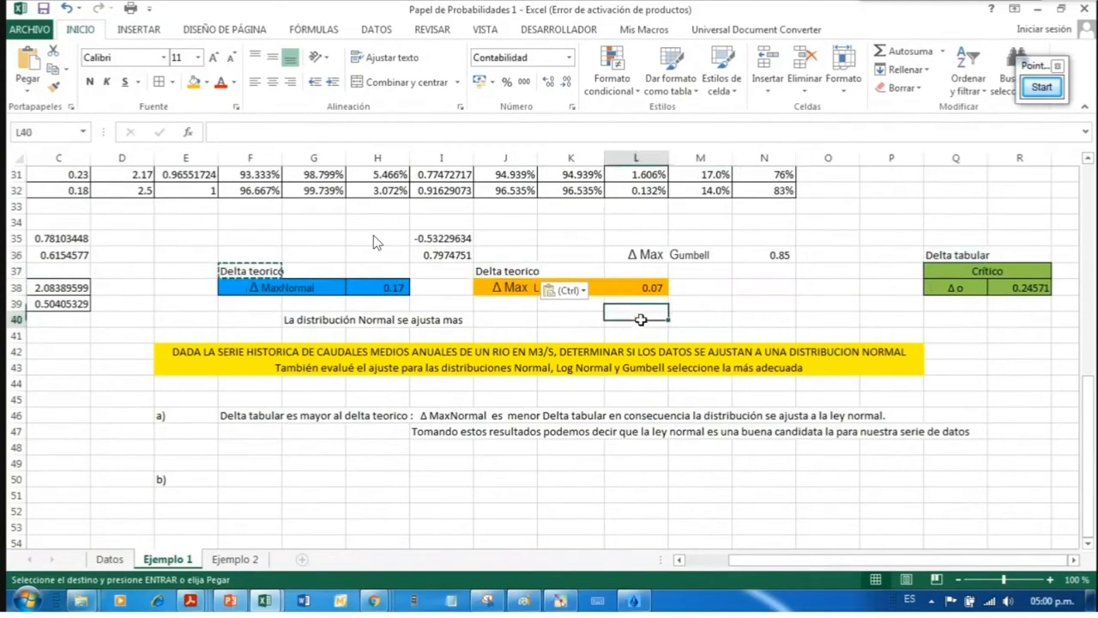
pyautogui.press('Escape')
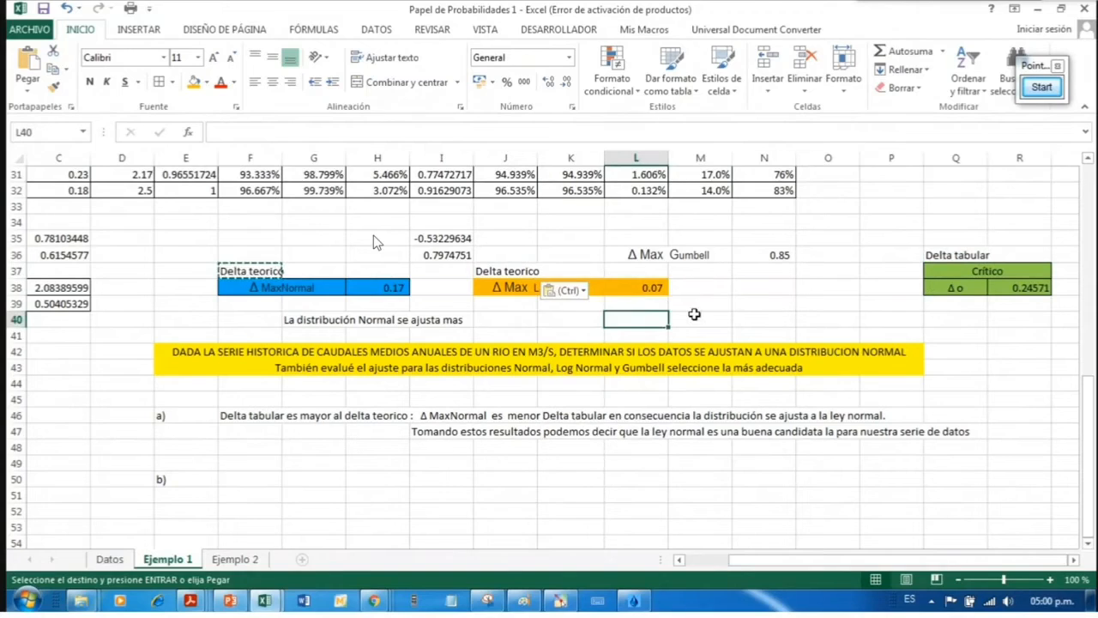
pyautogui.press('Escape')
# Step: Add borders around the Δ Max Log Normal label and its value in J38:L38
pyautogui.click(633, 288)
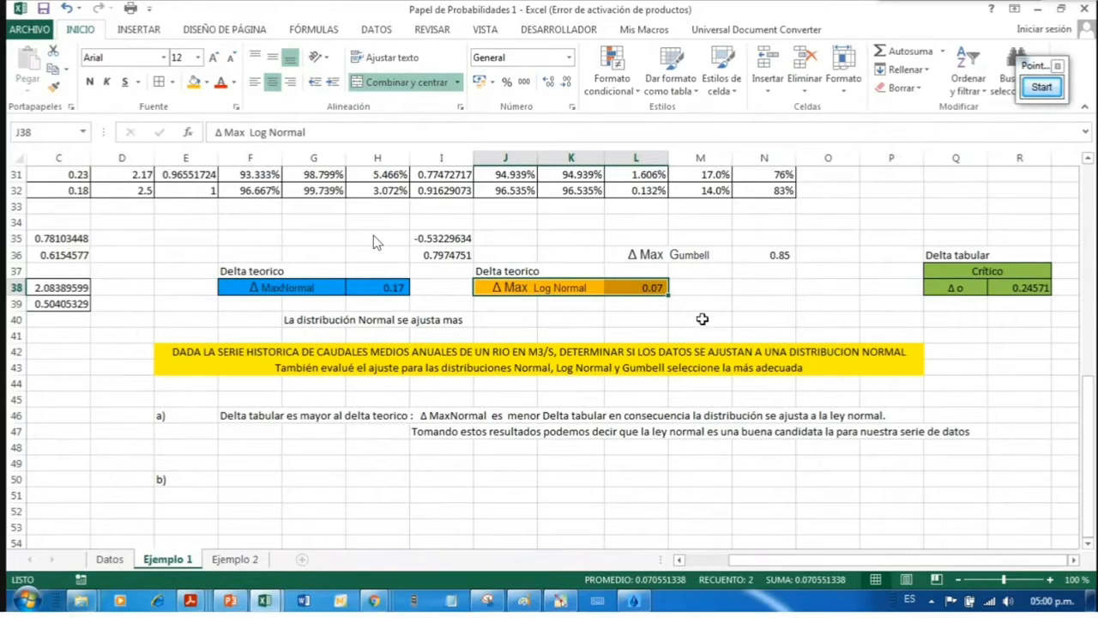
pyautogui.click(725, 302)
pyautogui.click(554, 287)
pyautogui.click(857, 302)
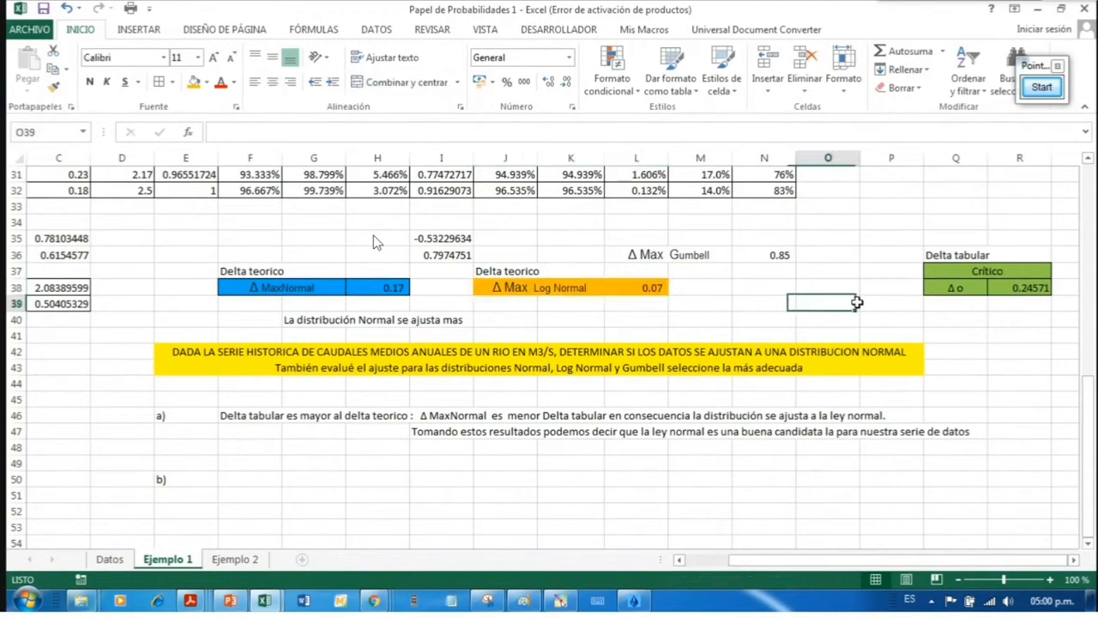
pyautogui.click(512, 289)
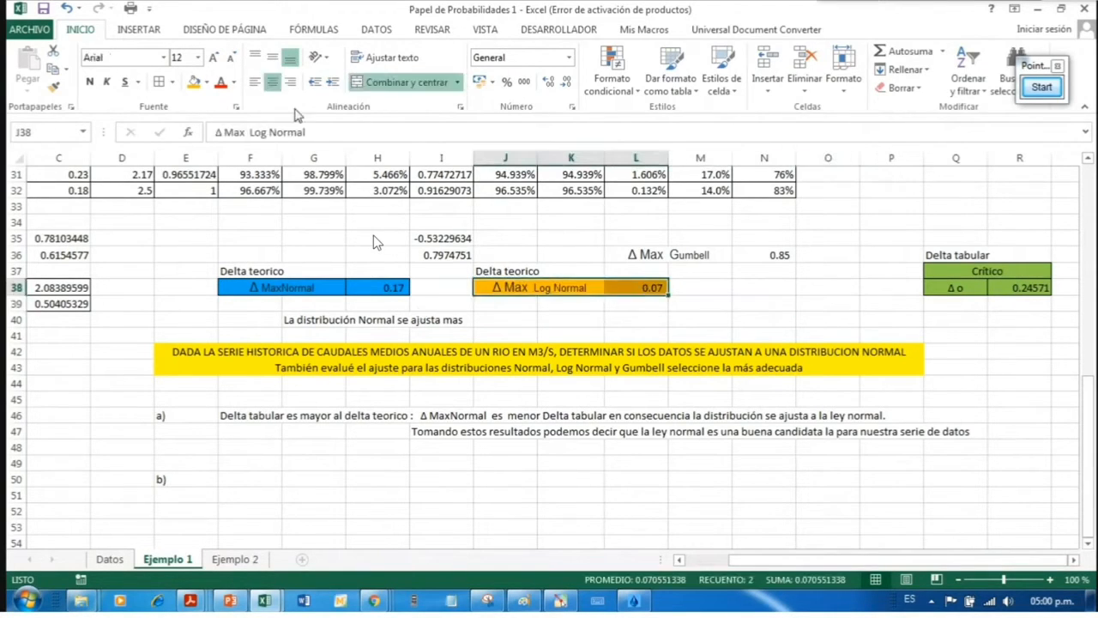
pyautogui.click(717, 298)
# Step: Compare the Δ MaxNormal value in H38 with the Δ Max Log Normal result beside it
pyautogui.click(364, 292)
pyautogui.click(547, 288)
pyautogui.click(364, 295)
pyautogui.click(552, 290)
pyautogui.click(719, 307)
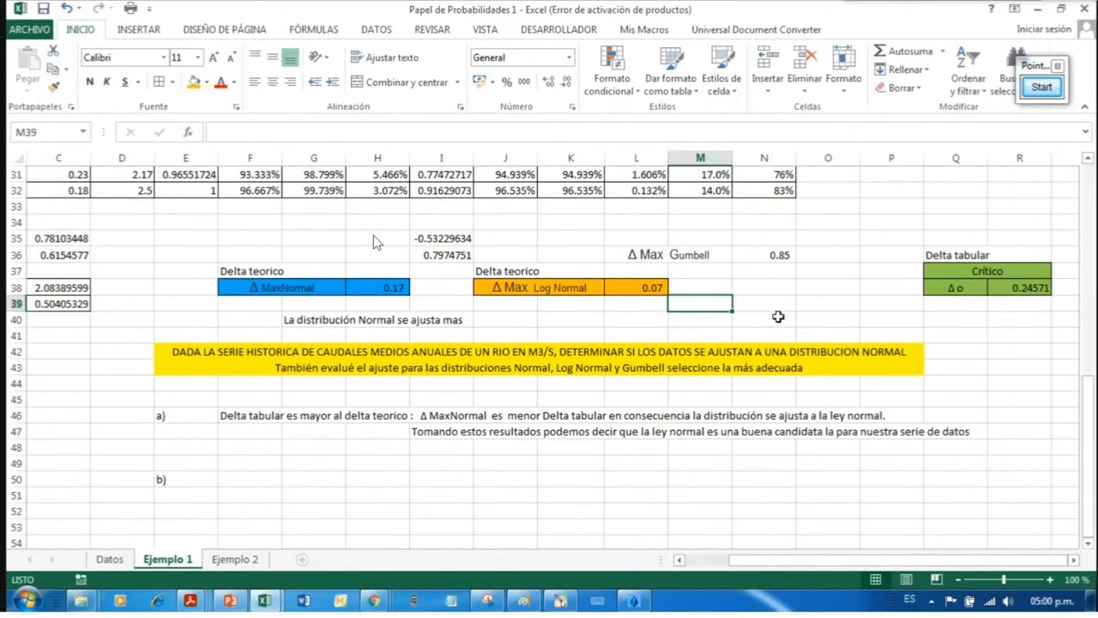
pyautogui.moveTo(726, 305); pyautogui.dragTo(778, 317)
pyautogui.click(705, 306)
pyautogui.click(761, 324)
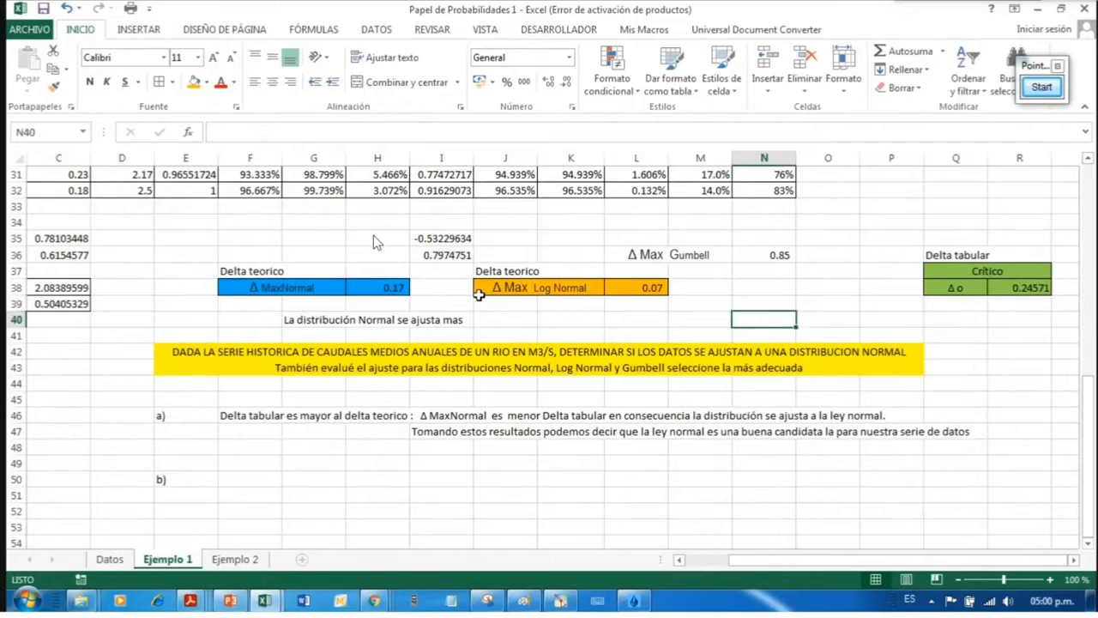
# Step: Compare both theoretical deltas in row 38 with the critical Delta tabular block in Q36:R38
pyautogui.moveTo(273, 293); pyautogui.dragTo(371, 290)
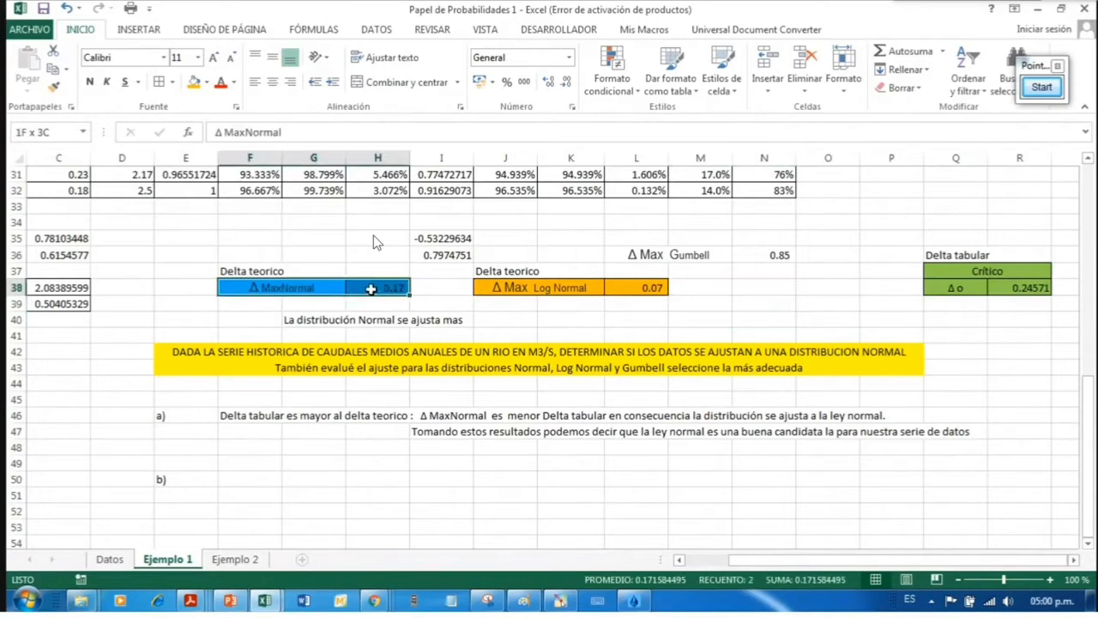
pyautogui.moveTo(490, 295); pyautogui.dragTo(625, 292)
pyautogui.click(554, 322)
pyautogui.moveTo(286, 290); pyautogui.dragTo(727, 290)
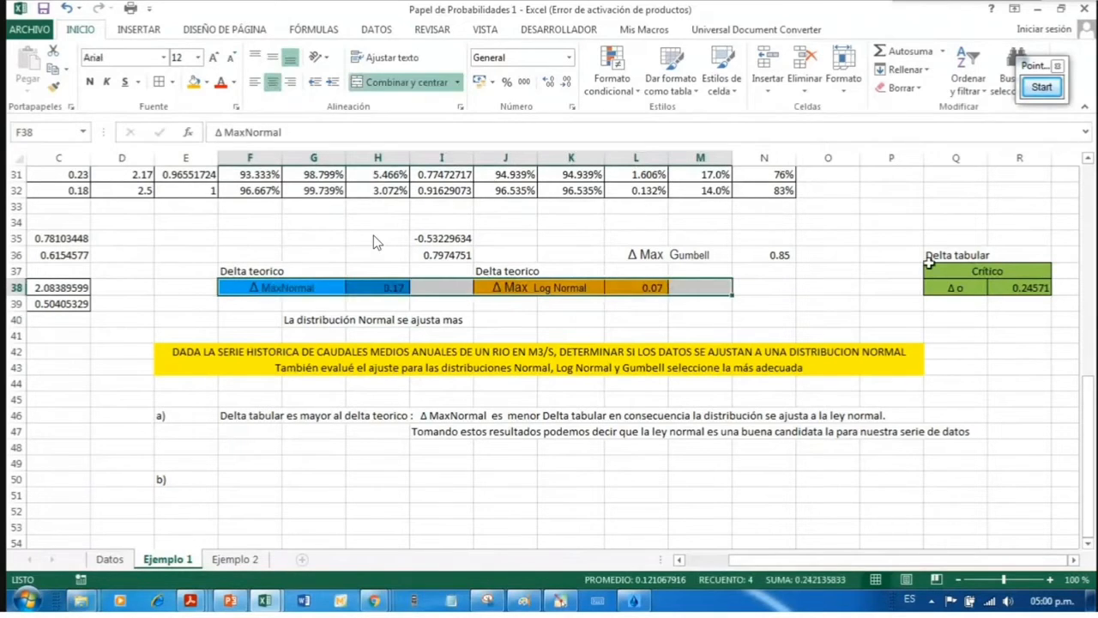
pyautogui.moveTo(929, 258); pyautogui.dragTo(910, 305)
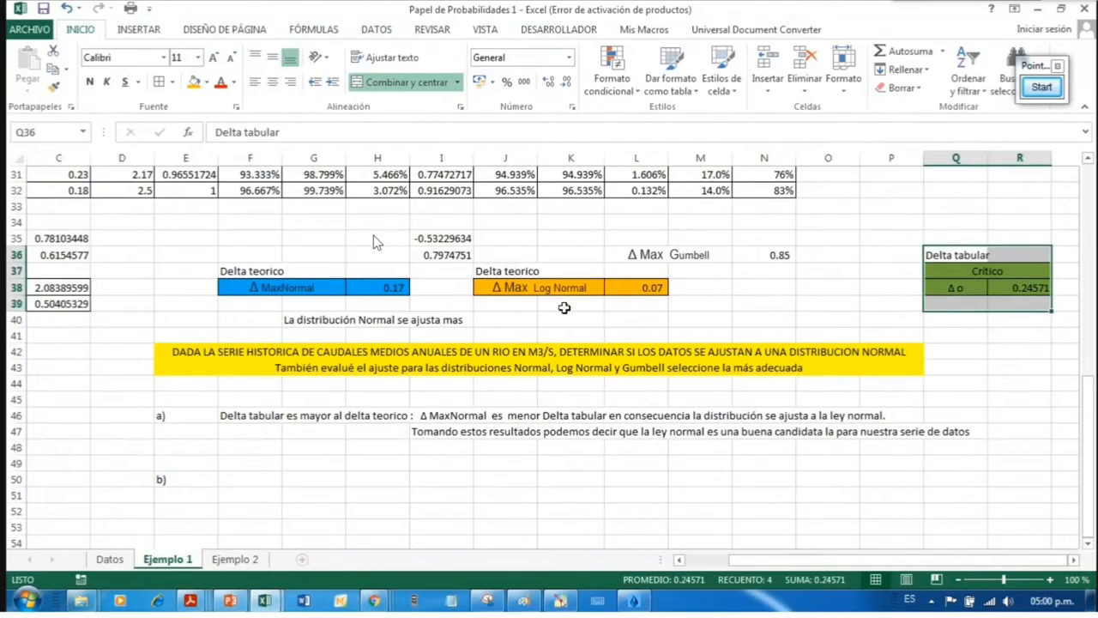
pyautogui.moveTo(283, 289); pyautogui.dragTo(635, 291)
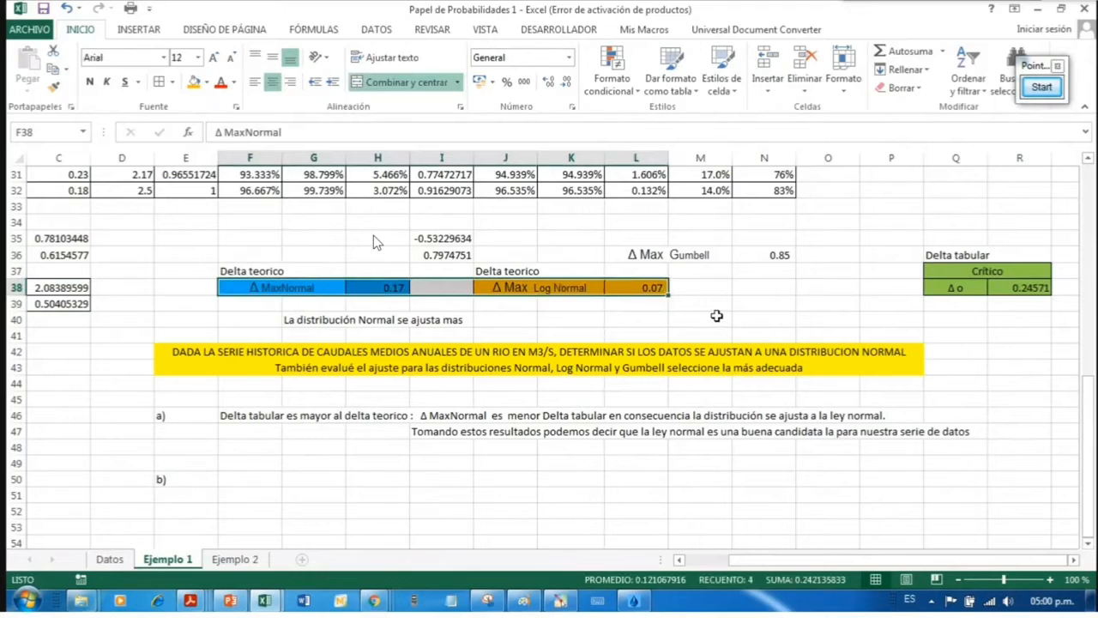
# Step: Switch to Acrobat Reader and go to the Ley de Gumbell section on page 4 of Estudiando para mi 1 er parcial.pdf
pyautogui.click(720, 319)
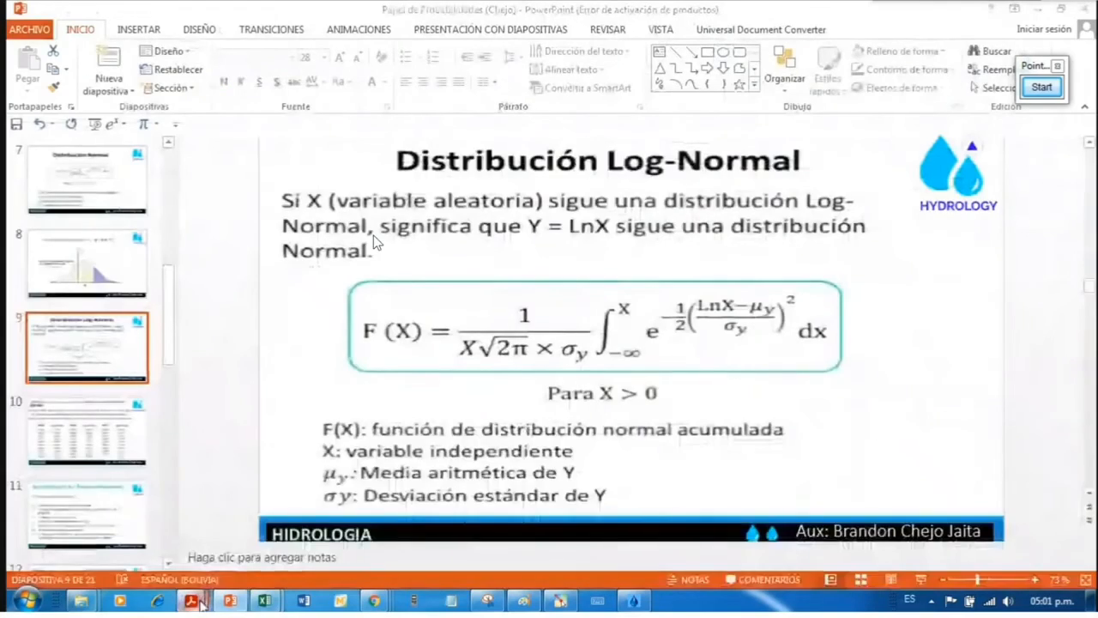
pyautogui.moveTo(191, 601)
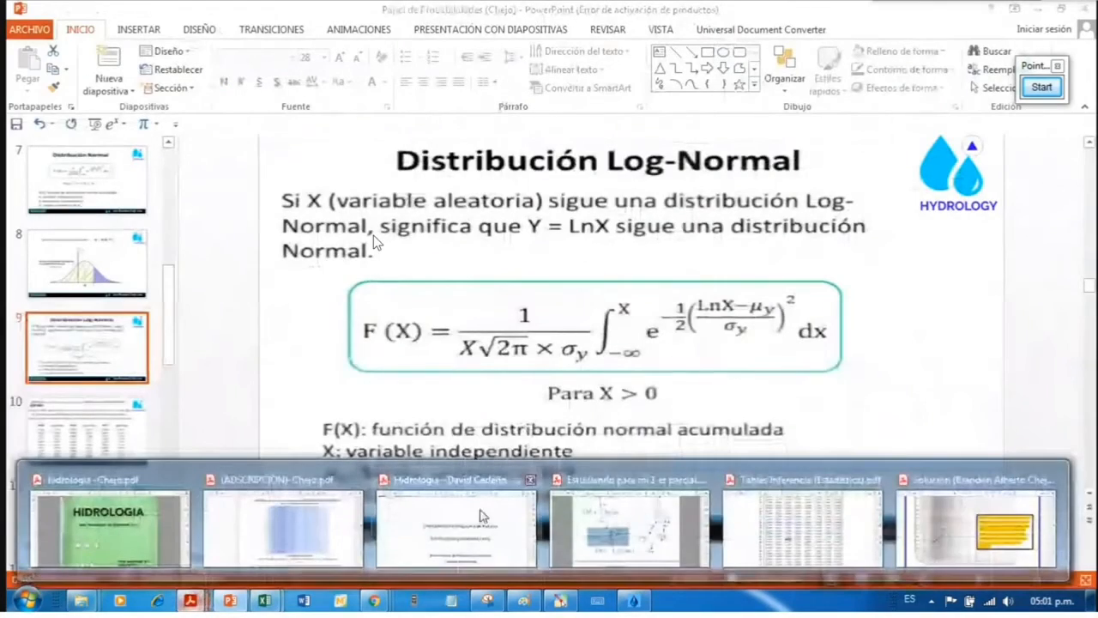
pyautogui.click(630, 525)
pyautogui.scroll(-9, 586, 315)
pyautogui.scroll(5, 590, 316)
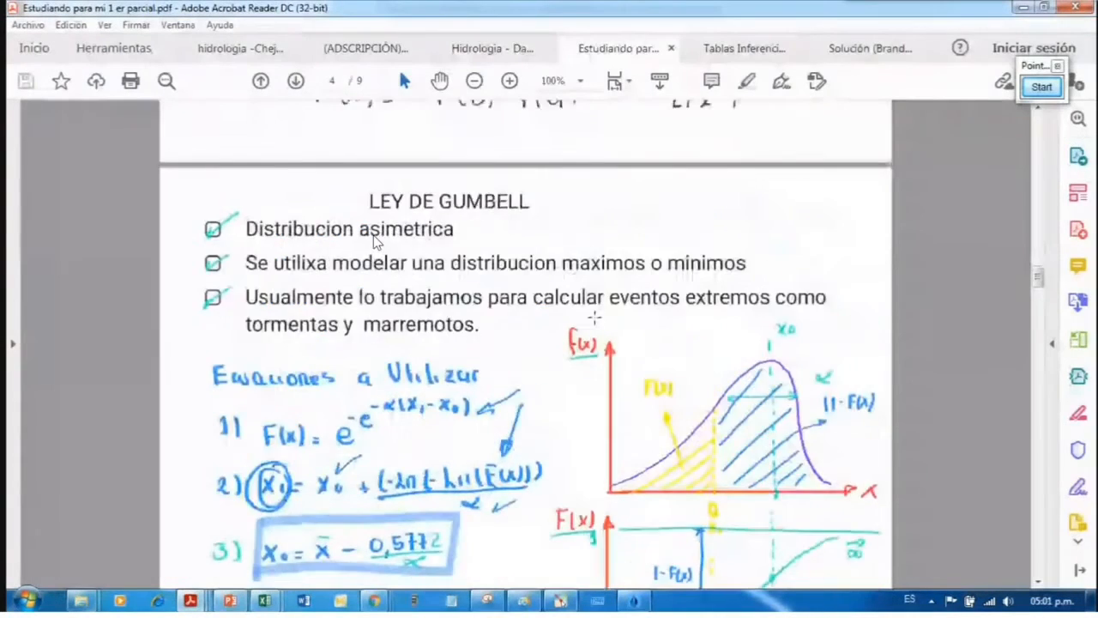
pyautogui.scroll(-1, 598, 318)
pyautogui.scroll(-3, 596, 318)
# Step: Examine the four handwritten Gumbell equations for F(x), Xi, Xo and alfa together with the distribution graphs
pyautogui.moveTo(218, 242); pyautogui.dragTo(567, 304)
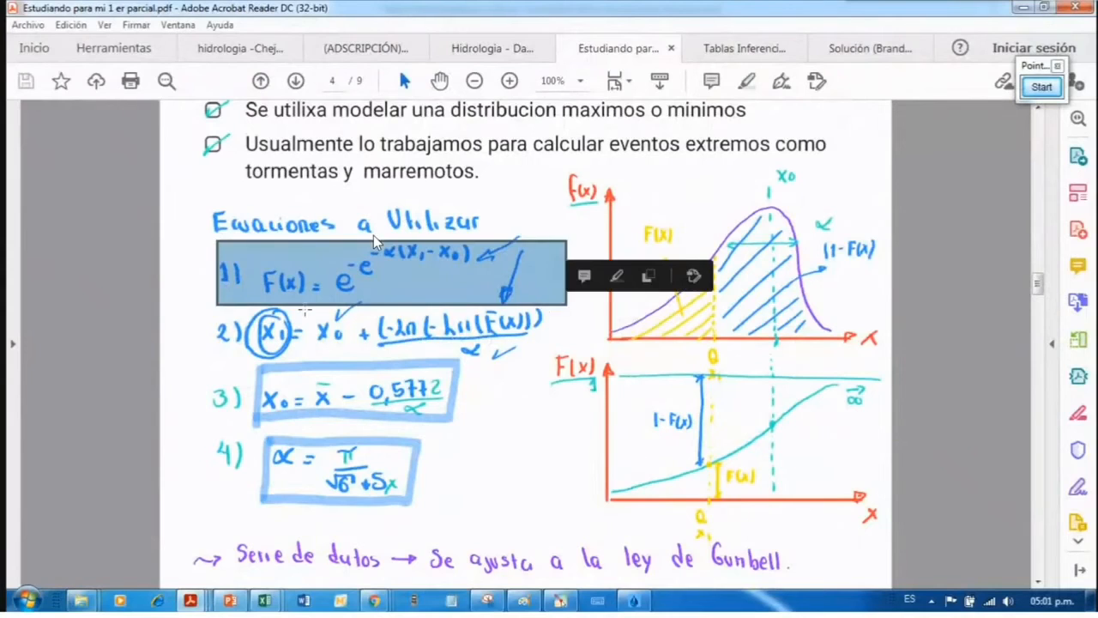
pyautogui.moveTo(214, 317); pyautogui.dragTo(554, 367)
pyautogui.click(503, 323)
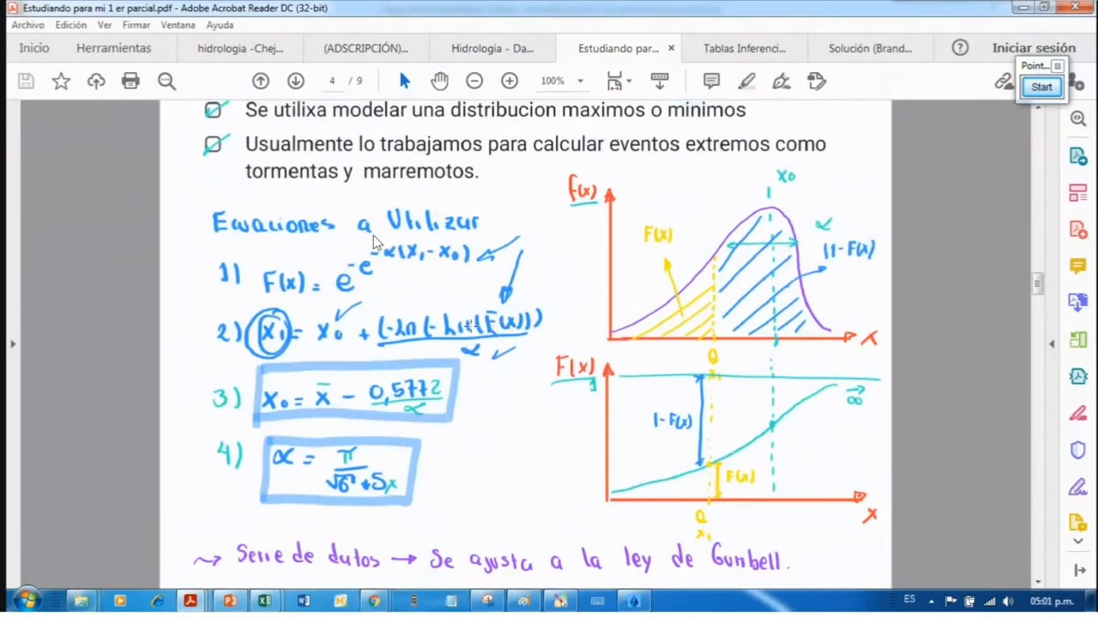
pyautogui.click(259, 384)
pyautogui.moveTo(225, 369); pyautogui.dragTo(487, 514)
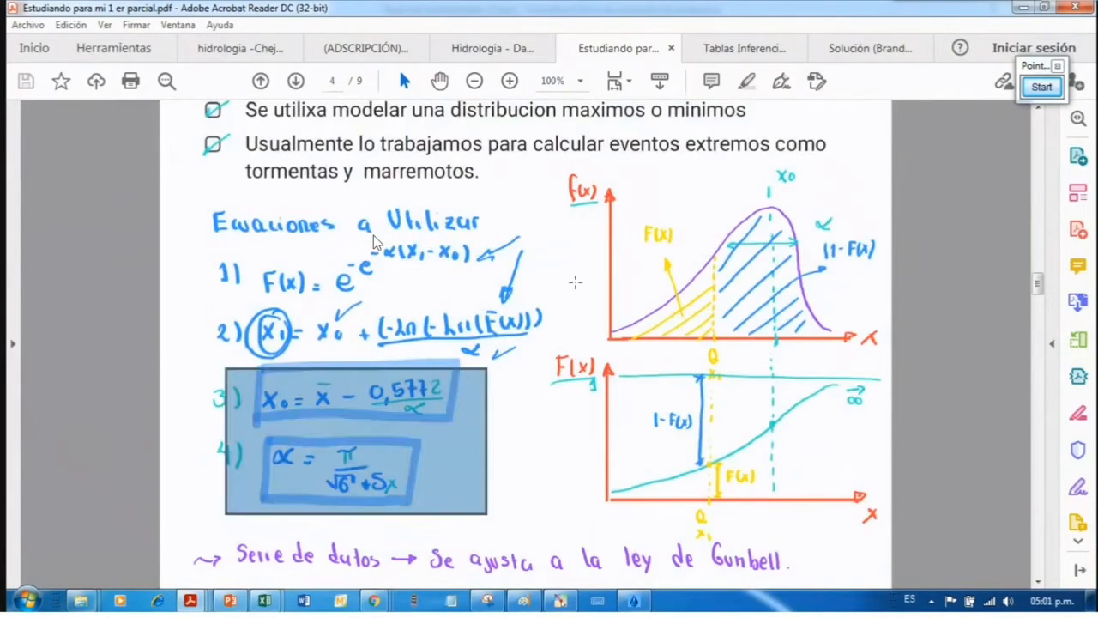
pyautogui.click(575, 282)
pyautogui.scroll(1, 575, 281)
pyautogui.scroll(2, 412, 261)
pyautogui.scroll(-1, 427, 263)
pyautogui.scroll(-1, 444, 315)
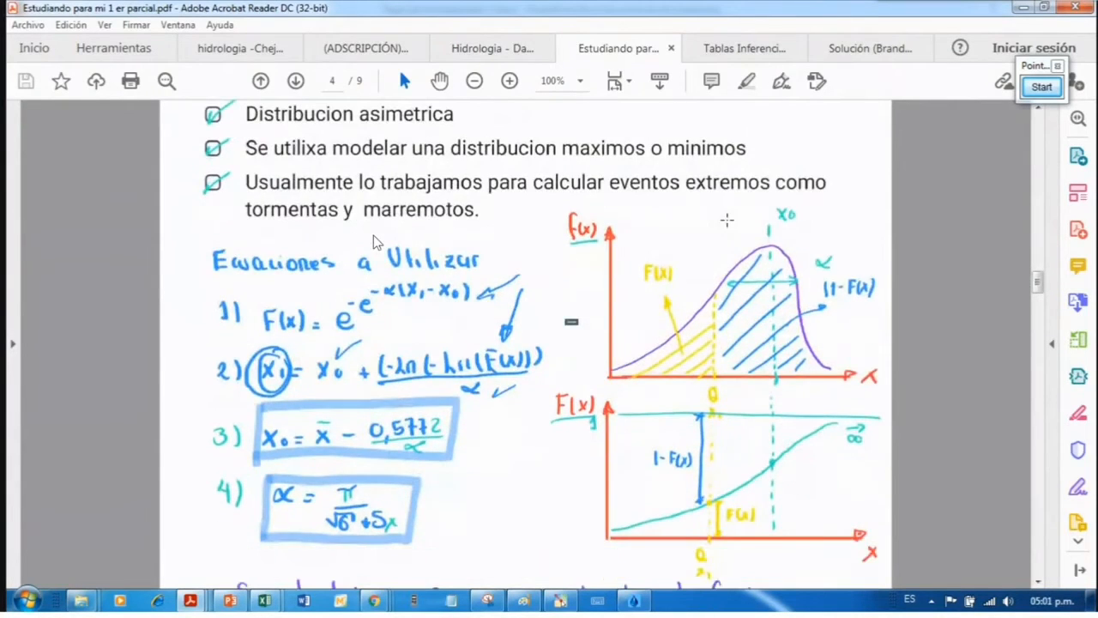
# Step: Switch back to the Papel de Probabilidades 1 workbook in Excel and go to the Ley Gumbell columns of Ejemplo 1
pyautogui.hotkey('alt', 'Tab')
pyautogui.hotkey('alt', 'Tab')
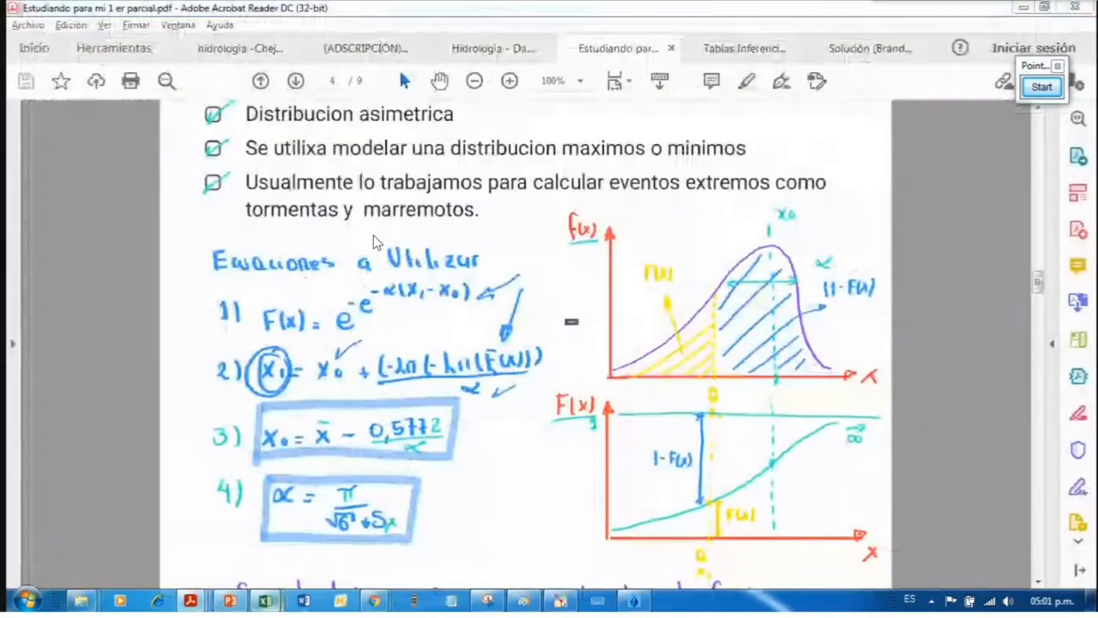
pyautogui.click(265, 601)
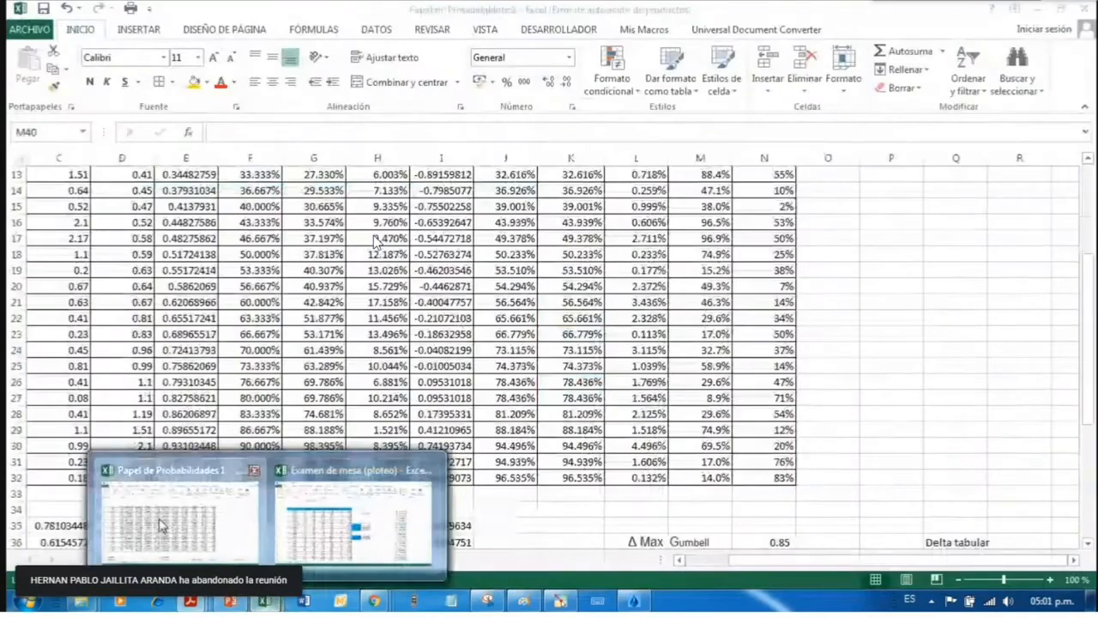
pyautogui.click(163, 522)
pyautogui.scroll(2, 808, 454)
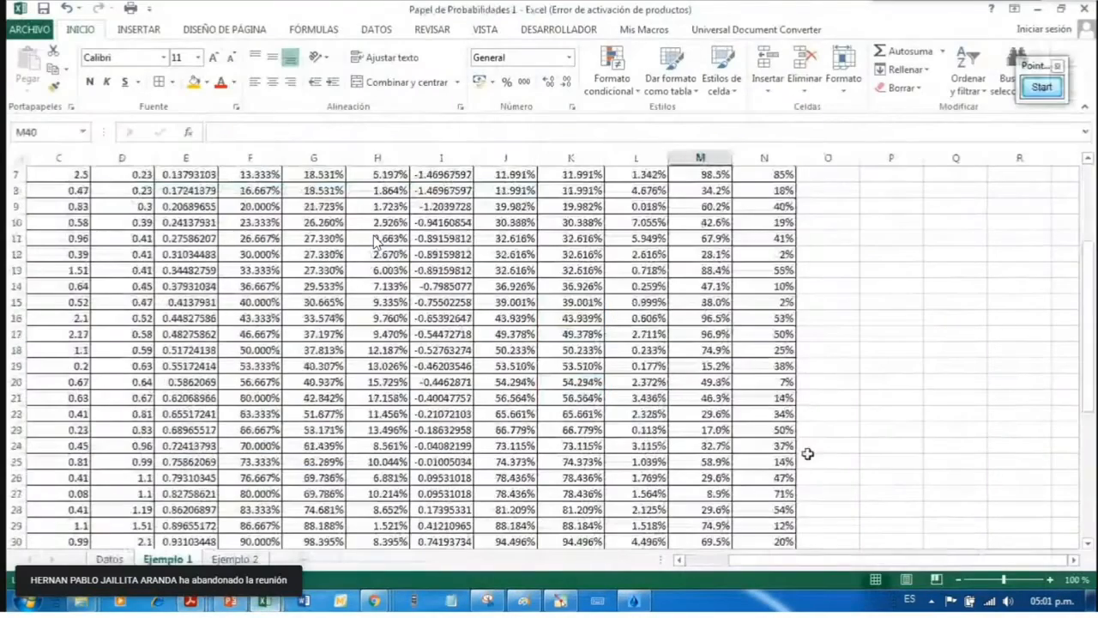
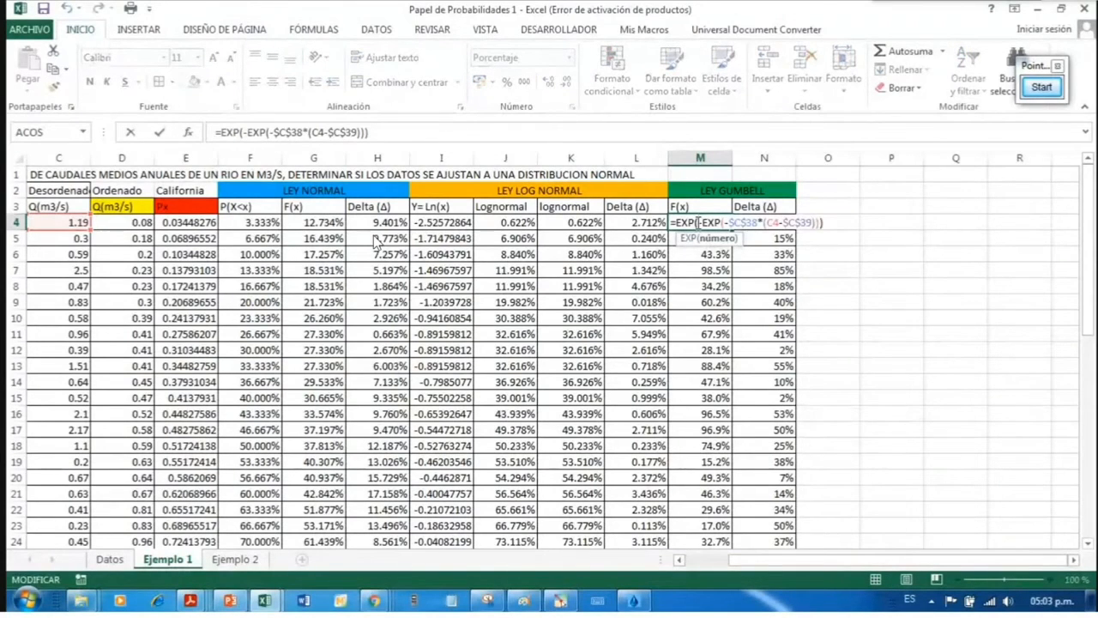
# Step: Close the formula in M4 without changes and examine the ALFA and Xo parameters in B38:C39
pyautogui.press('Escape')
pyautogui.scroll(-6, 762, 261)
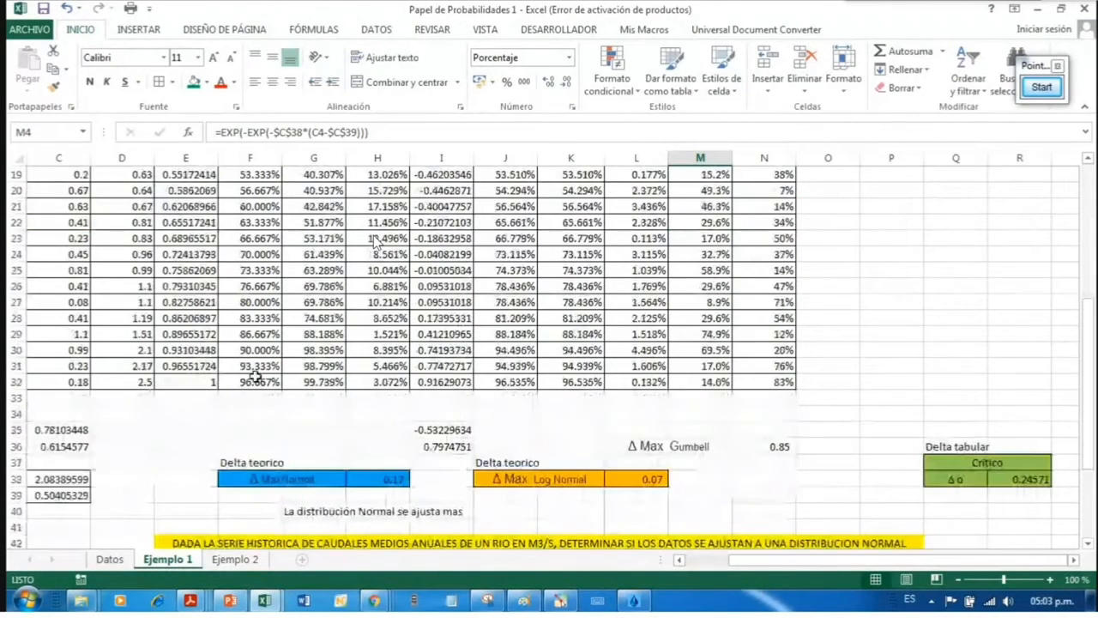
pyautogui.moveTo(779, 561); pyautogui.dragTo(725, 562)
pyautogui.scroll(-1, 241, 429)
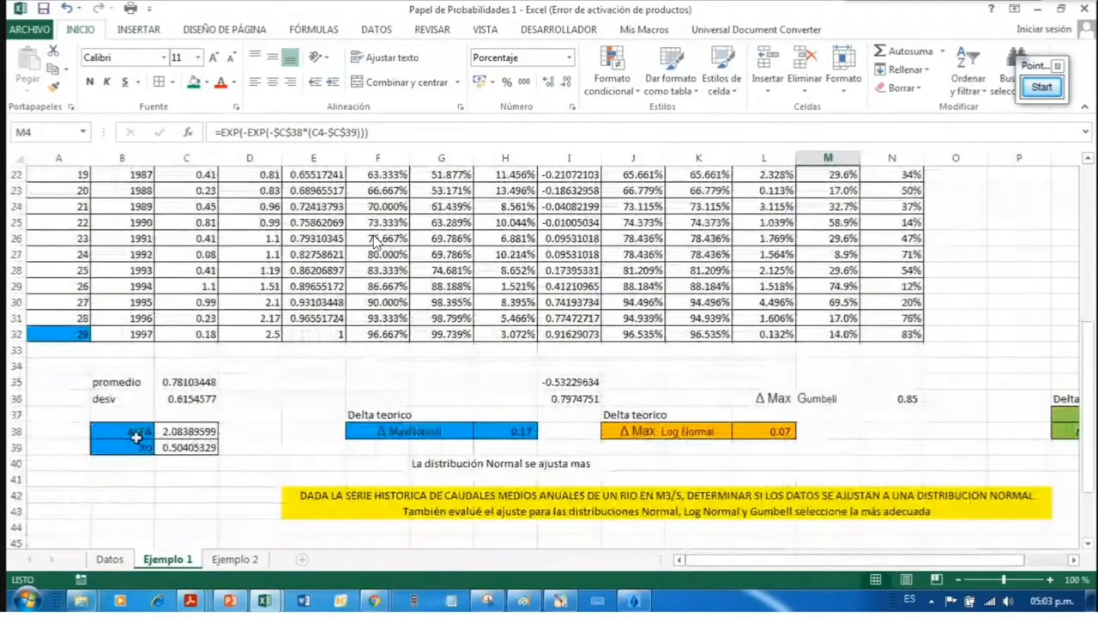
pyautogui.click(141, 436)
pyautogui.moveTo(141, 436); pyautogui.dragTo(194, 448)
pyautogui.click(269, 427)
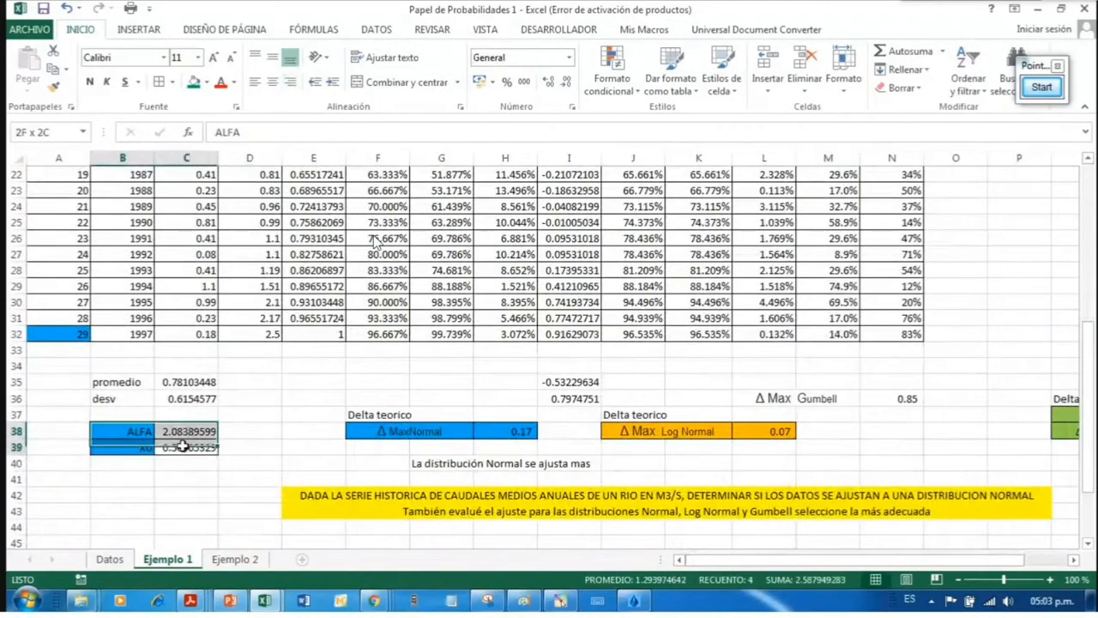
pyautogui.click(275, 416)
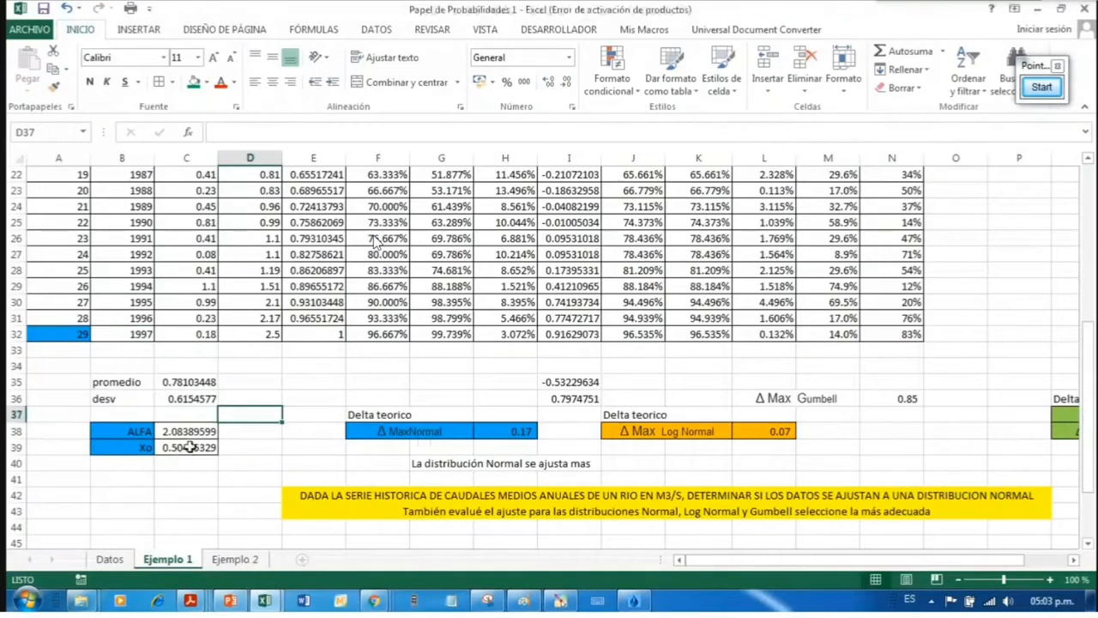
# Step: Inspect the ALFA formula in C38 and its reference to the standard deviation in C36
pyautogui.doubleClick(191, 436)
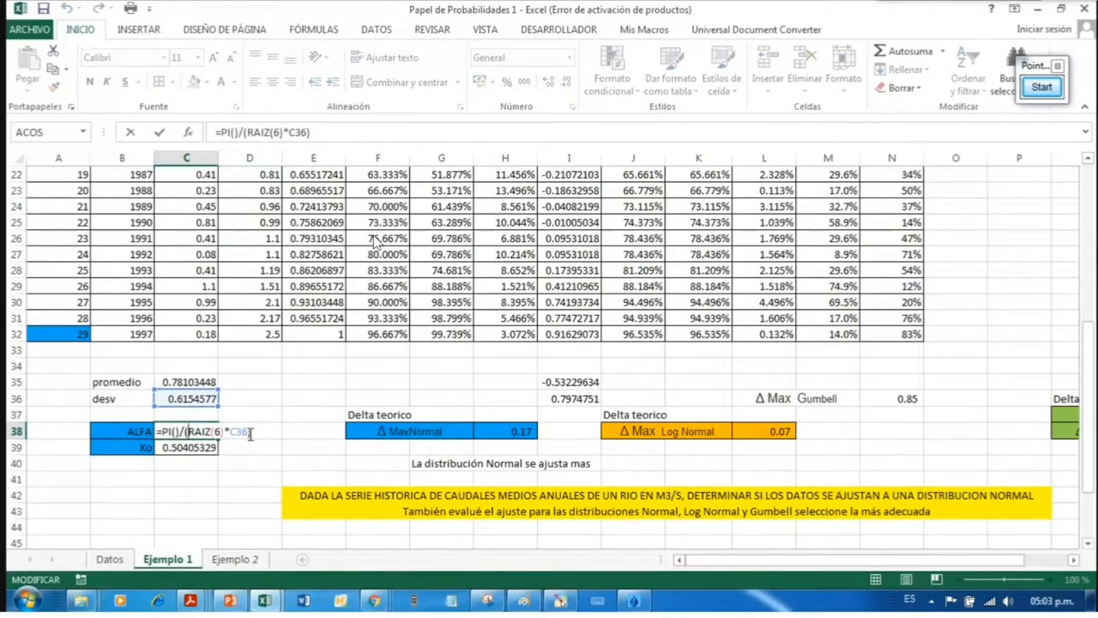
pyautogui.scroll(3, 145, 360)
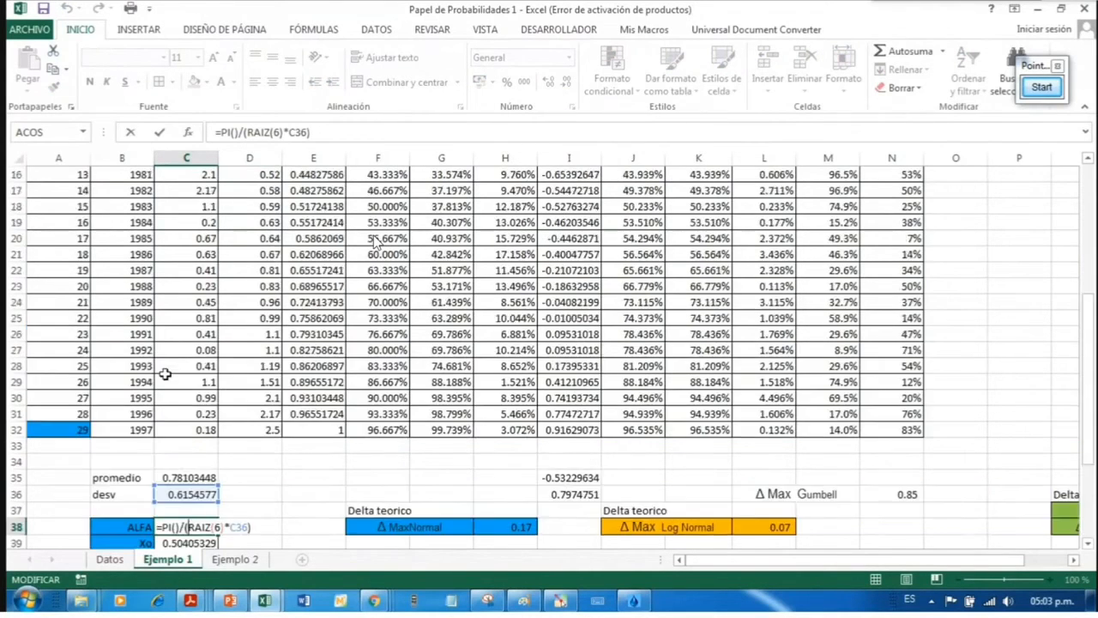
pyautogui.scroll(-4, 179, 333)
pyautogui.press('Return')
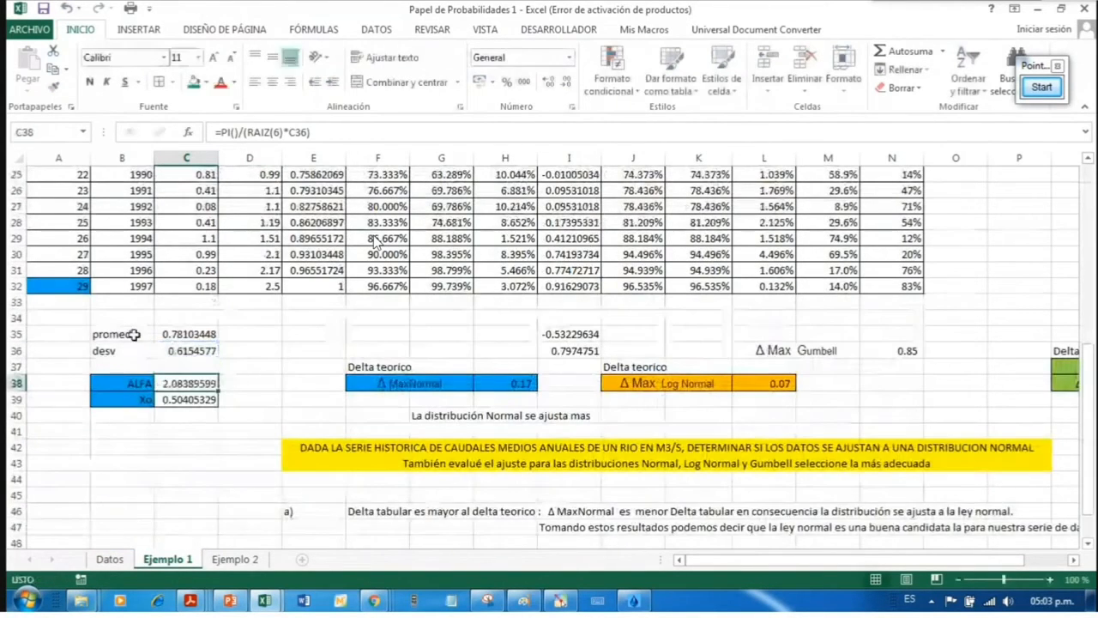
# Step: Add borders around the promedio and desv labels and values in B35:C36
pyautogui.moveTo(121, 334); pyautogui.dragTo(184, 350)
pyautogui.click(304, 316)
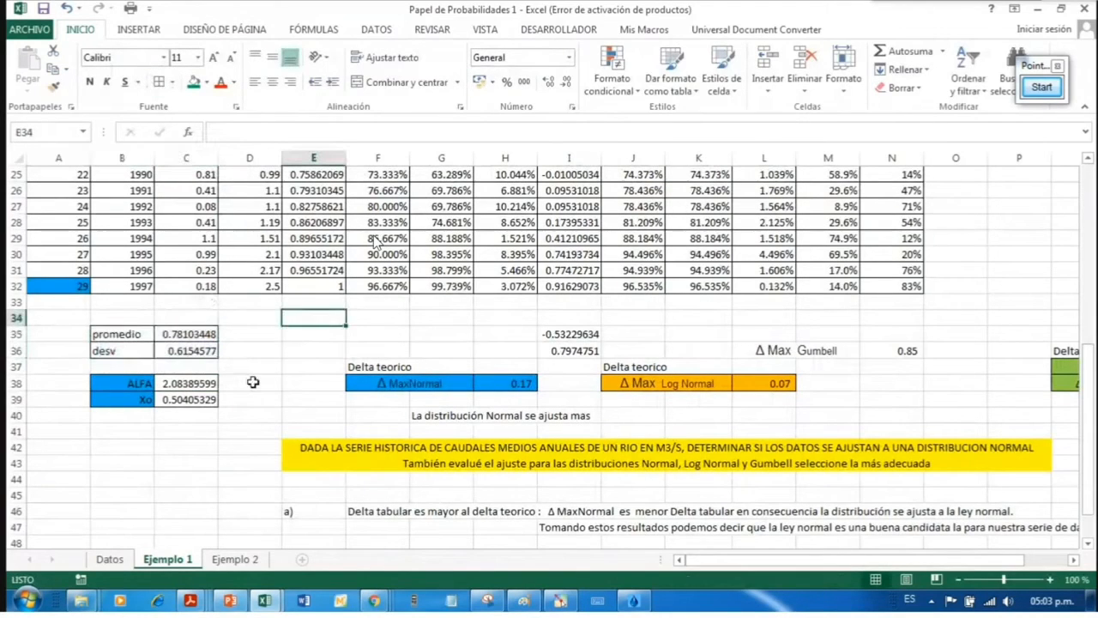
# Step: Compare the Xo formula in C39 with equation 3 in the PDF notes, leaving the cell unedited
pyautogui.doubleClick(196, 399)
pyautogui.hotkey('alt', 'Tab')
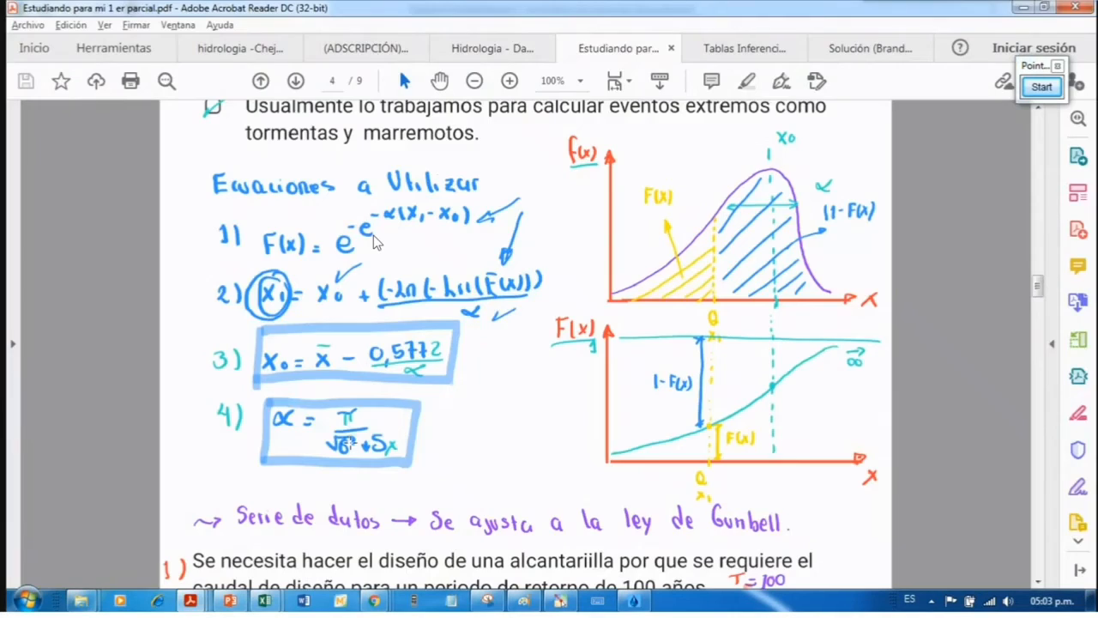
pyautogui.moveTo(253, 327); pyautogui.dragTo(469, 382)
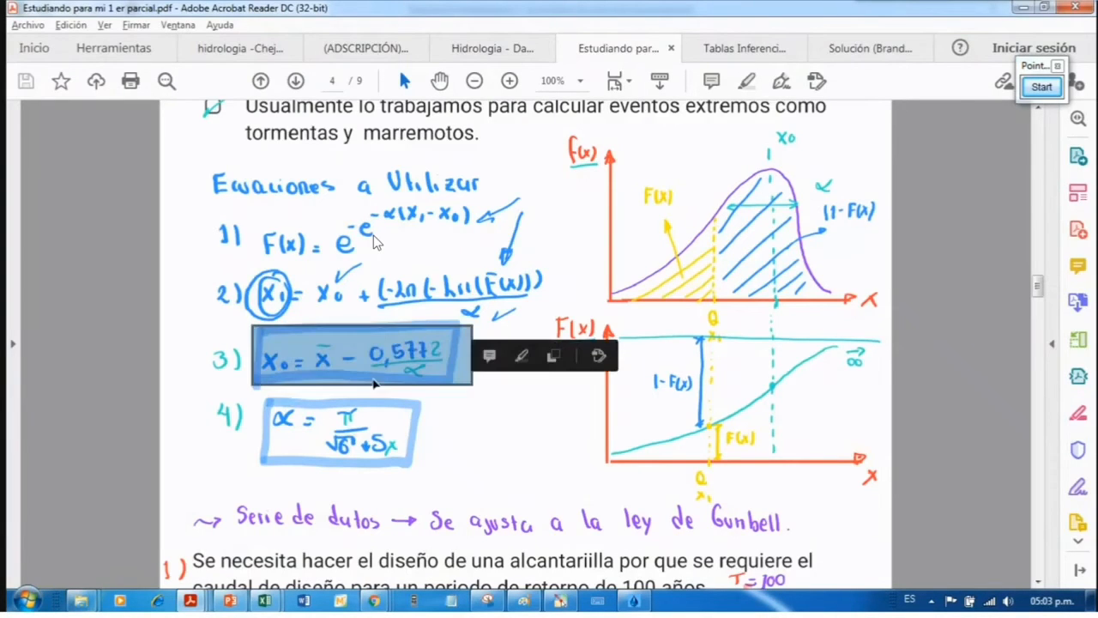
pyautogui.hotkey('alt', 'Tab')
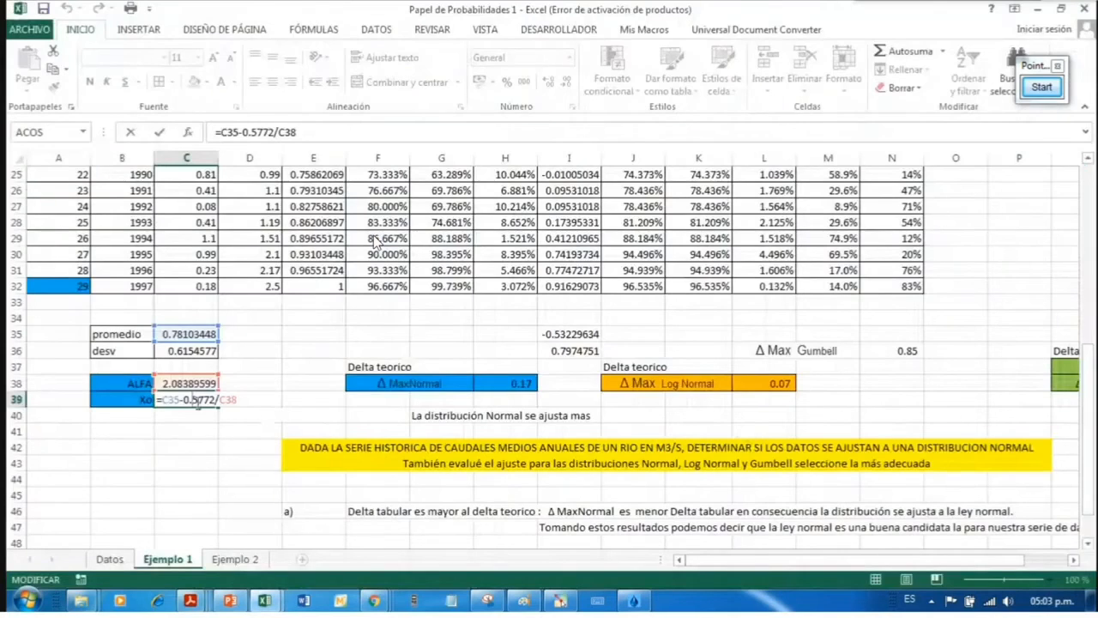
pyautogui.hotkey('alt', 'Tab')
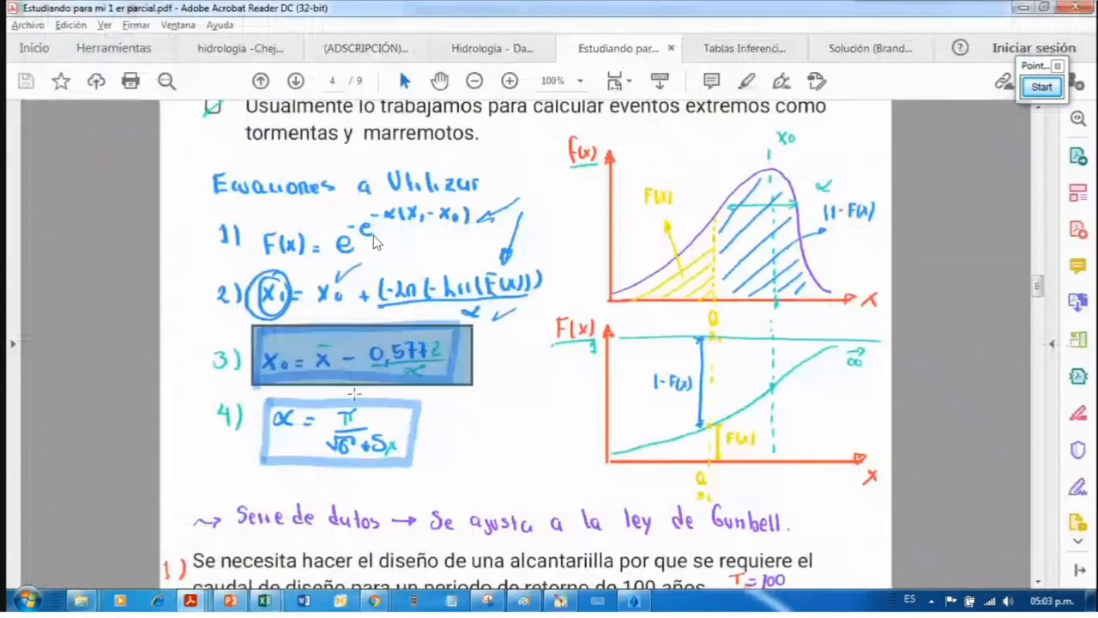
pyautogui.hotkey('alt', 'Tab')
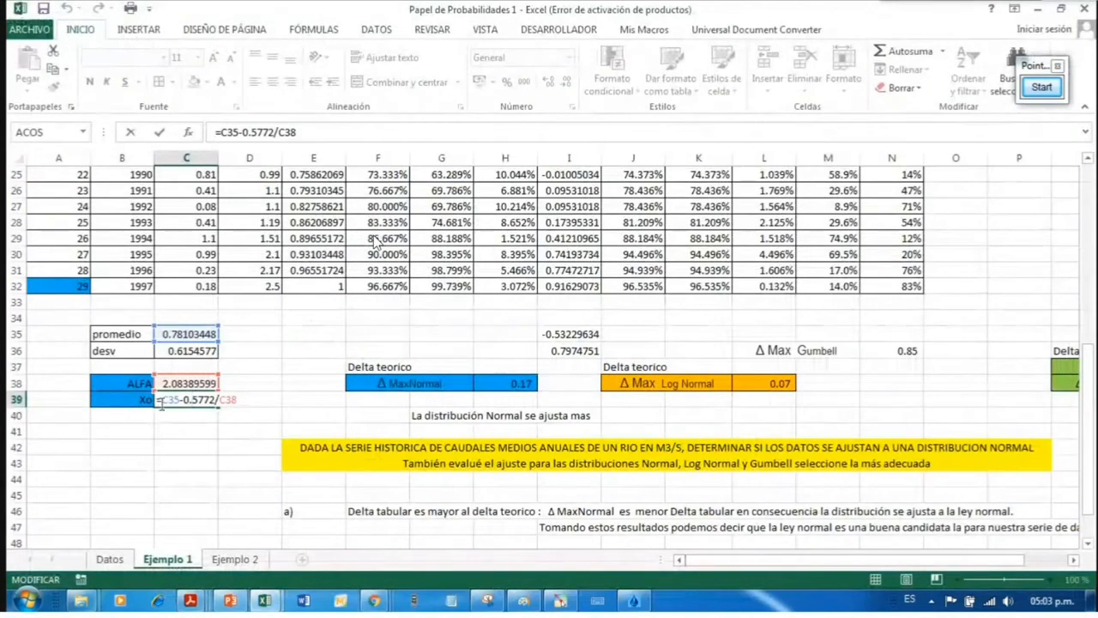
pyautogui.press('Escape')
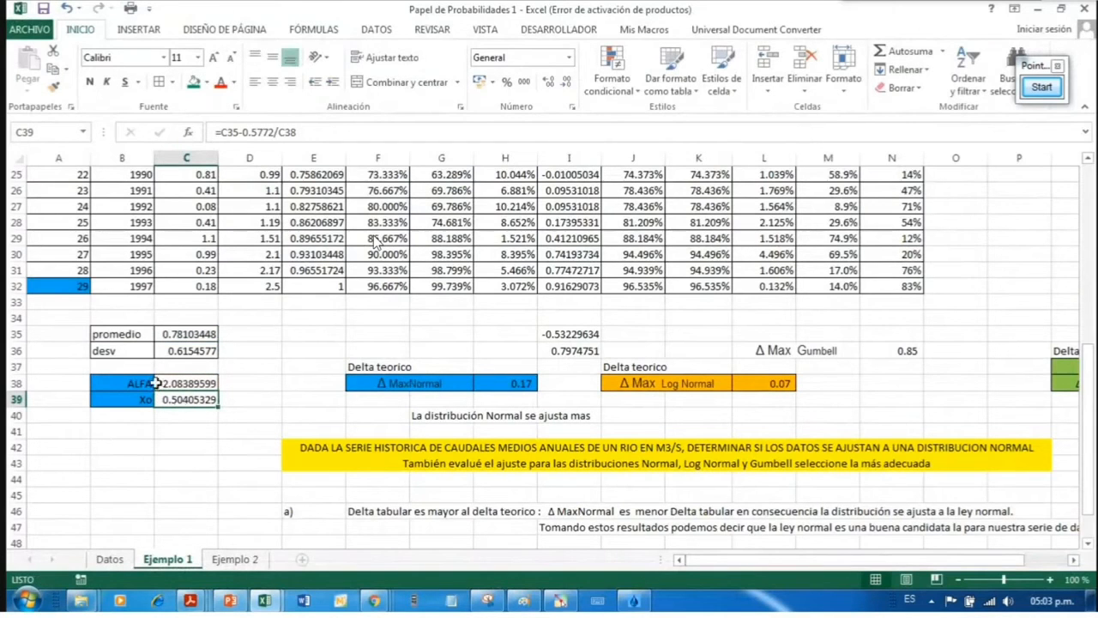
# Step: Locate the Gumbell F(x) formula in M4 and look up its matching equation 1 in the PDF notes
pyautogui.moveTo(728, 562); pyautogui.dragTo(772, 563)
pyautogui.scroll(4, 678, 409)
pyautogui.scroll(4, 677, 409)
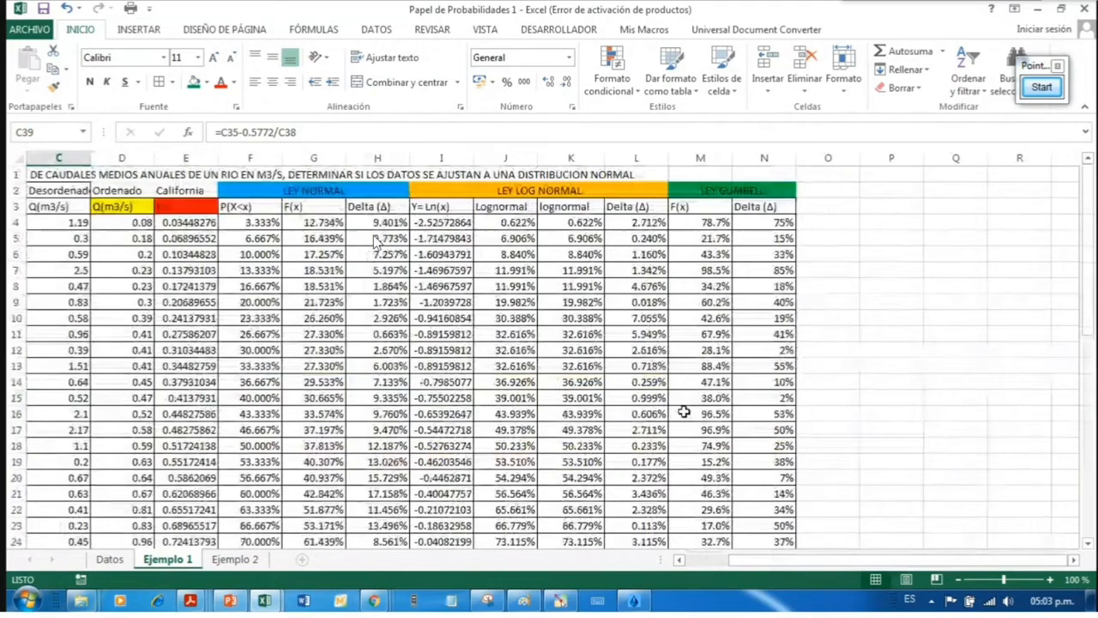
pyautogui.click(704, 223)
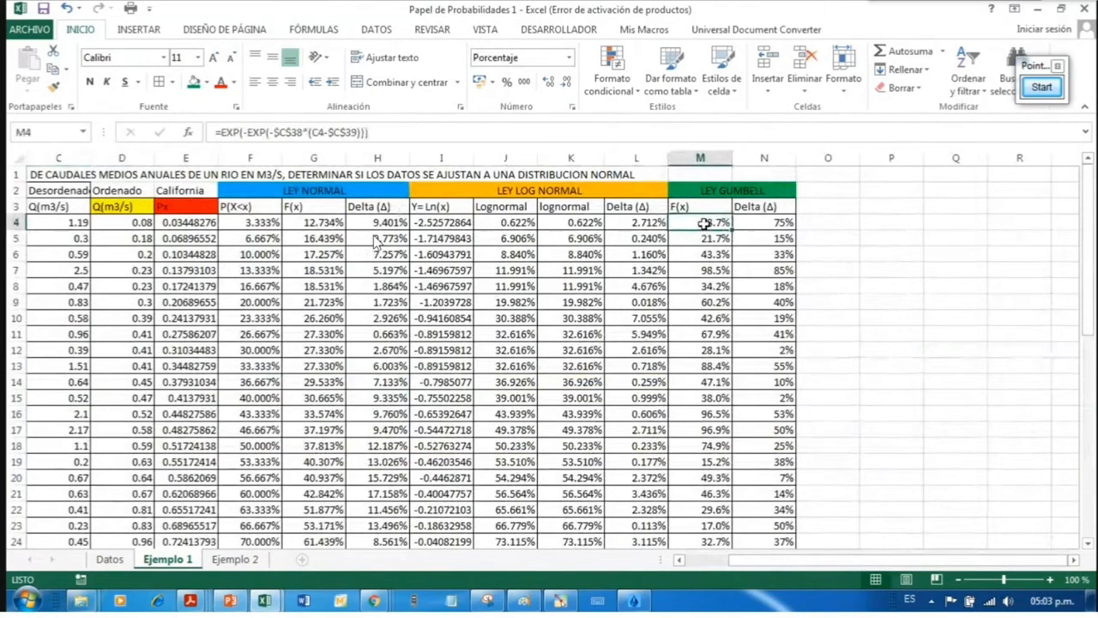
pyautogui.hotkey('alt', 'Tab')
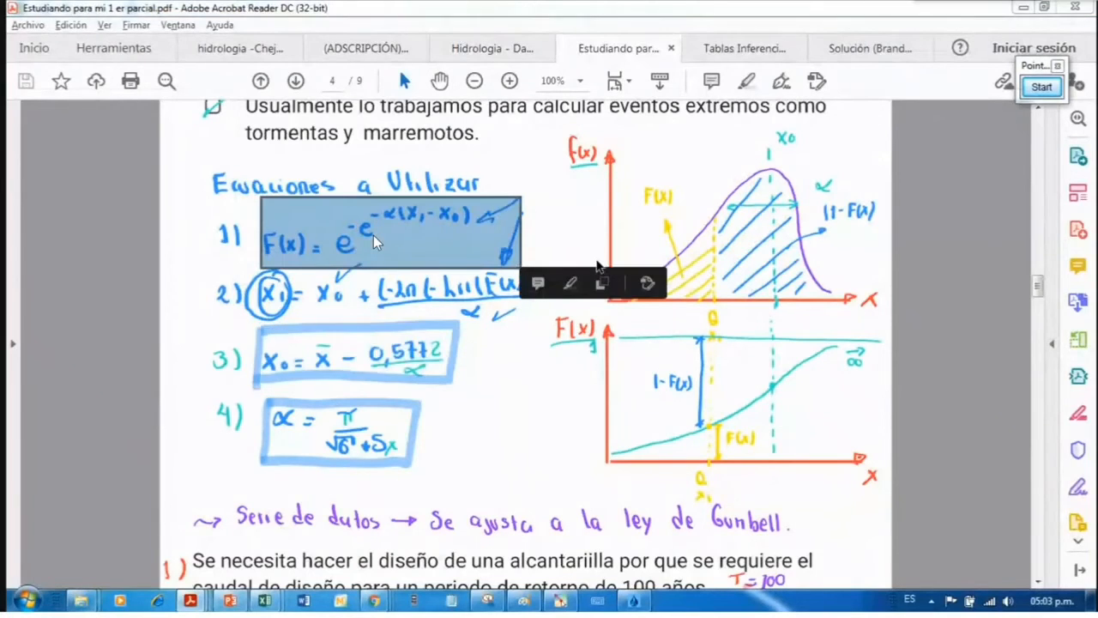
pyautogui.hotkey('alt', 'Tab')
# Step: Open the M4 formula and check its nested EXP terms up to $C$38 against equation 1 in the PDF notes
pyautogui.doubleClick(703, 222)
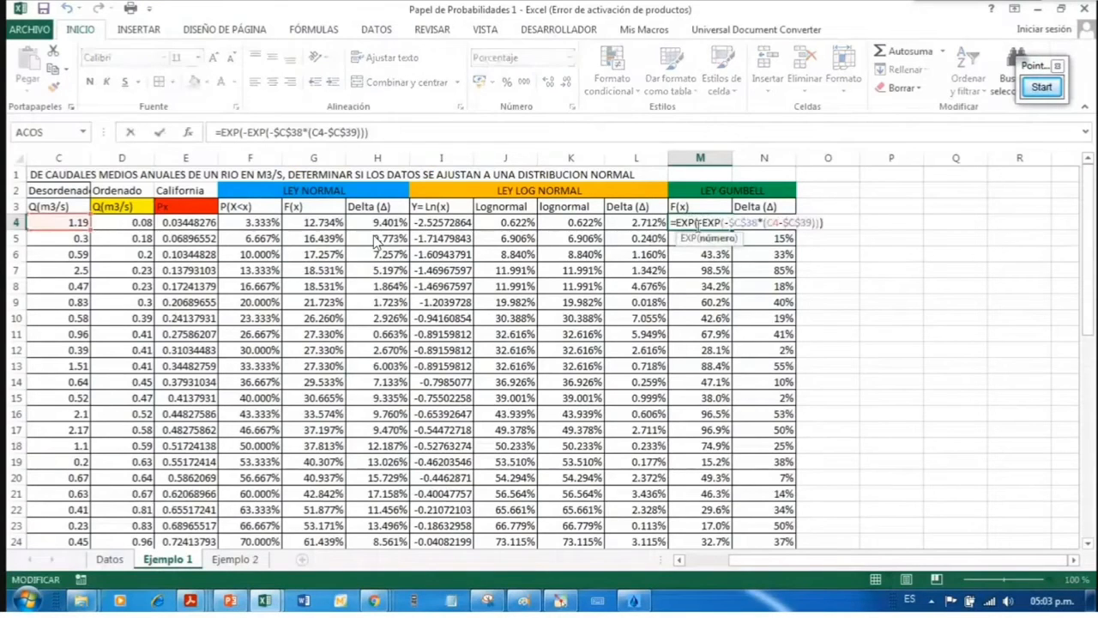
pyautogui.press('Right')
pyautogui.press('Right')
pyautogui.press('Right')
pyautogui.press('Right')
pyautogui.press('Right')
pyautogui.press('Right')
pyautogui.hotkey('alt', 'Tab')
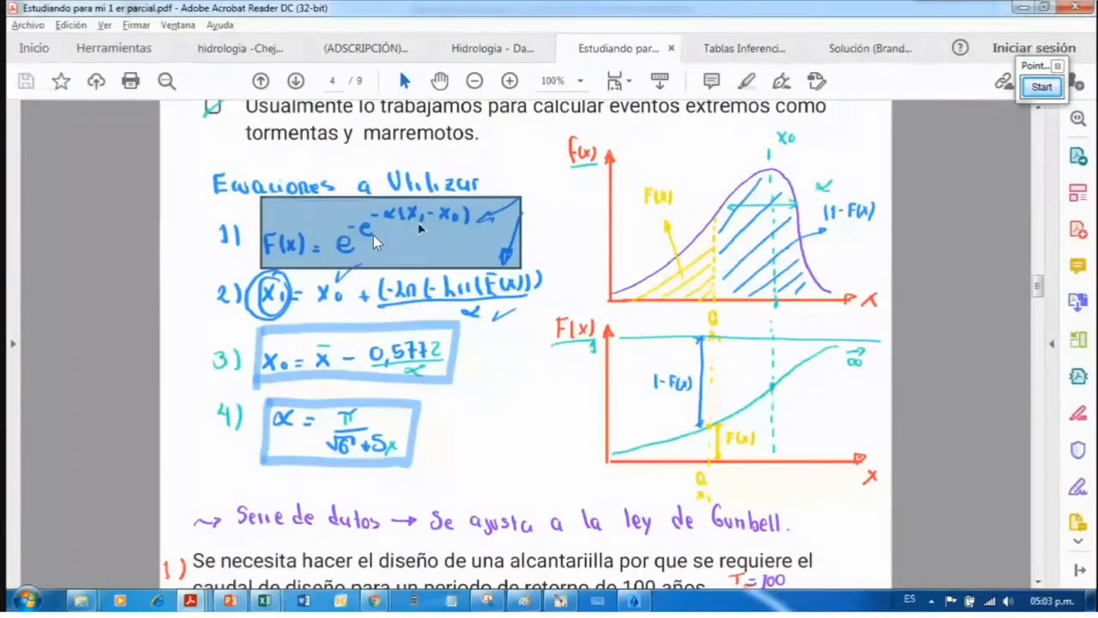
pyautogui.hotkey('alt', 'Tab')
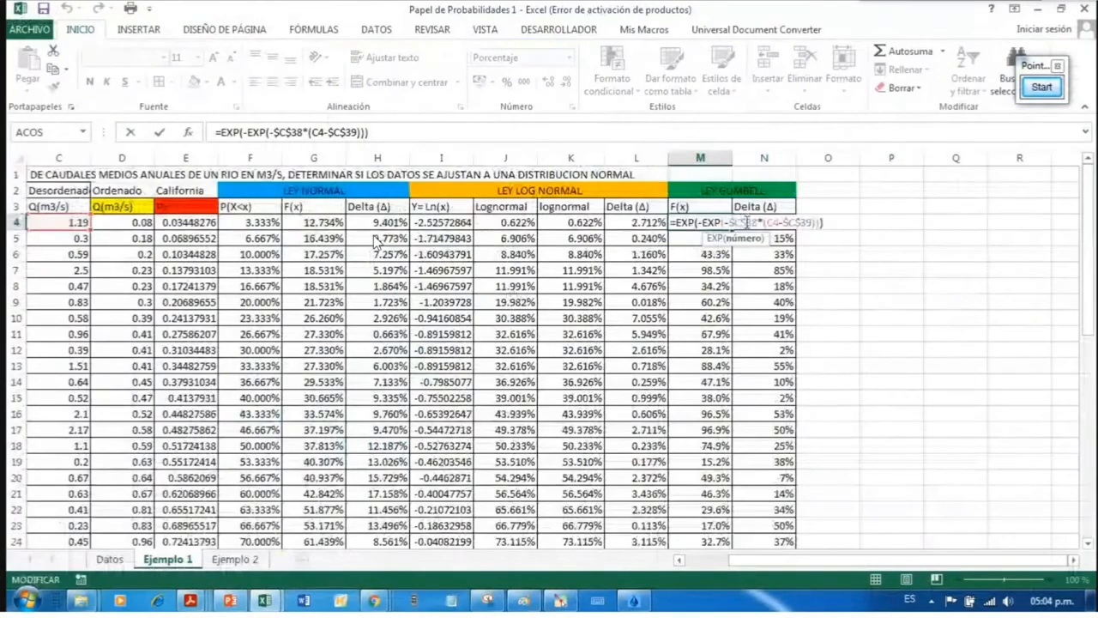
# Step: Compare the ALFA, Xo and flow references in the open M4 formula with equation 1 in the PDF notes
pyautogui.scroll(-8, 512, 294)
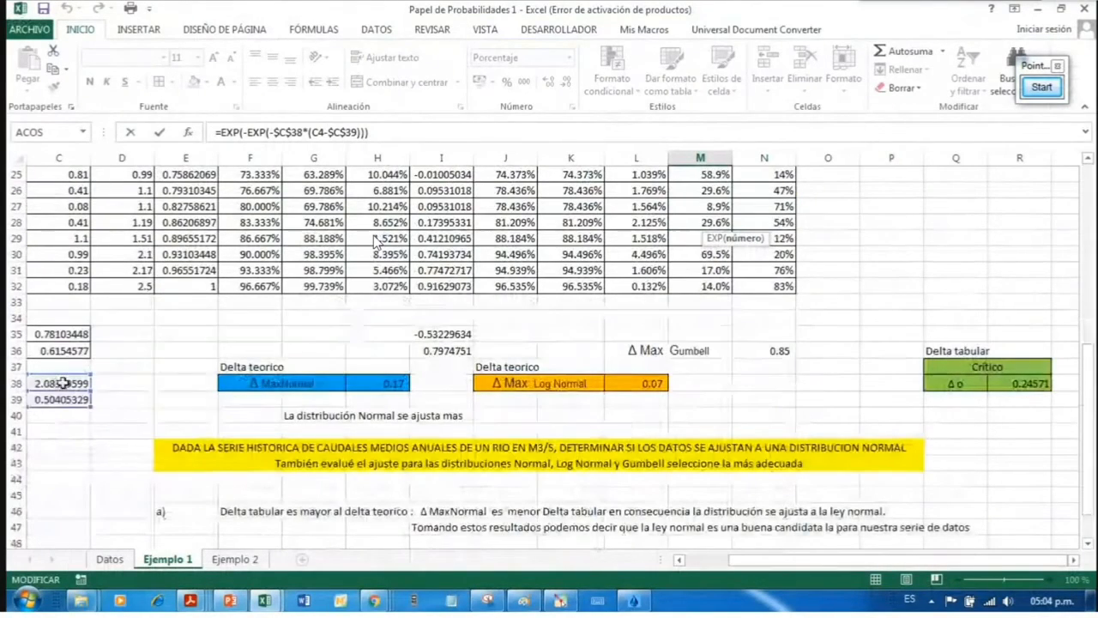
pyautogui.moveTo(730, 561); pyautogui.dragTo(700, 566)
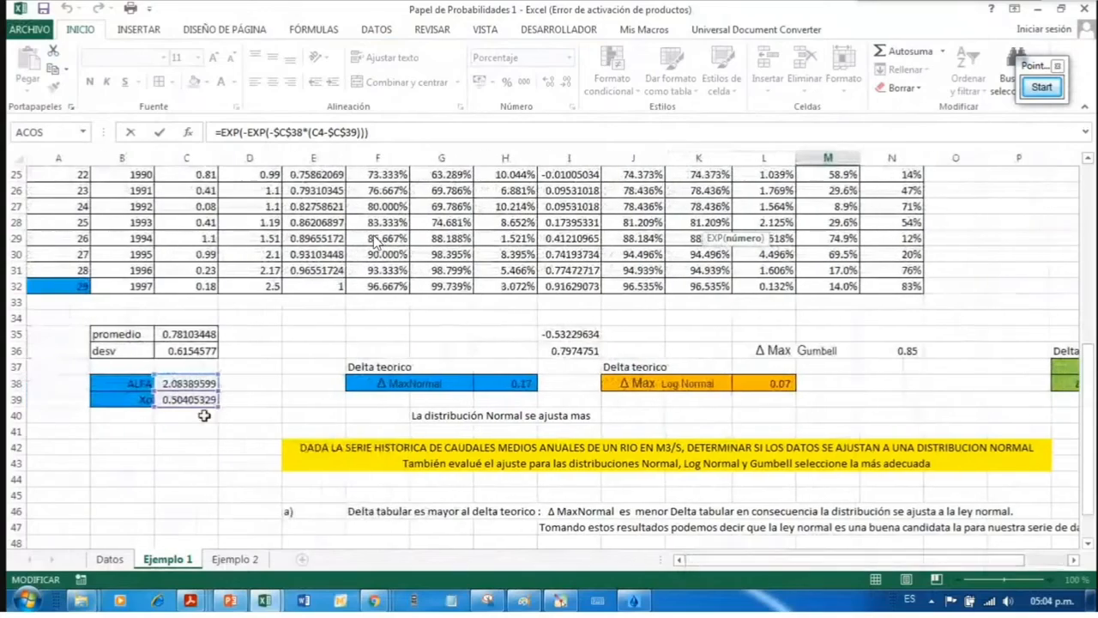
pyautogui.scroll(8, 375, 241)
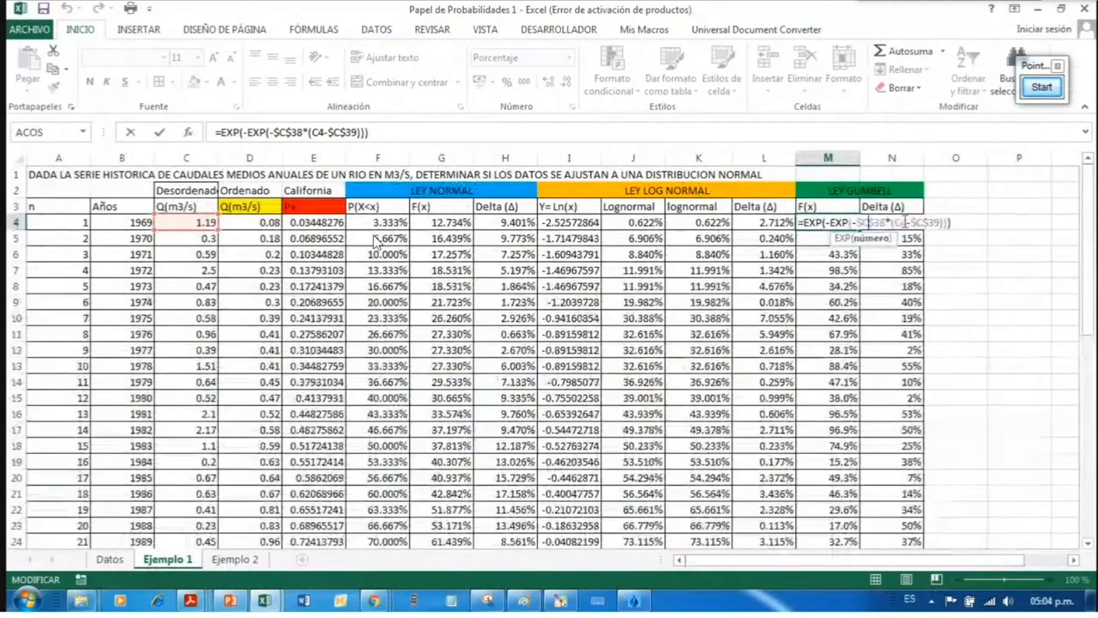
pyautogui.hotkey('alt', 'Tab')
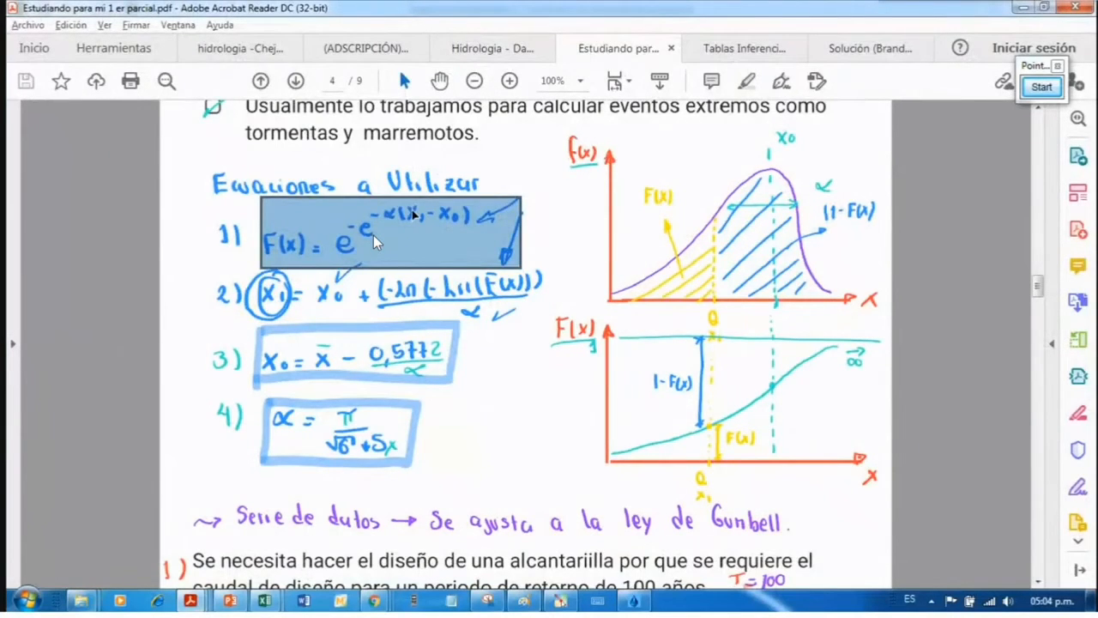
pyautogui.hotkey('alt', 'Tab')
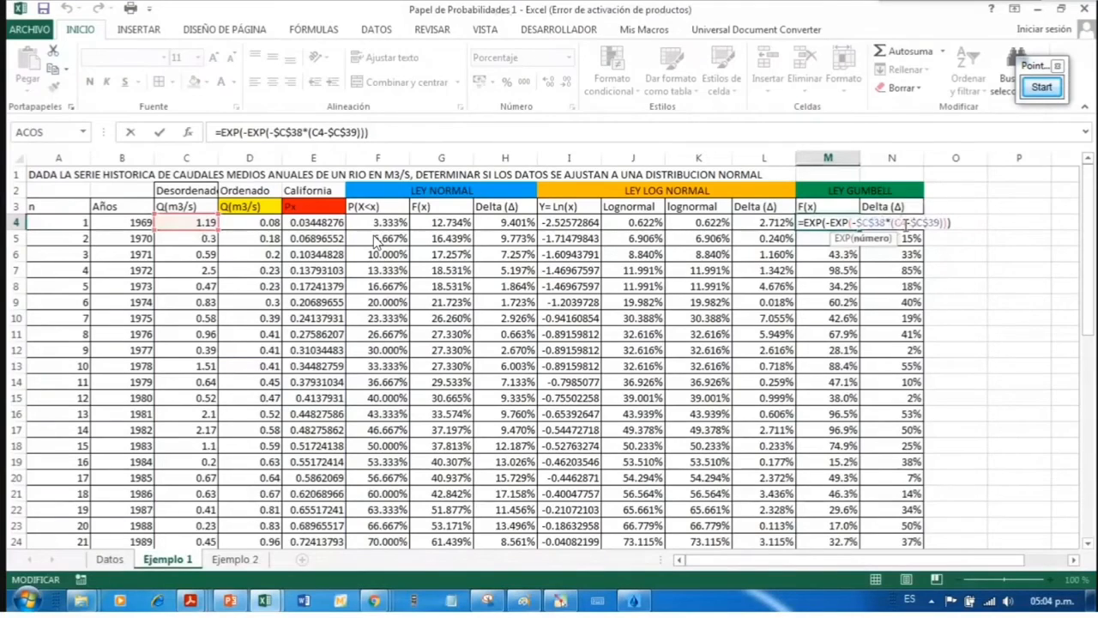
# Step: Change the flow reference in the Gumbell F(x) formula in M4 to the ordered value D4 and fill the formula down to M32
pyautogui.click(190, 207)
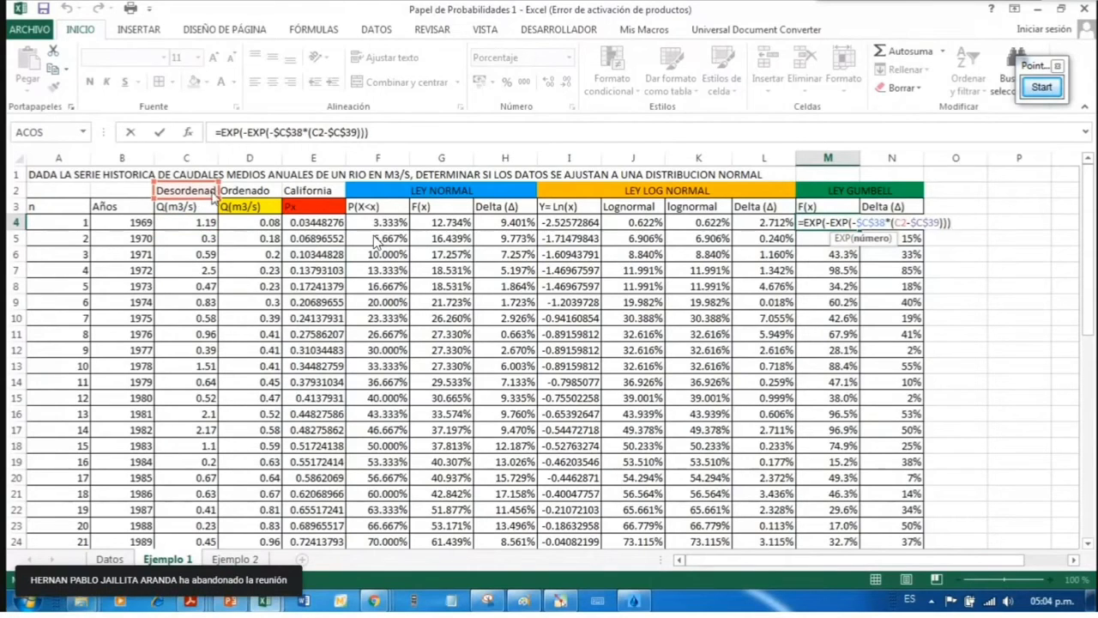
pyautogui.click(260, 208)
pyautogui.click(257, 223)
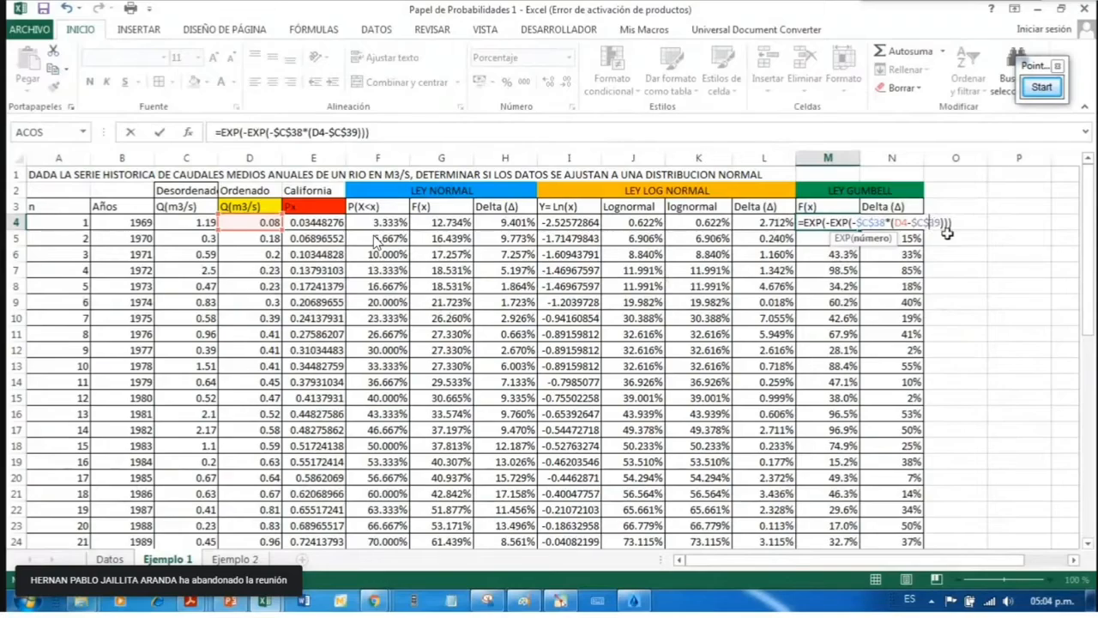
pyautogui.hotkey('alt', 'Tab')
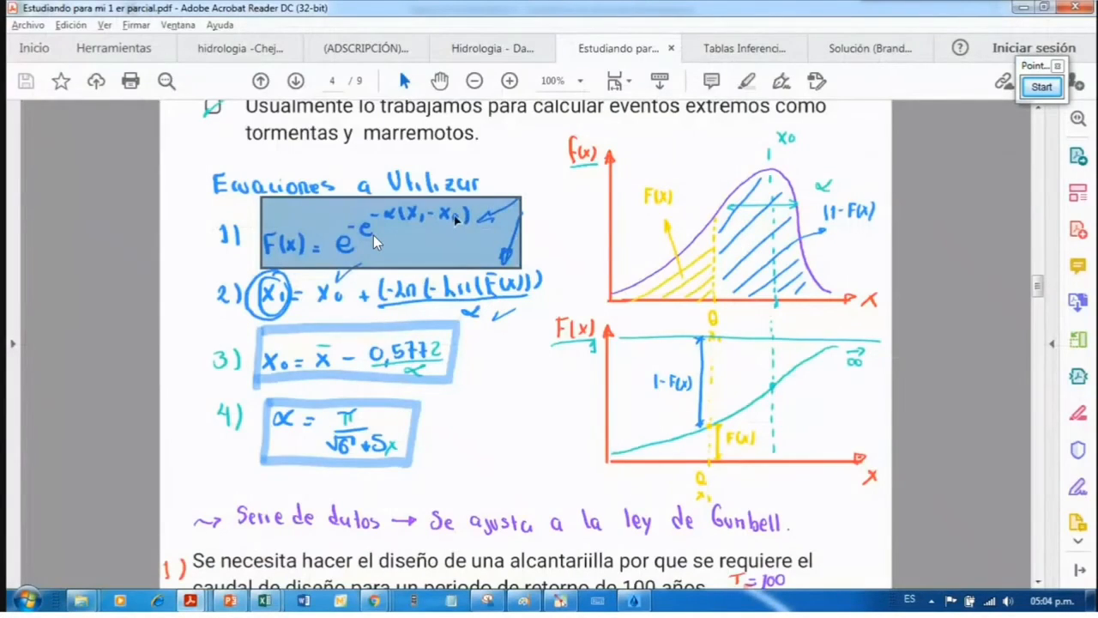
pyautogui.hotkey('alt', 'Tab')
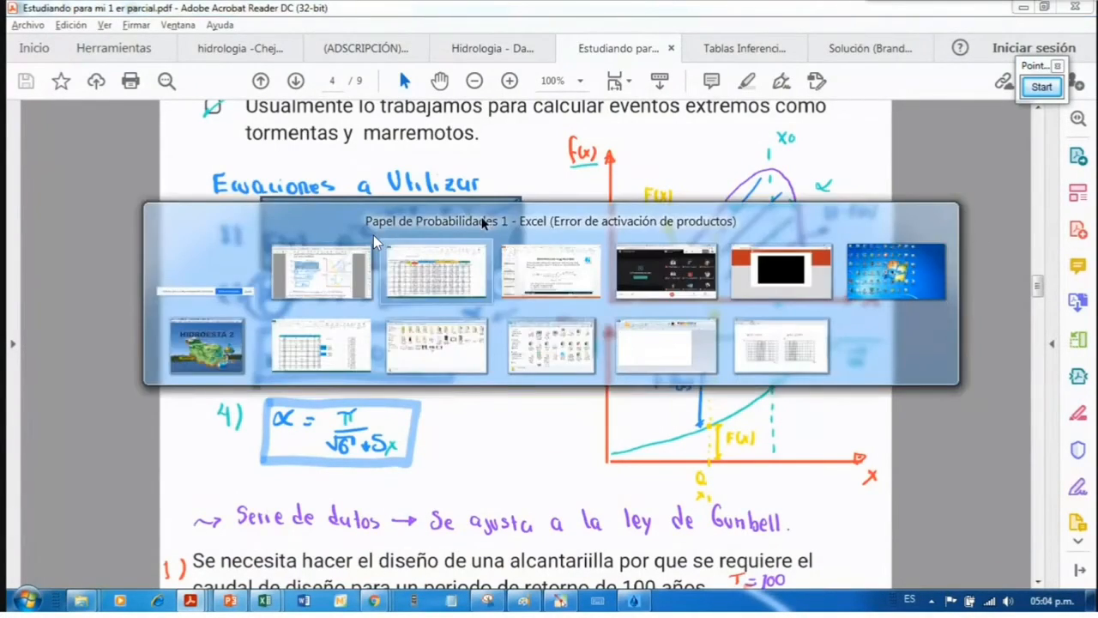
pyautogui.scroll(-2, 373, 241)
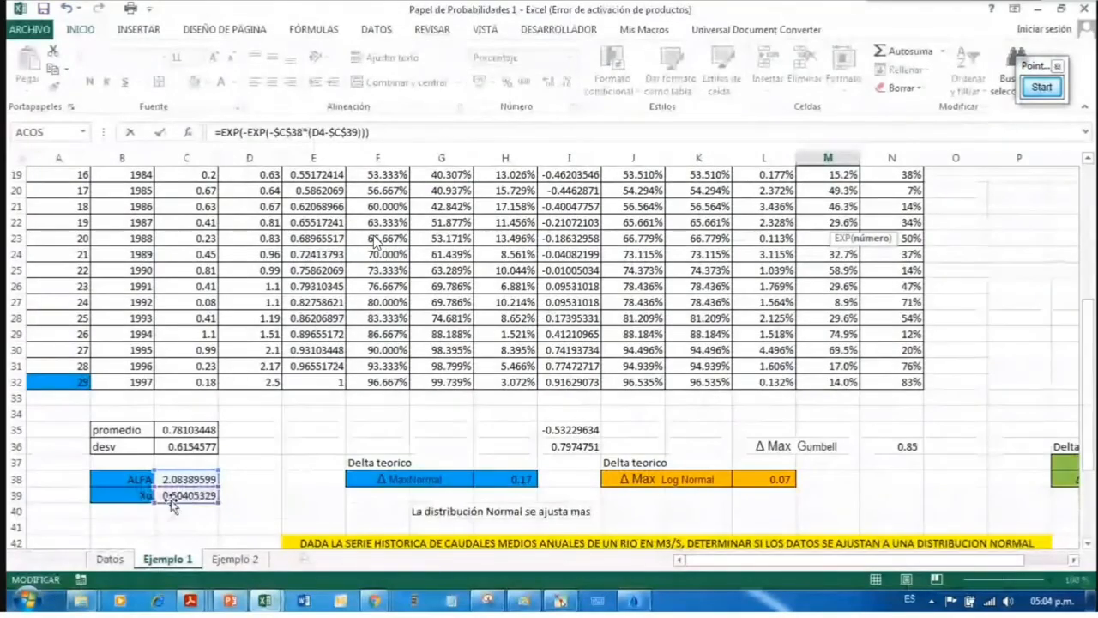
pyautogui.scroll(6, 375, 240)
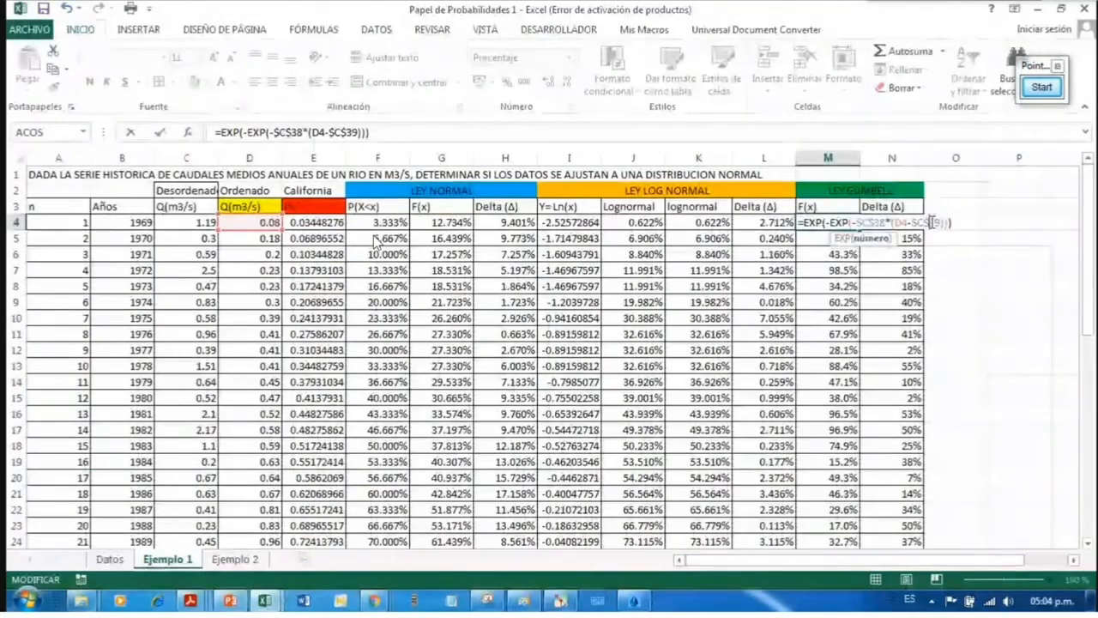
pyautogui.hotkey('ctrl', 'Return')
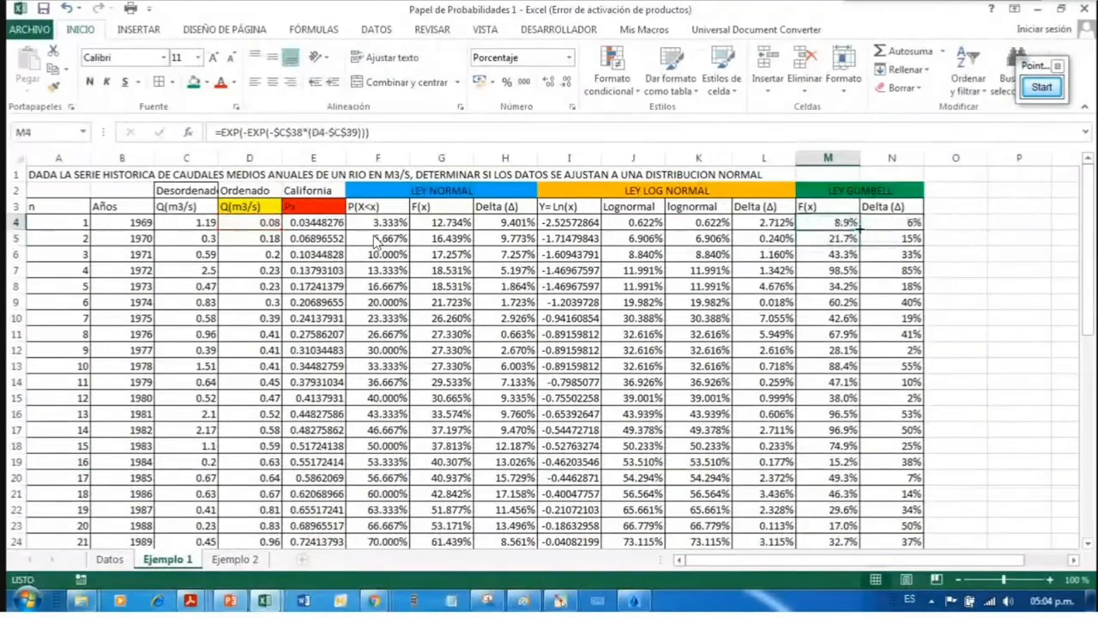
pyautogui.moveTo(860, 230); pyautogui.dragTo(835, 529)
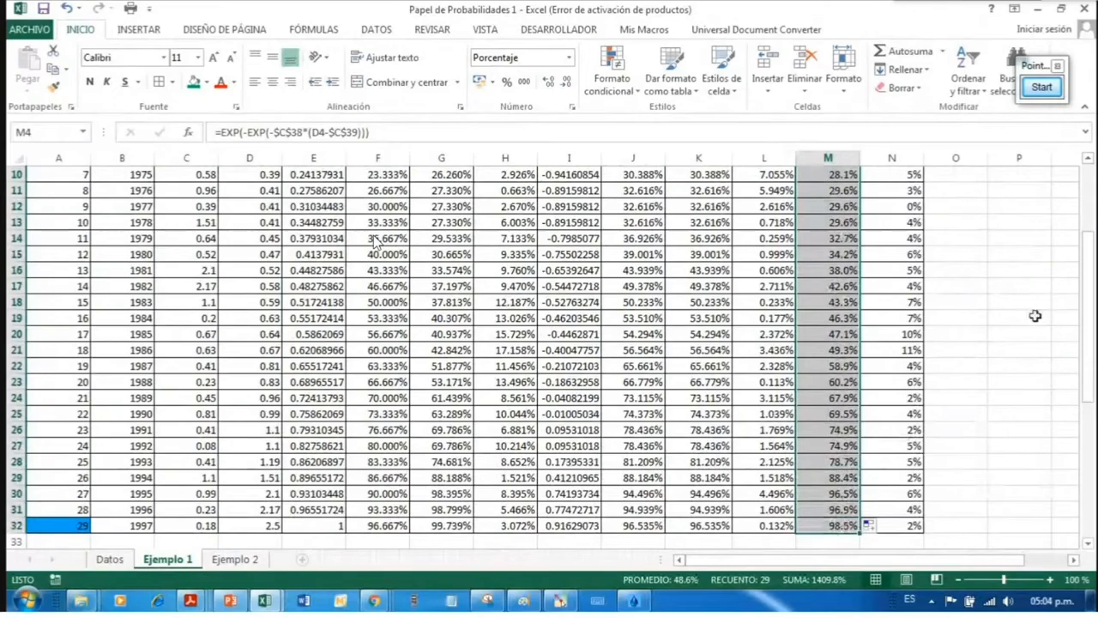
pyautogui.scroll(3, 1004, 464)
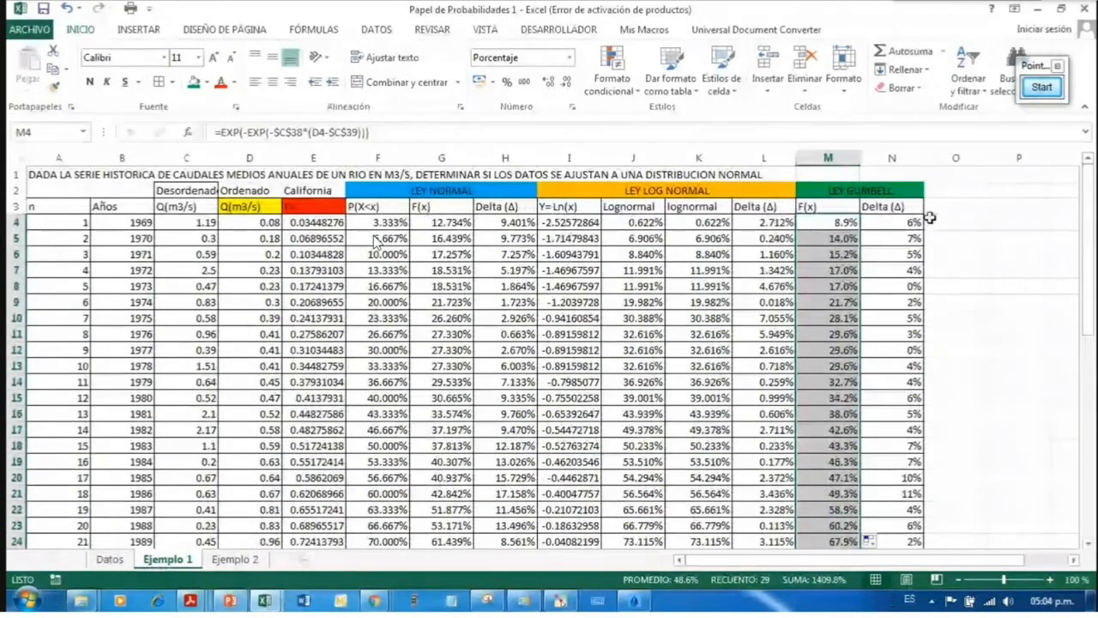
# Step: Check the Gumbell delta formula =ABS(M4-F4) in N4 and fill it down to N32
pyautogui.click(895, 221)
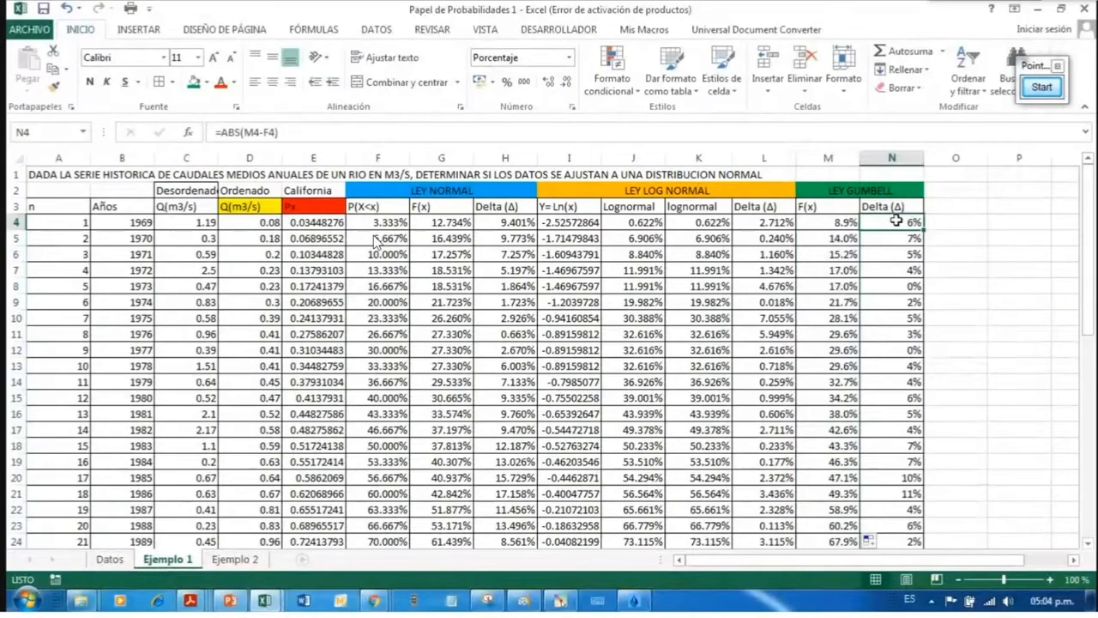
pyautogui.doubleClick(895, 220)
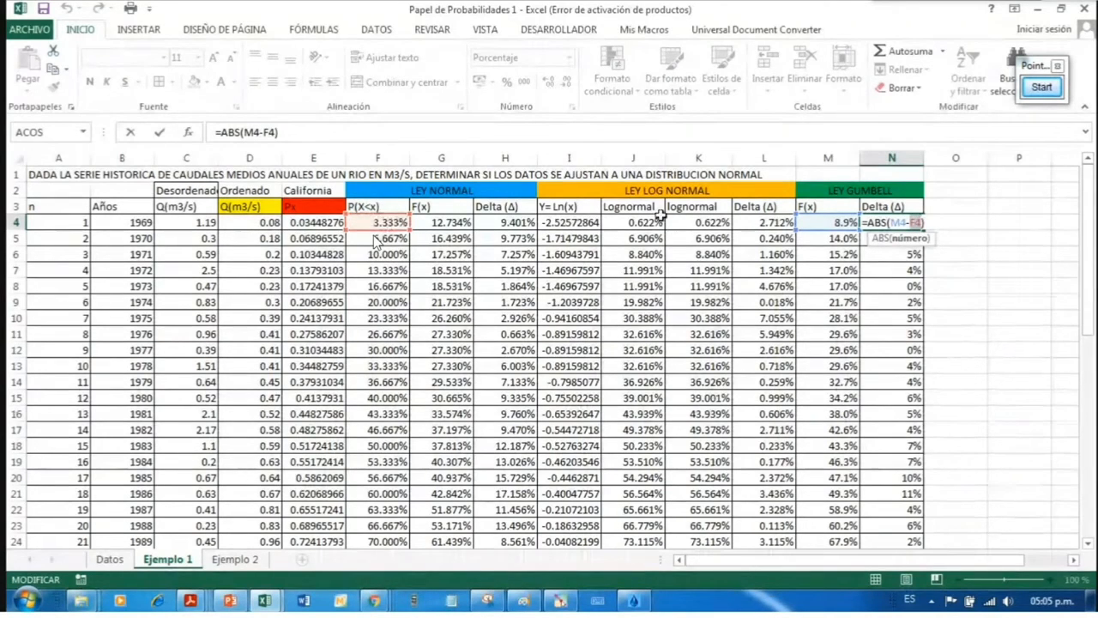
pyautogui.hotkey('ctrl', 'Return')
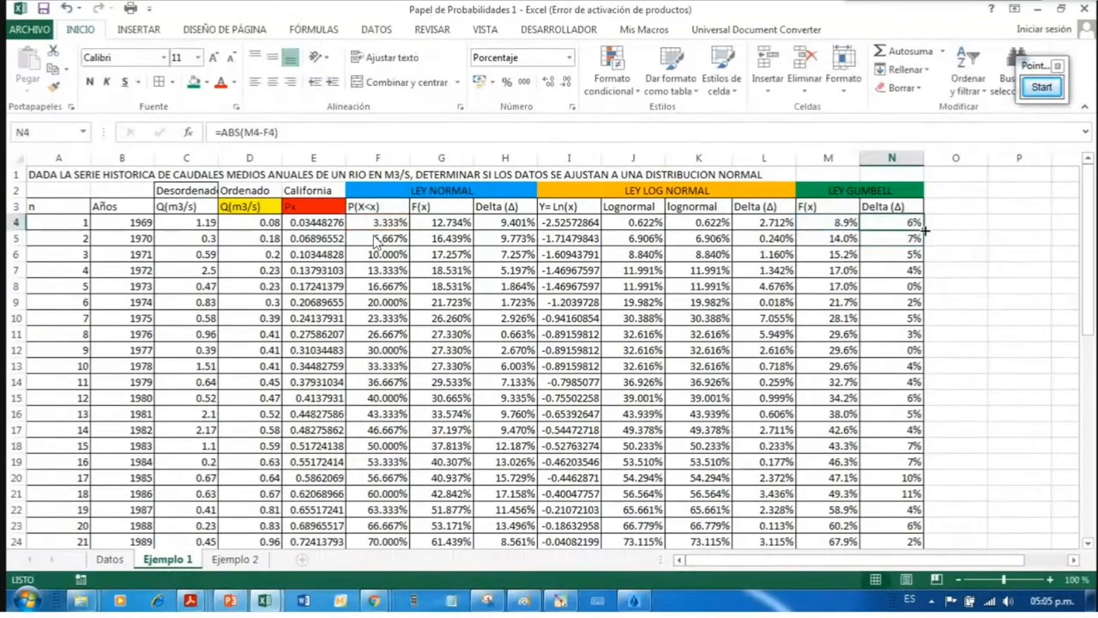
pyautogui.moveTo(923, 228); pyautogui.dragTo(910, 525)
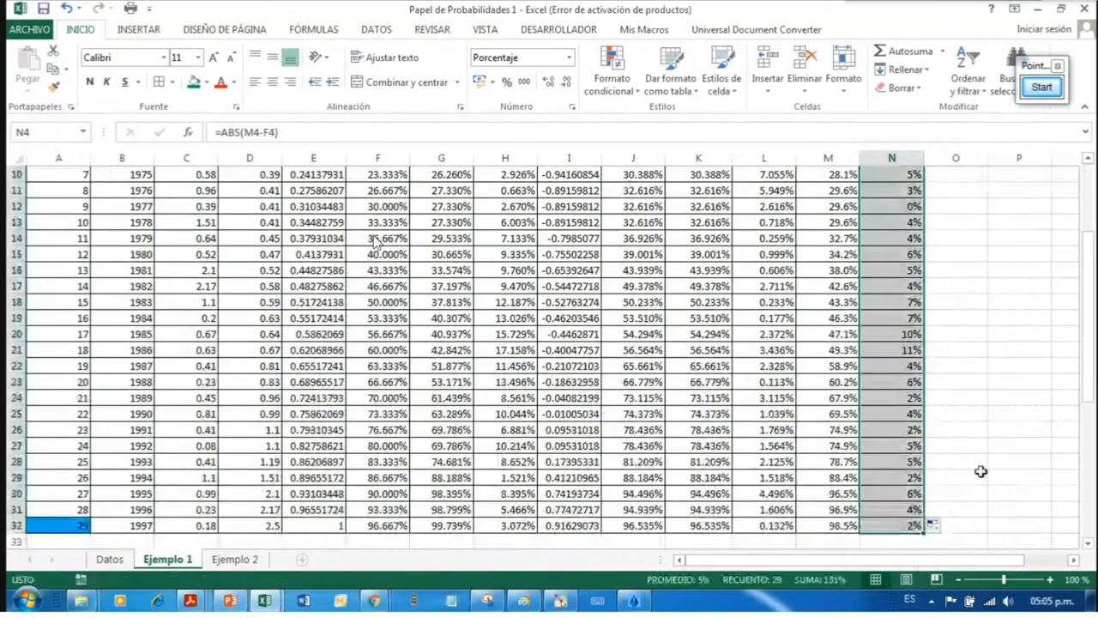
pyautogui.click(994, 431)
# Step: Fill the Δ Max Gumbell label and its maximum value in L36:N36 with standard green
pyautogui.scroll(-3, 970, 436)
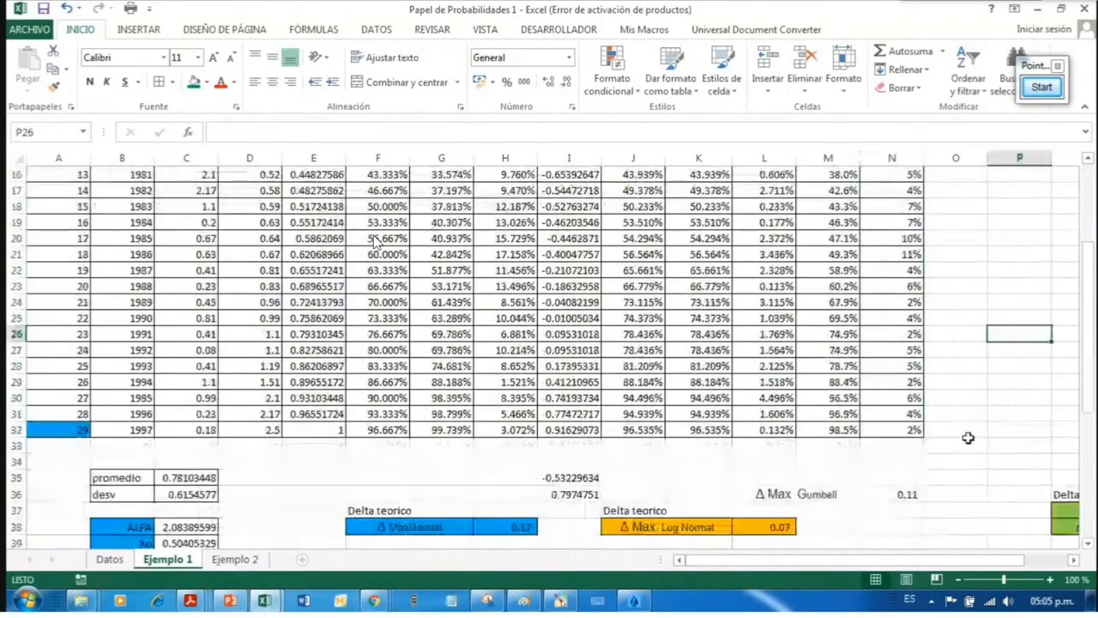
pyautogui.scroll(-1, 968, 438)
pyautogui.click(908, 397)
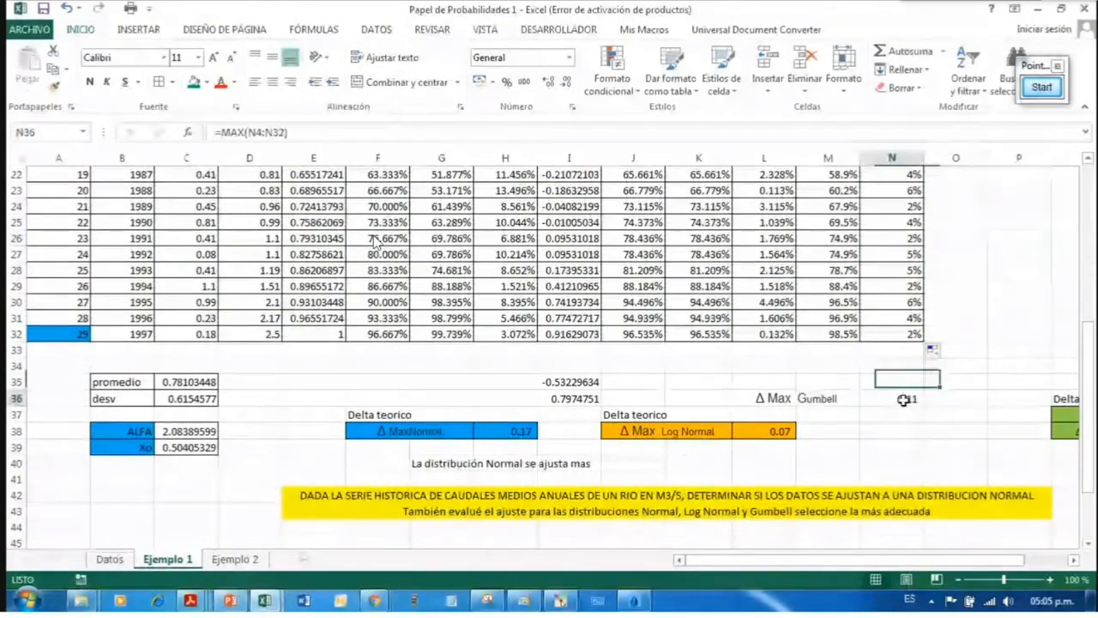
pyautogui.moveTo(788, 398); pyautogui.dragTo(901, 398)
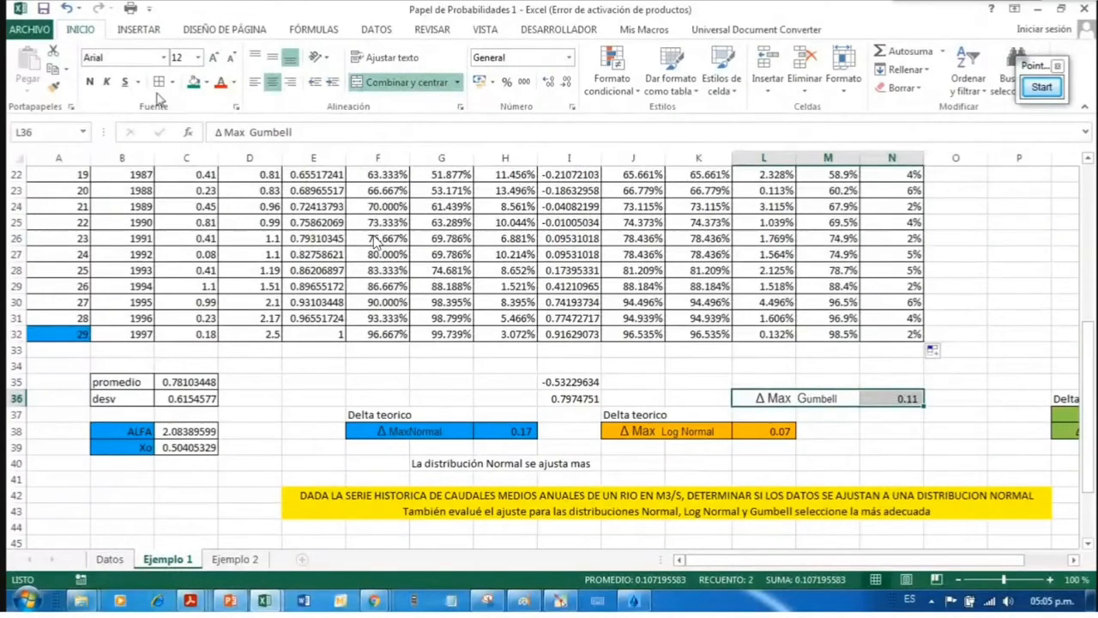
pyautogui.click(206, 83)
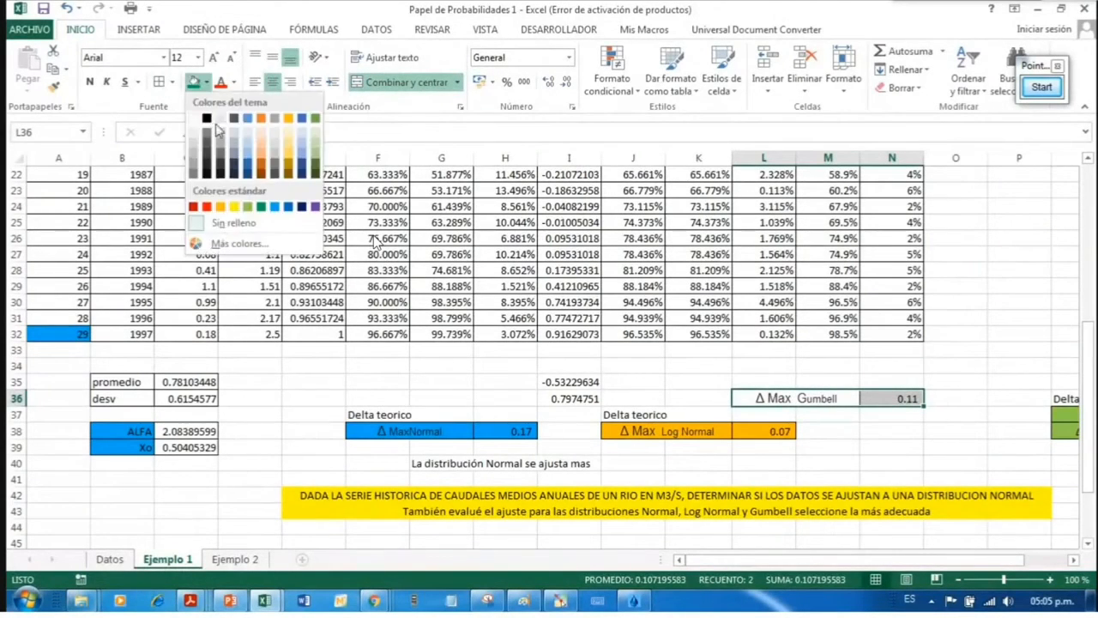
pyautogui.click(264, 208)
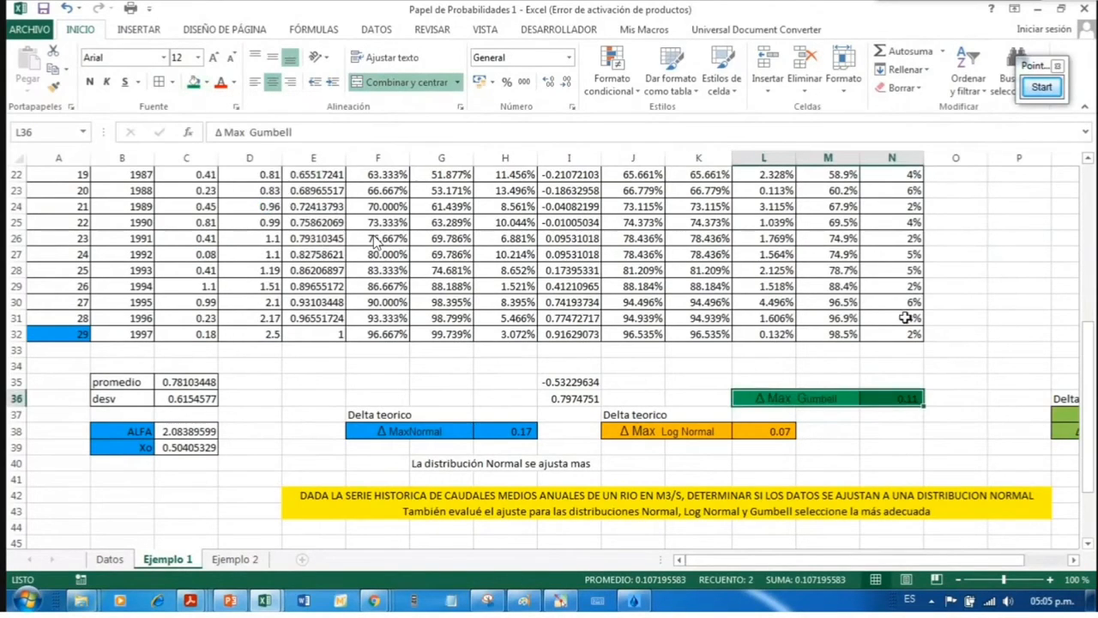
pyautogui.scroll(7, 892, 274)
pyautogui.scroll(-9, 901, 231)
pyautogui.click(948, 303)
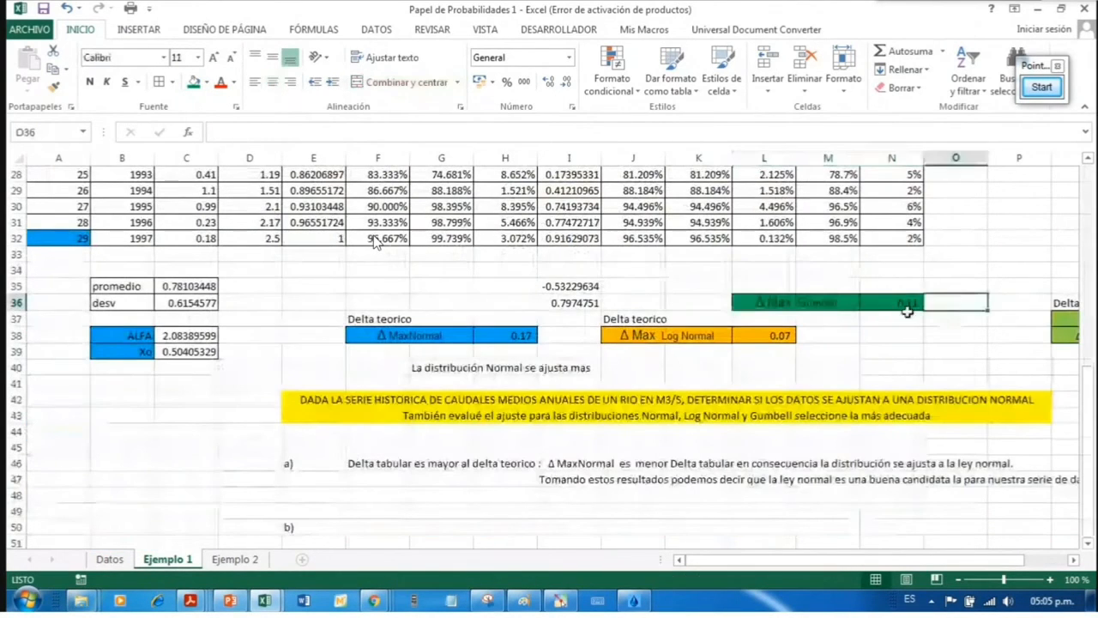
pyautogui.click(907, 309)
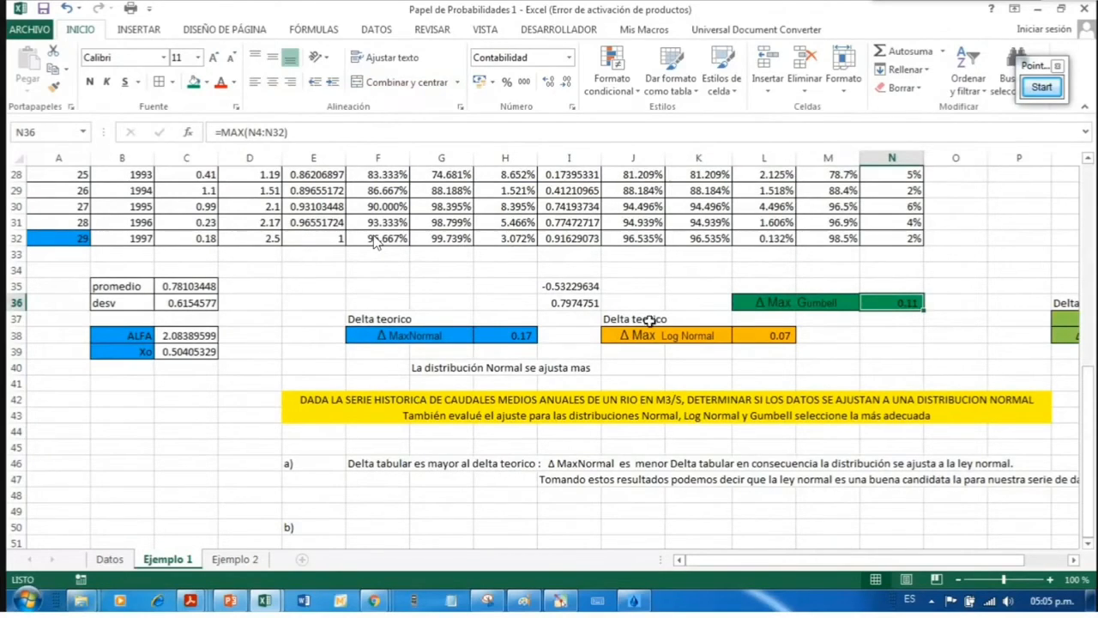
# Step: Copy the Delta teorico label from above the Log Normal result to L35, above Δ Max Gumbell
pyautogui.click(650, 320)
pyautogui.hotkey('ctrl', 'c')
pyautogui.click(764, 287)
pyautogui.hotkey('ctrl', 'v')
pyautogui.click(915, 350)
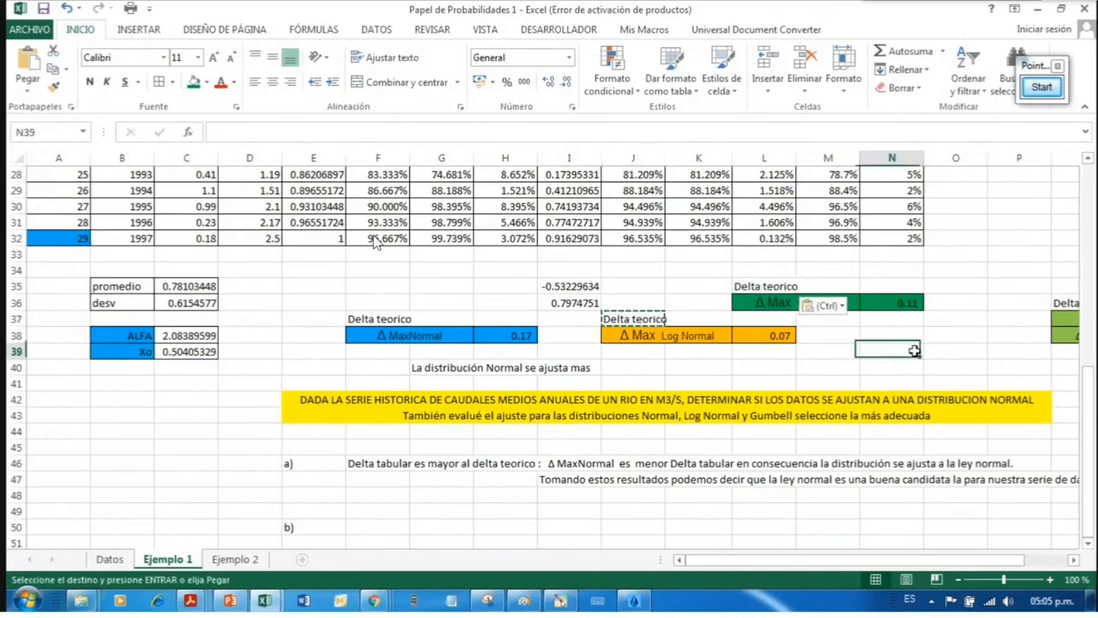
# Step: Compare the Gumbell Delta teorico in L35:N36 with the critical Delta tabular in R38
pyautogui.moveTo(724, 561); pyautogui.dragTo(761, 561)
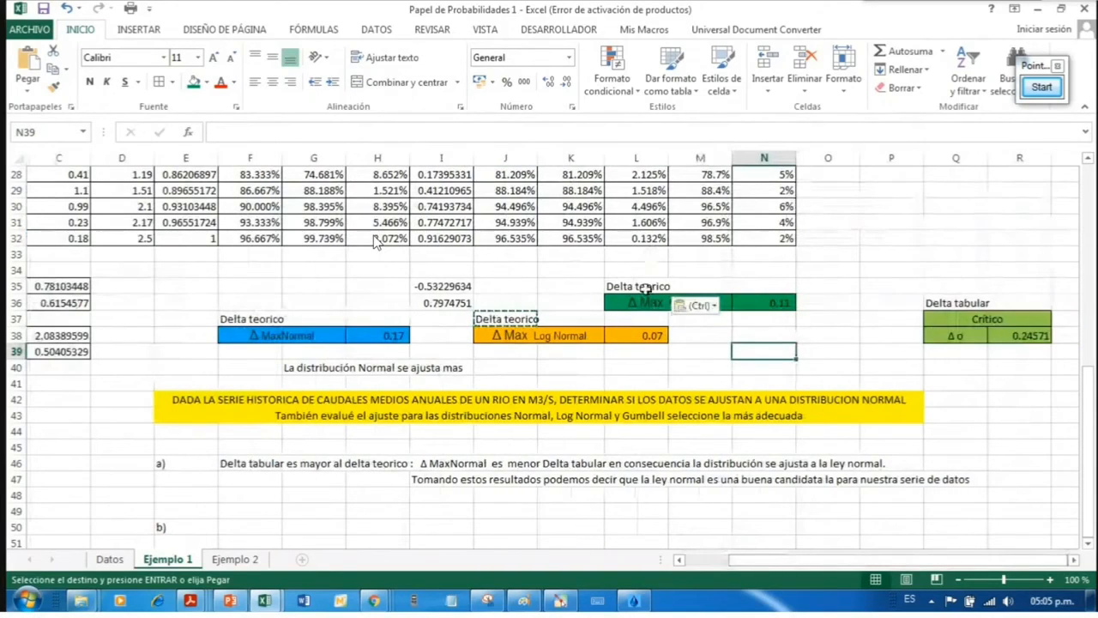
pyautogui.click(868, 337)
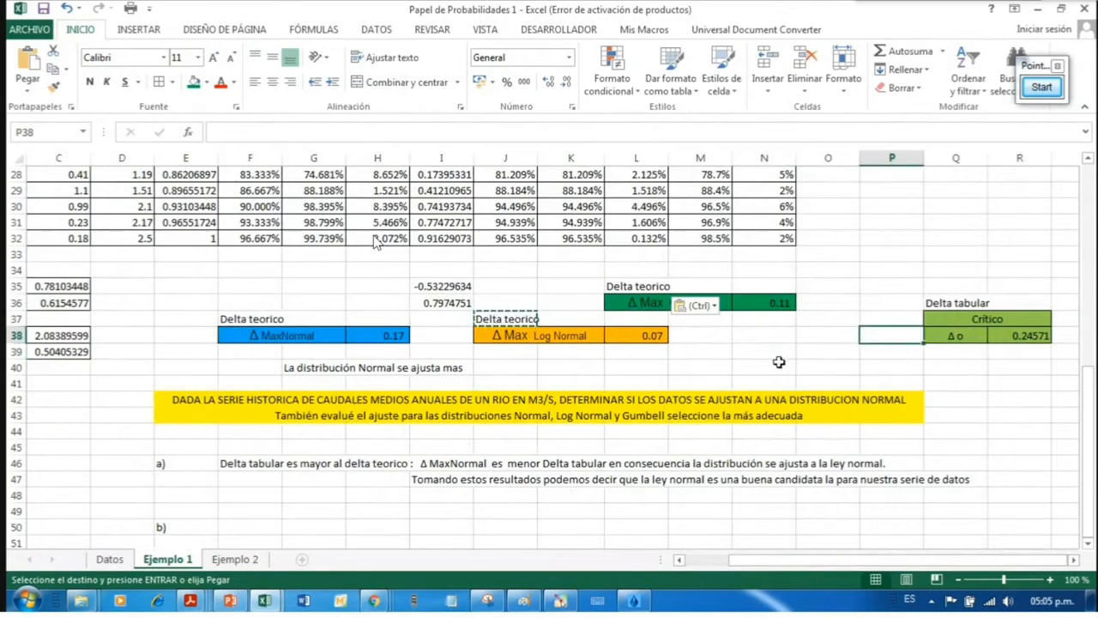
pyautogui.moveTo(643, 286); pyautogui.dragTo(773, 304)
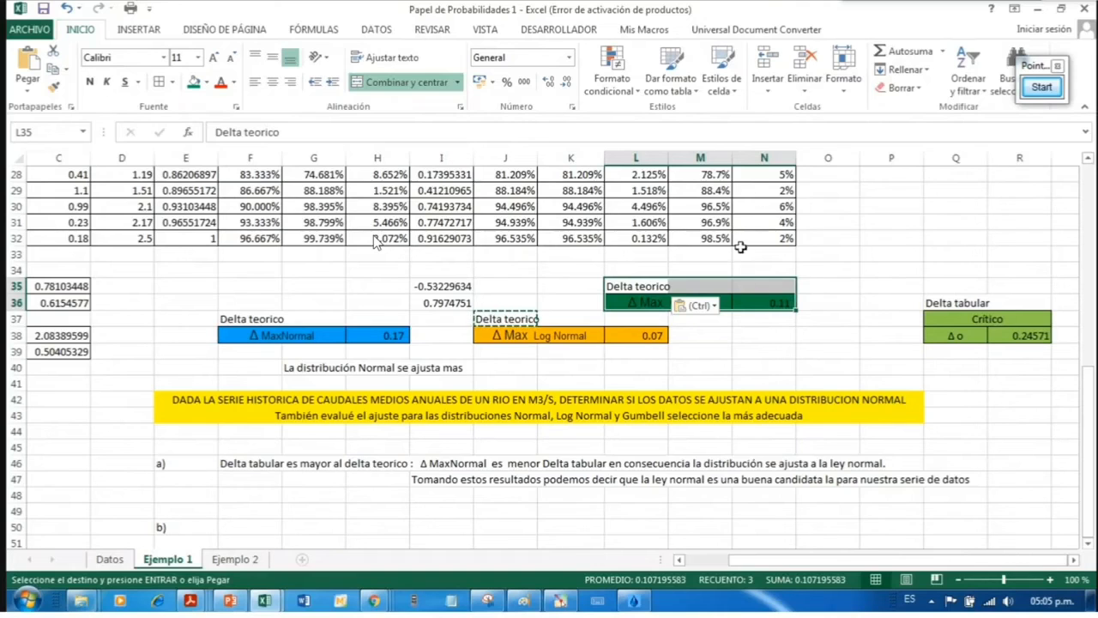
pyautogui.scroll(2, 853, 314)
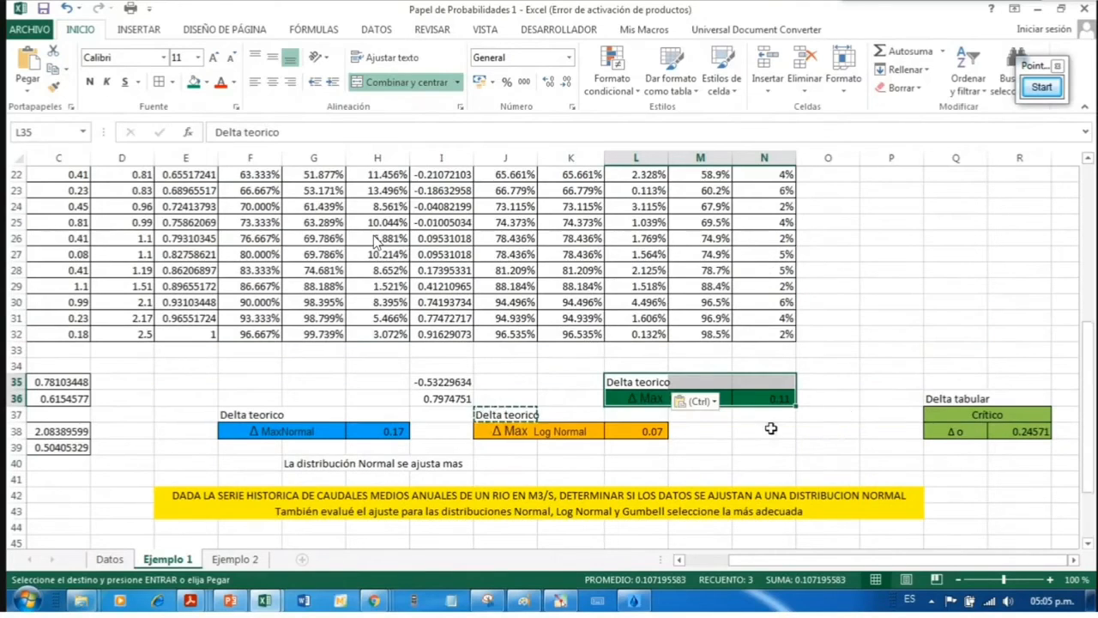
pyautogui.click(858, 367)
pyautogui.press('Escape')
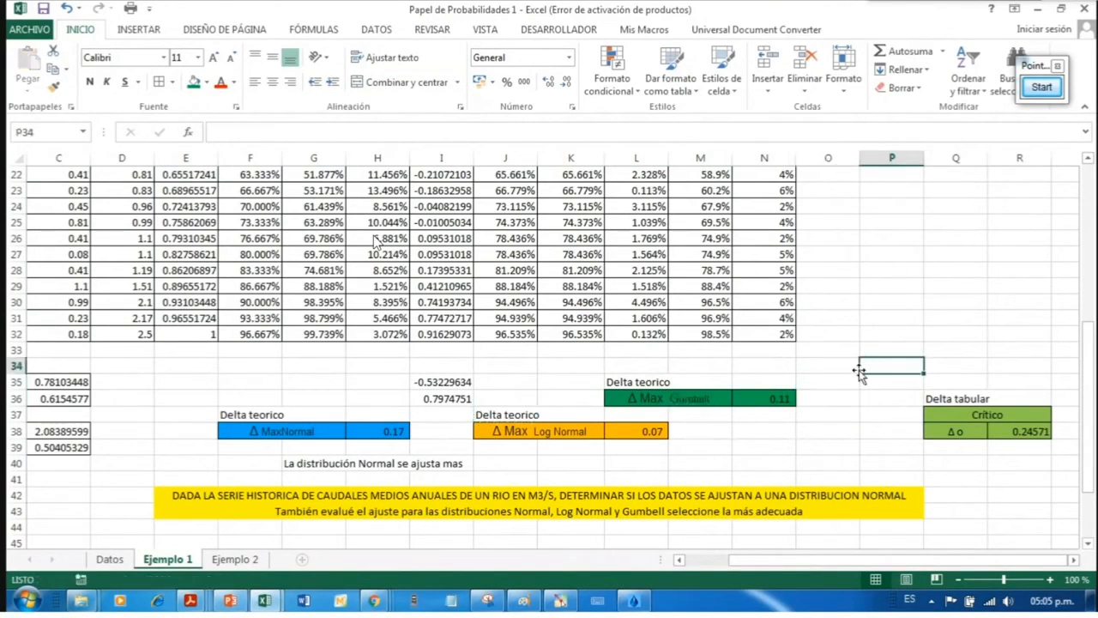
pyautogui.moveTo(637, 381); pyautogui.dragTo(781, 400)
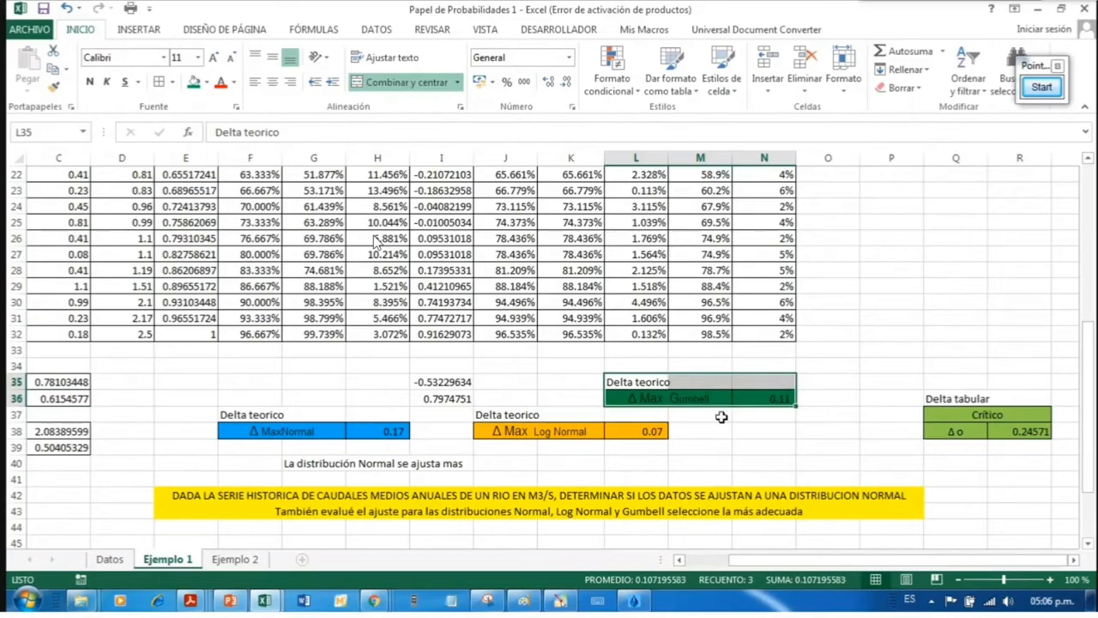
pyautogui.click(777, 399)
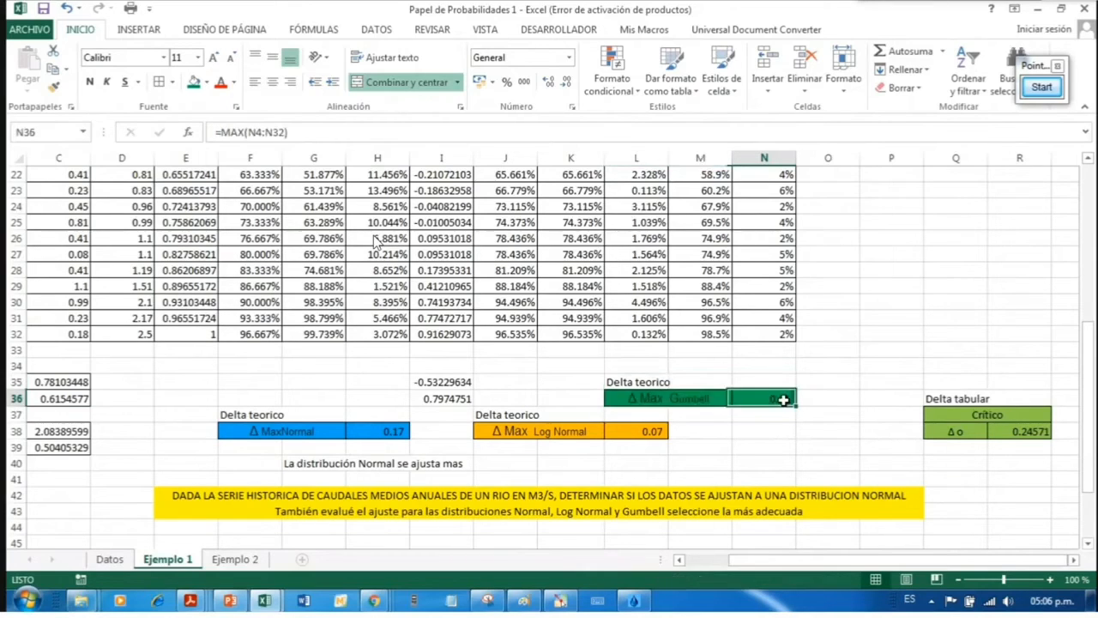
pyautogui.click(1027, 431)
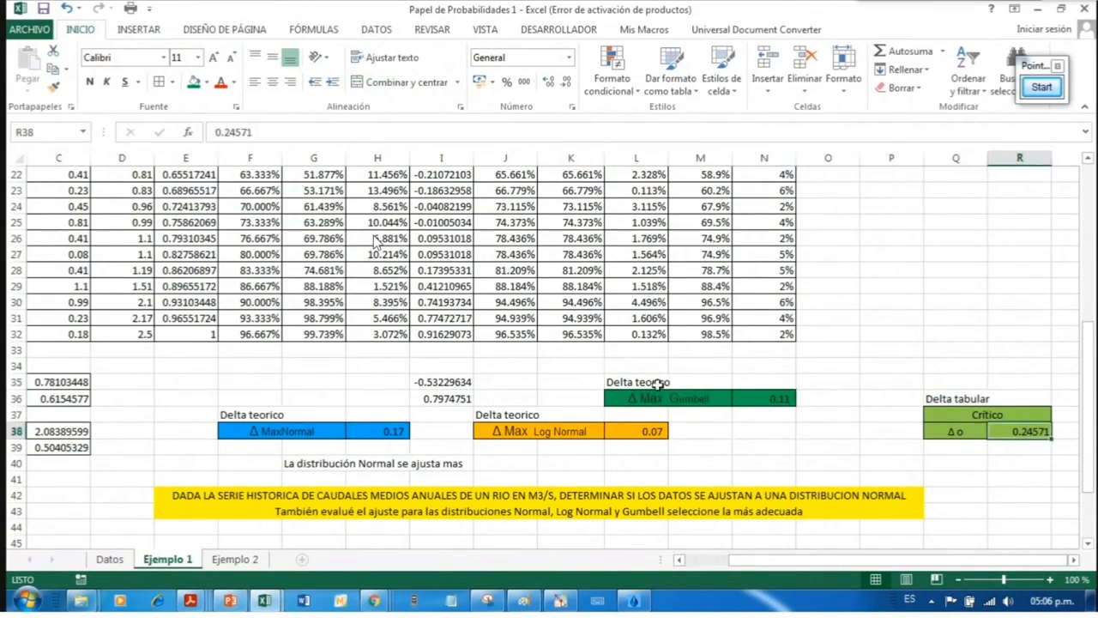
pyautogui.moveTo(658, 384); pyautogui.dragTo(790, 397)
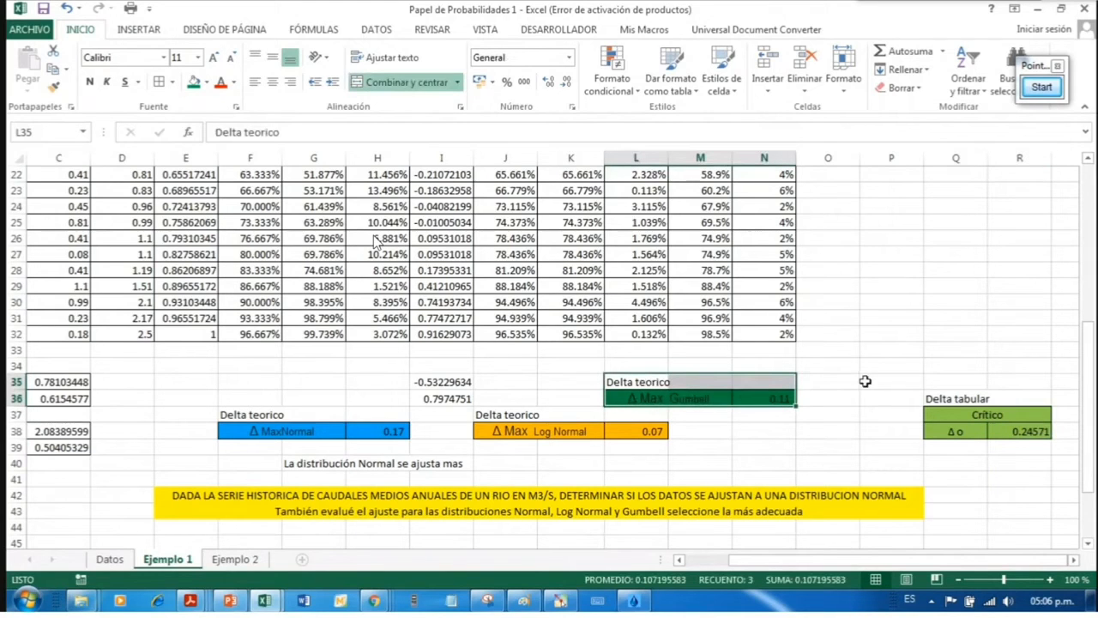
# Step: Compare the Normal, Log Normal and Gumbell theoretical deltas in rows 35 to 38 with the critical Delta tabular block in Q36:R38
pyautogui.scroll(2, 850, 408)
pyautogui.scroll(-4, 815, 386)
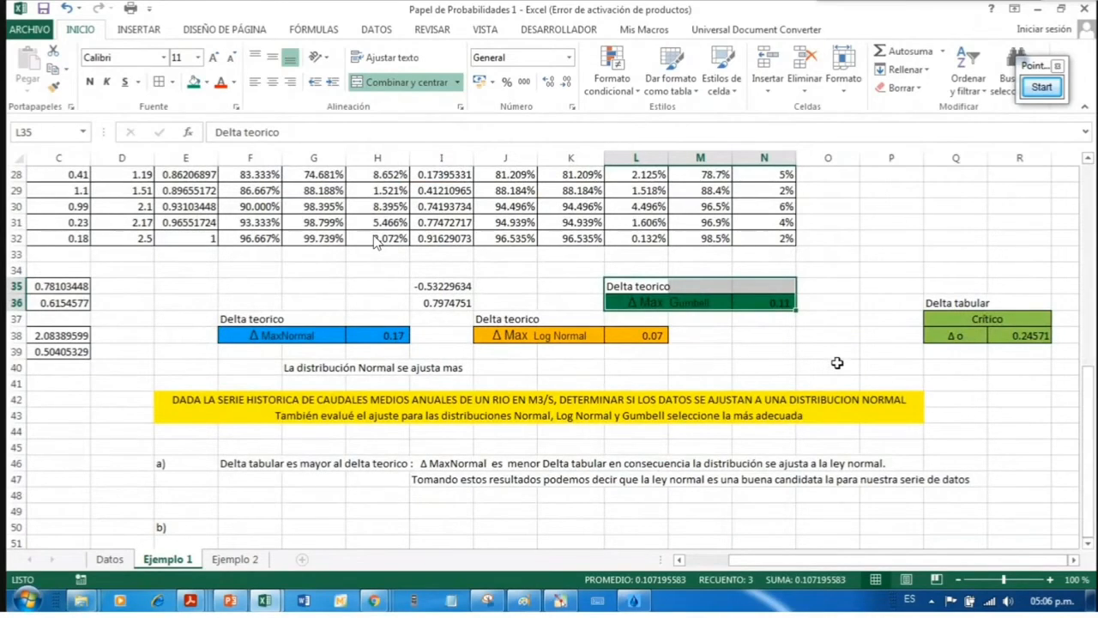
pyautogui.click(816, 340)
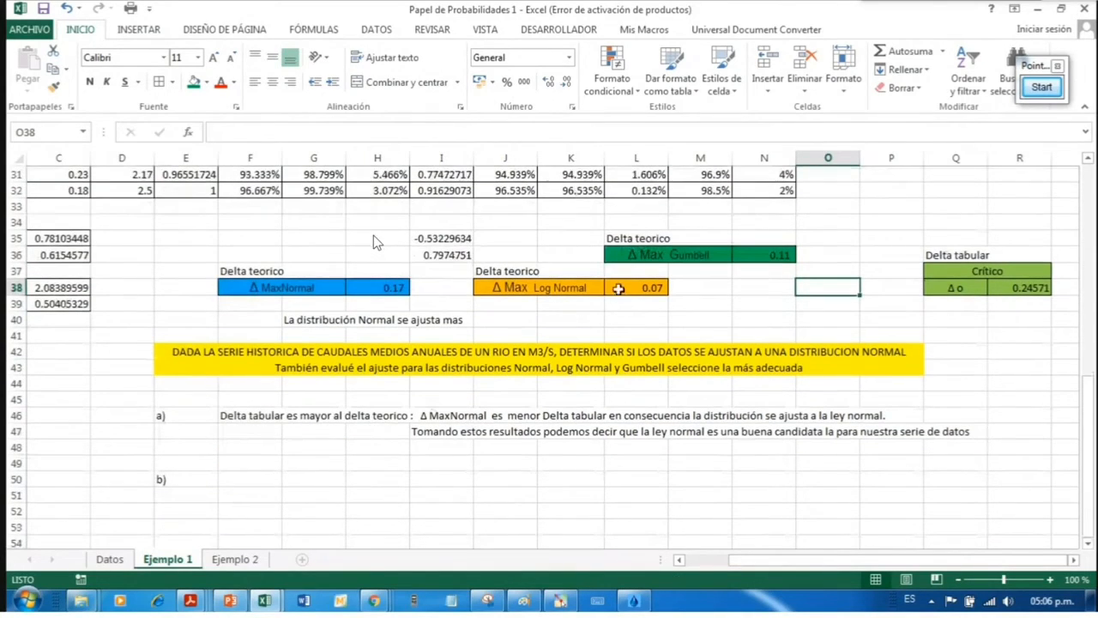
pyautogui.moveTo(257, 225); pyautogui.dragTo(820, 313)
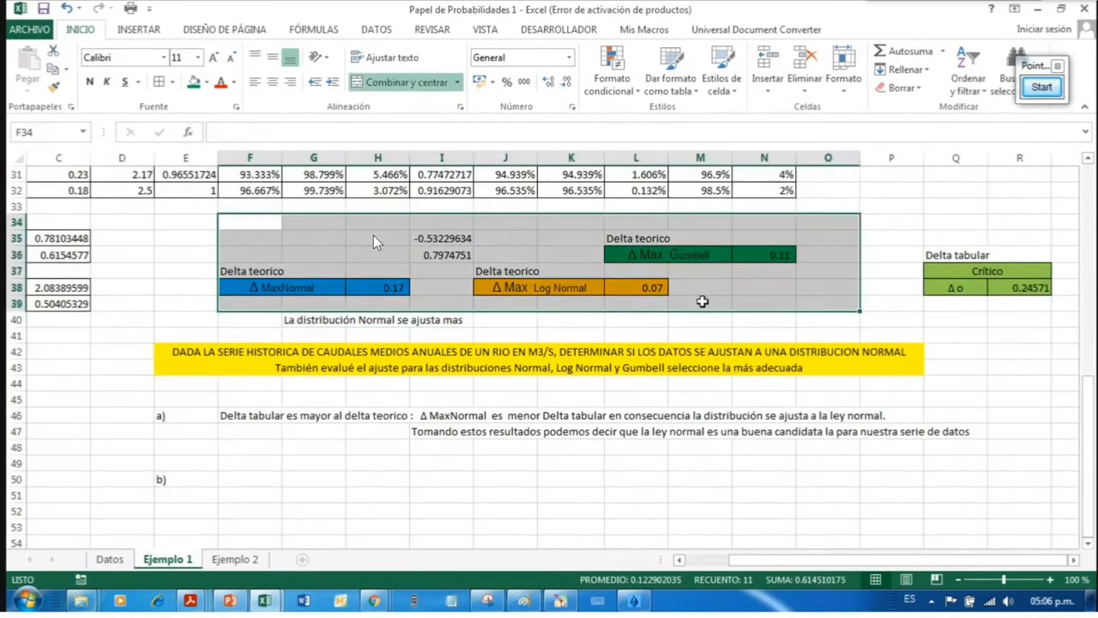
pyautogui.moveTo(939, 252); pyautogui.dragTo(979, 265)
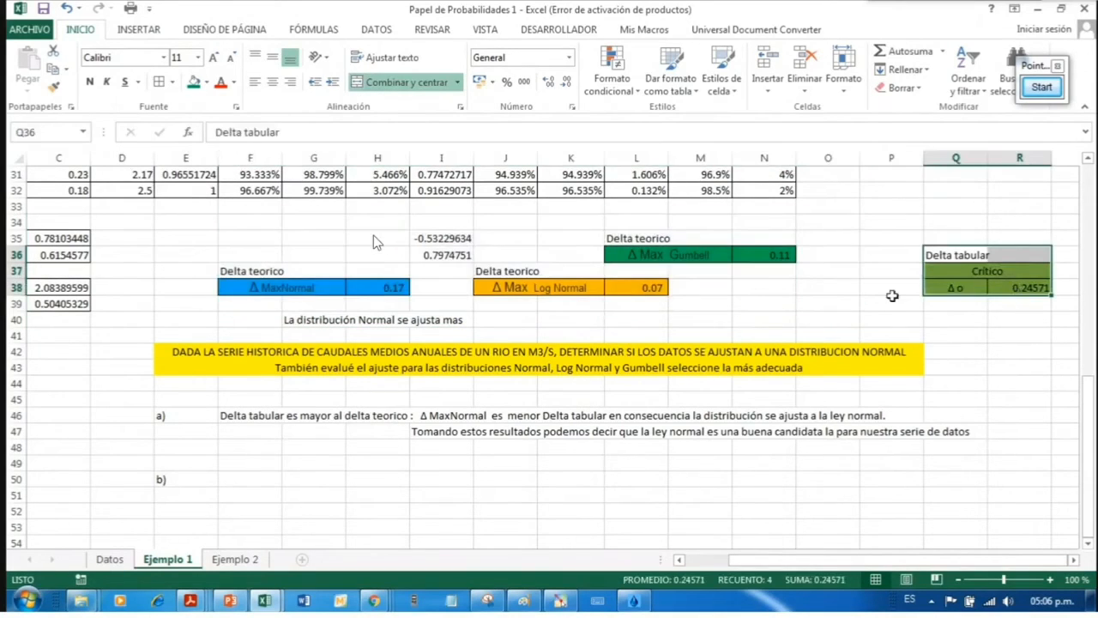
pyautogui.click(818, 306)
# Step: Review the source series of Años and unordered Q(m3/s) in B3:C32, and return to the delta results below the table
pyautogui.scroll(10, 294, 311)
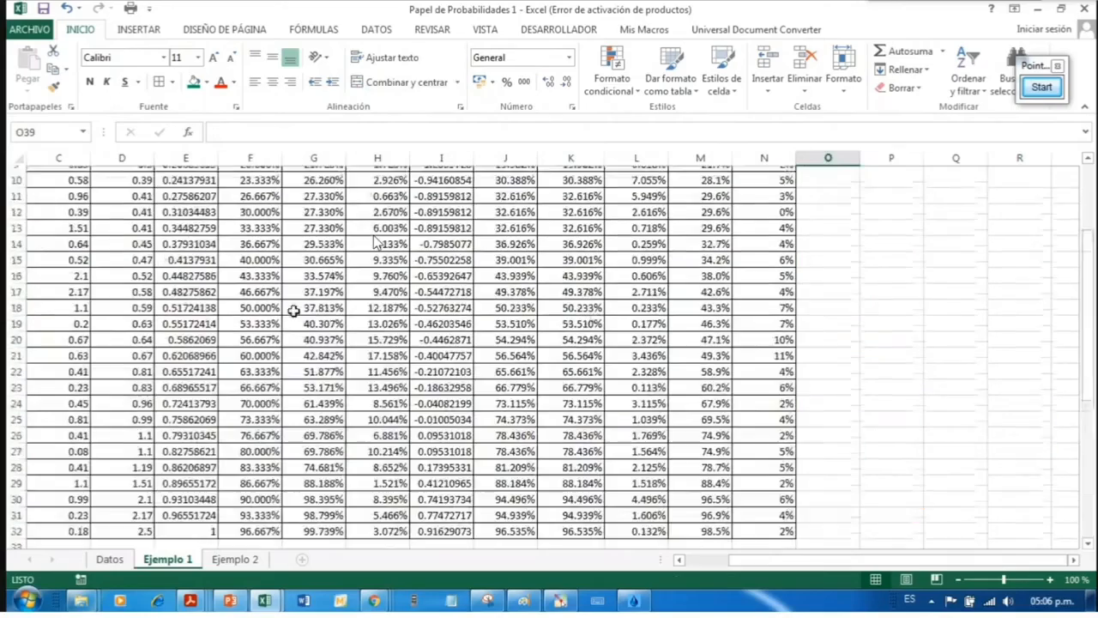
pyautogui.moveTo(59, 206); pyautogui.dragTo(58, 225)
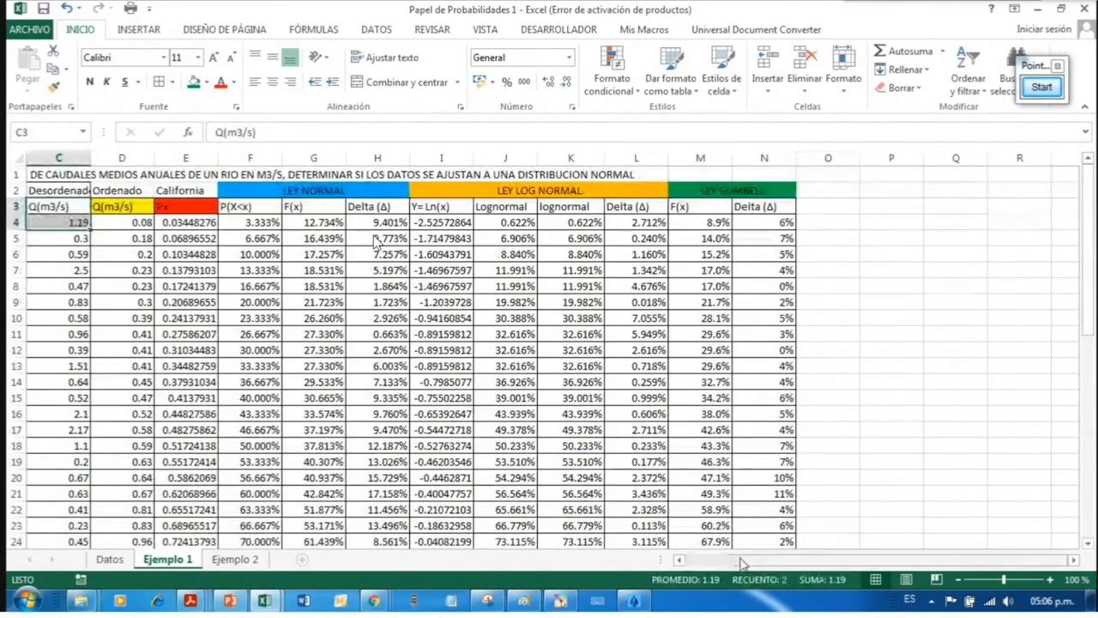
pyautogui.moveTo(740, 561); pyautogui.dragTo(694, 561)
pyautogui.moveTo(126, 213); pyautogui.dragTo(172, 527)
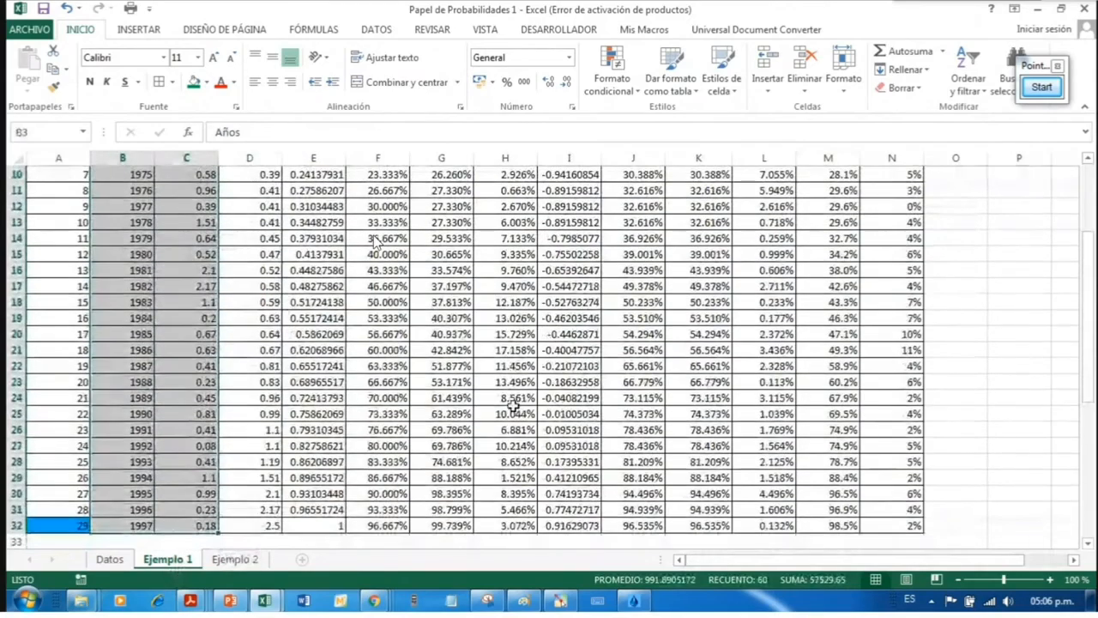
pyautogui.scroll(-3, 172, 527)
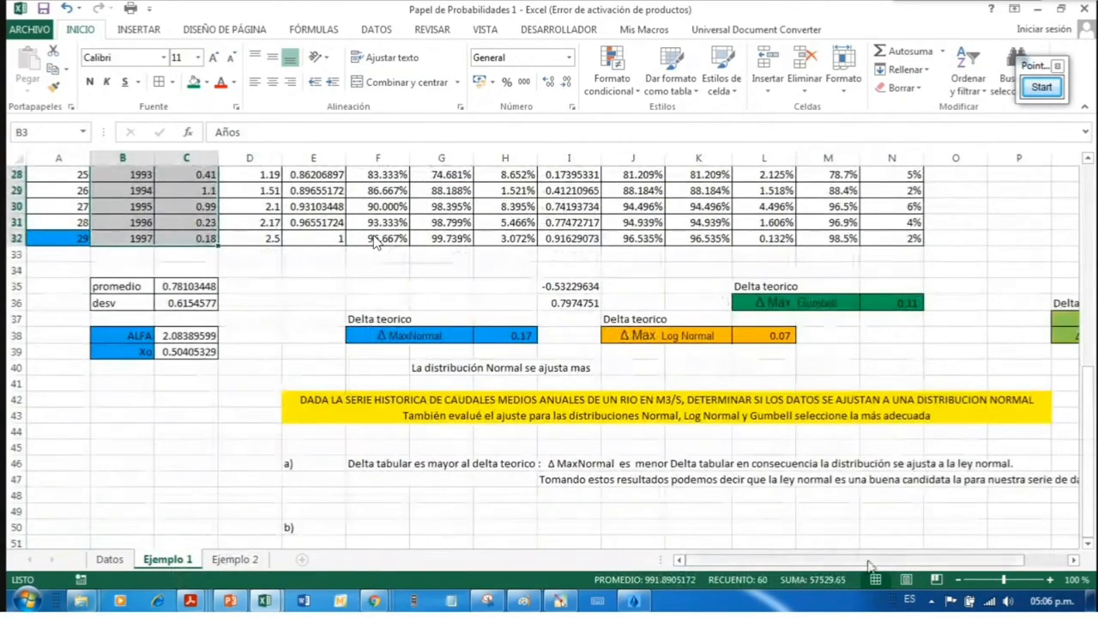
pyautogui.moveTo(892, 560); pyautogui.dragTo(917, 570)
pyautogui.scroll(-1, 676, 420)
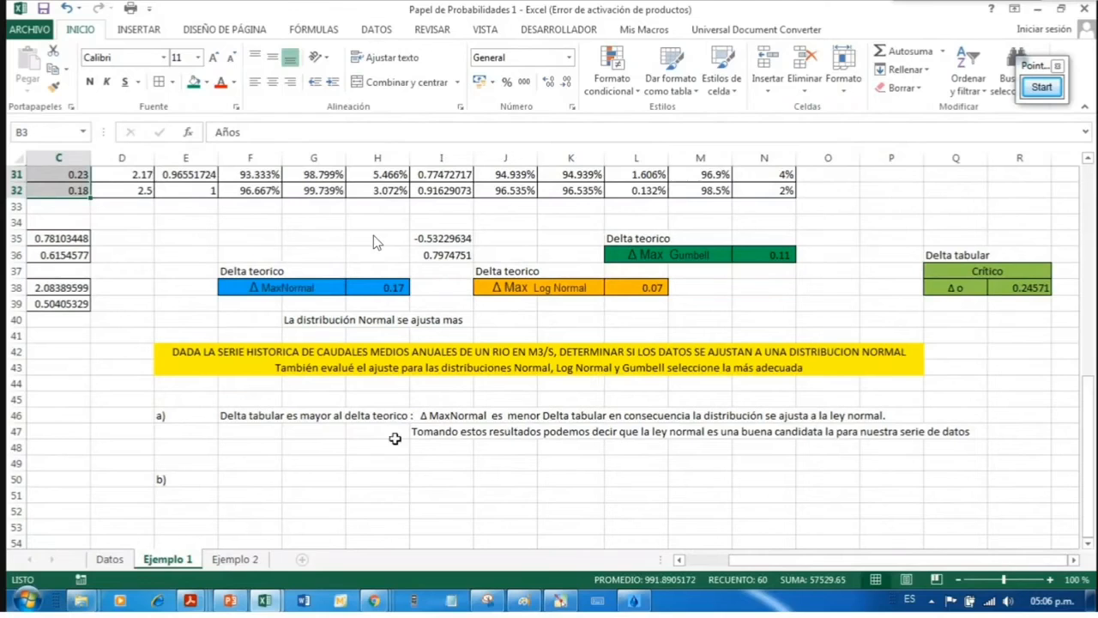
# Step: Reread the problem statement in E42 and examine the three Delta teorico results in F35:N39
pyautogui.click(322, 354)
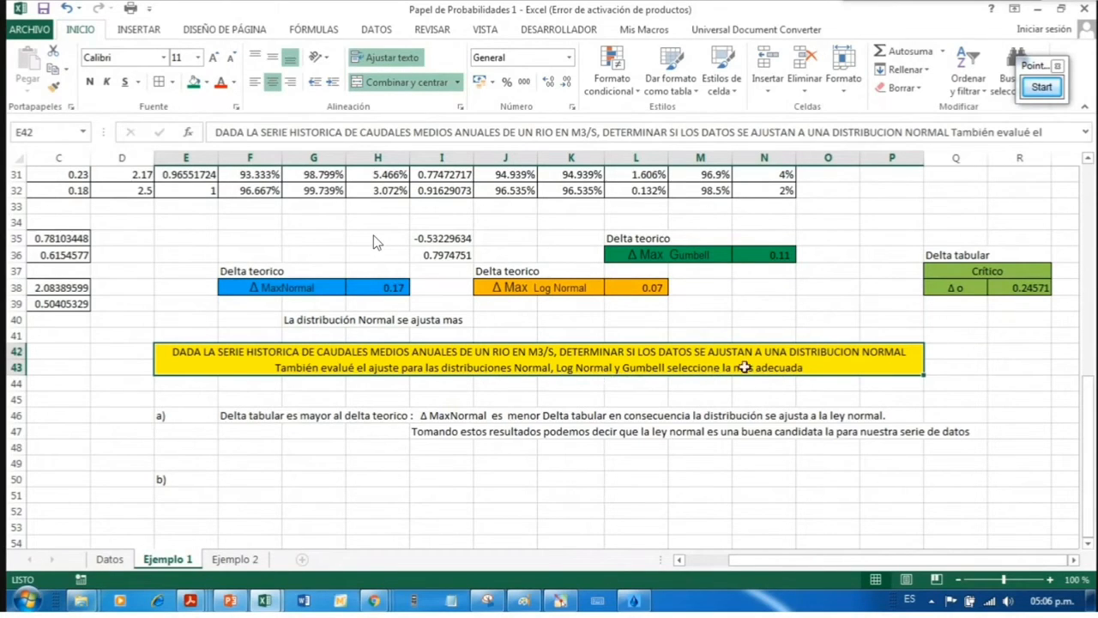
pyautogui.click(764, 292)
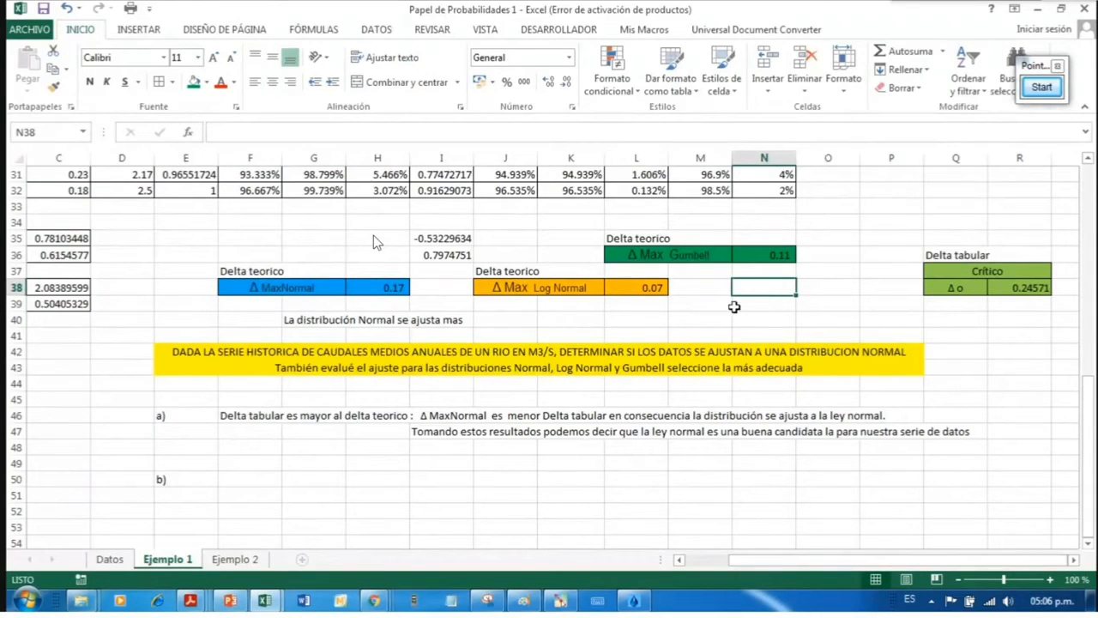
pyautogui.moveTo(280, 240); pyautogui.dragTo(775, 298)
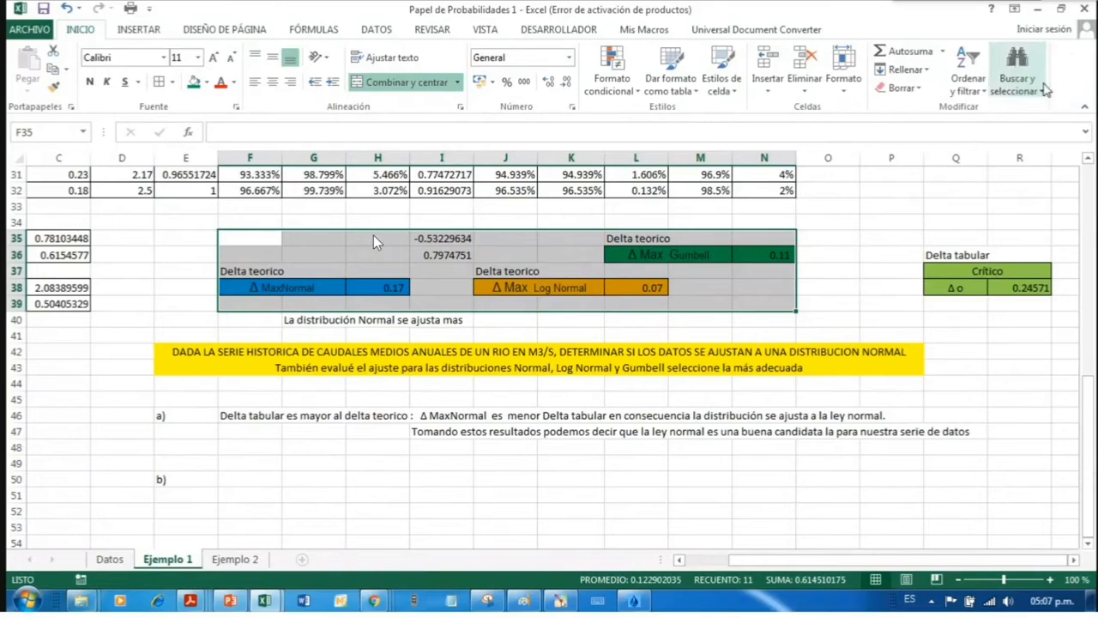
# Step: Handwrite a red on-screen list reading 1 → ΔMax, 2 → Graficas, 3 → Papel, with a curly brace in front of it
pyautogui.click(1042, 87)
pyautogui.moveTo(711, 209)
pyautogui.mouseDown()
pyautogui.moveTo(726, 230)
pyautogui.moveTo(768, 210)
pyautogui.moveTo(757, 221)
pyautogui.mouseUp()
pyautogui.moveTo(829, 192)
pyautogui.mouseDown()
pyautogui.moveTo(832, 234)
pyautogui.moveTo(850, 211)
pyautogui.moveTo(879, 202)
pyautogui.moveTo(910, 227)
pyautogui.moveTo(927, 215)
pyautogui.moveTo(911, 230)
pyautogui.mouseUp()
pyautogui.moveTo(713, 266)
pyautogui.mouseDown()
pyautogui.moveTo(749, 298)
pyautogui.moveTo(776, 269)
pyautogui.moveTo(762, 284)
pyautogui.mouseUp()
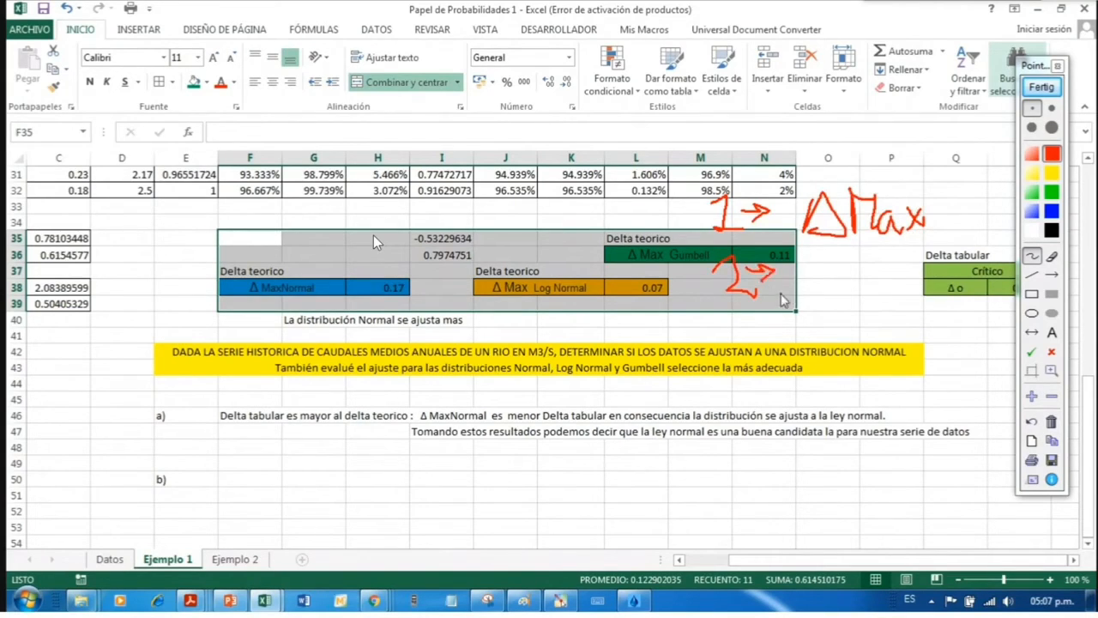
pyautogui.moveTo(827, 257)
pyautogui.mouseDown()
pyautogui.moveTo(822, 296)
pyautogui.moveTo(816, 274)
pyautogui.moveTo(869, 278)
pyautogui.moveTo(883, 292)
pyautogui.moveTo(896, 277)
pyautogui.moveTo(908, 300)
pyautogui.moveTo(920, 257)
pyautogui.moveTo(978, 283)
pyautogui.moveTo(975, 295)
pyautogui.mouseUp()
pyautogui.moveTo(726, 317)
pyautogui.mouseDown()
pyautogui.moveTo(731, 342)
pyautogui.moveTo(777, 326)
pyautogui.moveTo(769, 335)
pyautogui.moveTo(825, 355)
pyautogui.mouseUp()
pyautogui.moveTo(826, 310); pyautogui.dragTo(847, 319)
pyautogui.moveTo(861, 324)
pyautogui.mouseDown()
pyautogui.moveTo(856, 343)
pyautogui.moveTo(875, 369)
pyautogui.moveTo(896, 329)
pyautogui.moveTo(949, 342)
pyautogui.mouseUp()
pyautogui.moveTo(732, 175)
pyautogui.mouseDown()
pyautogui.moveTo(685, 292)
pyautogui.moveTo(700, 419)
pyautogui.mouseUp()
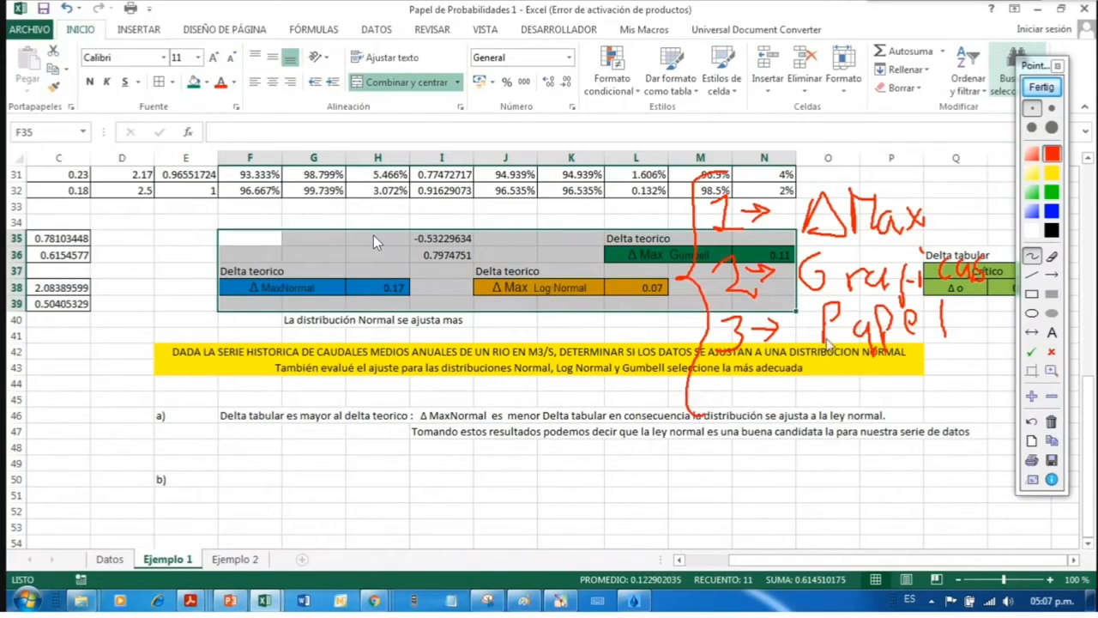
# Step: Frame the ΔMax and Graficas items with a red rectangle and leave the screen annotation mode
pyautogui.click(1032, 293)
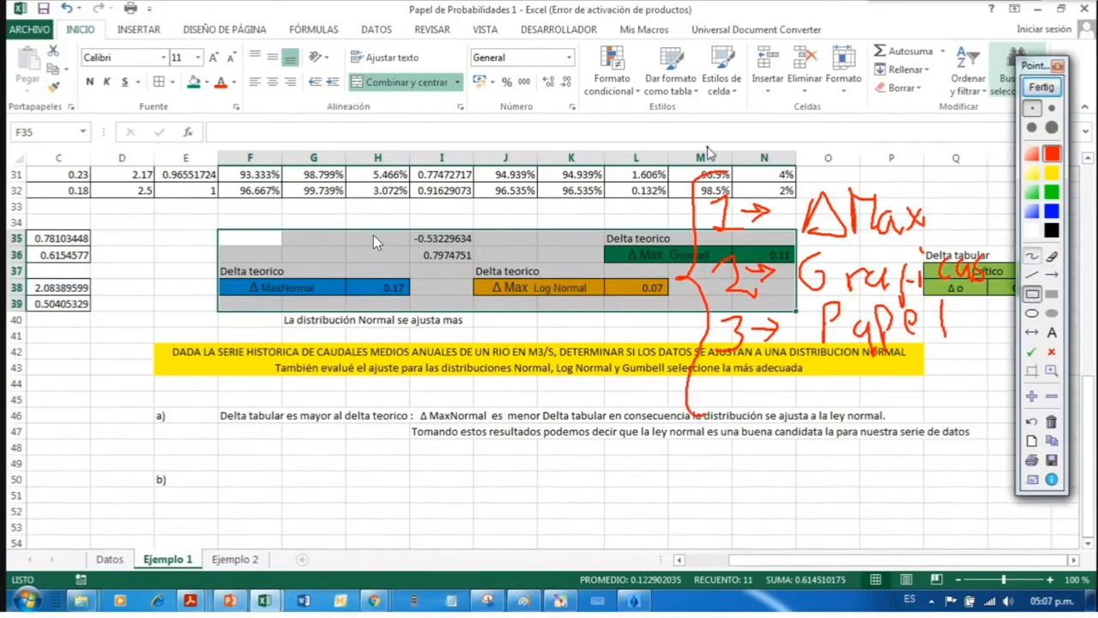
pyautogui.moveTo(695, 169); pyautogui.dragTo(998, 303)
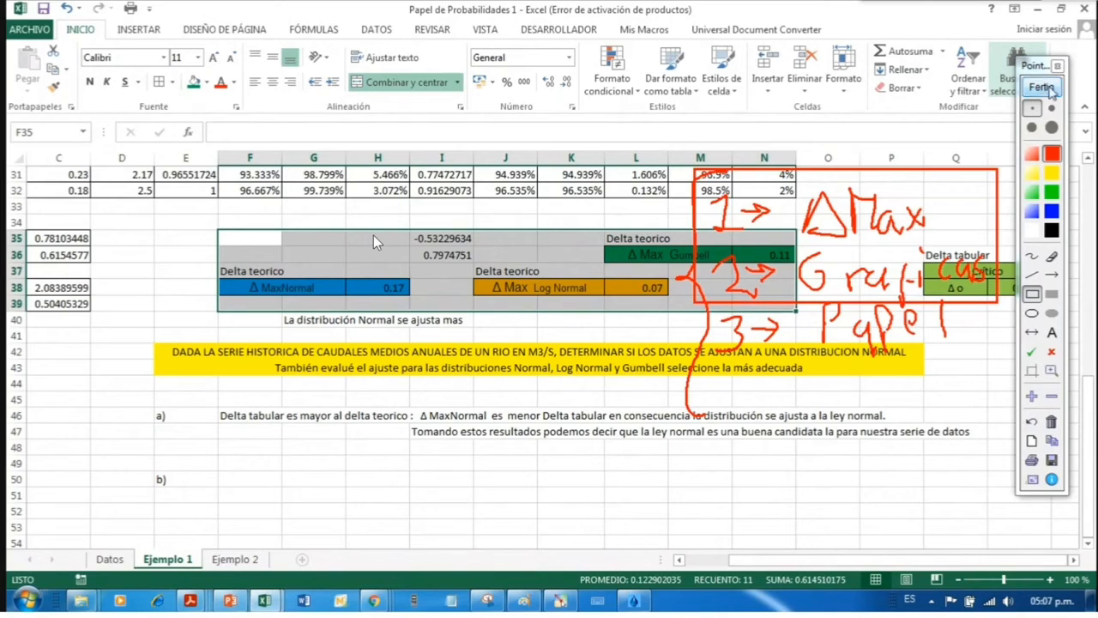
pyautogui.click(1042, 87)
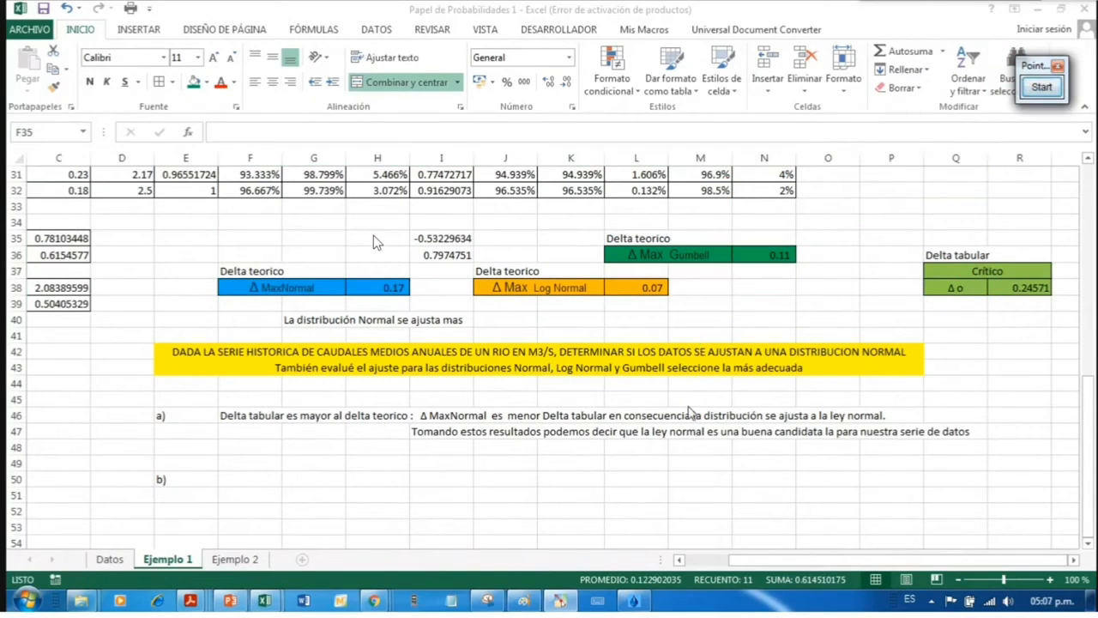
# Step: Compare the Δ MaxNormal result in F38:H38 with the Δ Max Gumbell result in L36:N36
pyautogui.click(526, 455)
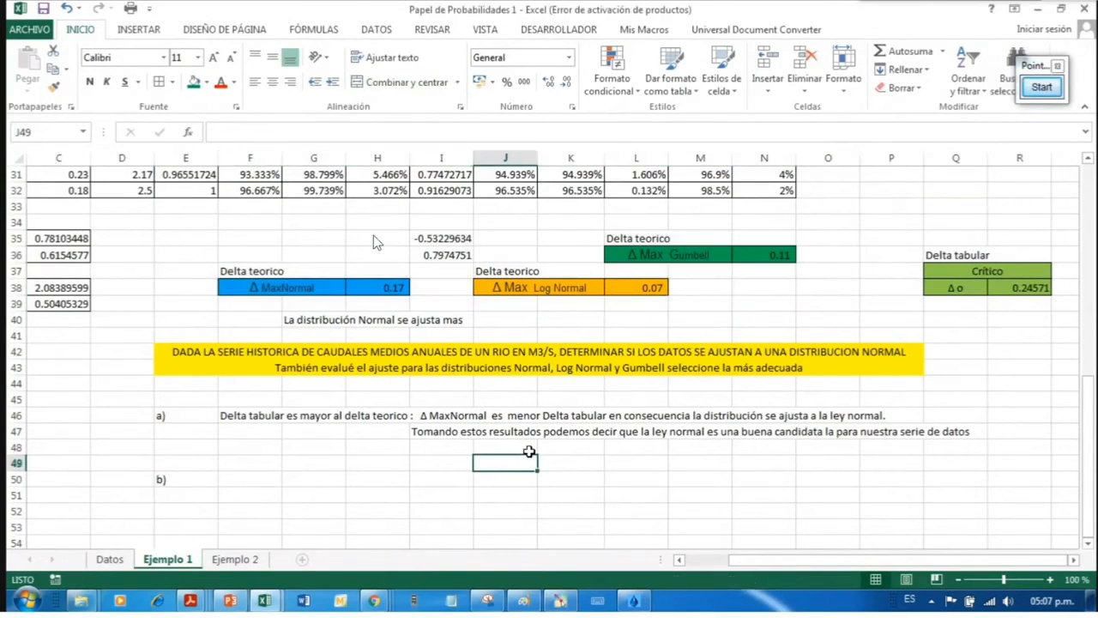
pyautogui.scroll(1, 581, 417)
pyautogui.scroll(-3, 610, 412)
pyautogui.scroll(3, 612, 412)
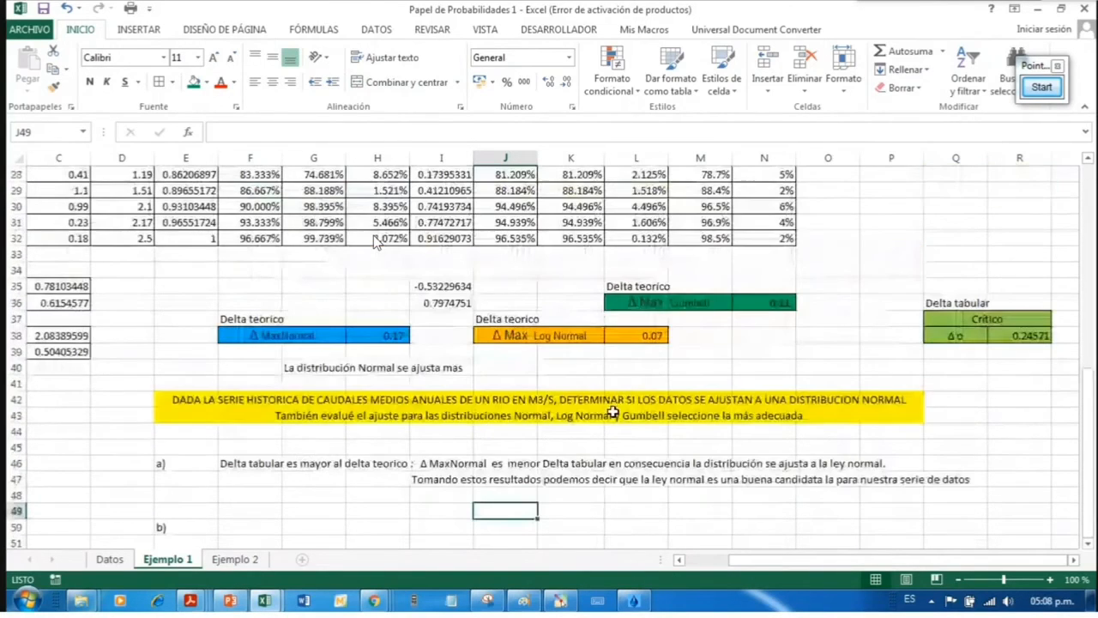
pyautogui.click(745, 369)
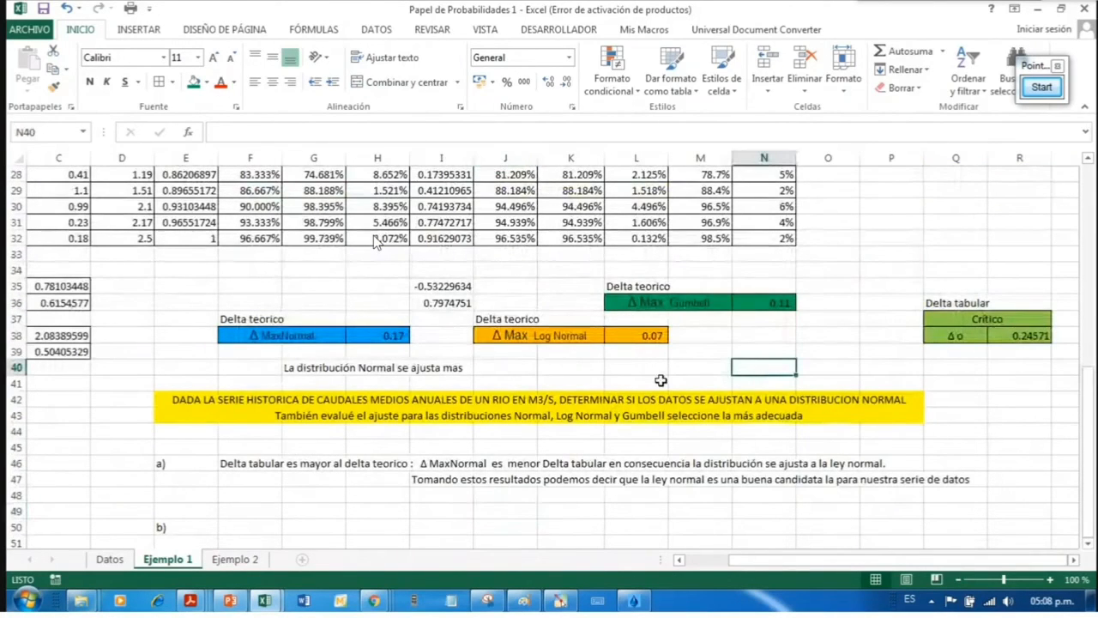
pyautogui.click(307, 338)
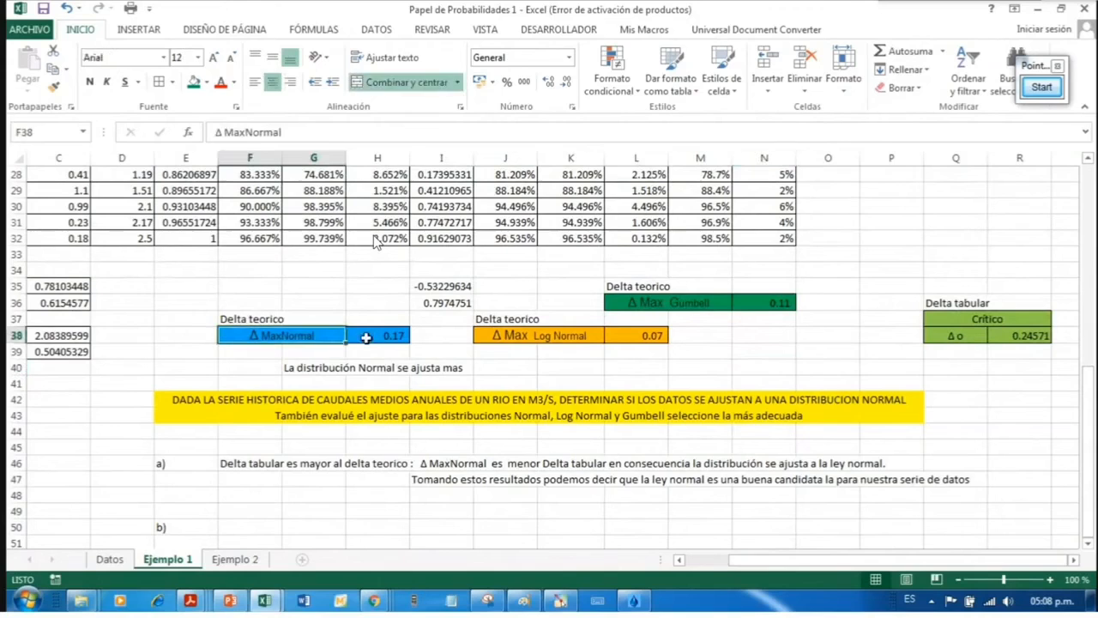
pyautogui.click(366, 338)
pyautogui.click(750, 341)
pyautogui.click(675, 305)
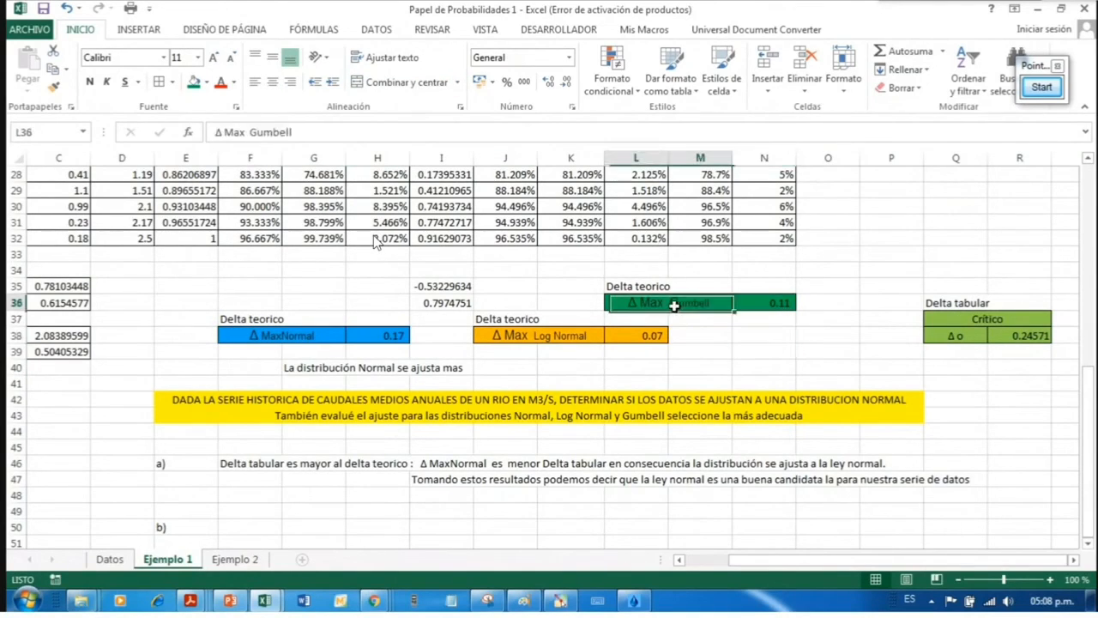
pyautogui.click(774, 351)
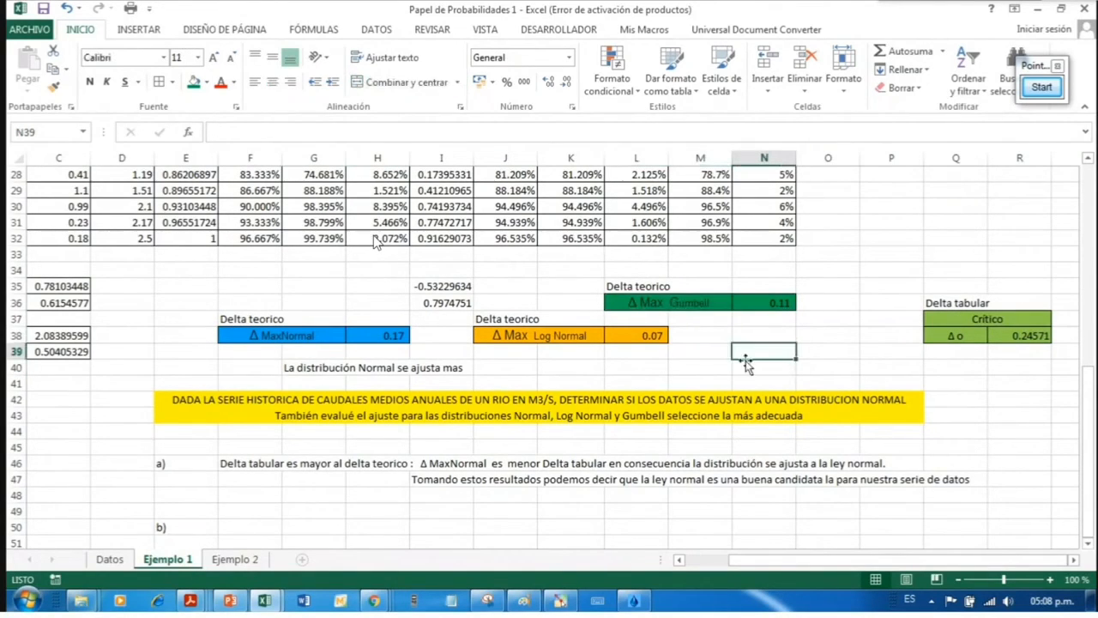
pyautogui.click(387, 335)
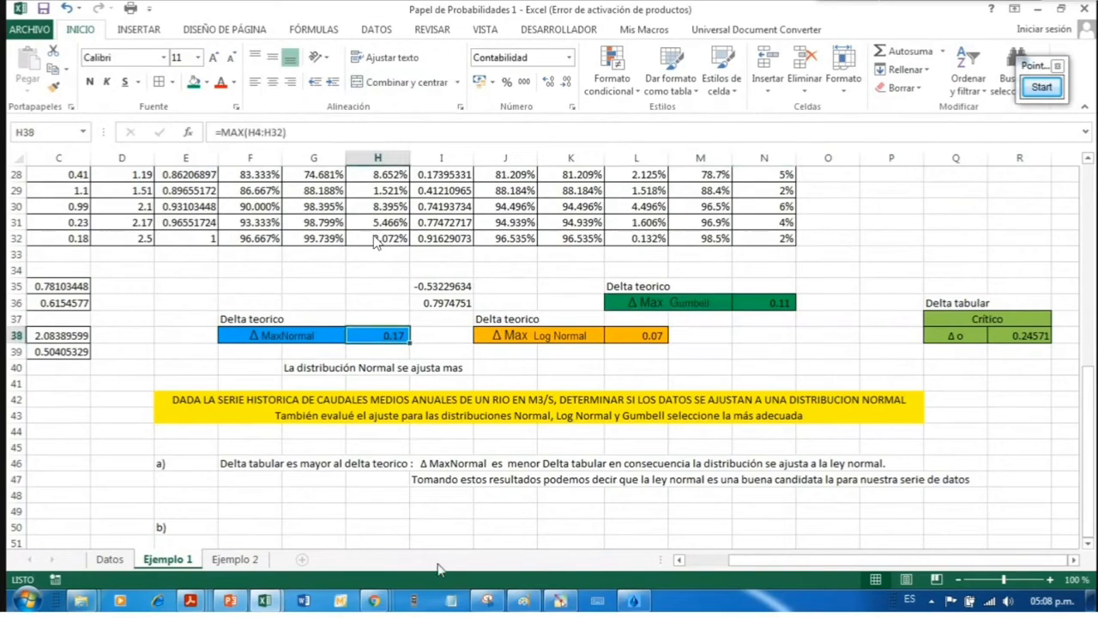
# Step: Annotate the screen with red vertical and horizontal graph axes tipped with arrowheads, beside the Gumbell column
pyautogui.click(562, 601)
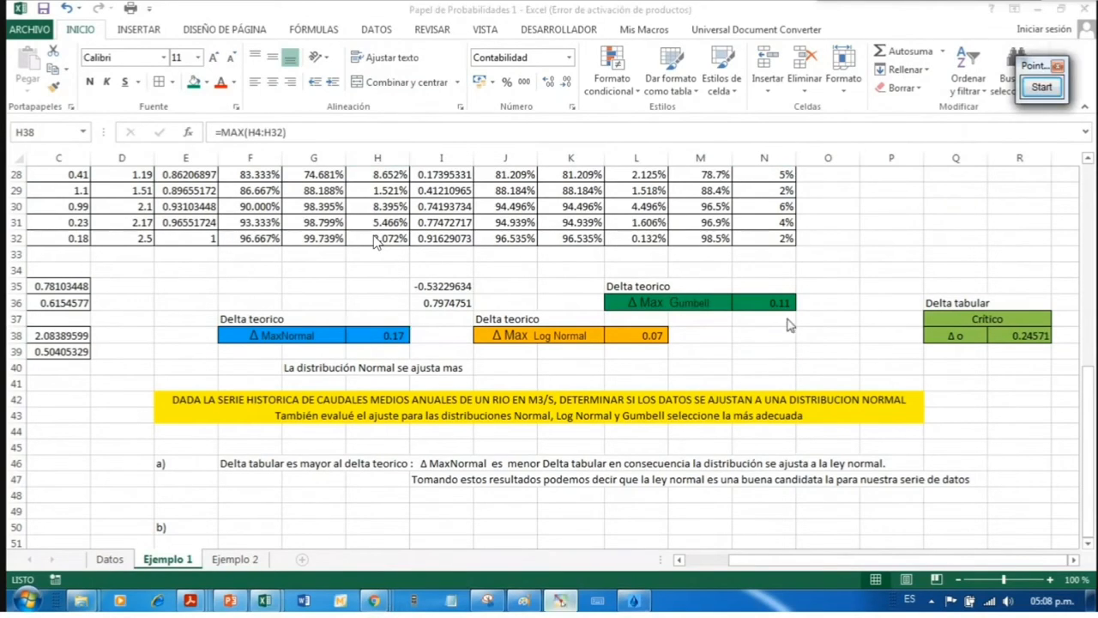
pyautogui.click(1042, 87)
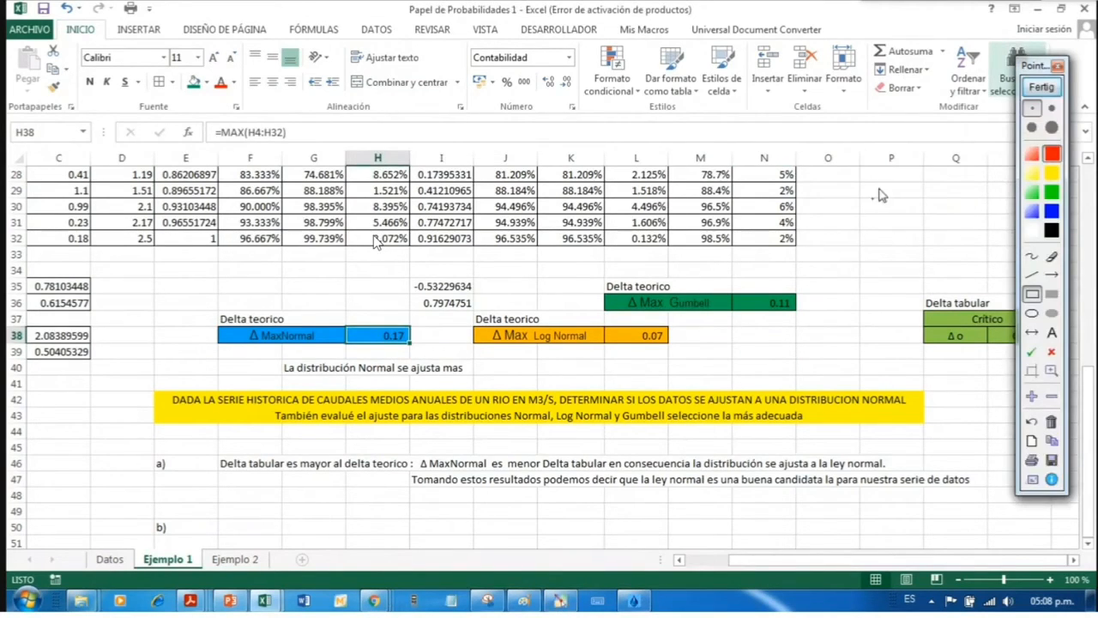
pyautogui.click(1032, 275)
pyautogui.moveTo(798, 163)
pyautogui.mouseDown()
pyautogui.moveTo(799, 275)
pyautogui.moveTo(988, 273)
pyautogui.mouseUp()
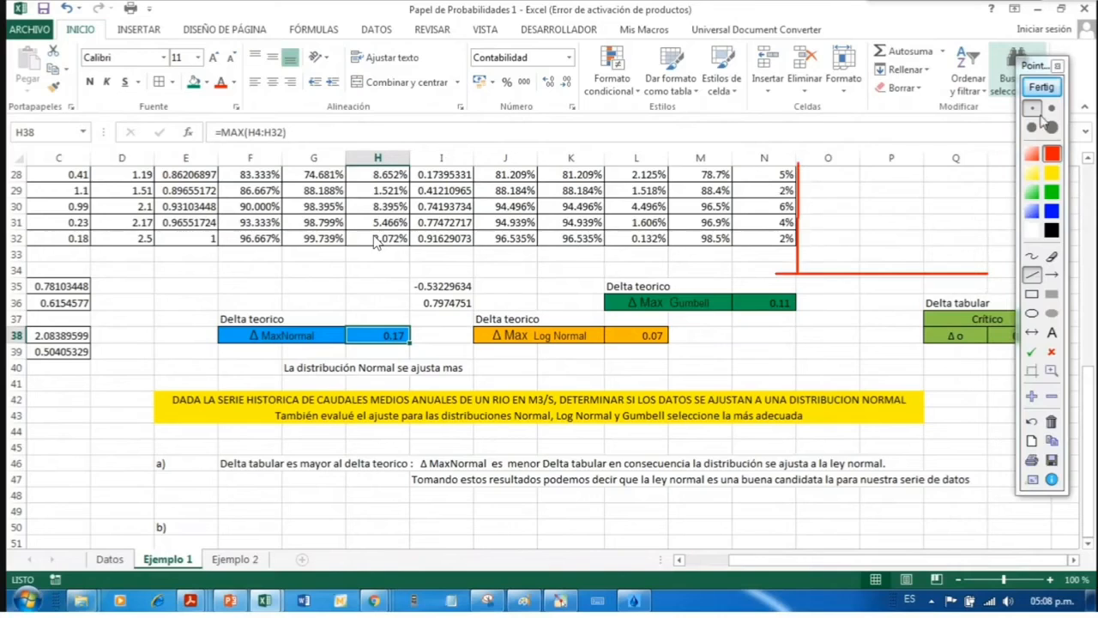
pyautogui.click(1032, 255)
pyautogui.moveTo(791, 178)
pyautogui.mouseDown()
pyautogui.moveTo(798, 163)
pyautogui.moveTo(808, 176)
pyautogui.mouseUp()
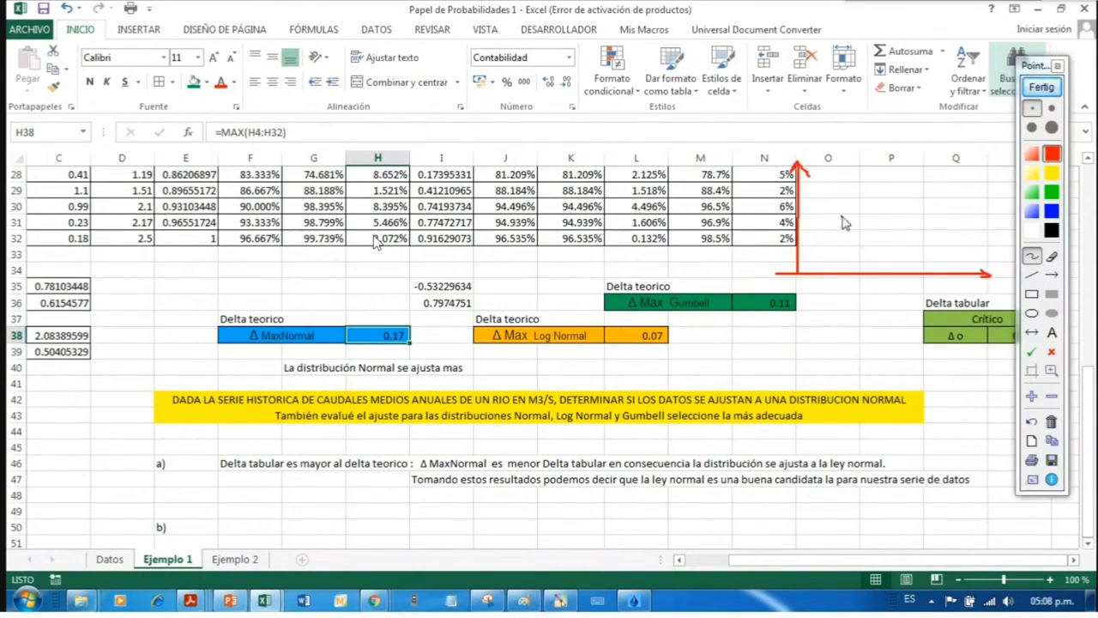
# Step: Mark four scattered x points inside the axes and draw a rising straight fit line between them
pyautogui.moveTo(846, 211)
pyautogui.mouseDown()
pyautogui.moveTo(836, 221)
pyautogui.moveTo(902, 234)
pyautogui.mouseUp()
pyautogui.moveTo(903, 176); pyautogui.dragTo(893, 187)
pyautogui.moveTo(956, 183); pyautogui.dragTo(959, 196)
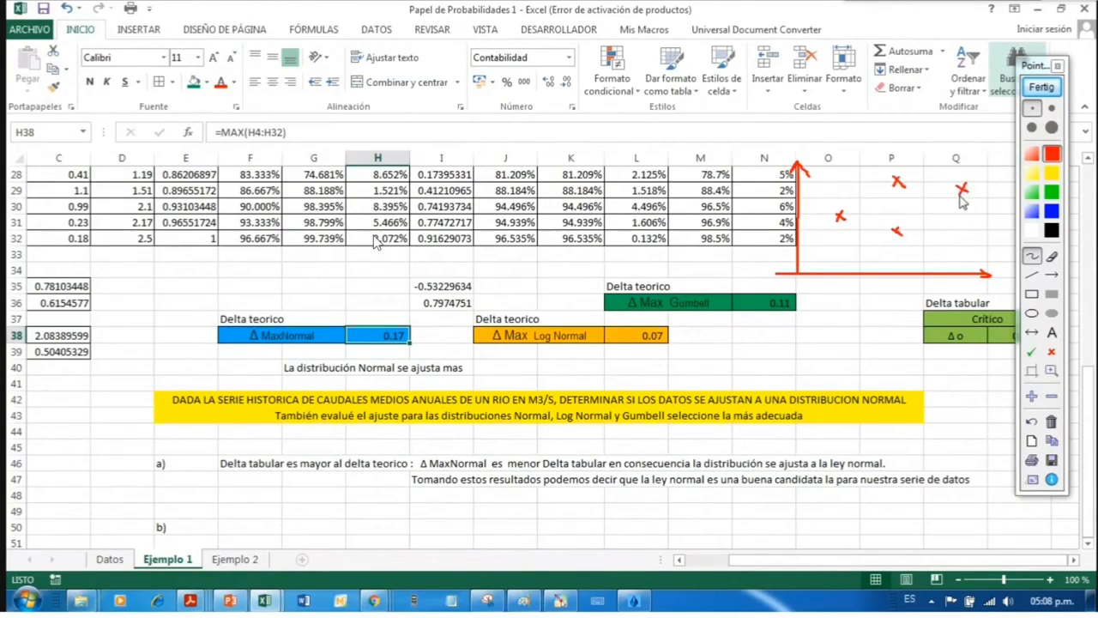
pyautogui.click(1033, 275)
pyautogui.moveTo(805, 254); pyautogui.dragTo(991, 151)
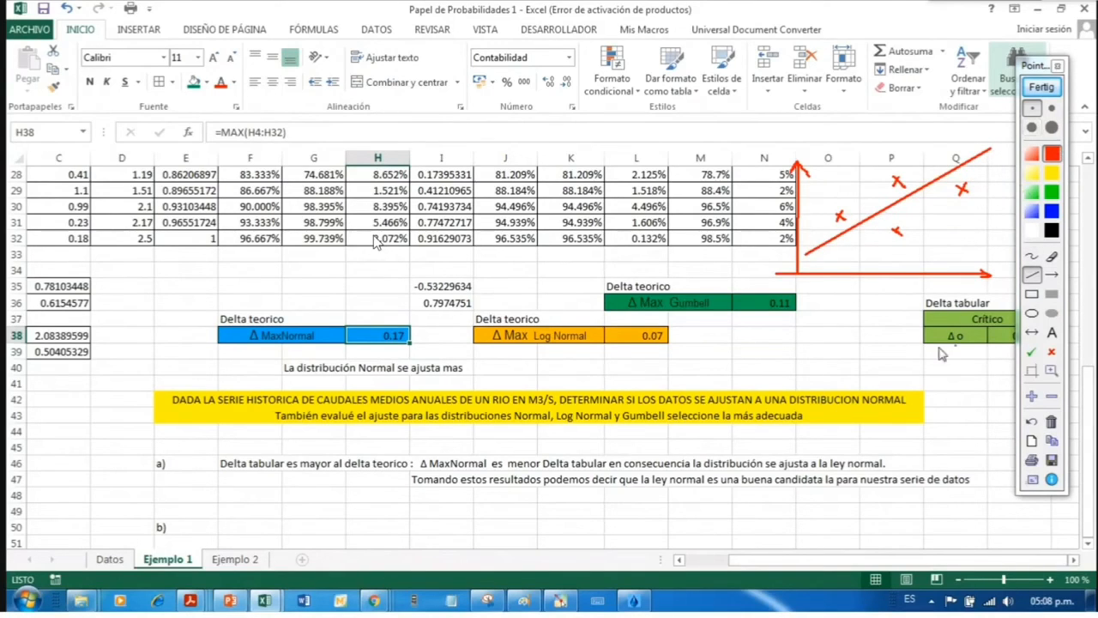
# Step: Handwrite R²=1 in red below the graph sketch and underline it, ending the underline with an x
pyautogui.click(1033, 256)
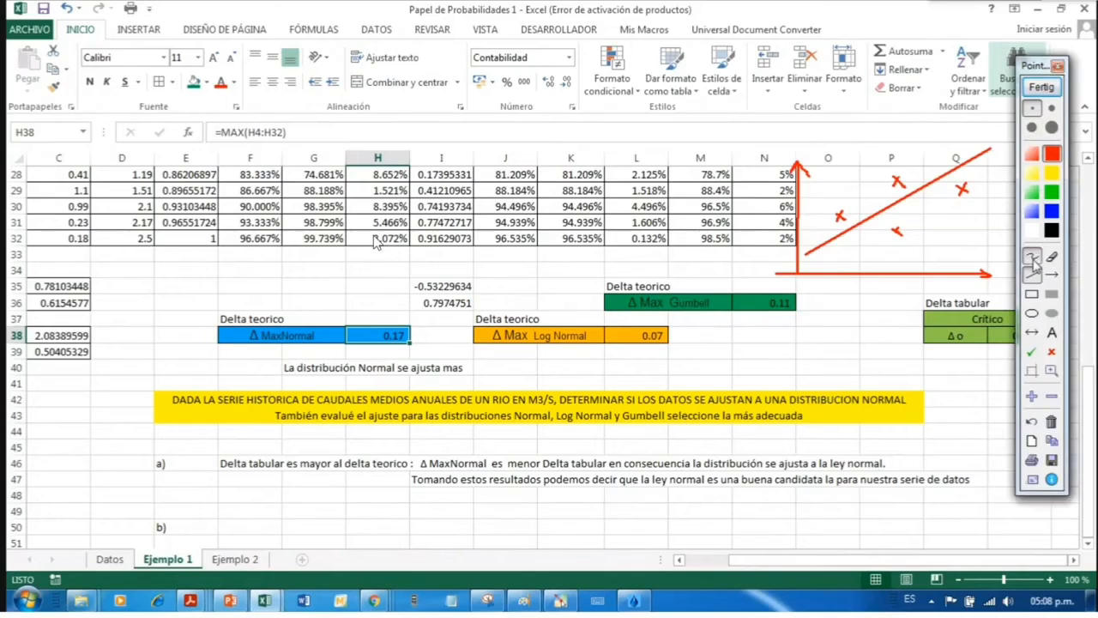
pyautogui.moveTo(771, 360)
pyautogui.mouseDown()
pyautogui.moveTo(776, 334)
pyautogui.moveTo(782, 357)
pyautogui.moveTo(791, 340)
pyautogui.moveTo(809, 345)
pyautogui.mouseUp()
pyautogui.moveTo(796, 354)
pyautogui.mouseDown()
pyautogui.moveTo(822, 325)
pyautogui.moveTo(833, 367)
pyautogui.mouseUp()
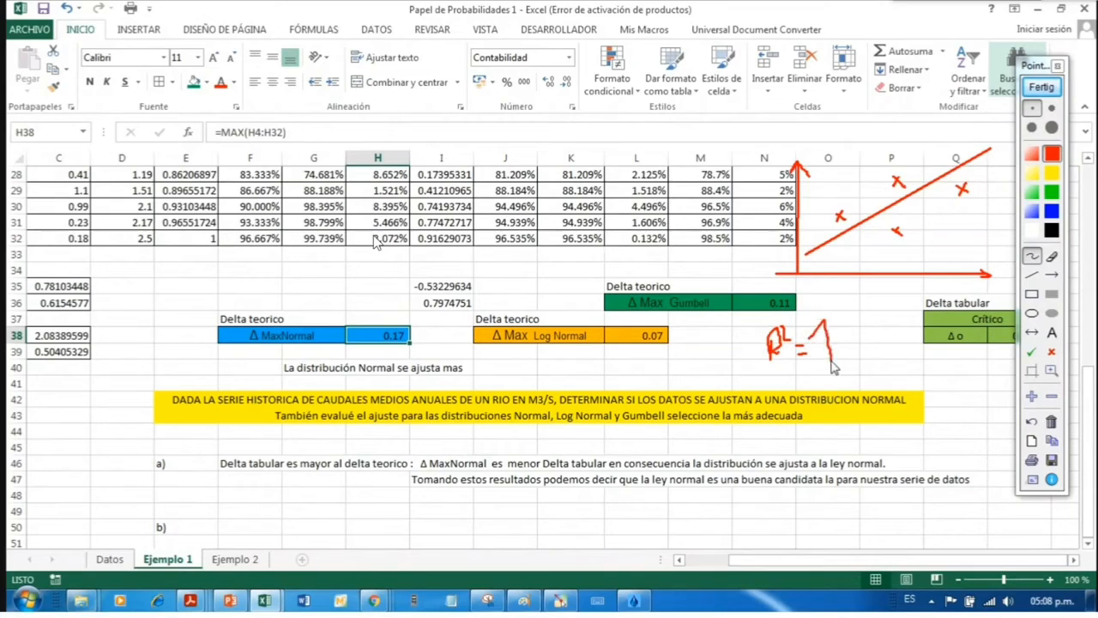
pyautogui.moveTo(757, 375)
pyautogui.mouseDown()
pyautogui.moveTo(853, 367)
pyautogui.moveTo(852, 383)
pyautogui.mouseUp()
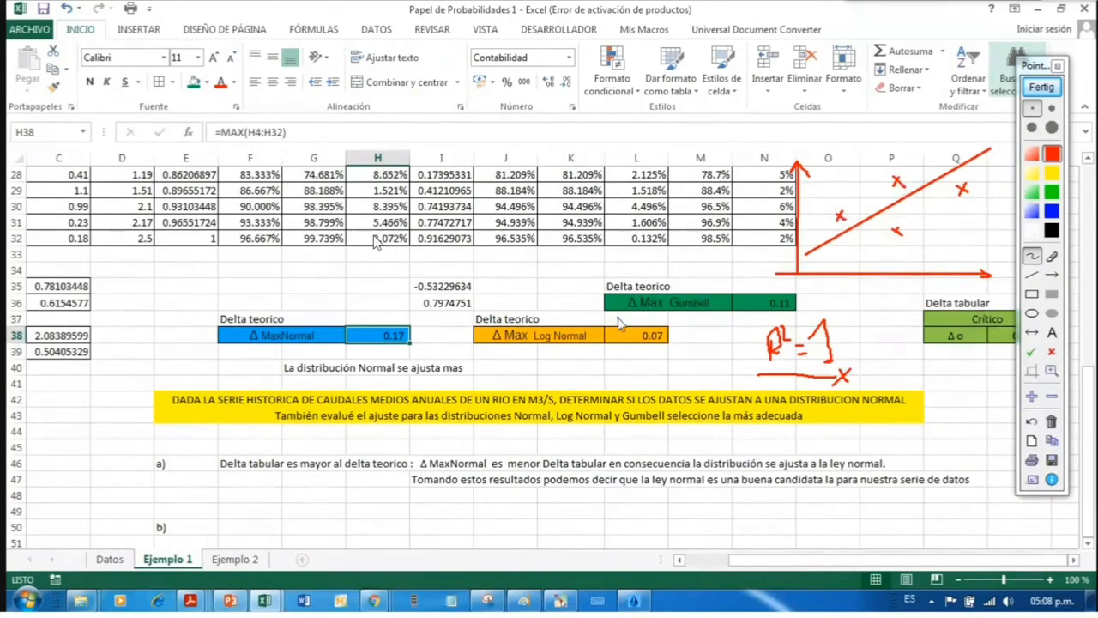
# Step: Clear the red graph sketch and R²=1 annotations from the screen
pyautogui.moveTo(874, 183); pyautogui.dragTo(882, 211)
pyautogui.click(1032, 423)
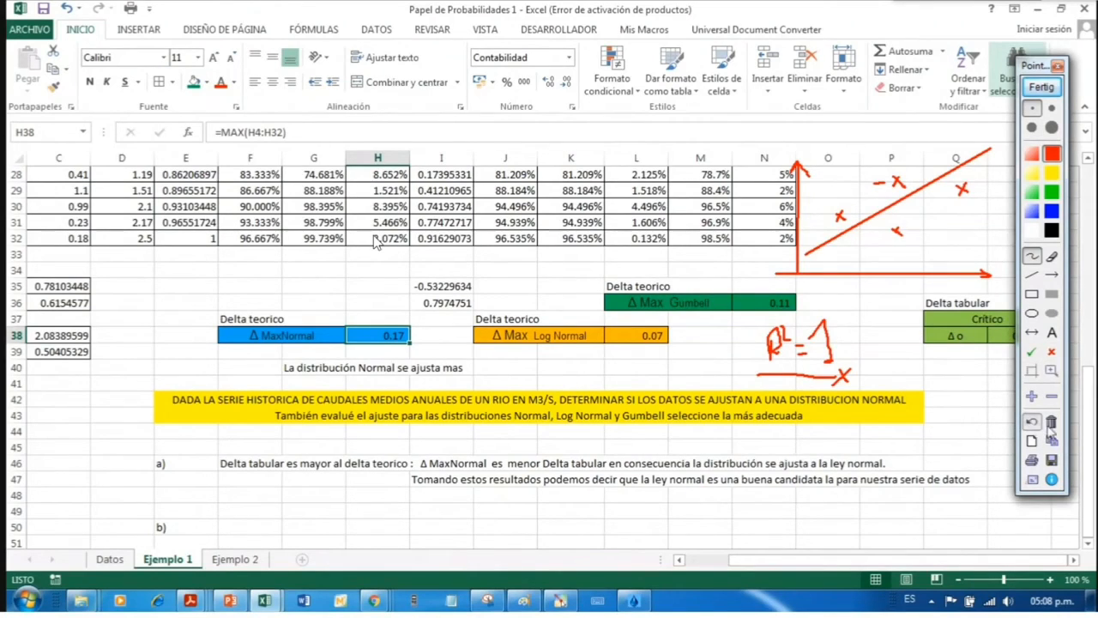
pyautogui.click(1052, 423)
# Step: Draw new red graph axes tipped with arrowheads and a rising fit line beside the Gumbell column
pyautogui.click(1033, 276)
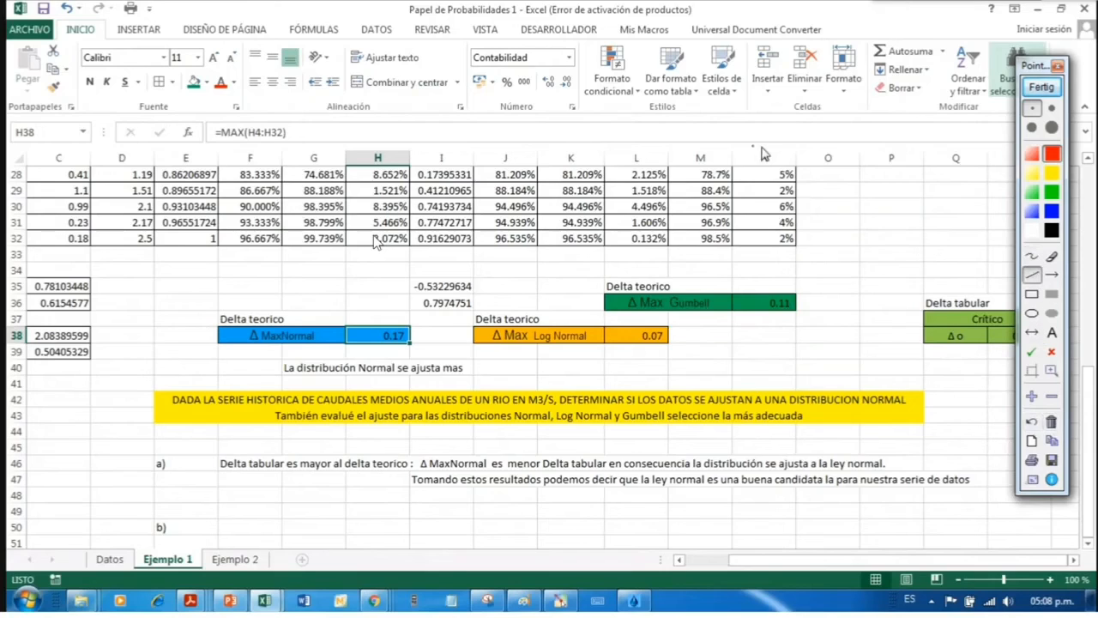
pyautogui.moveTo(820, 135)
pyautogui.mouseDown()
pyautogui.moveTo(819, 273)
pyautogui.moveTo(1020, 266)
pyautogui.moveTo(989, 259)
pyautogui.mouseUp()
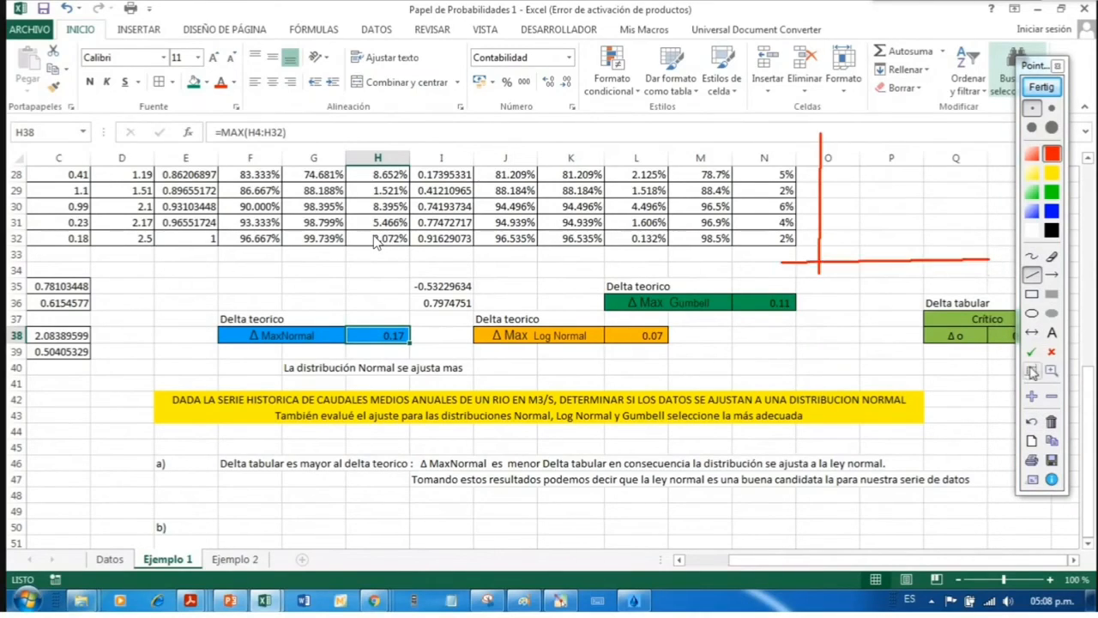
pyautogui.click(1033, 256)
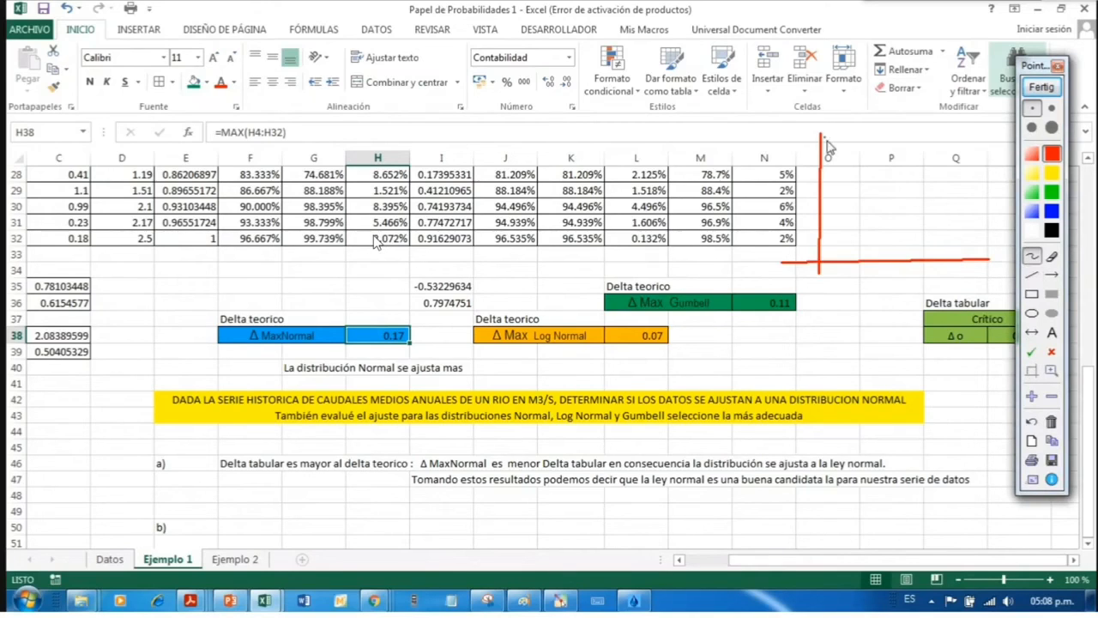
pyautogui.moveTo(975, 253)
pyautogui.mouseDown()
pyautogui.moveTo(989, 258)
pyautogui.moveTo(979, 264)
pyautogui.mouseUp()
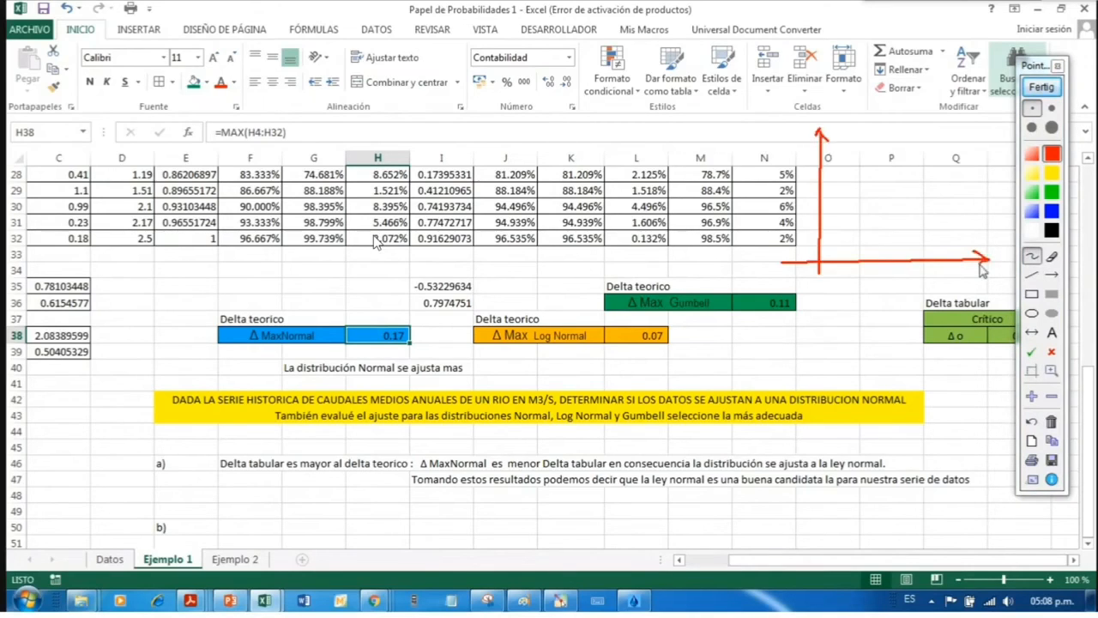
pyautogui.moveTo(833, 243); pyautogui.dragTo(987, 159)
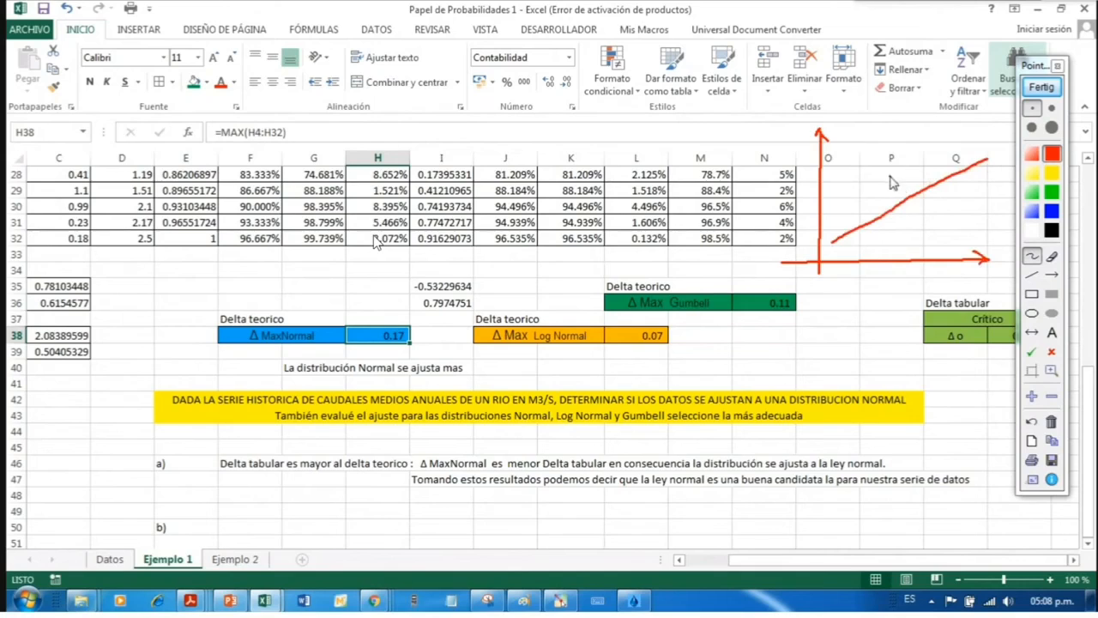
# Step: Mark four red x points scattered above and below the rising fit line
pyautogui.moveTo(897, 184); pyautogui.dragTo(892, 190)
pyautogui.moveTo(890, 229); pyautogui.dragTo(900, 235)
pyautogui.moveTo(948, 138); pyautogui.dragTo(937, 152)
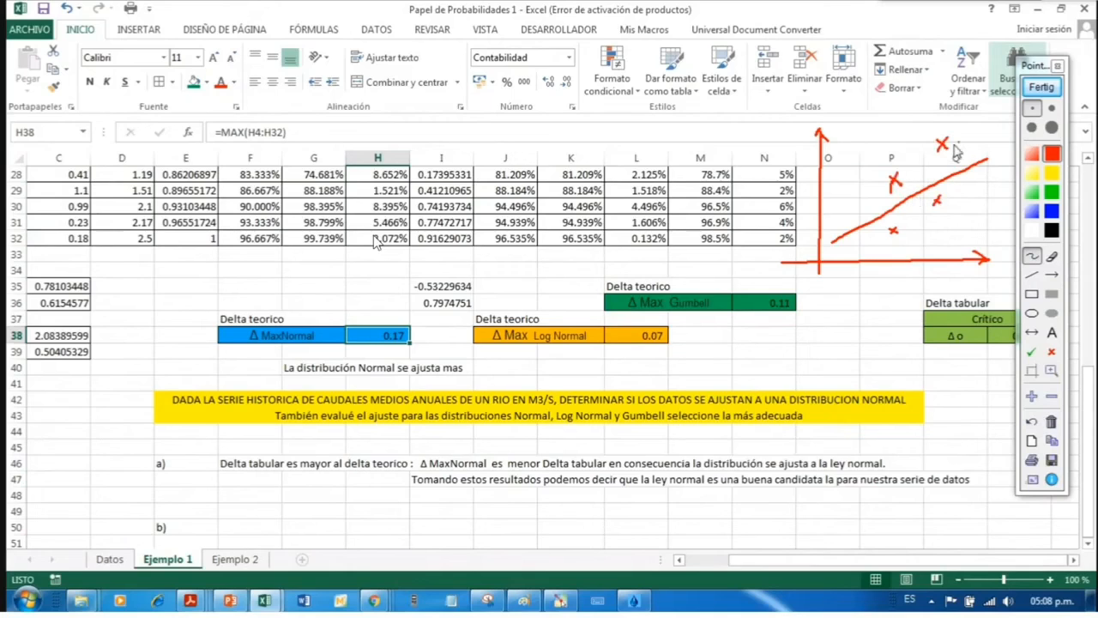
# Step: Mark the vertical gaps between the upper points and the line, label one Δ, circle its point, and end the annotation
pyautogui.moveTo(958, 143); pyautogui.dragTo(958, 172)
pyautogui.moveTo(971, 150)
pyautogui.mouseDown()
pyautogui.moveTo(985, 143)
pyautogui.moveTo(970, 152)
pyautogui.mouseUp()
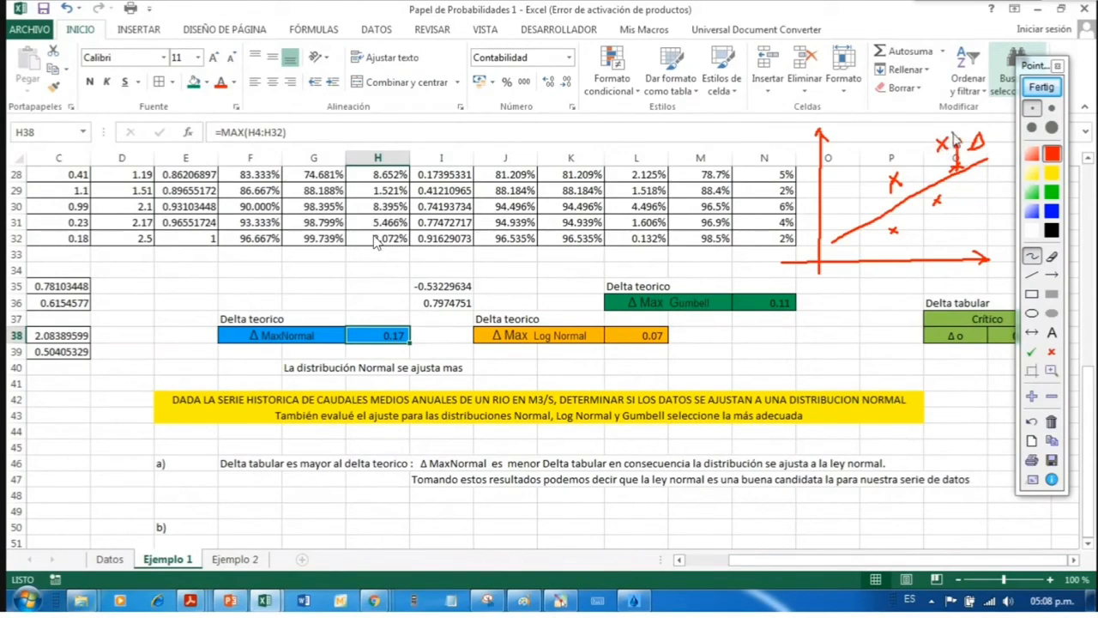
pyautogui.moveTo(934, 141)
pyautogui.mouseDown()
pyautogui.moveTo(952, 141)
pyautogui.moveTo(934, 149)
pyautogui.mouseUp()
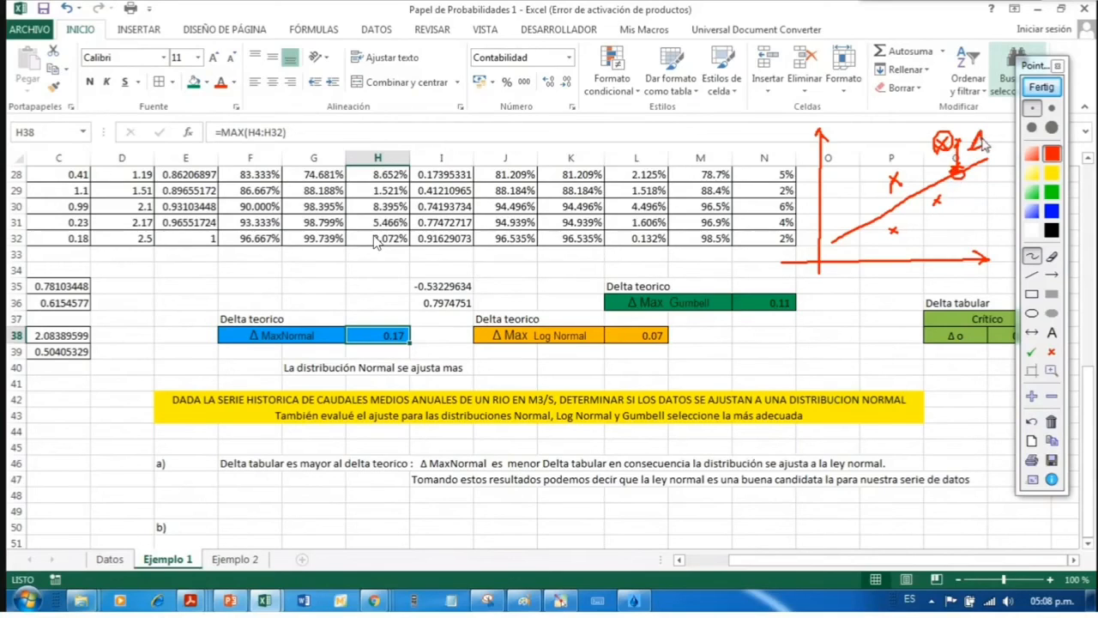
pyautogui.moveTo(885, 190); pyautogui.dragTo(898, 206)
pyautogui.click(1044, 89)
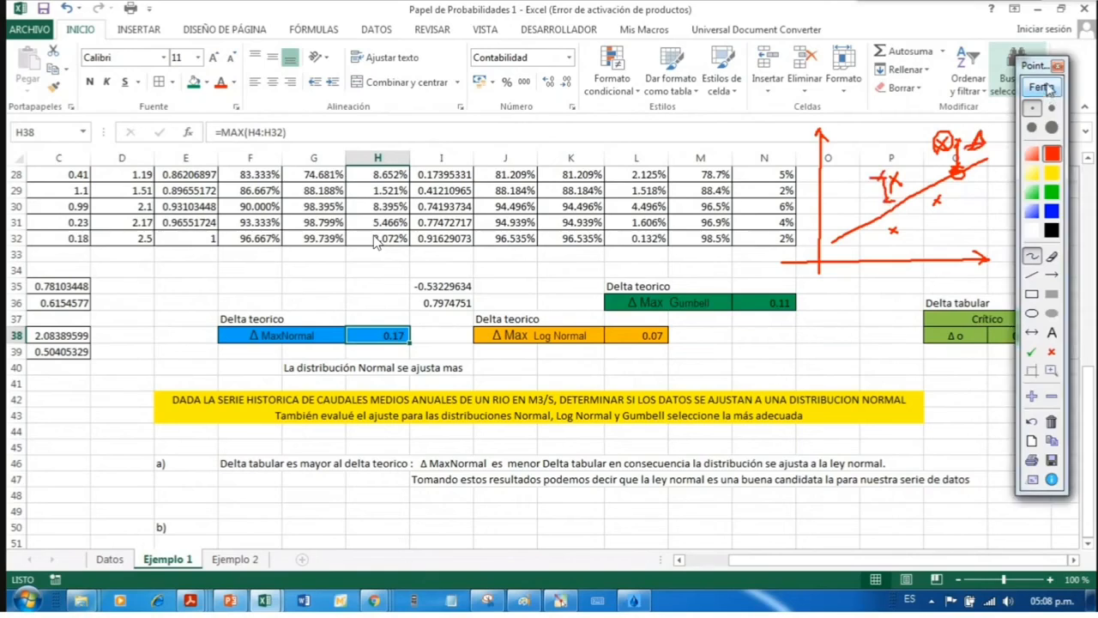
# Step: Point out the Δ Max Log Normal result by selecting J38:L38
pyautogui.click(642, 337)
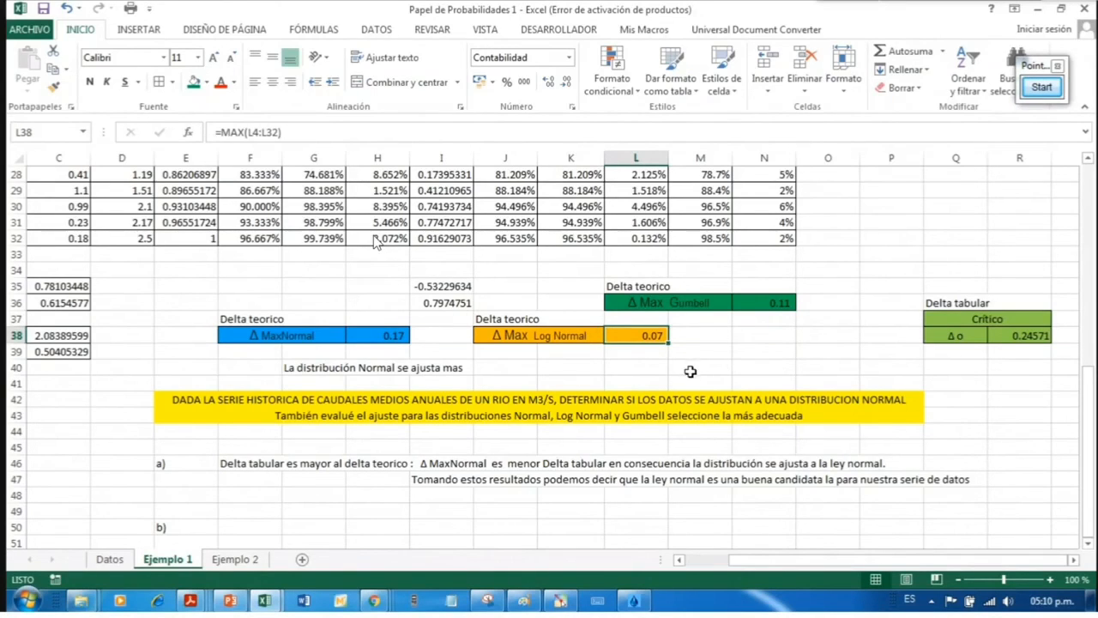
pyautogui.click(1042, 86)
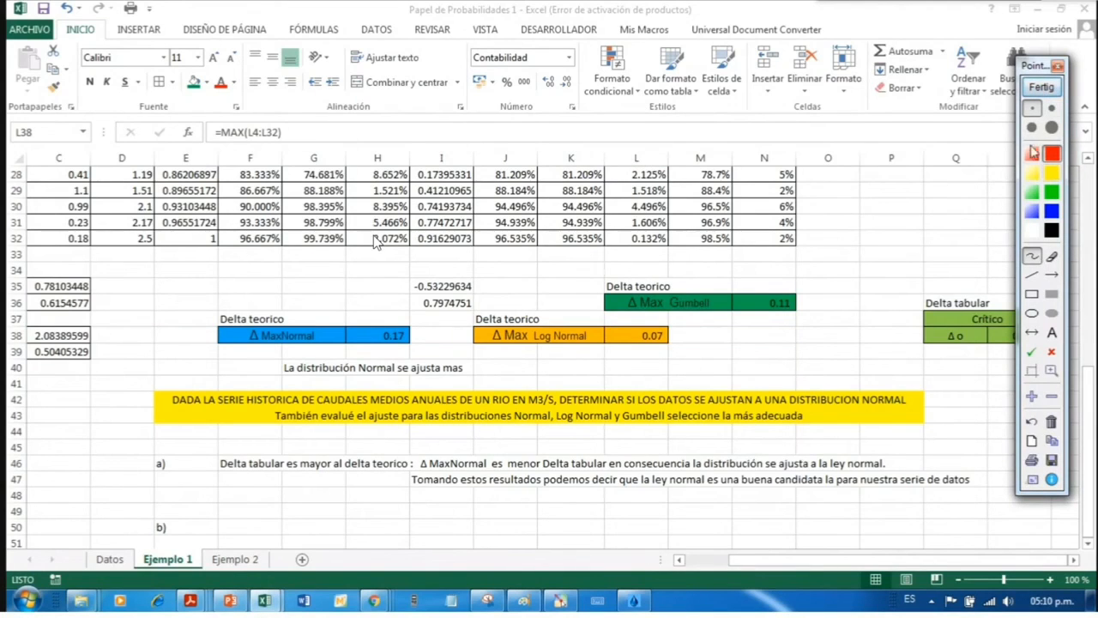
pyautogui.click(1042, 87)
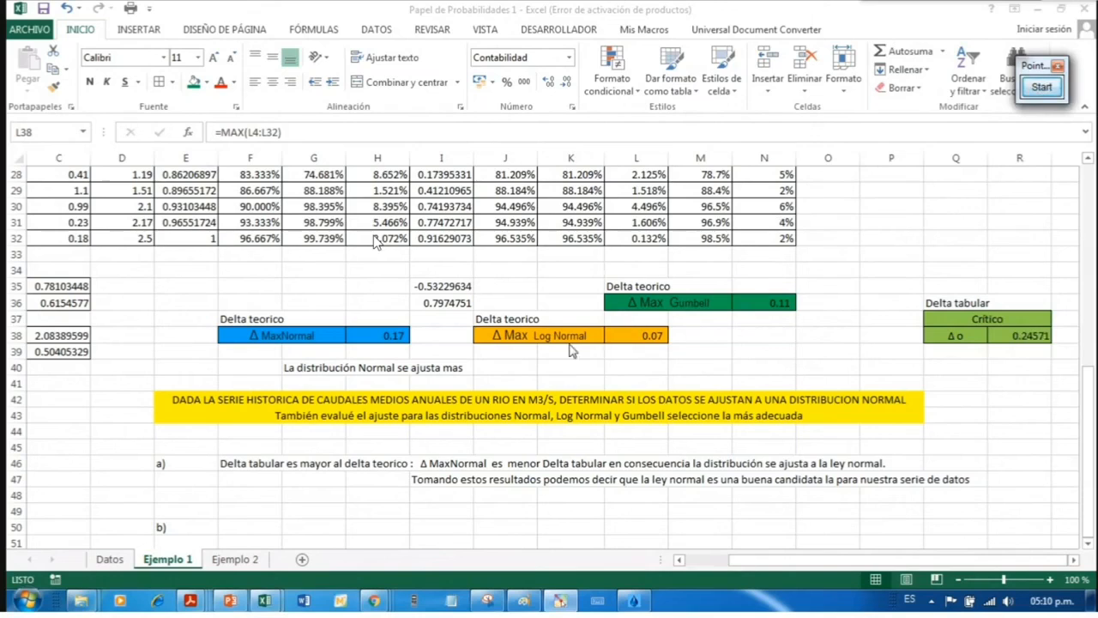
pyautogui.moveTo(539, 339); pyautogui.dragTo(622, 335)
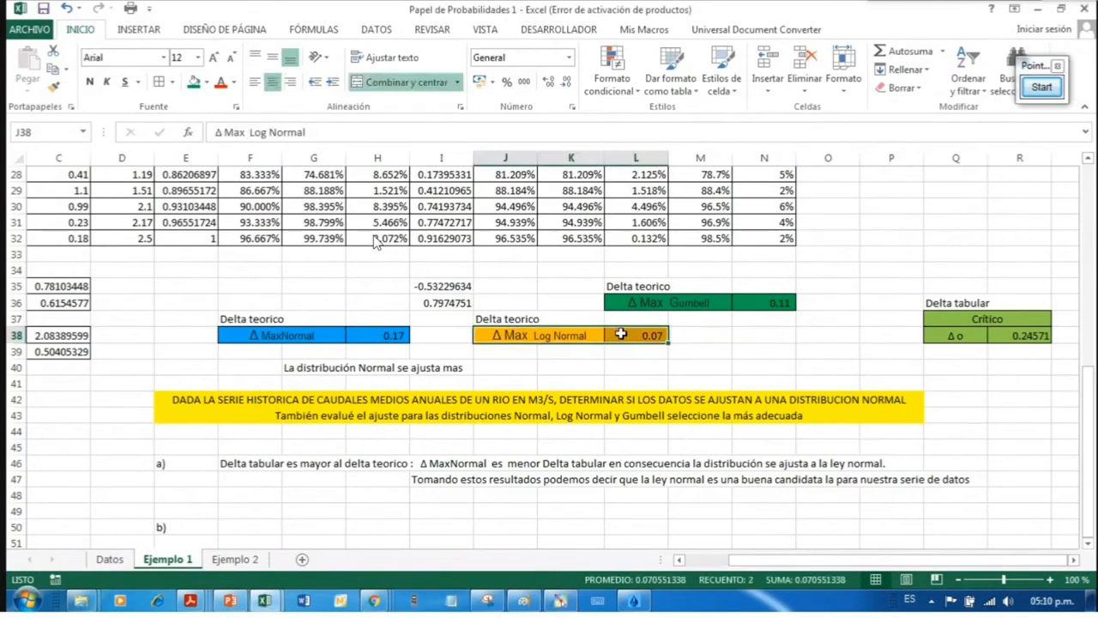
pyautogui.click(685, 359)
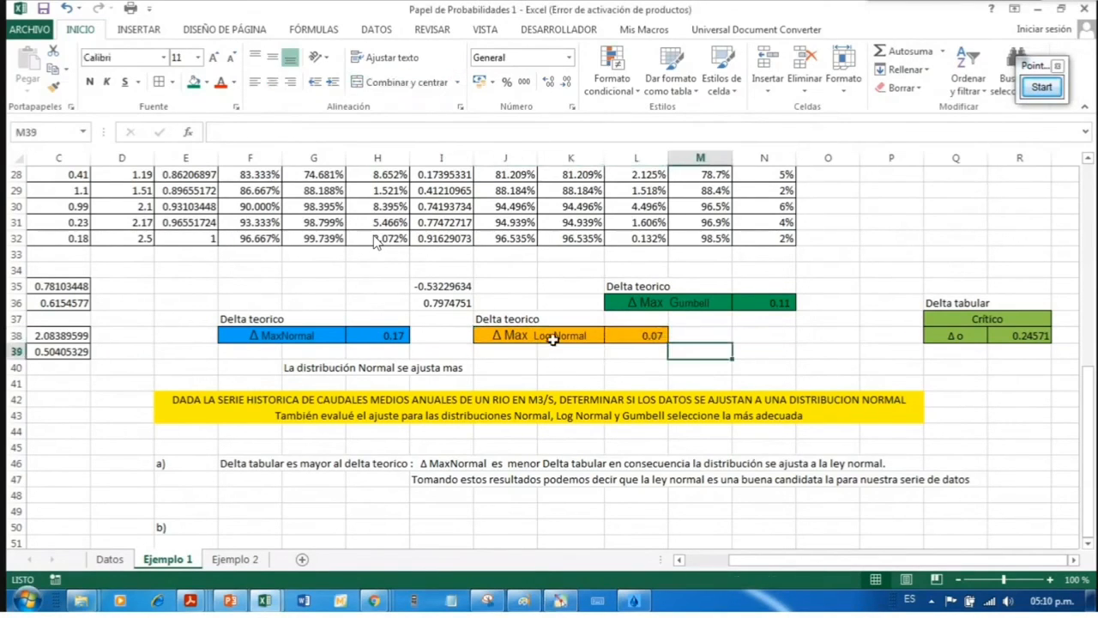
pyautogui.click(589, 335)
pyautogui.moveTo(590, 335); pyautogui.dragTo(641, 336)
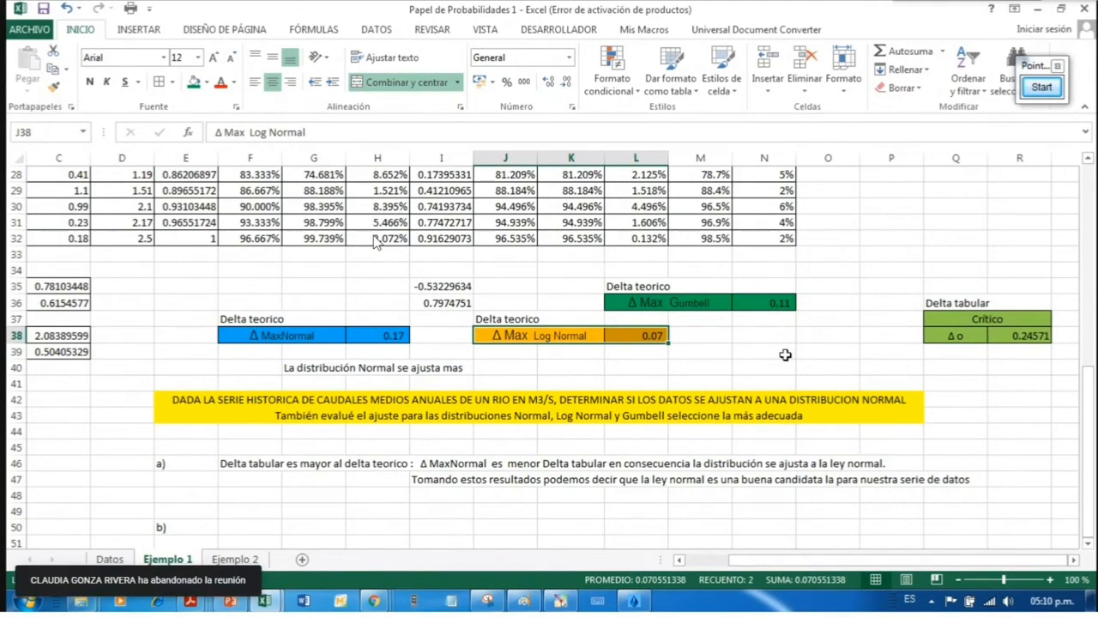
# Step: Compare the Δ MaxNormal result in F38:H38 and Δ Max Gumbell in L36:N36 with Δ Max Log Normal in J38:L38
pyautogui.click(781, 353)
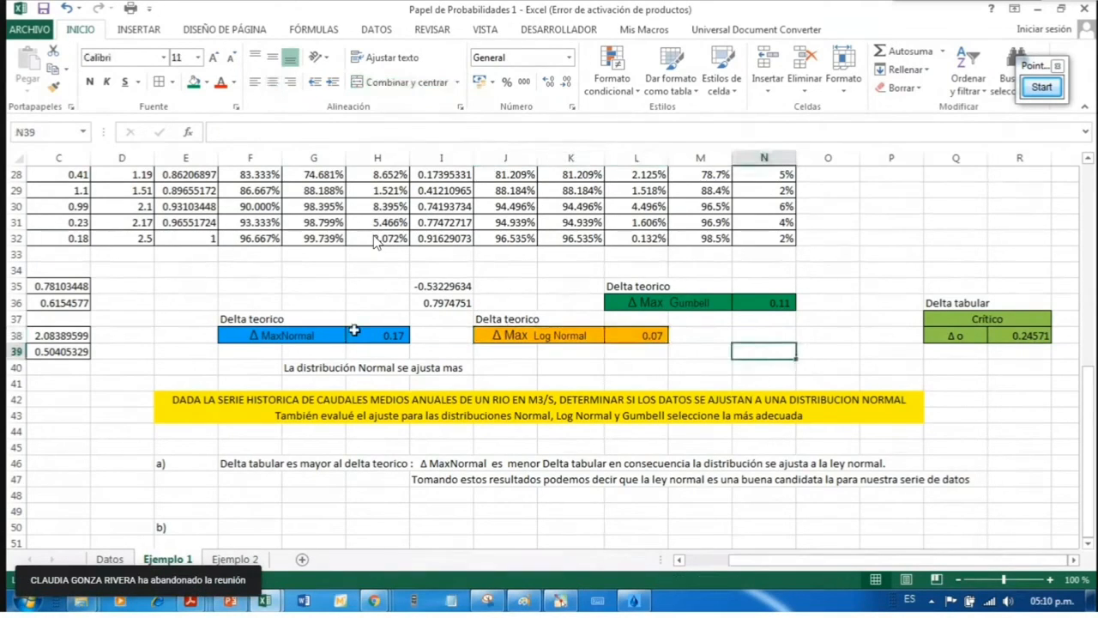
pyautogui.click(326, 337)
pyautogui.moveTo(326, 337); pyautogui.dragTo(364, 338)
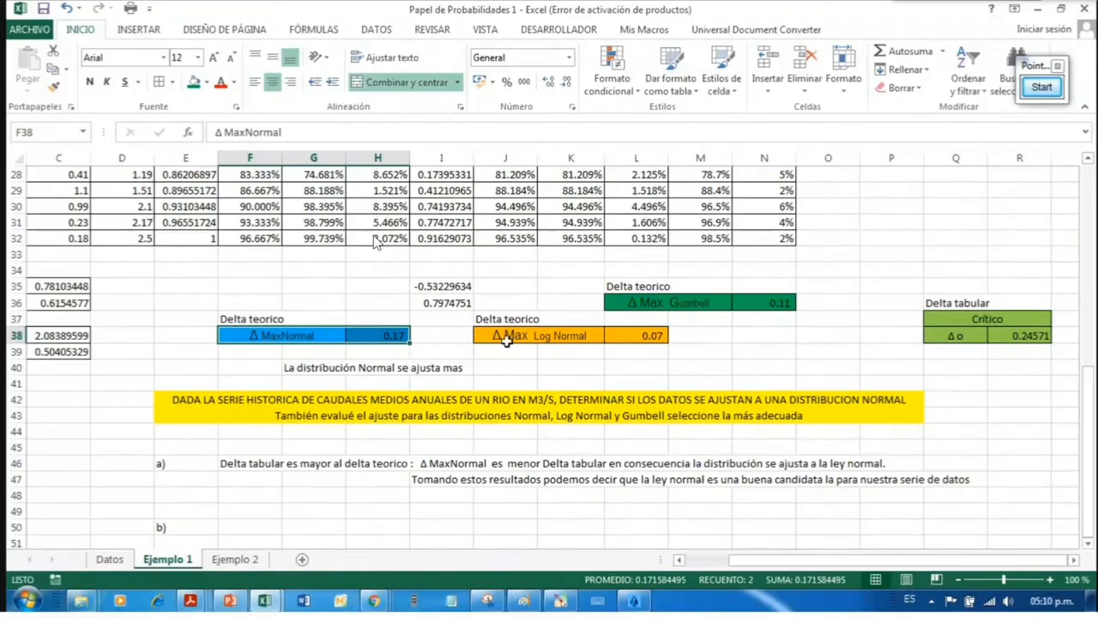
pyautogui.moveTo(658, 304); pyautogui.dragTo(761, 304)
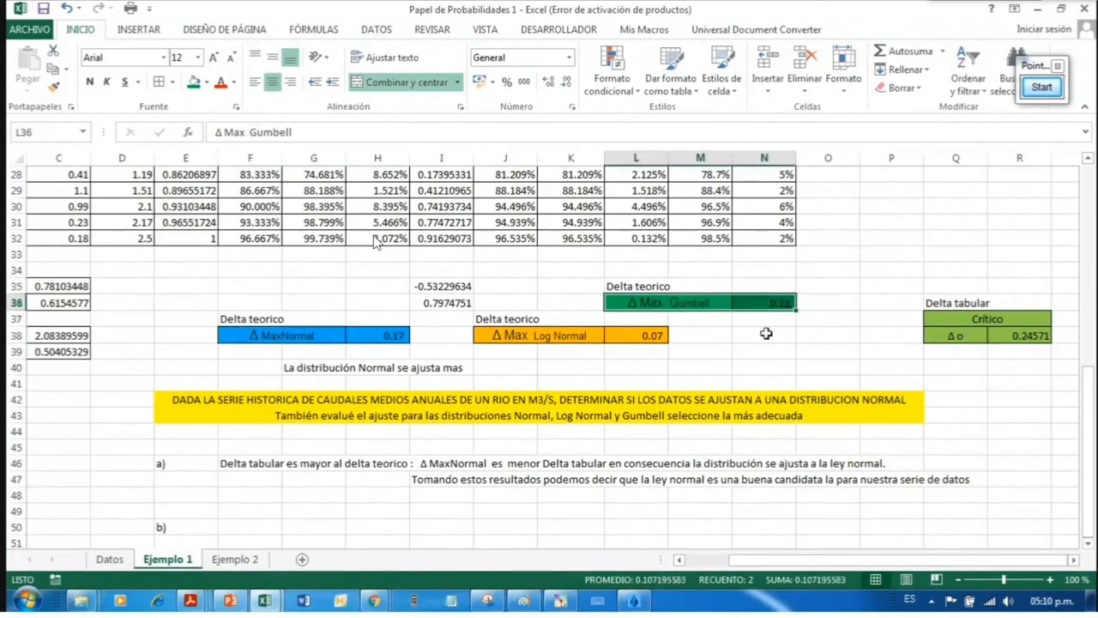
pyautogui.click(767, 379)
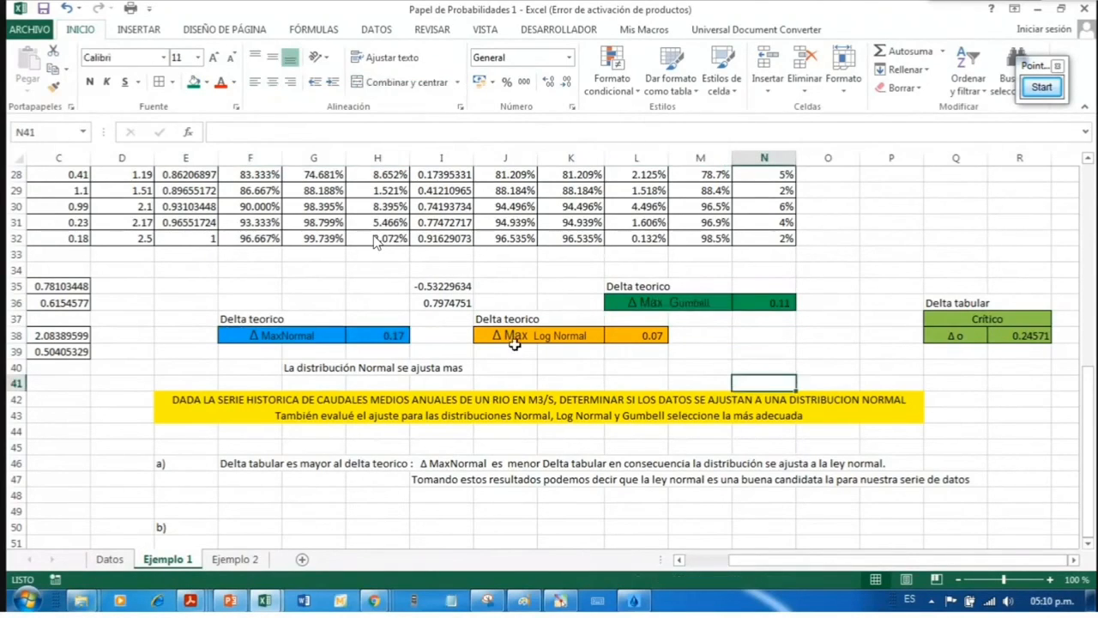
pyautogui.moveTo(512, 337); pyautogui.dragTo(632, 335)
# Step: Sketch red axes with a rising fit line and an x point above it, labelling the point's vertical gap to the line Δ
pyautogui.click(1041, 87)
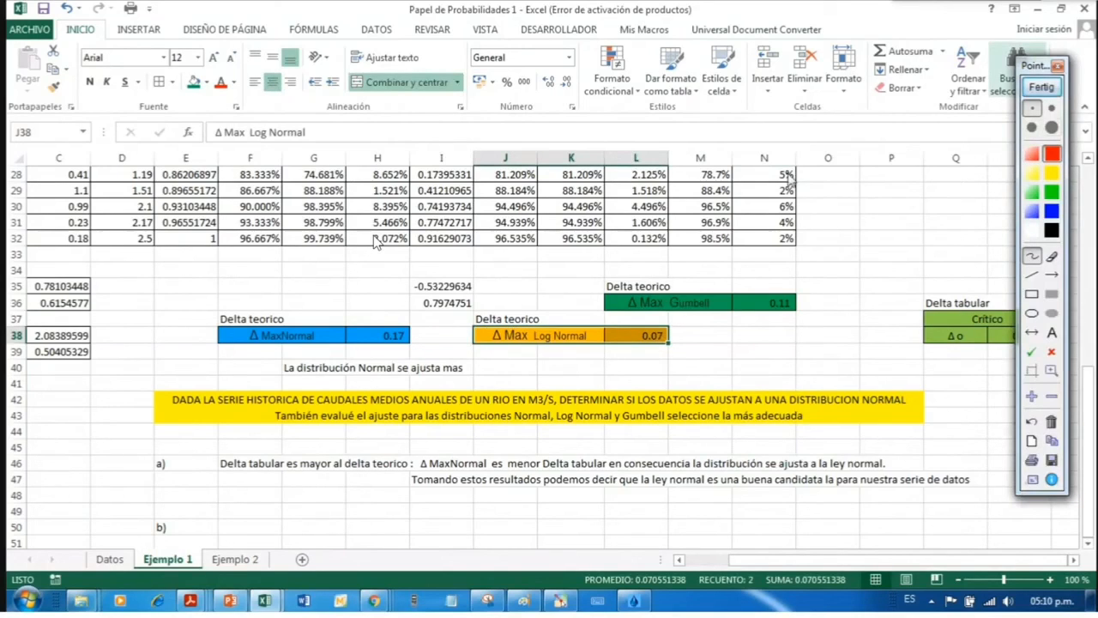
pyautogui.moveTo(788, 175)
pyautogui.mouseDown()
pyautogui.moveTo(790, 274)
pyautogui.moveTo(913, 282)
pyautogui.moveTo(911, 272)
pyautogui.mouseUp()
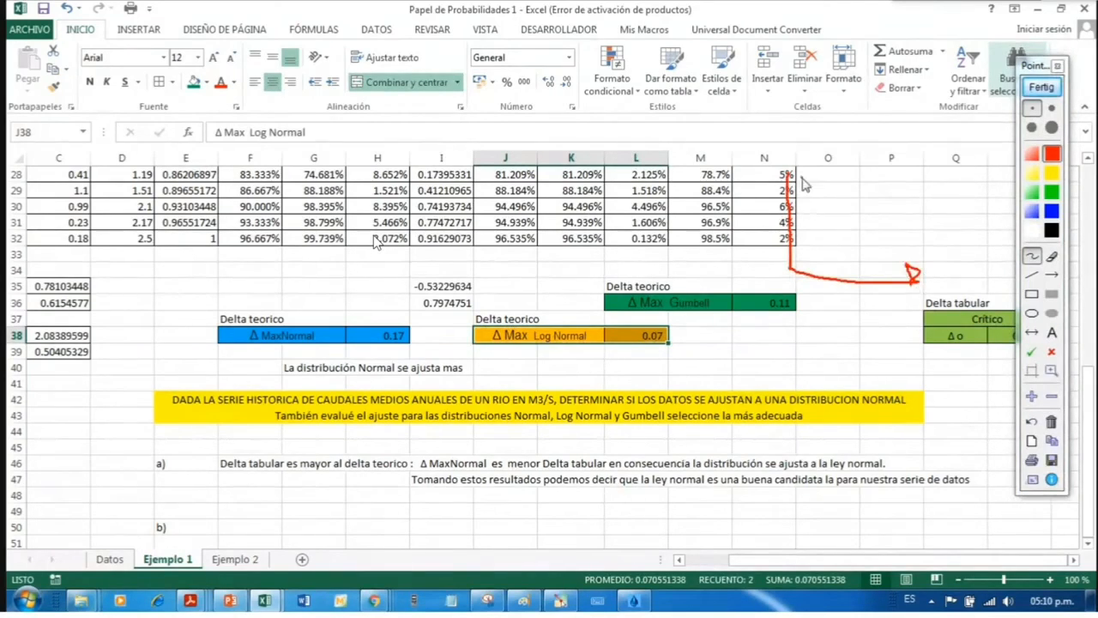
pyautogui.moveTo(783, 182); pyautogui.dragTo(796, 182)
pyautogui.moveTo(791, 254); pyautogui.dragTo(944, 167)
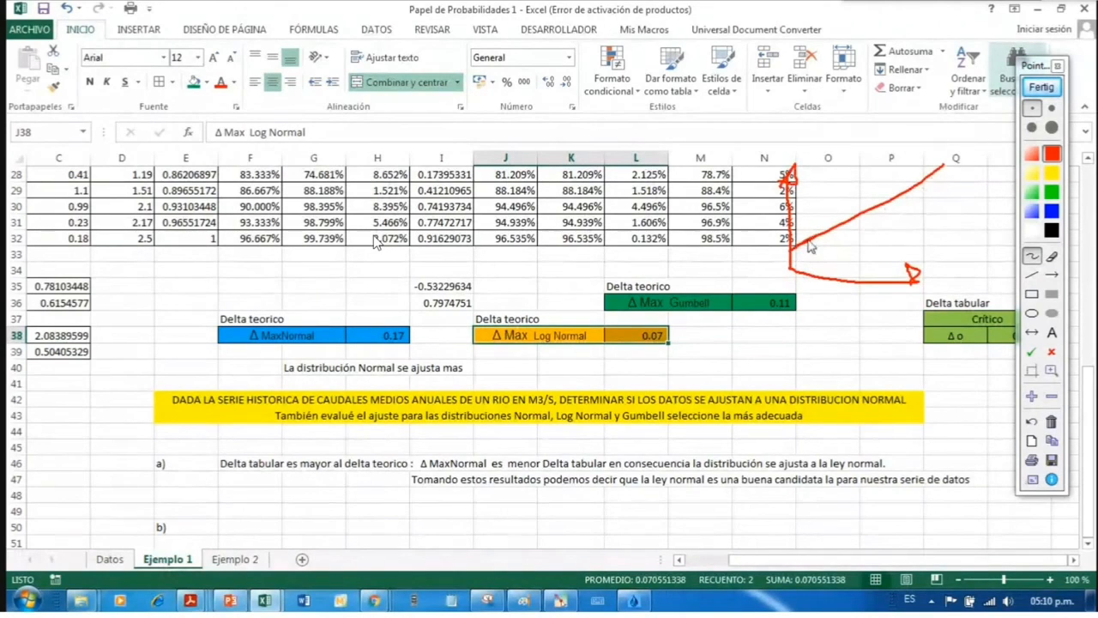
pyautogui.moveTo(808, 240); pyautogui.dragTo(953, 164)
pyautogui.moveTo(846, 167)
pyautogui.mouseDown()
pyautogui.moveTo(858, 179)
pyautogui.moveTo(842, 179)
pyautogui.moveTo(844, 219)
pyautogui.mouseUp()
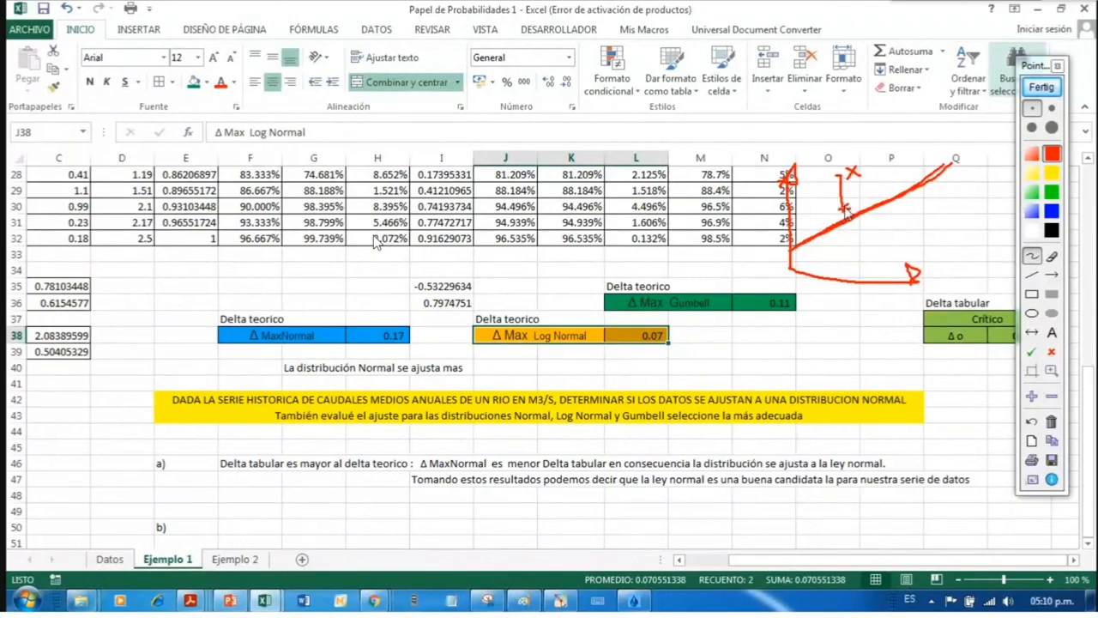
pyautogui.moveTo(810, 182)
pyautogui.mouseDown()
pyautogui.moveTo(802, 205)
pyautogui.moveTo(820, 205)
pyautogui.moveTo(810, 184)
pyautogui.moveTo(824, 202)
pyautogui.mouseUp()
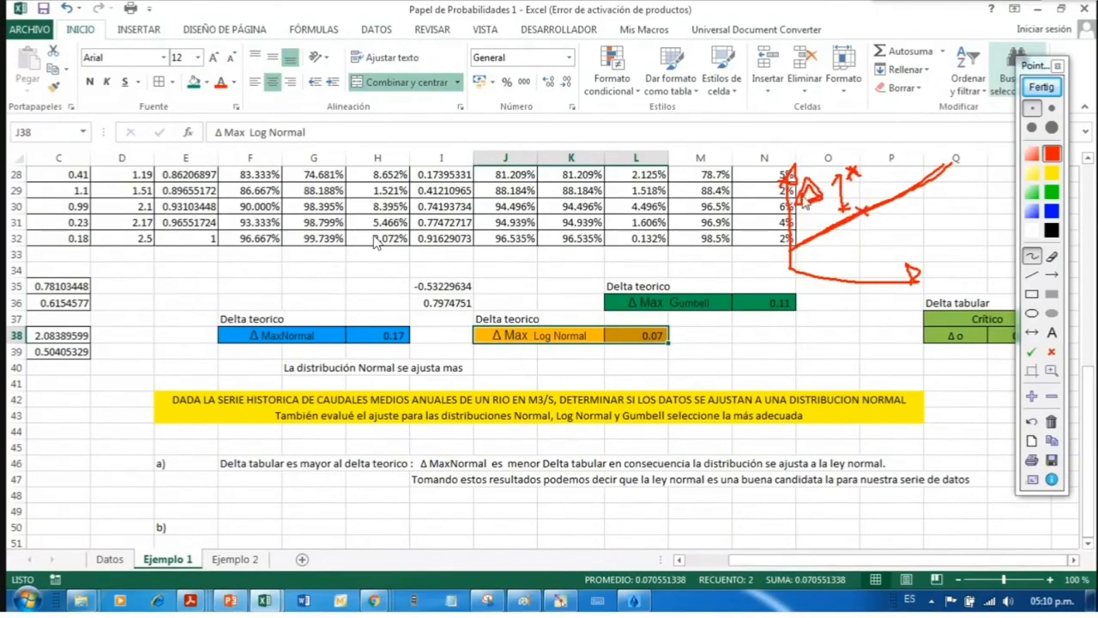
# Step: Handwrite Log Norm above the graph sketch, circle the Δ Max Log Normal result in red, and end the annotation
pyautogui.moveTo(785, 86)
pyautogui.mouseDown()
pyautogui.moveTo(811, 144)
pyautogui.moveTo(820, 120)
pyautogui.moveTo(857, 147)
pyautogui.moveTo(839, 168)
pyautogui.mouseUp()
pyautogui.moveTo(892, 145)
pyautogui.mouseDown()
pyautogui.moveTo(929, 92)
pyautogui.moveTo(937, 120)
pyautogui.moveTo(960, 110)
pyautogui.moveTo(1004, 129)
pyautogui.mouseUp()
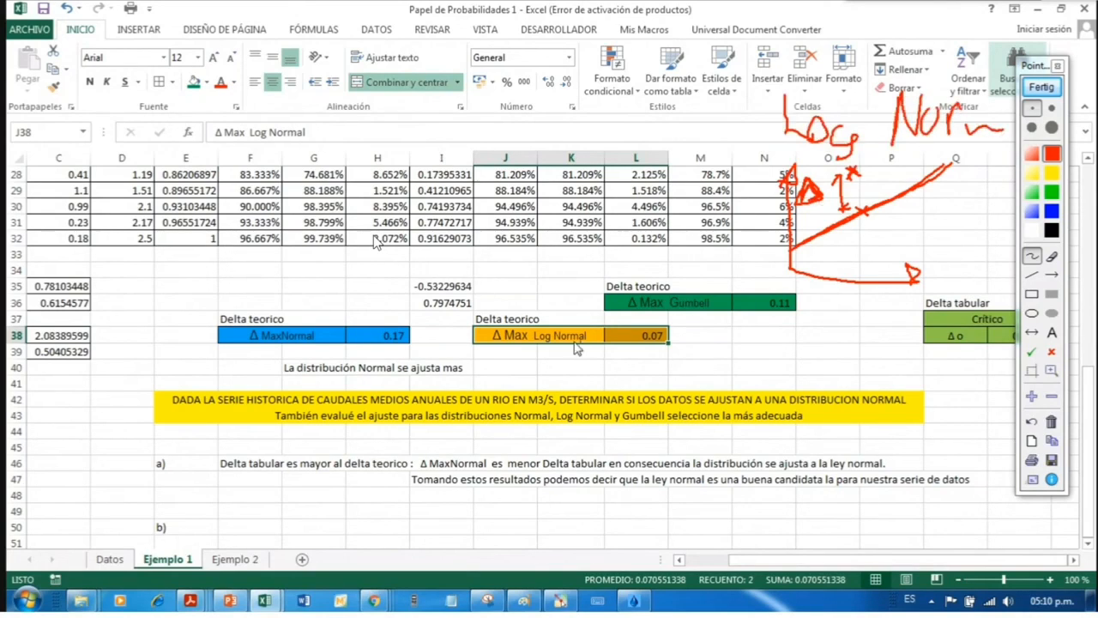
pyautogui.moveTo(692, 343)
pyautogui.mouseDown()
pyautogui.moveTo(601, 321)
pyautogui.moveTo(468, 348)
pyautogui.moveTo(635, 354)
pyautogui.moveTo(687, 332)
pyautogui.mouseUp()
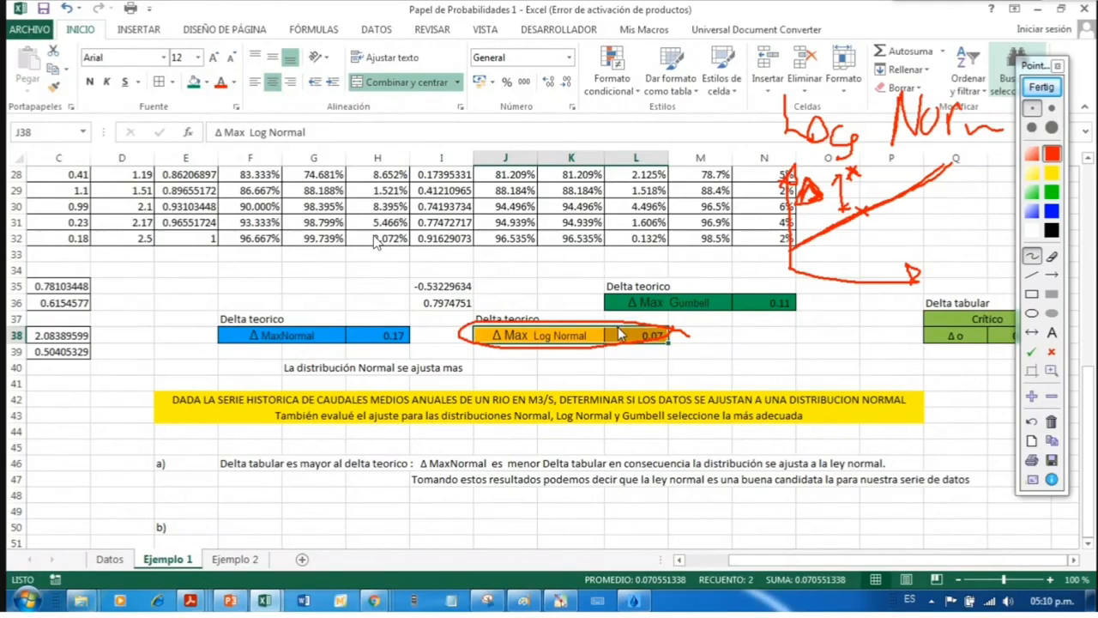
pyautogui.click(1040, 89)
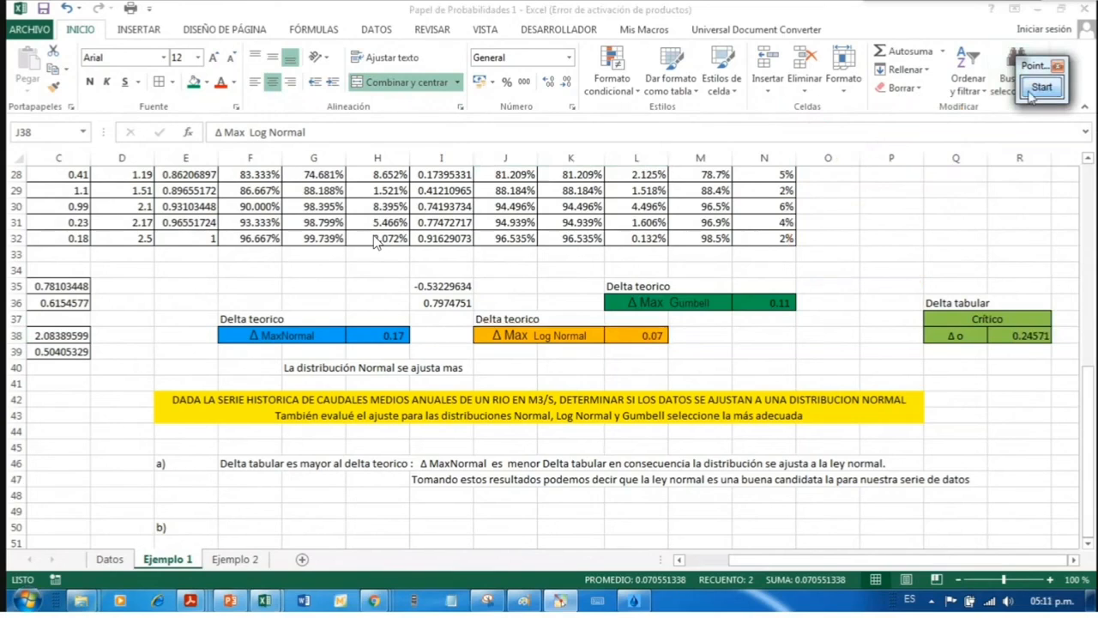
# Step: Review the probability table, the delta results and the written conclusions on the Ejemplo 1 sheet
pyautogui.click(727, 350)
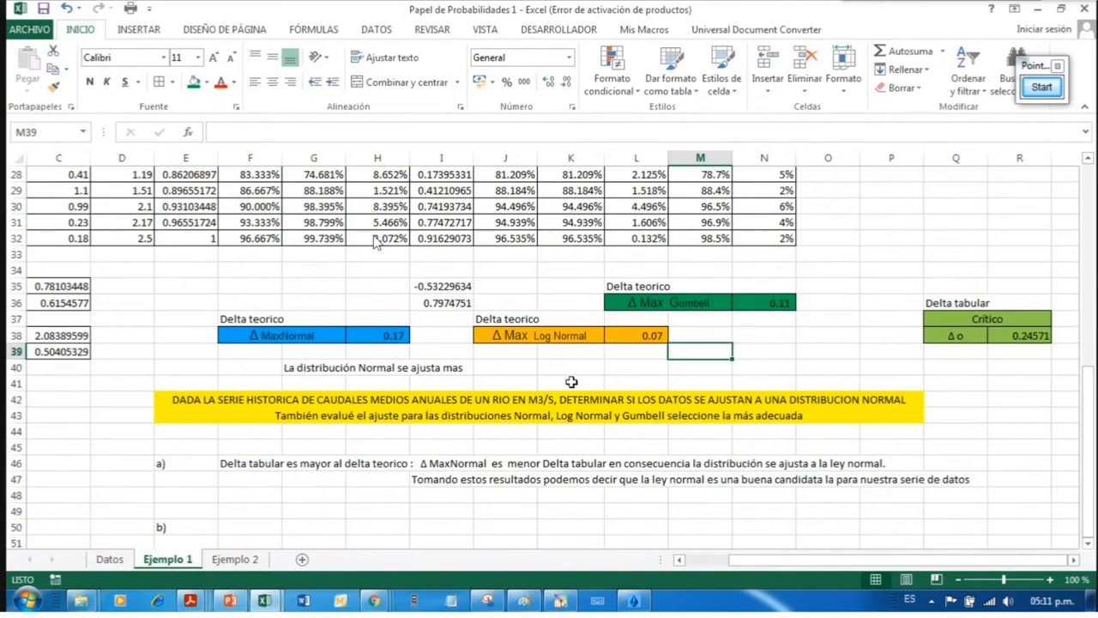
pyautogui.click(662, 370)
pyautogui.scroll(3, 735, 345)
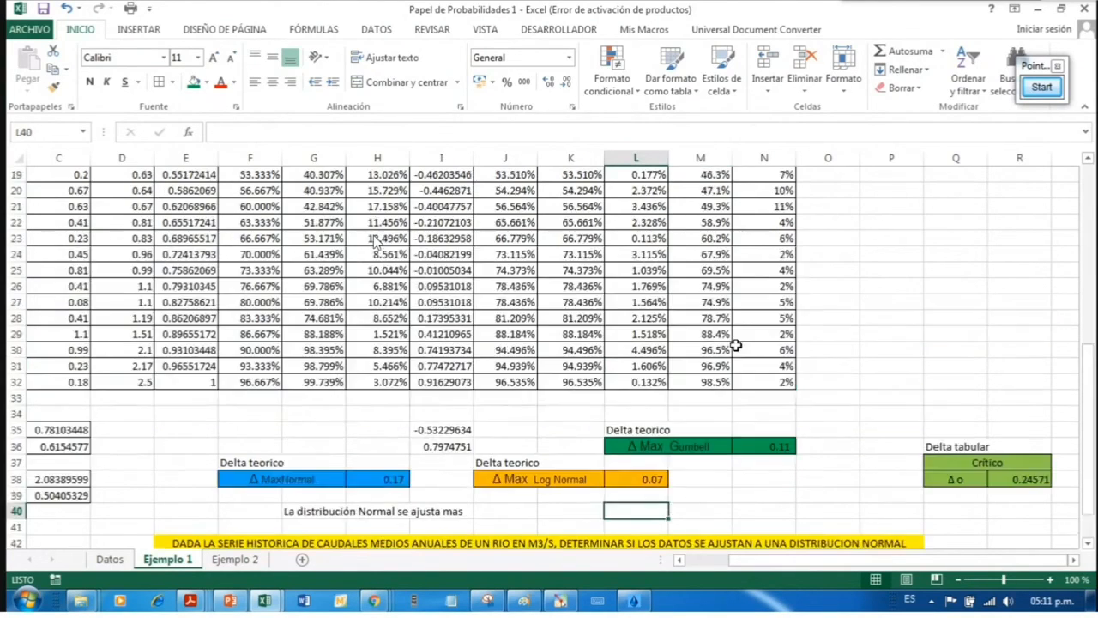
pyautogui.scroll(6, 736, 345)
pyautogui.scroll(-8, 738, 351)
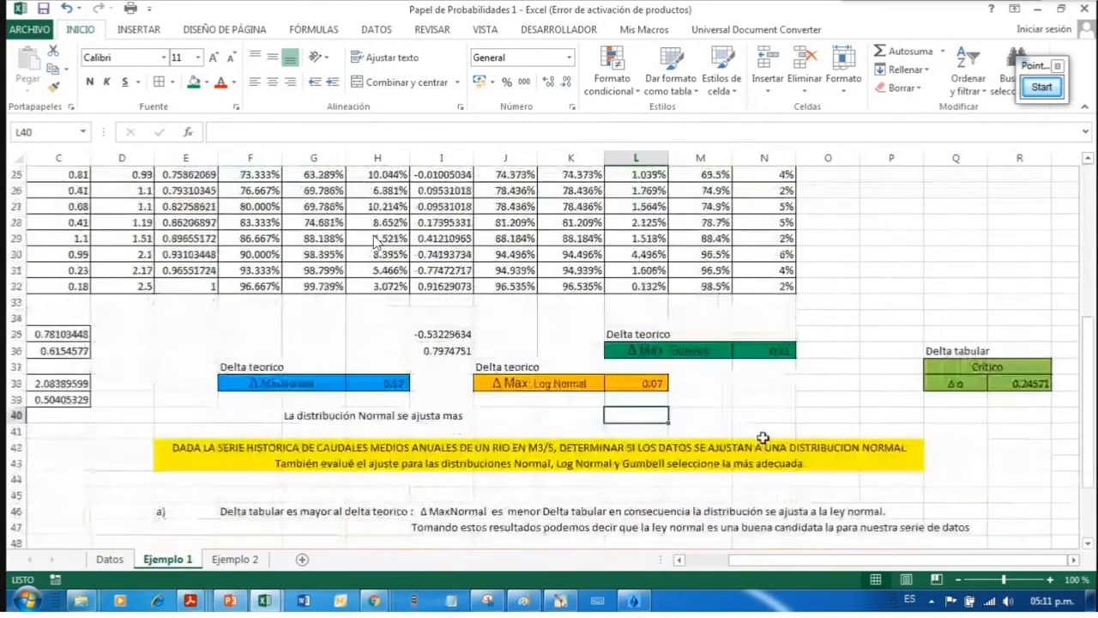
pyautogui.scroll(-4, 763, 438)
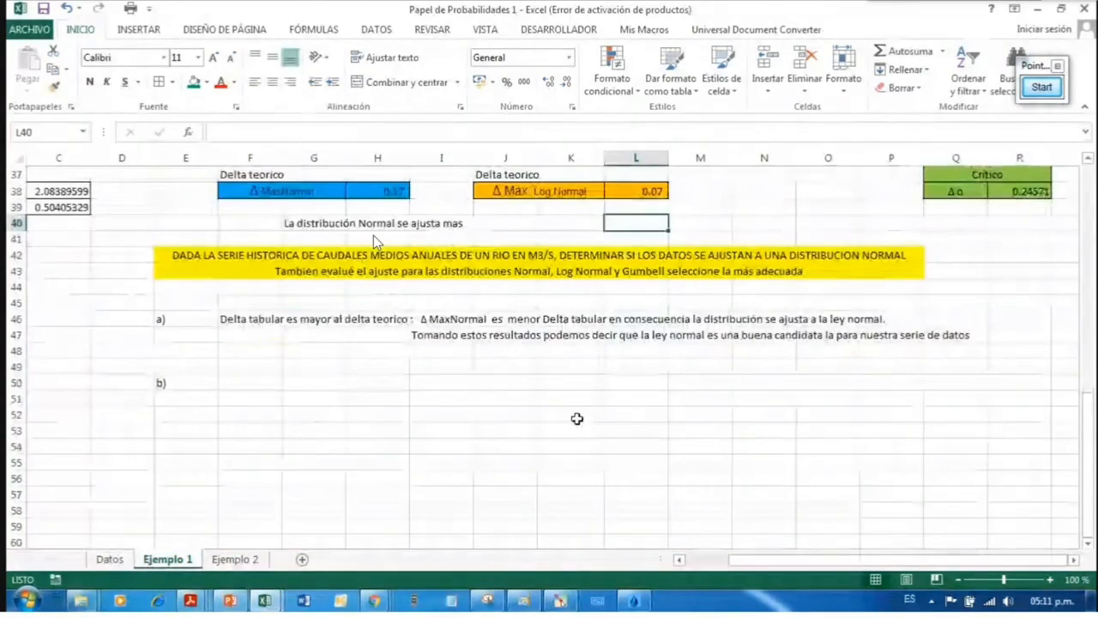
pyautogui.scroll(1, 689, 336)
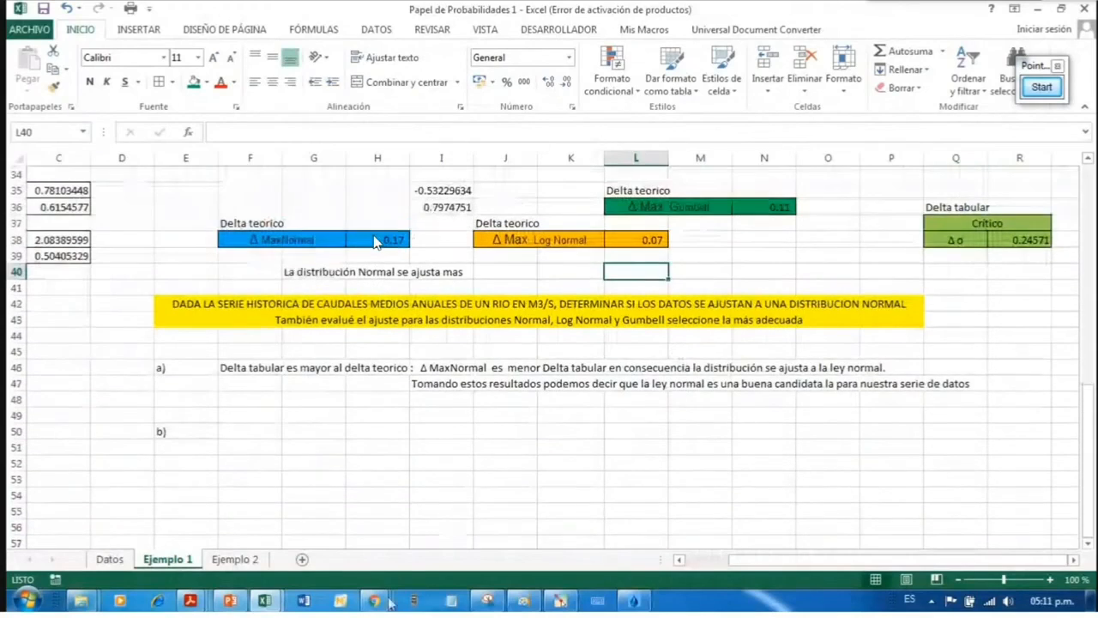
# Step: Switch to the Google Meet call to check the participants, and return to the Excel workbook
pyautogui.click(237, 505)
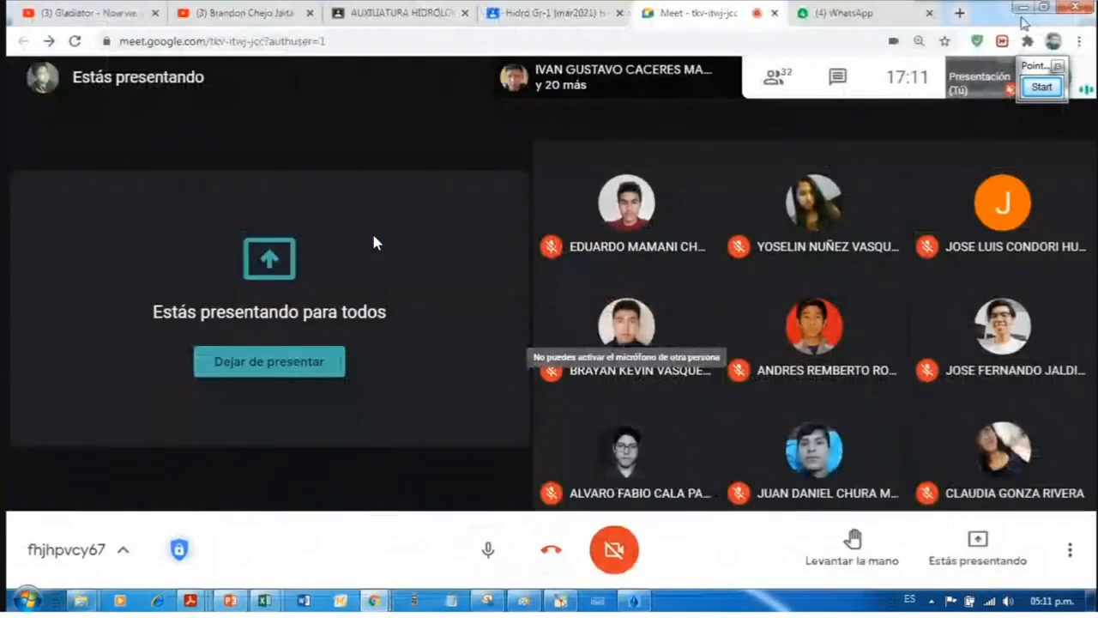
pyautogui.hotkey('alt', 'Tab')
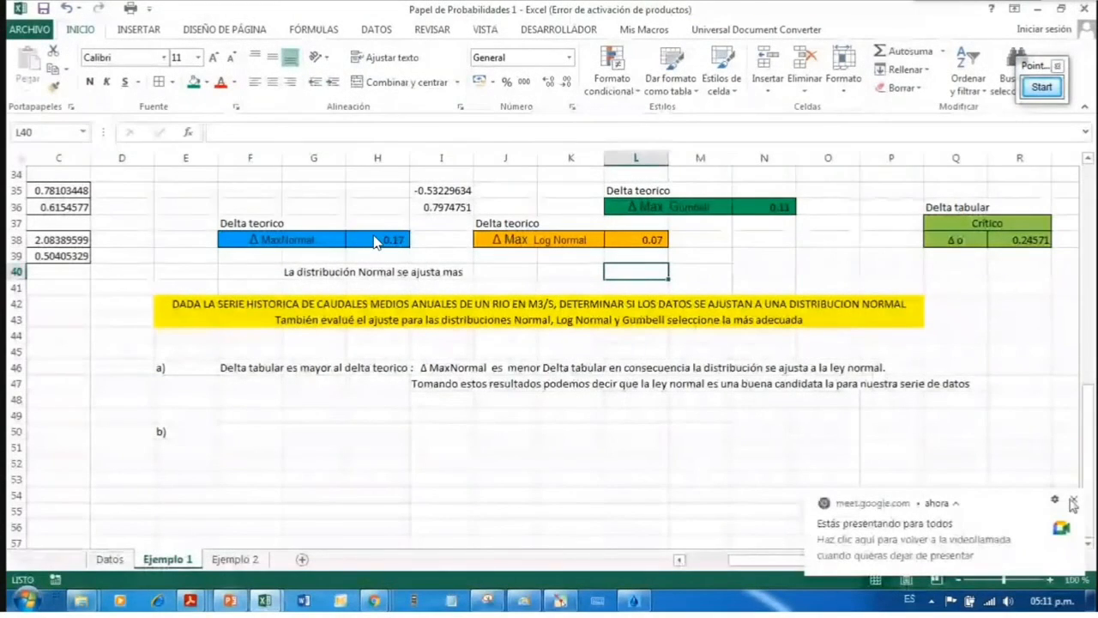
# Step: Compare the Normal, Log Normal and Gumbel columns of the frequency table with their maximum deltas and the critical tabular delta
pyautogui.scroll(5, 733, 456)
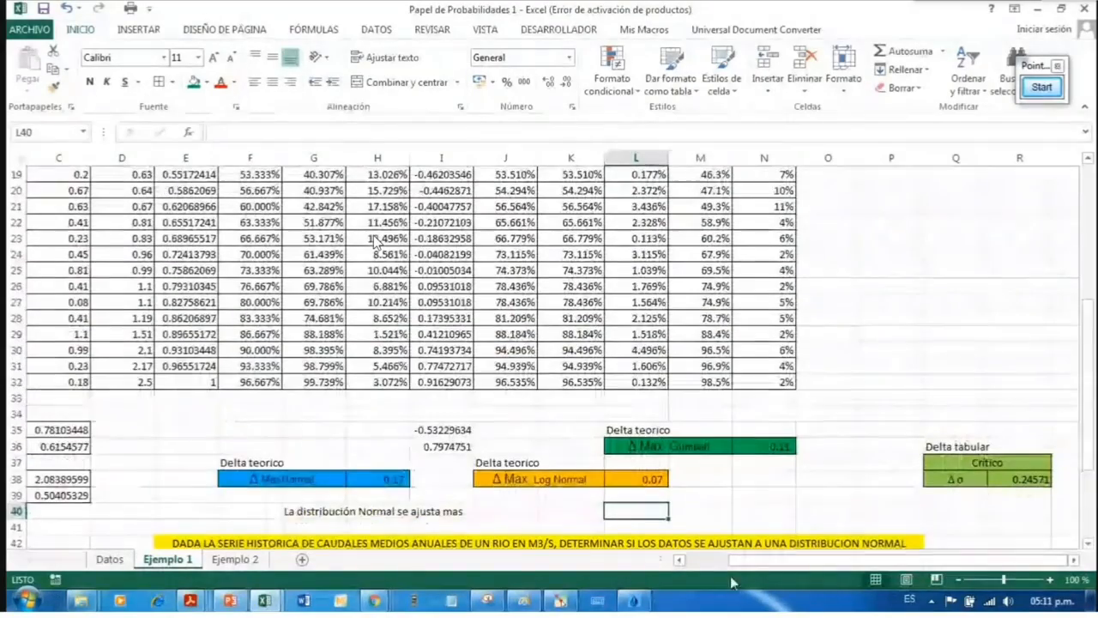
pyautogui.moveTo(765, 561); pyautogui.dragTo(719, 563)
pyautogui.scroll(6, 823, 383)
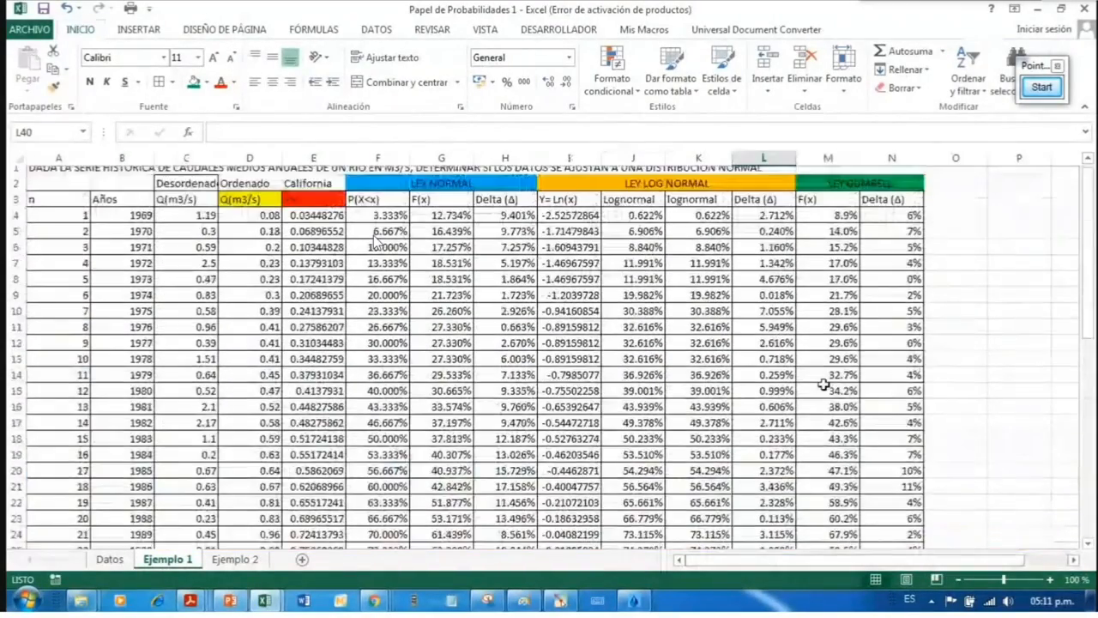
pyautogui.scroll(-10, 823, 383)
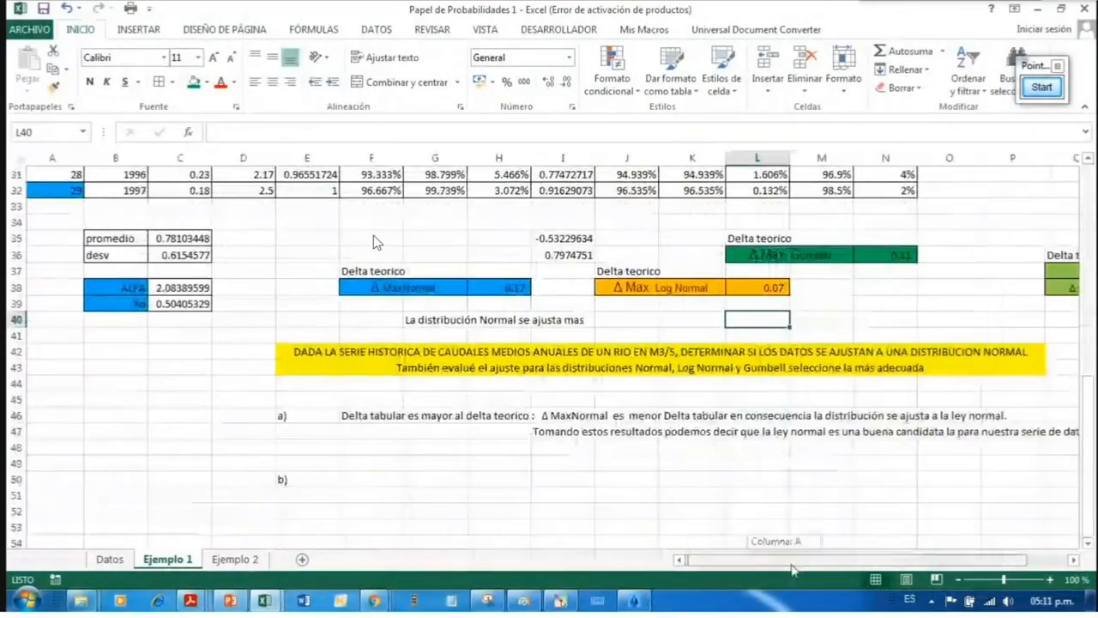
pyautogui.moveTo(794, 571); pyautogui.dragTo(816, 567)
pyautogui.scroll(3, 783, 420)
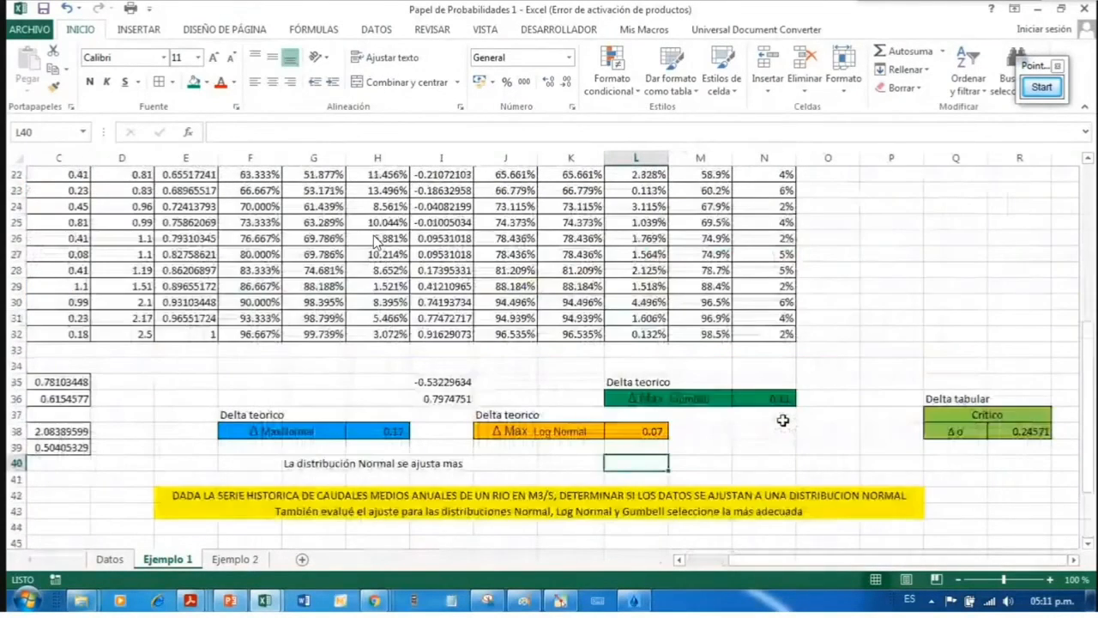
pyautogui.scroll(-4, 782, 419)
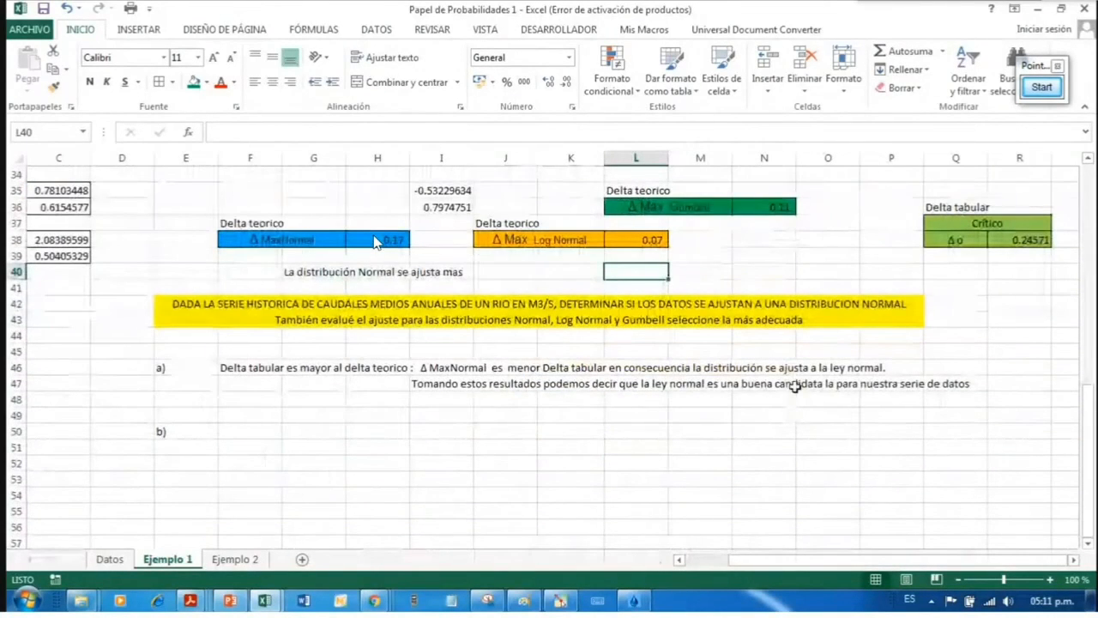
pyautogui.moveTo(763, 225); pyautogui.dragTo(812, 255)
pyautogui.click(740, 234)
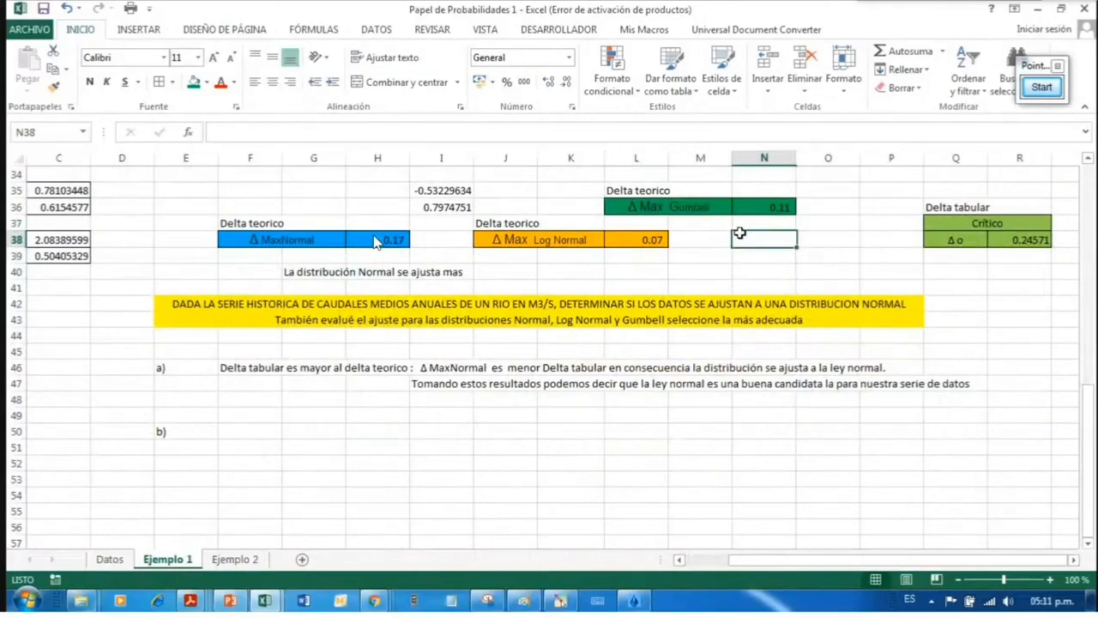